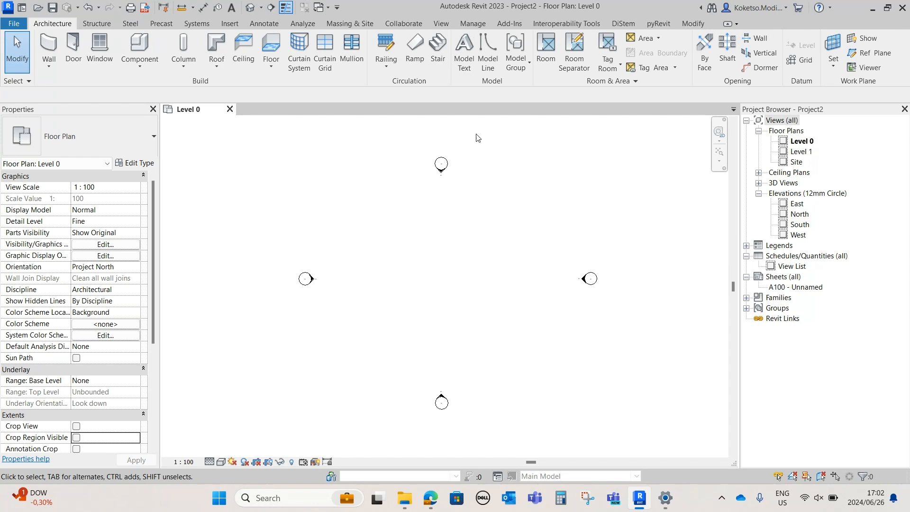
# Move the east elevation marker horizontally far away from the other markers to make room for a large site
pyautogui.click(344, 26)
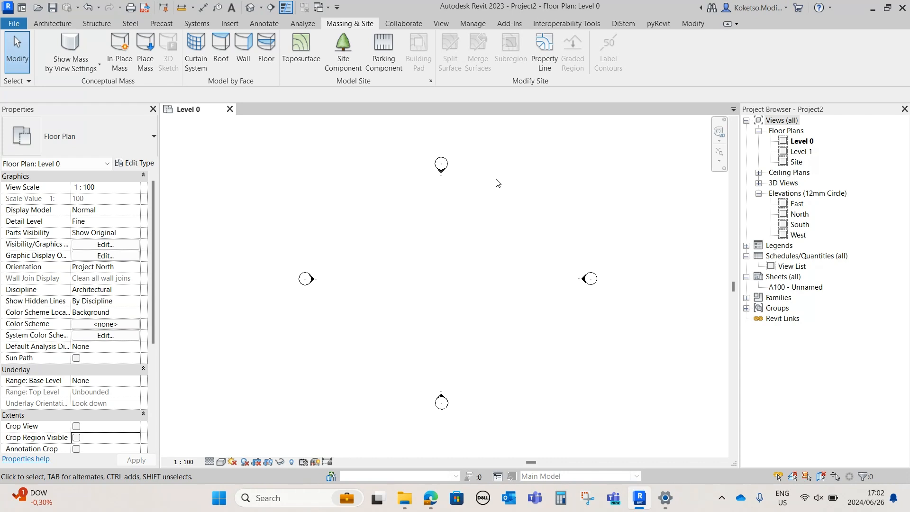
pyautogui.scroll(-2, 387, 245)
pyautogui.scroll(-2, 477, 250)
pyautogui.moveTo(599, 235); pyautogui.dragTo(445, 294)
pyautogui.moveTo(531, 288); pyautogui.dragTo(460, 273, button='middle')
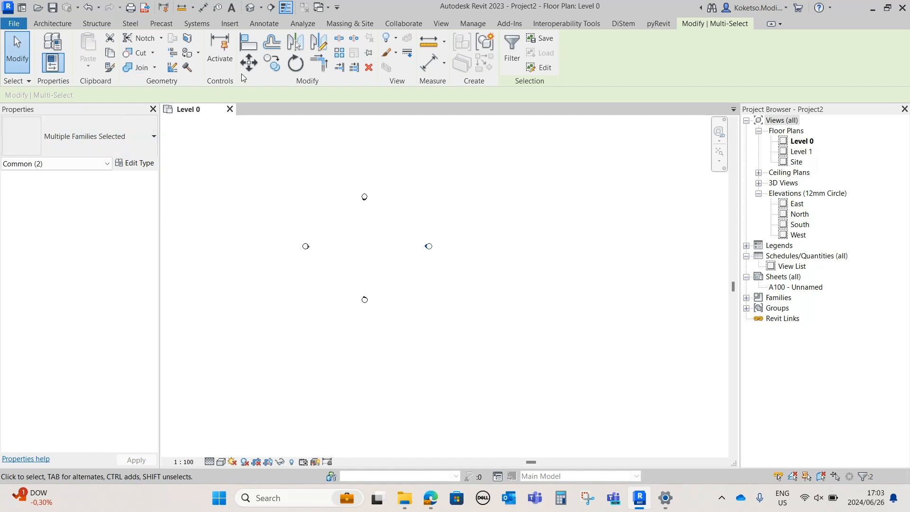
pyautogui.click(249, 63)
pyautogui.click(432, 247)
pyautogui.moveTo(480, 264); pyautogui.dragTo(310, 299, button='middle')
pyautogui.scroll(-2, 310, 299)
pyautogui.scroll(-2, 565, 290)
pyautogui.moveTo(683, 295); pyautogui.dragTo(495, 289, button='middle')
pyautogui.scroll(-2, 496, 288)
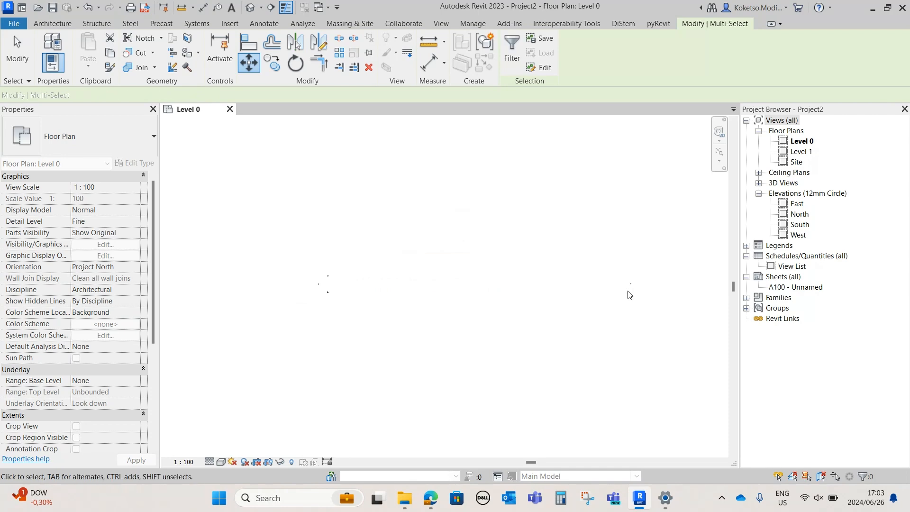
pyautogui.click(631, 291)
# Set the Level 0 floor plan's view scale to 1:500
pyautogui.moveTo(350, 254); pyautogui.dragTo(319, 286)
pyautogui.click(181, 462)
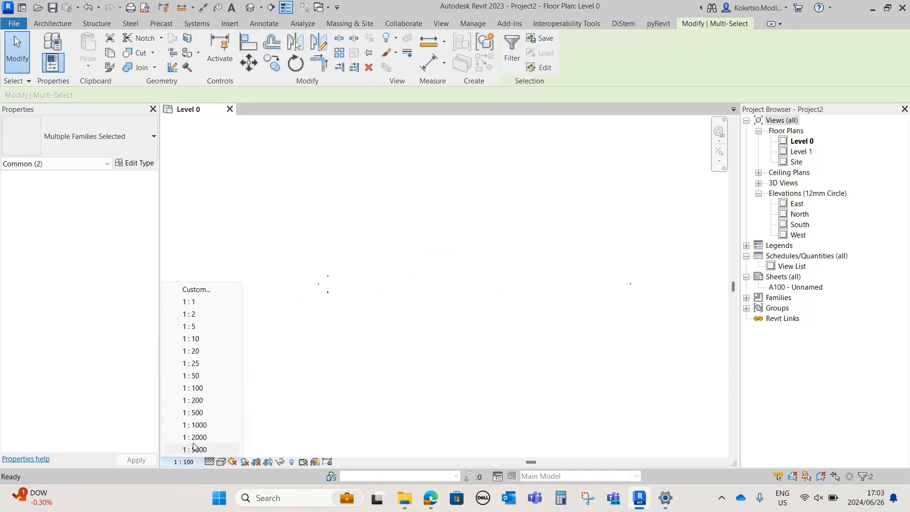
pyautogui.click(193, 412)
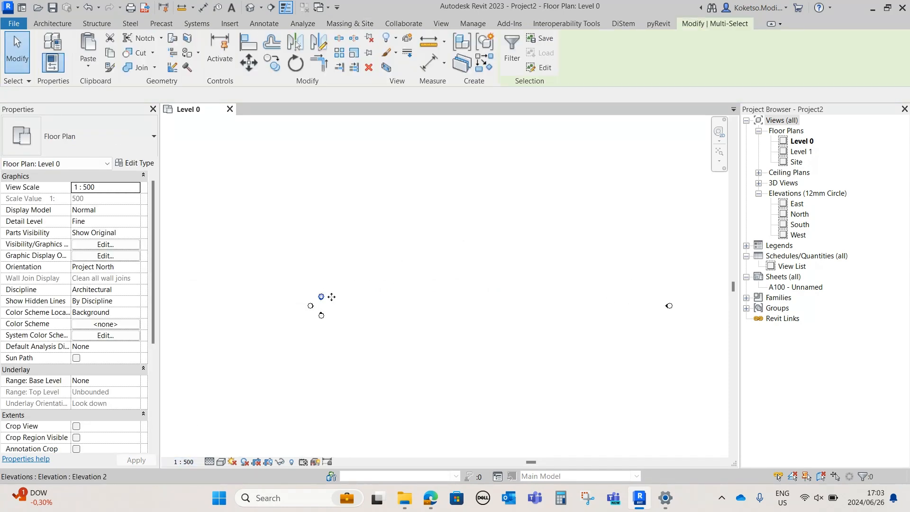
# Move the north elevation marker far upward, away from the south marker
pyautogui.moveTo(356, 271)
pyautogui.mouseDown()
pyautogui.moveTo(295, 317)
pyautogui.moveTo(305, 319)
pyautogui.mouseUp()
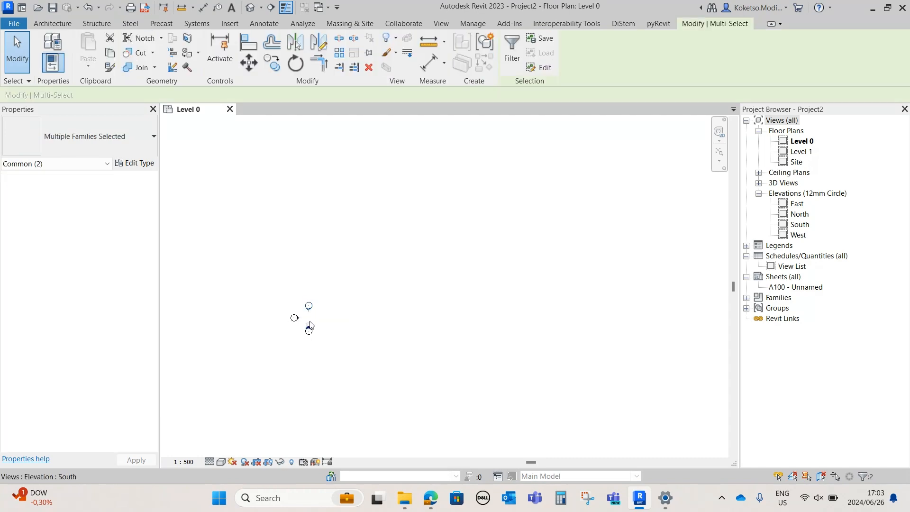
pyautogui.press('m')
pyautogui.press('v')
pyautogui.click(309, 309)
pyautogui.moveTo(328, 255); pyautogui.dragTo(373, 339, button='middle')
pyautogui.scroll(-1, 373, 339)
pyautogui.click(360, 228)
# Move the west elevation marker horizontally outward, to roughly the same distance from the centre as the east marker
pyautogui.scroll(1, 355, 382)
pyautogui.moveTo(355, 383); pyautogui.dragTo(420, 275, button='middle')
pyautogui.moveTo(427, 255); pyautogui.dragTo(357, 290)
pyautogui.click(429, 258)
pyautogui.scroll(2, 431, 258)
pyautogui.scroll(-2, 374, 297)
pyautogui.click(249, 62)
pyautogui.click(371, 288)
pyautogui.click(202, 287)
pyautogui.click(461, 285)
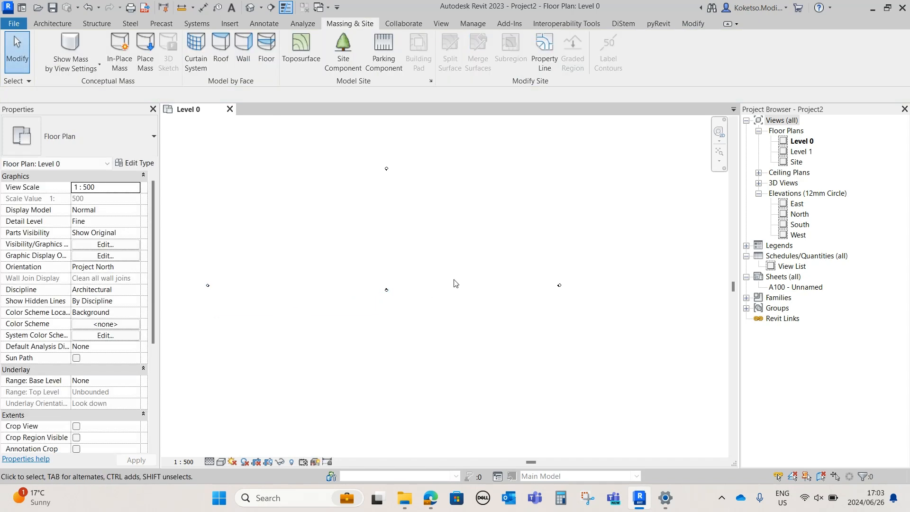
# Move the south elevation marker vertically downward so the four elevation markers surround a large site area
pyautogui.moveTo(461, 285); pyautogui.dragTo(304, 306)
pyautogui.click(249, 62)
pyautogui.click(386, 290)
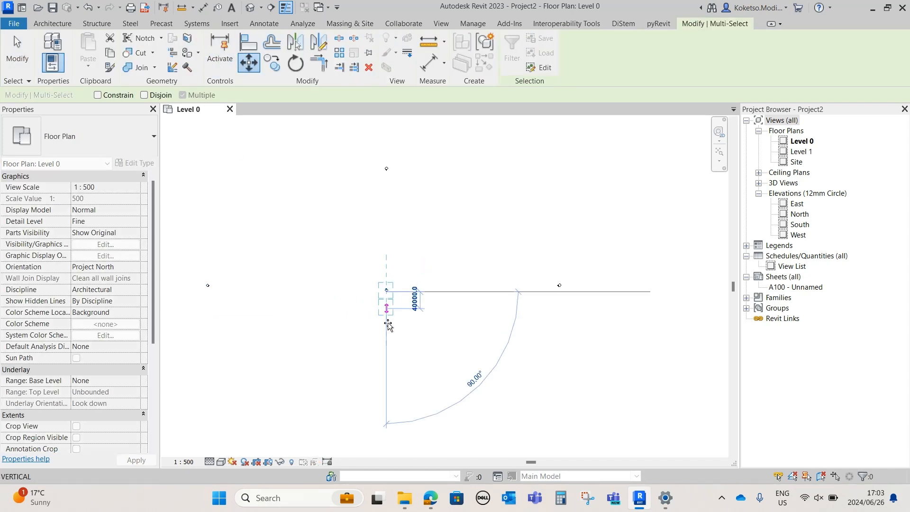
pyautogui.click(386, 411)
pyautogui.click(478, 276)
pyautogui.moveTo(479, 276); pyautogui.dragTo(532, 269, button='middle')
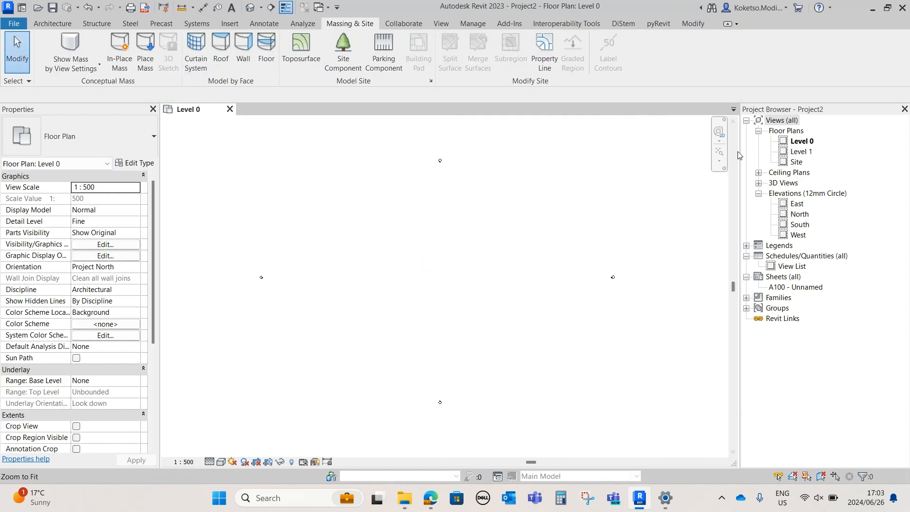
pyautogui.scroll(1, 403, 260)
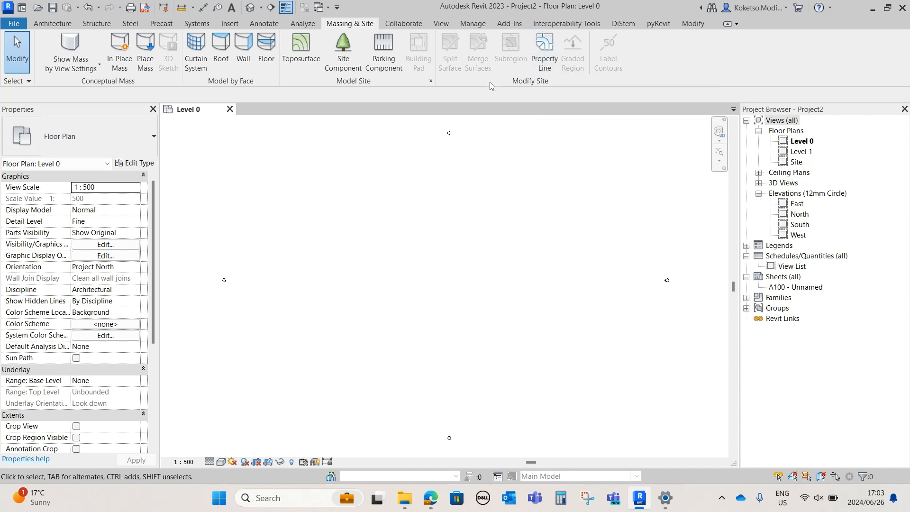
# Create a property line by sketching, drawing its horizontal north edge 250000 mm long from east to west
pyautogui.click(545, 51)
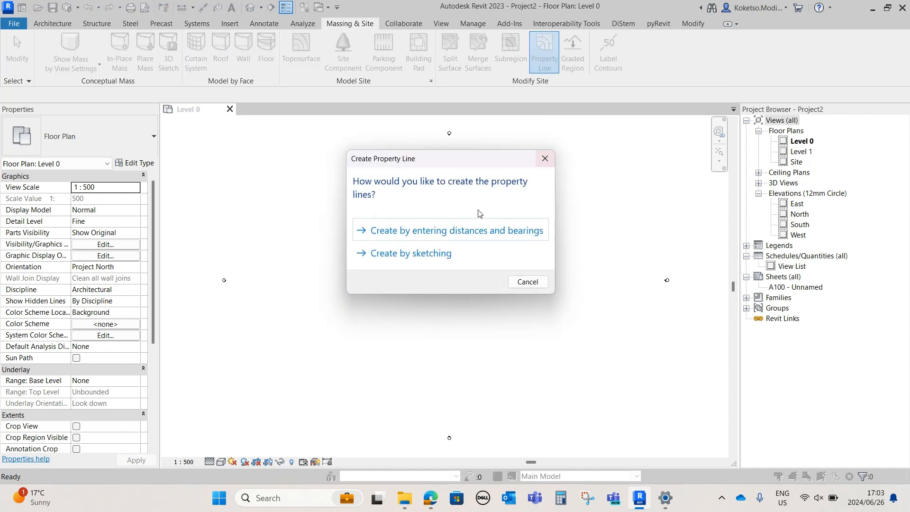
pyautogui.click(423, 255)
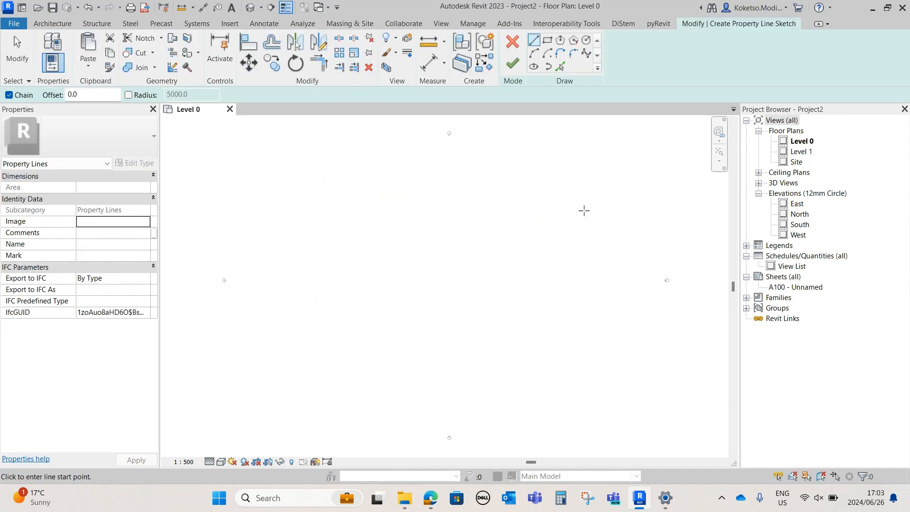
pyautogui.scroll(-1, 536, 194)
pyautogui.click(597, 180)
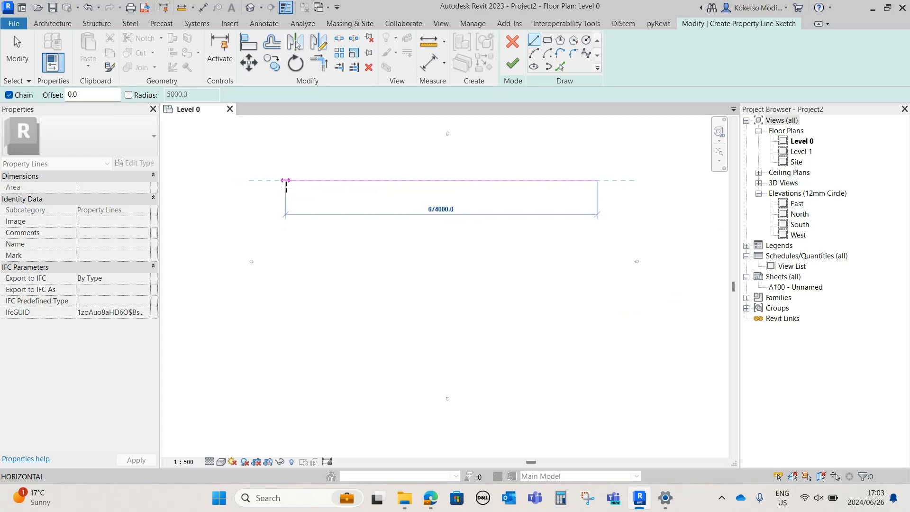
pyautogui.press('Escape')
pyautogui.click(569, 209)
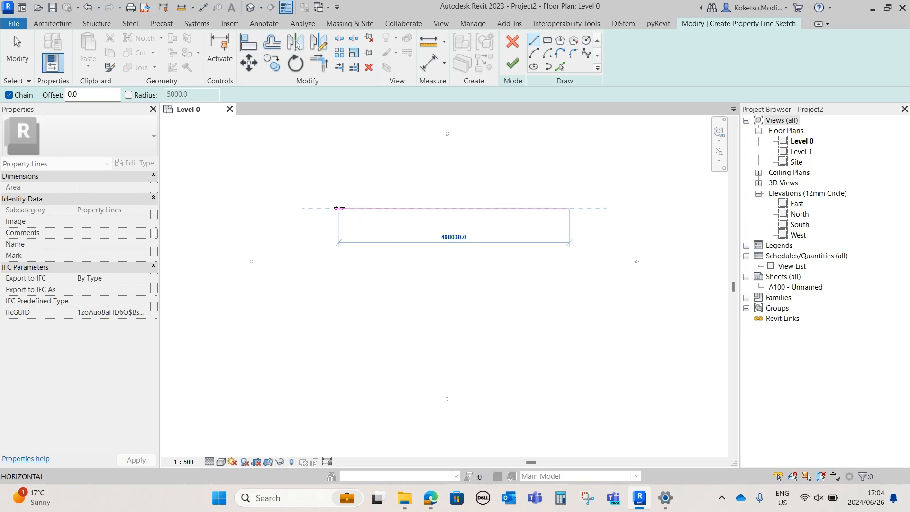
pyautogui.write('250')
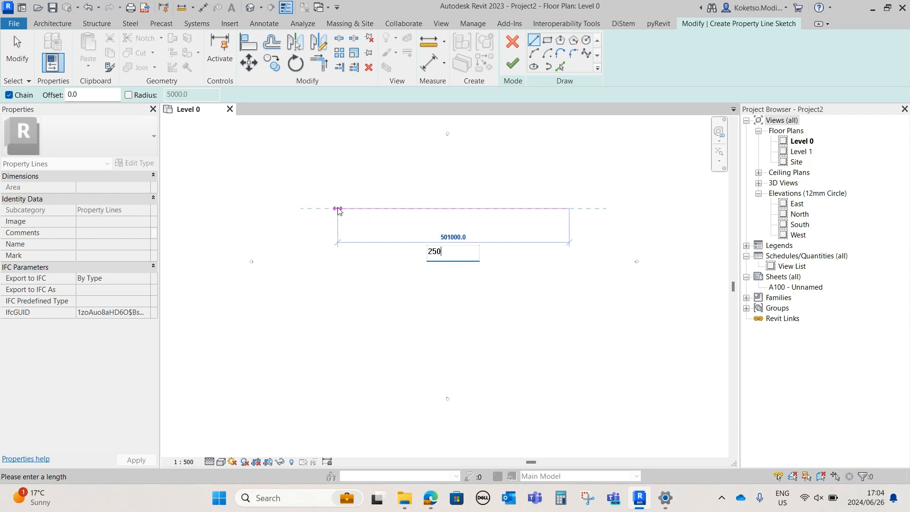
pyautogui.write('000')
pyautogui.press('Return')
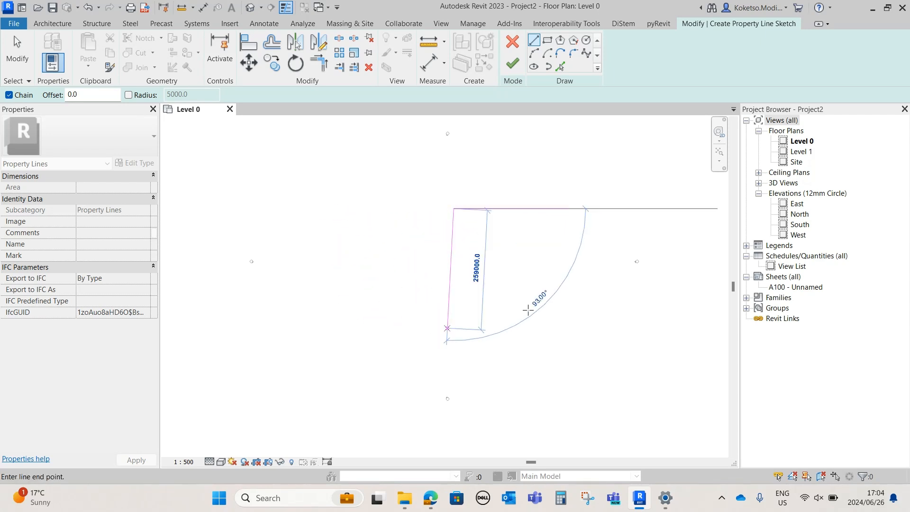
# Draw the property line's west edge 250000 mm long, running down from the north edge at an 80° angle
pyautogui.scroll(1, 467, 253)
pyautogui.moveTo(453, 249); pyautogui.dragTo(354, 248, button='middle')
pyautogui.scroll(4, 360, 238)
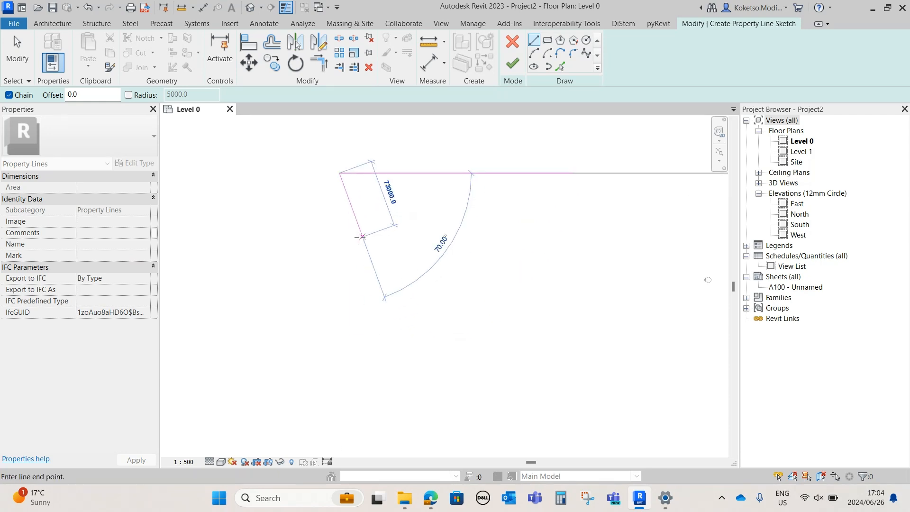
pyautogui.scroll(-1, 342, 337)
pyautogui.scroll(-1, 355, 374)
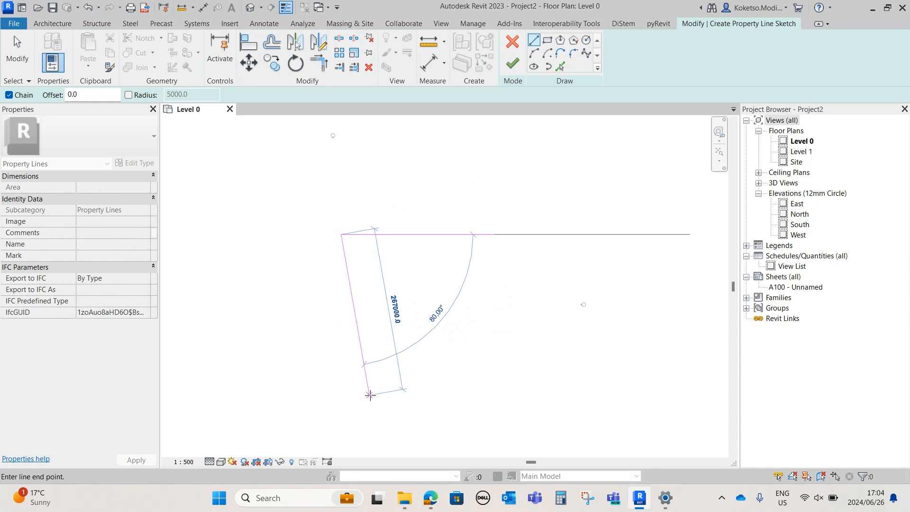
pyautogui.write('250000')
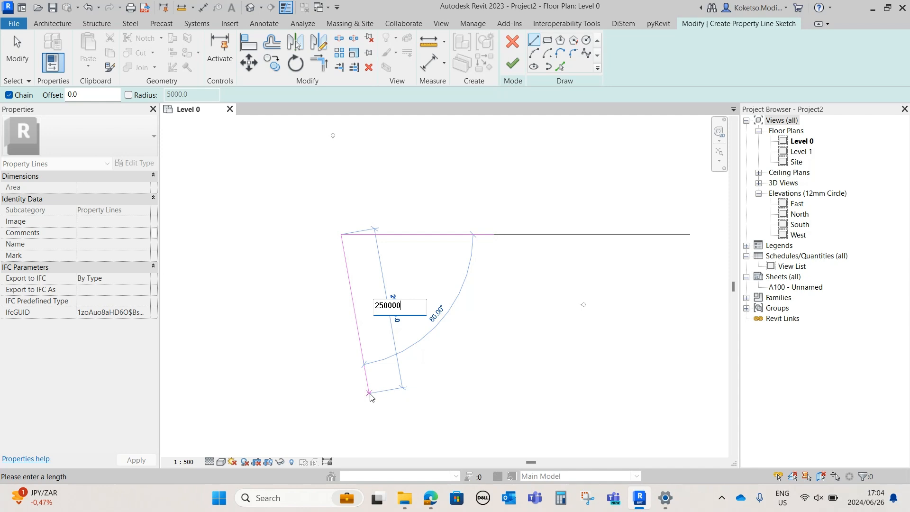
pyautogui.press('Return')
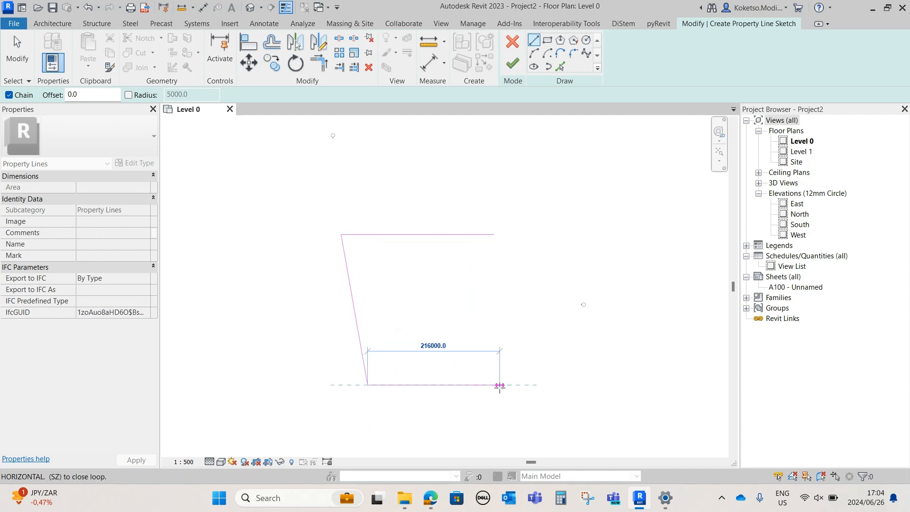
# Draw the property line's south edge perpendicular to the west edge, rising eastward at 10°
pyautogui.moveTo(565, 352); pyautogui.dragTo(490, 294, button='middle')
pyautogui.scroll(1, 491, 294)
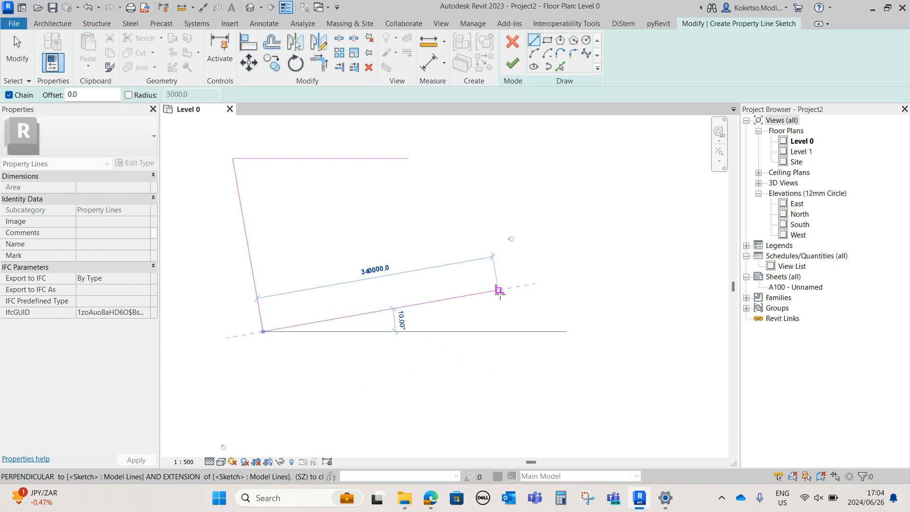
pyautogui.click(504, 289)
# Draw the east edge about 196000 mm long at 71°, ending in line with the north edge, and end the line chain
pyautogui.moveTo(534, 209); pyautogui.dragTo(523, 258, button='middle')
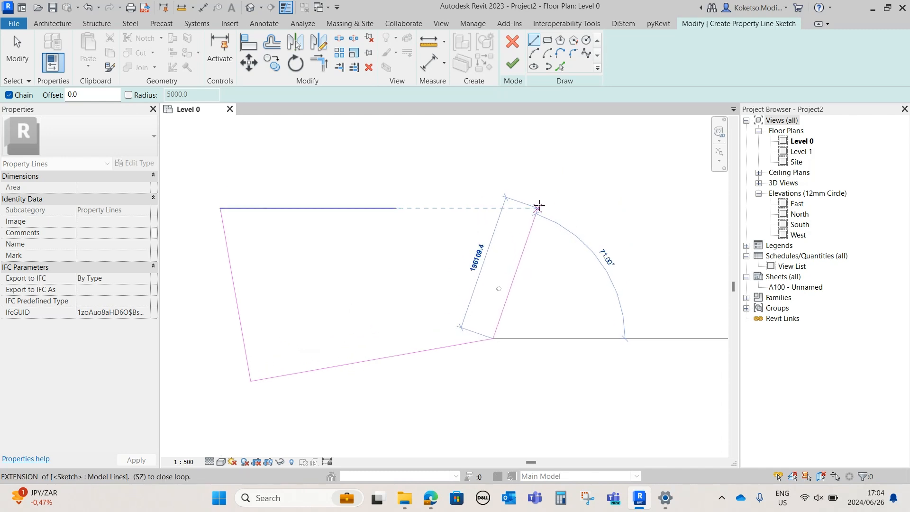
pyautogui.click(540, 207)
pyautogui.press('Escape')
pyautogui.press('Escape')
# Extend the north edge to the upper end of the east edge to close the boundary
pyautogui.click(379, 208)
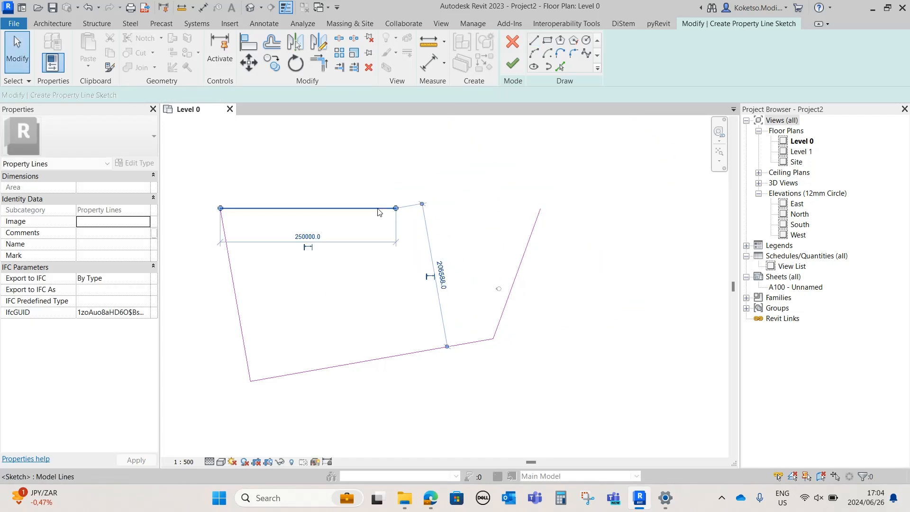
pyautogui.moveTo(380, 208); pyautogui.dragTo(540, 208)
pyautogui.click(555, 237)
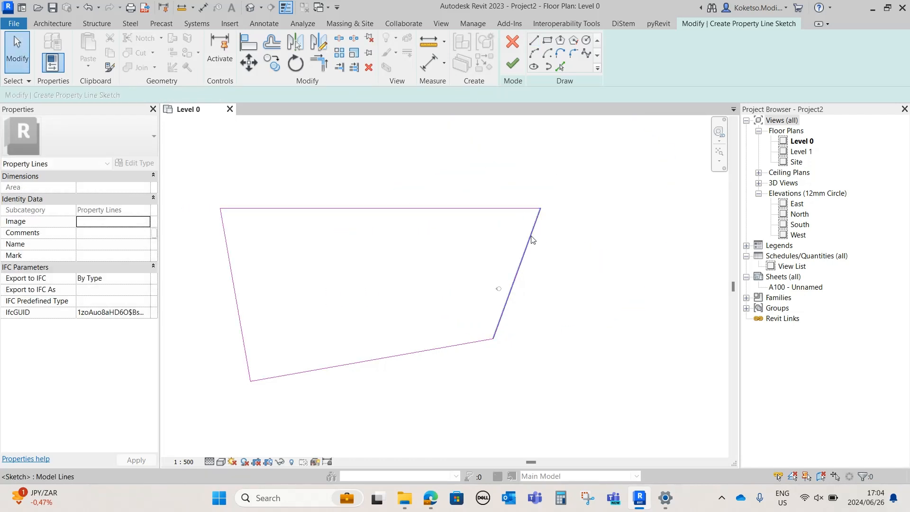
# Finish the property line sketch and deselect the property line
pyautogui.scroll(-2, 543, 244)
pyautogui.moveTo(608, 171)
pyautogui.mouseDown()
pyautogui.moveTo(387, 304)
pyautogui.moveTo(358, 275)
pyautogui.moveTo(310, 281)
pyautogui.mouseUp()
pyautogui.click(338, 301)
pyautogui.scroll(1, 339, 302)
pyautogui.moveTo(339, 301); pyautogui.dragTo(348, 299, button='middle')
pyautogui.scroll(-1, 406, 243)
pyautogui.scroll(1, 463, 208)
pyautogui.moveTo(489, 207); pyautogui.dragTo(469, 251, button='middle')
pyautogui.click(513, 63)
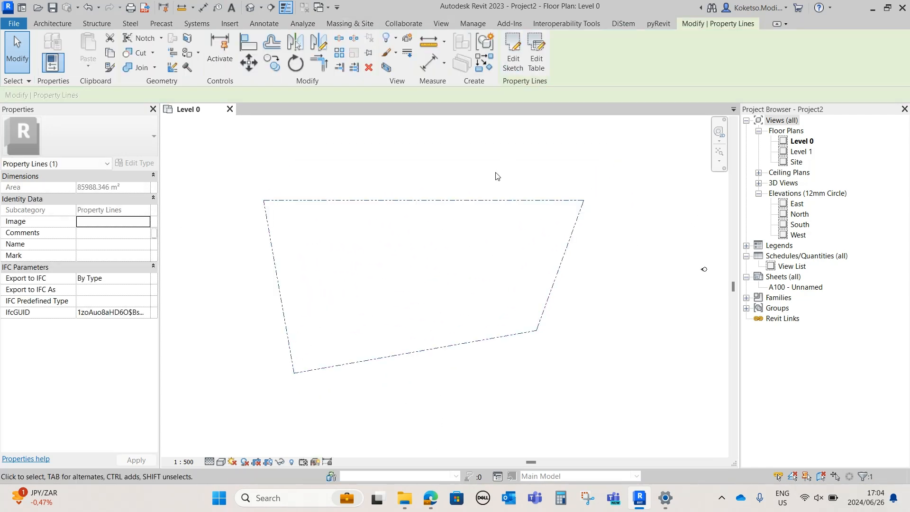
pyautogui.scroll(1, 378, 273)
pyautogui.click(312, 213)
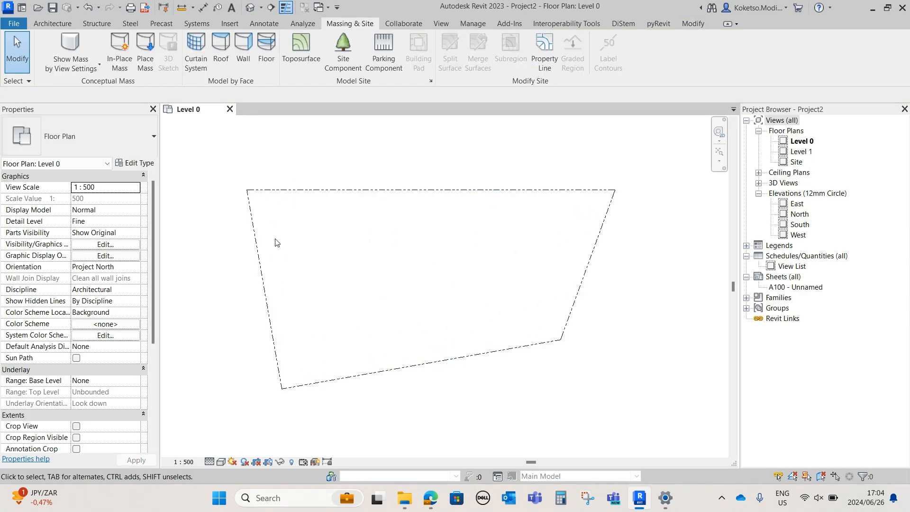
pyautogui.scroll(-1, 303, 254)
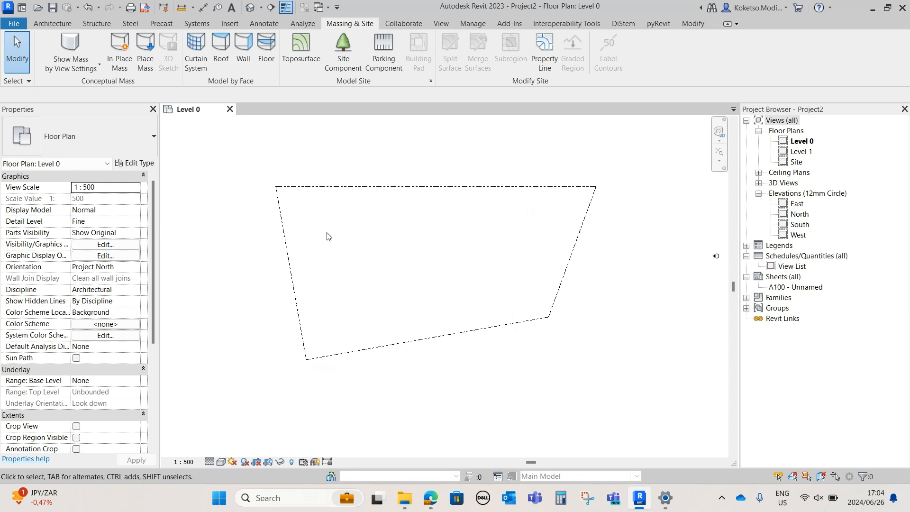
pyautogui.scroll(-1, 348, 195)
pyautogui.scroll(1, 351, 198)
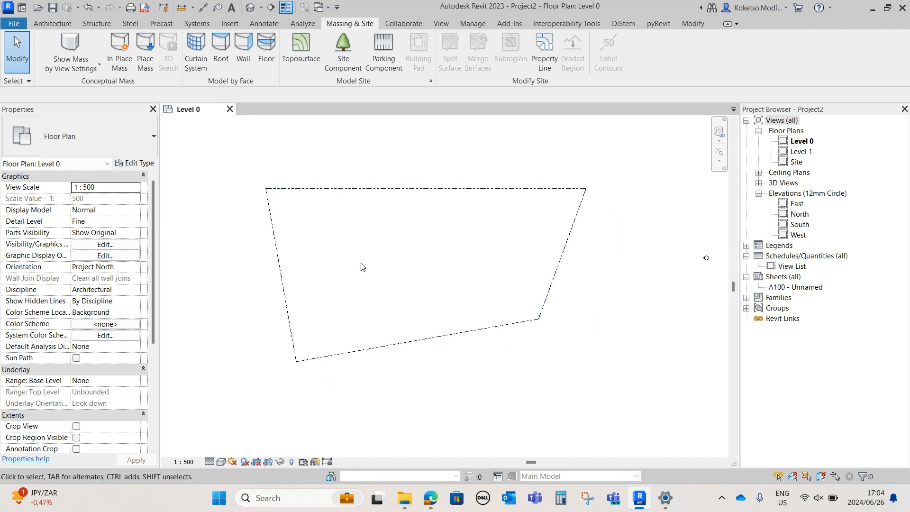
pyautogui.moveTo(323, 251); pyautogui.dragTo(340, 254, button='middle')
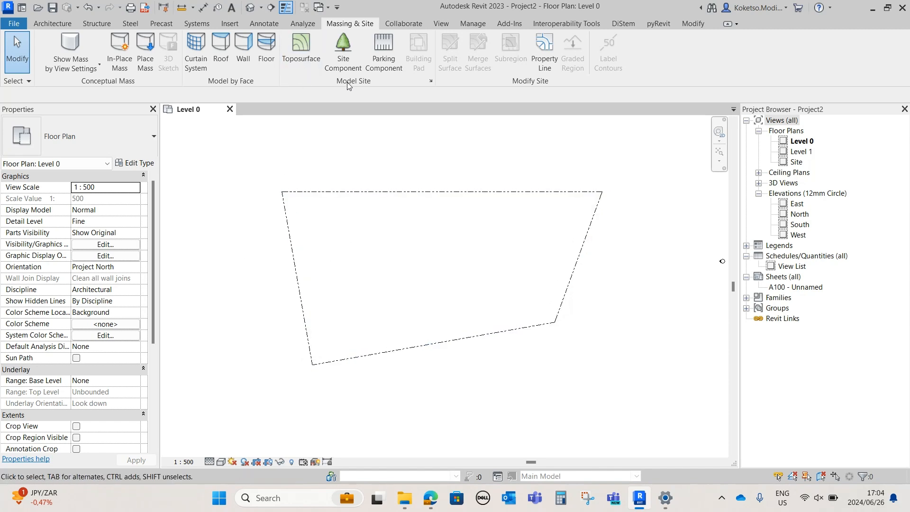
# Start a toposurface and place points at the four property line corners at absolute elevation 0.0
pyautogui.click(295, 59)
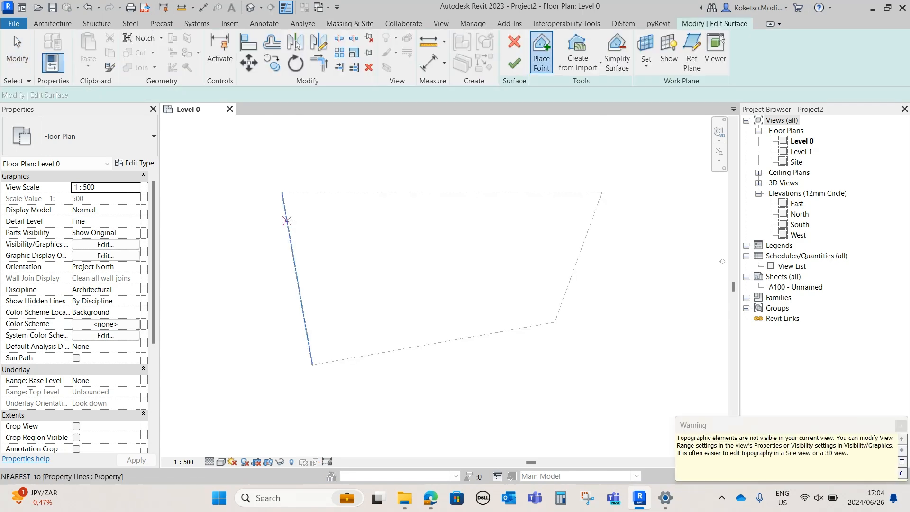
pyautogui.scroll(2, 291, 190)
pyautogui.click(276, 190)
pyautogui.scroll(1, 329, 348)
pyautogui.moveTo(330, 349); pyautogui.dragTo(304, 268, button='middle')
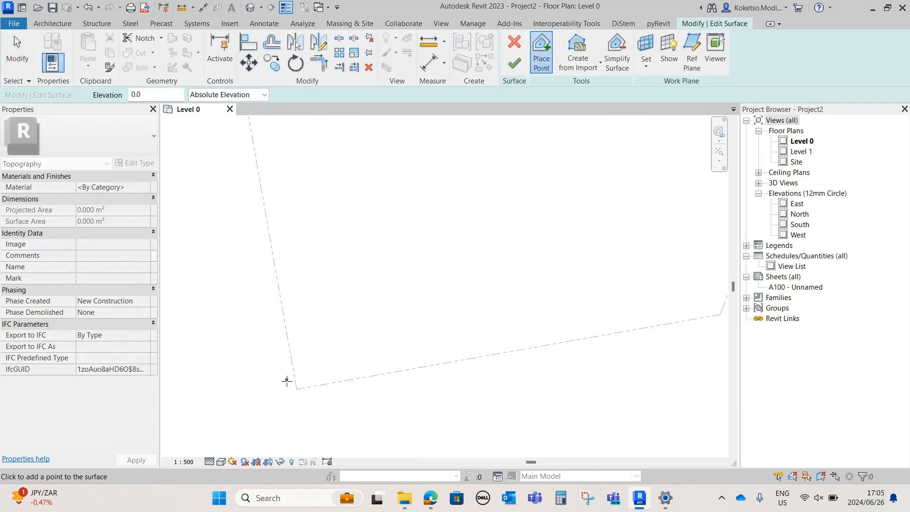
pyautogui.click(296, 389)
pyautogui.scroll(-2, 296, 386)
pyautogui.click(582, 315)
pyautogui.click(636, 165)
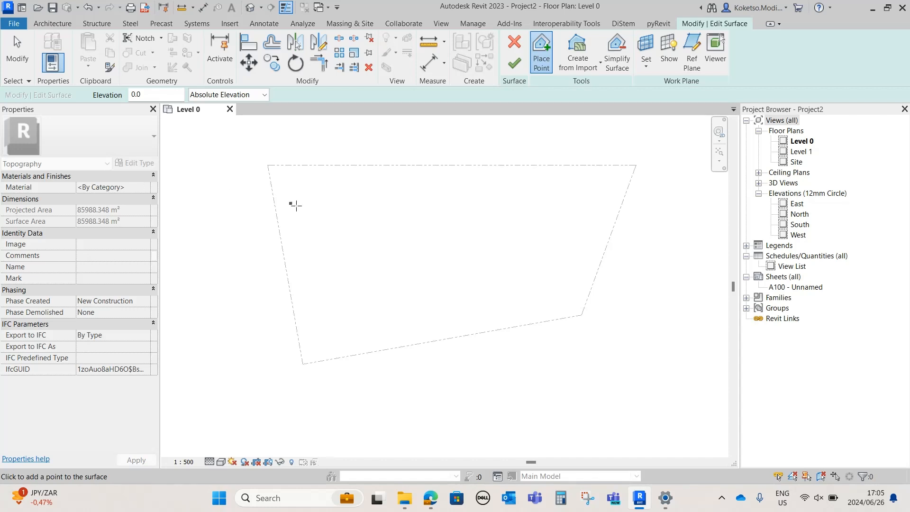
pyautogui.press('Escape')
# Assign the library material Earth to the toposurface, keeping both duplicate appearances, and finish the surface
pyautogui.click(145, 187)
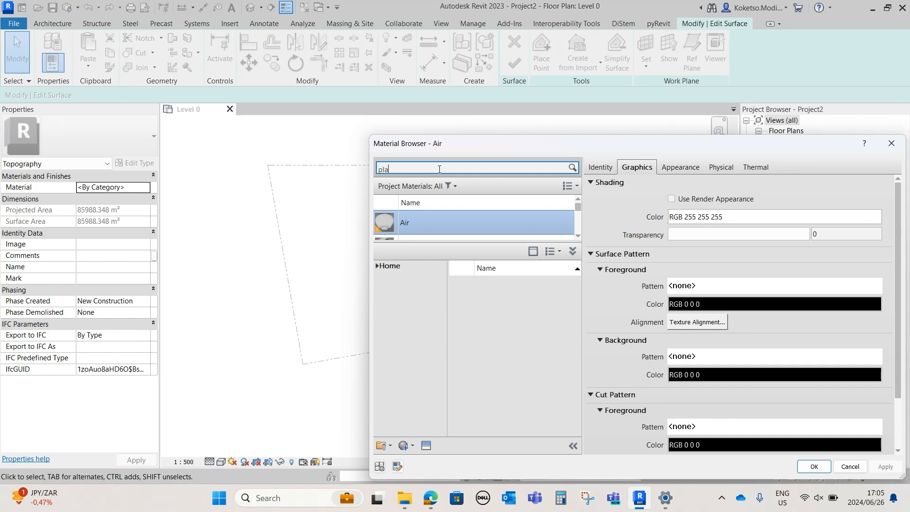
pyautogui.moveTo(544, 320)
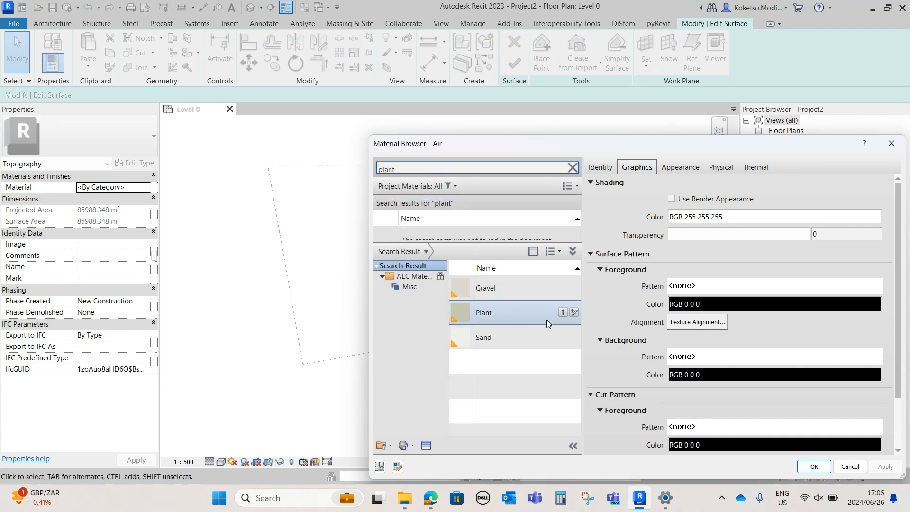
pyautogui.doubleClick(386, 168)
pyautogui.write('e')
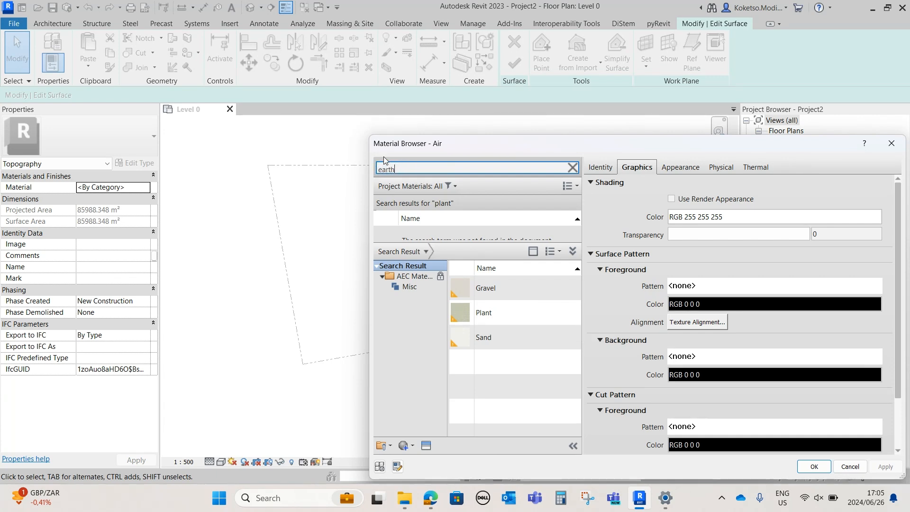
pyautogui.write('arth')
pyautogui.click(560, 288)
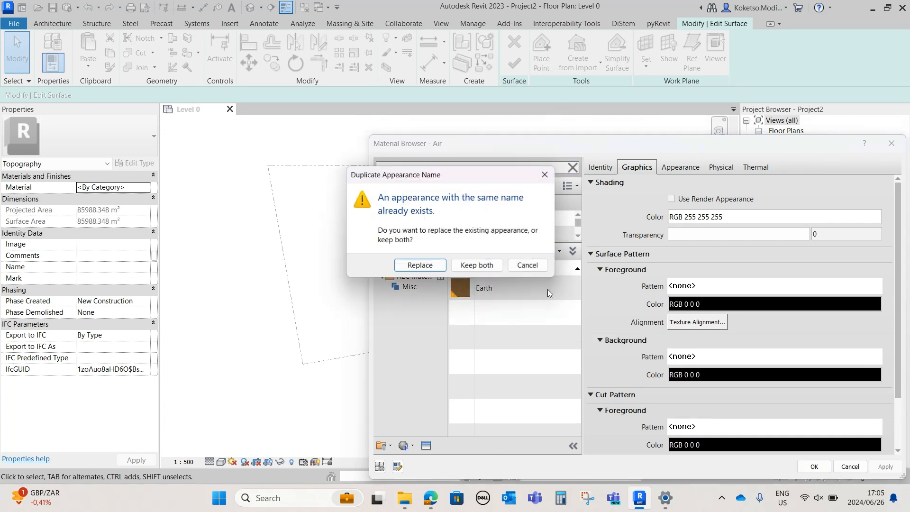
pyautogui.click(469, 266)
pyautogui.click(421, 232)
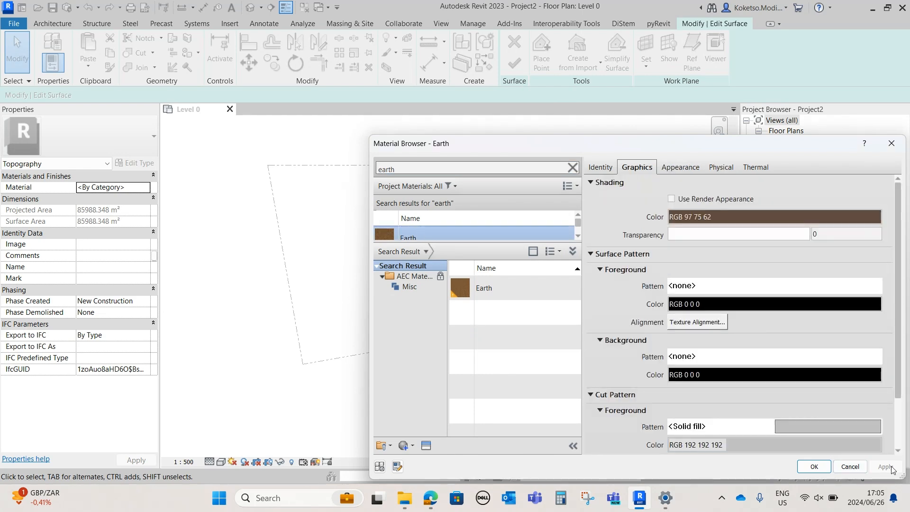
pyautogui.click(813, 466)
pyautogui.click(513, 65)
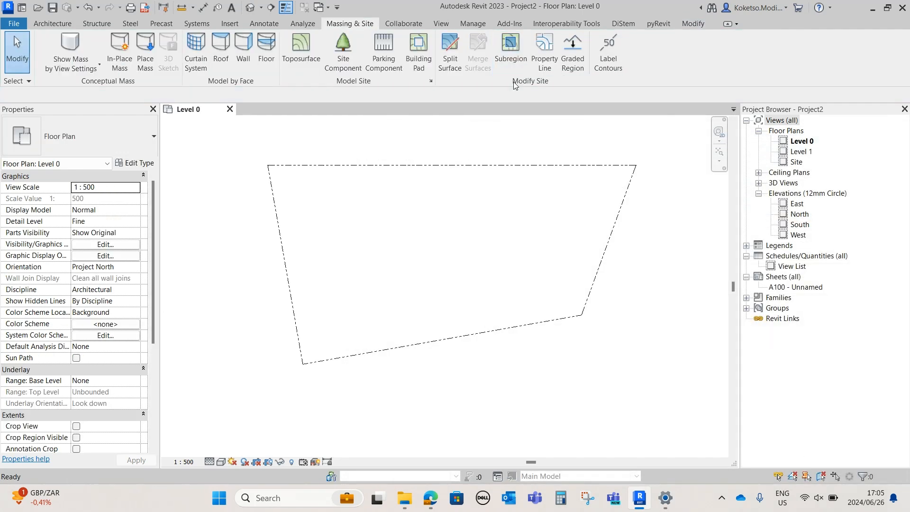
# Turn on the visibility of the Topography category in the Level 0 floor plan's graphic overrides
pyautogui.moveTo(433, 187); pyautogui.dragTo(429, 200, button='middle')
pyautogui.scroll(-1, 422, 195)
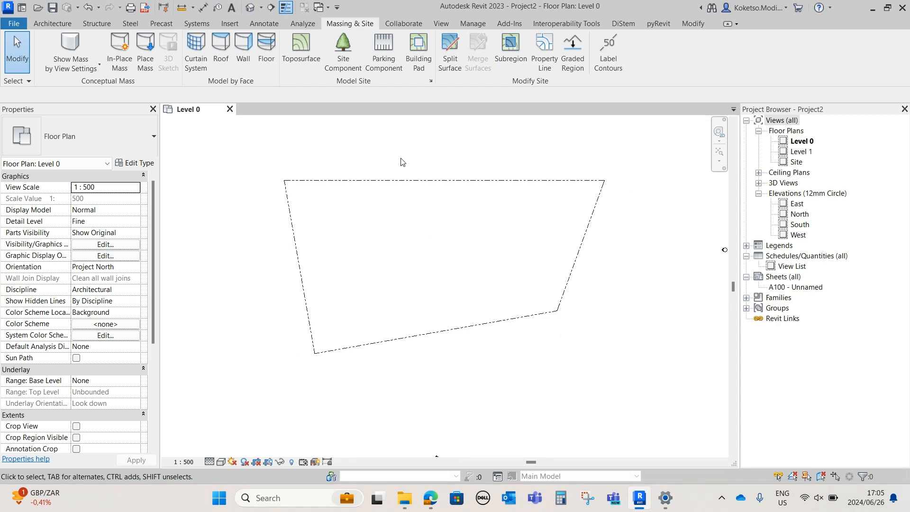
pyautogui.moveTo(403, 162); pyautogui.dragTo(389, 172, button='middle')
pyautogui.click(104, 245)
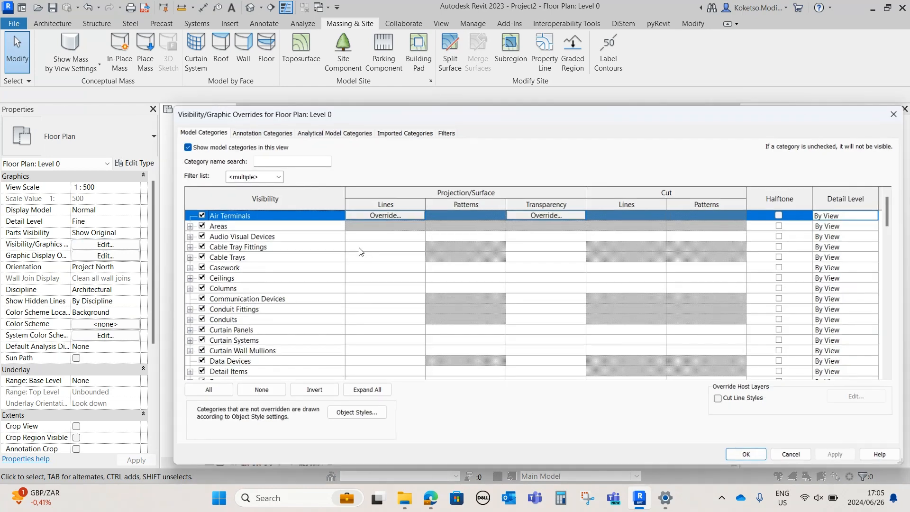
pyautogui.click(247, 299)
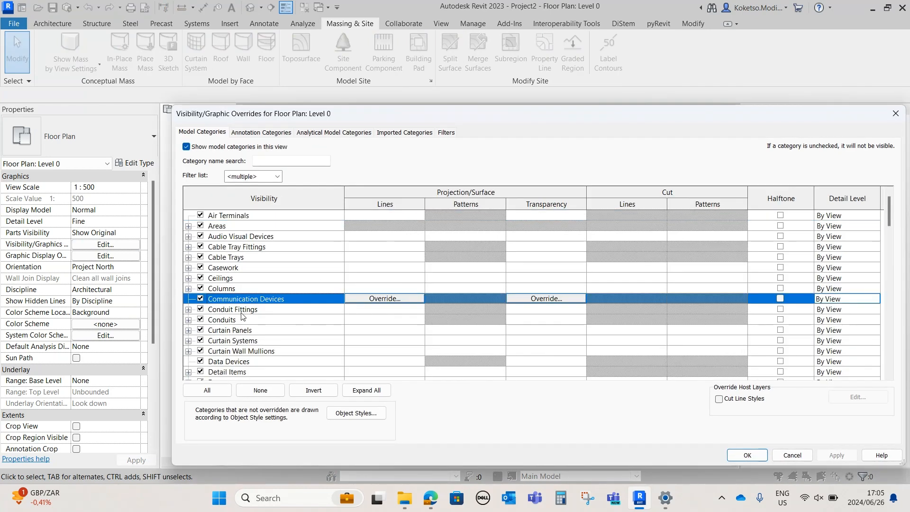
pyautogui.press('t')
pyautogui.scroll(-2, 243, 346)
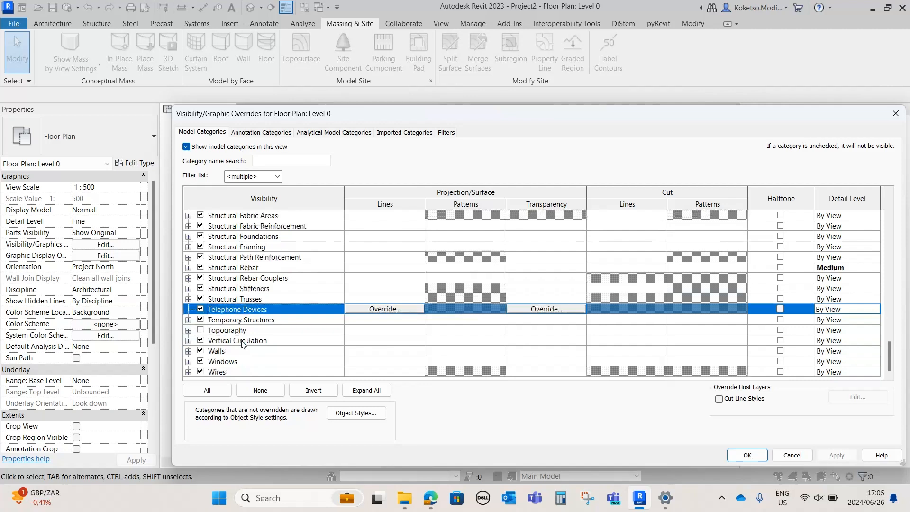
pyautogui.click(210, 330)
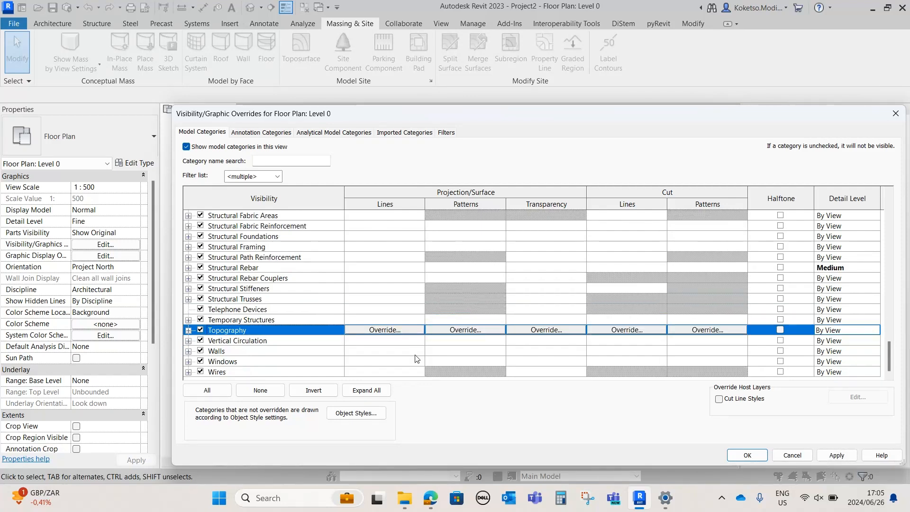
pyautogui.click(836, 455)
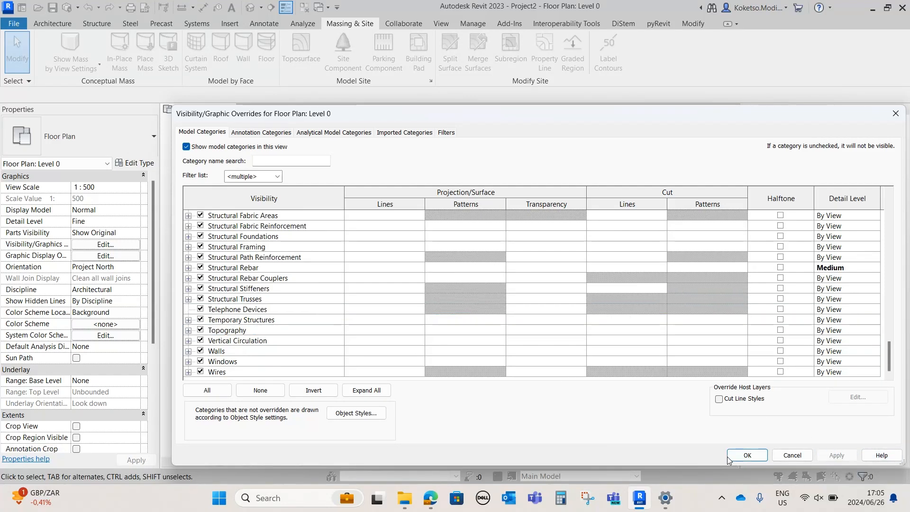
pyautogui.click(739, 455)
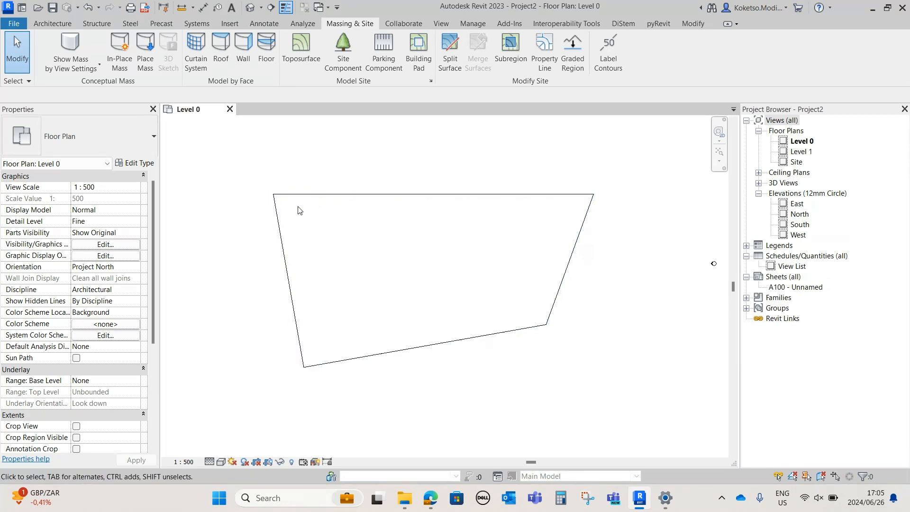
# Preview the toposurface in the Shaded visual style and set the Level 0 plan to Wireframe
pyautogui.click(221, 461)
pyautogui.click(227, 425)
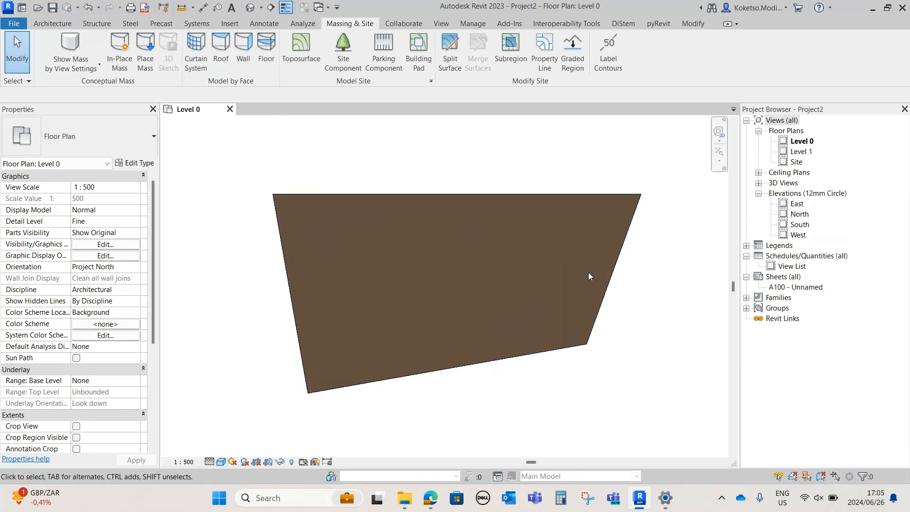
pyautogui.click(221, 462)
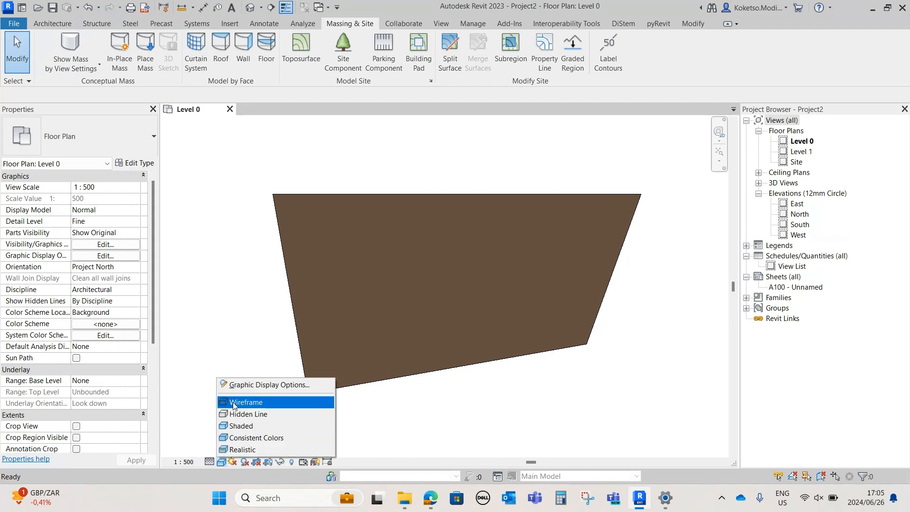
pyautogui.click(232, 402)
pyautogui.scroll(2, 611, 352)
pyautogui.scroll(-2, 603, 343)
pyautogui.moveTo(603, 306); pyautogui.dragTo(584, 316, button='middle')
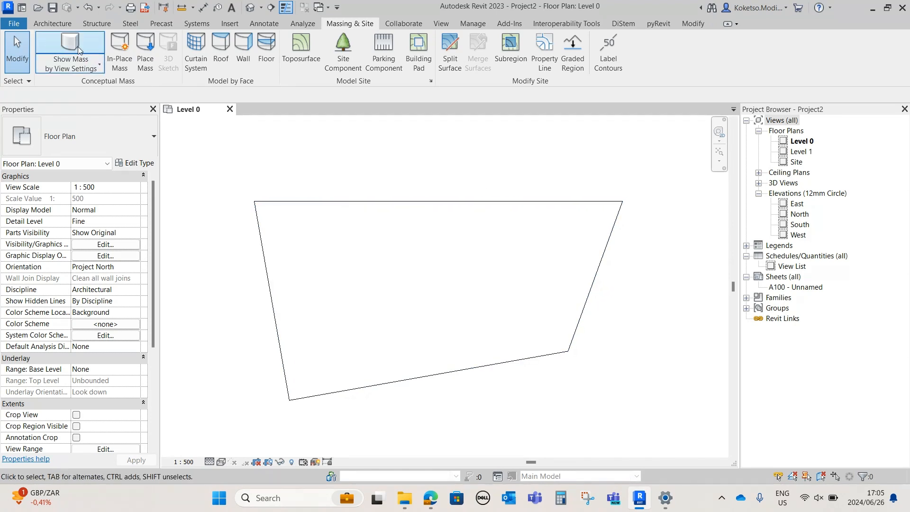
# Load the family Landscaping-Fencing- HERAS CLOTURE MOBILE-HCM010001.rfa from the Downloads folder
pyautogui.click(47, 23)
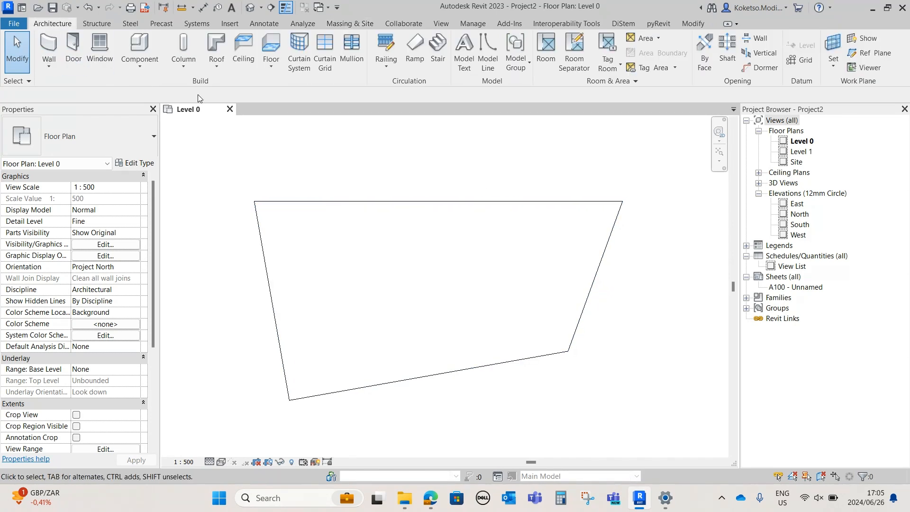
pyautogui.click(230, 24)
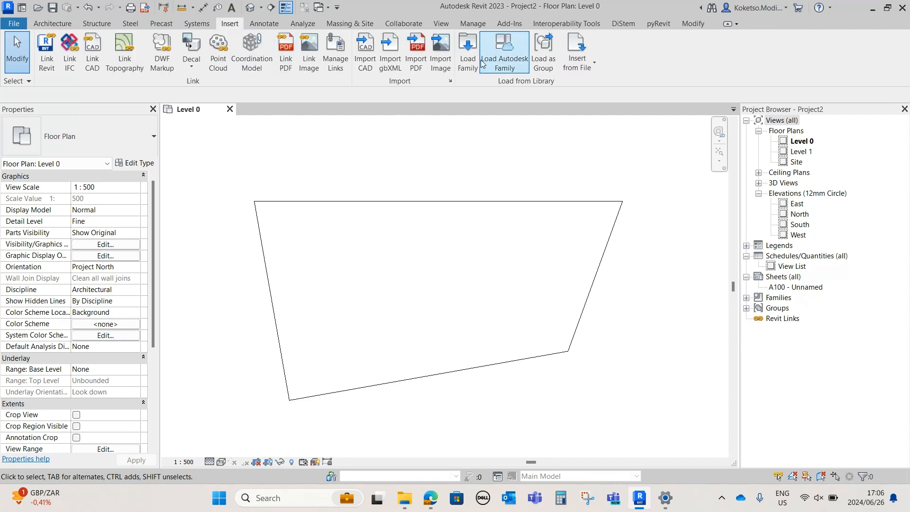
pyautogui.click(468, 50)
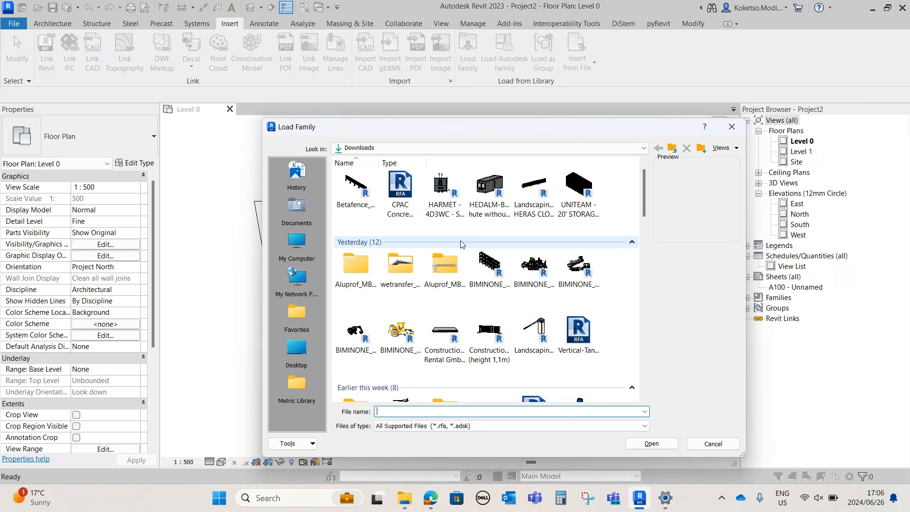
pyautogui.scroll(-2, 644, 207)
pyautogui.scroll(-3, 645, 212)
pyautogui.scroll(1, 645, 214)
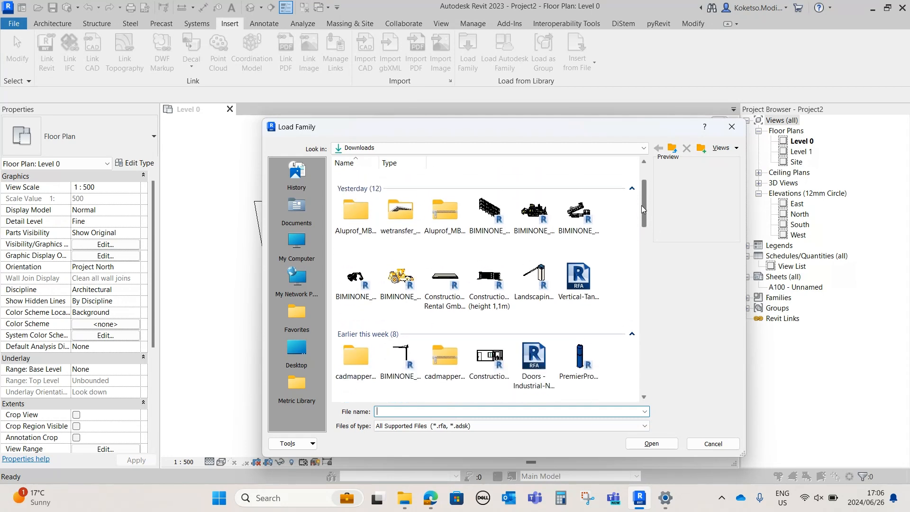
pyautogui.moveTo(646, 198)
pyautogui.mouseDown()
pyautogui.moveTo(645, 220)
pyautogui.moveTo(642, 181)
pyautogui.mouseUp()
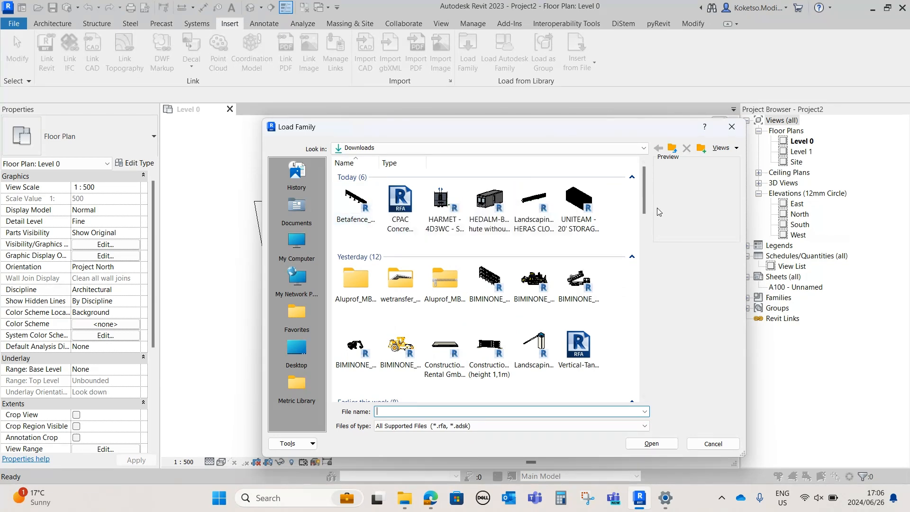
pyautogui.scroll(-1, 642, 200)
pyautogui.click(535, 181)
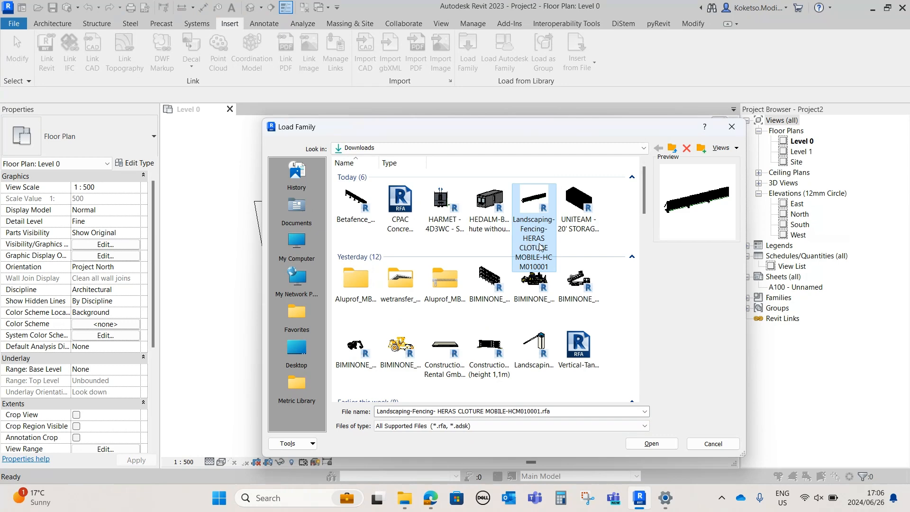
pyautogui.click(648, 441)
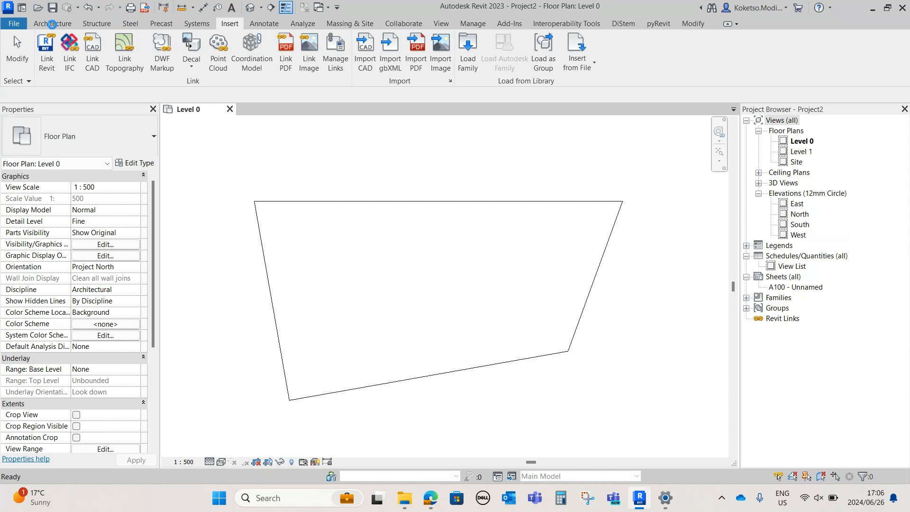
pyautogui.click(60, 24)
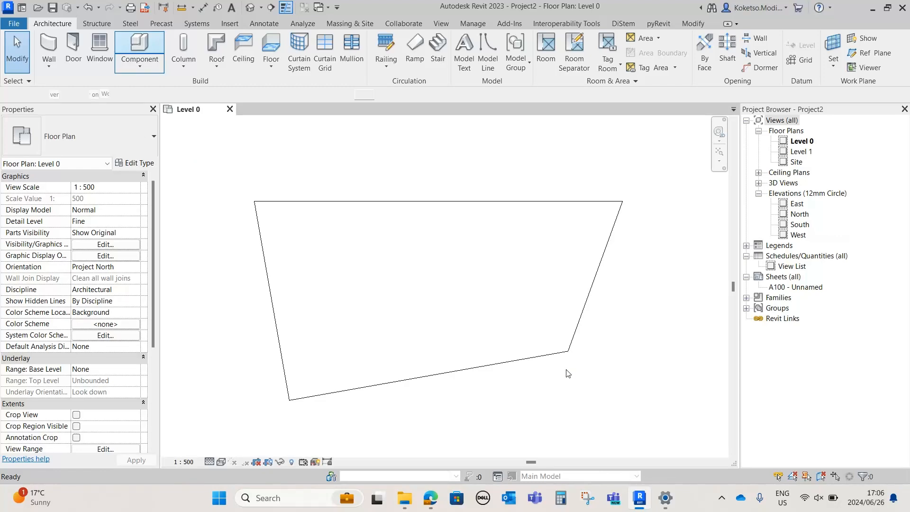
pyautogui.scroll(2, 563, 366)
pyautogui.scroll(2, 553, 340)
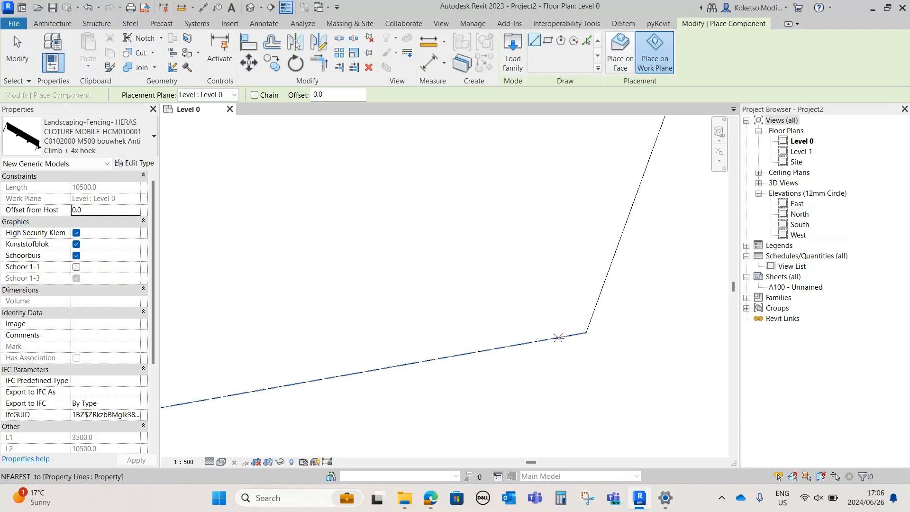
pyautogui.press('Escape')
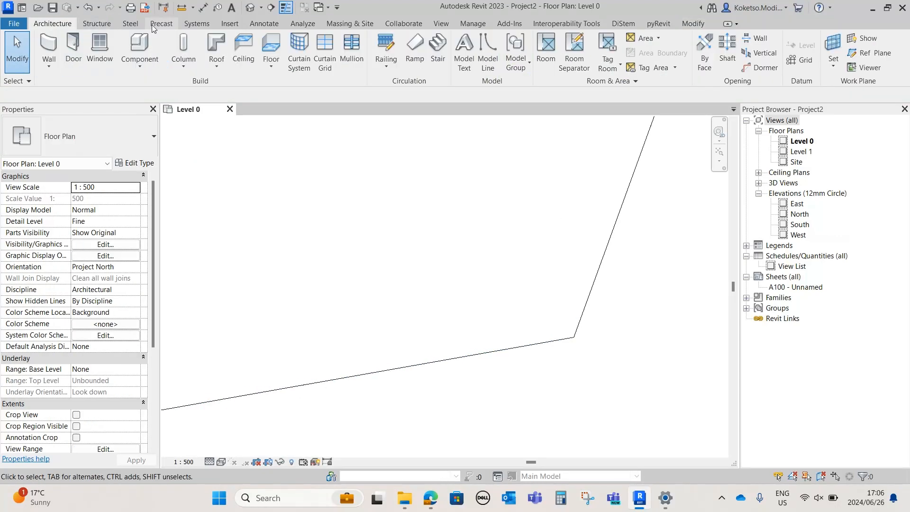
# Load the Zeppelin-Rental-GmbH Metal-construction-fence (height 1,1m) family from the Downloads folder
pyautogui.click(230, 23)
pyautogui.click(467, 50)
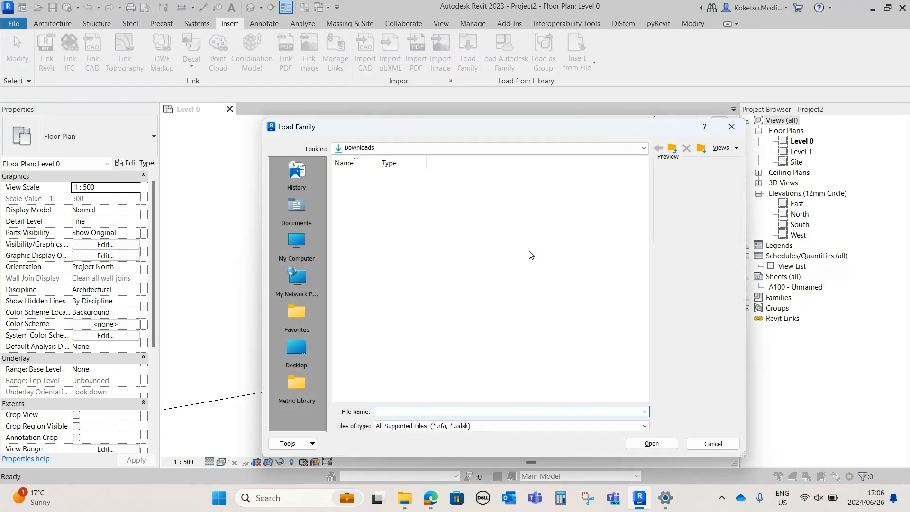
pyautogui.moveTo(641, 195); pyautogui.dragTo(641, 201)
pyautogui.click(490, 300)
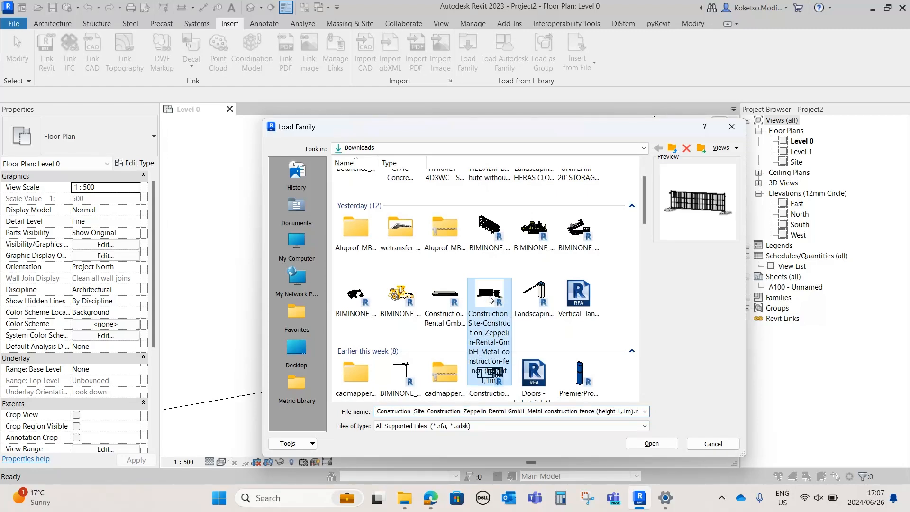
pyautogui.click(655, 443)
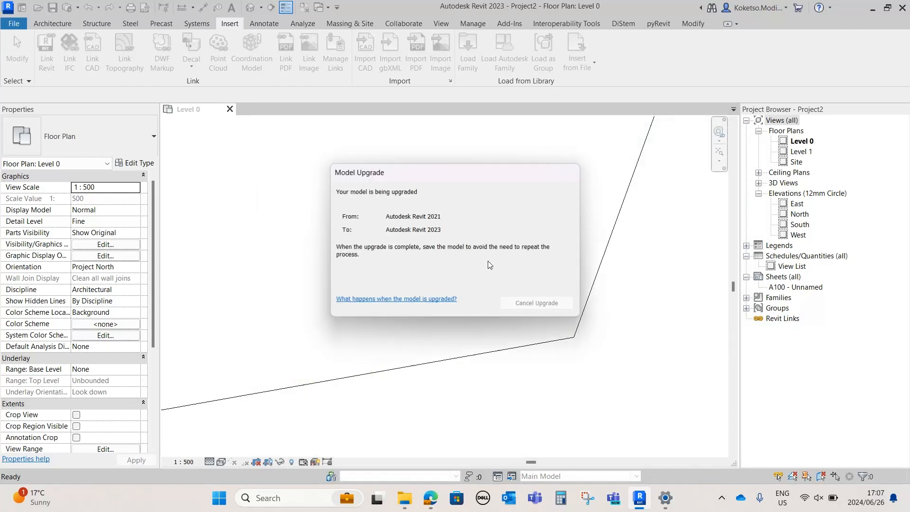
# Place a "with concrete feet - (two concrete feet)" metal construction fence, rotated along the south property line beside the southeast corner
pyautogui.click(56, 24)
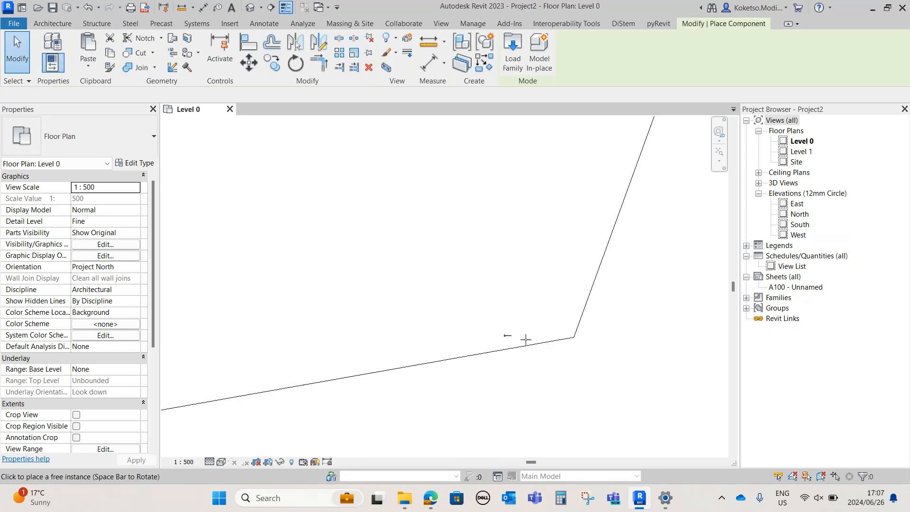
pyautogui.scroll(3, 533, 343)
pyautogui.moveTo(689, 372); pyautogui.dragTo(609, 322, button='middle')
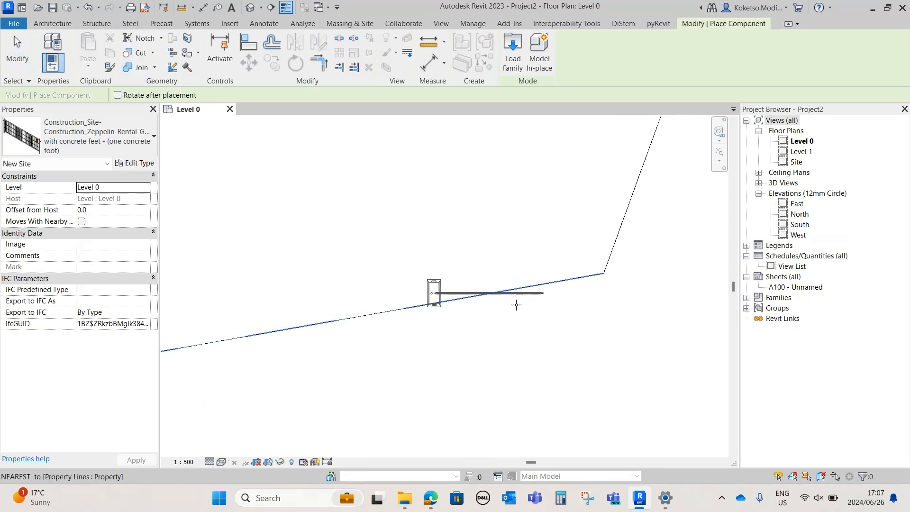
pyautogui.click(87, 131)
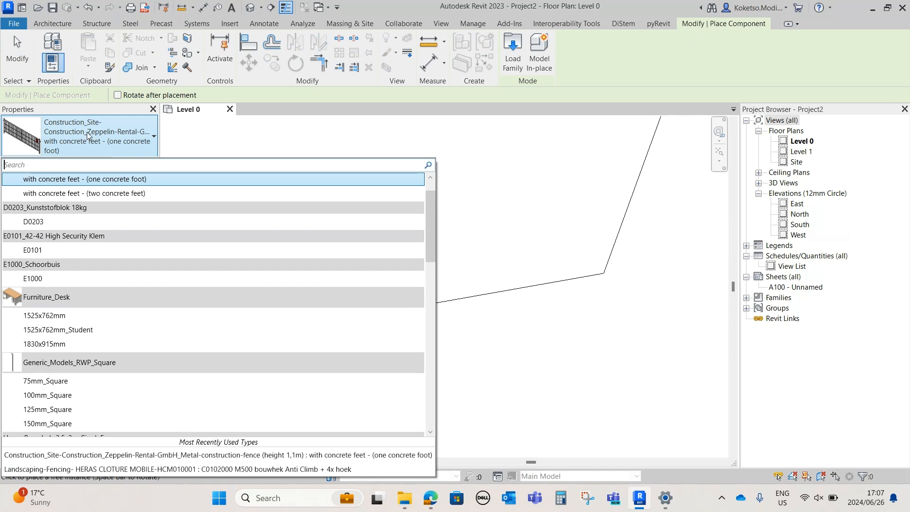
pyautogui.click(109, 193)
pyautogui.scroll(3, 540, 283)
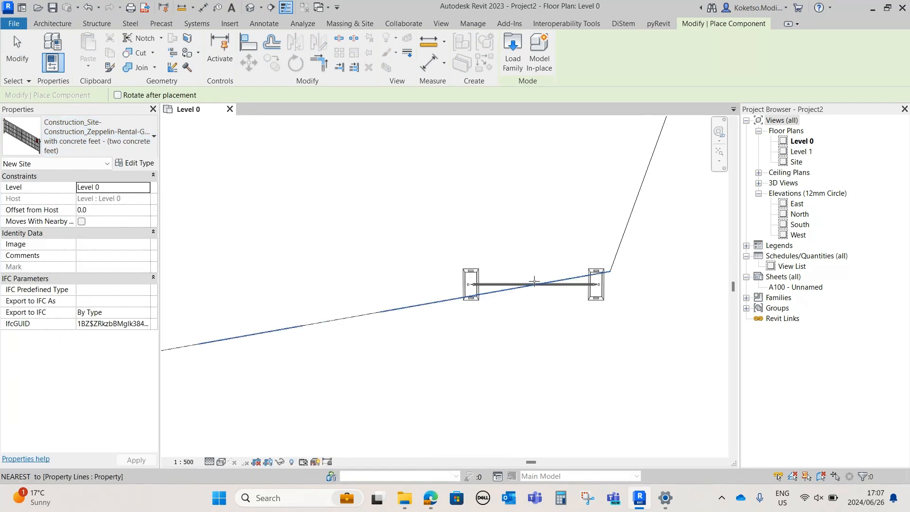
pyautogui.press('space')
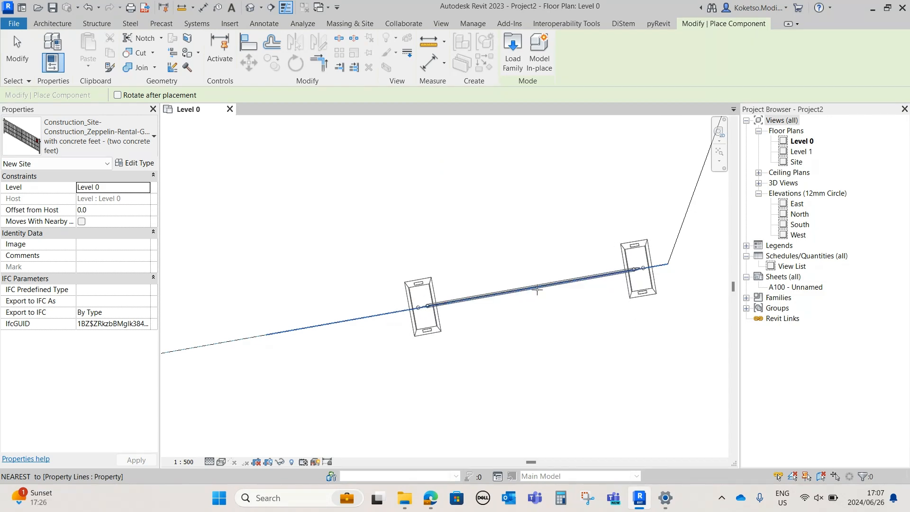
pyautogui.click(547, 286)
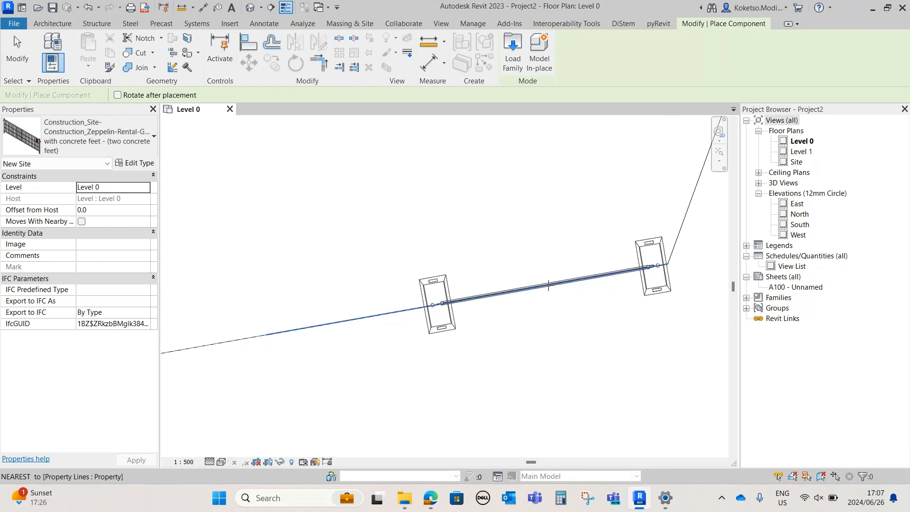
# Array the placed construction fence along the south property line from the southeast to the southwest corner with a count of 50
pyautogui.scroll(-3, 526, 325)
pyautogui.press('Escape')
pyautogui.press('Escape')
pyautogui.click(492, 325)
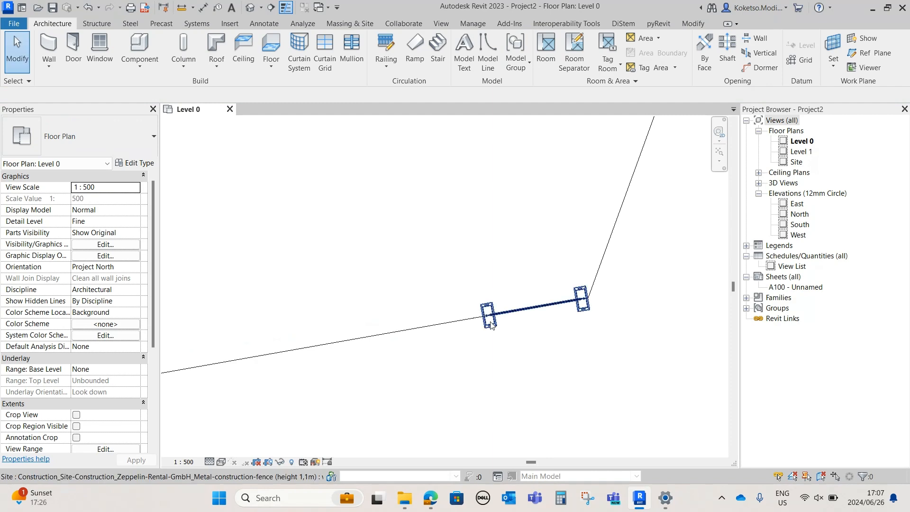
pyautogui.scroll(2, 463, 338)
pyautogui.press('a')
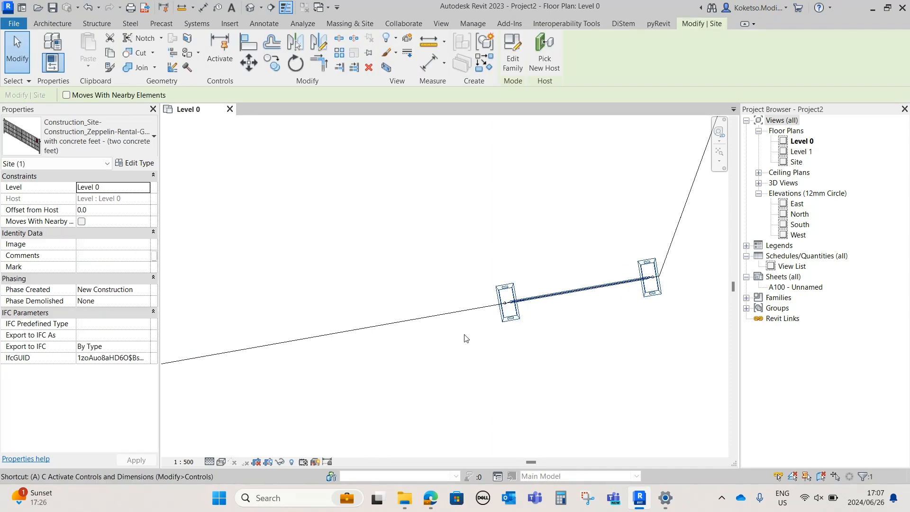
pyautogui.press('r')
pyautogui.scroll(3, 487, 309)
pyautogui.click(514, 300)
pyautogui.scroll(-3, 514, 300)
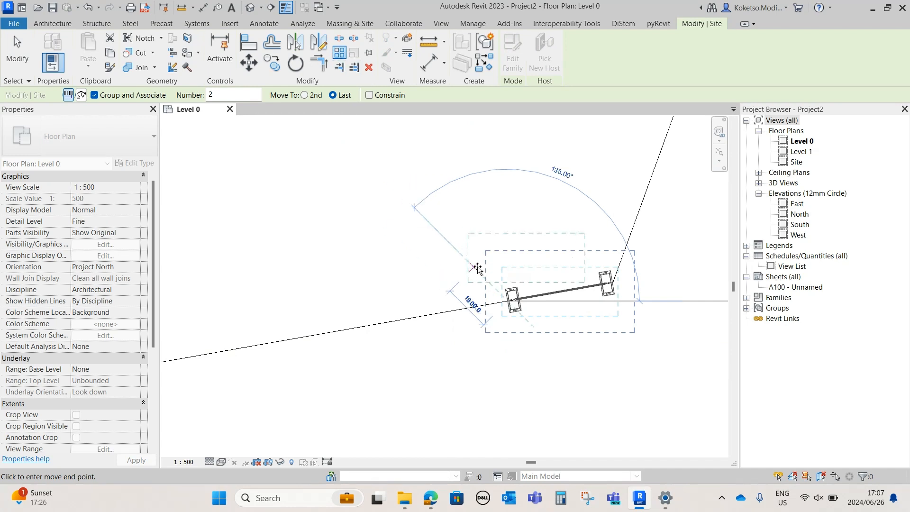
pyautogui.scroll(-6, 467, 274)
pyautogui.scroll(-1, 552, 260)
pyautogui.moveTo(274, 298); pyautogui.dragTo(493, 271, button='middle')
pyautogui.scroll(2, 493, 272)
pyautogui.scroll(3, 414, 308)
pyautogui.click(352, 314)
pyautogui.scroll(-3, 363, 322)
pyautogui.moveTo(509, 324); pyautogui.dragTo(326, 323, button='middle')
pyautogui.scroll(-2, 326, 322)
pyautogui.click(654, 308)
pyautogui.scroll(-2, 592, 332)
pyautogui.moveTo(522, 346); pyautogui.dragTo(459, 352, button='middle')
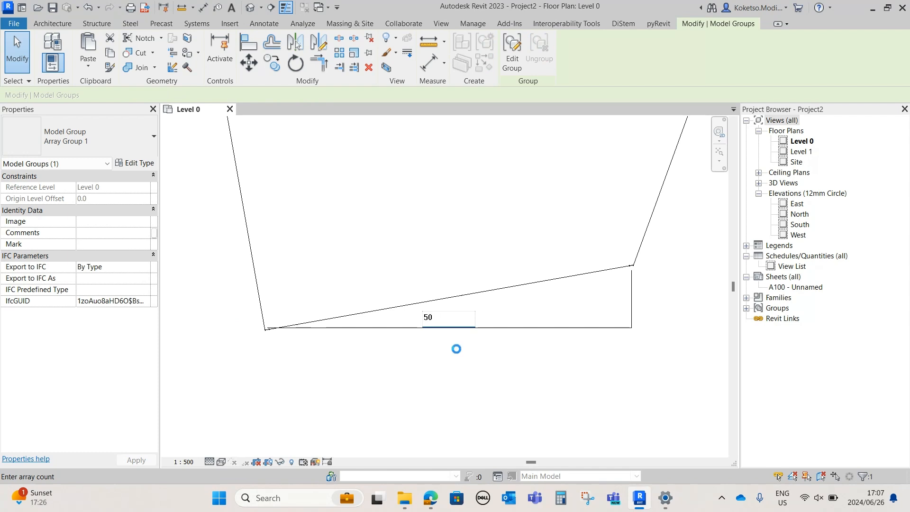
# Set the item count of the fence array on the south property line to 80
pyautogui.scroll(6, 659, 244)
pyautogui.scroll(-3, 614, 247)
pyautogui.scroll(3, 654, 239)
pyautogui.scroll(-3, 569, 204)
pyautogui.scroll(-5, 570, 238)
pyautogui.scroll(2, 310, 326)
pyautogui.click(296, 318)
pyautogui.scroll(2, 285, 283)
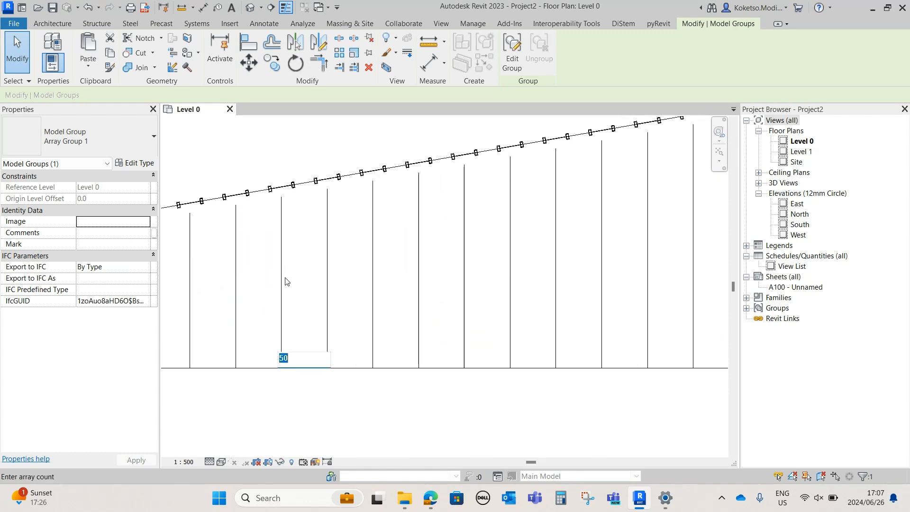
pyautogui.write('8')
pyautogui.press('Return')
pyautogui.scroll(5, 303, 182)
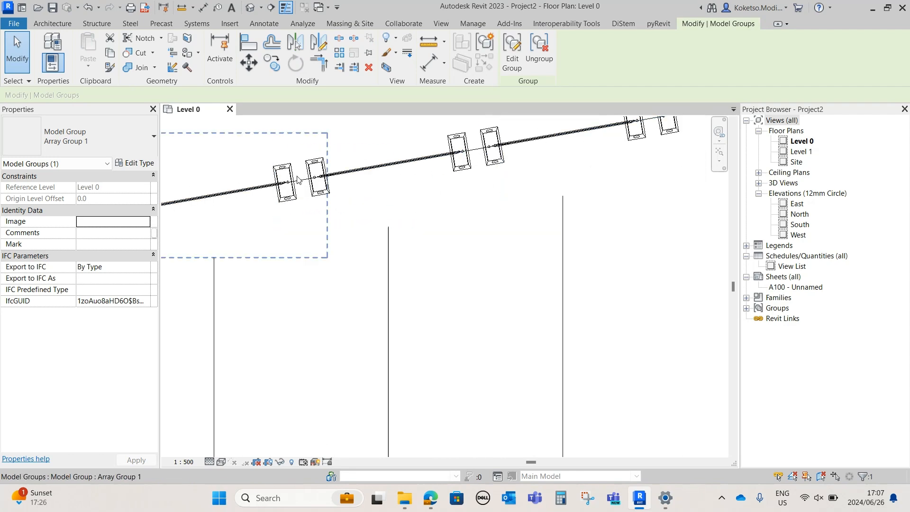
# Set the south fence array's count to 85 and deselect it
pyautogui.scroll(-5, 322, 237)
pyautogui.click(322, 391)
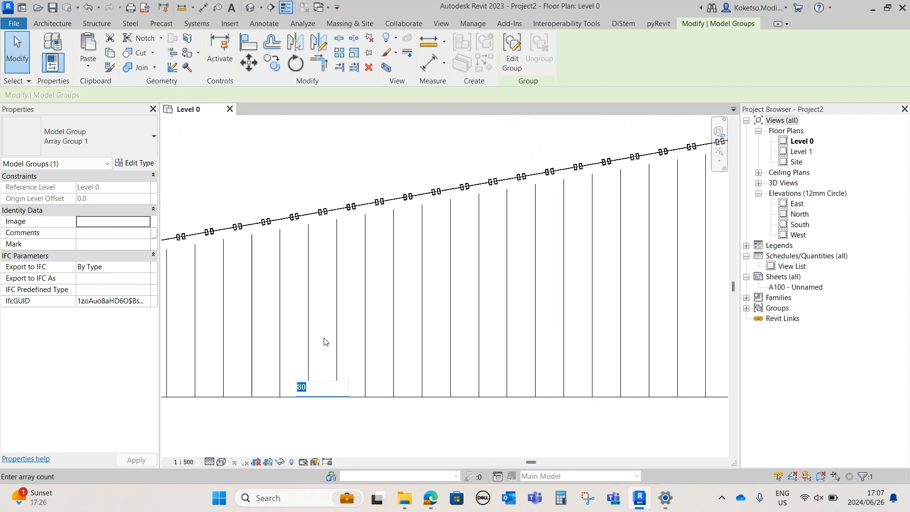
pyautogui.write('85')
pyautogui.press('Return')
pyautogui.scroll(5, 317, 215)
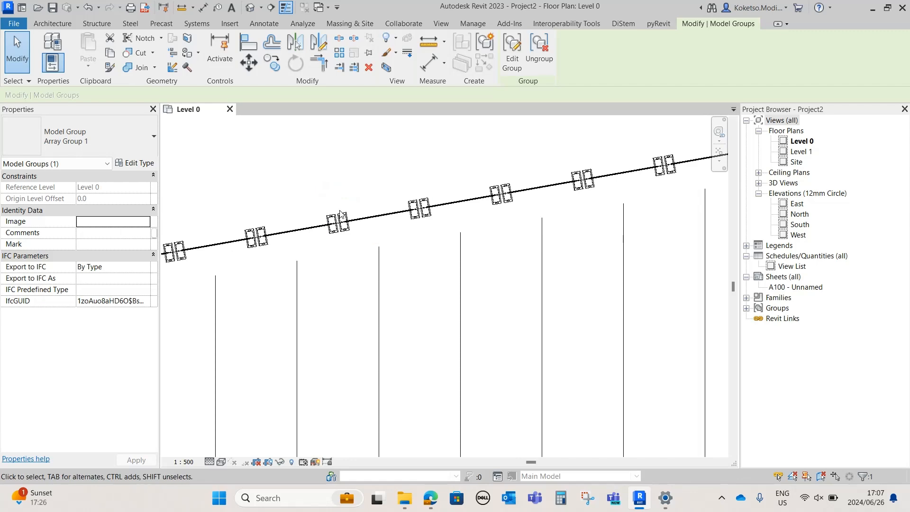
pyautogui.scroll(-5, 316, 216)
pyautogui.press('Escape')
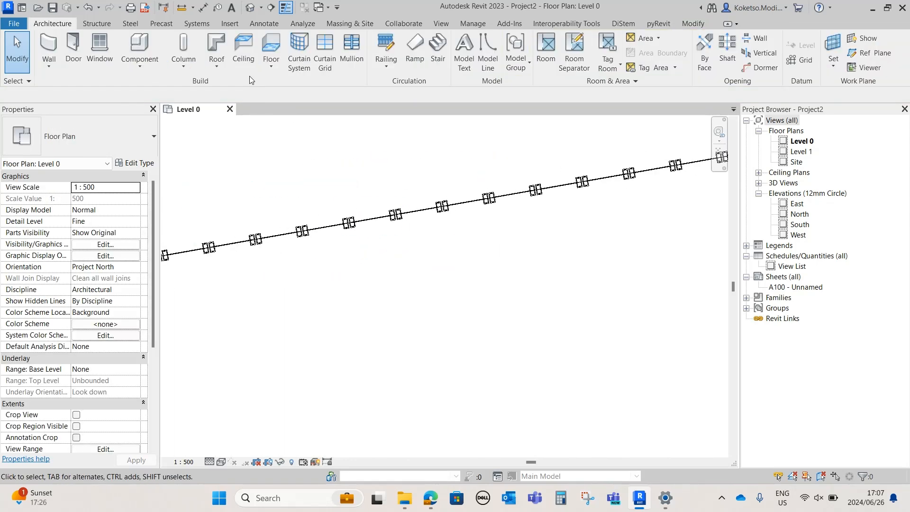
# Open the default 3D view and maximize the 3D extents of Level 1 and Level 0
pyautogui.click(253, 8)
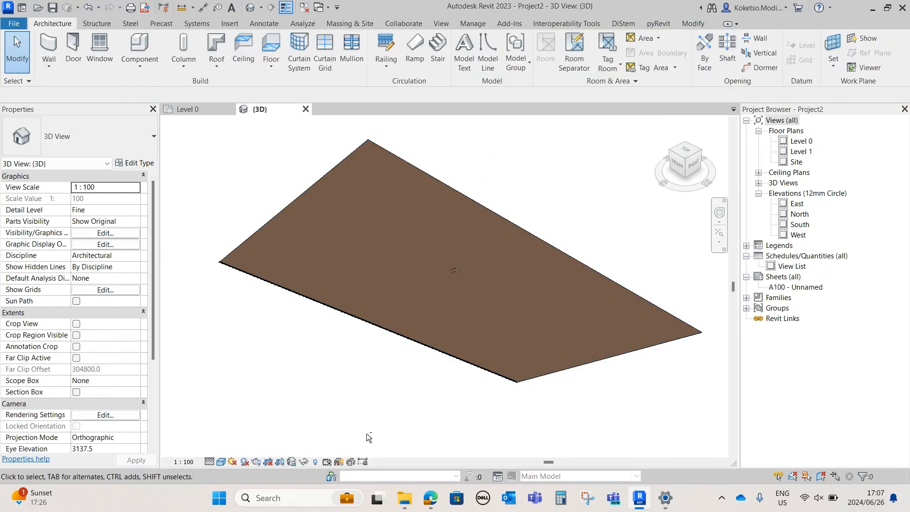
pyautogui.keyDown('shift'); pyautogui.moveTo(362, 438); pyautogui.dragTo(532, 400, button='middle'); pyautogui.keyUp('shift')
pyautogui.scroll(5, 421, 283)
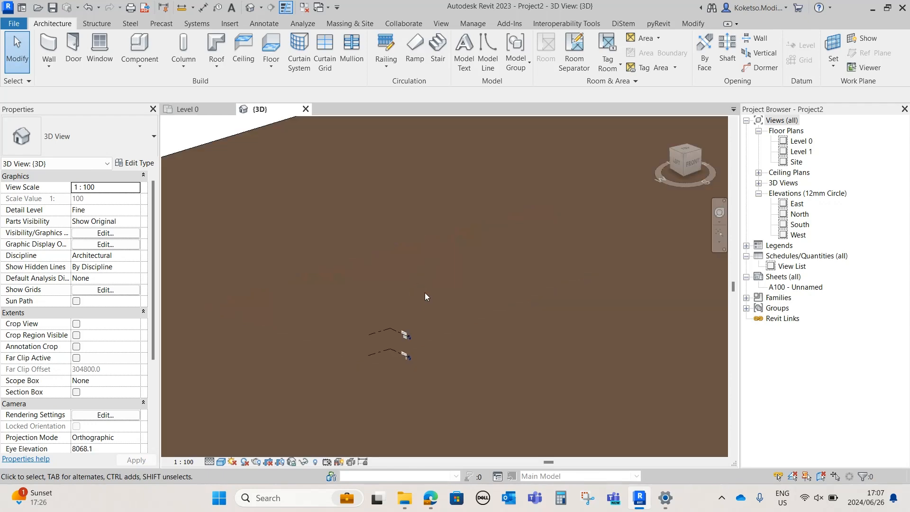
pyautogui.click(377, 336)
pyautogui.moveTo(409, 347); pyautogui.dragTo(427, 300, button='middle')
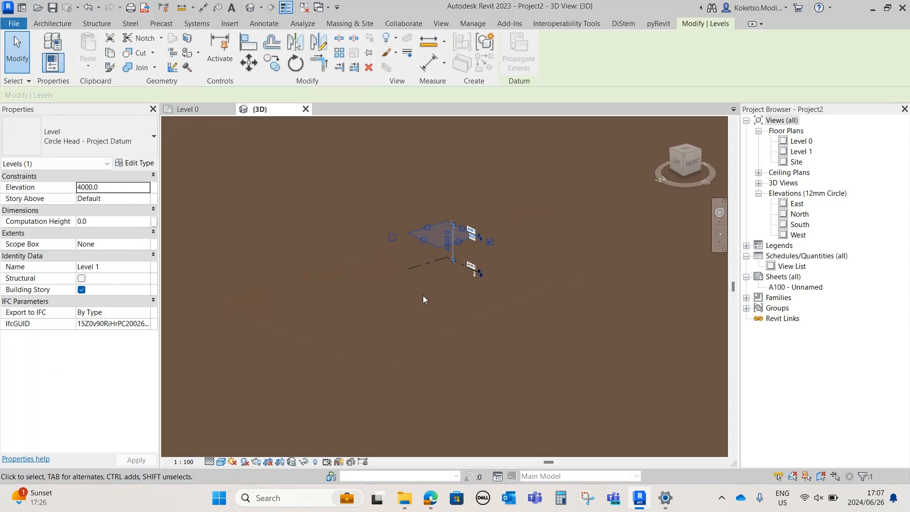
pyautogui.rightClick(408, 288)
pyautogui.click(460, 221)
pyautogui.click(426, 258)
pyautogui.click(421, 264)
pyautogui.rightClick(380, 323)
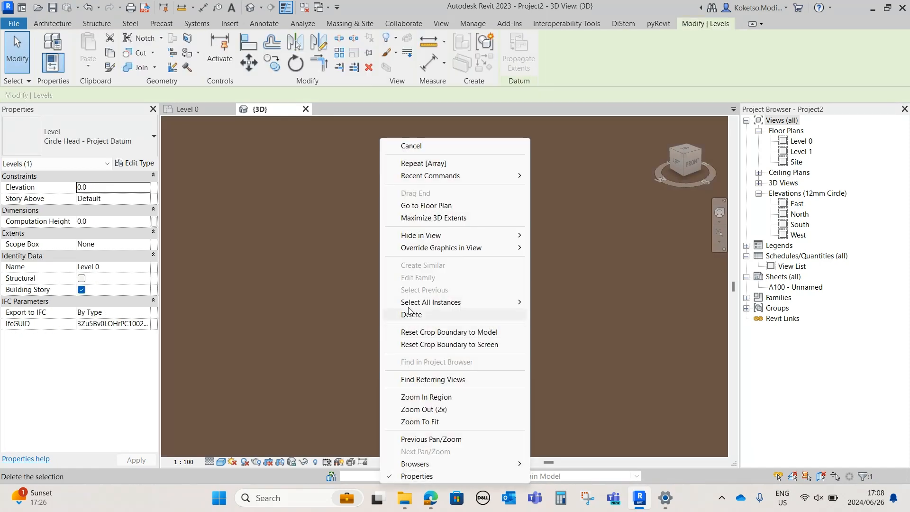
pyautogui.click(434, 218)
# Examine the arrayed fence panels and their spacing along the south boundary in 3D
pyautogui.scroll(10, 571, 200)
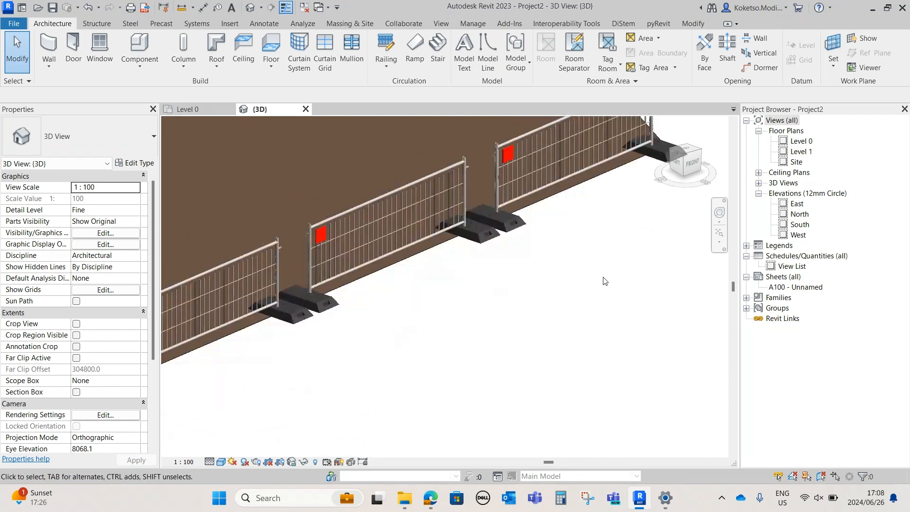
pyautogui.click(503, 179)
pyautogui.scroll(-3, 502, 270)
pyautogui.moveTo(552, 276)
pyautogui.keyDown('shift'); pyautogui.mouseDown(button='middle')
pyautogui.moveTo(447, 250)
pyautogui.moveTo(467, 278)
pyautogui.moveTo(537, 277)
pyautogui.mouseUp(button='middle'); pyautogui.keyUp('shift')
pyautogui.click(572, 264)
pyautogui.scroll(-3, 571, 263)
# In the Level 0 plan, place a metal construction fence rotated along the east property line, just north of the southeast corner
pyautogui.click(209, 109)
pyautogui.scroll(-3, 516, 317)
pyautogui.scroll(-3, 642, 233)
pyautogui.moveTo(643, 237); pyautogui.dragTo(438, 331, button='middle')
pyautogui.scroll(3, 554, 294)
pyautogui.click(128, 51)
pyautogui.scroll(5, 486, 334)
pyautogui.scroll(6, 474, 317)
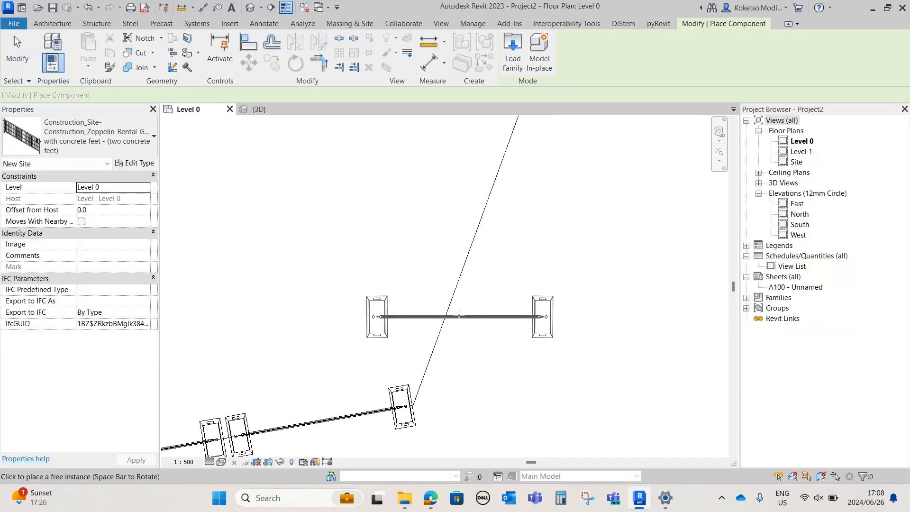
pyautogui.scroll(-2, 451, 291)
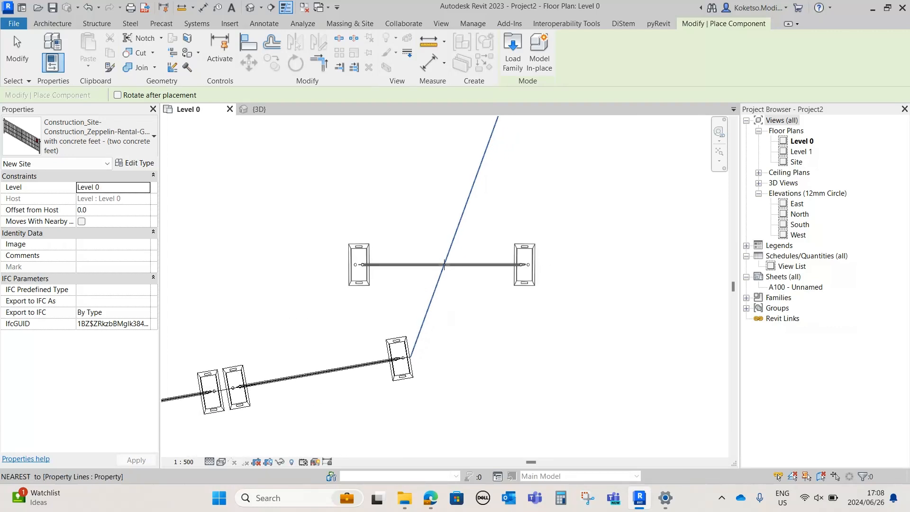
pyautogui.press('space')
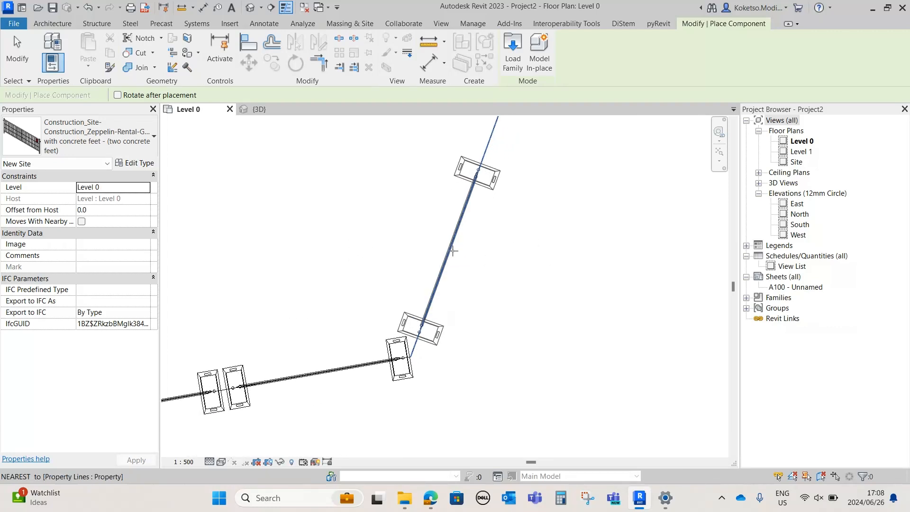
pyautogui.click(453, 252)
pyautogui.press('Escape')
# Array the east fence along the east property line up to the northeast corner with a count of 50
pyautogui.click(481, 188)
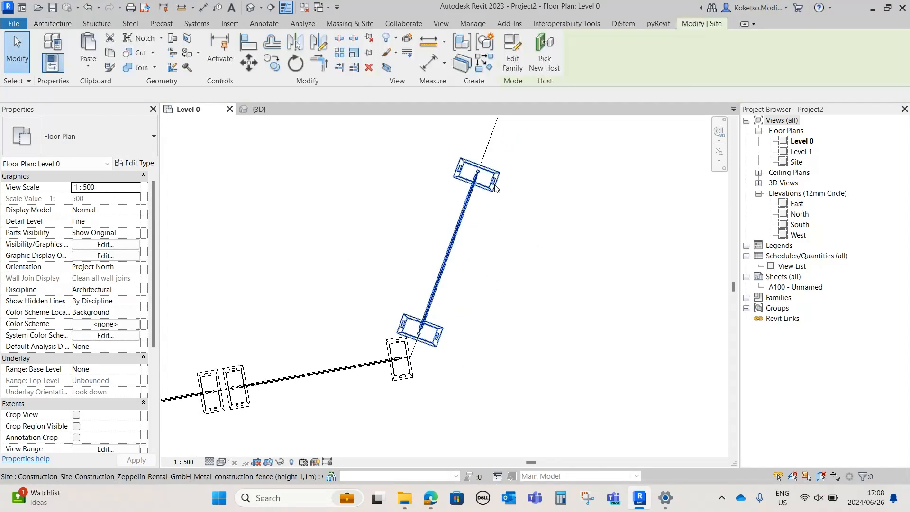
pyautogui.press('r')
pyautogui.scroll(2, 484, 154)
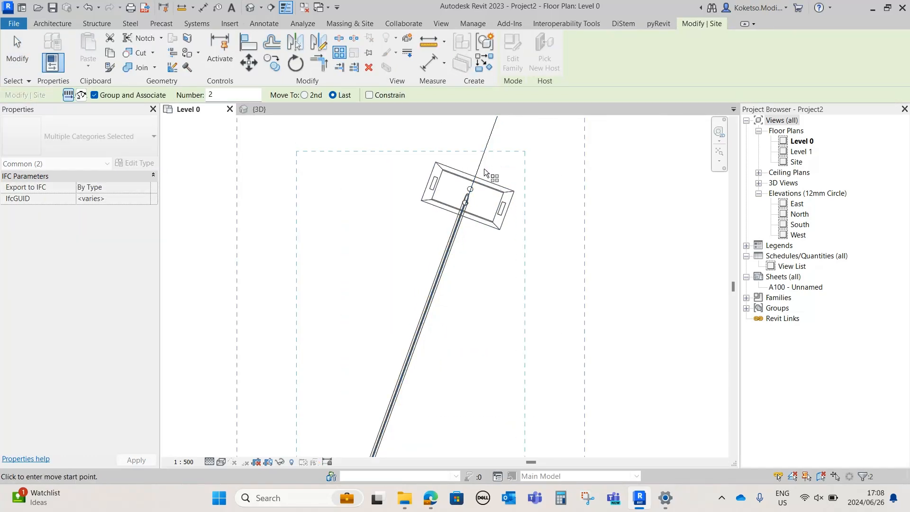
pyautogui.click(479, 174)
pyautogui.scroll(-2, 479, 177)
pyautogui.moveTo(480, 177); pyautogui.dragTo(421, 307, button='middle')
pyautogui.click(421, 309)
pyautogui.scroll(4, 426, 308)
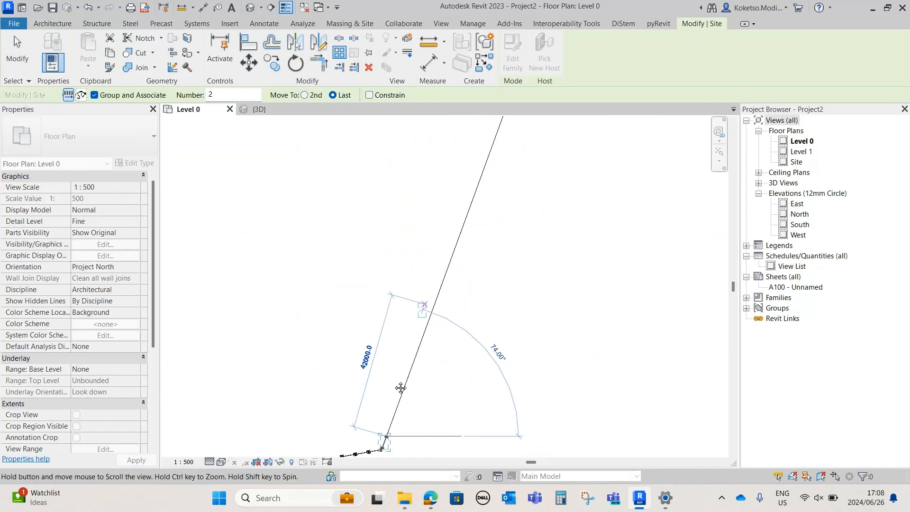
pyautogui.click(425, 307)
pyautogui.scroll(-4, 448, 279)
pyautogui.moveTo(405, 364); pyautogui.dragTo(491, 196, button='middle')
pyautogui.scroll(1, 422, 230)
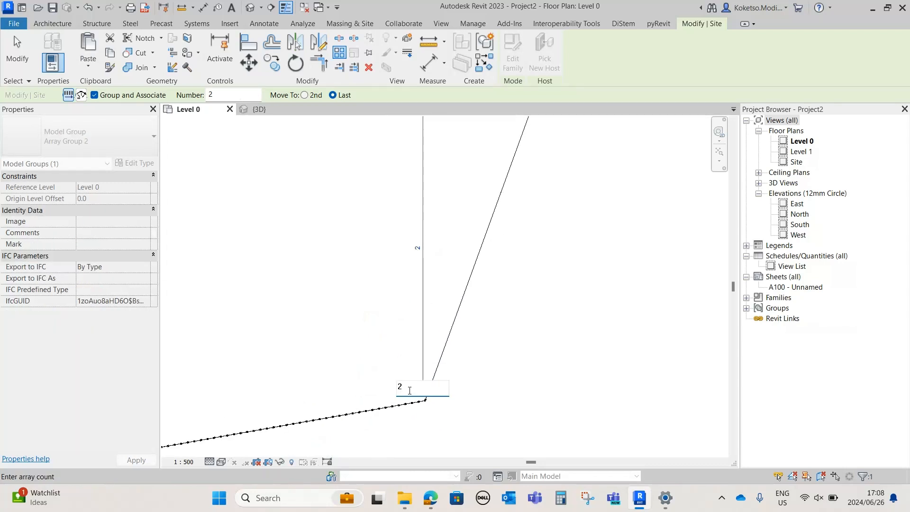
pyautogui.scroll(3, 420, 400)
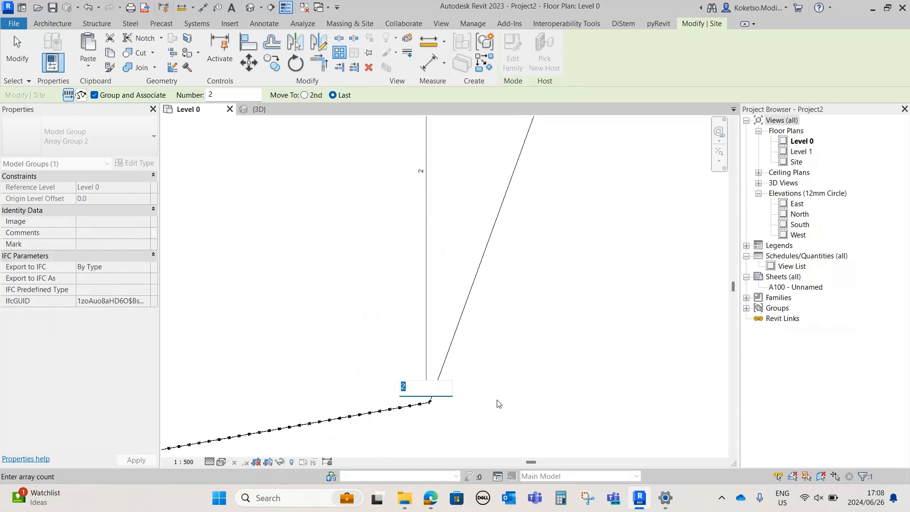
pyautogui.scroll(6, 426, 360)
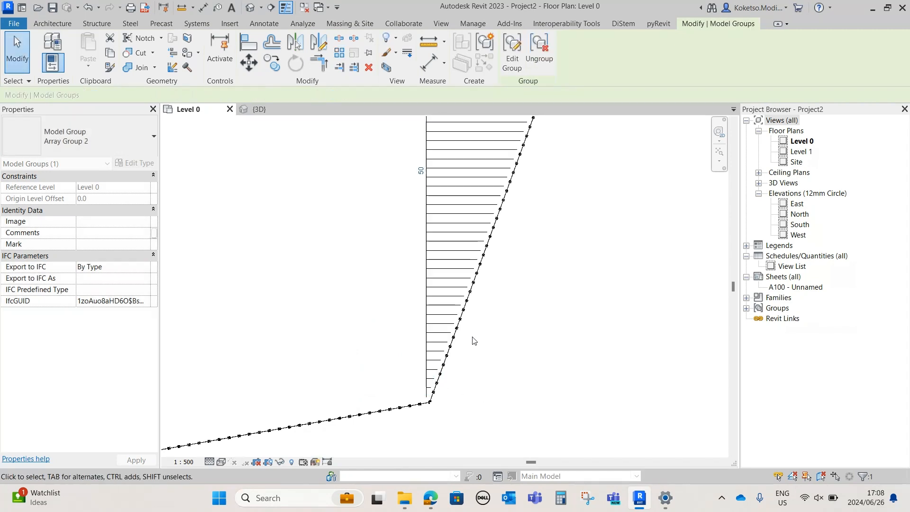
# Try lower item counts for the east fence array, down to 46, checking the spacing between panels
pyautogui.scroll(-6, 412, 332)
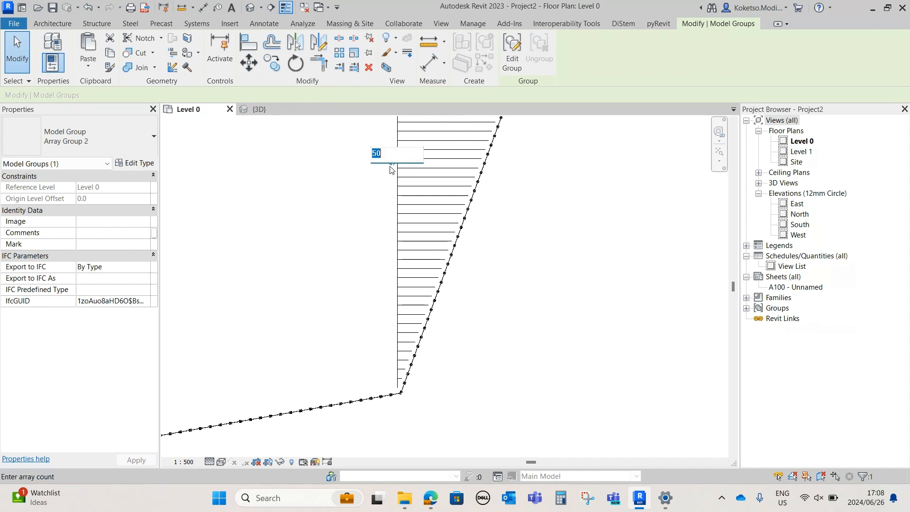
pyautogui.press('Return')
pyautogui.scroll(4, 398, 303)
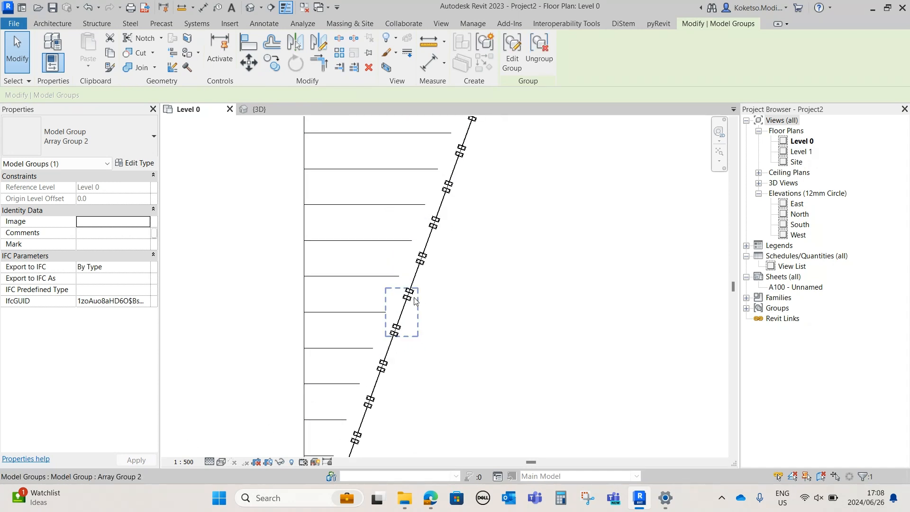
pyautogui.scroll(-5, 408, 277)
pyautogui.click(371, 121)
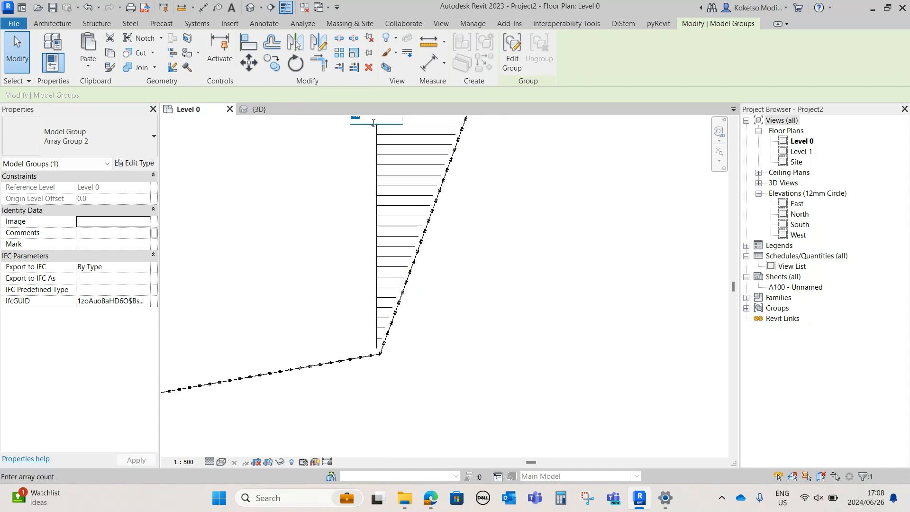
pyautogui.press('Return')
pyautogui.scroll(6, 416, 235)
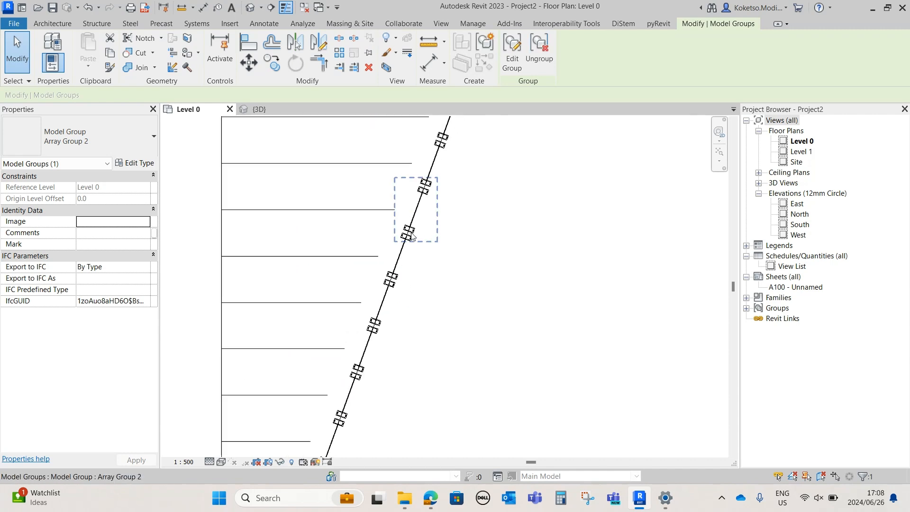
pyautogui.scroll(-4, 413, 237)
# Set the item count of the fence array on the east property line to 47
pyautogui.moveTo(408, 249); pyautogui.dragTo(421, 386, button='middle')
pyautogui.click(351, 186)
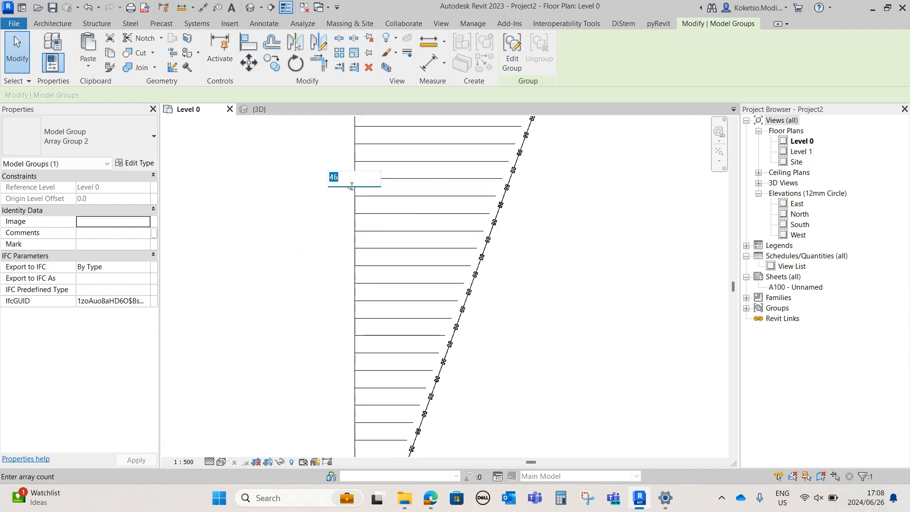
pyautogui.write('47')
pyautogui.press('Return')
pyautogui.scroll(4, 450, 304)
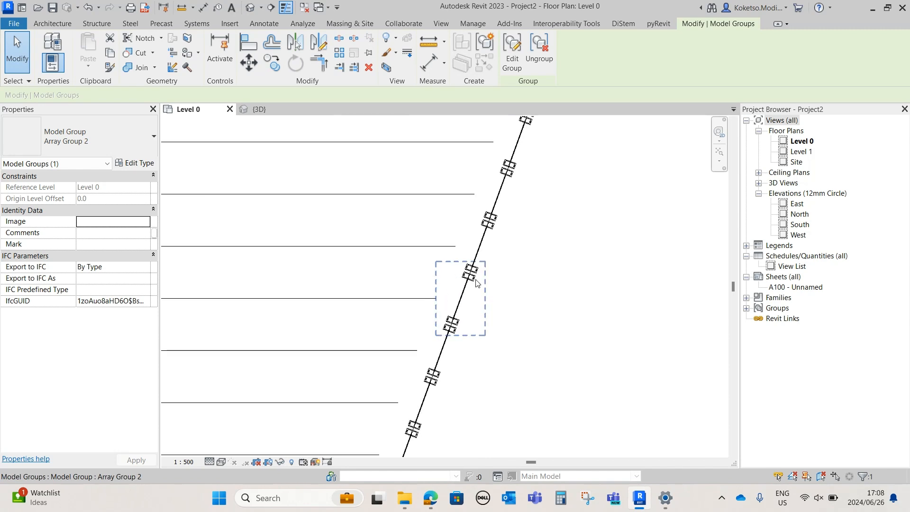
# Set the east fence array's count to 48 and view both fence runs in 3D
pyautogui.scroll(-5, 346, 177)
pyautogui.click(363, 189)
pyautogui.write('48')
pyautogui.press('Return')
pyautogui.scroll(4, 428, 291)
pyautogui.scroll(-4, 451, 304)
pyautogui.scroll(-4, 452, 309)
pyautogui.click(467, 279)
pyautogui.click(265, 110)
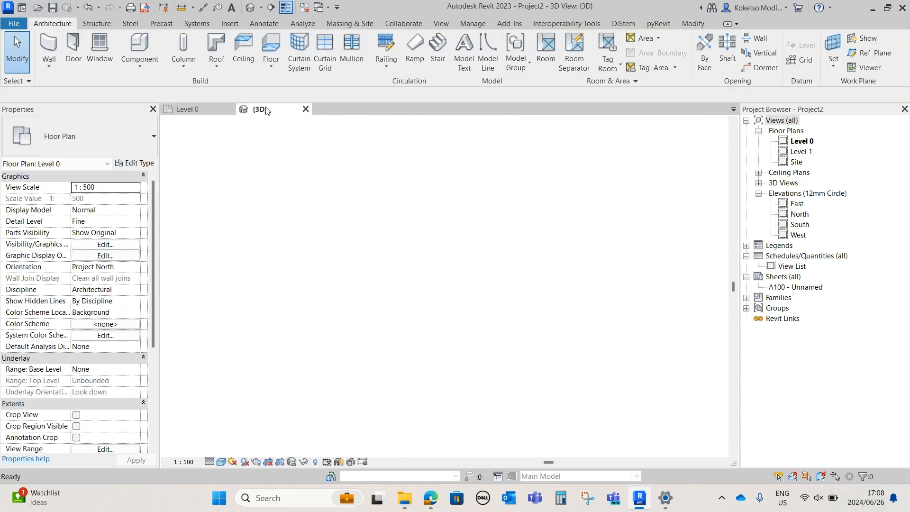
pyautogui.scroll(8, 516, 277)
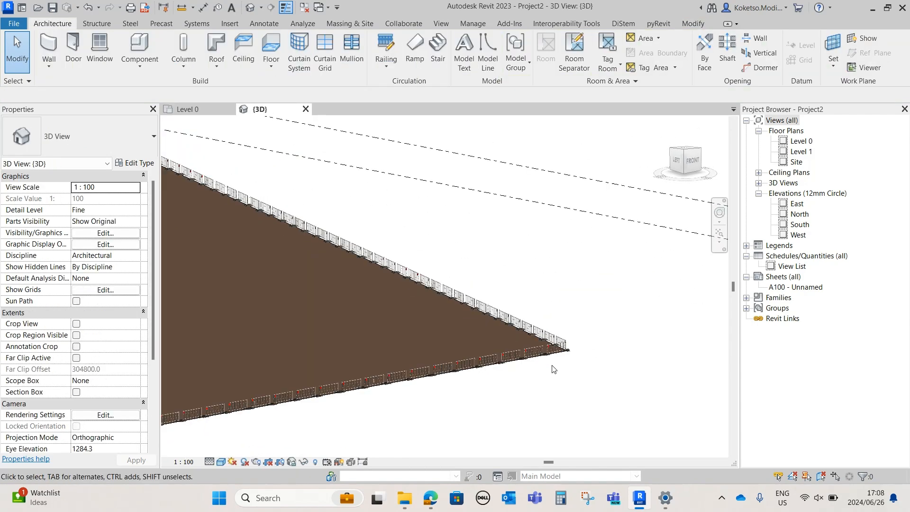
pyautogui.scroll(-6, 544, 379)
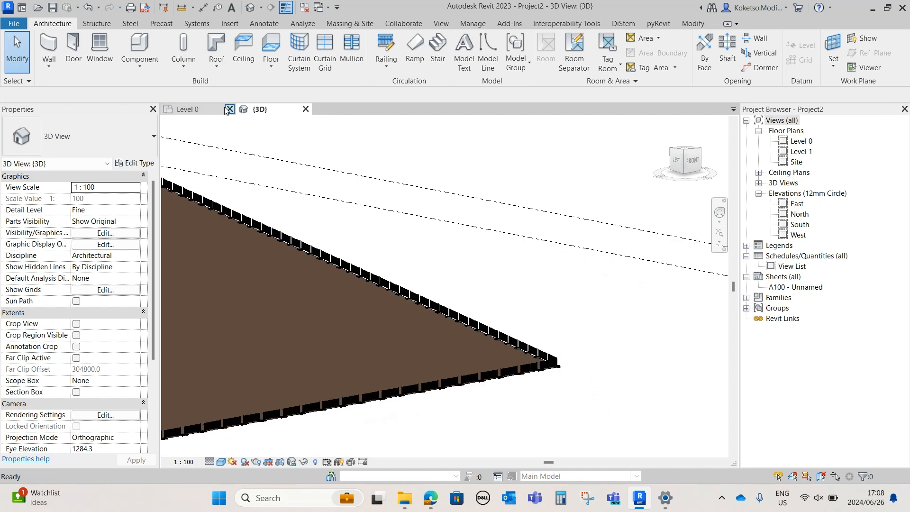
# In the Level 0 plan, place a metal construction fence on the north property line beside the northeast corner
pyautogui.click(214, 110)
pyautogui.scroll(-4, 485, 319)
pyautogui.scroll(6, 464, 266)
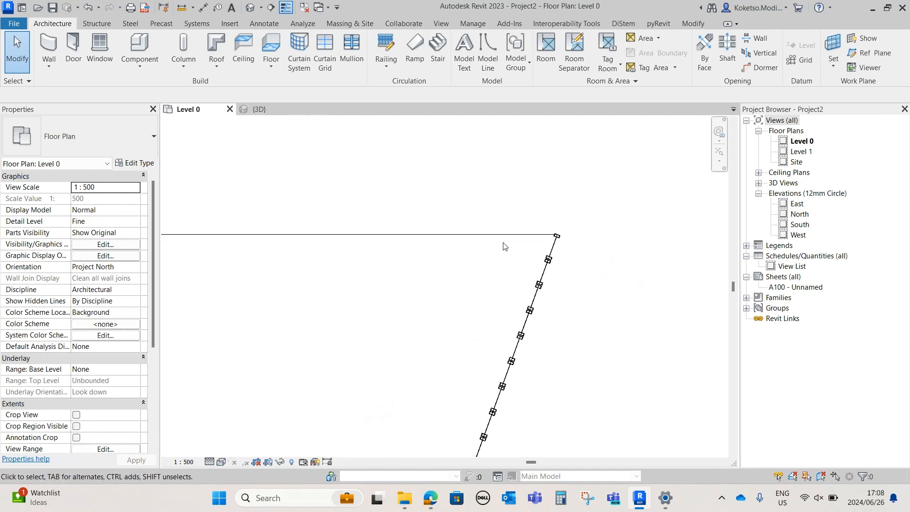
pyautogui.click(156, 54)
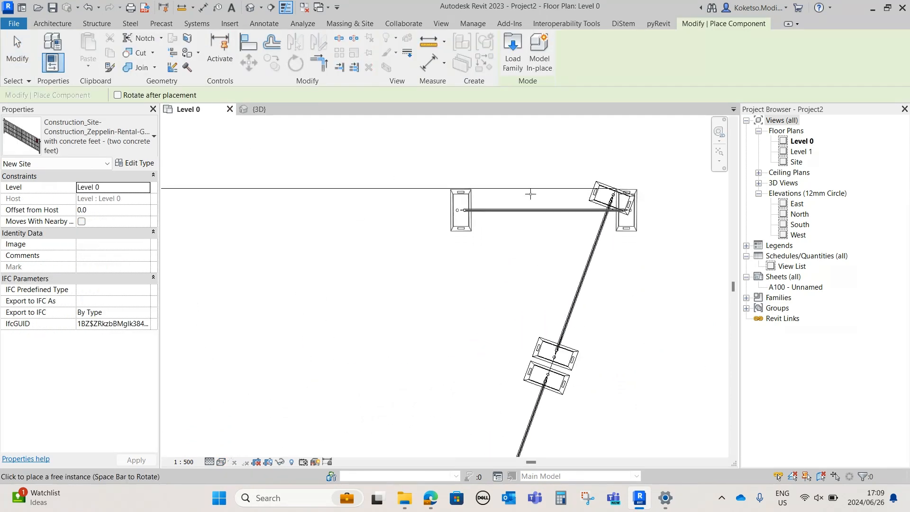
pyautogui.click(500, 191)
pyautogui.press('Escape')
# Array the north fence along the property line to the northwest corner with an item count of 90
pyautogui.click(420, 199)
pyautogui.press('a')
pyautogui.press('r')
pyautogui.scroll(2, 407, 188)
pyautogui.click(407, 188)
pyautogui.scroll(-3, 432, 203)
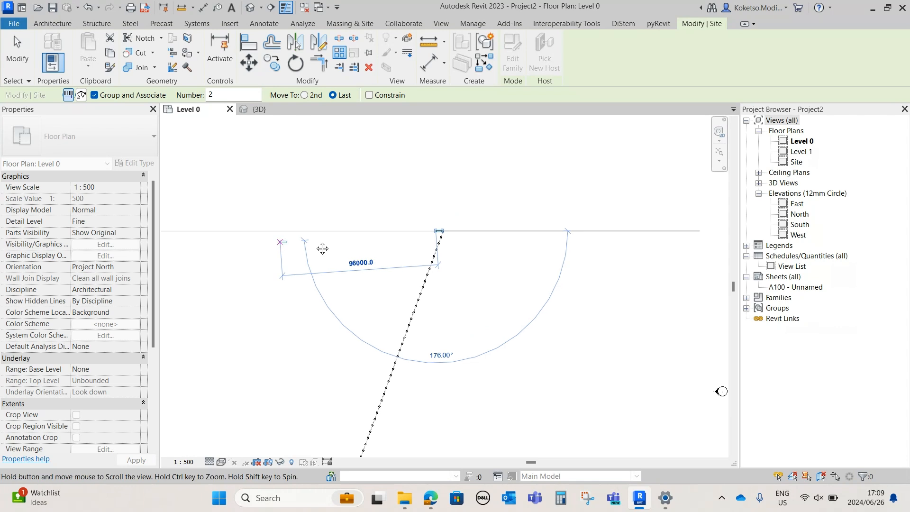
pyautogui.scroll(-2, 442, 216)
pyautogui.moveTo(385, 217); pyautogui.dragTo(242, 224, button='middle')
pyautogui.scroll(2, 287, 212)
pyautogui.click(267, 212)
pyautogui.scroll(-2, 411, 228)
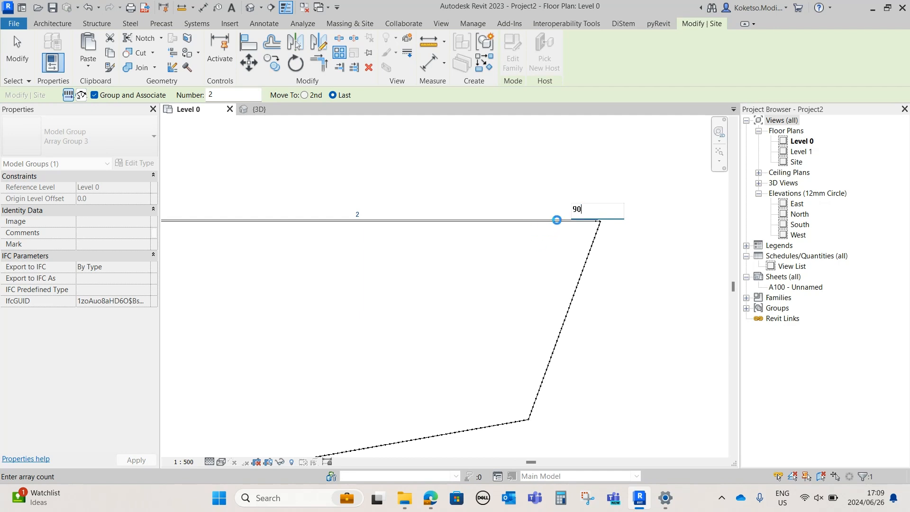
pyautogui.scroll(6, 586, 221)
pyautogui.scroll(-3, 612, 227)
pyautogui.scroll(-1, 248, 218)
pyautogui.scroll(2, 321, 226)
# Try item counts of 95 and 100 for the north fence array, checking the spacing between panels
pyautogui.click(321, 225)
pyautogui.scroll(1, 321, 244)
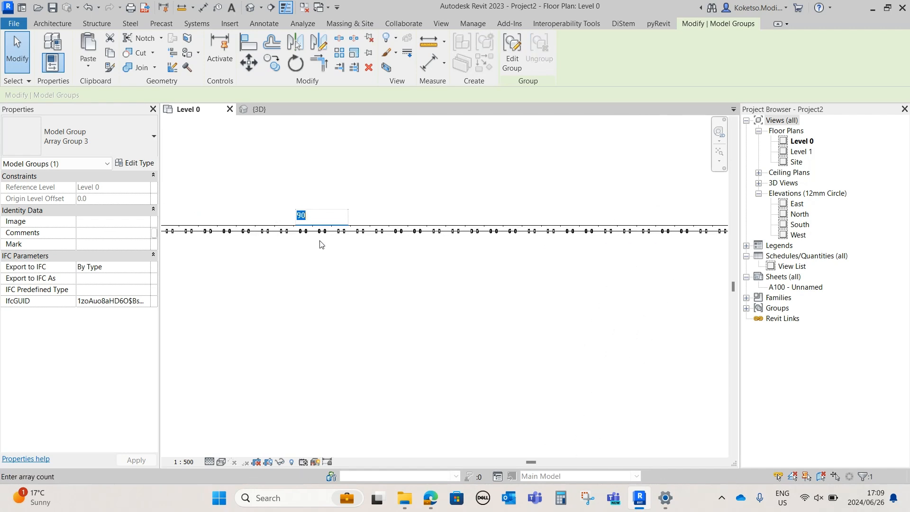
pyautogui.write('95')
pyautogui.press('Return')
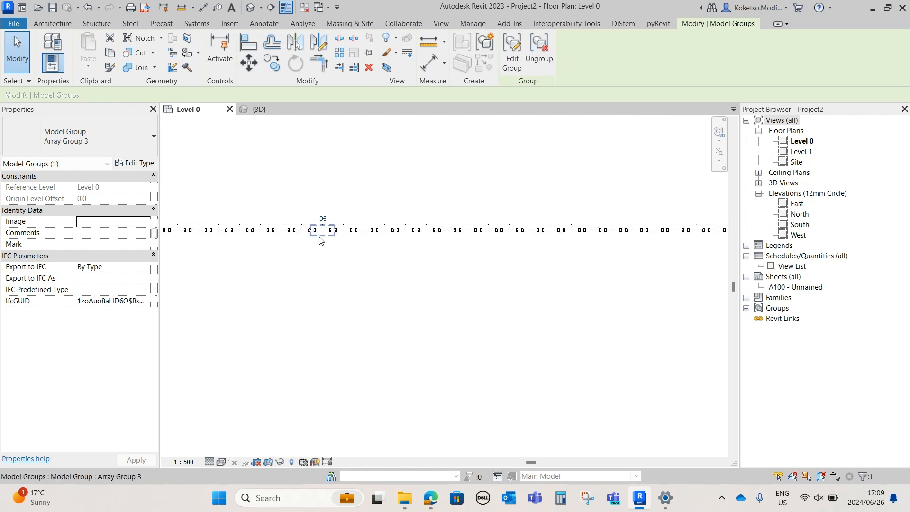
pyautogui.scroll(3, 320, 240)
pyautogui.click(332, 188)
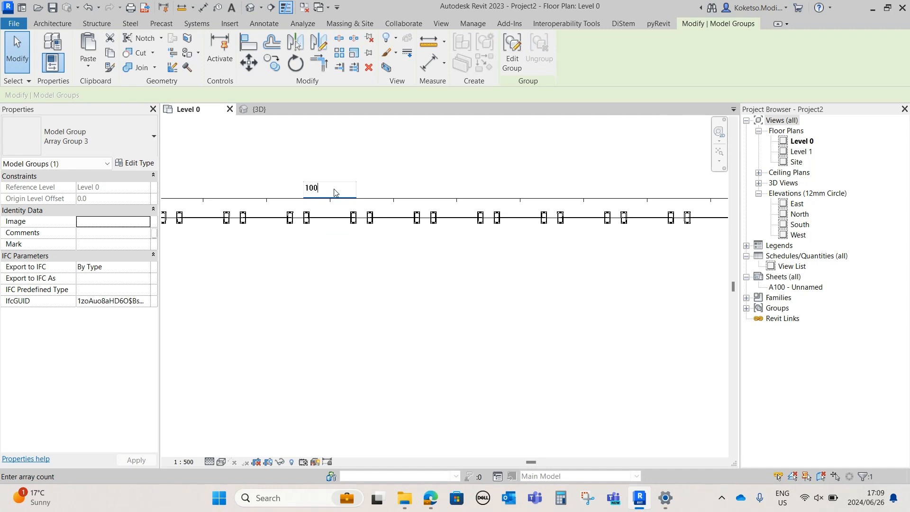
# Try item counts of 120 and 115 for the north fence array, checking how the concrete feet overlap
pyautogui.click(334, 190)
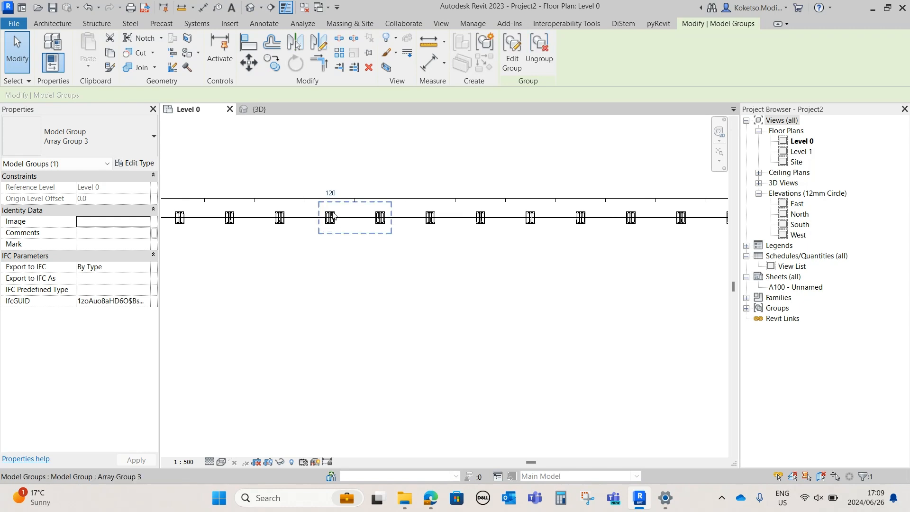
pyautogui.scroll(1, 334, 216)
pyautogui.click(332, 192)
pyautogui.write('115')
pyautogui.press('Return')
pyautogui.scroll(2, 369, 237)
pyautogui.scroll(-2, 373, 229)
# Set the item count of the north fence array to 110
pyautogui.click(331, 189)
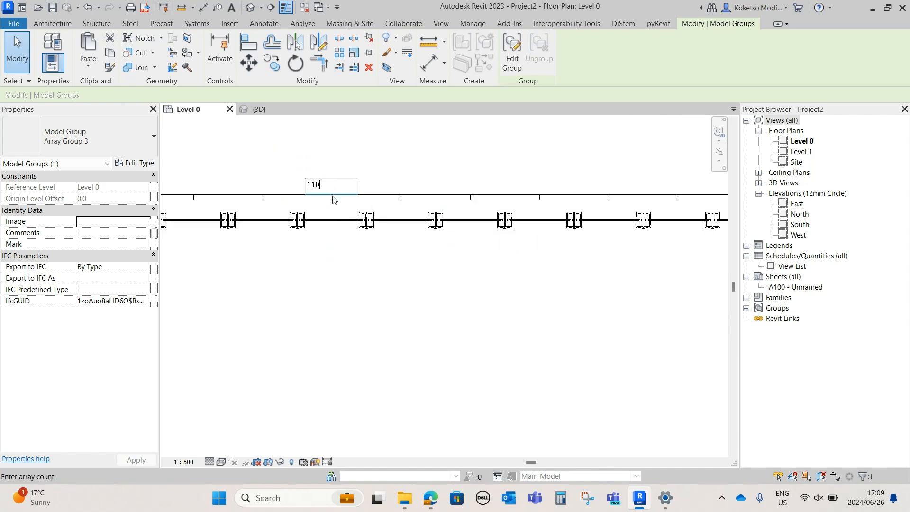
pyautogui.press('Return')
pyautogui.scroll(-10, 350, 232)
# Place a metal construction fence, rotated to follow the west property line, just below the northwest corner
pyautogui.click(311, 258)
pyautogui.moveTo(310, 259); pyautogui.dragTo(401, 235, button='middle')
pyautogui.scroll(3, 281, 203)
pyautogui.scroll(2, 281, 203)
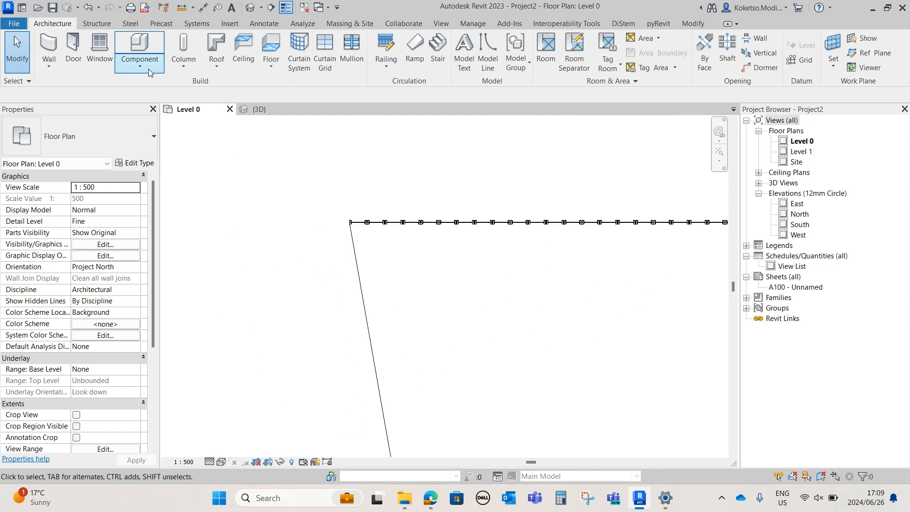
pyautogui.click(139, 41)
pyautogui.scroll(6, 336, 223)
pyautogui.press('space')
pyautogui.click(430, 283)
pyautogui.press('Escape')
pyautogui.press('Escape')
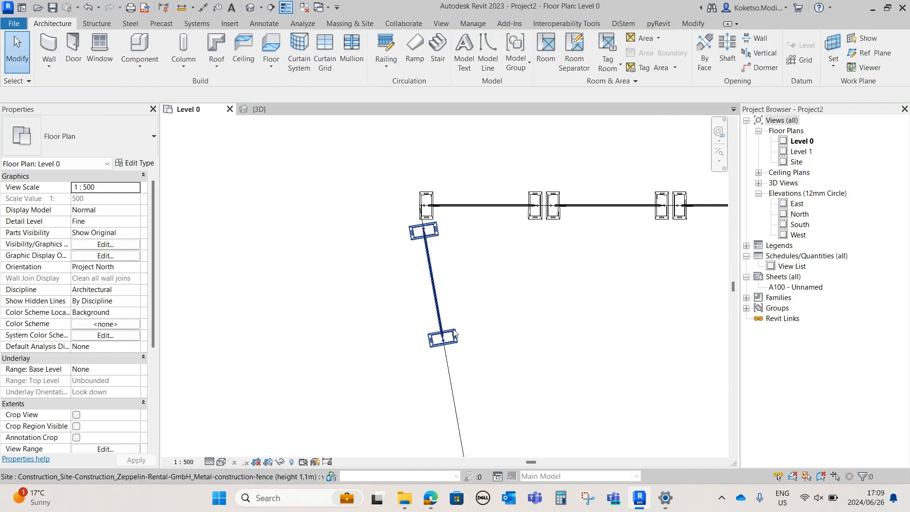
# Array the west fence panel along the property line down to the southwest corner
pyautogui.click(442, 338)
pyautogui.moveTo(447, 340); pyautogui.dragTo(379, 218, button='middle')
pyautogui.press('r')
pyautogui.scroll(3, 376, 230)
pyautogui.click(385, 196)
pyautogui.scroll(-3, 390, 227)
pyautogui.scroll(-4, 391, 229)
pyautogui.moveTo(412, 352); pyautogui.dragTo(358, 158, button='middle')
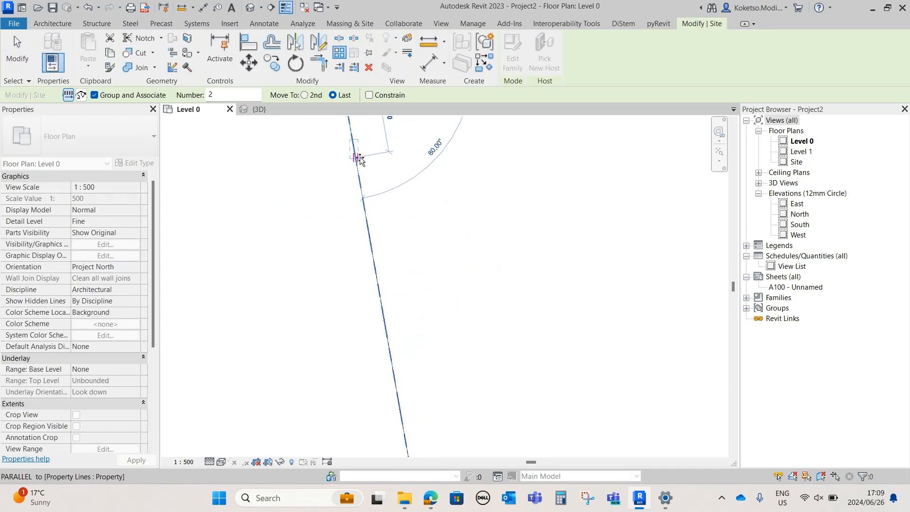
pyautogui.moveTo(397, 376); pyautogui.dragTo(393, 183, button='middle')
pyautogui.moveTo(412, 310); pyautogui.dragTo(417, 198, button='middle')
pyautogui.scroll(4, 414, 202)
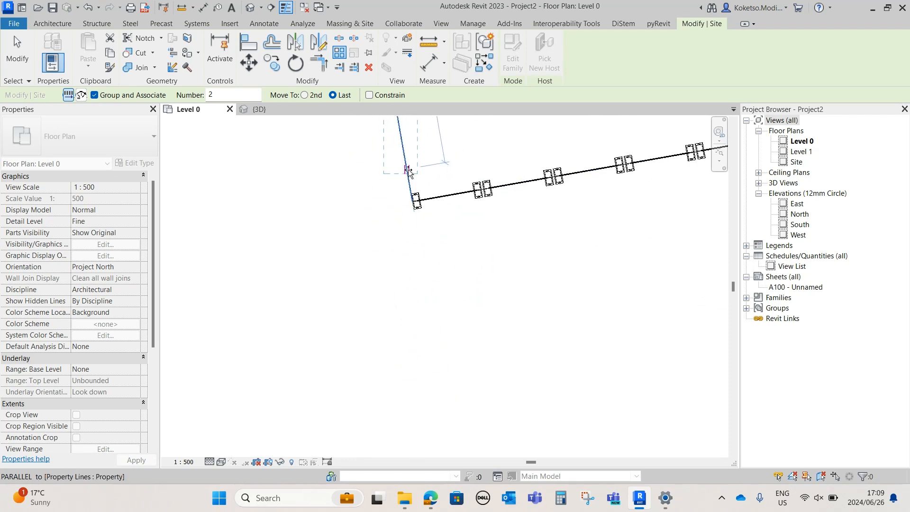
pyautogui.click(414, 218)
pyautogui.moveTo(430, 237); pyautogui.dragTo(421, 342, button='middle')
pyautogui.scroll(-6, 421, 342)
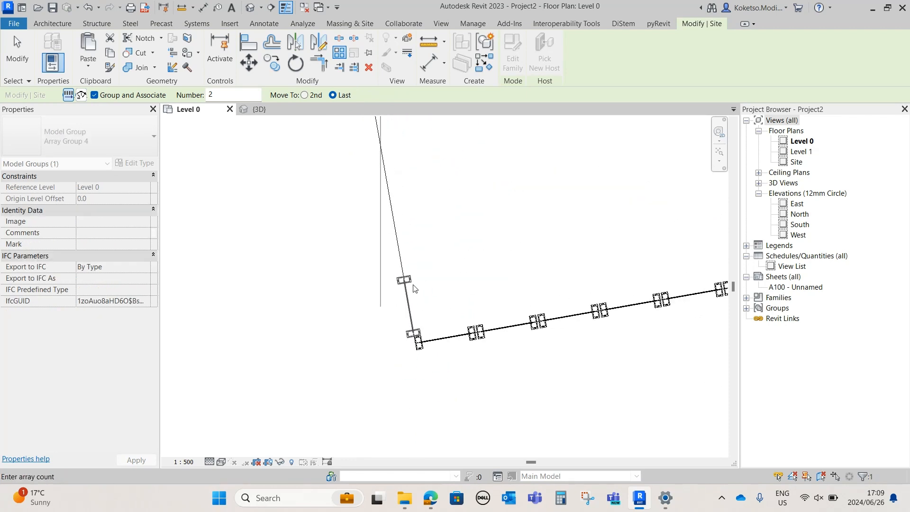
# Set the item count of the west fence array to 60 and check the spacing between panels
pyautogui.moveTo(407, 162); pyautogui.dragTo(382, 439, button='middle')
pyautogui.click(368, 239)
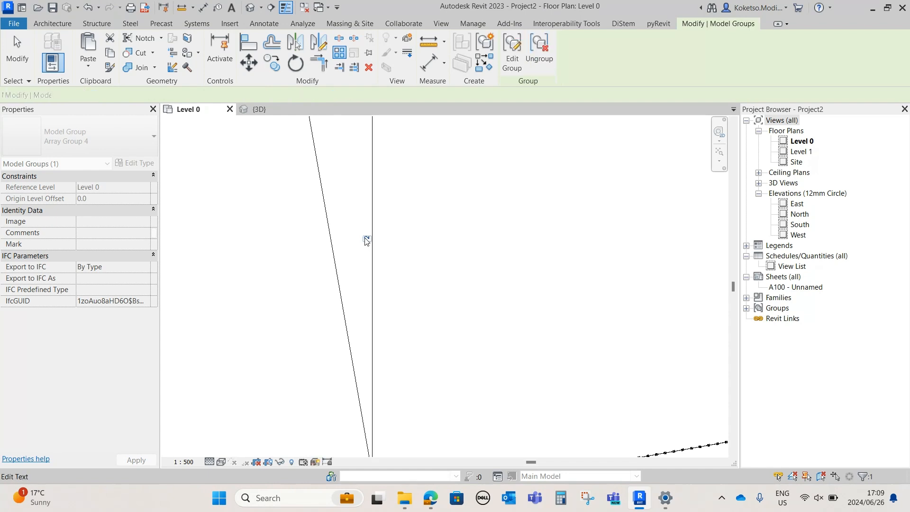
pyautogui.scroll(-3, 384, 289)
pyautogui.scroll(2, 389, 342)
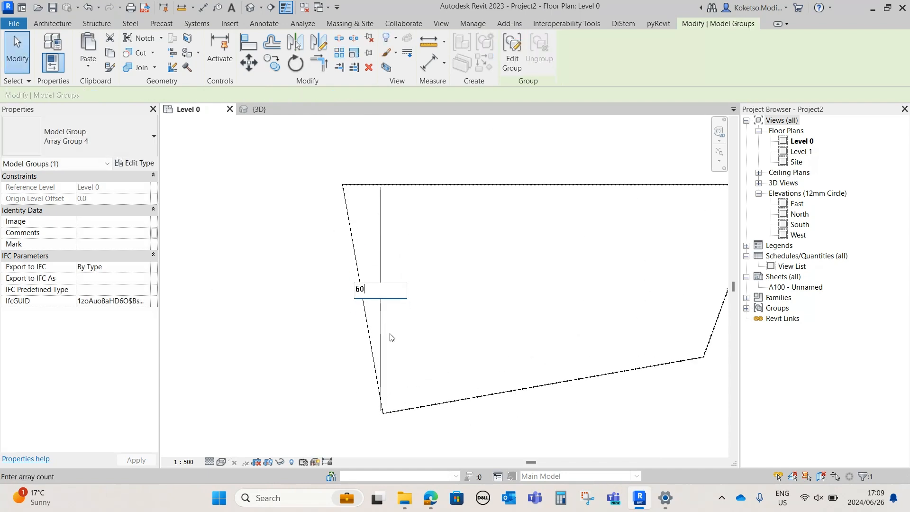
pyautogui.scroll(10, 374, 346)
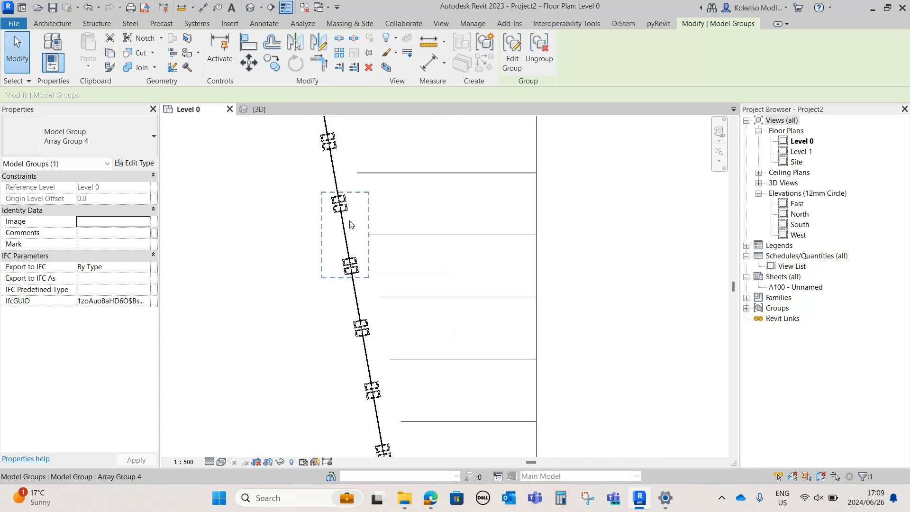
pyautogui.scroll(-5, 352, 256)
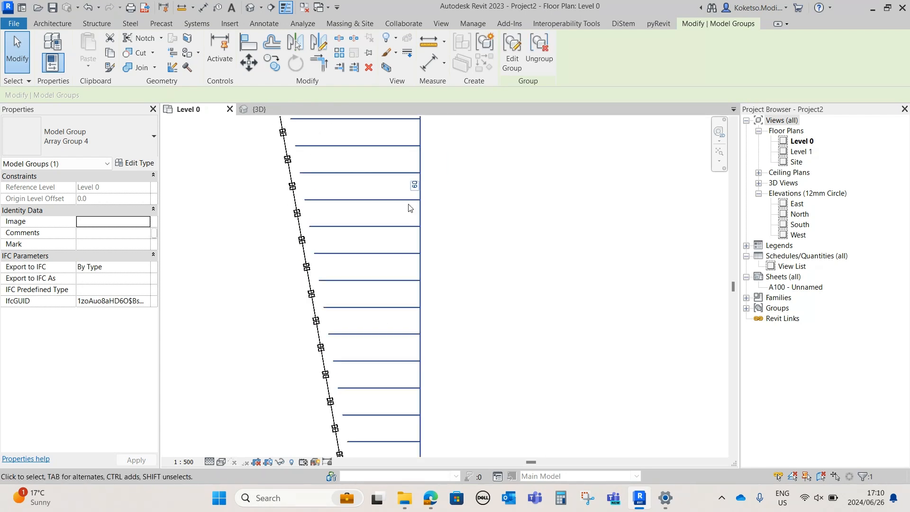
# Try item counts of 63 and 62 for the west fence array, checking the spacing between panels
pyautogui.click(416, 185)
pyautogui.scroll(2, 403, 226)
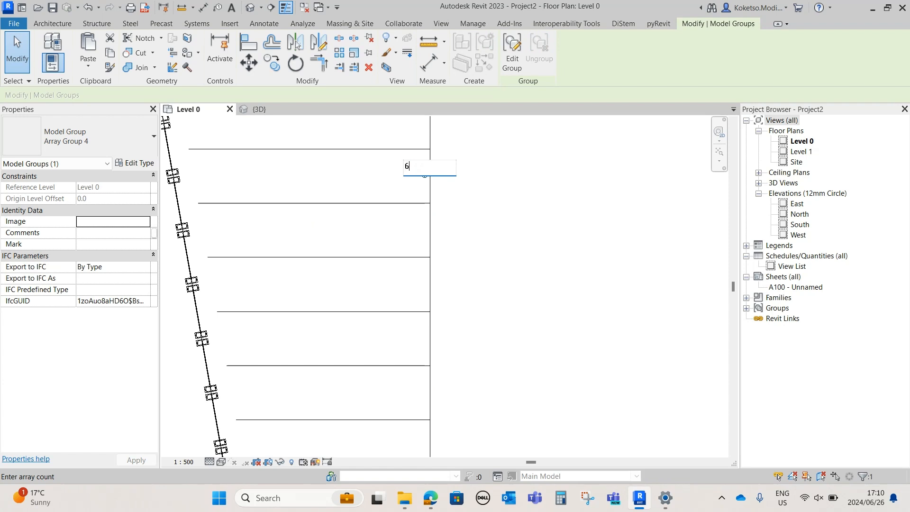
pyautogui.write('63')
pyautogui.press('Return')
pyautogui.scroll(2, 403, 226)
pyautogui.scroll(-2, 473, 256)
pyautogui.click(424, 171)
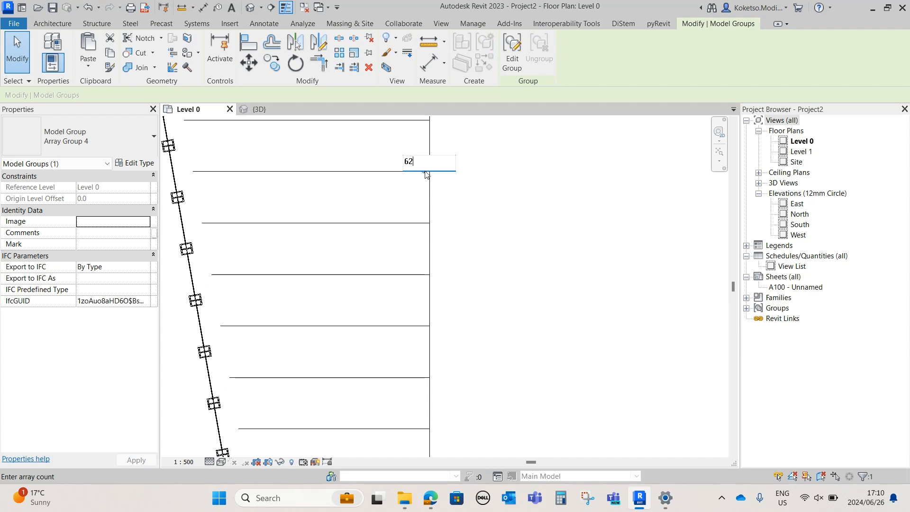
pyautogui.press('Return')
pyautogui.scroll(3, 199, 253)
pyautogui.scroll(-3, 199, 253)
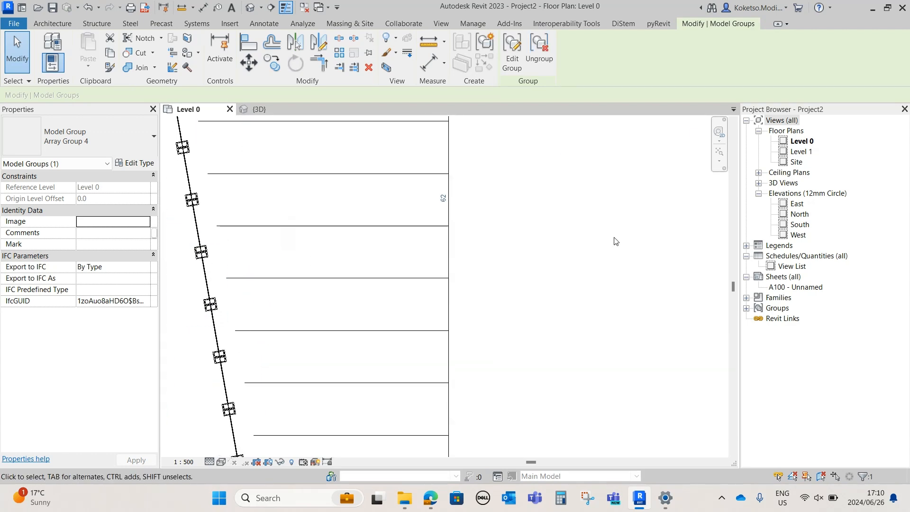
# Set the west fence array's count back to 60 and clear the selection
pyautogui.click(445, 192)
pyautogui.write('60')
pyautogui.press('Return')
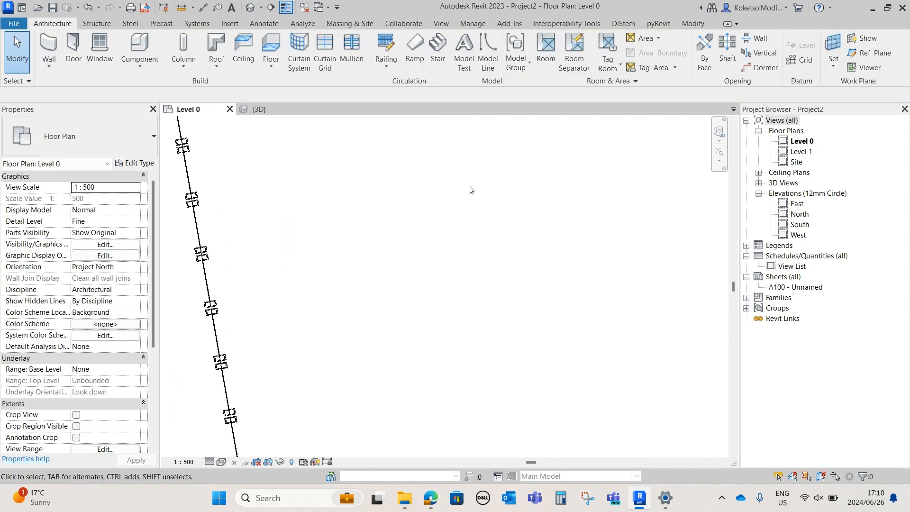
pyautogui.scroll(-3, 367, 254)
pyautogui.scroll(-3, 367, 253)
# Examine the fence runs and their corner junctions around the site boundary in the 3D view
pyautogui.click(259, 110)
pyautogui.scroll(-3, 349, 296)
pyautogui.moveTo(354, 304); pyautogui.dragTo(382, 332, button='middle')
pyautogui.scroll(3, 382, 332)
pyautogui.moveTo(603, 374); pyautogui.dragTo(450, 295, button='middle')
pyautogui.click(450, 295)
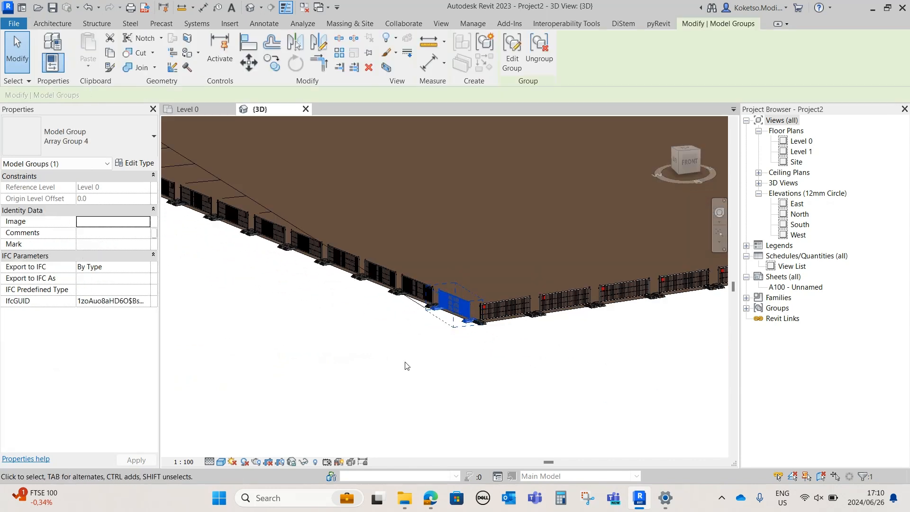
pyautogui.scroll(-6, 402, 362)
pyautogui.scroll(-3, 402, 362)
pyautogui.keyDown('shift'); pyautogui.moveTo(446, 355); pyautogui.dragTo(519, 334, button='middle'); pyautogui.keyUp('shift')
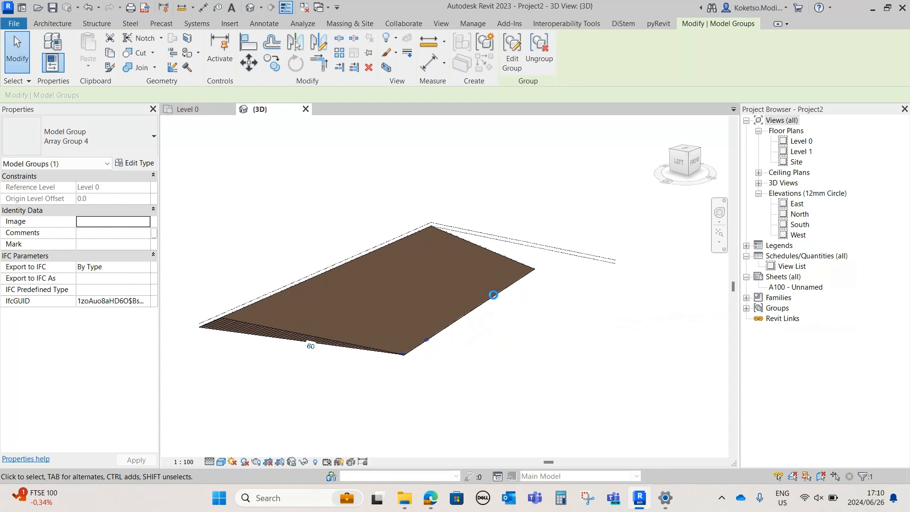
pyautogui.press('Escape')
pyautogui.scroll(3, 483, 299)
pyautogui.scroll(-2, 474, 330)
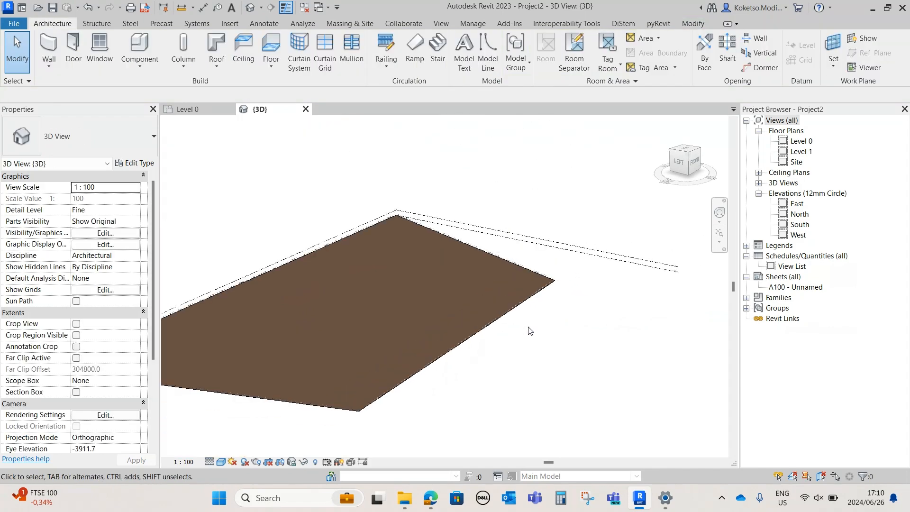
pyautogui.moveTo(529, 329); pyautogui.dragTo(591, 316, button='middle')
pyautogui.scroll(2, 590, 315)
# Return to the Level 0 plan and change its visual style to display the earth surface in colour
pyautogui.click(187, 109)
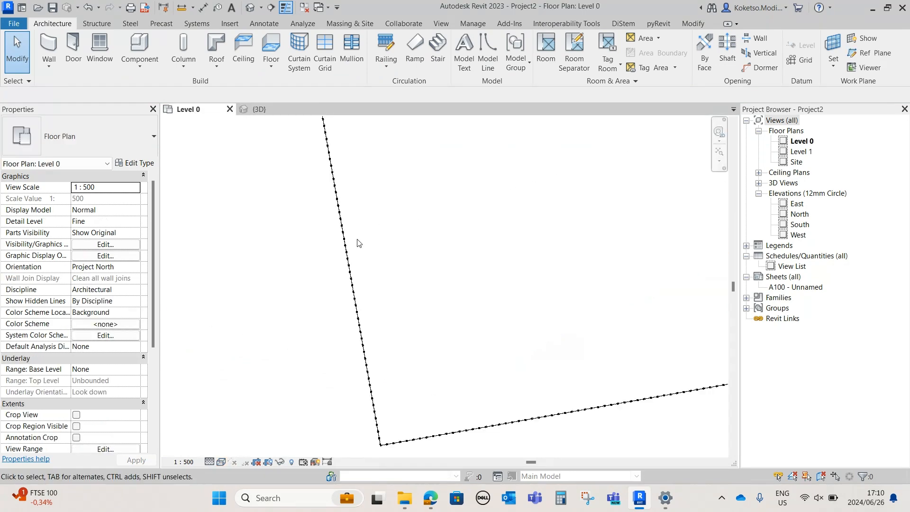
pyautogui.moveTo(462, 271); pyautogui.dragTo(339, 267, button='middle')
pyautogui.scroll(2, 340, 266)
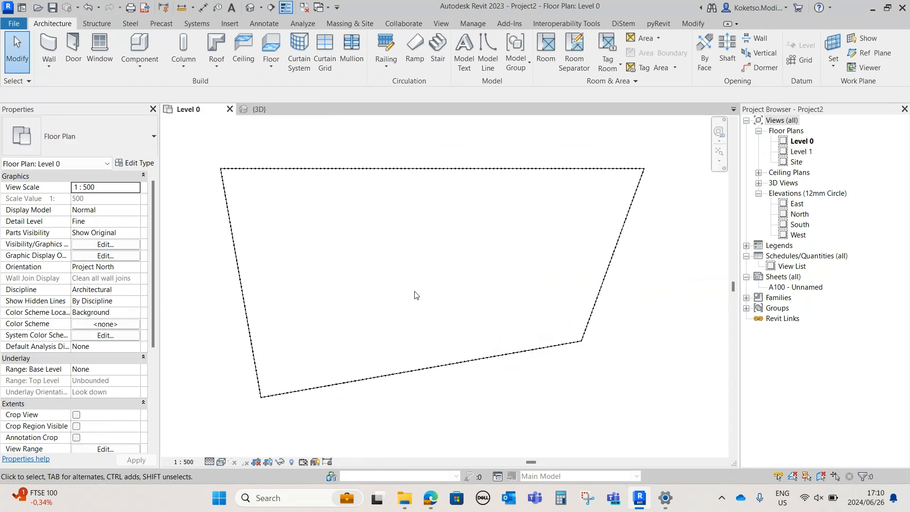
pyautogui.click(224, 462)
pyautogui.click(250, 426)
# Examine the north and east fence runs around the northeast corner in the Level 0 plan
pyautogui.scroll(2, 477, 251)
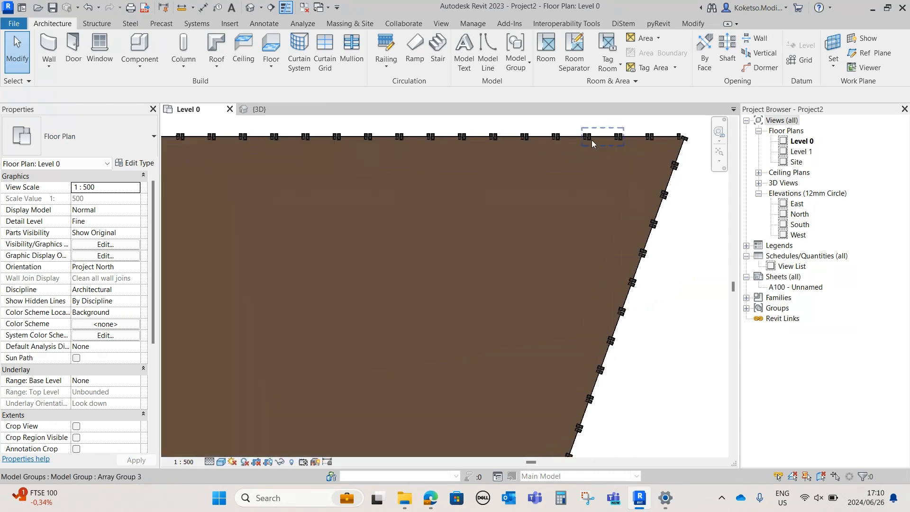
pyautogui.scroll(5, 583, 164)
pyautogui.scroll(-4, 556, 172)
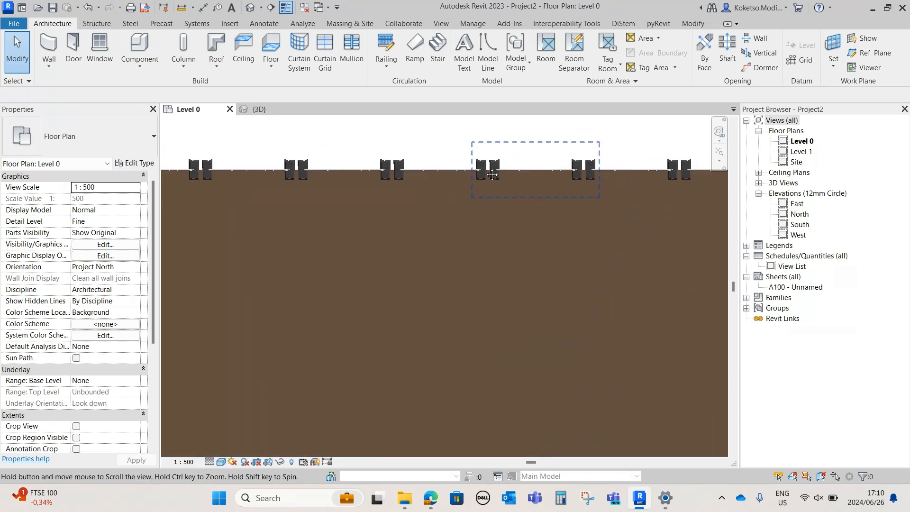
pyautogui.moveTo(488, 175)
pyautogui.mouseDown(button='middle')
pyautogui.moveTo(560, 143)
pyautogui.moveTo(557, 132)
pyautogui.mouseUp(button='middle')
pyautogui.scroll(-2, 566, 126)
pyautogui.scroll(3, 567, 127)
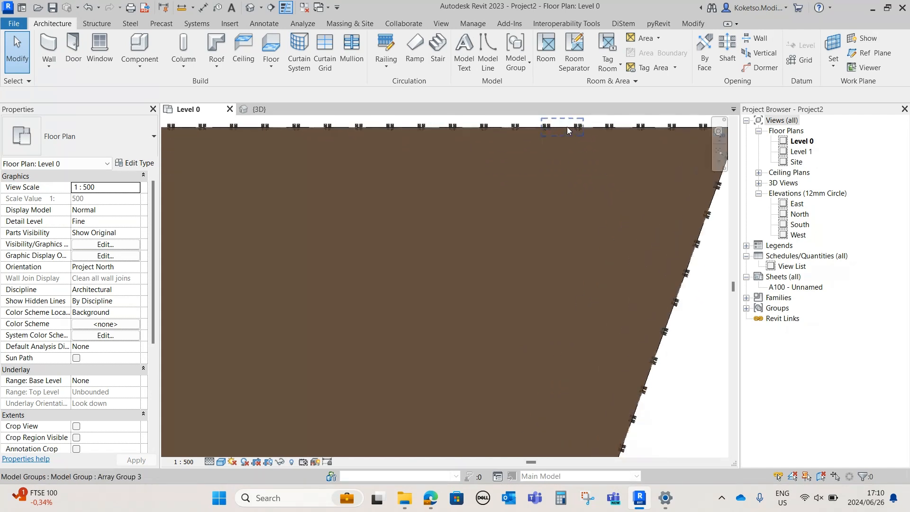
pyautogui.moveTo(509, 148); pyautogui.dragTo(512, 209, button='middle')
pyautogui.scroll(-7, 497, 196)
pyautogui.moveTo(464, 258); pyautogui.dragTo(569, 158, button='middle')
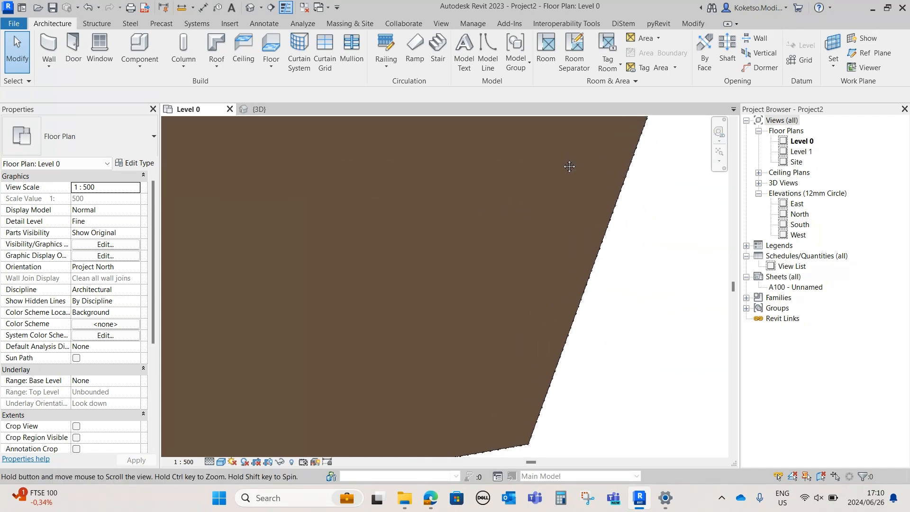
# Delete two adjacent panels from the north fence run near its eastern end to leave an opening
pyautogui.scroll(3, 536, 186)
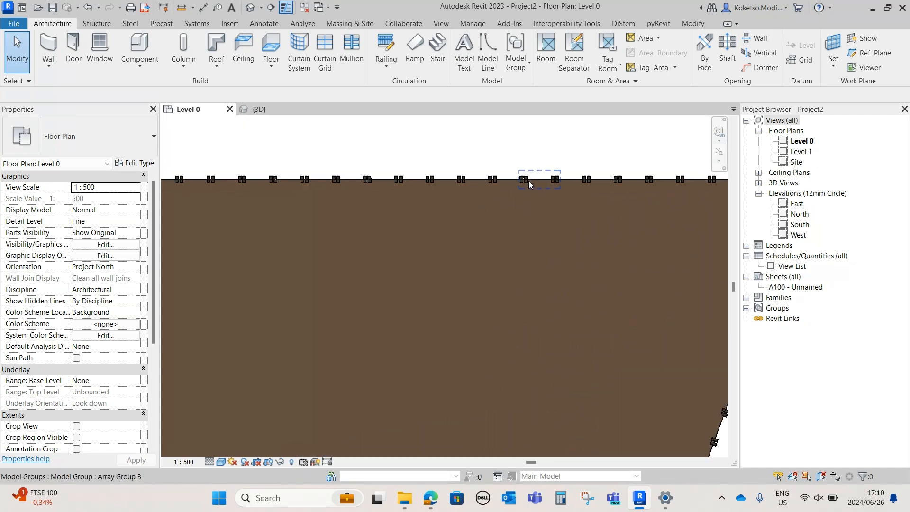
pyautogui.click(499, 181)
pyautogui.scroll(2, 482, 185)
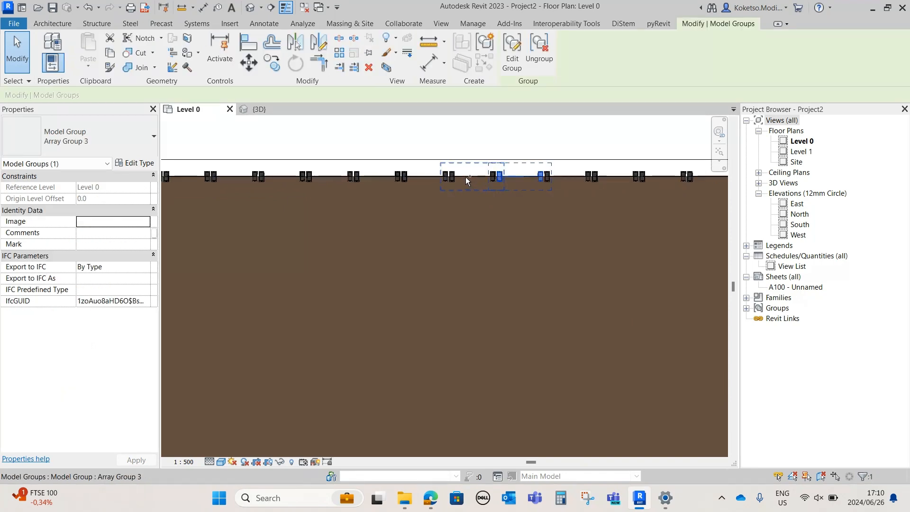
pyautogui.keyDown('ctrl'); pyautogui.click(466, 177); pyautogui.keyUp('ctrl')
pyautogui.click(369, 69)
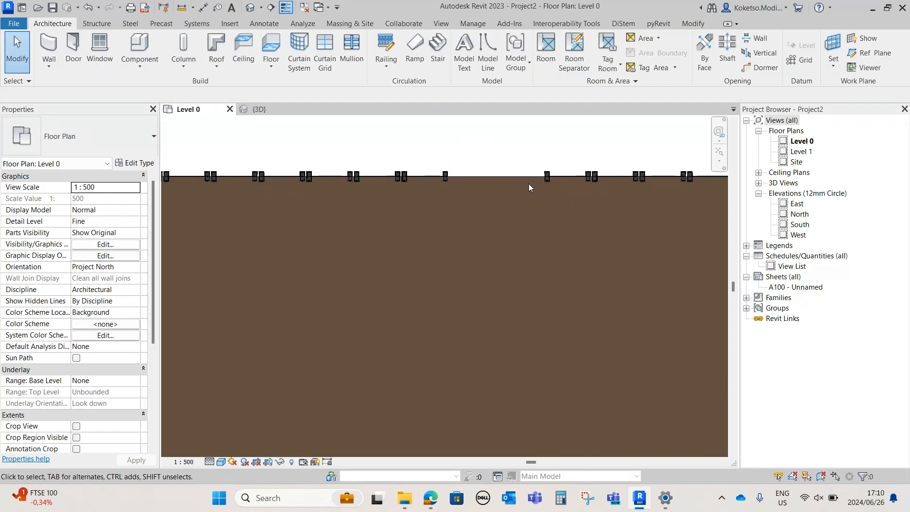
# Delete two adjacent panels from the fence run on the west property line
pyautogui.scroll(-5, 491, 174)
pyautogui.scroll(3, 493, 192)
pyautogui.scroll(-6, 516, 206)
pyautogui.moveTo(342, 317); pyautogui.dragTo(683, 278, button='middle')
pyautogui.scroll(4, 530, 268)
pyautogui.scroll(5, 476, 226)
pyautogui.click(463, 195)
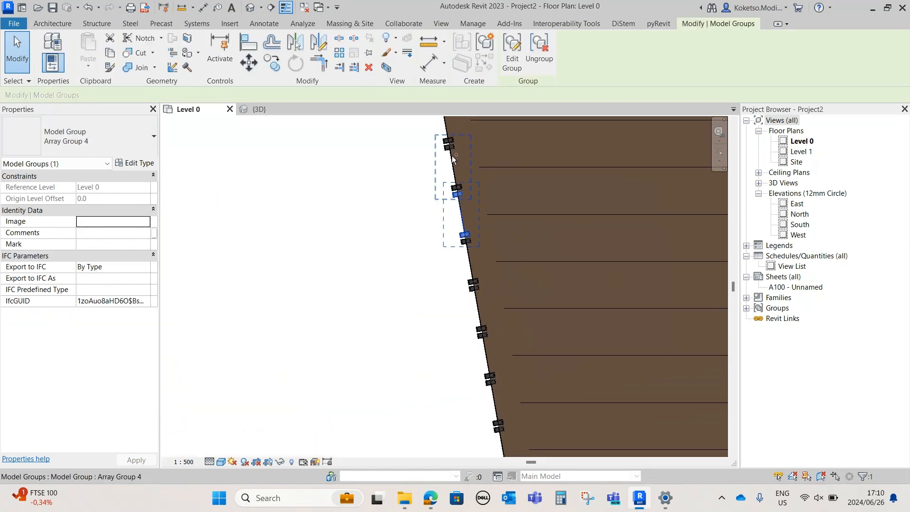
pyautogui.keyDown('ctrl'); pyautogui.click(451, 149); pyautogui.keyUp('ctrl')
pyautogui.press('Delete')
# Delete two adjacent fence panels from the west run, several panels north of the southwest corner
pyautogui.moveTo(446, 252); pyautogui.dragTo(390, 204, button='middle')
pyautogui.scroll(5, 466, 291)
pyautogui.scroll(1, 392, 197)
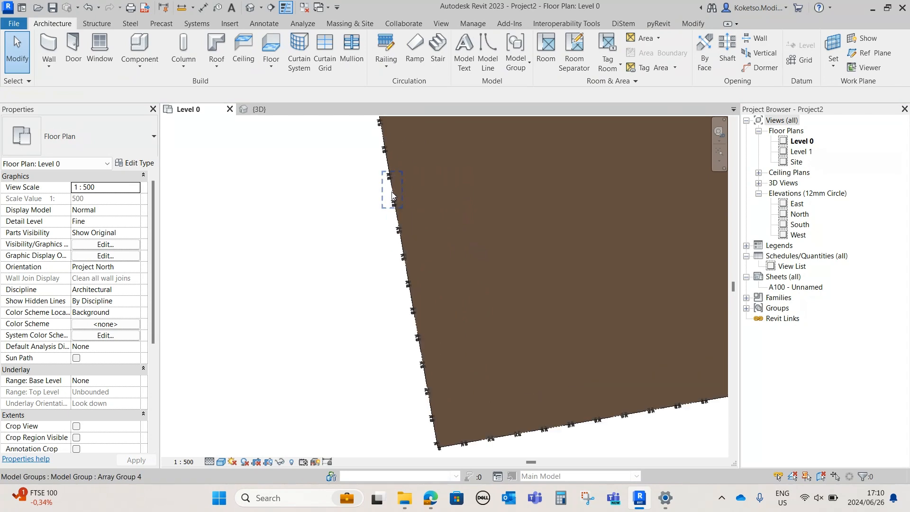
pyautogui.click(393, 196)
pyautogui.keyDown('ctrl'); pyautogui.click(398, 224); pyautogui.keyUp('ctrl')
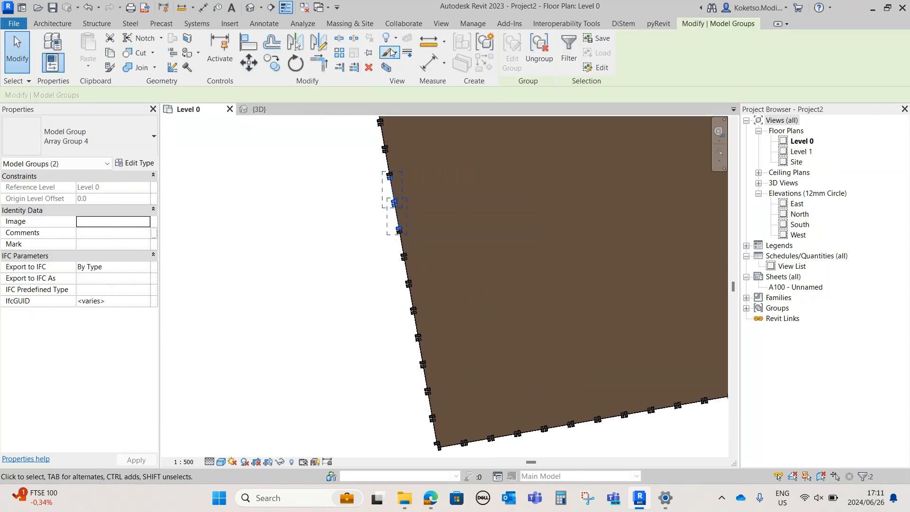
pyautogui.click(369, 67)
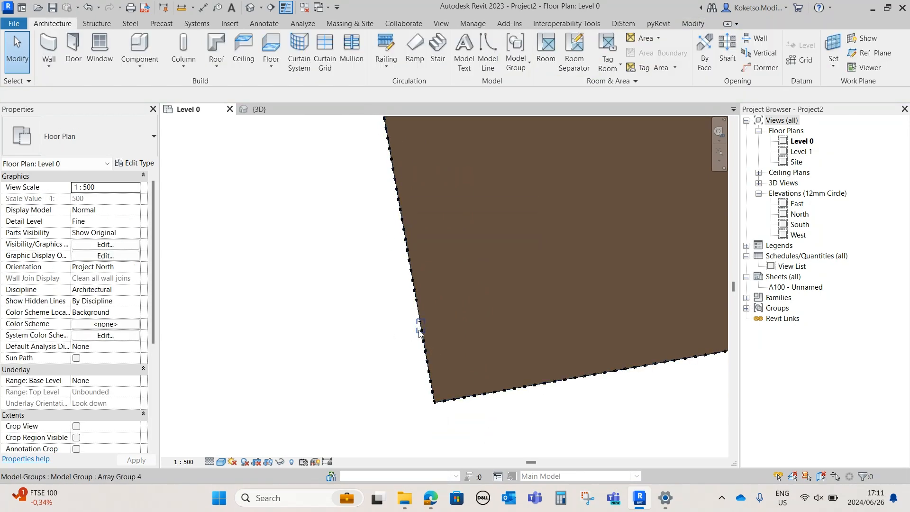
# Examine the entrance openings in the north and west fence runs in the Level 0 plan
pyautogui.scroll(-4, 420, 328)
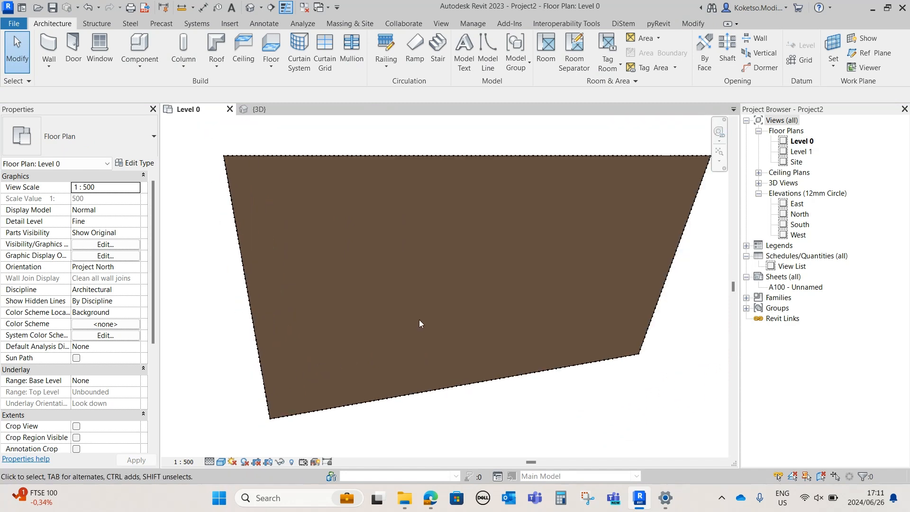
pyautogui.scroll(4, 668, 186)
pyautogui.moveTo(666, 184); pyautogui.dragTo(544, 244, button='middle')
pyautogui.scroll(3, 550, 244)
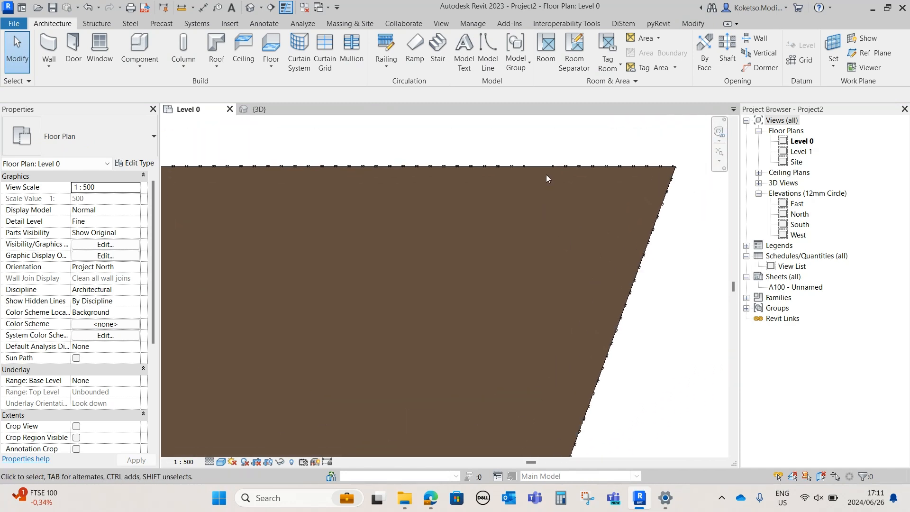
pyautogui.scroll(2, 545, 167)
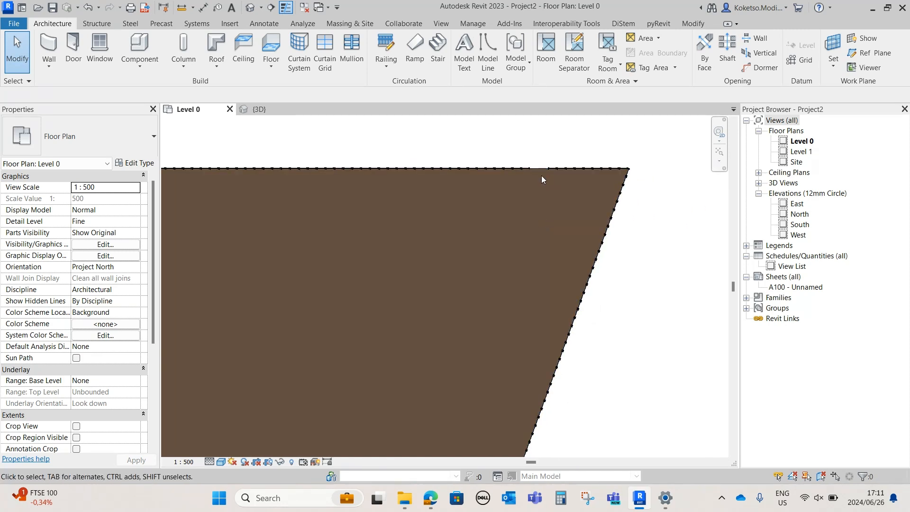
pyautogui.scroll(-1, 541, 175)
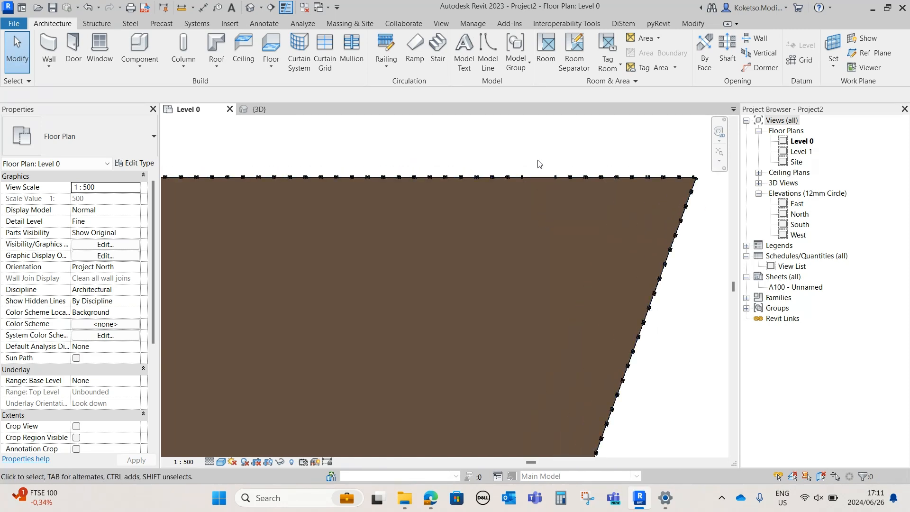
pyautogui.moveTo(414, 426); pyautogui.dragTo(517, 304, button='middle')
pyautogui.scroll(-1, 517, 304)
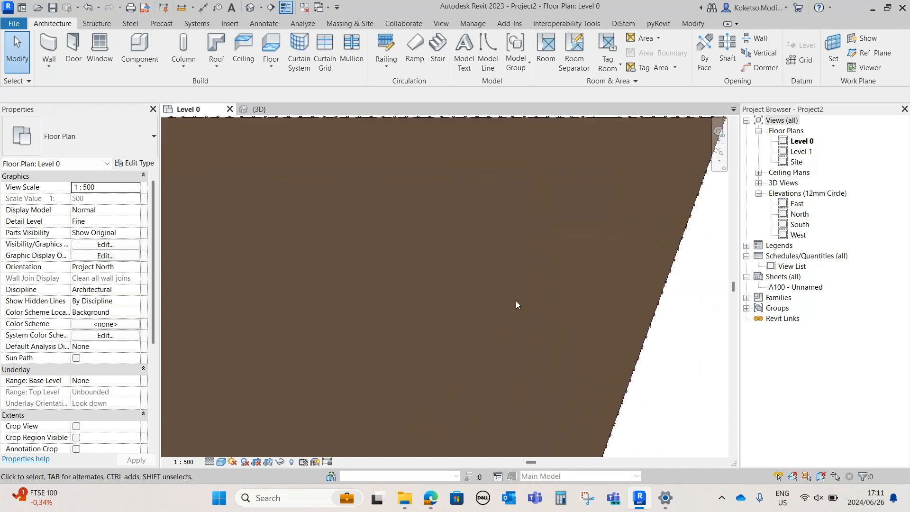
pyautogui.scroll(-1, 552, 288)
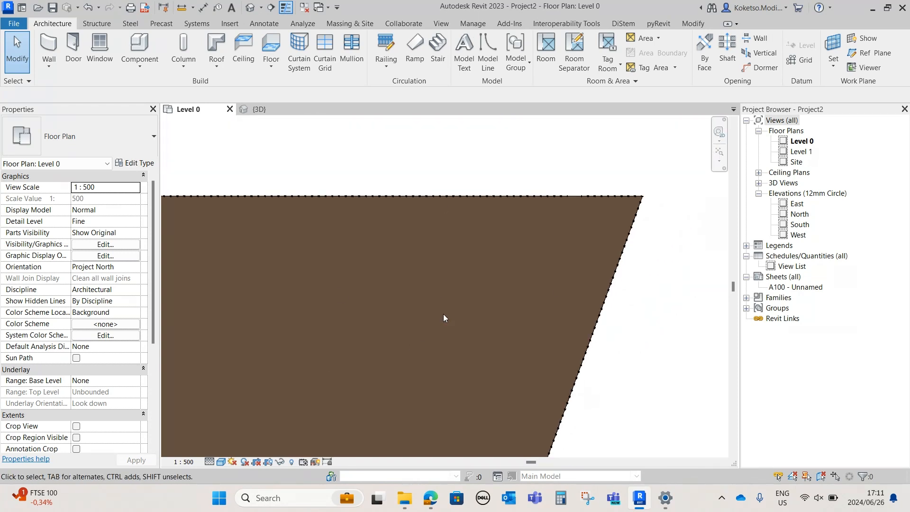
pyautogui.moveTo(368, 380); pyautogui.dragTo(702, 147, button='middle')
pyautogui.scroll(4, 378, 276)
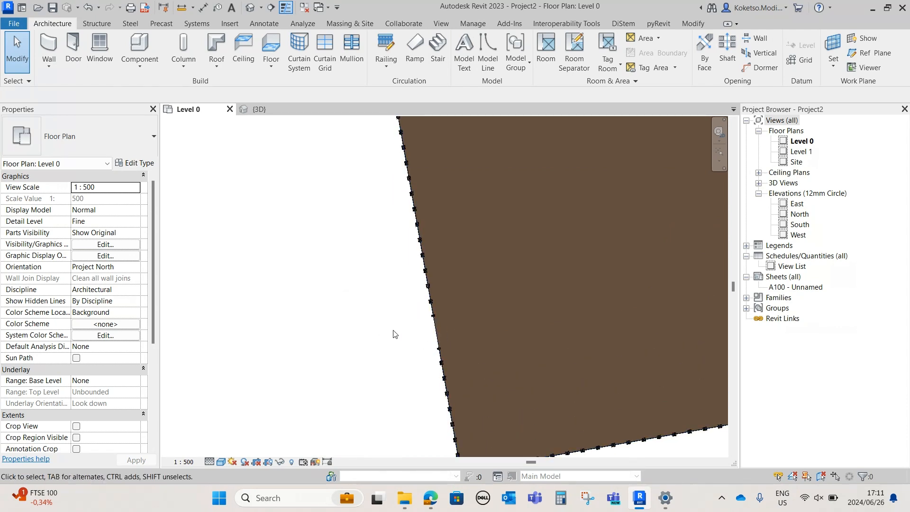
pyautogui.scroll(-1, 413, 341)
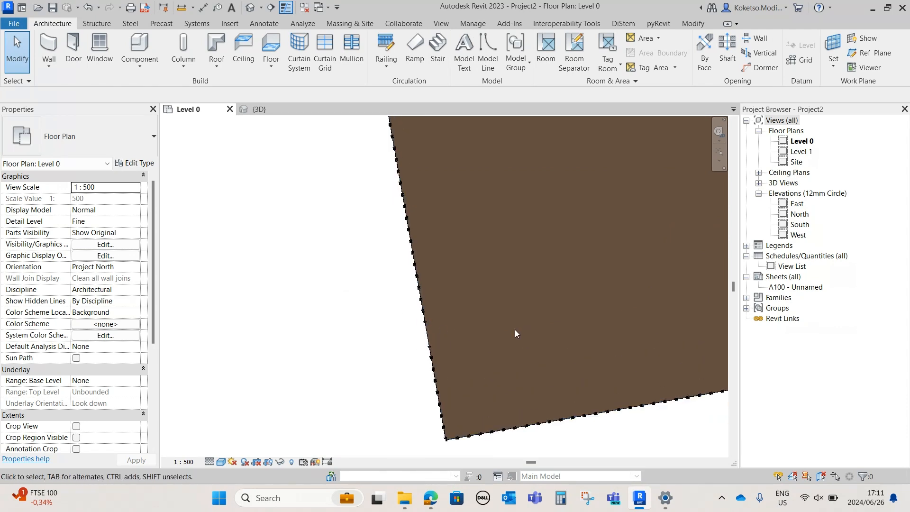
pyautogui.moveTo(412, 250); pyautogui.dragTo(390, 298, button='middle')
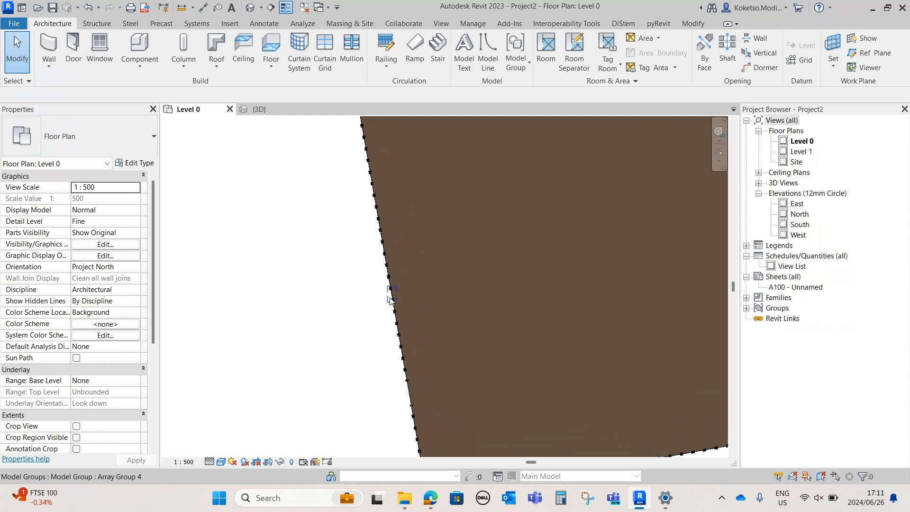
pyautogui.moveTo(386, 188); pyautogui.dragTo(395, 356, button='middle')
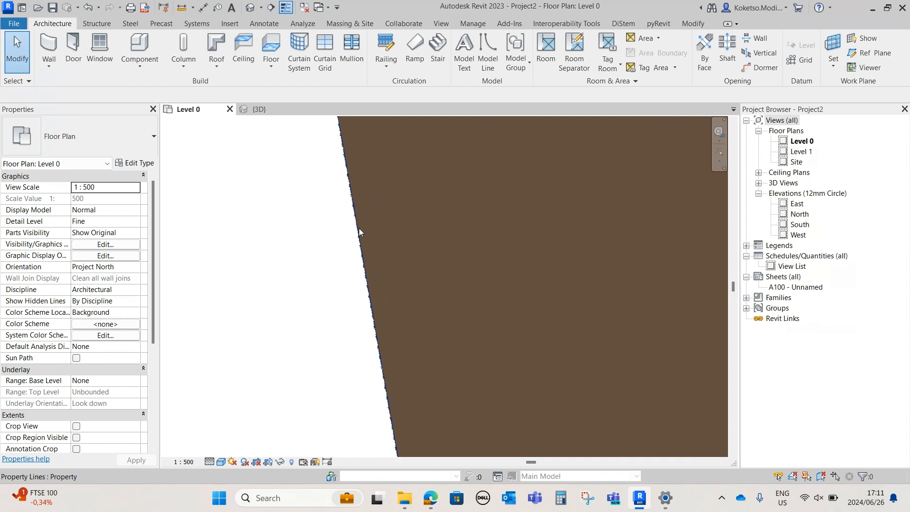
pyautogui.moveTo(359, 231); pyautogui.dragTo(291, 248, button='middle')
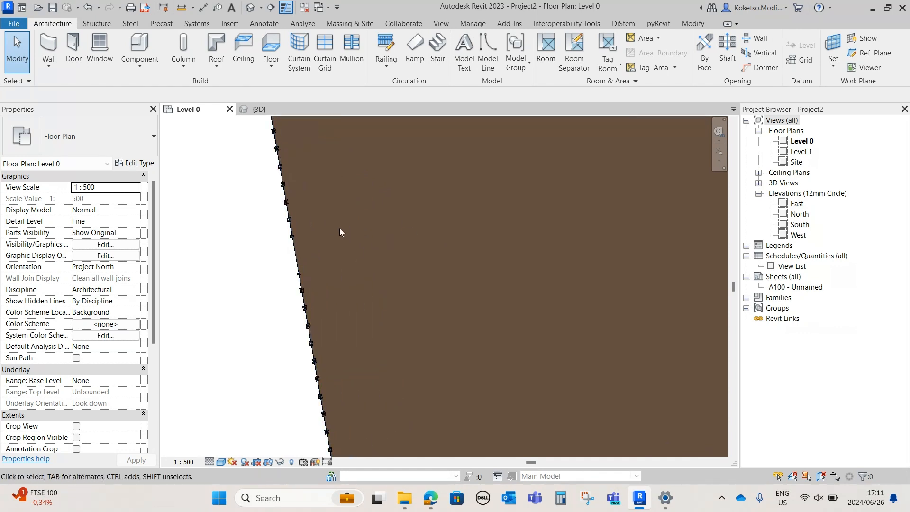
pyautogui.scroll(-6, 325, 257)
pyautogui.moveTo(433, 257); pyautogui.dragTo(372, 261, button='middle')
pyautogui.scroll(5, 524, 143)
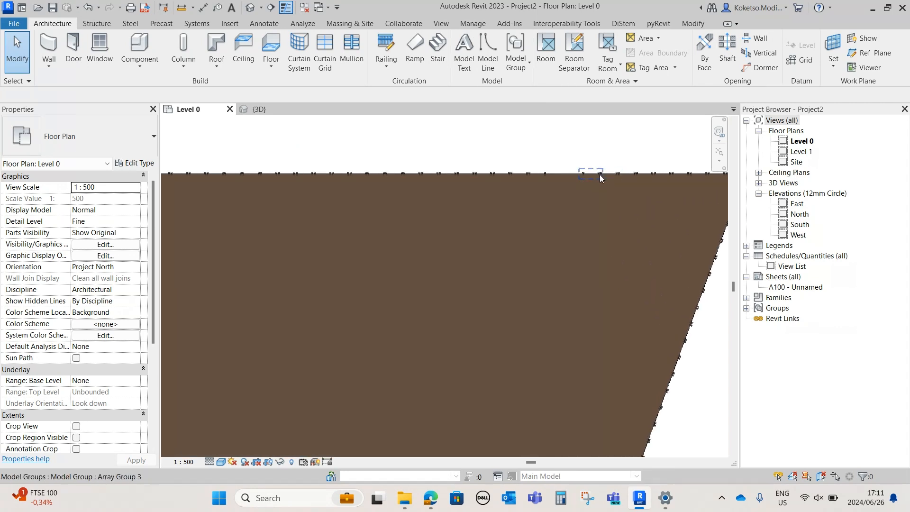
# Start a toposurface subregion and sketch a boundary line about 183000 mm long from the north fence opening to just inside the southeast corner
pyautogui.click(353, 25)
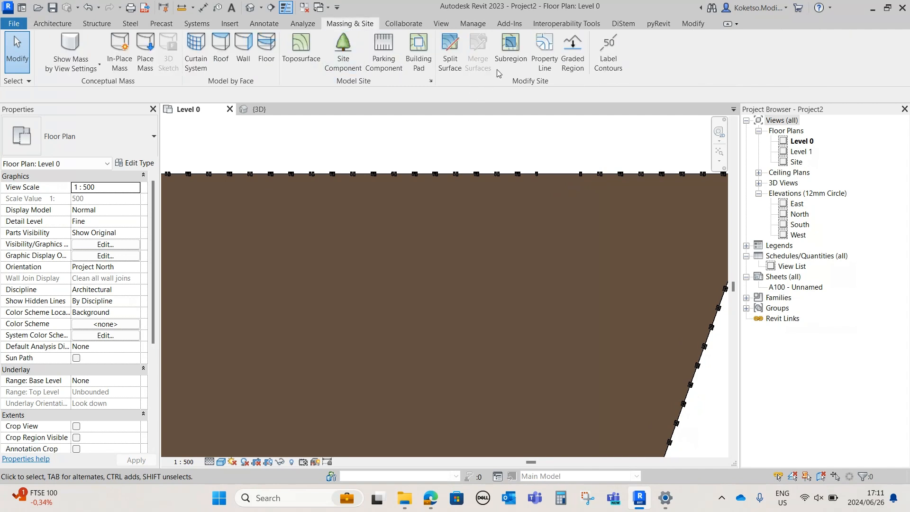
pyautogui.click(511, 56)
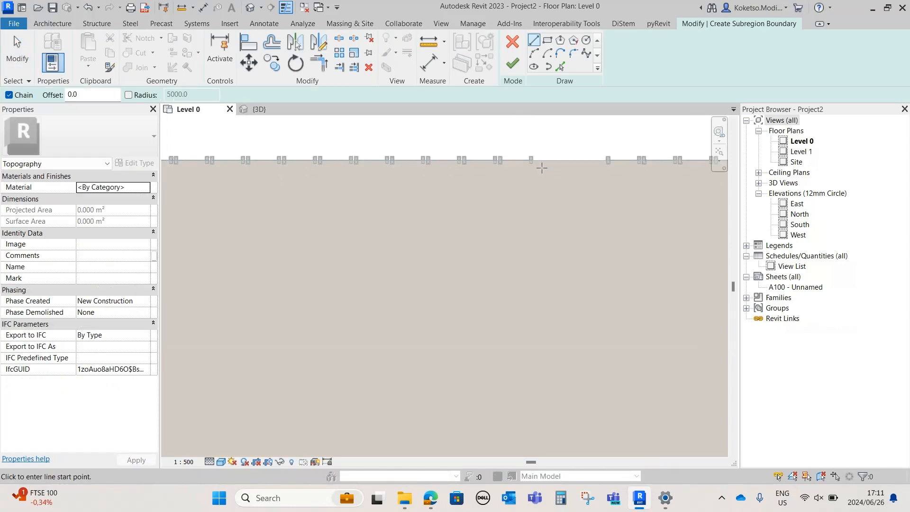
pyautogui.click(540, 161)
pyautogui.scroll(-3, 541, 203)
pyautogui.press('Escape')
pyautogui.scroll(2, 564, 184)
pyautogui.scroll(2, 574, 183)
pyautogui.click(569, 182)
pyautogui.scroll(-2, 570, 179)
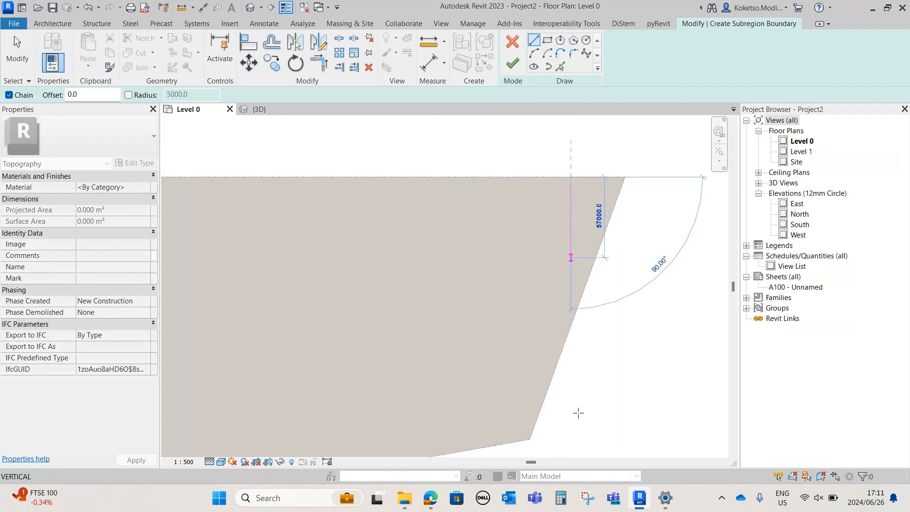
pyautogui.scroll(-1, 524, 398)
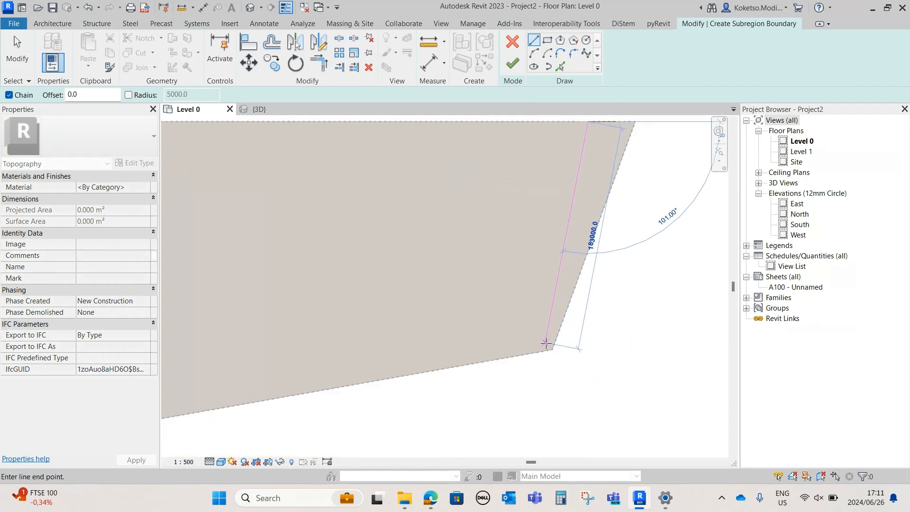
pyautogui.scroll(-1, 546, 338)
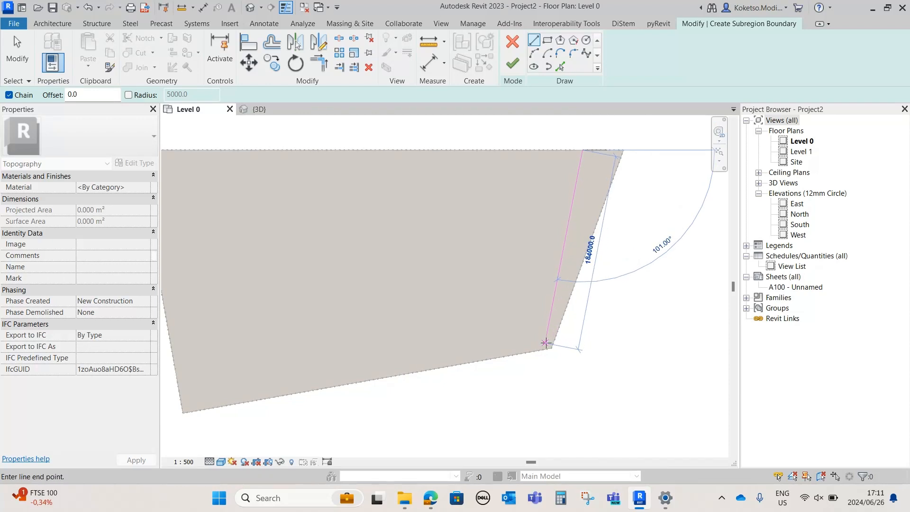
pyautogui.scroll(2, 546, 343)
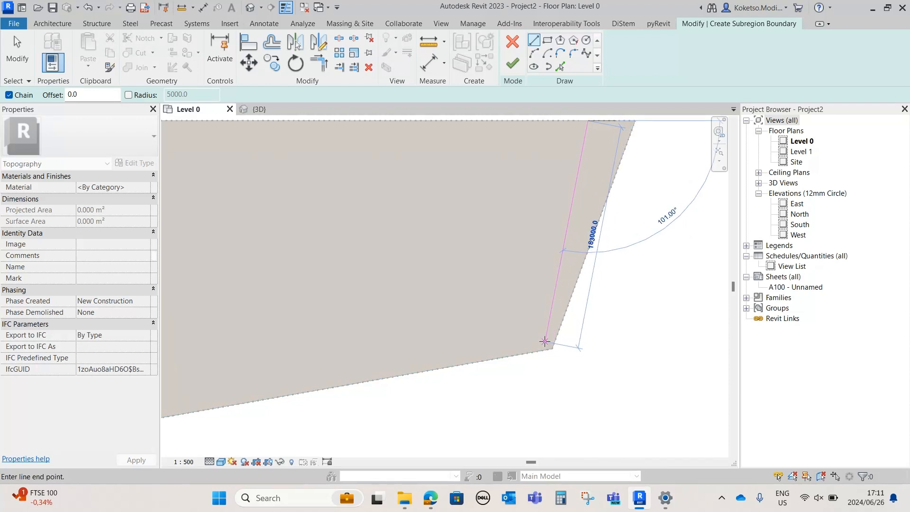
pyautogui.click(544, 342)
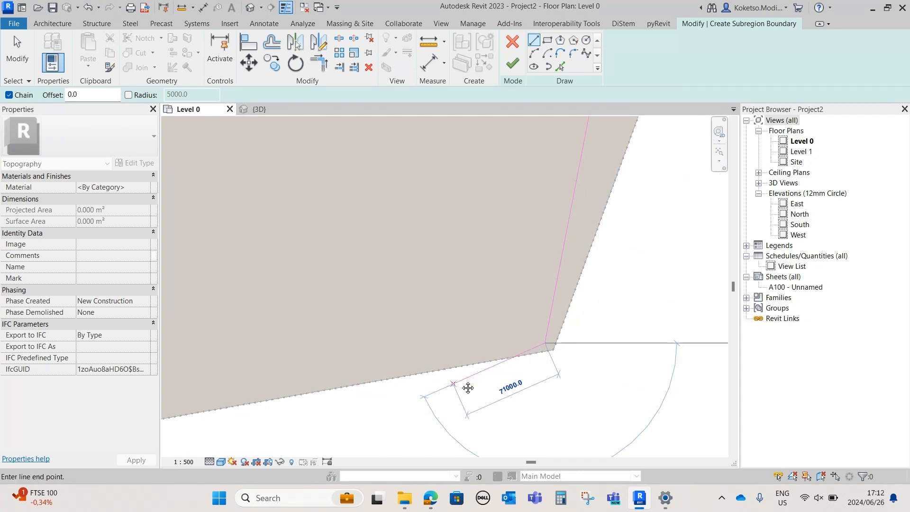
# Continue the subregion boundary westward with a line parallel to the south property line, ending past its midpoint
pyautogui.scroll(-2, 521, 339)
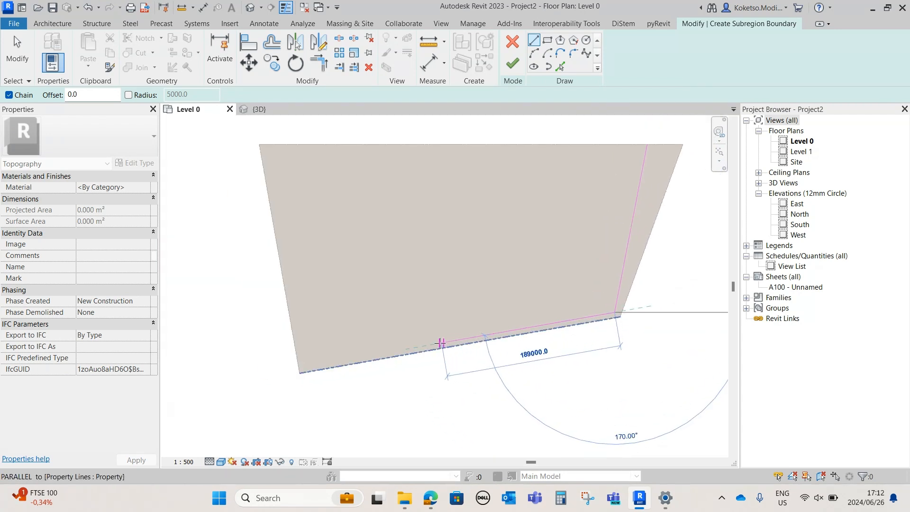
pyautogui.click(421, 346)
pyautogui.press('Escape')
pyautogui.press('Escape')
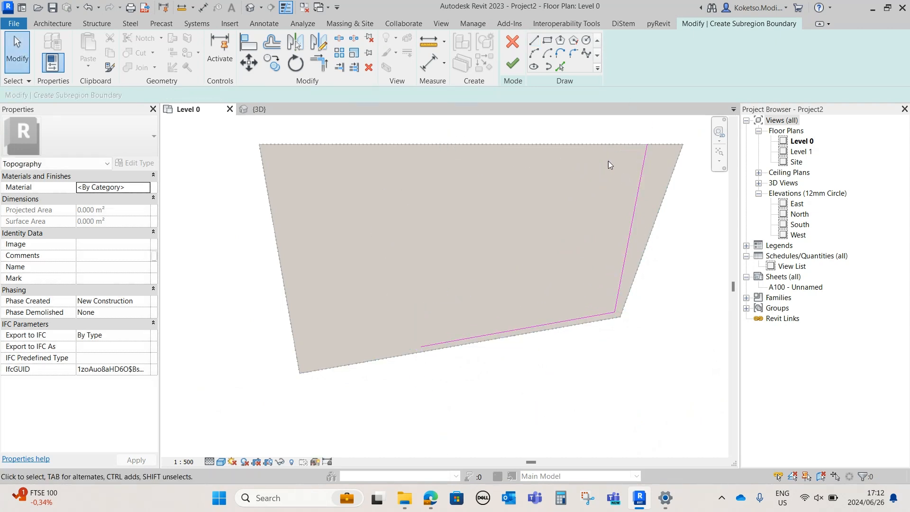
# Create parallel copies of both subregion boundary lines with Pick Lines, offset 5000 mm toward the inside of the site
pyautogui.click(560, 66)
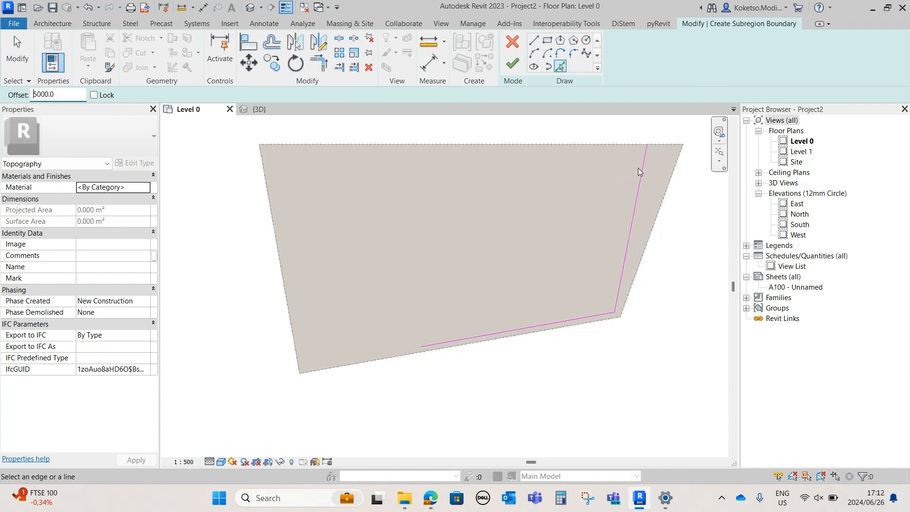
pyautogui.scroll(4, 640, 168)
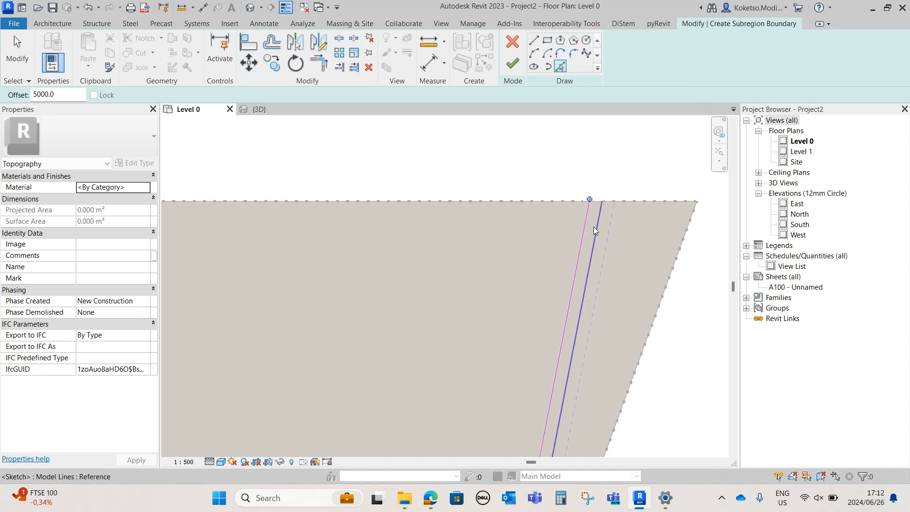
pyautogui.click(595, 231)
pyautogui.scroll(-3, 595, 231)
pyautogui.scroll(3, 606, 308)
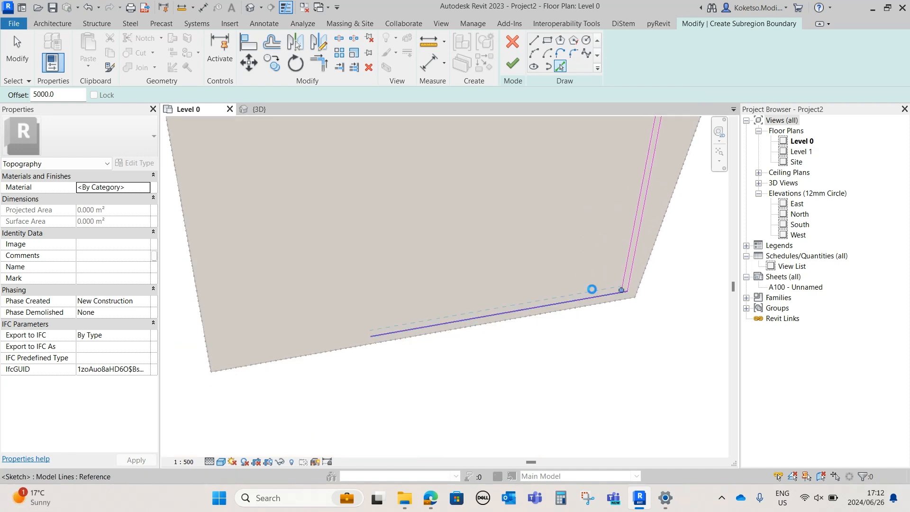
pyautogui.scroll(1, 592, 288)
pyautogui.click(589, 290)
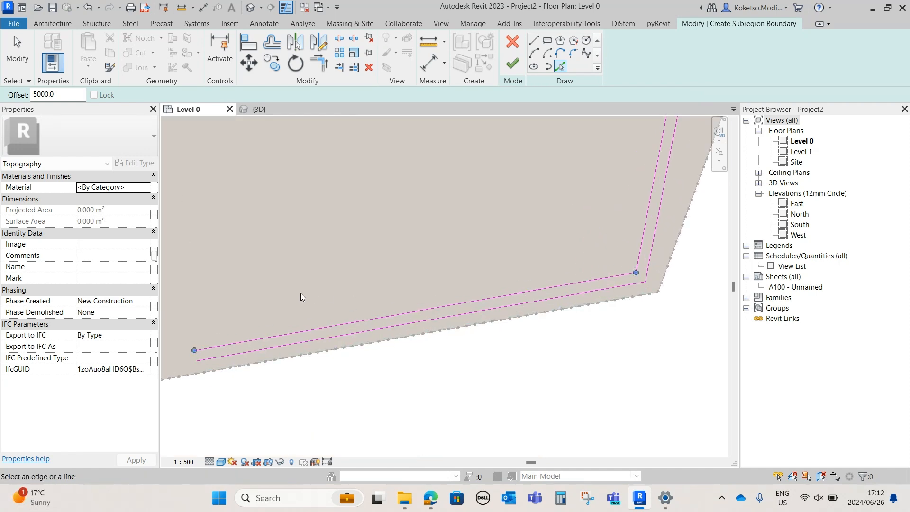
# Close the western end of the subregion boundary with a short line joining the two parallel lines' endpoints
pyautogui.scroll(3, 417, 284)
pyautogui.press('l')
pyautogui.press('i')
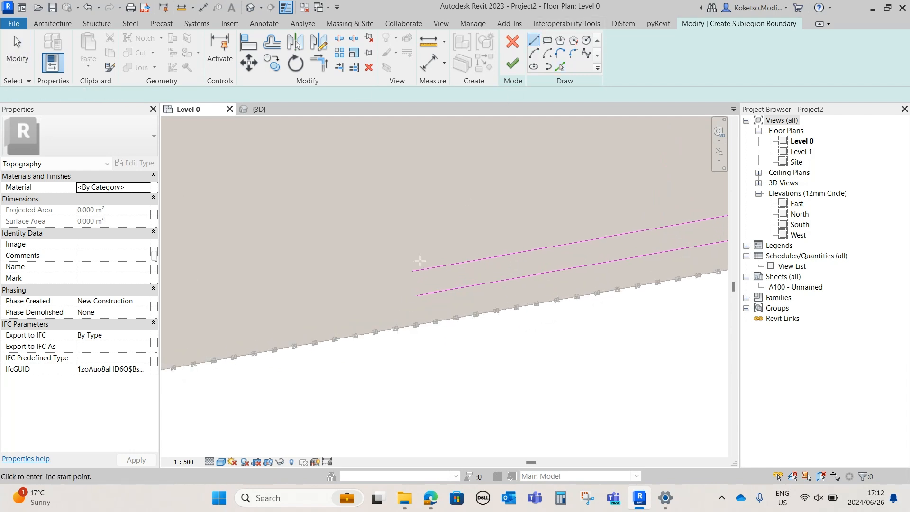
pyautogui.click(412, 271)
pyautogui.click(416, 295)
pyautogui.scroll(-3, 397, 291)
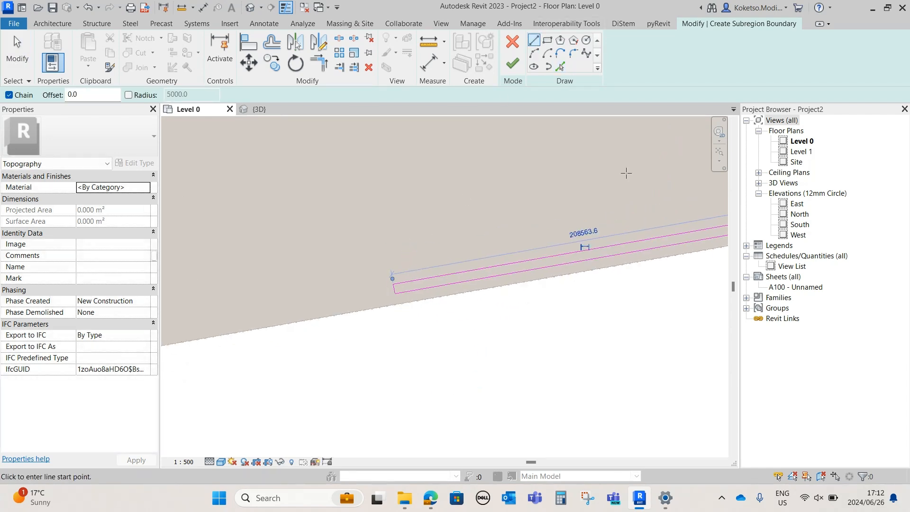
# Sketch a closing line between the two parallel boundary lines along the property line at the north fence opening
pyautogui.scroll(-1, 544, 219)
pyautogui.moveTo(592, 185); pyautogui.dragTo(303, 388, button='middle')
pyautogui.scroll(3, 406, 204)
pyautogui.scroll(2, 495, 225)
pyautogui.click(491, 208)
pyautogui.press('Escape')
pyautogui.press('Escape')
pyautogui.scroll(3, 493, 220)
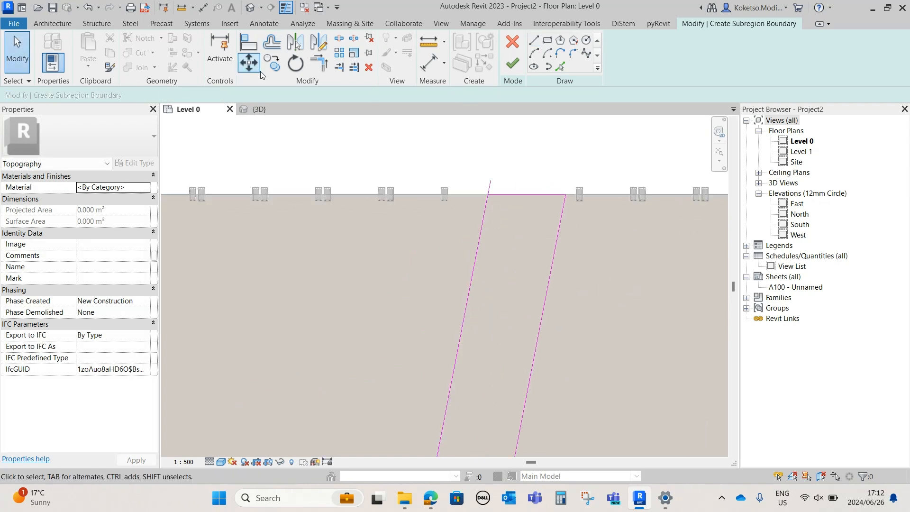
# Trim the inner boundary line's overshoot to a corner with the closing line at the north opening
pyautogui.click(326, 68)
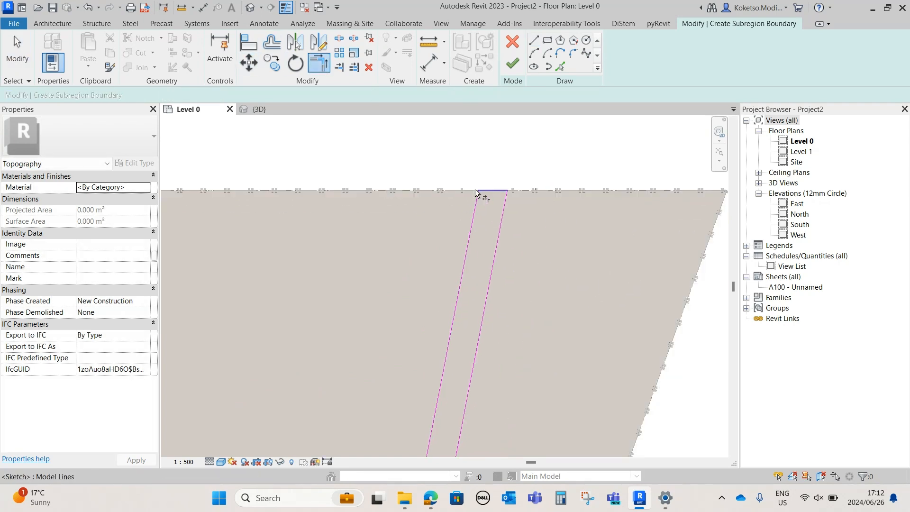
pyautogui.scroll(-4, 479, 194)
pyautogui.moveTo(463, 288); pyautogui.dragTo(510, 267, button='middle')
pyautogui.press('Escape')
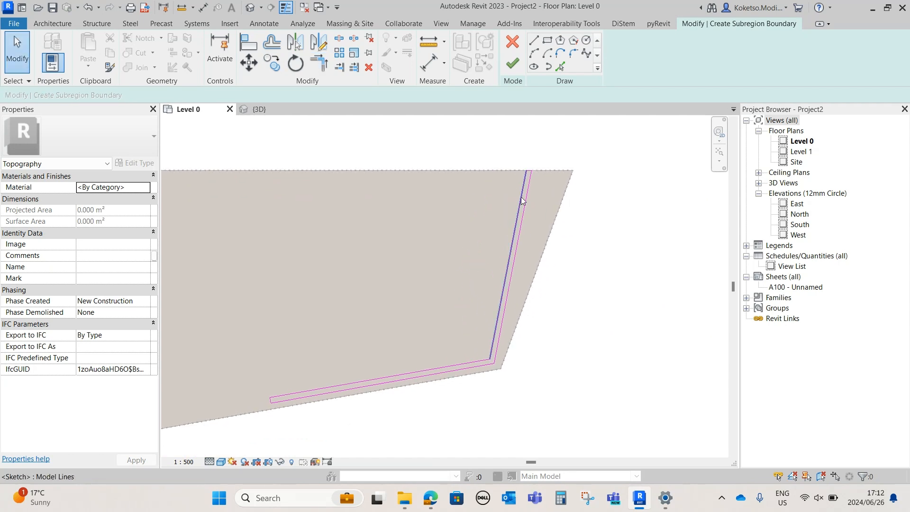
# Inspect the subregion boundary's lines from the north opening to the corner near the site's southeast corner
pyautogui.scroll(1, 491, 361)
pyautogui.scroll(1, 490, 363)
pyautogui.moveTo(516, 313); pyautogui.dragTo(547, 379, button='middle')
pyautogui.scroll(2, 585, 151)
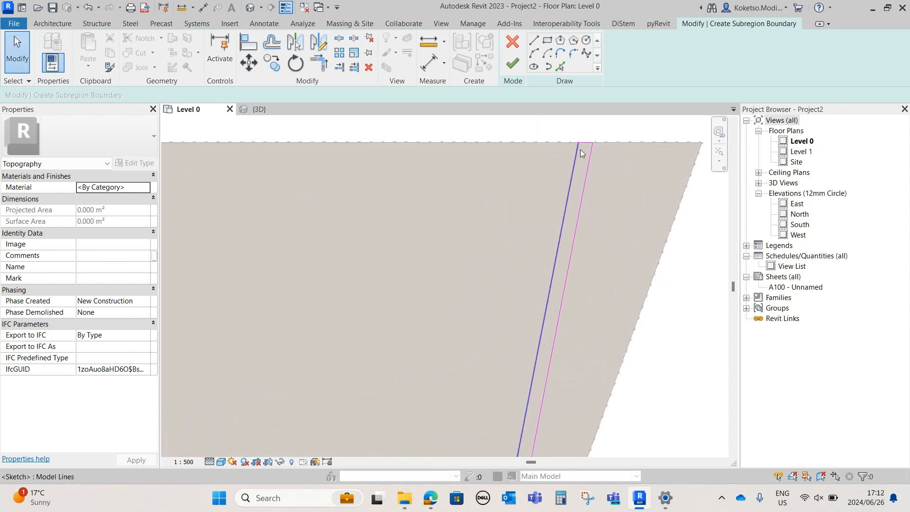
pyautogui.click(576, 154)
pyautogui.scroll(-3, 575, 157)
pyautogui.scroll(3, 542, 382)
pyautogui.moveTo(540, 413)
pyautogui.mouseDown()
pyautogui.moveTo(564, 319)
pyautogui.moveTo(570, 388)
pyautogui.moveTo(554, 406)
pyautogui.moveTo(533, 408)
pyautogui.mouseUp()
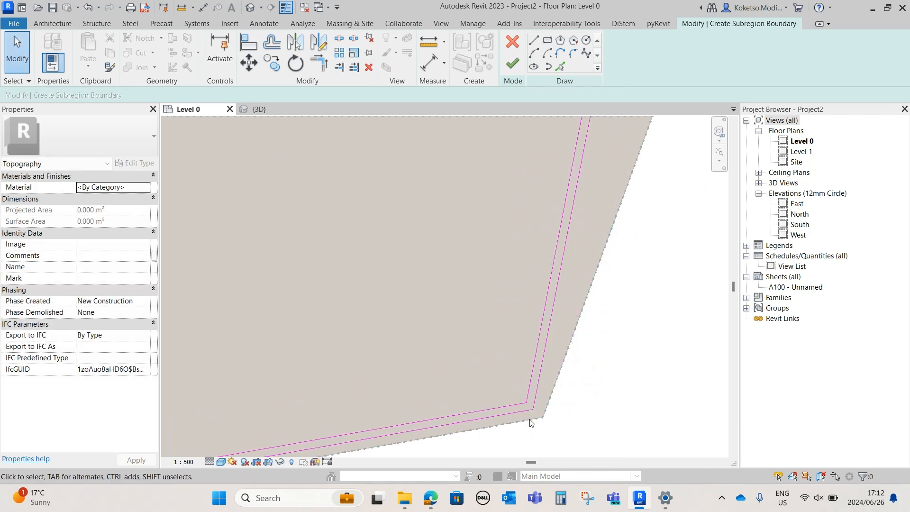
# Fillet the inner and outer subregion boundary corners near the site's southeast corner with a 5000 mm radius
pyautogui.scroll(2, 529, 418)
pyautogui.click(573, 57)
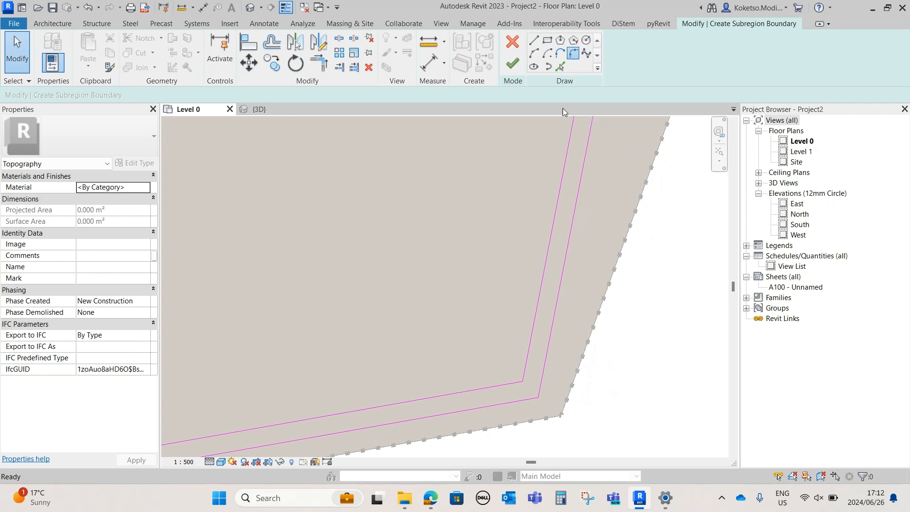
pyautogui.scroll(2, 596, 341)
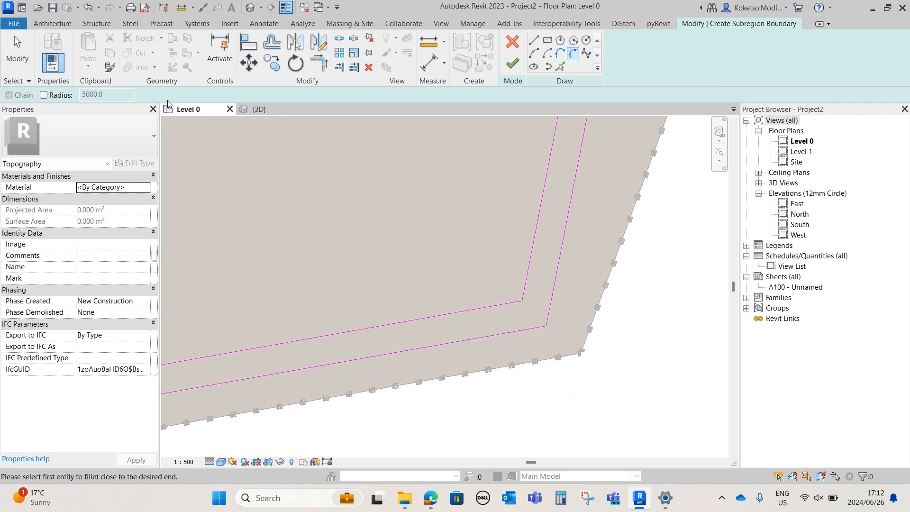
pyautogui.click(550, 315)
pyautogui.click(534, 329)
pyautogui.click(528, 278)
pyautogui.click(508, 303)
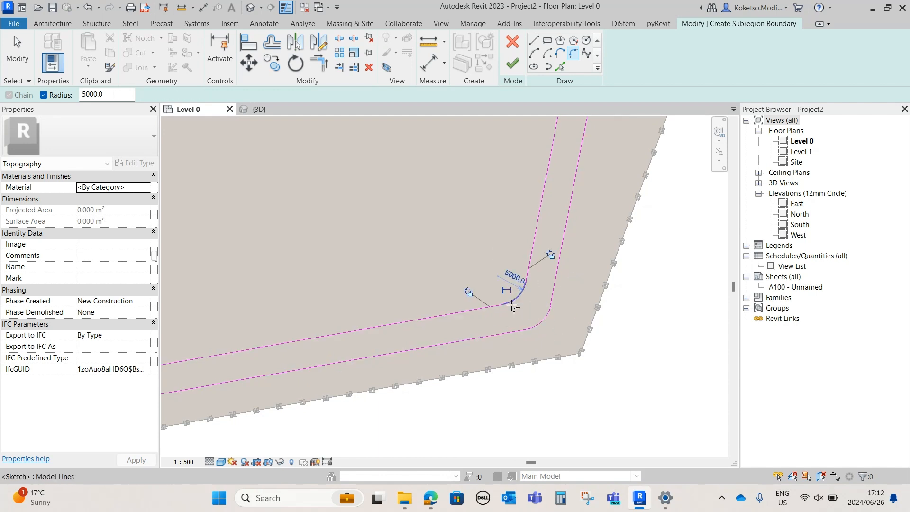
pyautogui.scroll(-3, 539, 286)
pyautogui.moveTo(562, 251); pyautogui.dragTo(573, 262, button='middle')
pyautogui.press('Escape')
# Sketch a branch from the inner southern road line: about 26 m perpendicular, a segment parallel to the road heading east, and a vertical segment north
pyautogui.moveTo(421, 335); pyautogui.dragTo(699, 274, button='middle')
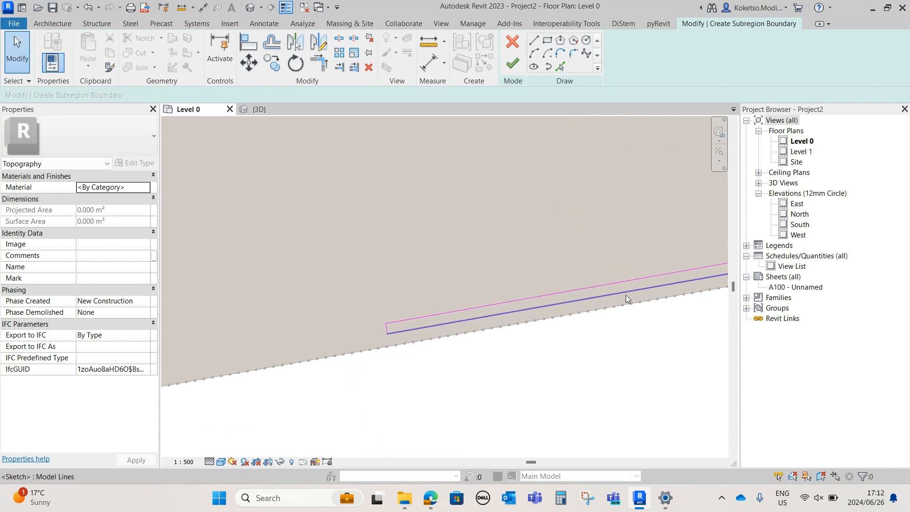
pyautogui.moveTo(544, 315); pyautogui.dragTo(443, 305, button='middle')
pyautogui.scroll(2, 442, 304)
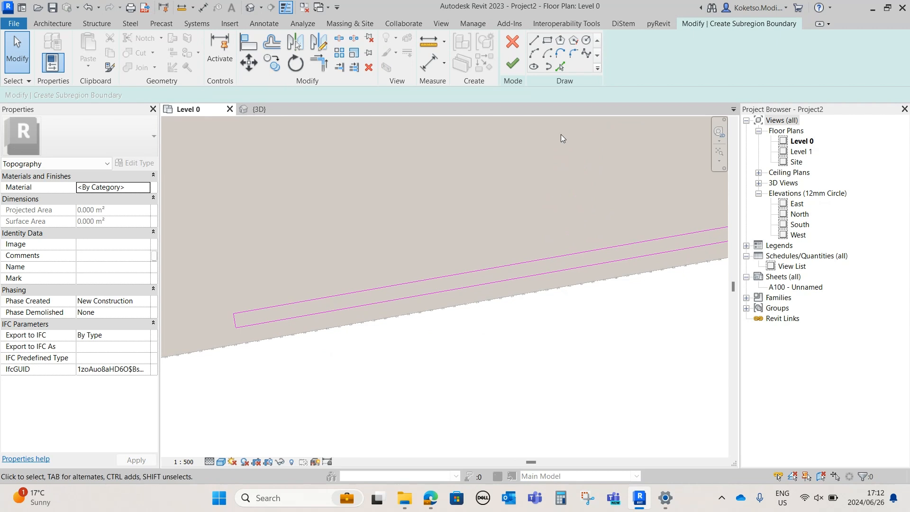
pyautogui.click(534, 45)
pyautogui.scroll(-3, 402, 331)
pyautogui.scroll(-1, 434, 299)
pyautogui.moveTo(435, 298); pyautogui.dragTo(424, 381, button='middle')
pyautogui.scroll(2, 409, 393)
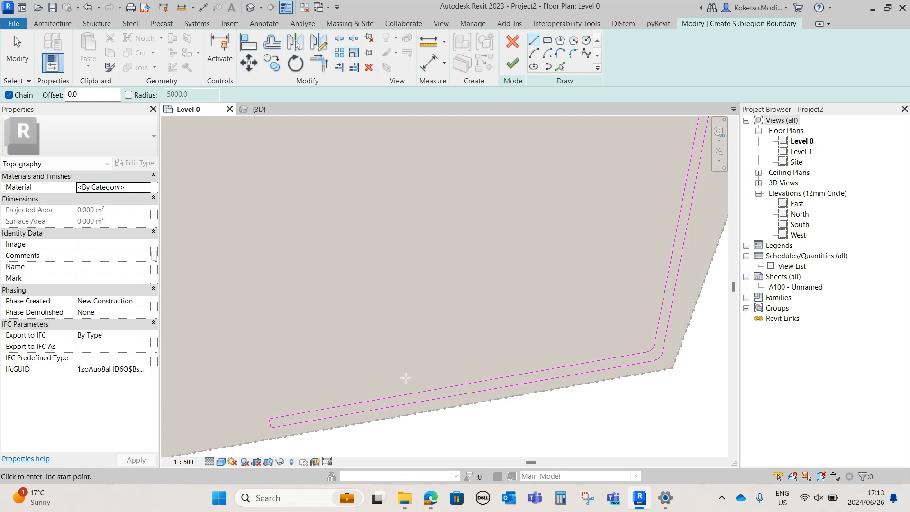
pyautogui.scroll(2, 406, 381)
pyautogui.click(412, 394)
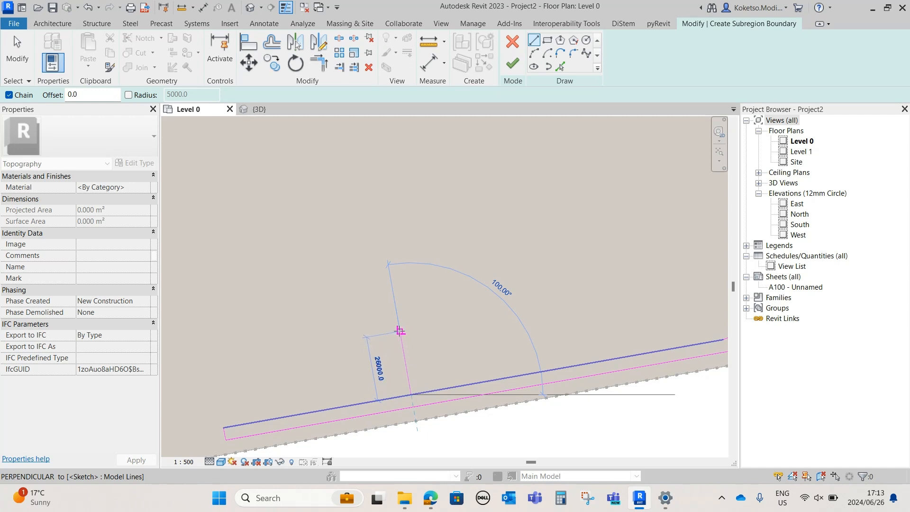
pyautogui.click(400, 334)
pyautogui.click(498, 316)
pyautogui.moveTo(506, 300)
pyautogui.mouseDown(button='middle')
pyautogui.moveTo(492, 369)
pyautogui.moveTo(525, 342)
pyautogui.mouseUp(button='middle')
pyautogui.scroll(-1, 491, 371)
pyautogui.click(524, 318)
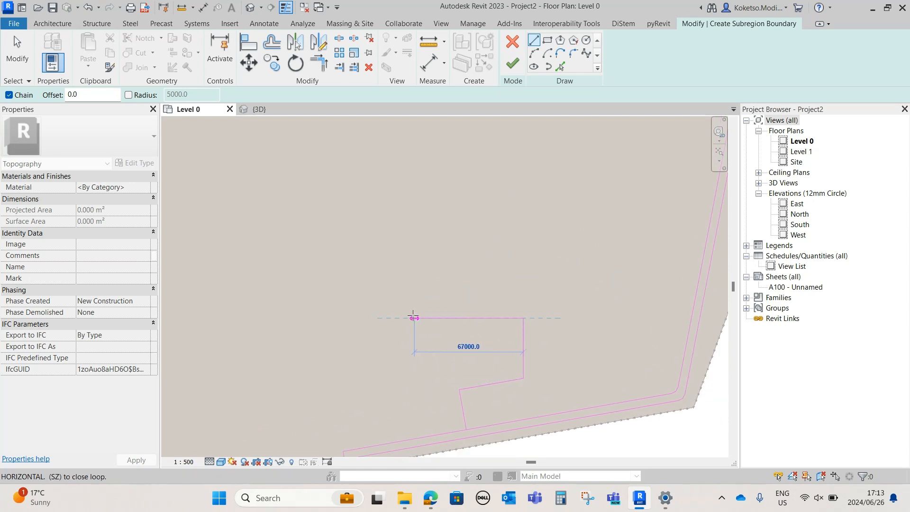
# Continue the branch outline with a horizontal line about 71 m west, a short vertical line north, and a horizontal line about 84 m east
pyautogui.click(408, 317)
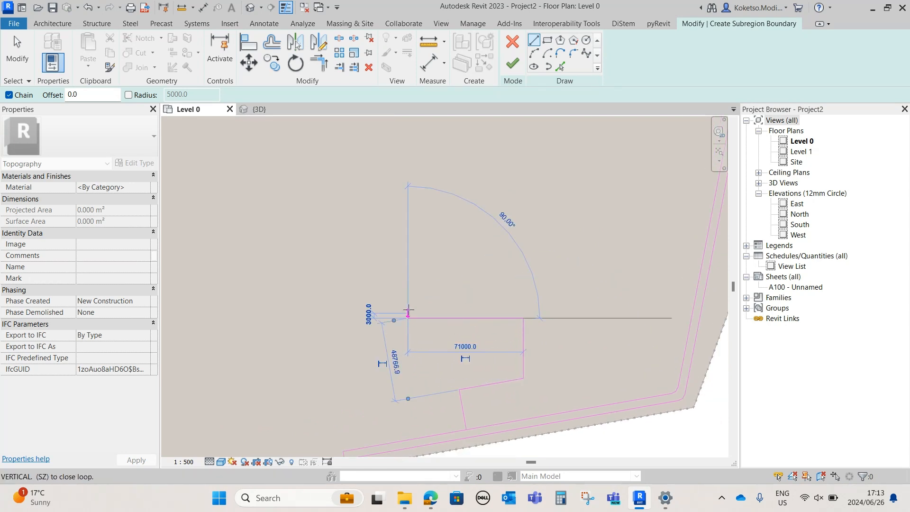
pyautogui.click(408, 277)
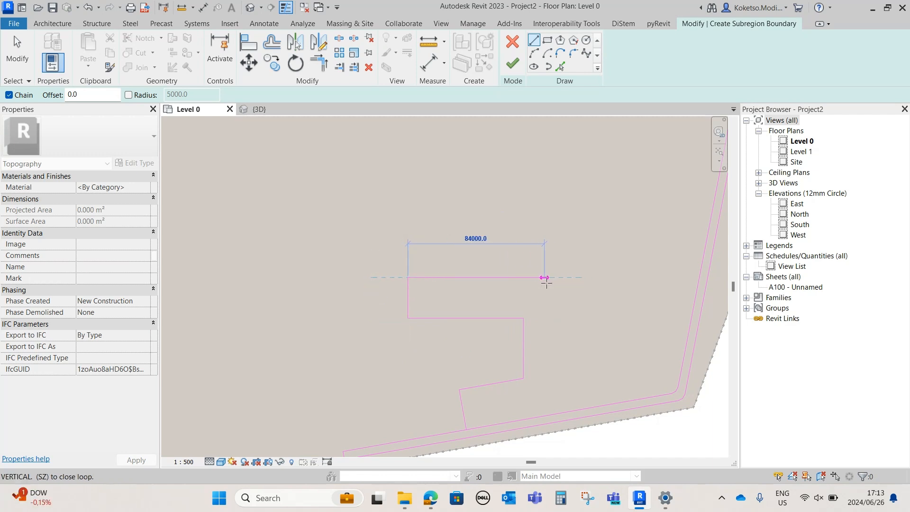
pyautogui.click(545, 283)
pyautogui.press('Escape')
pyautogui.press('Escape')
# Create parallel lines for the branch road's east side by picking its first three segments with a 5000 mm offset
pyautogui.moveTo(514, 386); pyautogui.dragTo(505, 343, button='middle')
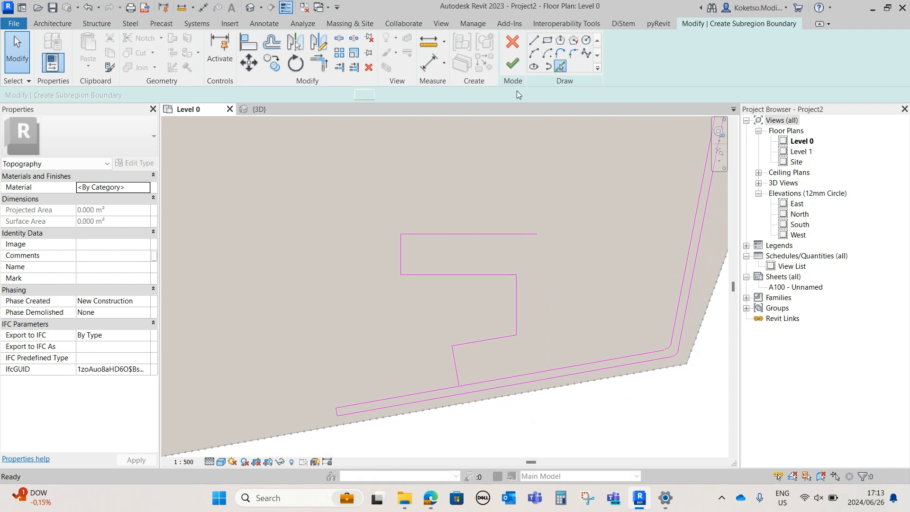
pyautogui.click(559, 68)
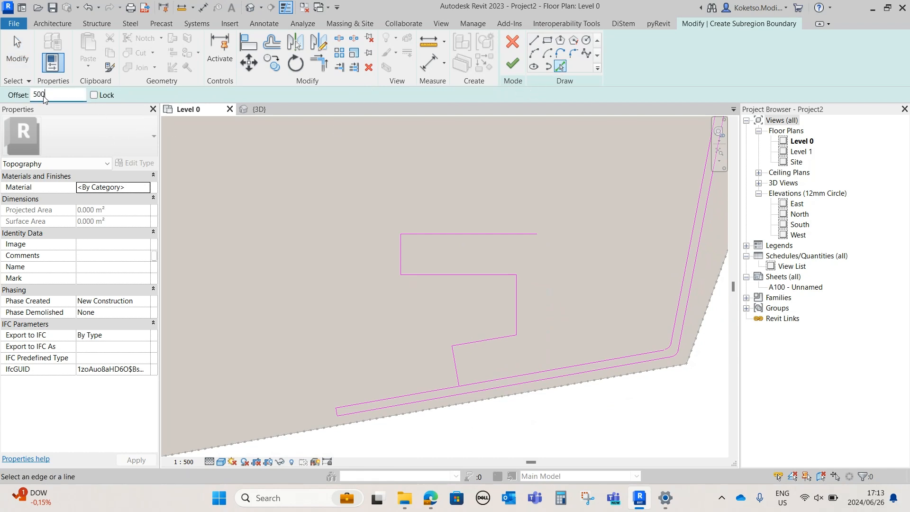
pyautogui.scroll(1, 465, 376)
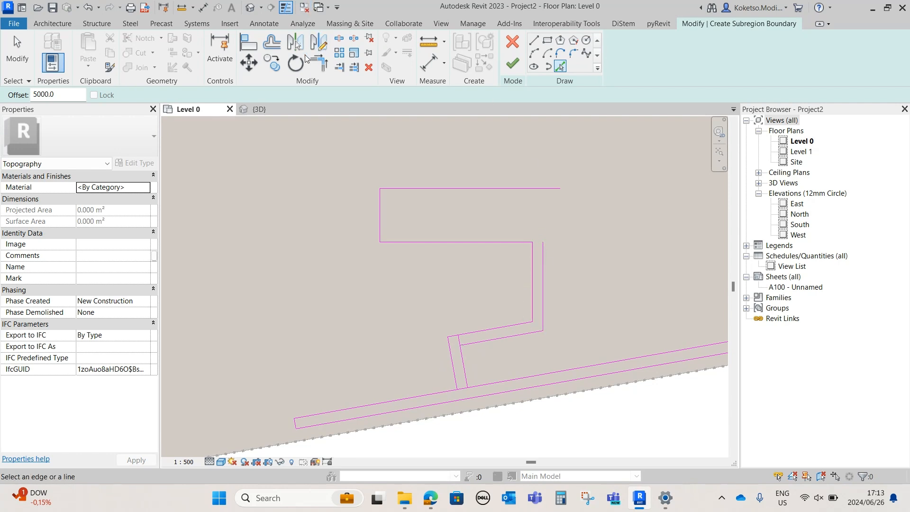
# Trim the offset vertical line to a corner with the northernmost horizontal line, and trim the two offset lines at the first bend
pyautogui.click(318, 62)
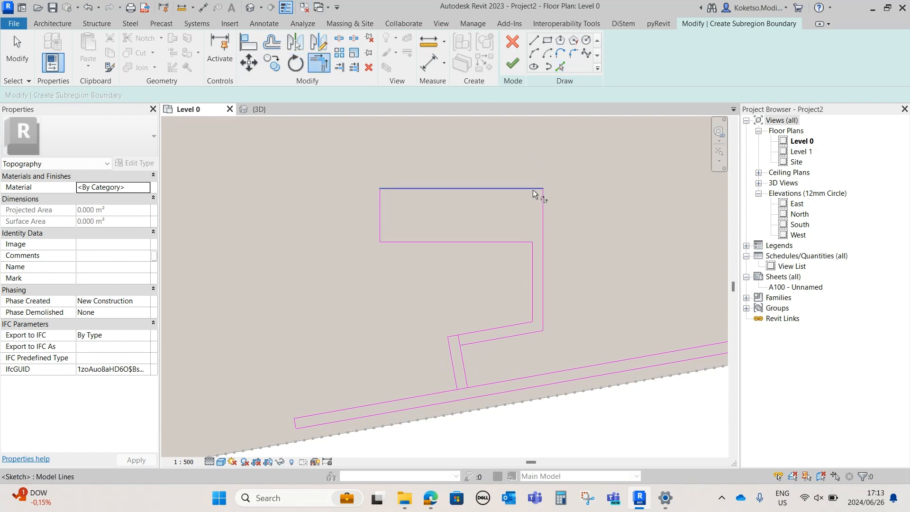
pyautogui.scroll(1, 502, 350)
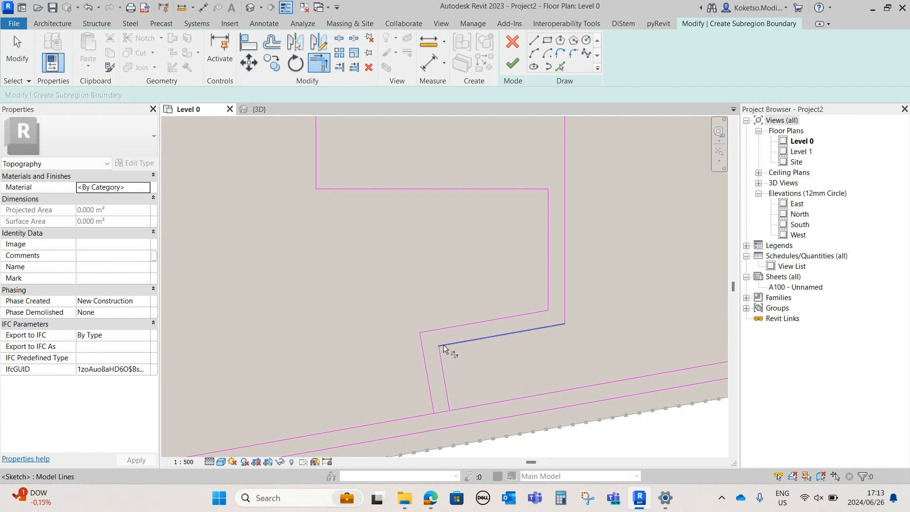
pyautogui.press('Escape')
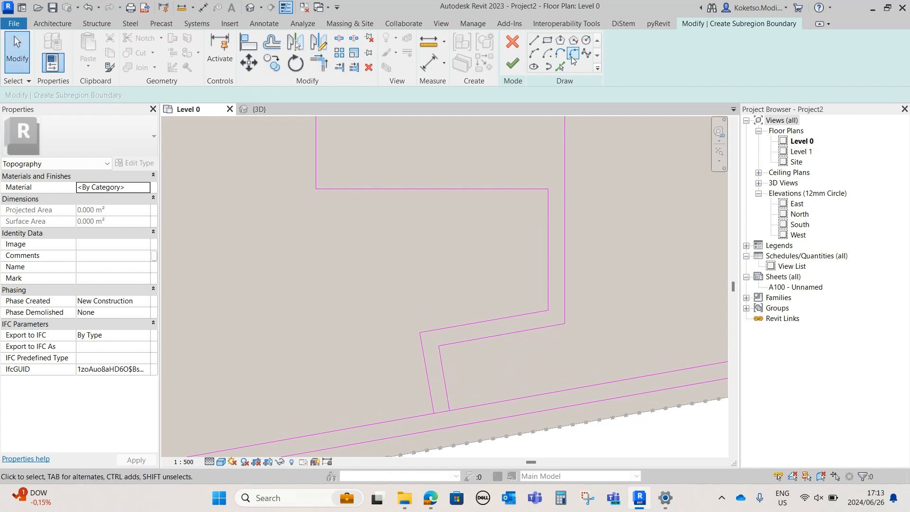
# Fillet the inner and outer corners of the branch road's first two bends with a 5000 mm radius
pyautogui.click(571, 56)
pyautogui.click(45, 98)
pyautogui.click(439, 355)
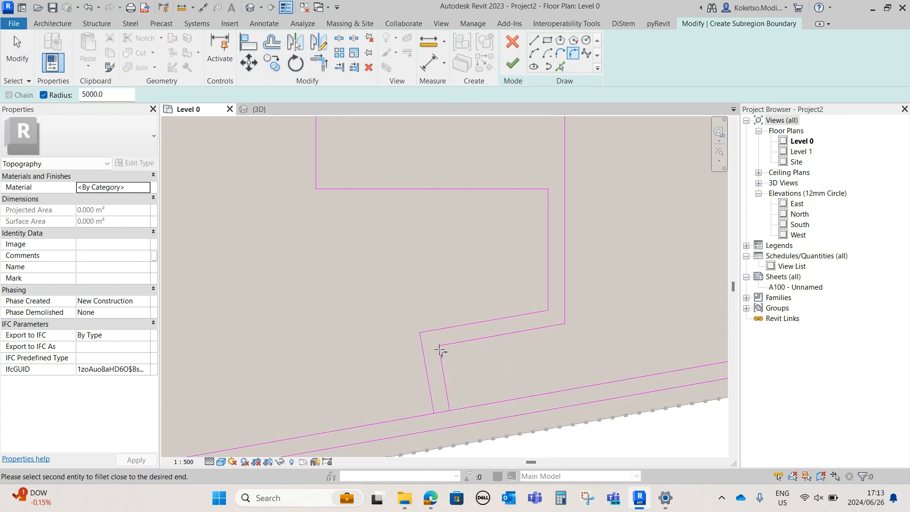
pyautogui.click(443, 346)
pyautogui.click(420, 339)
pyautogui.click(528, 314)
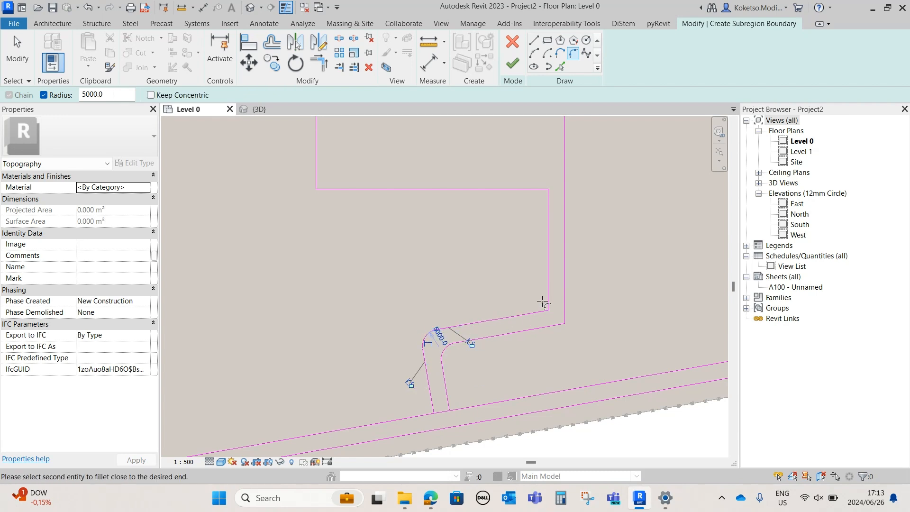
pyautogui.click(559, 320)
# Fillet the inner corner where the branch road meets the wide rectangular area with a 5000 mm radius
pyautogui.scroll(-4, 540, 346)
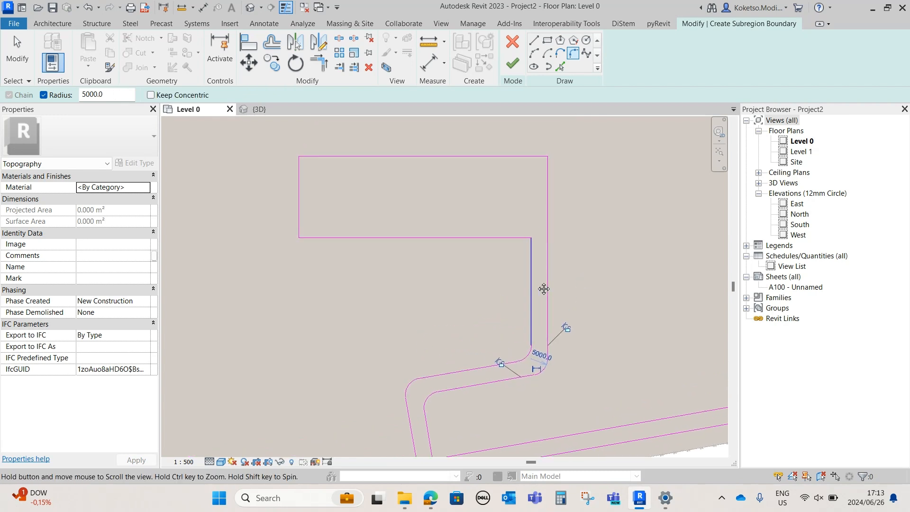
pyautogui.press('Escape')
pyautogui.scroll(2, 523, 310)
pyautogui.click(573, 53)
pyautogui.click(56, 94)
pyautogui.click(539, 302)
pyautogui.click(532, 278)
pyautogui.moveTo(349, 255); pyautogui.dragTo(403, 254, button='middle')
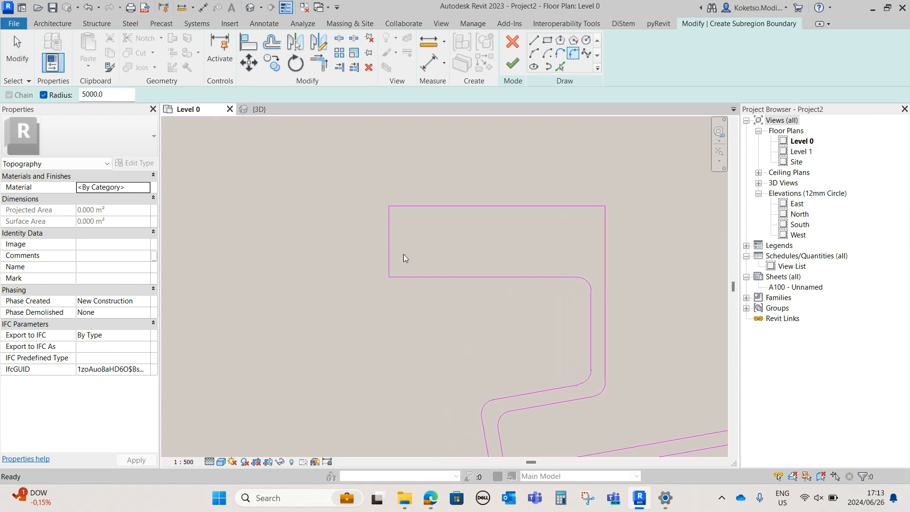
# Check the whole boundary outline and try to finish the subregion sketch
pyautogui.press('Escape')
pyautogui.scroll(-4, 516, 244)
pyautogui.scroll(1, 517, 242)
pyautogui.scroll(4, 458, 243)
pyautogui.moveTo(533, 263); pyautogui.dragTo(495, 299, button='middle')
pyautogui.scroll(-4, 490, 266)
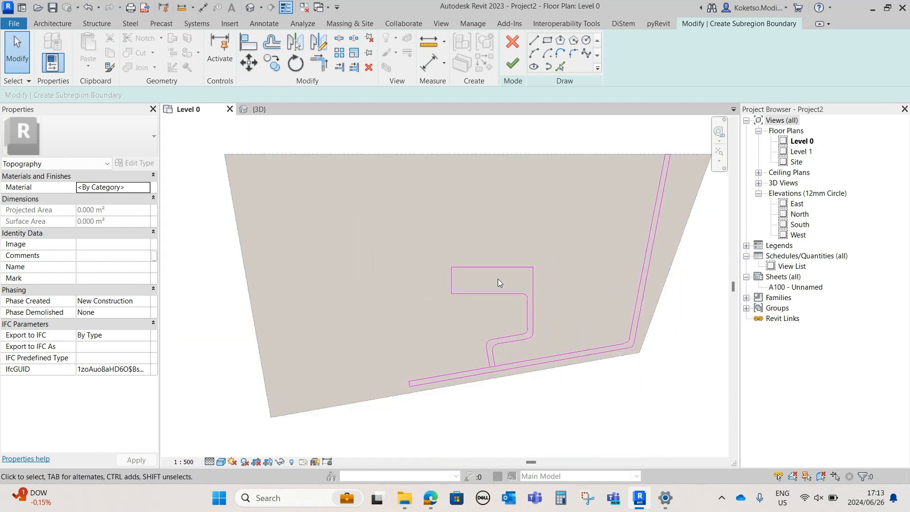
pyautogui.scroll(2, 507, 286)
pyautogui.click(520, 66)
pyautogui.press('Escape')
# Split the inner road line at the branch road's mouth and delete the segment crossing the opening
pyautogui.scroll(4, 485, 386)
pyautogui.press('s')
pyautogui.press('l')
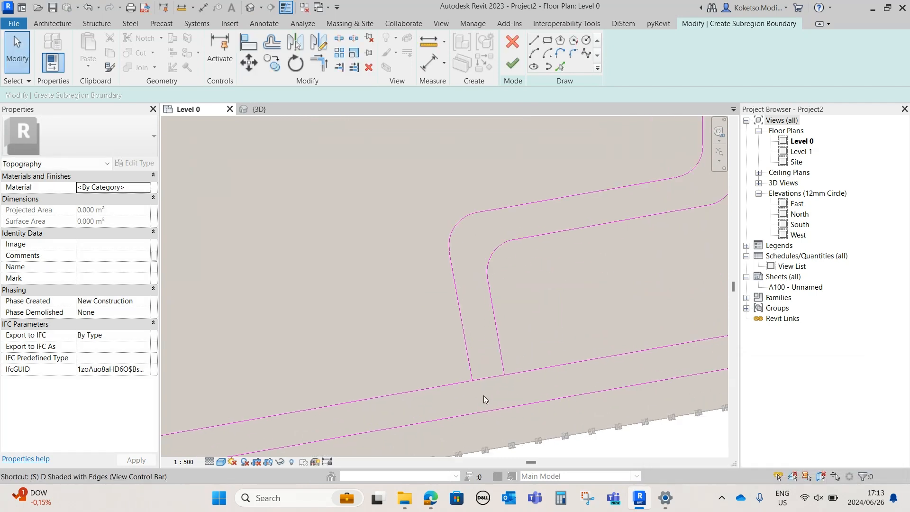
pyautogui.scroll(2, 483, 396)
pyautogui.click(523, 356)
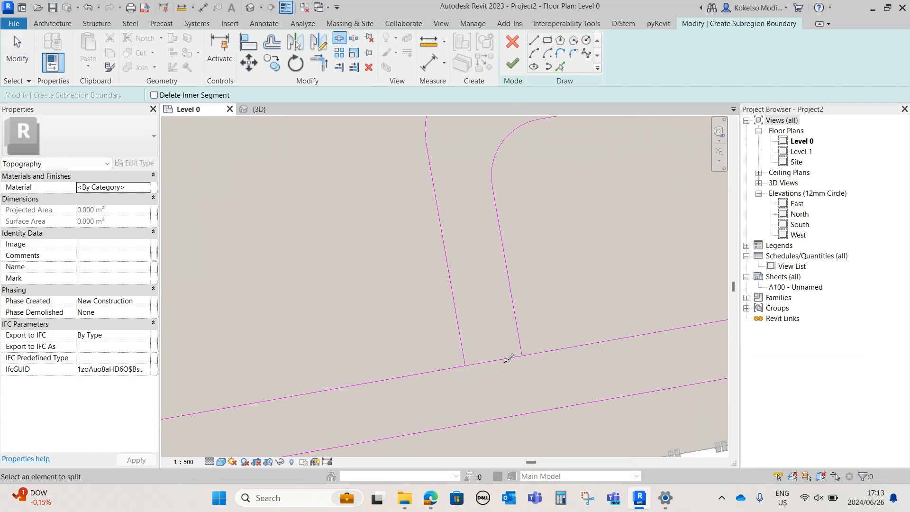
pyautogui.press('Escape')
pyautogui.click(496, 360)
pyautogui.click(370, 69)
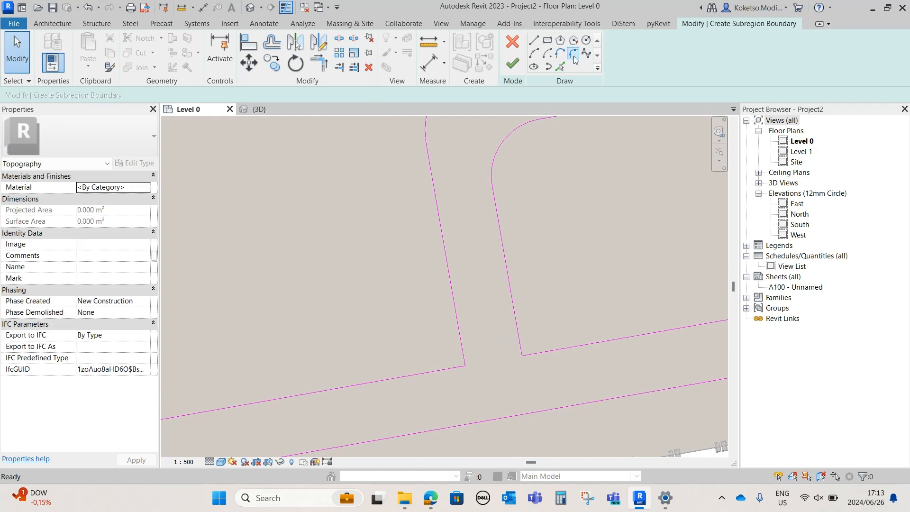
# Fillet both corners where the branch road joins the main road with a 5000 mm radius
pyautogui.click(572, 61)
pyautogui.click(43, 95)
pyautogui.click(462, 350)
pyautogui.click(451, 369)
pyautogui.click(522, 337)
pyautogui.click(542, 352)
pyautogui.scroll(-1, 528, 355)
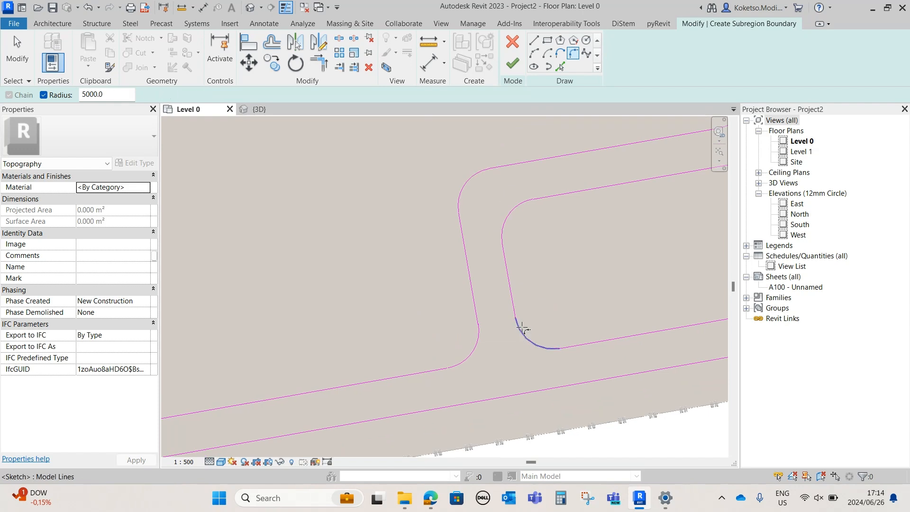
pyautogui.press('Escape')
# Finish the subregion sketch and assign the Gravel material from the AEC material library to the road
pyautogui.click(512, 64)
pyautogui.scroll(-3, 459, 260)
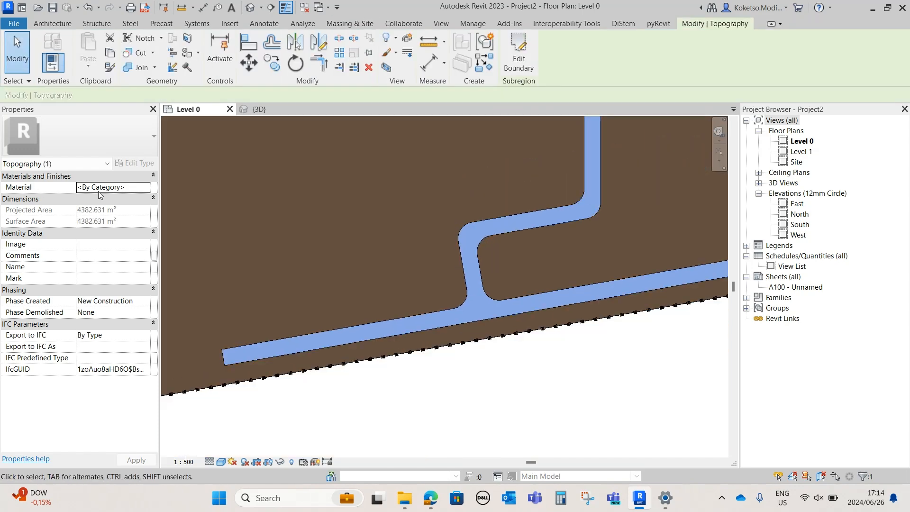
pyautogui.click(147, 187)
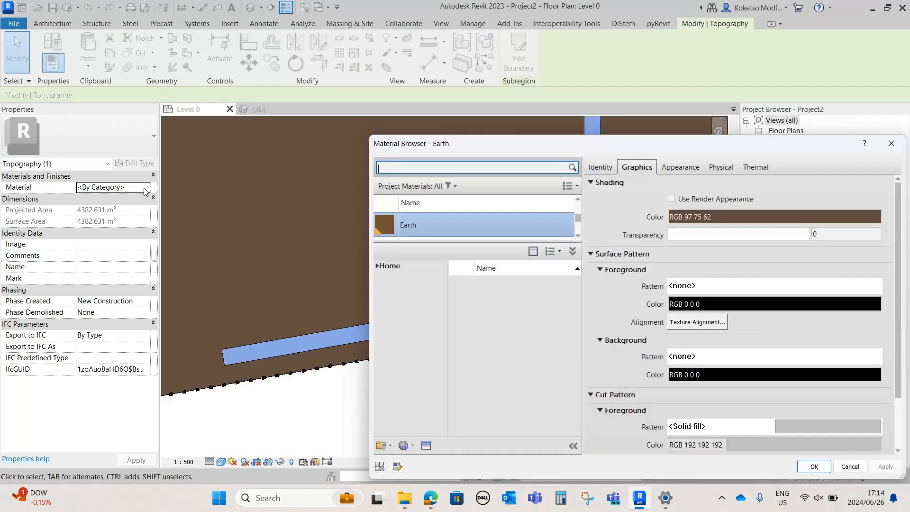
pyautogui.write('gravel')
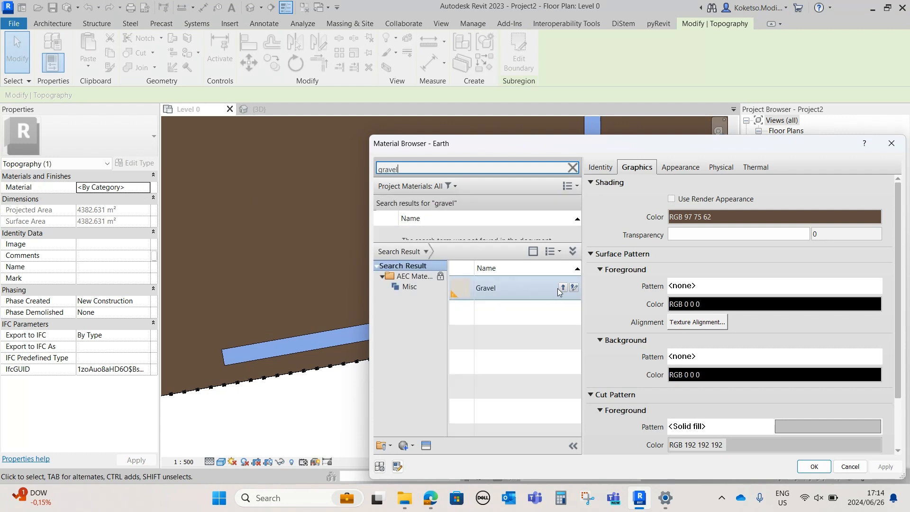
pyautogui.click(564, 288)
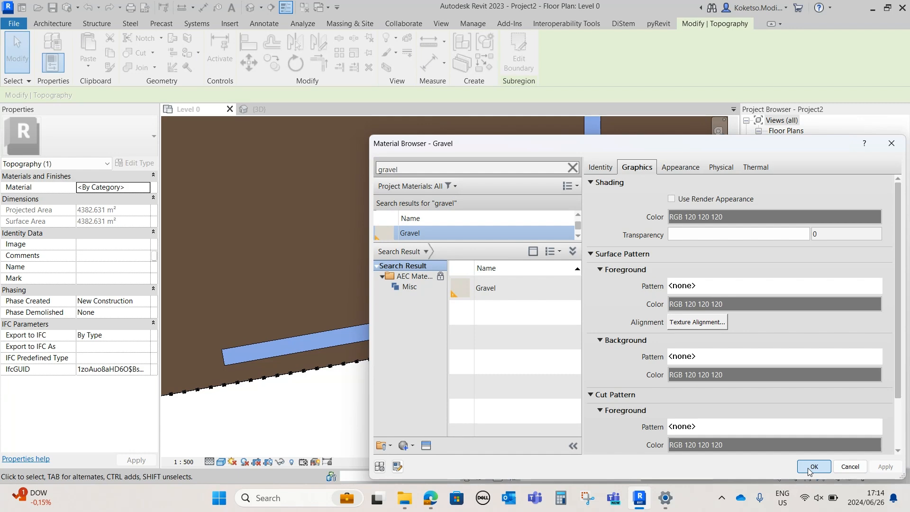
pyautogui.click(814, 466)
pyautogui.press('Escape')
# Examine the road subregion in the 3D view and in the Level 0 floor plan
pyautogui.click(258, 109)
pyautogui.keyDown('shift'); pyautogui.moveTo(426, 291); pyautogui.dragTo(578, 278, button='middle'); pyautogui.keyUp('shift')
pyautogui.scroll(3, 579, 278)
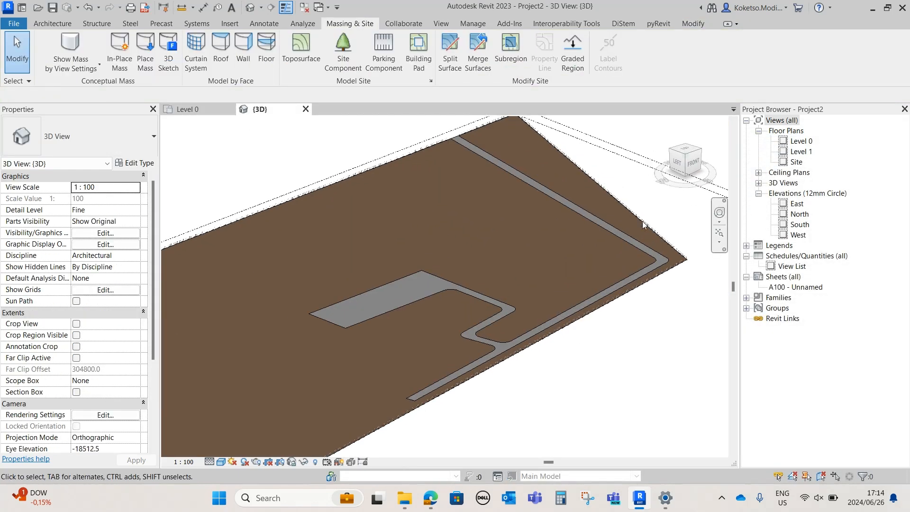
pyautogui.click(185, 110)
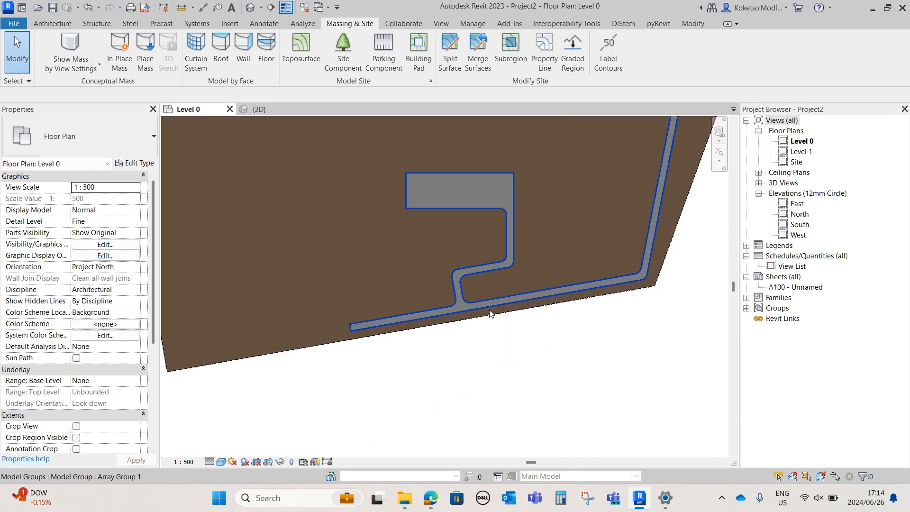
pyautogui.scroll(-4, 445, 226)
pyautogui.scroll(2, 396, 194)
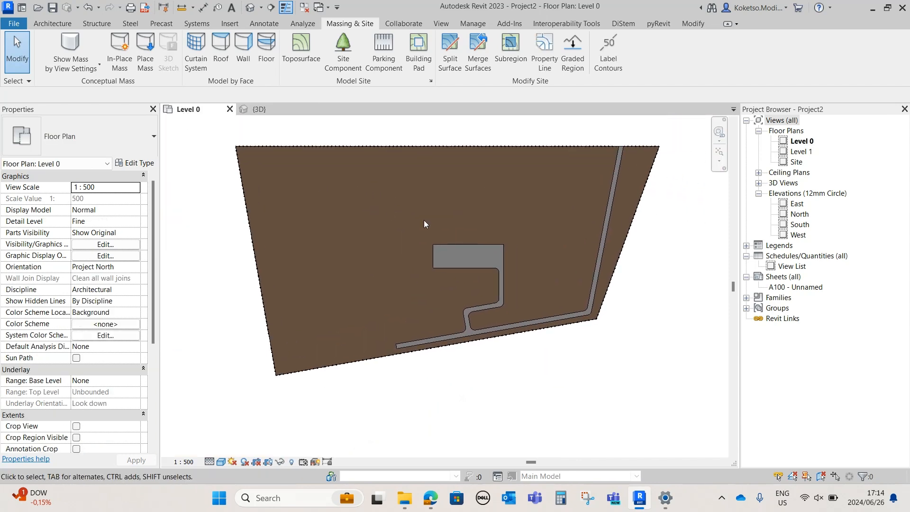
# Load the ホームヤードルーフ カーヤードスタイル carport family from the Downloads folder
pyautogui.scroll(5, 462, 254)
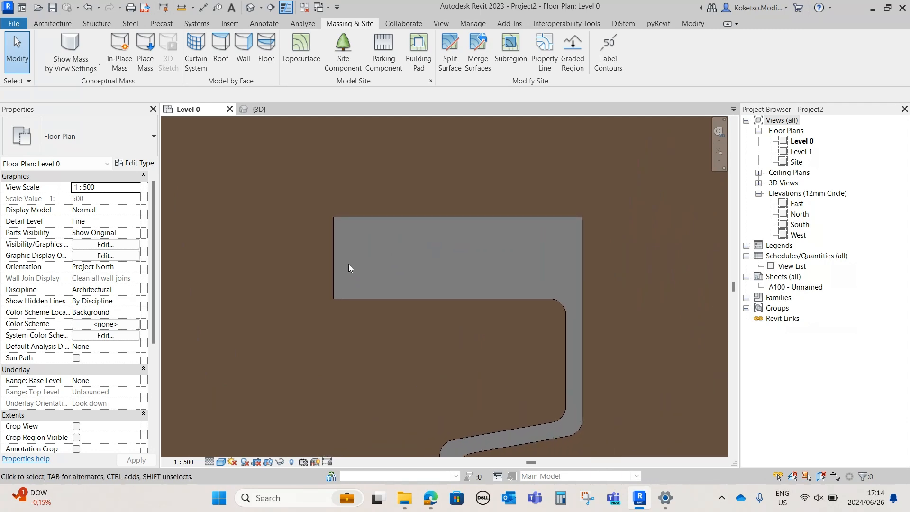
pyautogui.click(51, 23)
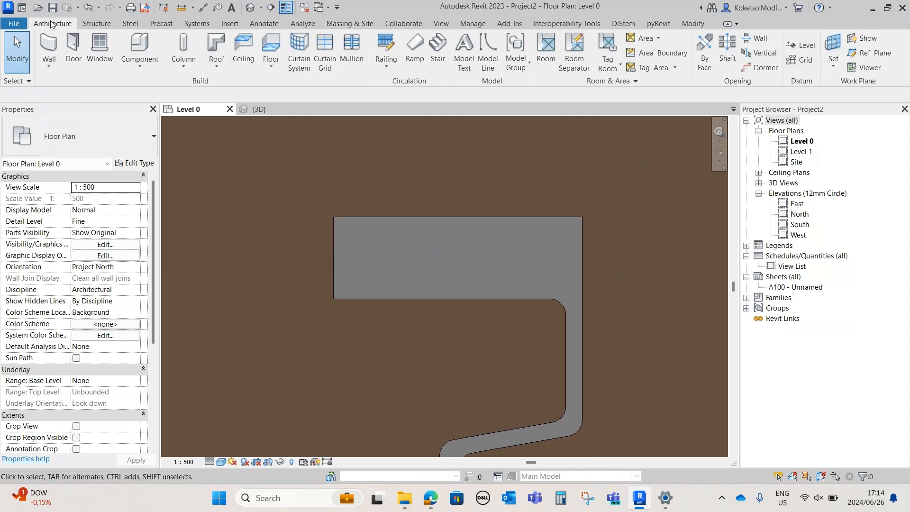
pyautogui.click(230, 24)
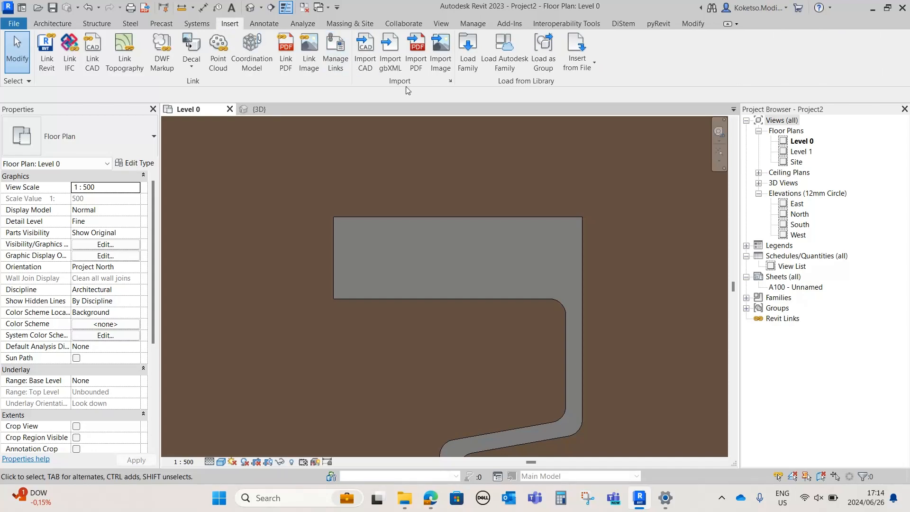
pyautogui.click(468, 63)
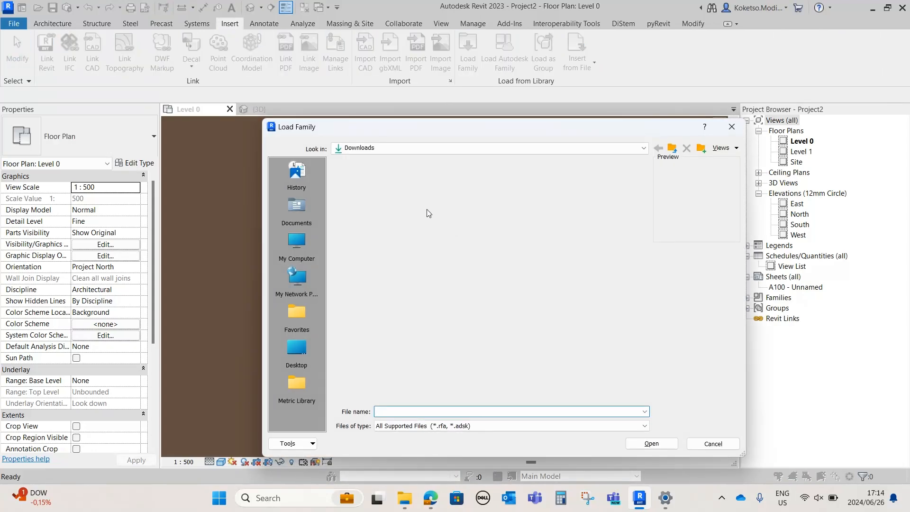
pyautogui.moveTo(643, 189); pyautogui.dragTo(646, 215)
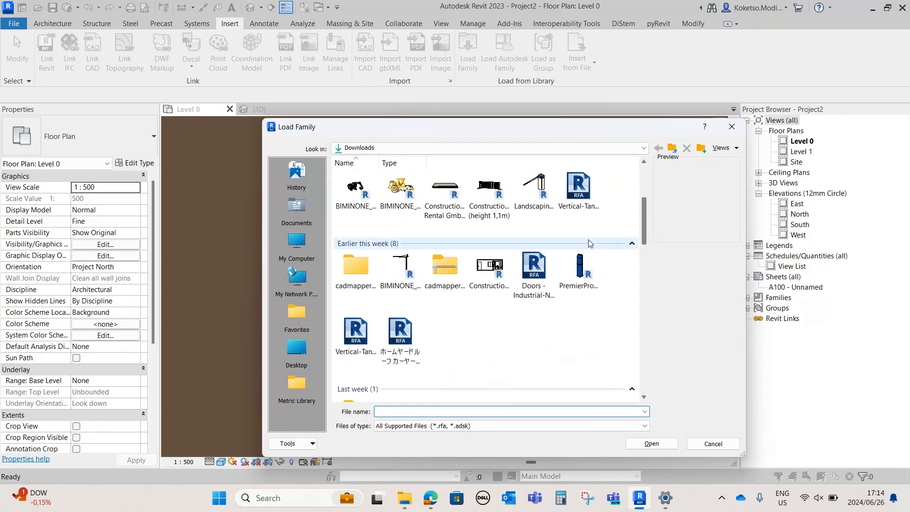
pyautogui.click(400, 334)
pyautogui.click(653, 447)
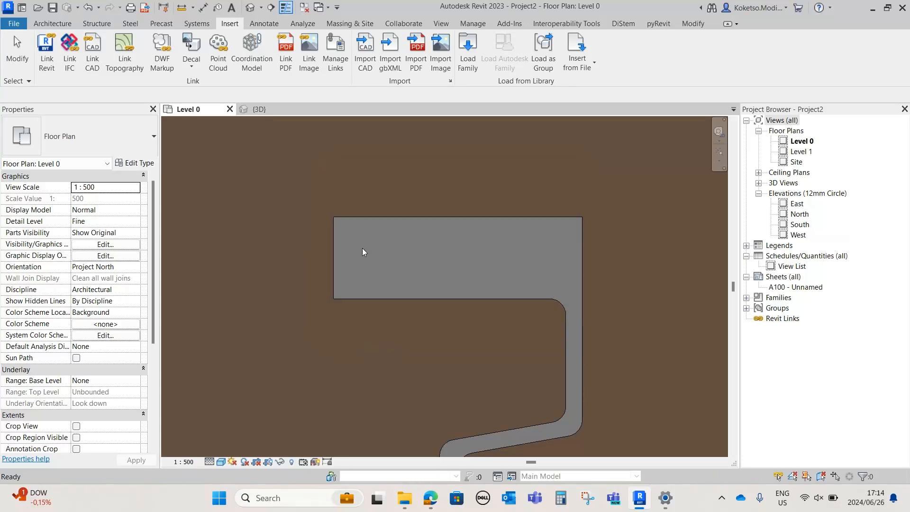
# Place two carports side by side along the lower-left edge of the gravel parking area in the Level 0 plan
pyautogui.scroll(1, 362, 252)
pyautogui.click(52, 23)
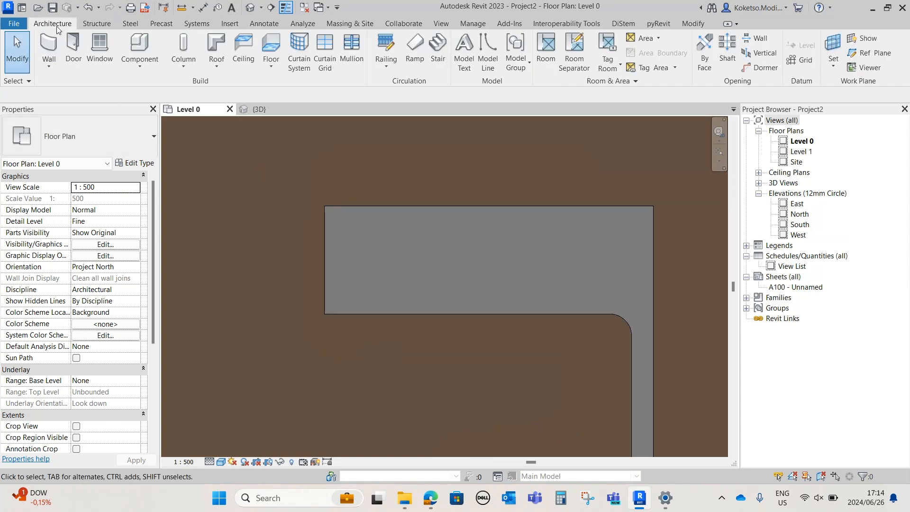
pyautogui.scroll(2, 360, 297)
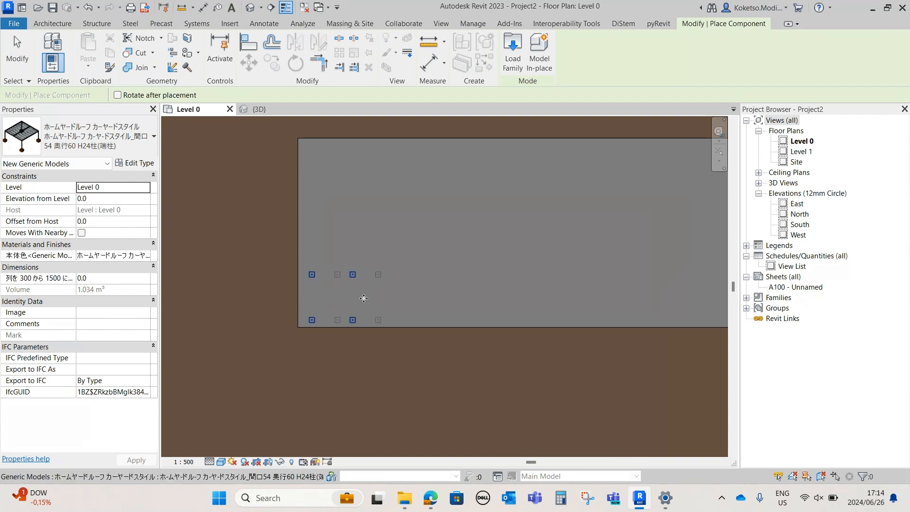
pyautogui.scroll(1, 382, 298)
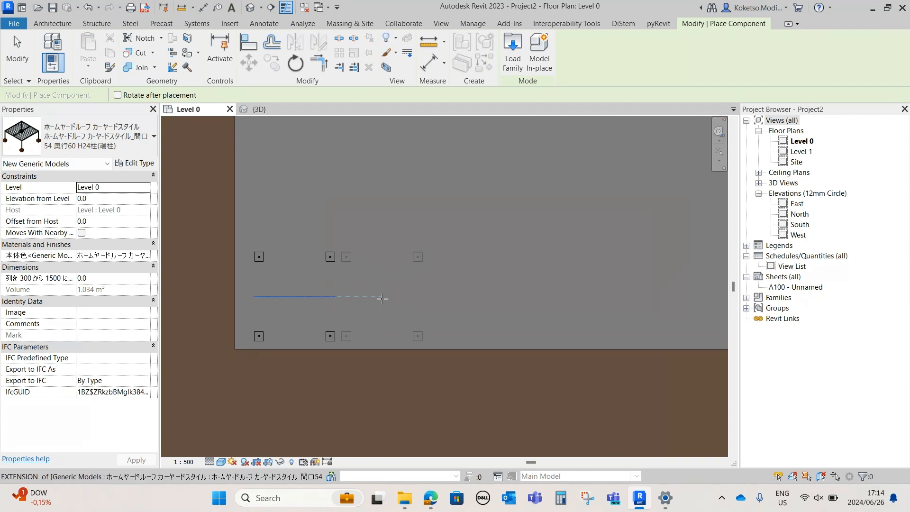
pyautogui.click(379, 299)
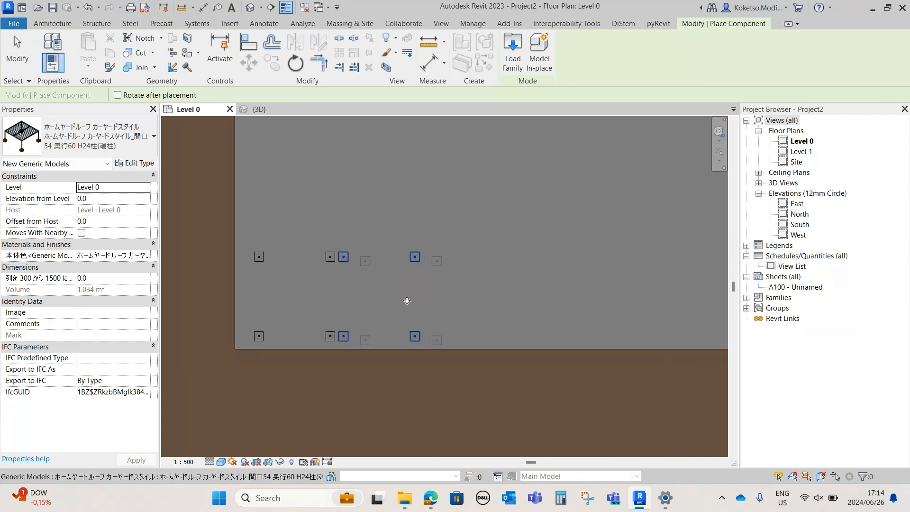
pyautogui.press('Escape')
# Mirror a copy of the first carport about the second carport's centre axis to add a third
pyautogui.click(329, 261)
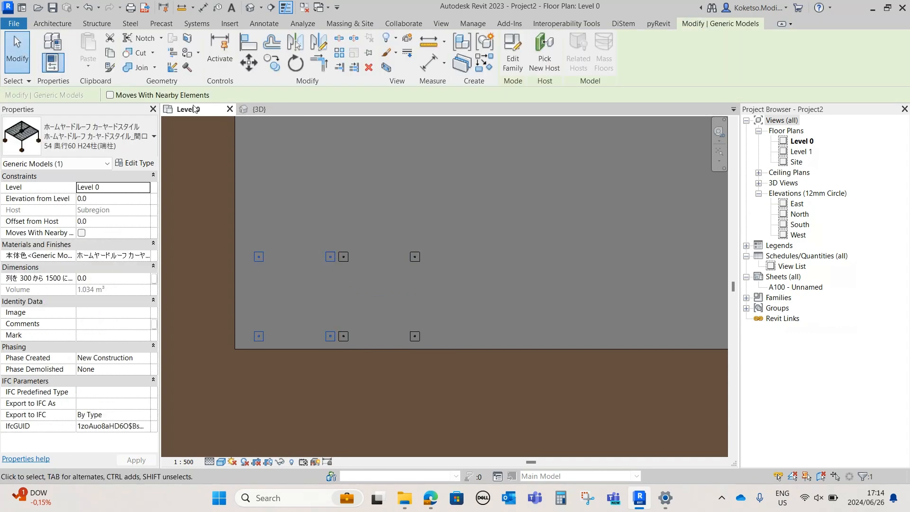
pyautogui.click(298, 45)
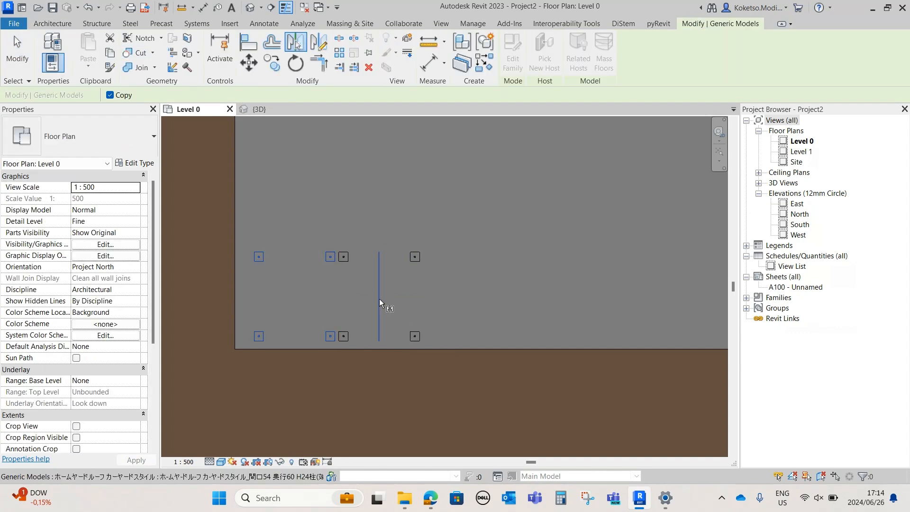
pyautogui.click(379, 300)
pyautogui.press('Escape')
# Mirror copies of the first two carports about the third carport's centre axis to extend the row to five
pyautogui.click(333, 258)
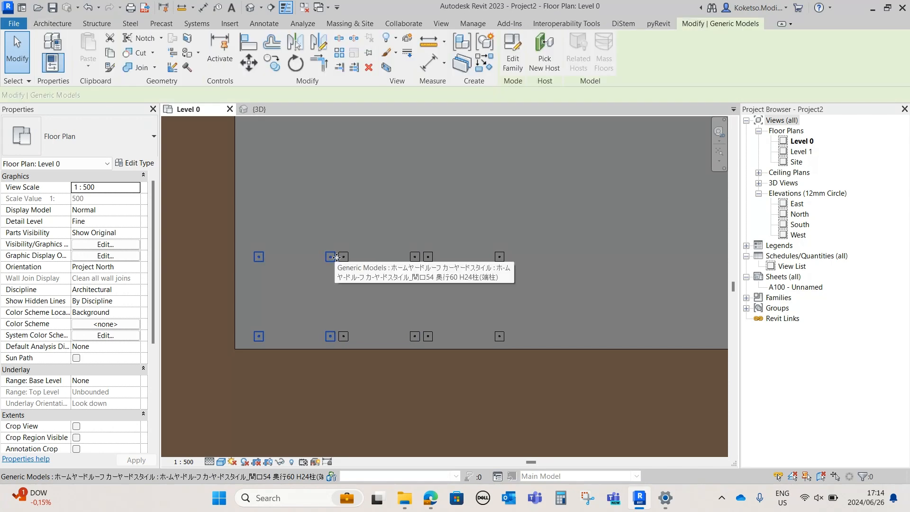
pyautogui.keyDown('ctrl'); pyautogui.click(345, 256); pyautogui.keyUp('ctrl')
pyautogui.scroll(-1, 404, 327)
pyautogui.scroll(1, 404, 327)
pyautogui.moveTo(404, 327); pyautogui.dragTo(346, 318, button='middle')
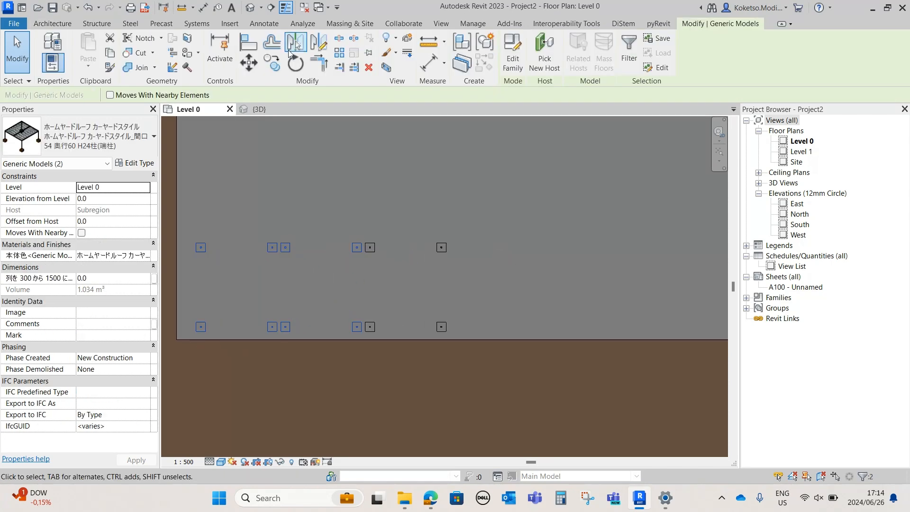
pyautogui.click(290, 51)
pyautogui.click(408, 267)
pyautogui.scroll(-1, 426, 297)
pyautogui.moveTo(426, 297); pyautogui.dragTo(366, 286, button='middle')
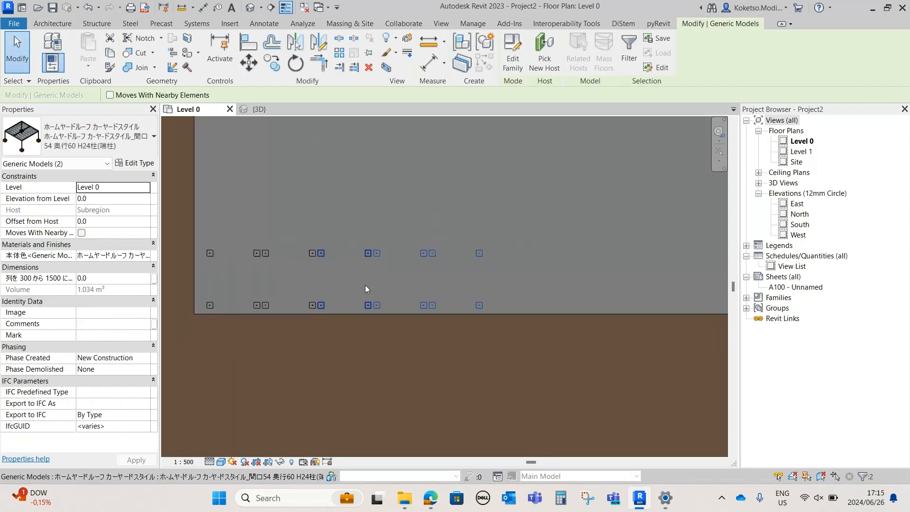
pyautogui.press('Escape')
# Mirror copies of the first four carports about the fifth carport's centre axis to extend the row to nine
pyautogui.click(374, 252)
pyautogui.keyDown('ctrl'); pyautogui.click(364, 252); pyautogui.keyUp('ctrl')
pyautogui.scroll(1, 385, 287)
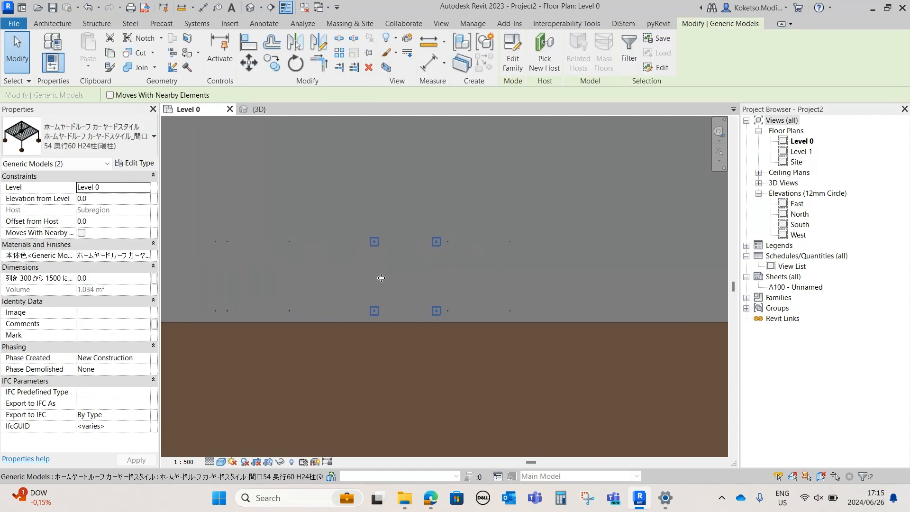
pyautogui.keyDown('ctrl'); pyautogui.click(273, 241); pyautogui.keyUp('ctrl')
pyautogui.moveTo(274, 240); pyautogui.dragTo(355, 255, button='middle')
pyautogui.keyDown('ctrl'); pyautogui.click(287, 258); pyautogui.keyUp('ctrl')
pyautogui.click(295, 46)
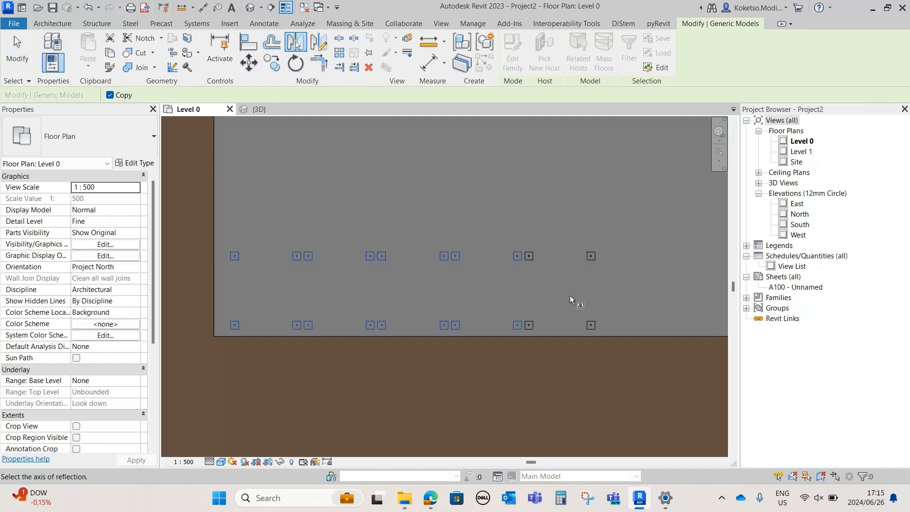
pyautogui.scroll(-2, 379, 332)
pyautogui.click(470, 318)
pyautogui.scroll(2, 471, 318)
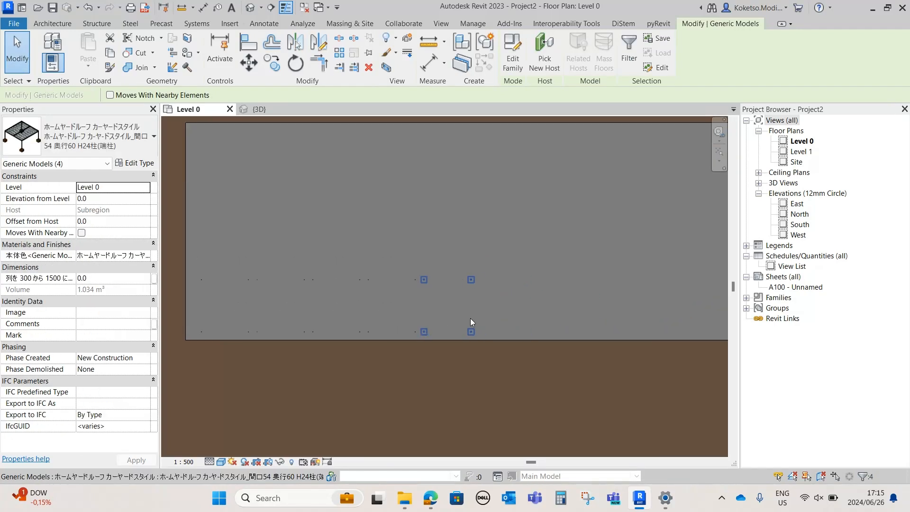
# Try to mirror the carport two bays before the last about the last carport's centre axis, and undo it
pyautogui.moveTo(513, 318); pyautogui.dragTo(386, 286, button='middle')
pyautogui.click(397, 337)
pyautogui.click(363, 246)
pyautogui.click(450, 249)
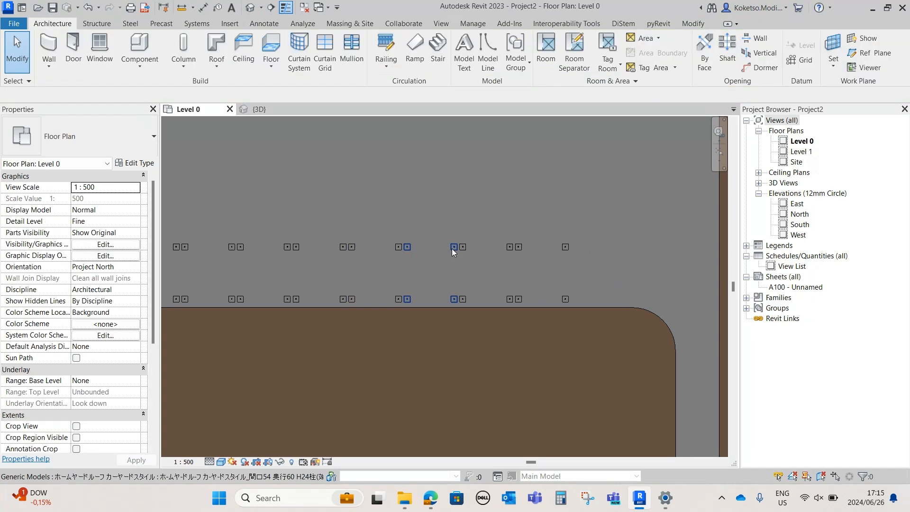
pyautogui.click(297, 47)
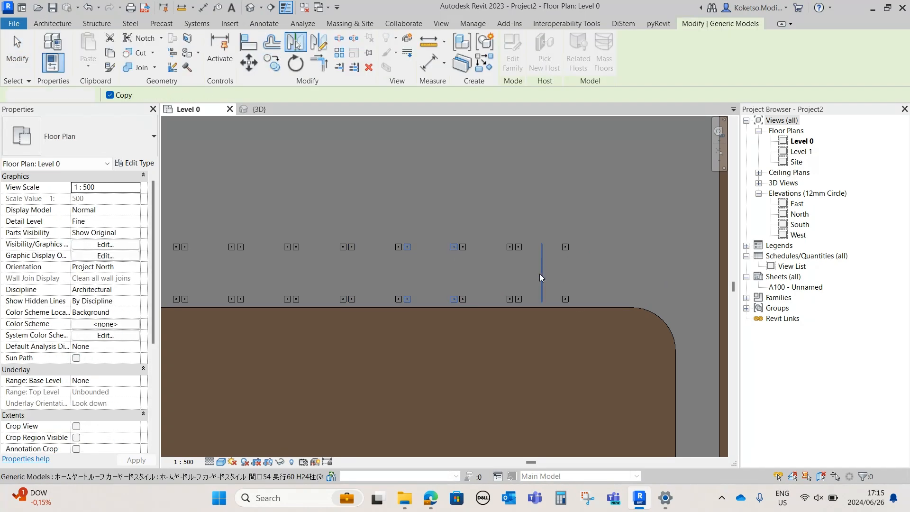
pyautogui.click(542, 280)
pyautogui.click(630, 249)
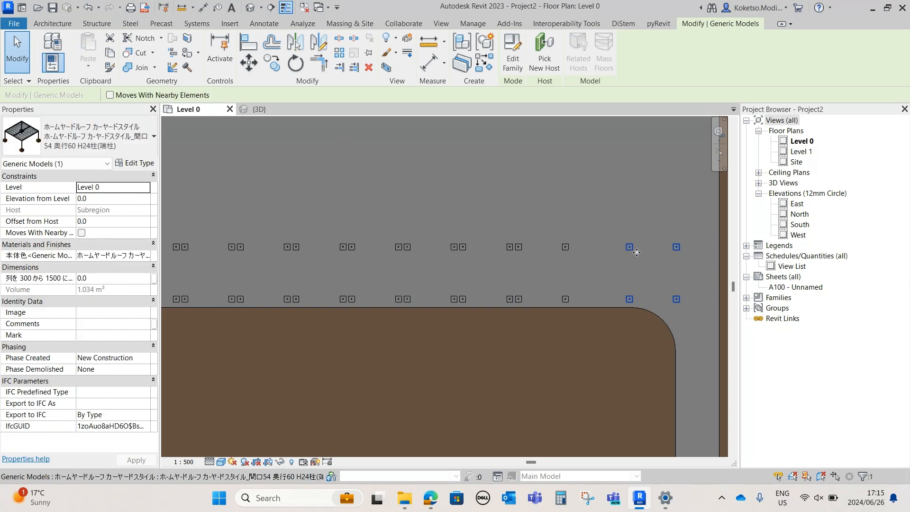
pyautogui.hotkey('ctrl', 'z')
# Mirror a copy of the second-to-last carport about the last carport's centre axis to complete a row of ten
pyautogui.click(507, 251)
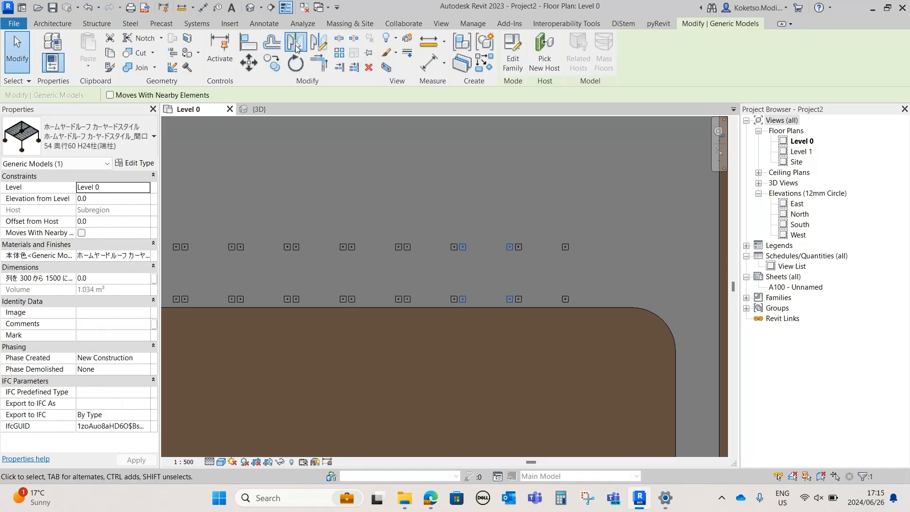
pyautogui.click(295, 43)
pyautogui.click(544, 264)
pyautogui.click(593, 301)
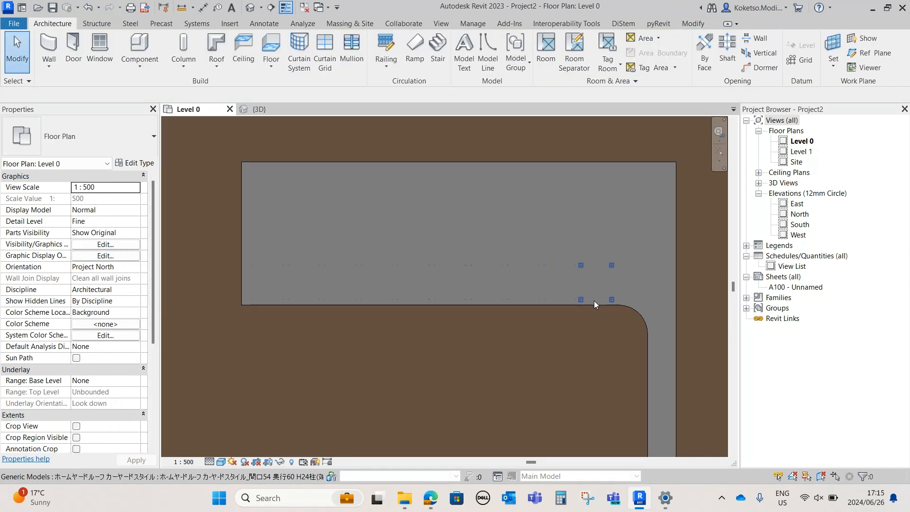
# Select all ten carports in the 3D view and copy the row to the parking area's upper edge in the Level 0 plan
pyautogui.click(259, 109)
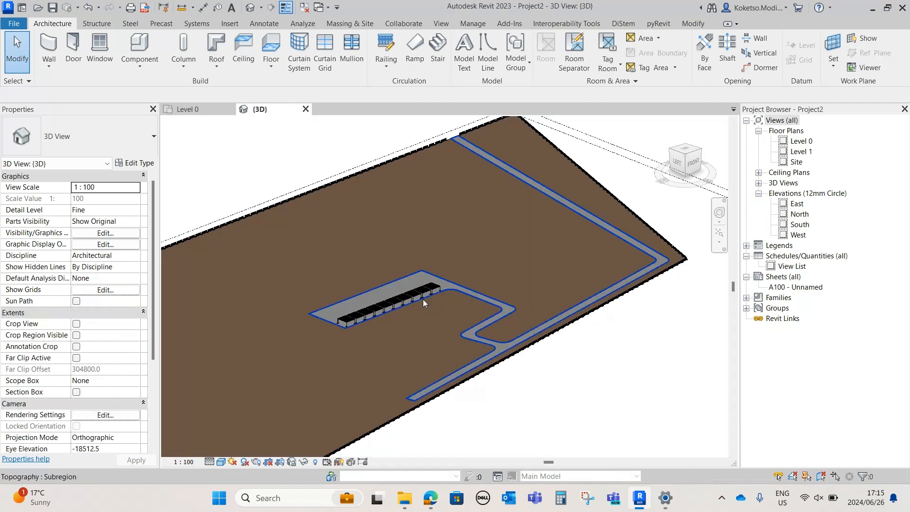
pyautogui.scroll(5, 451, 274)
pyautogui.click(462, 277)
pyautogui.keyDown('shift'); pyautogui.moveTo(442, 371); pyautogui.dragTo(568, 256, button='middle'); pyautogui.keyUp('shift')
pyautogui.keyDown('ctrl'); pyautogui.click(564, 205); pyautogui.keyUp('ctrl')
pyautogui.keyDown('ctrl'); pyautogui.click(515, 236); pyautogui.keyUp('ctrl')
pyautogui.keyDown('ctrl'); pyautogui.click(475, 260); pyautogui.keyUp('ctrl')
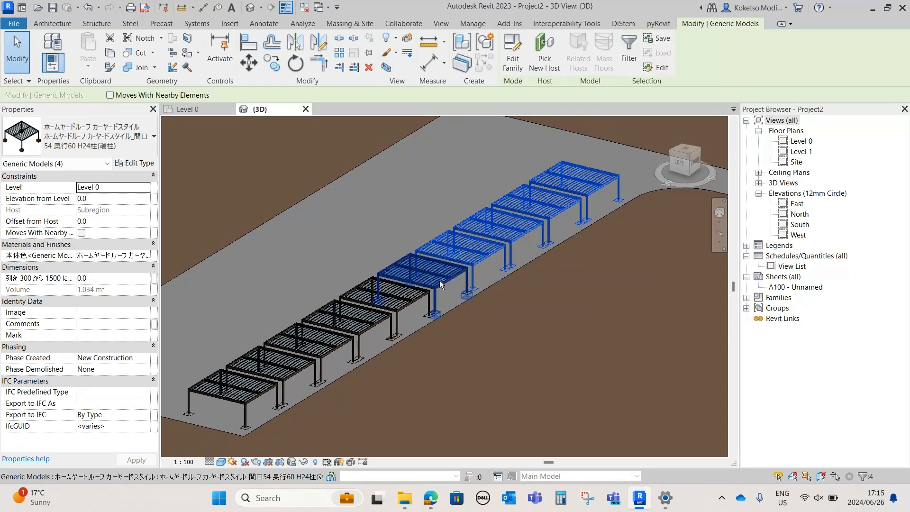
pyautogui.keyDown('ctrl'); pyautogui.click(440, 280); pyautogui.keyUp('ctrl')
pyautogui.keyDown('ctrl'); pyautogui.click(402, 303); pyautogui.keyUp('ctrl')
pyautogui.keyDown('ctrl'); pyautogui.click(365, 321); pyautogui.keyUp('ctrl')
pyautogui.keyDown('ctrl'); pyautogui.click(323, 351); pyautogui.keyUp('ctrl')
pyautogui.keyDown('ctrl'); pyautogui.click(275, 374); pyautogui.keyUp('ctrl')
pyautogui.click(203, 109)
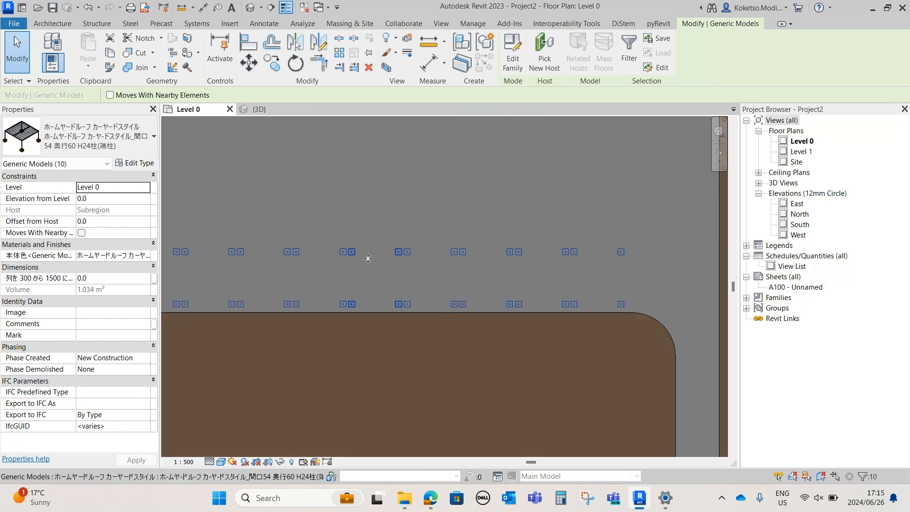
pyautogui.scroll(-2, 393, 222)
pyautogui.click(271, 60)
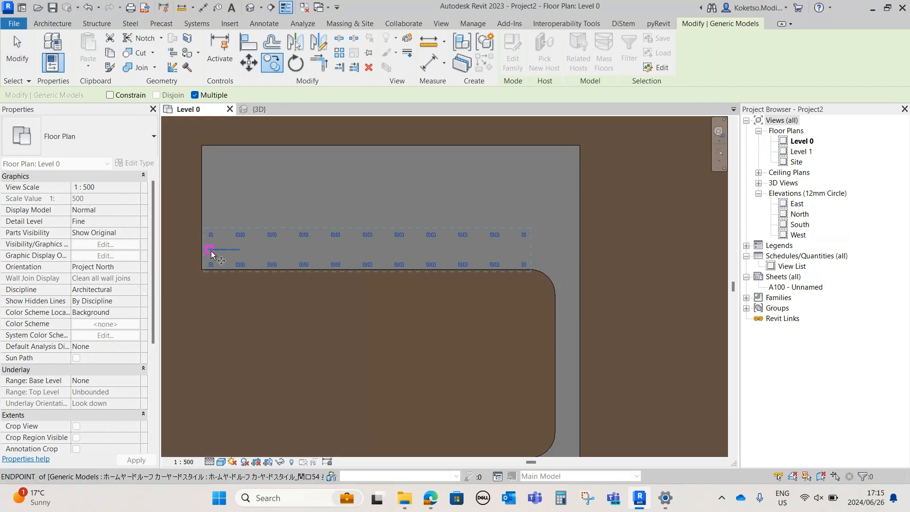
pyautogui.click(211, 234)
pyautogui.click(211, 170)
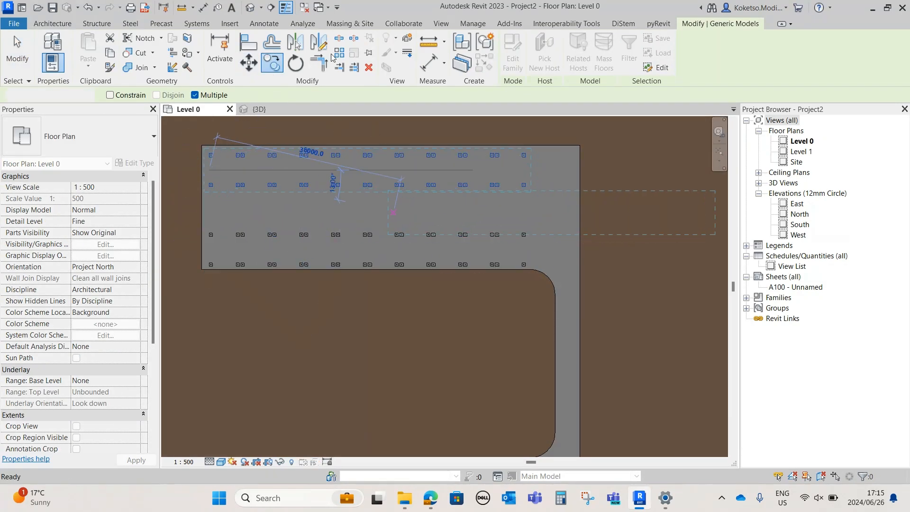
pyautogui.press('Escape')
pyautogui.press('Escape')
# Examine the two carport rows in the 3D view and the overall site layout in the Level 0 plan
pyautogui.click(260, 110)
pyautogui.scroll(-2, 550, 291)
pyautogui.keyDown('shift'); pyautogui.moveTo(550, 291); pyautogui.dragTo(534, 278, button='middle'); pyautogui.keyUp('shift')
pyautogui.scroll(1, 537, 251)
pyautogui.scroll(-5, 538, 248)
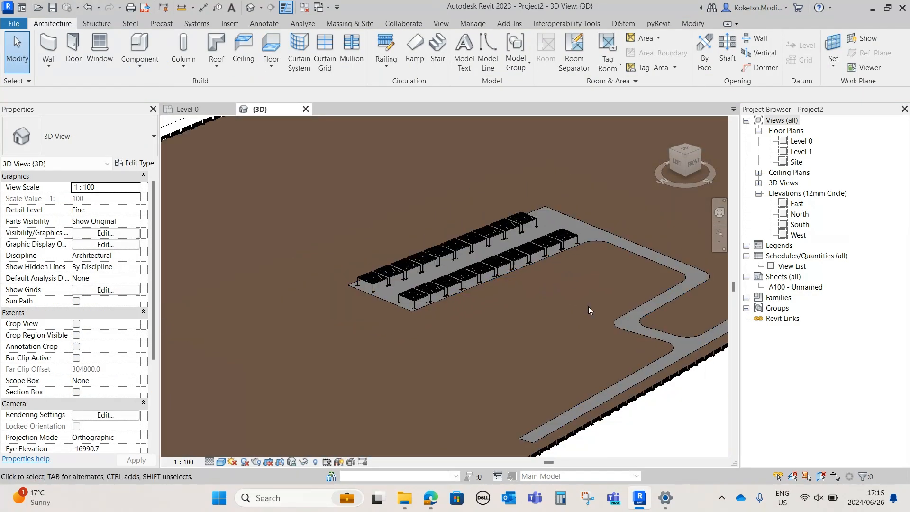
pyautogui.click(187, 109)
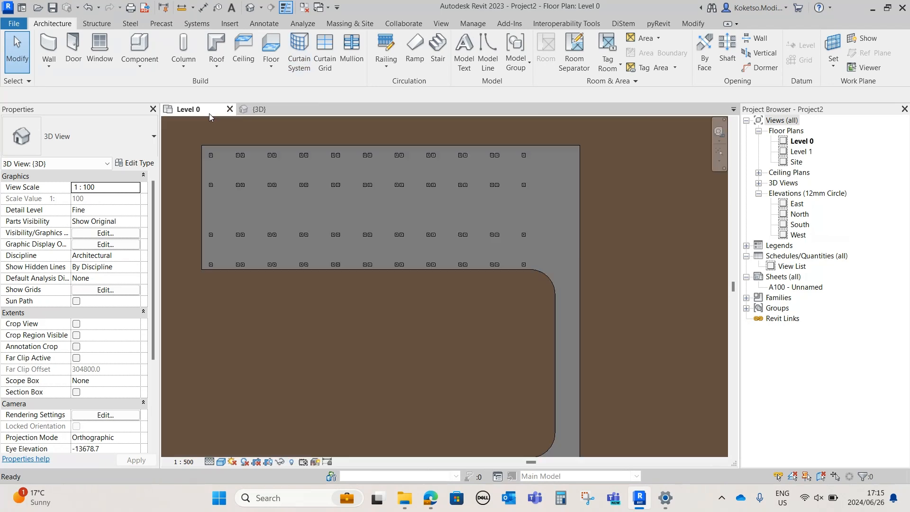
pyautogui.scroll(-2, 441, 331)
pyautogui.scroll(-3, 400, 270)
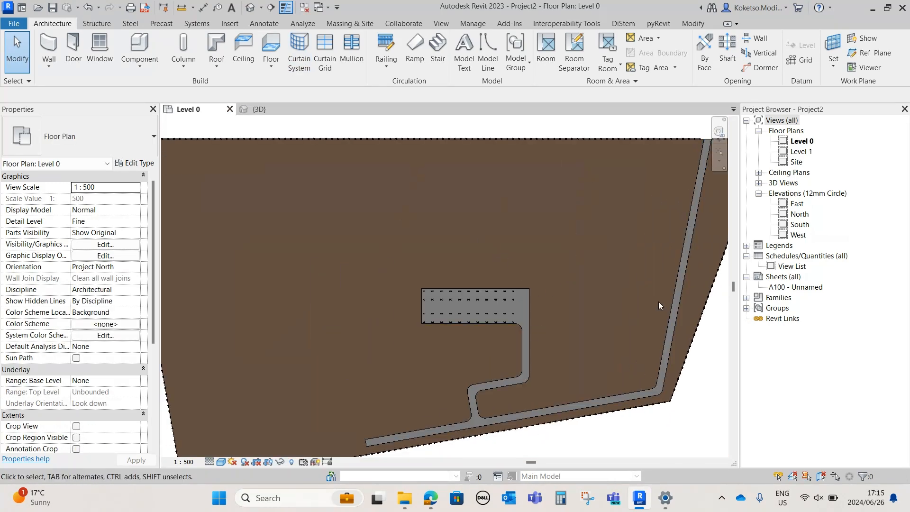
pyautogui.scroll(1, 534, 273)
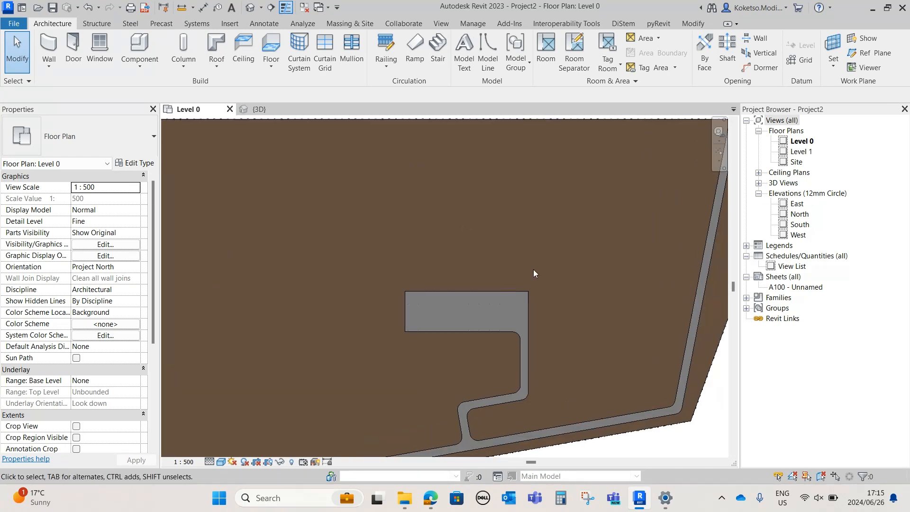
pyautogui.scroll(1, 526, 209)
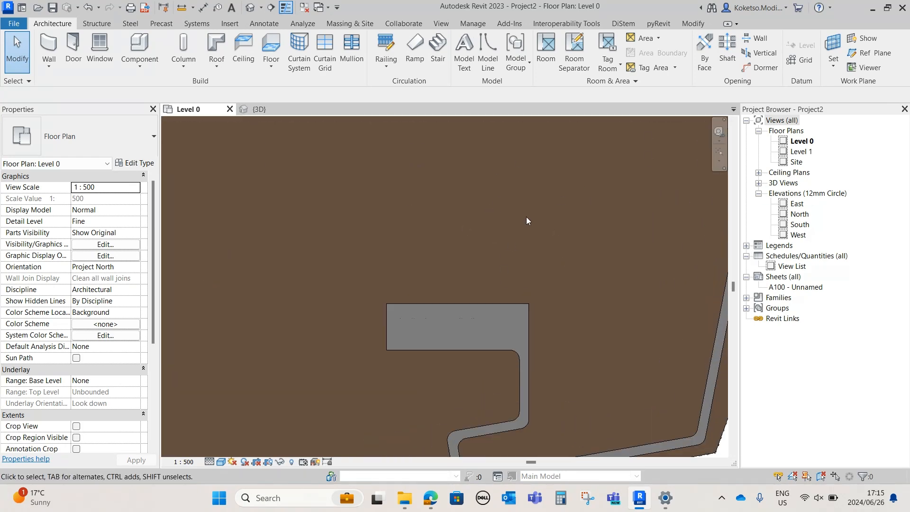
pyautogui.moveTo(526, 214); pyautogui.dragTo(504, 241, button='middle')
pyautogui.scroll(2, 498, 313)
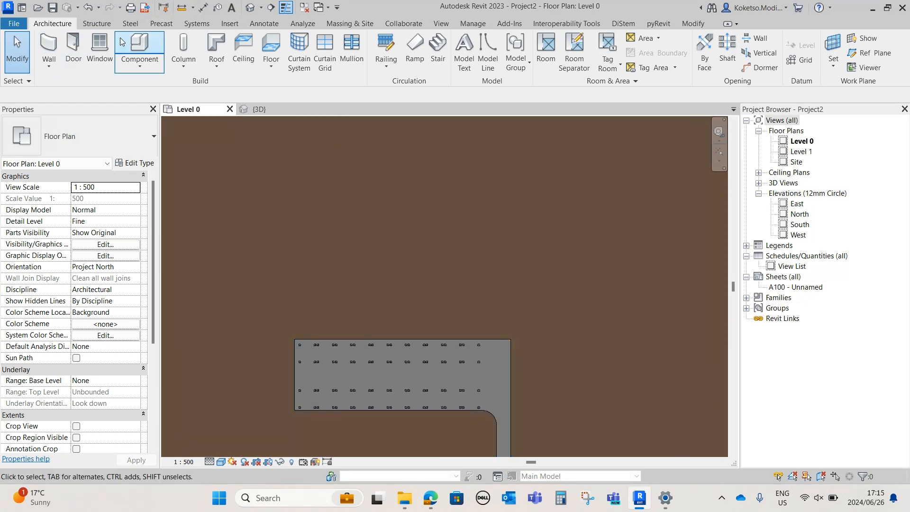
pyautogui.click(358, 27)
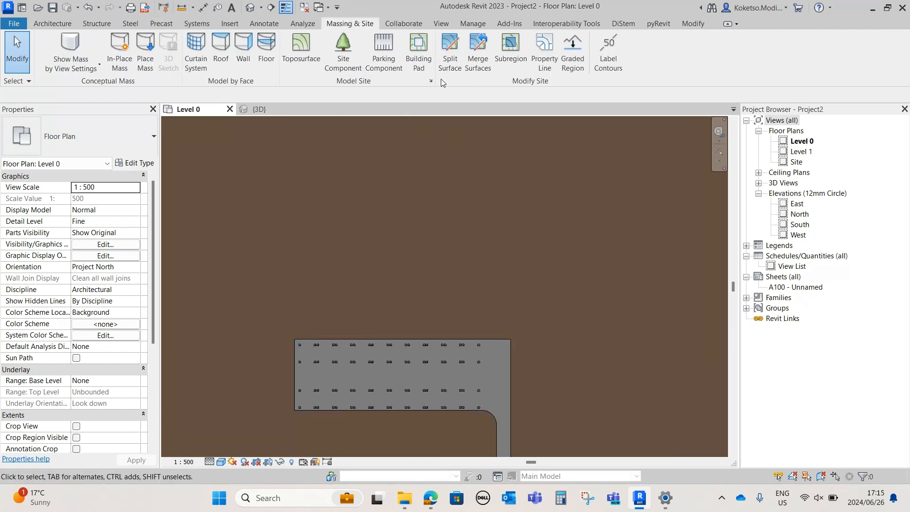
pyautogui.click(510, 50)
pyautogui.scroll(1, 508, 338)
pyautogui.scroll(-1, 511, 341)
pyautogui.click(511, 340)
pyautogui.moveTo(512, 212); pyautogui.dragTo(517, 254, button='middle')
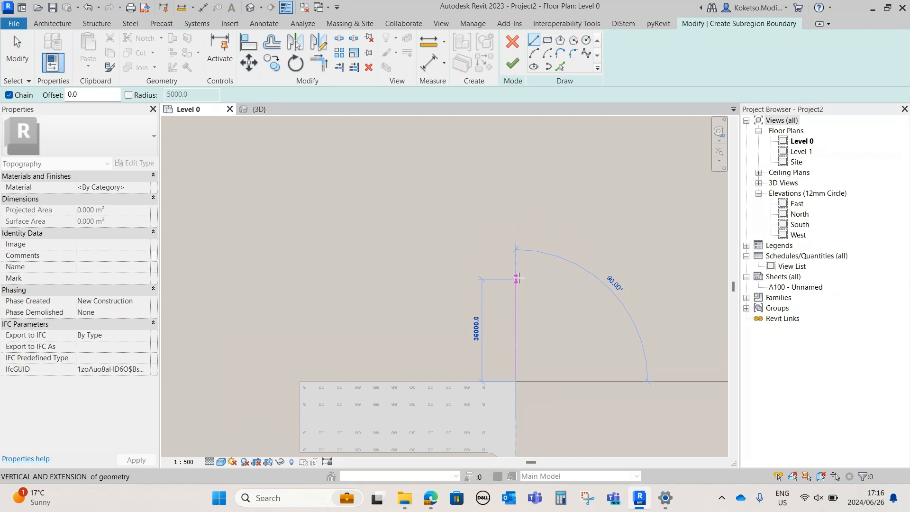
pyautogui.click(516, 273)
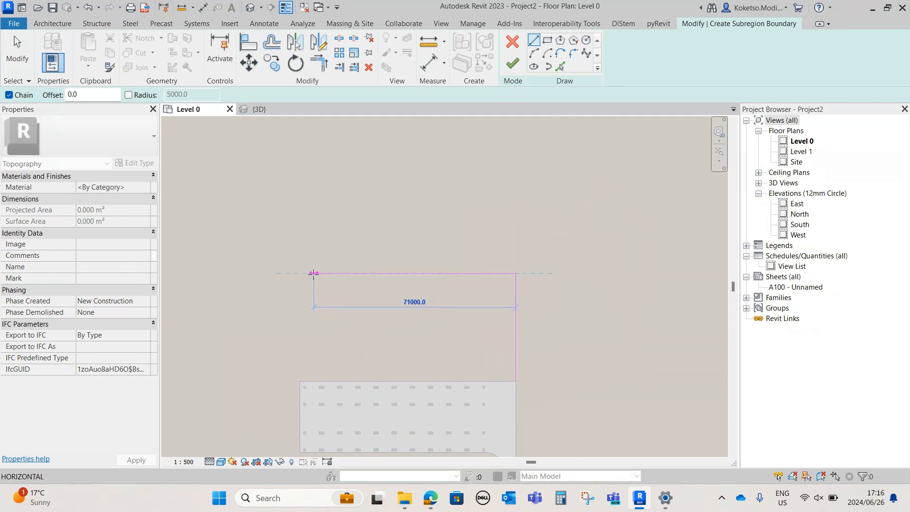
pyautogui.press('Escape')
pyautogui.press('Escape')
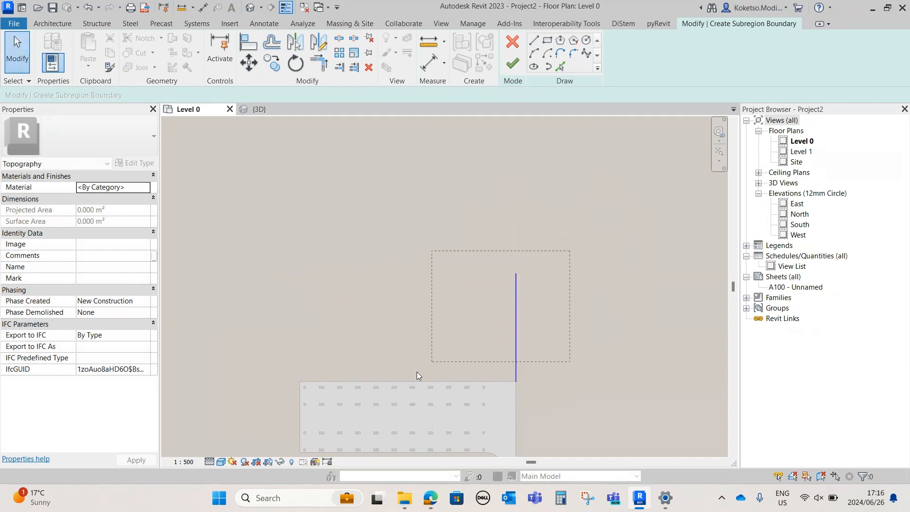
pyautogui.click(368, 68)
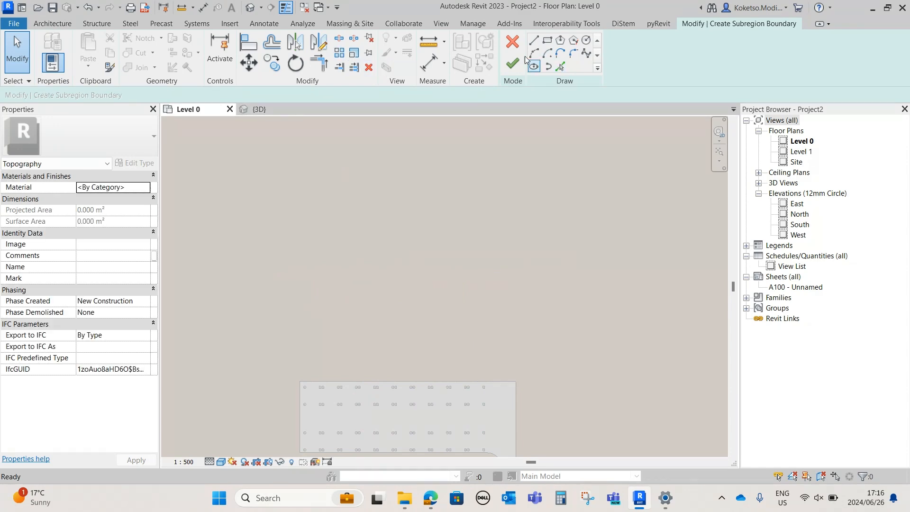
pyautogui.click(482, 256)
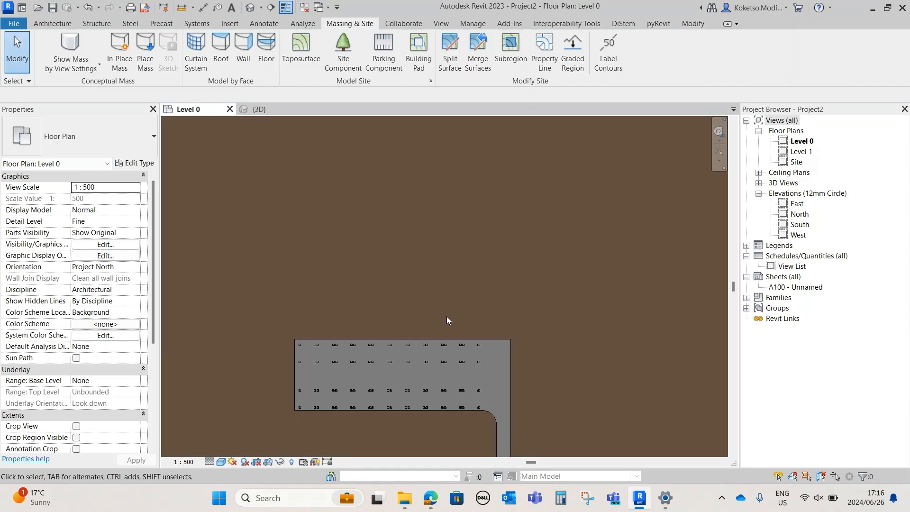
# Draw a vertical grid line in the open ground above the left part of the parking area
pyautogui.scroll(-1, 444, 331)
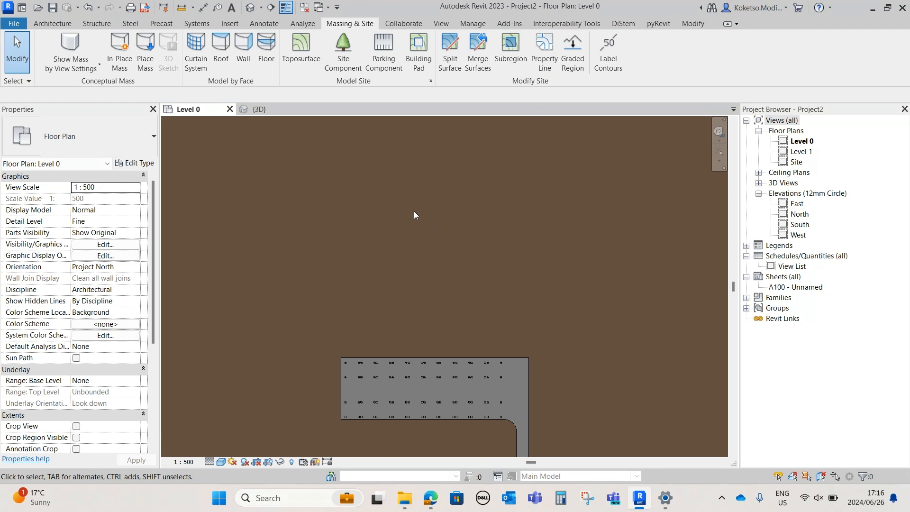
pyautogui.click(43, 26)
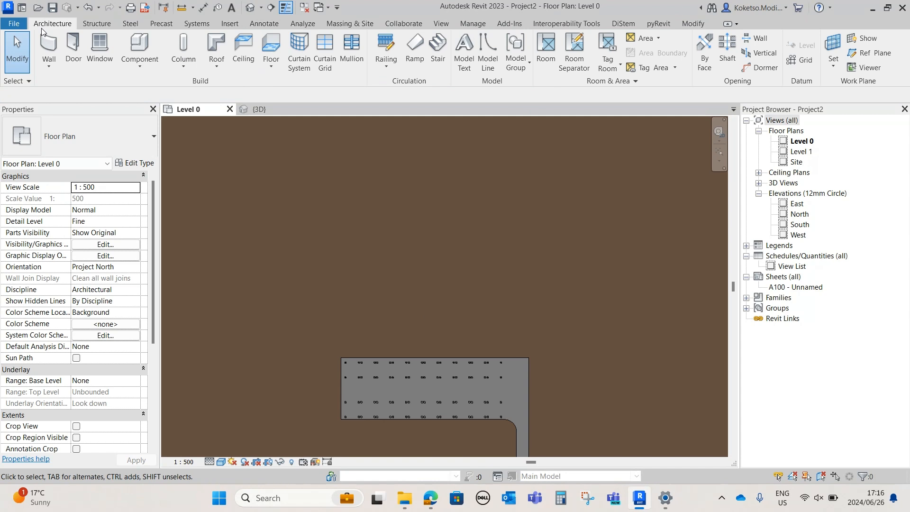
pyautogui.scroll(1, 451, 325)
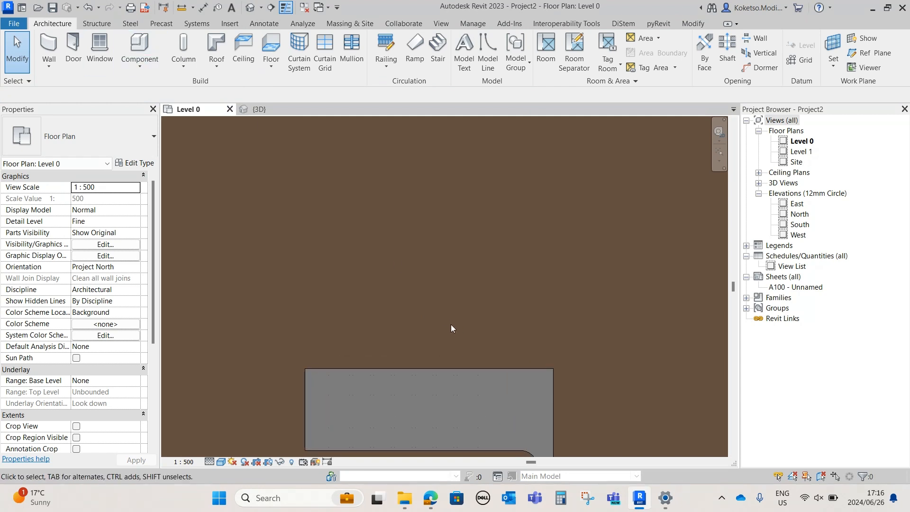
pyautogui.scroll(-1, 442, 333)
pyautogui.moveTo(459, 309); pyautogui.dragTo(458, 326, button='middle')
pyautogui.scroll(3, 420, 368)
pyautogui.moveTo(420, 365); pyautogui.dragTo(436, 313, button='middle')
pyautogui.scroll(-3, 409, 314)
pyautogui.scroll(1, 386, 349)
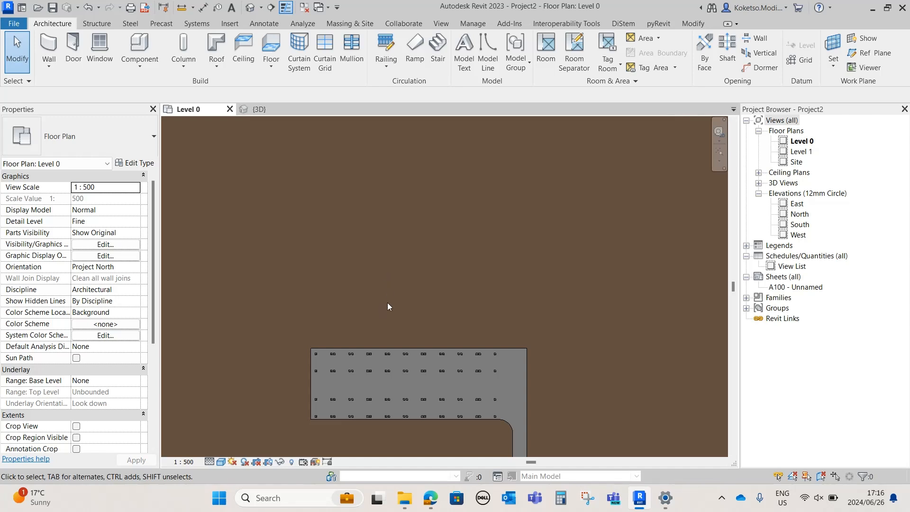
pyautogui.scroll(1, 373, 334)
pyautogui.moveTo(370, 338); pyautogui.dragTo(390, 317, button='middle')
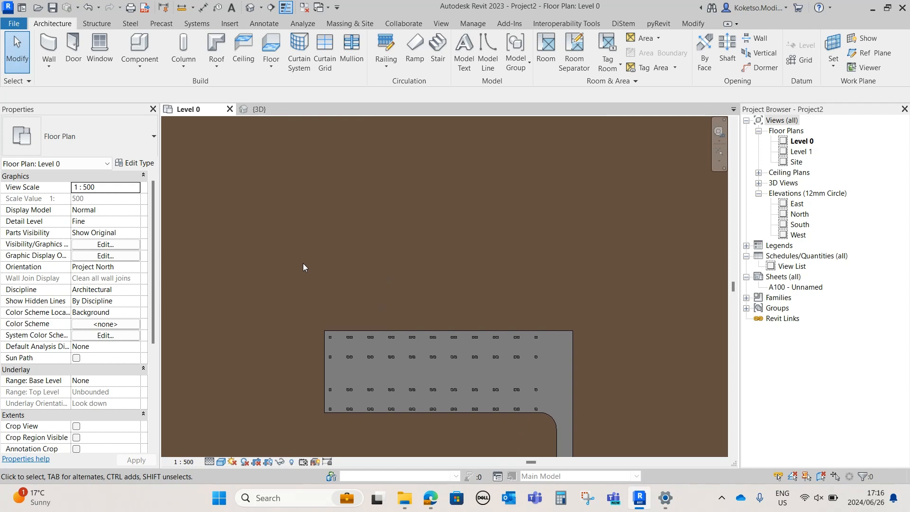
pyautogui.moveTo(484, 271); pyautogui.dragTo(466, 284, button='middle')
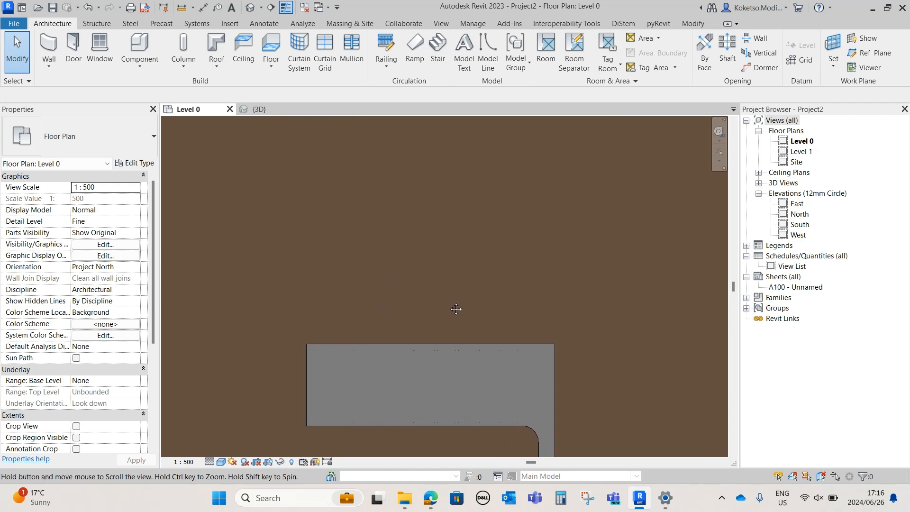
pyautogui.click(806, 60)
pyautogui.moveTo(390, 272); pyautogui.dragTo(372, 291, button='middle')
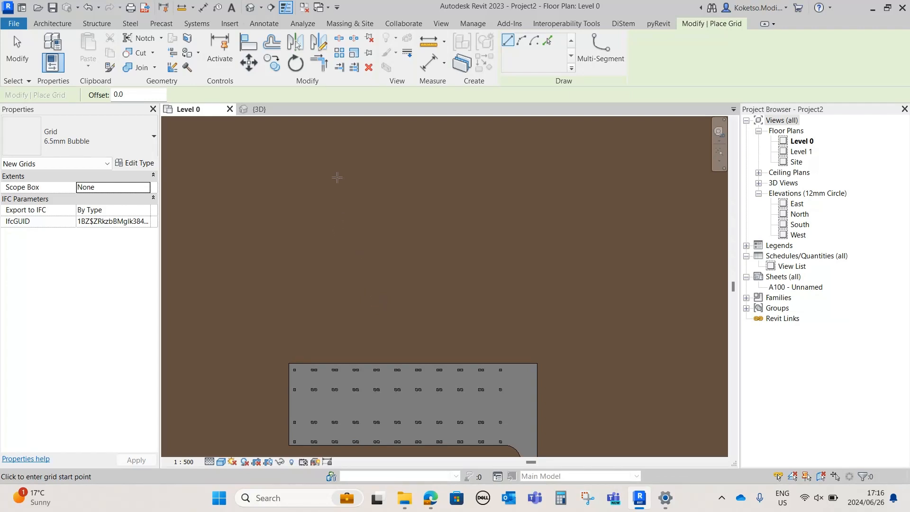
pyautogui.click(333, 171)
pyautogui.click(333, 341)
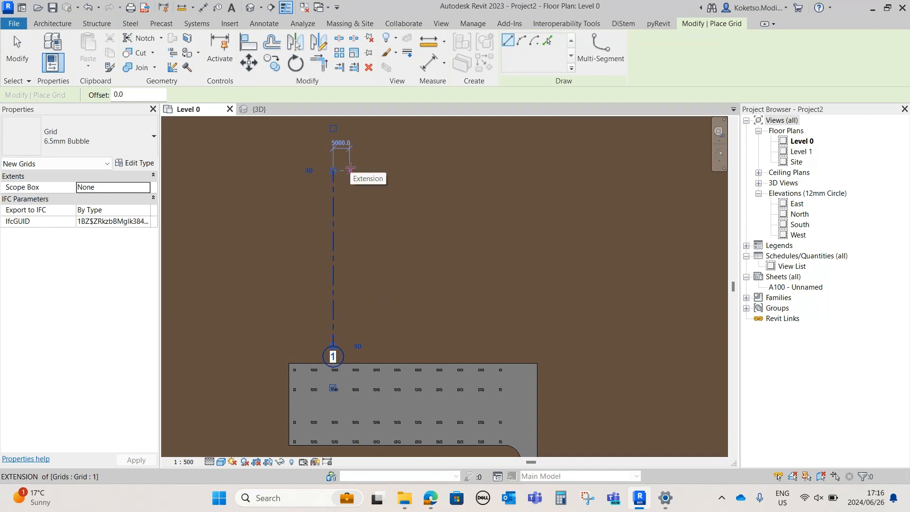
# Add four more vertical grid lines to the right by picking each previous line with a 3000 mm offset
pyautogui.click(547, 40)
pyautogui.doubleClick(115, 94)
pyautogui.write('2000')
pyautogui.press('Return')
pyautogui.click(339, 223)
pyautogui.click(347, 220)
pyautogui.click(357, 220)
pyautogui.click(366, 221)
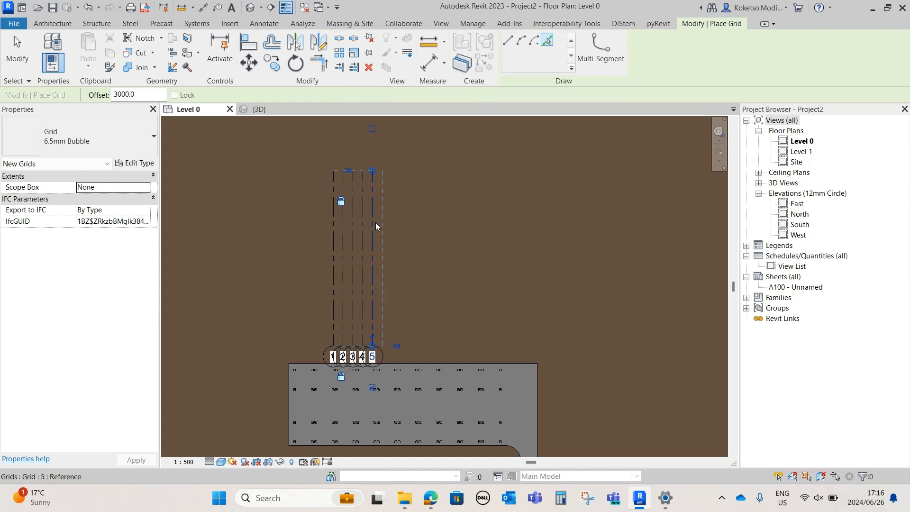
pyautogui.press('Escape')
pyautogui.press('Escape')
# Add a sixth vertical grid line offset 3000 mm to the right of the fifth
pyautogui.moveTo(391, 211); pyautogui.dragTo(303, 231)
pyautogui.scroll(4, 349, 178)
pyautogui.scroll(-3, 354, 178)
pyautogui.press('Escape')
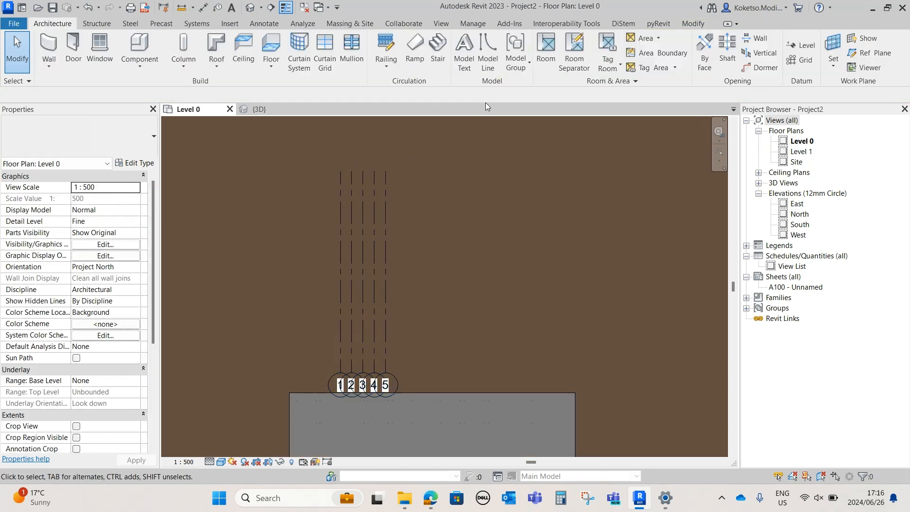
pyautogui.click(799, 59)
pyautogui.doubleClick(118, 94)
pyautogui.write('3000')
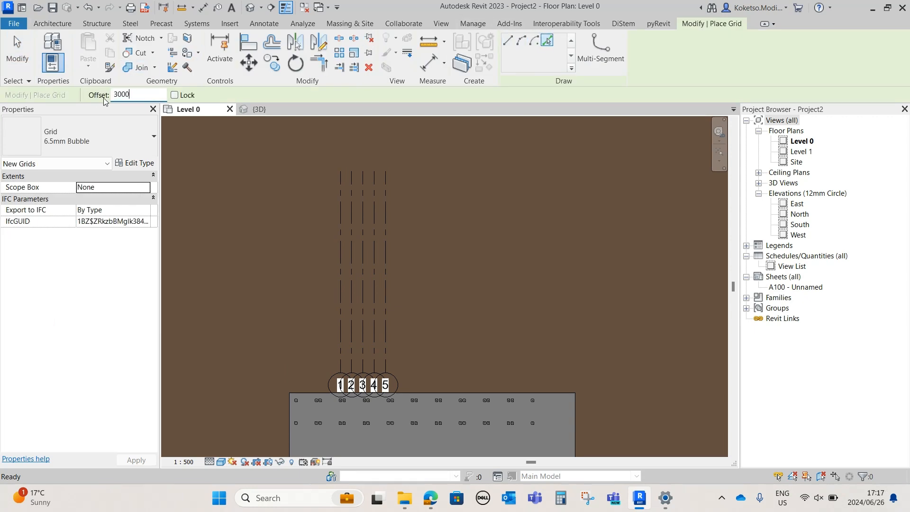
pyautogui.click(388, 233)
# Select all six vertical grid lines and move them right, closer to the middle of the parking area
pyautogui.press('Escape')
pyautogui.press('Escape')
pyautogui.moveTo(417, 234); pyautogui.dragTo(240, 266)
pyautogui.moveTo(397, 217)
pyautogui.mouseDown()
pyautogui.moveTo(484, 217)
pyautogui.moveTo(396, 215)
pyautogui.mouseUp()
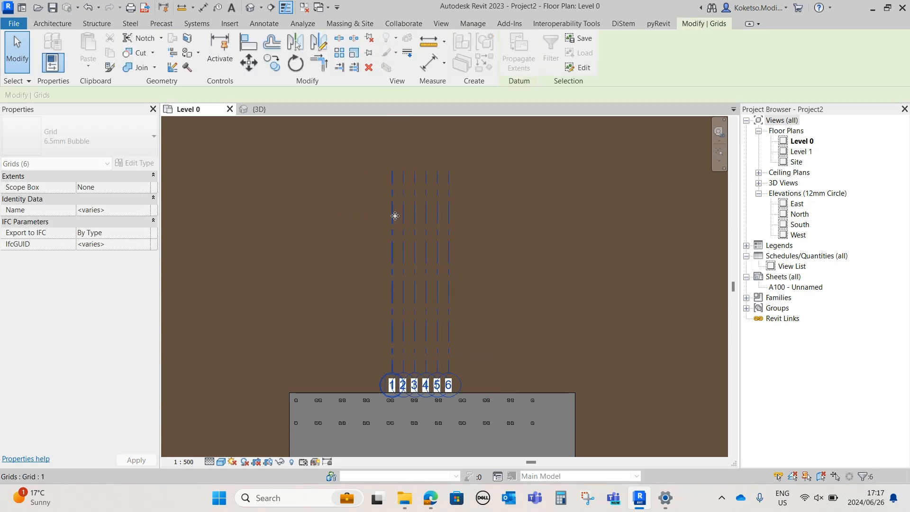
pyautogui.click(534, 160)
# Draw a horizontal grid line crossing the lower half of the six vertical grid lines
pyautogui.click(797, 61)
pyautogui.click(330, 289)
pyautogui.click(517, 290)
# Add four more horizontal grid lines upward by picking each previous line with a 3000 mm offset
pyautogui.scroll(1, 483, 304)
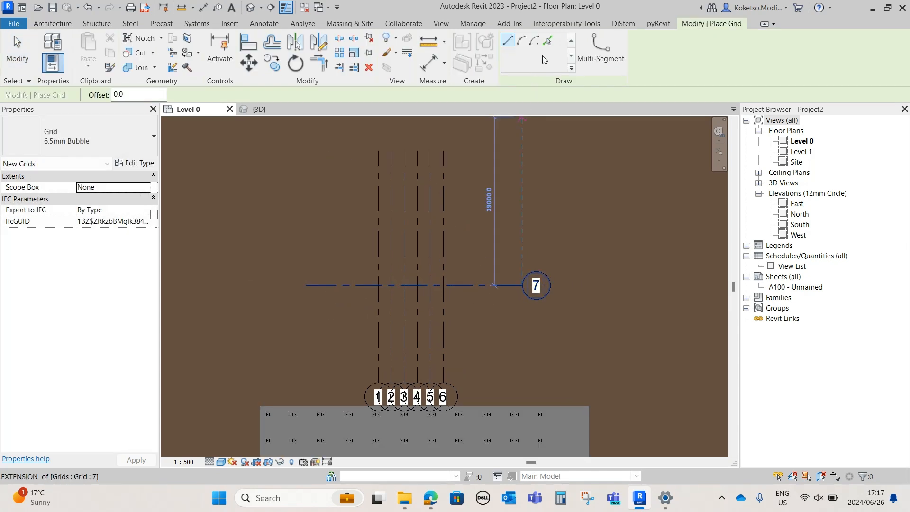
pyautogui.click(547, 41)
pyautogui.doubleClick(119, 95)
pyautogui.write('3000')
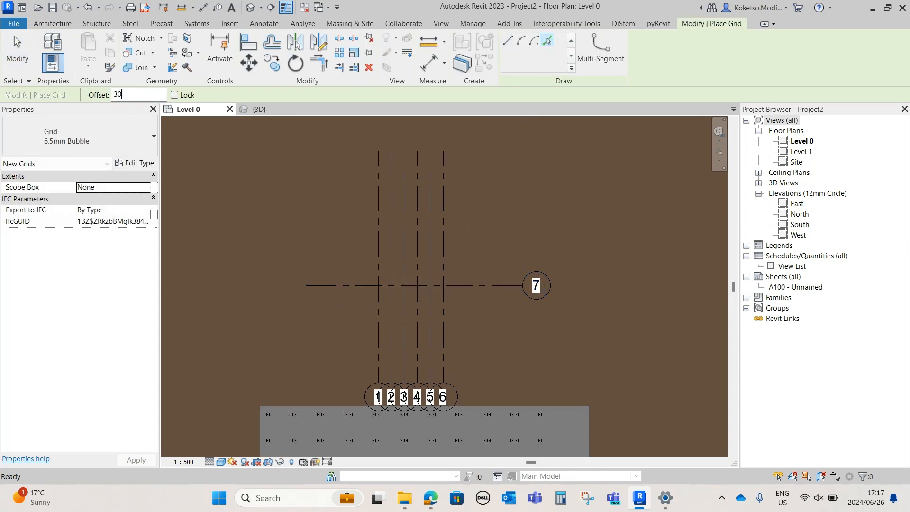
pyautogui.click(458, 284)
pyautogui.click(457, 271)
pyautogui.click(454, 258)
pyautogui.scroll(2, 453, 256)
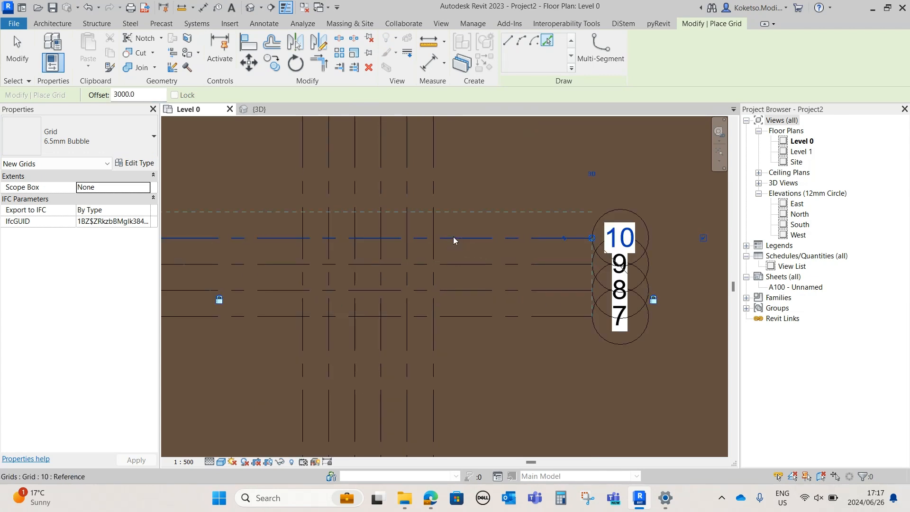
pyautogui.click(453, 237)
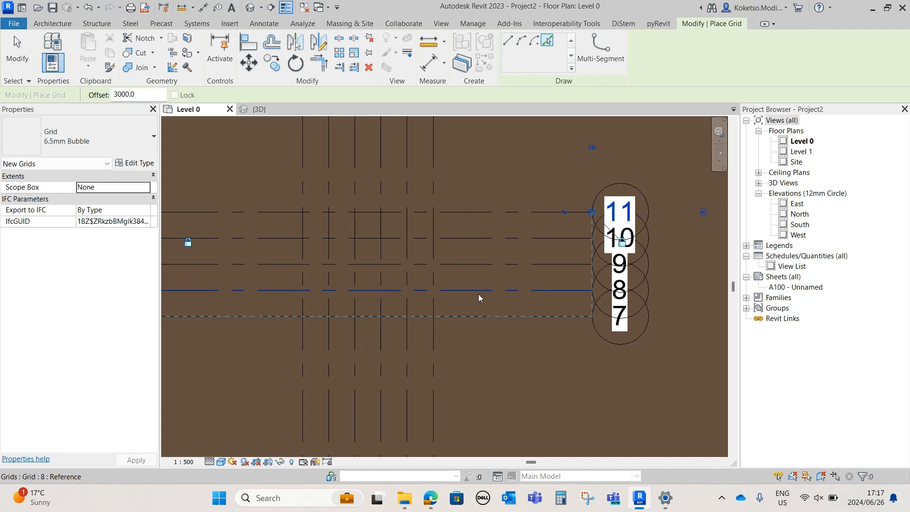
pyautogui.press('Escape')
pyautogui.press('Escape')
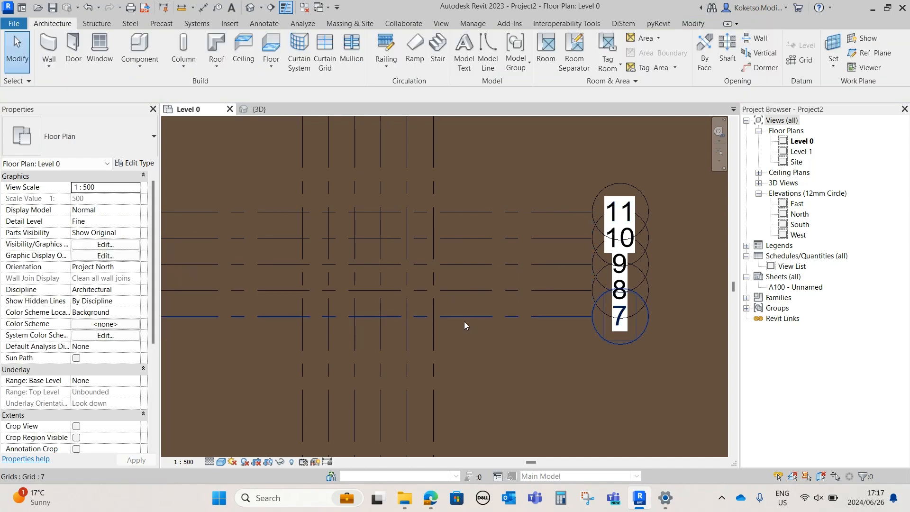
# Set up a vertical UC305x305x97 structural column with its height reaching Level 1
pyautogui.scroll(-1, 464, 255)
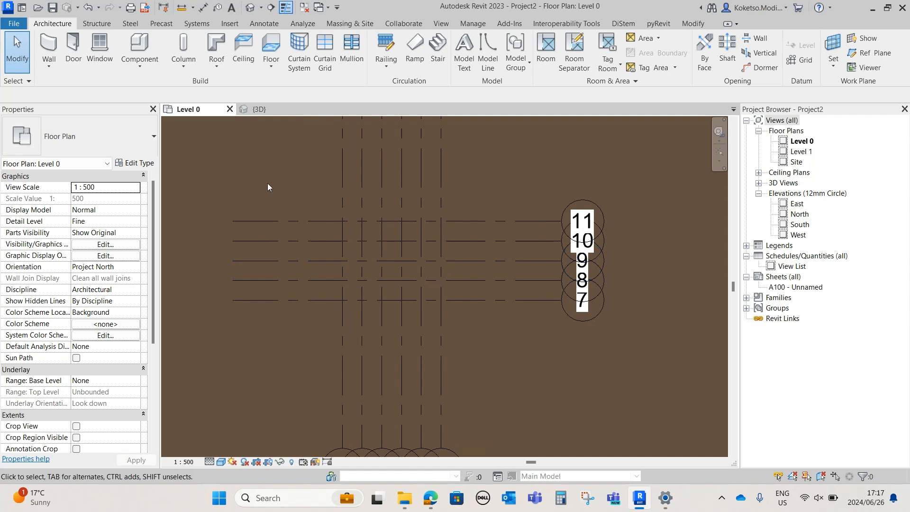
pyautogui.scroll(2, 342, 237)
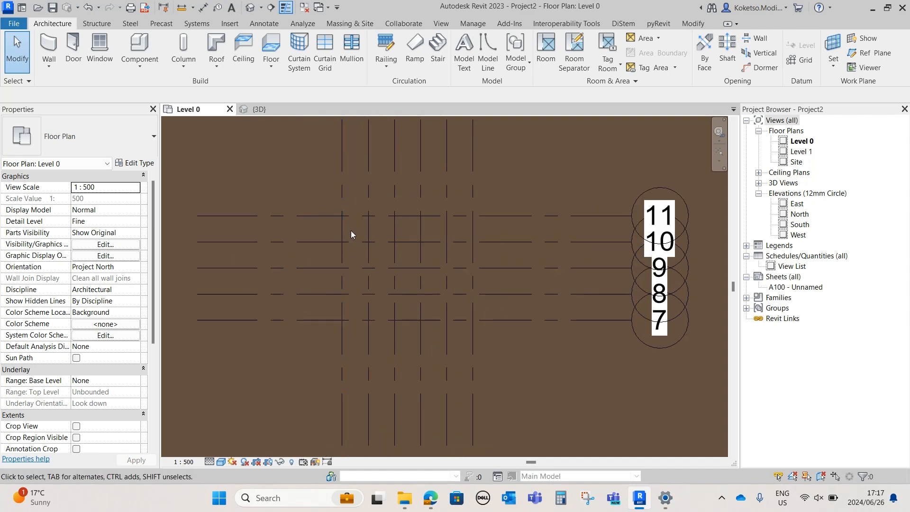
pyautogui.click(96, 23)
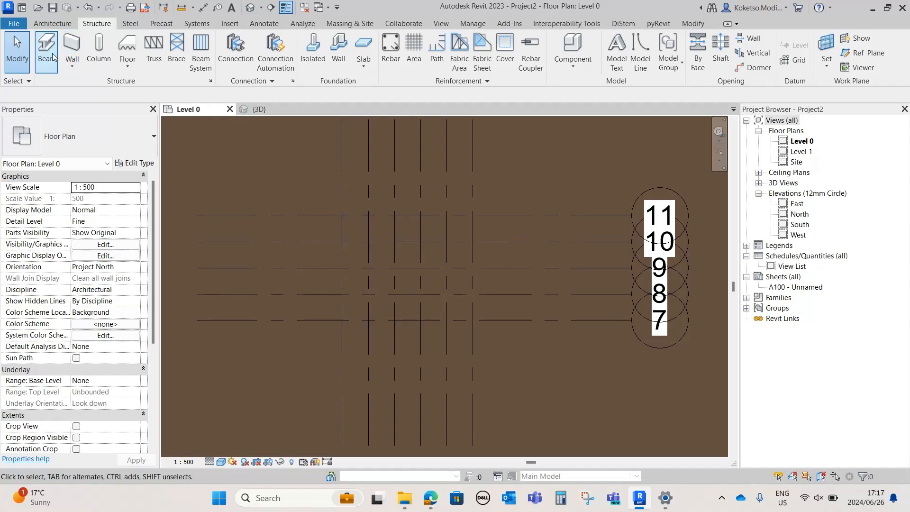
pyautogui.click(99, 61)
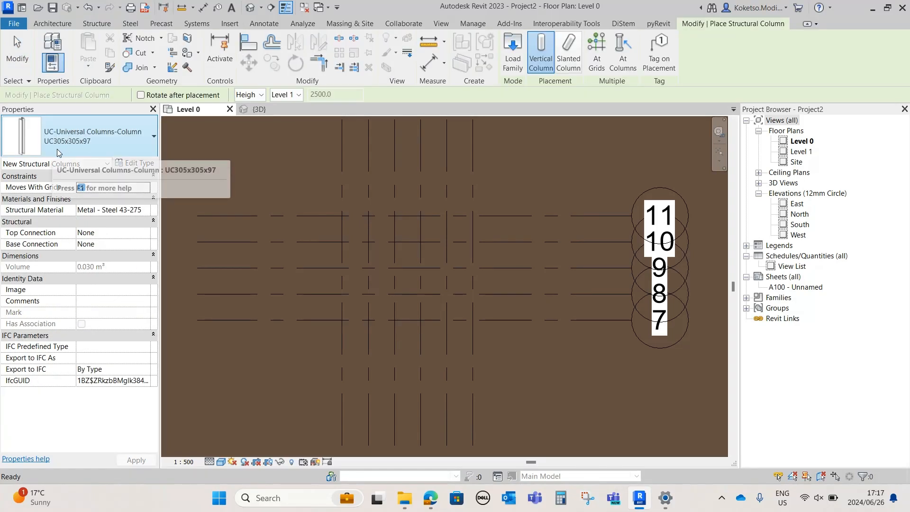
pyautogui.click(96, 143)
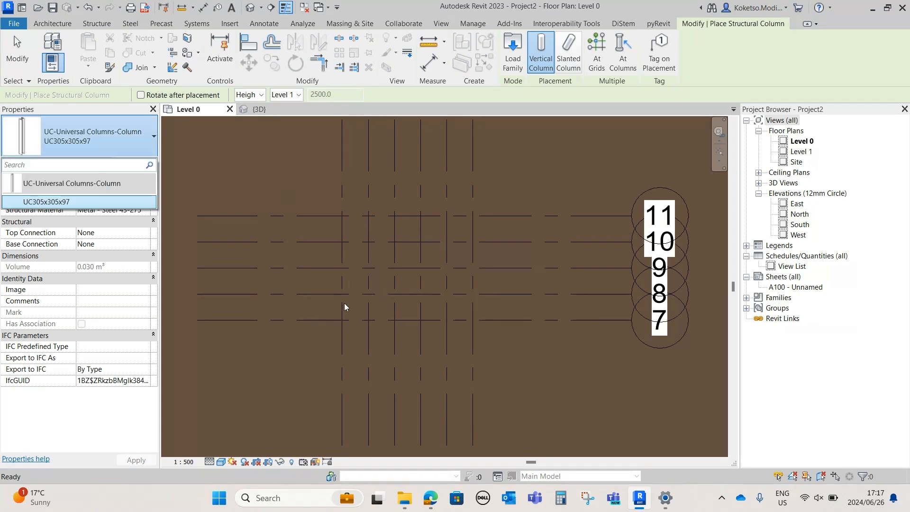
pyautogui.click(102, 133)
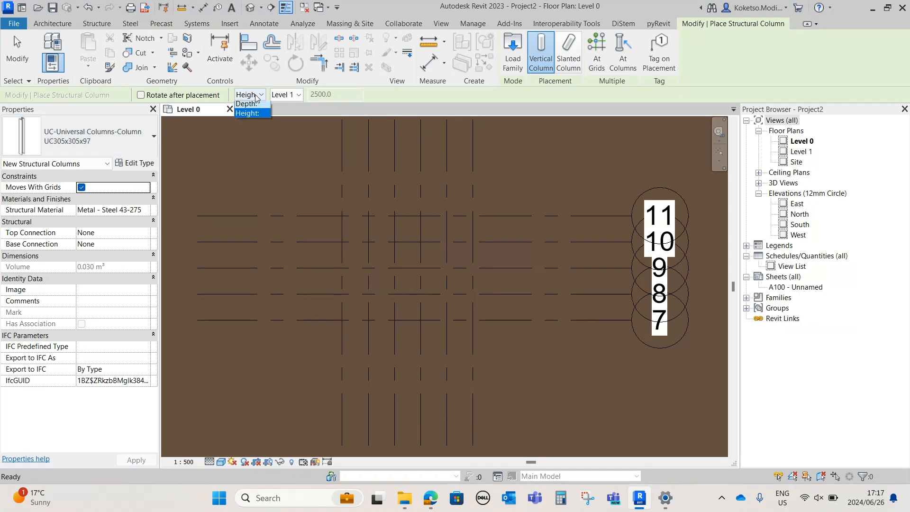
pyautogui.click(258, 118)
pyautogui.click(281, 99)
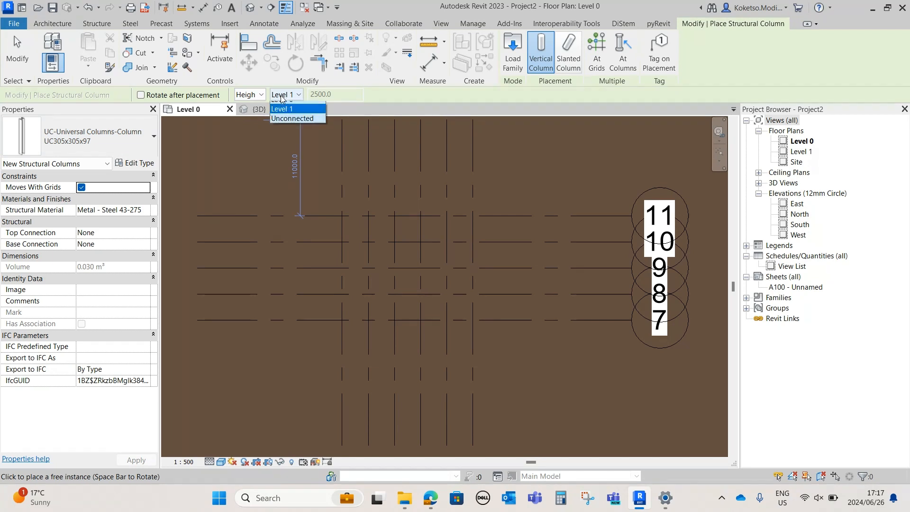
pyautogui.click(286, 118)
# Place structural columns where grid 1 crosses grids 7, 9 and 11, and where grid 6 crosses grids 11 and 7
pyautogui.scroll(4, 338, 337)
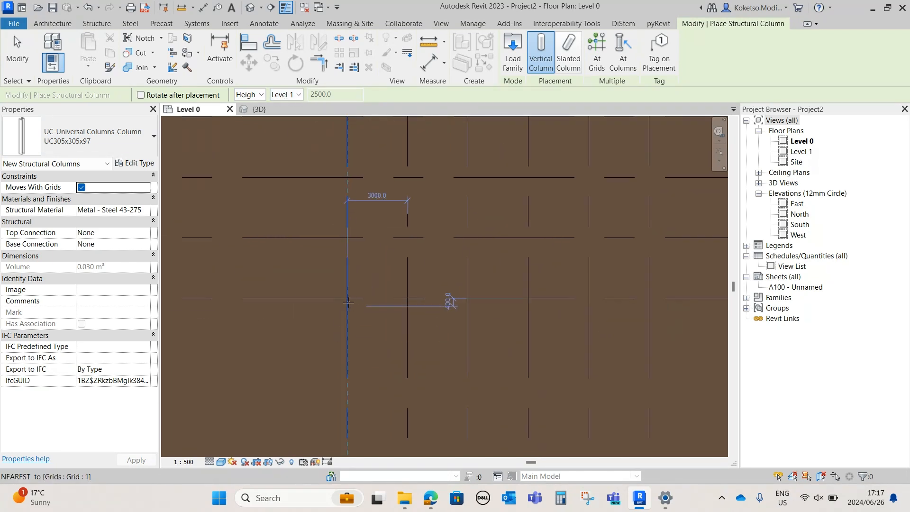
pyautogui.moveTo(501, 320); pyautogui.dragTo(448, 315, button='middle')
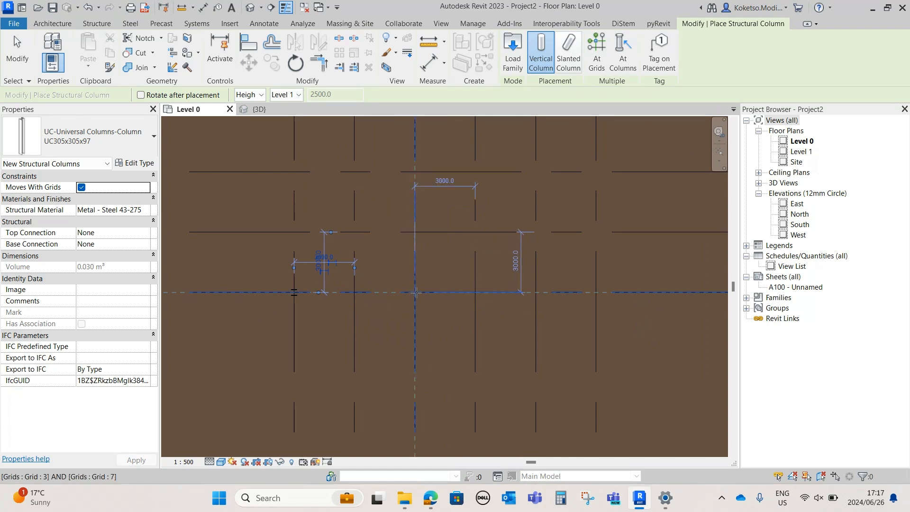
pyautogui.scroll(-1, 351, 275)
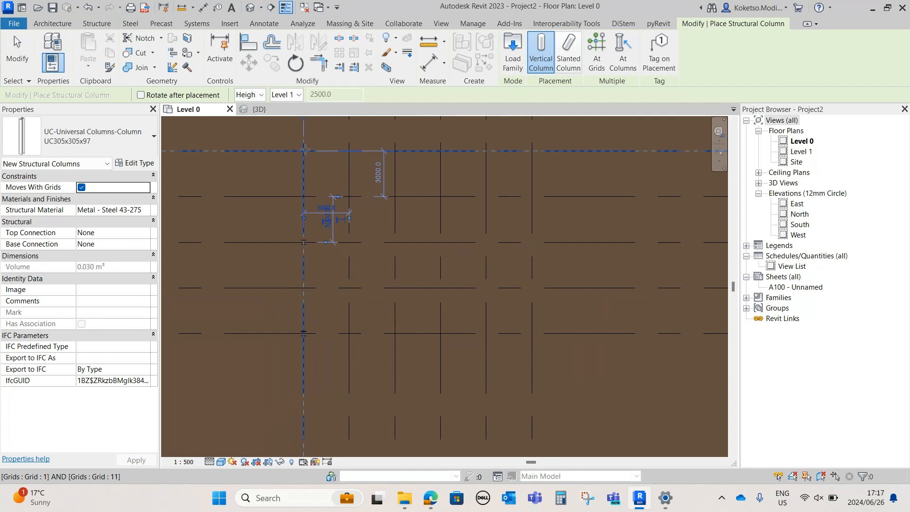
pyautogui.click(304, 152)
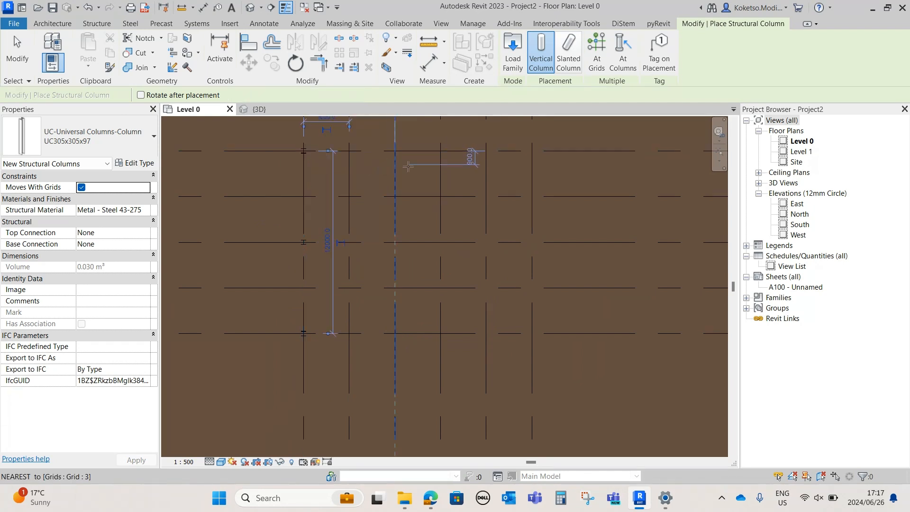
pyautogui.click(531, 151)
pyautogui.click(531, 334)
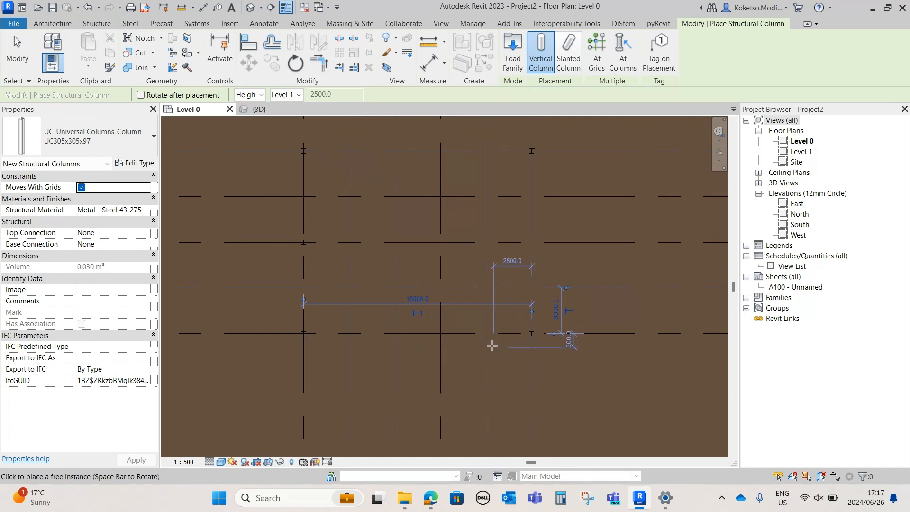
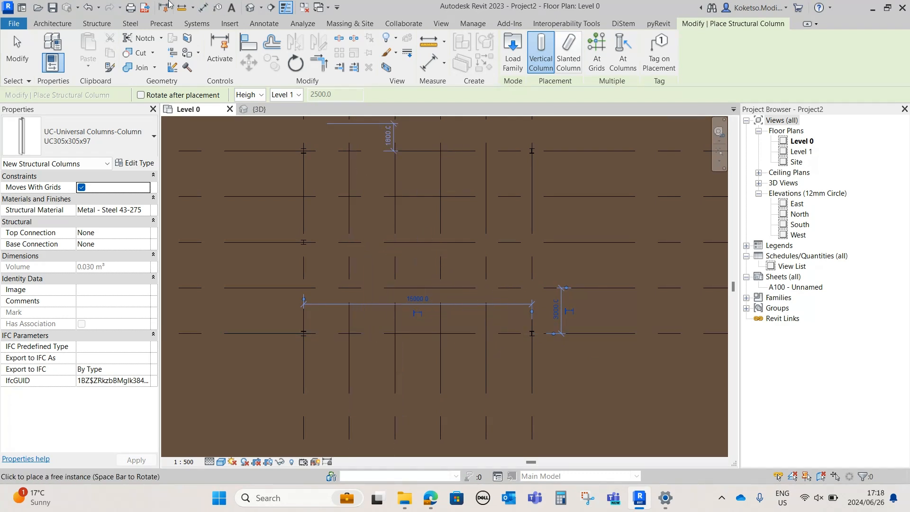
# Draw a vertical reference plane between the two middle vertical grid lines, crossing all the horizontal grids
pyautogui.click(203, 9)
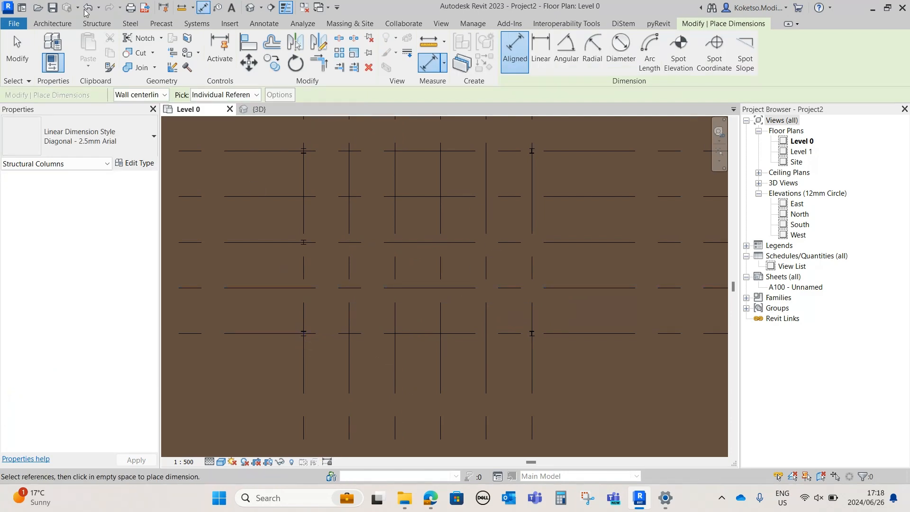
pyautogui.click(52, 23)
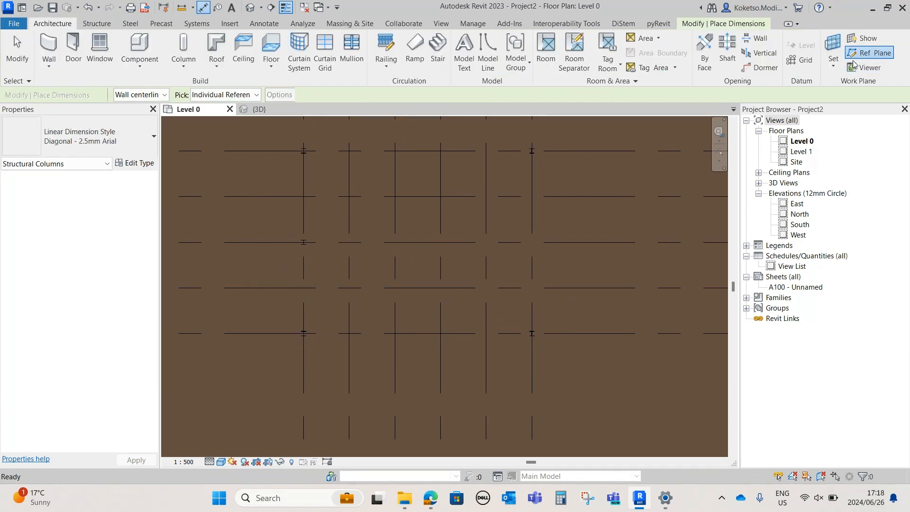
pyautogui.click(862, 58)
pyautogui.scroll(-1, 402, 255)
pyautogui.click(412, 153)
pyautogui.click(411, 365)
pyautogui.press('Escape')
pyautogui.press('Escape')
# Set the reference plane's distance to the neighbouring vertical grid line to 1500 mm
pyautogui.click(413, 333)
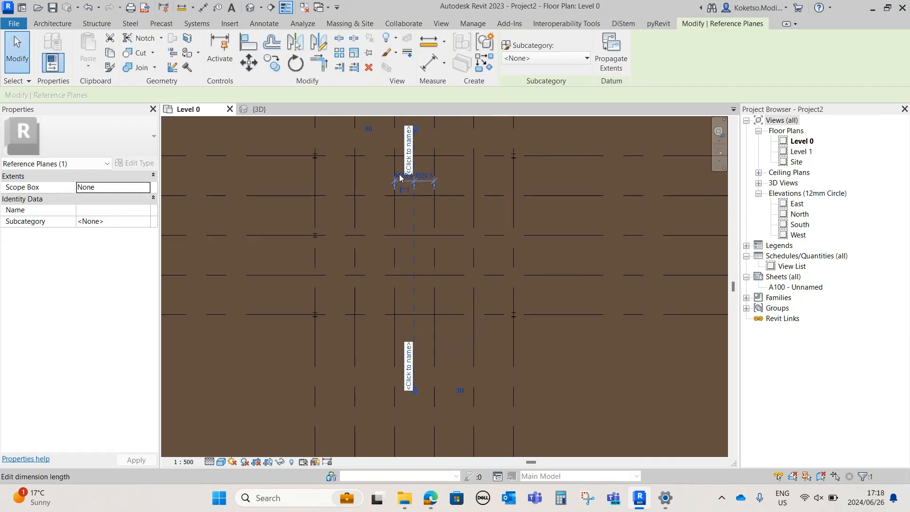
pyautogui.click(400, 176)
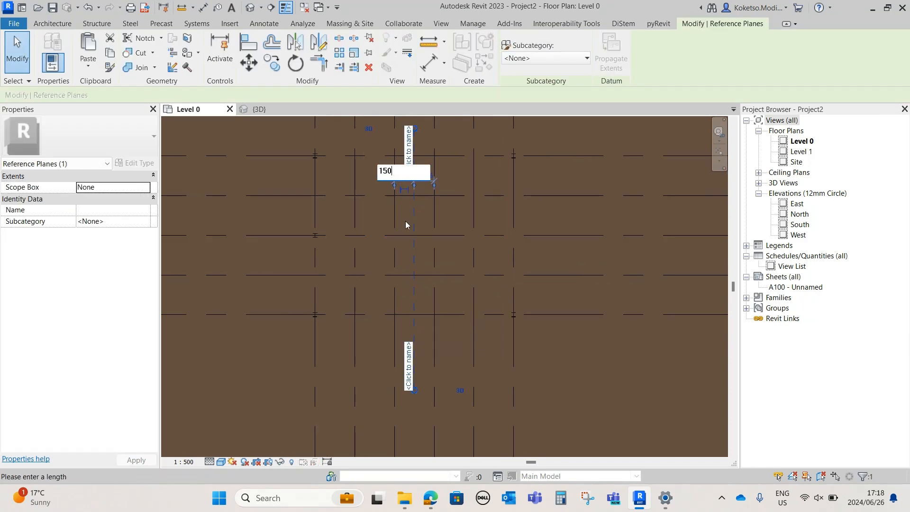
pyautogui.press('Return')
pyautogui.press('Escape')
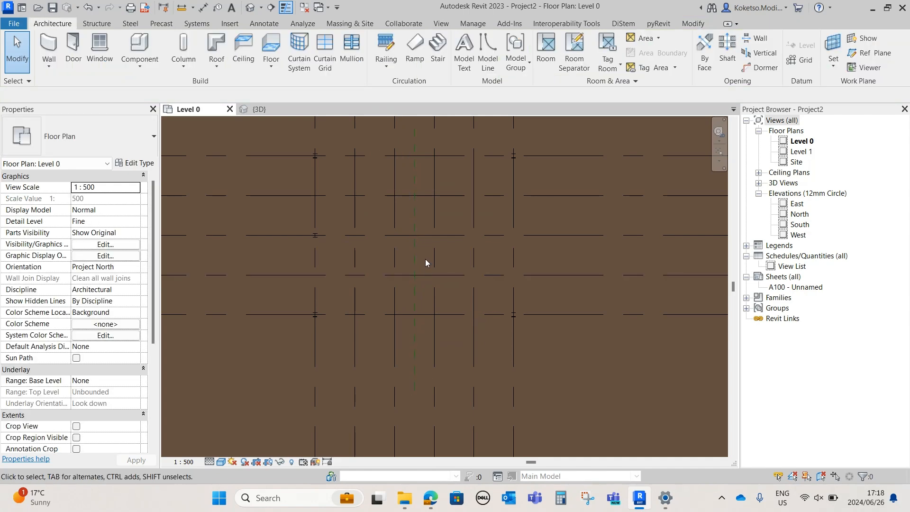
# Place UC305x305x97 structural columns up to Level 1 where the reference plane crosses grids 7 and 11
pyautogui.click(97, 24)
pyautogui.click(99, 53)
pyautogui.scroll(3, 411, 314)
pyautogui.scroll(6, 415, 312)
pyautogui.click(421, 308)
pyautogui.scroll(-5, 429, 371)
pyautogui.moveTo(428, 371); pyautogui.dragTo(429, 455, button='middle')
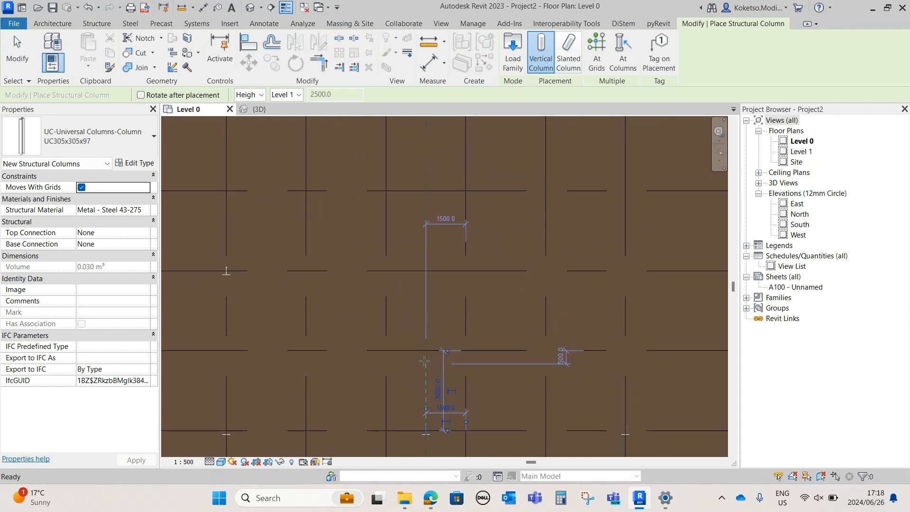
pyautogui.scroll(-2, 417, 225)
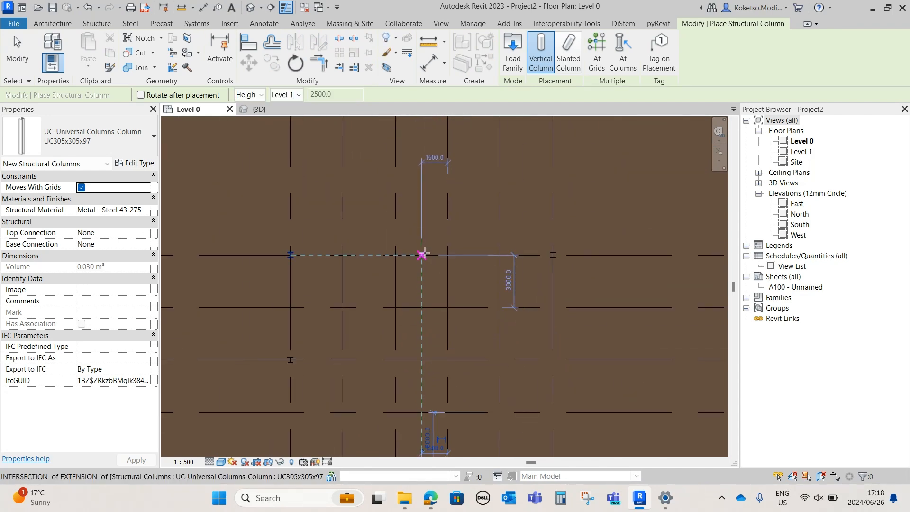
pyautogui.press('Escape')
pyautogui.press('Escape')
# Check the columns in 3D and place the missing structural column where grid 6 crosses grid 9 on Level 0
pyautogui.click(258, 109)
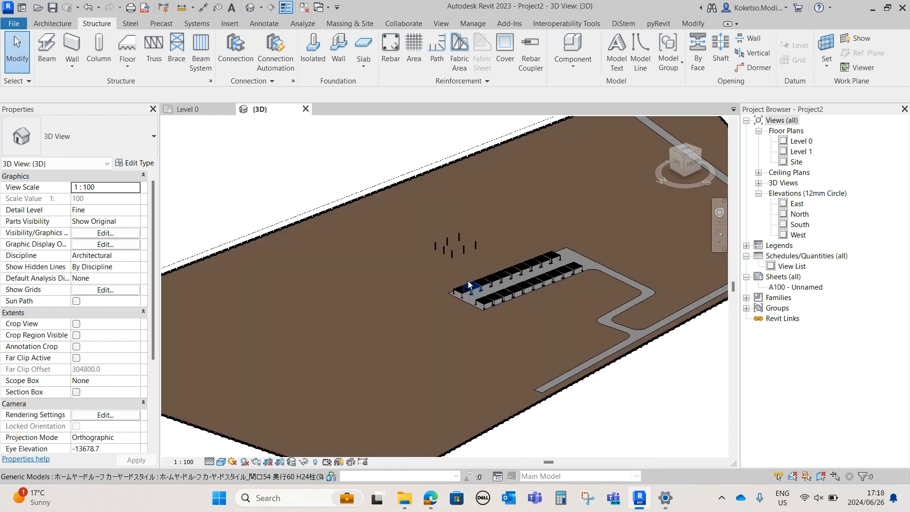
pyautogui.scroll(3, 460, 248)
pyautogui.keyDown('shift'); pyautogui.moveTo(502, 262); pyautogui.dragTo(476, 265, button='middle'); pyautogui.keyUp('shift')
pyautogui.click(196, 109)
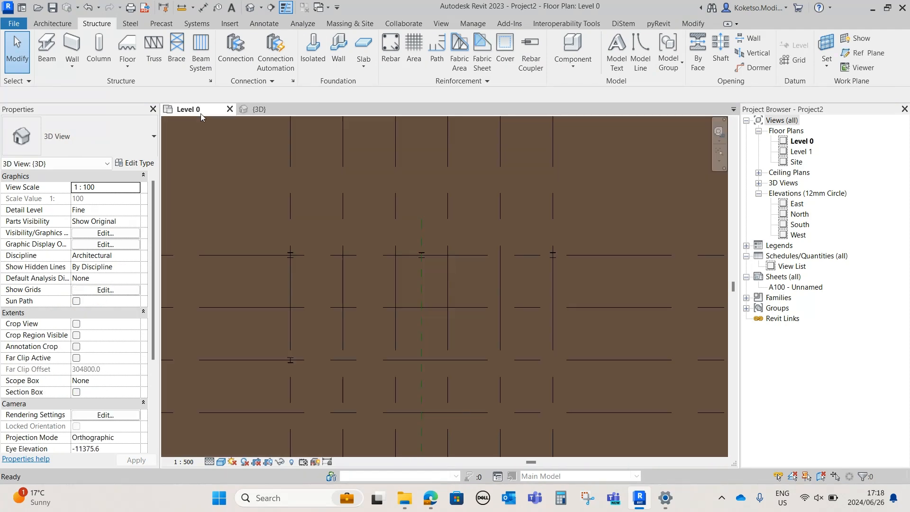
pyautogui.moveTo(552, 353); pyautogui.dragTo(480, 229, button='middle')
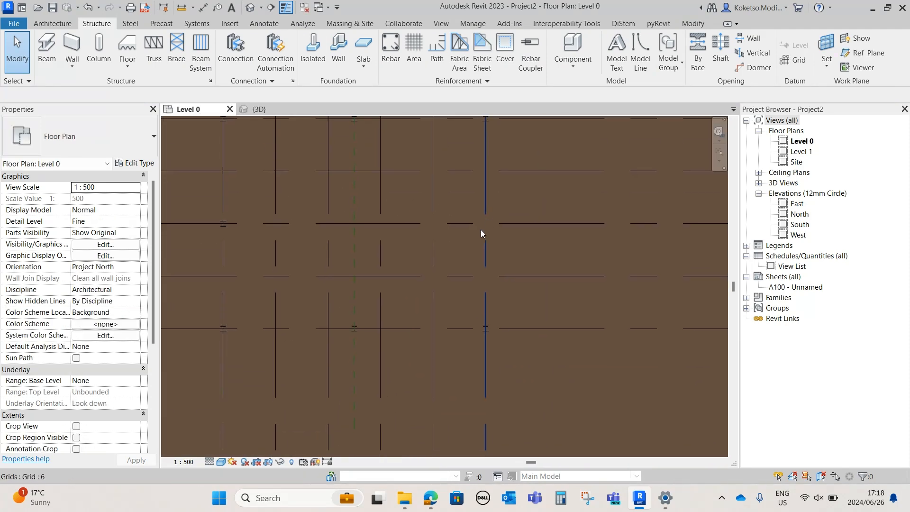
pyautogui.click(99, 48)
pyautogui.press('Escape')
pyautogui.press('Escape')
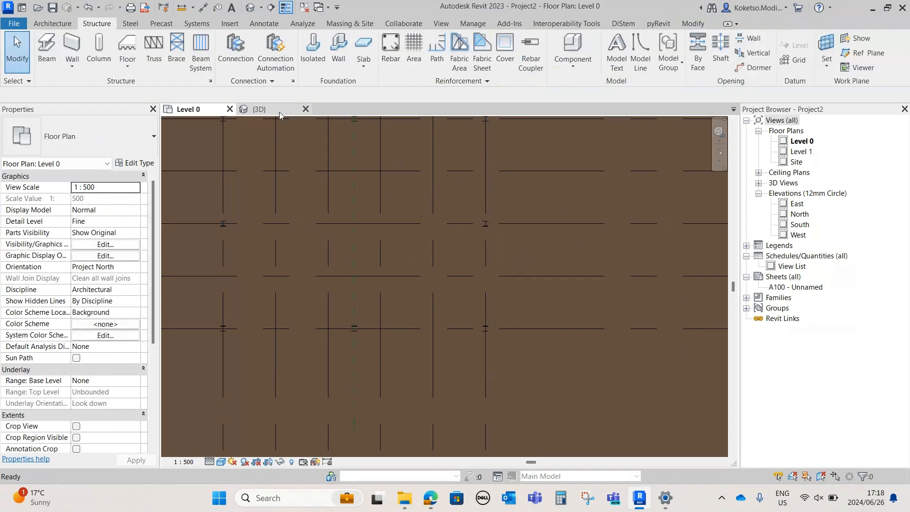
# Examine the arrangement of the steel columns in the 3D view and return to the Level 0 plan
pyautogui.click(279, 110)
pyautogui.keyDown('shift'); pyautogui.moveTo(527, 301); pyautogui.dragTo(488, 244, button='middle'); pyautogui.keyUp('shift')
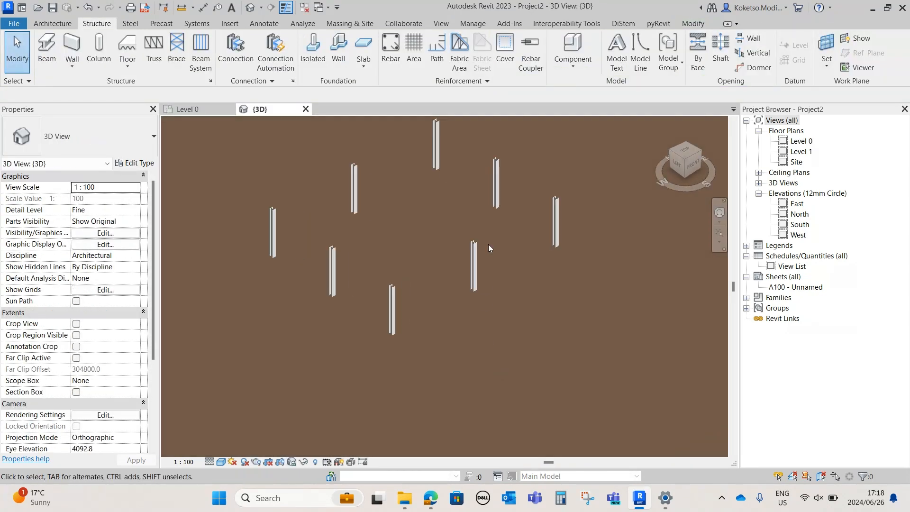
pyautogui.click(476, 267)
pyautogui.keyDown('shift'); pyautogui.moveTo(501, 288); pyautogui.dragTo(488, 284, button='middle'); pyautogui.keyUp('shift')
pyautogui.click(459, 261)
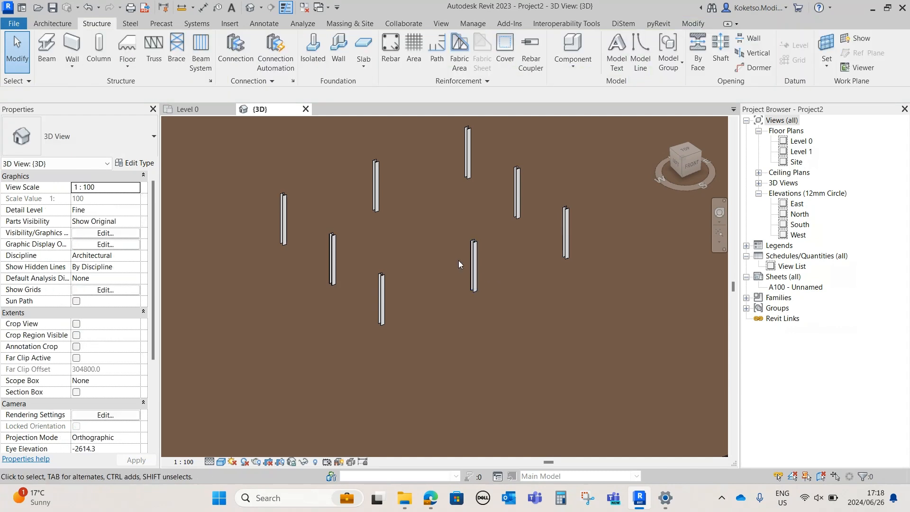
pyautogui.click(224, 109)
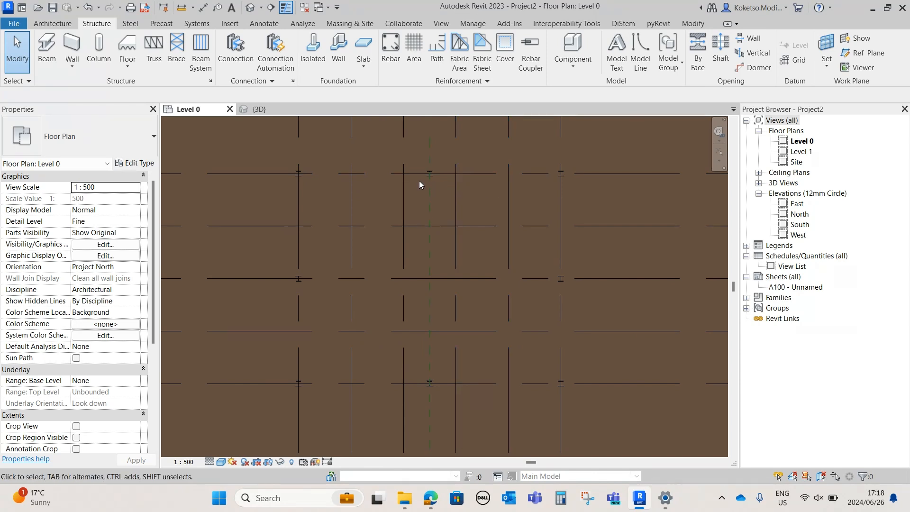
# Set up a Wall-Fnd_440Blk wall with its height reaching Level 1
pyautogui.moveTo(320, 170); pyautogui.dragTo(312, 187, button='middle')
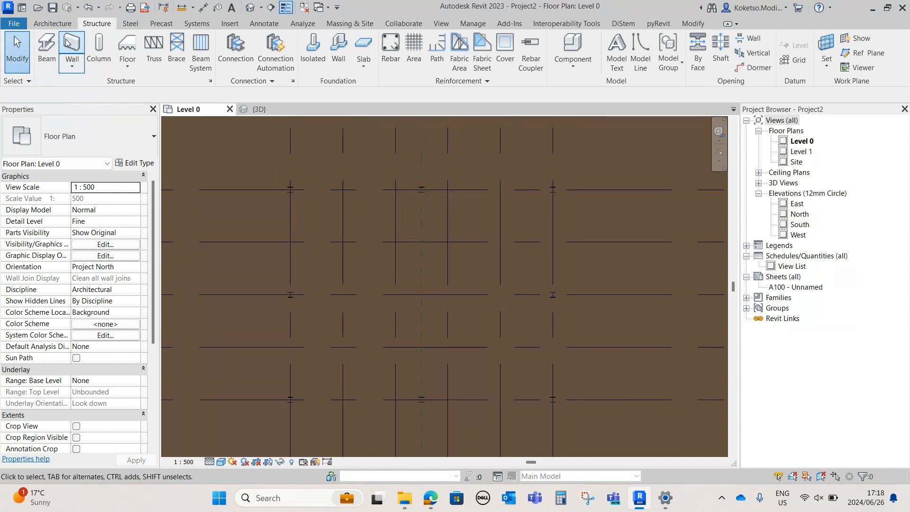
pyautogui.click(54, 23)
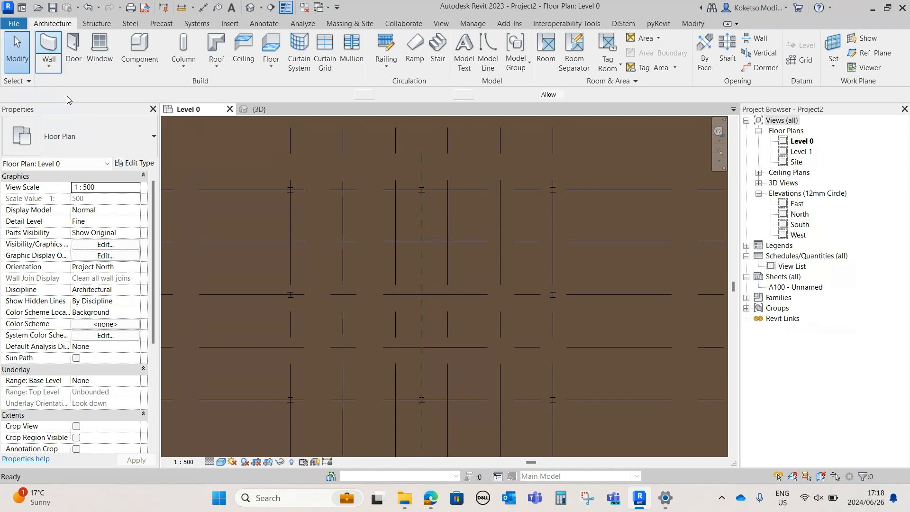
pyautogui.click(93, 147)
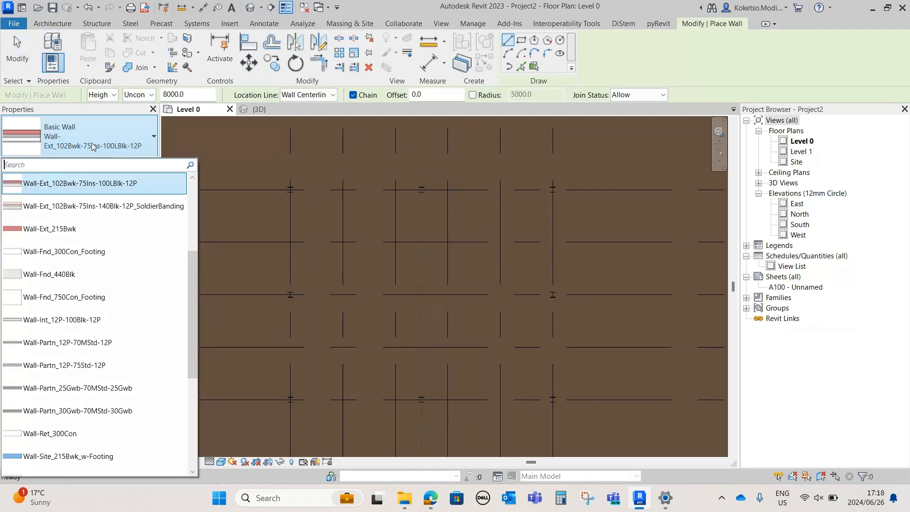
pyautogui.click(138, 95)
pyautogui.click(136, 116)
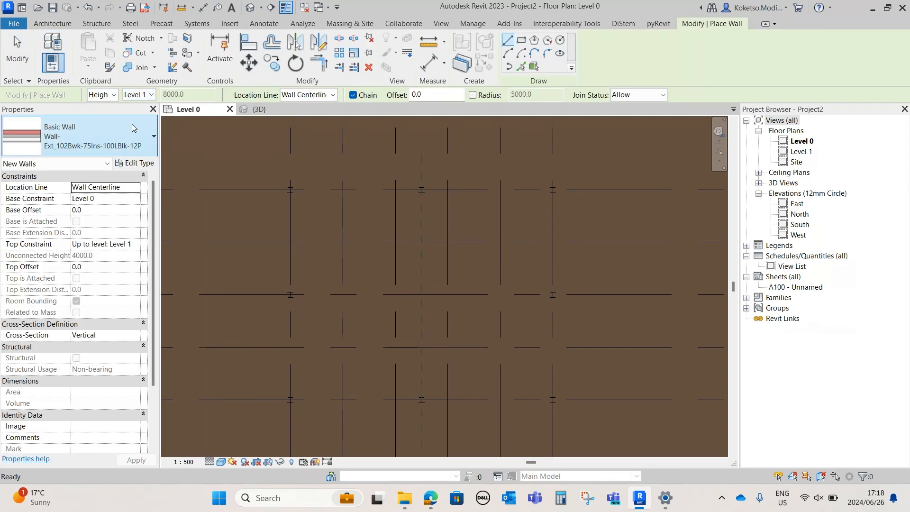
pyautogui.click(122, 147)
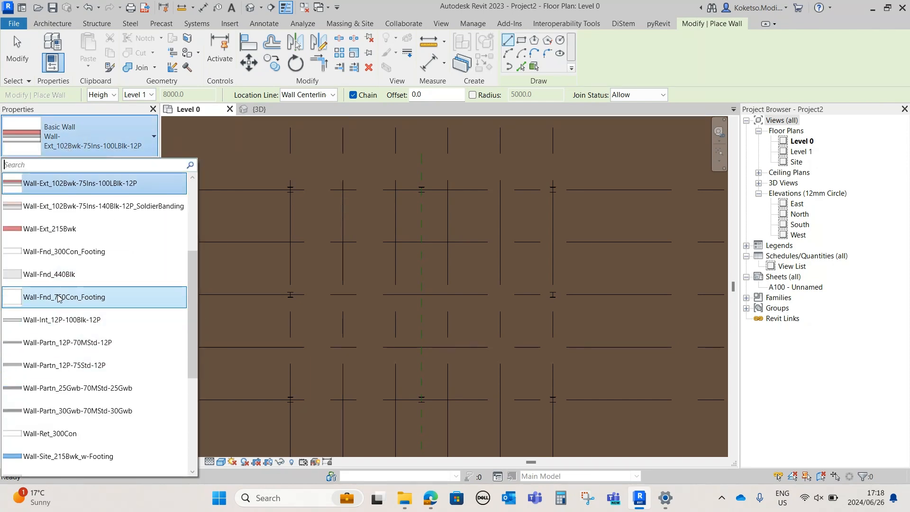
pyautogui.click(53, 275)
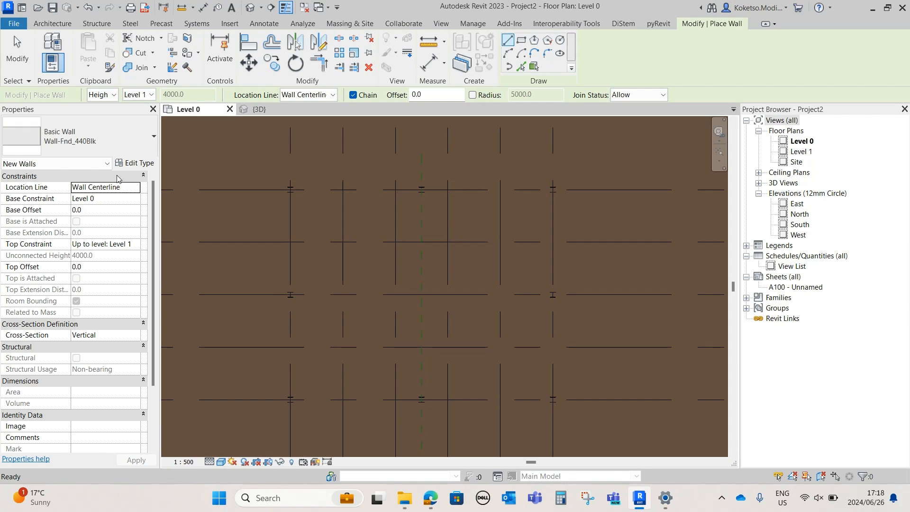
# Duplicate the wall type under its default name and make the structure layer 230 mm thick, keeping Concrete Masonry Units as material
pyautogui.click(135, 163)
pyautogui.moveTo(616, 85); pyautogui.dragTo(545, 66)
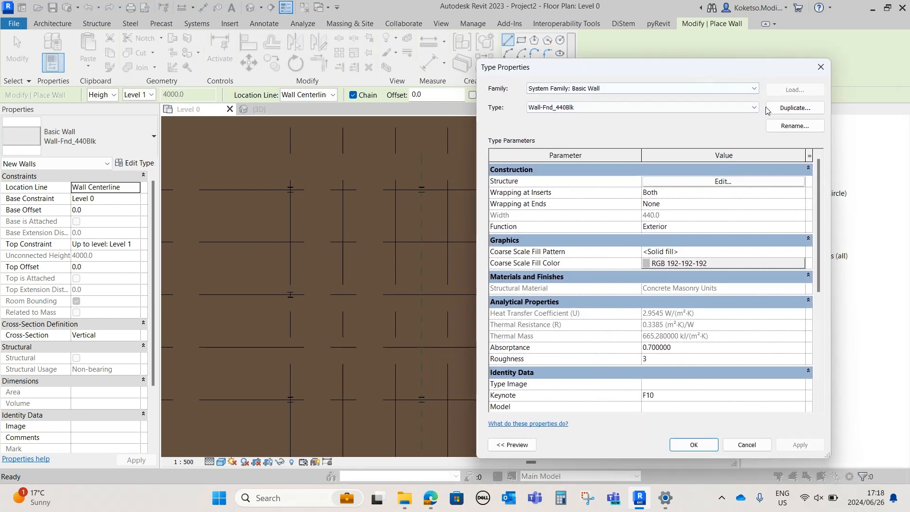
pyautogui.click(795, 107)
pyautogui.click(657, 287)
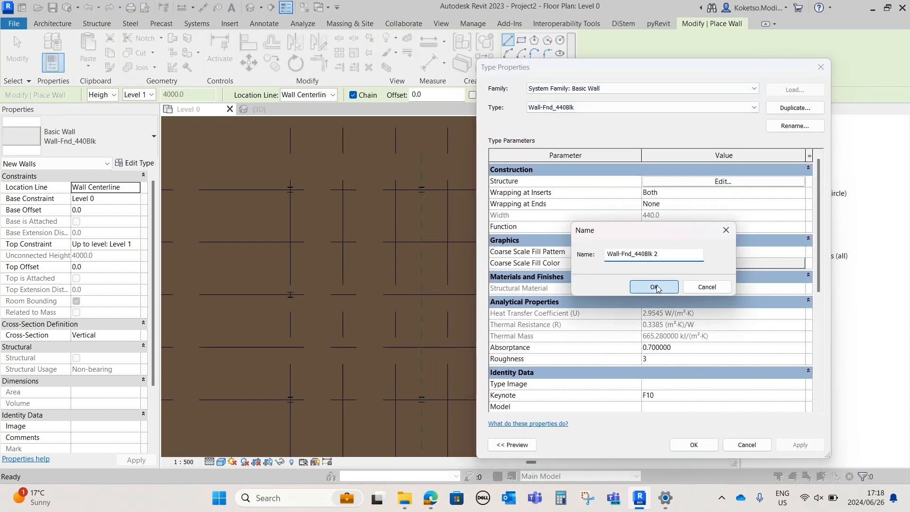
pyautogui.click(667, 182)
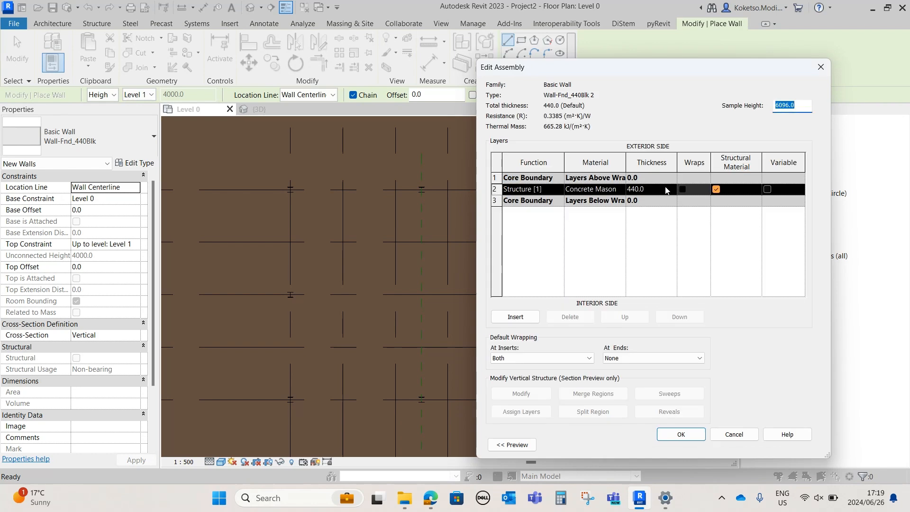
pyautogui.click(664, 188)
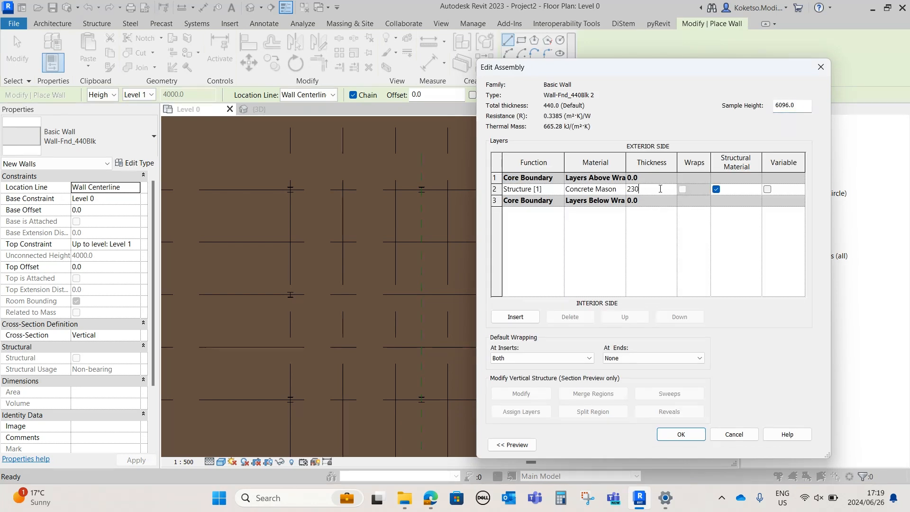
pyautogui.click(621, 189)
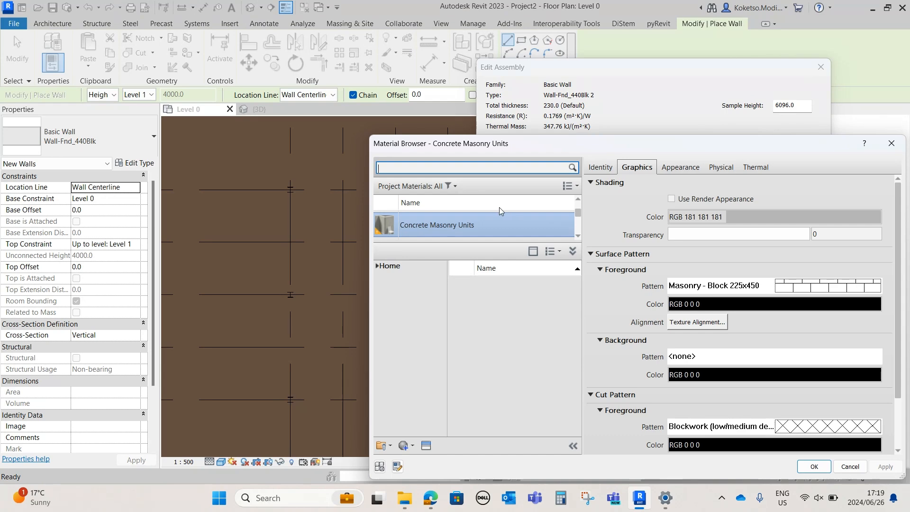
pyautogui.click(814, 467)
pyautogui.click(692, 438)
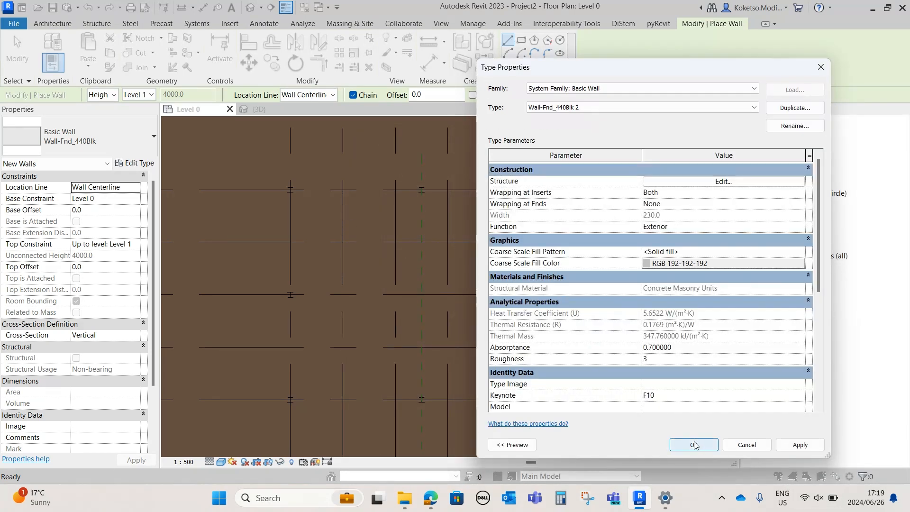
pyautogui.click(692, 444)
# Draw a block wall along grid 11 from the grid 1 column to the column on the reference plane
pyautogui.scroll(3, 290, 189)
pyautogui.click(289, 190)
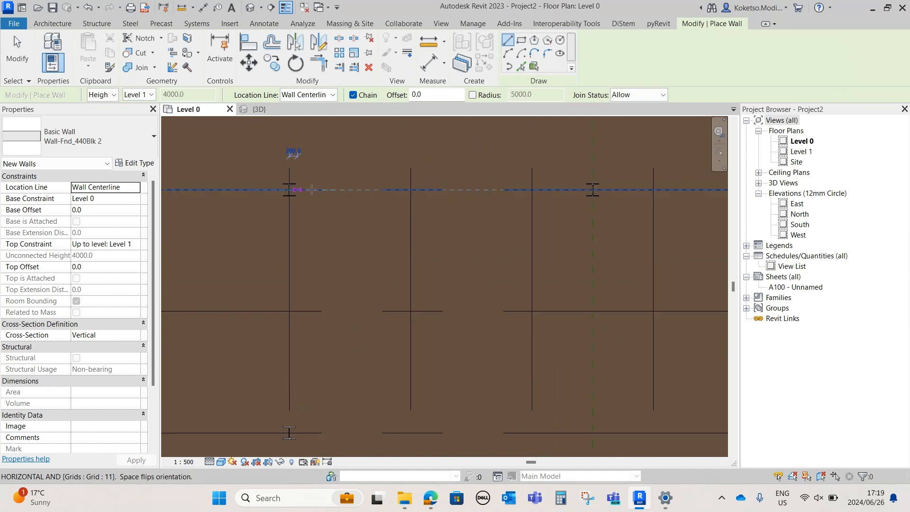
pyautogui.click(593, 190)
pyautogui.press('Escape')
pyautogui.scroll(-2, 506, 209)
pyautogui.moveTo(549, 211); pyautogui.dragTo(517, 198, button='middle')
pyautogui.scroll(2, 464, 204)
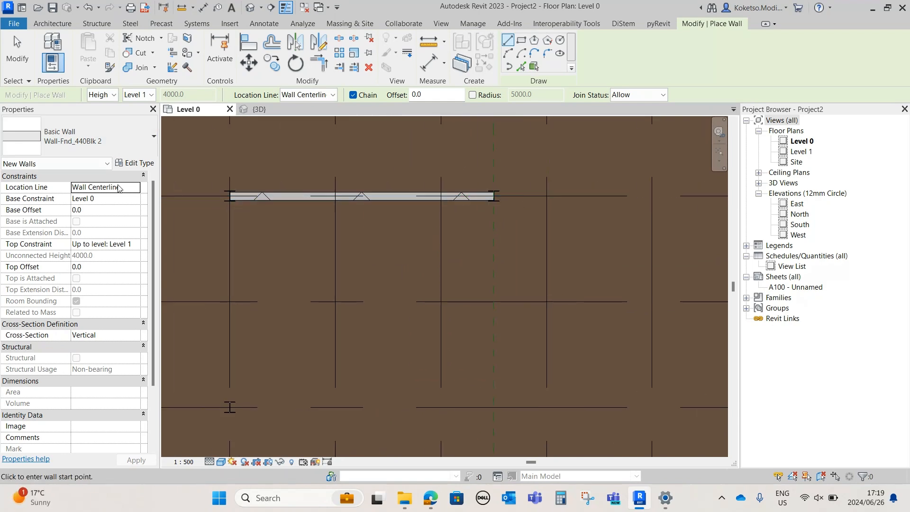
# Duplicate the 230 mm block wall type under its default name and change the structure layer's material to Brick, Common
pyautogui.click(134, 164)
pyautogui.click(795, 107)
pyautogui.press('Return')
pyautogui.click(653, 182)
pyautogui.click(623, 192)
pyautogui.click(622, 190)
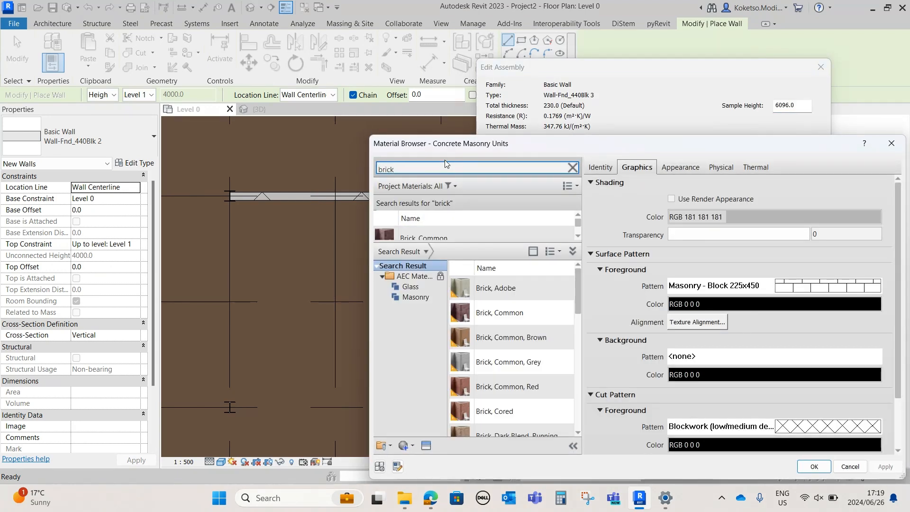
pyautogui.moveTo(542, 241); pyautogui.dragTo(542, 327)
pyautogui.click(540, 240)
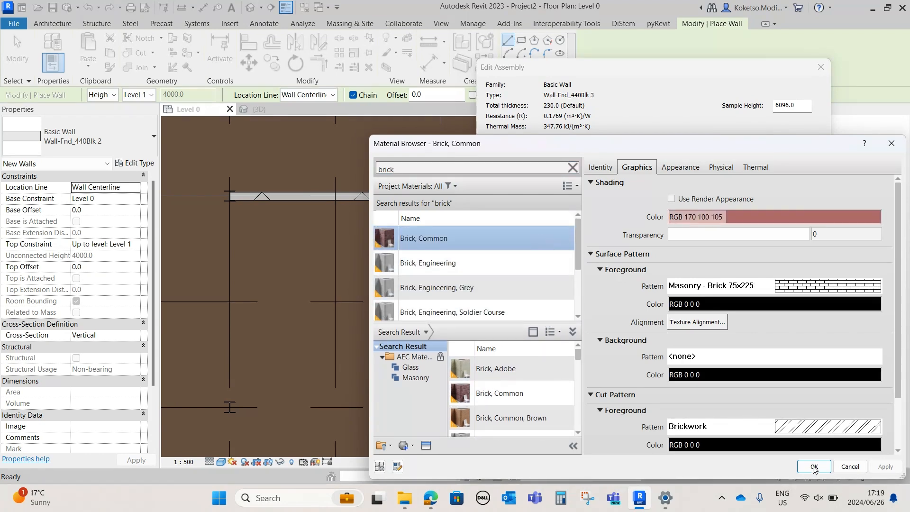
pyautogui.click(813, 466)
pyautogui.click(692, 436)
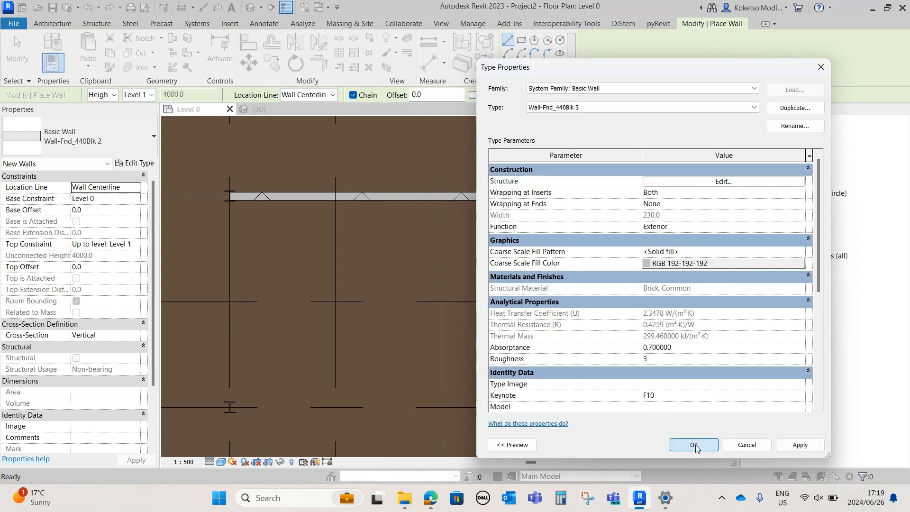
pyautogui.click(695, 445)
# Draw a brick wall along grid 11 from the reference plane column to the grid 6 column
pyautogui.click(494, 196)
pyautogui.moveTo(611, 185); pyautogui.dragTo(442, 191, button='middle')
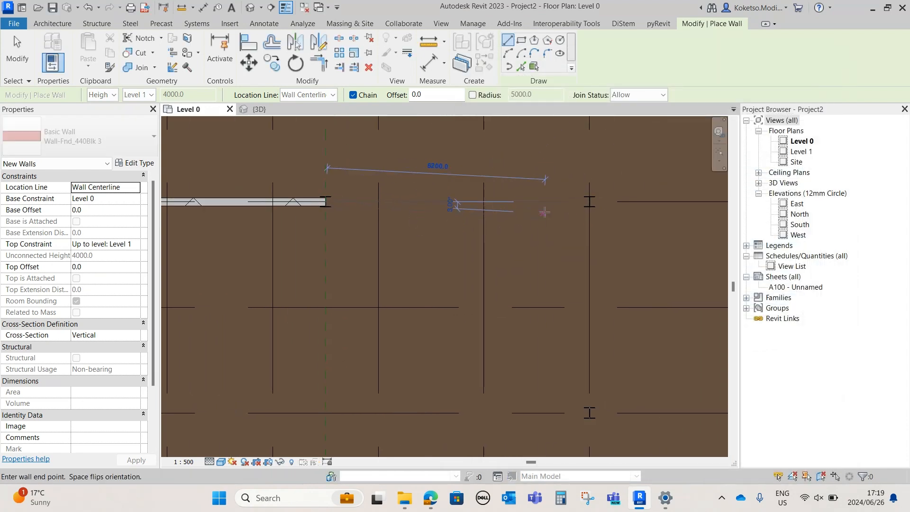
pyautogui.click(588, 201)
pyautogui.scroll(-2, 499, 227)
pyautogui.press('Escape')
pyautogui.moveTo(417, 228); pyautogui.dragTo(440, 186, button='middle')
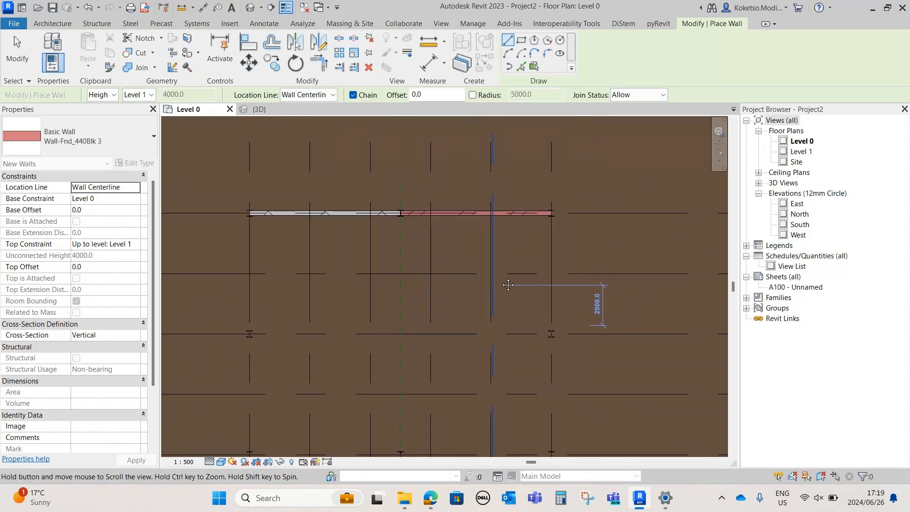
# Duplicate the Brick, Common wall type under its default name and change the structure layer's material to Brick, Common, Brown
pyautogui.click(134, 164)
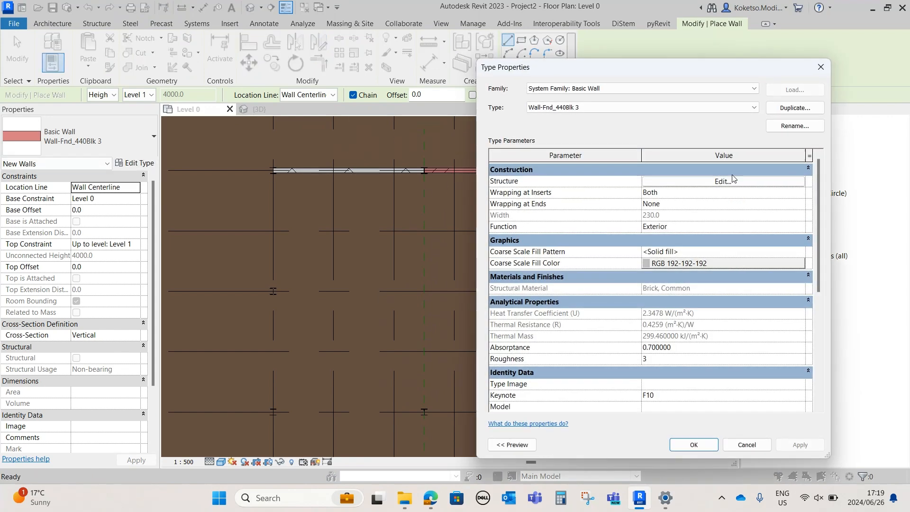
pyautogui.click(779, 109)
pyautogui.click(654, 287)
pyautogui.click(722, 181)
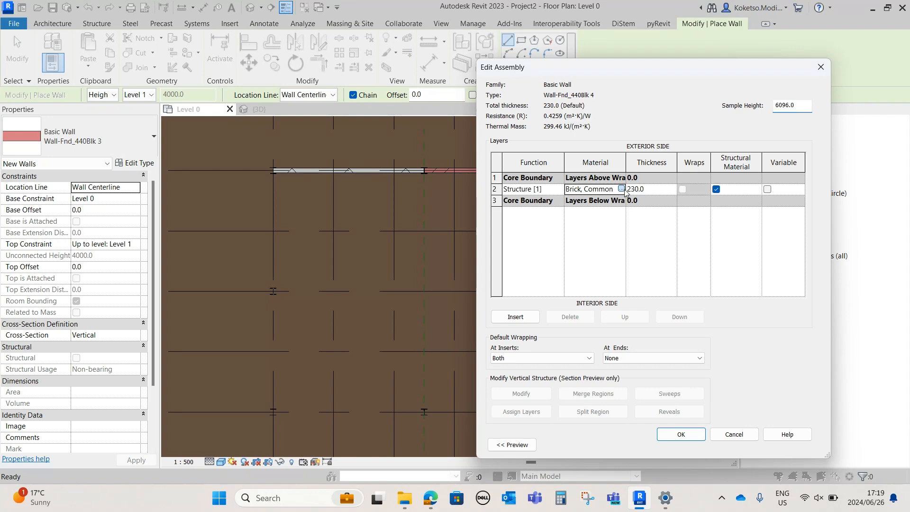
pyautogui.click(622, 188)
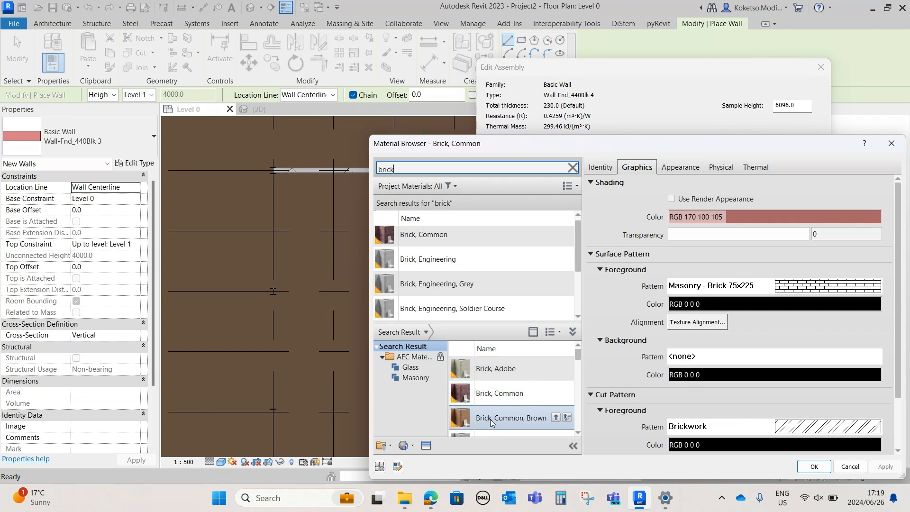
pyautogui.click(556, 417)
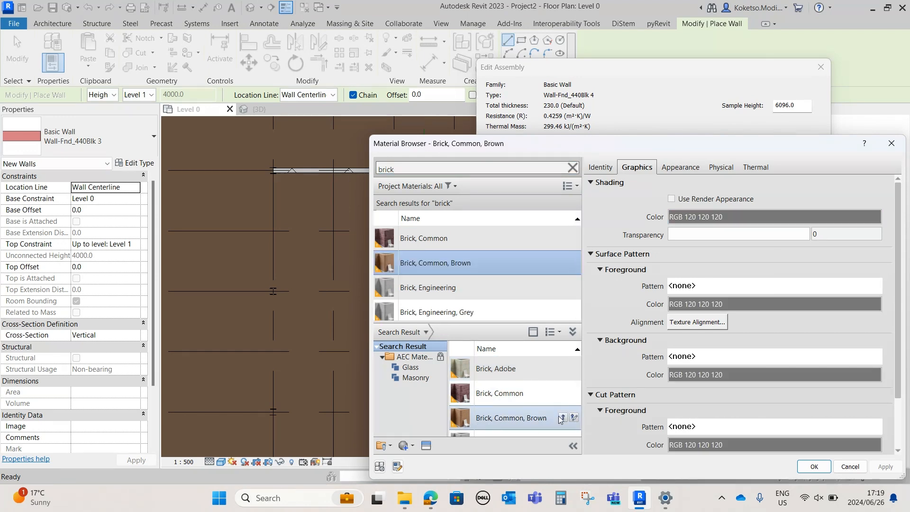
pyautogui.click(814, 467)
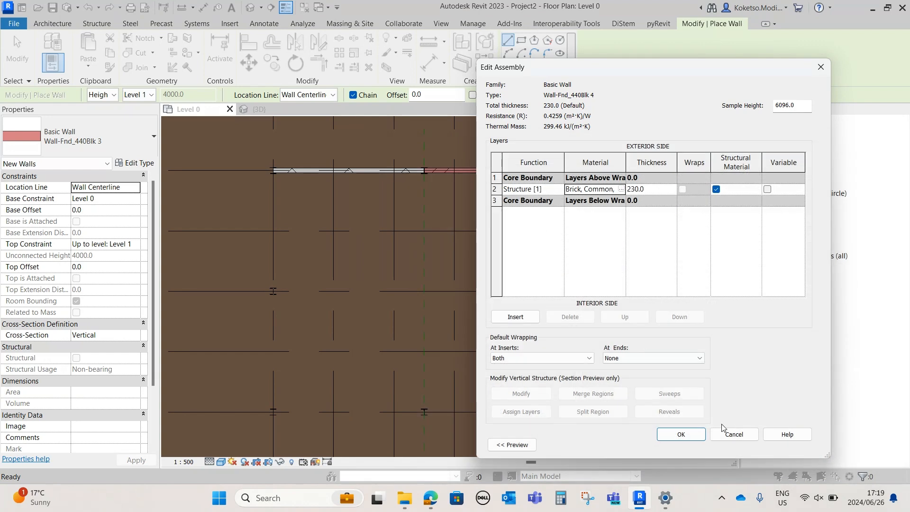
pyautogui.click(681, 436)
pyautogui.click(701, 445)
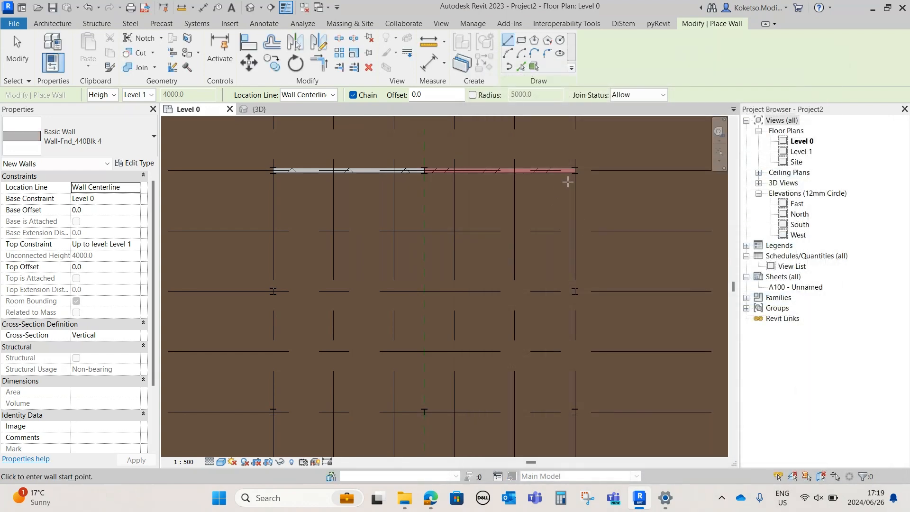
# Draw a brown brick wall along grid 6 from the grid 11 column to the grid 9 column
pyautogui.scroll(4, 575, 176)
pyautogui.click(575, 170)
pyautogui.scroll(-1, 575, 173)
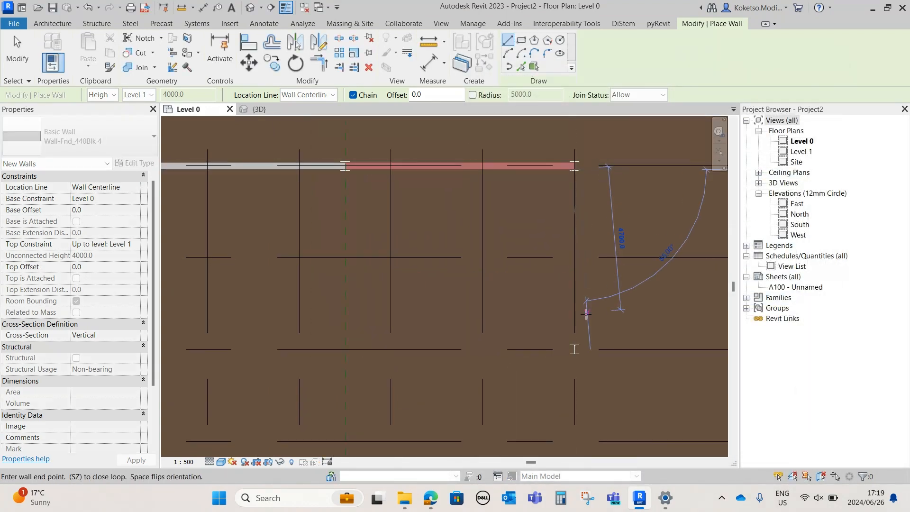
pyautogui.click(575, 345)
pyautogui.press('Escape')
pyautogui.scroll(-1, 502, 204)
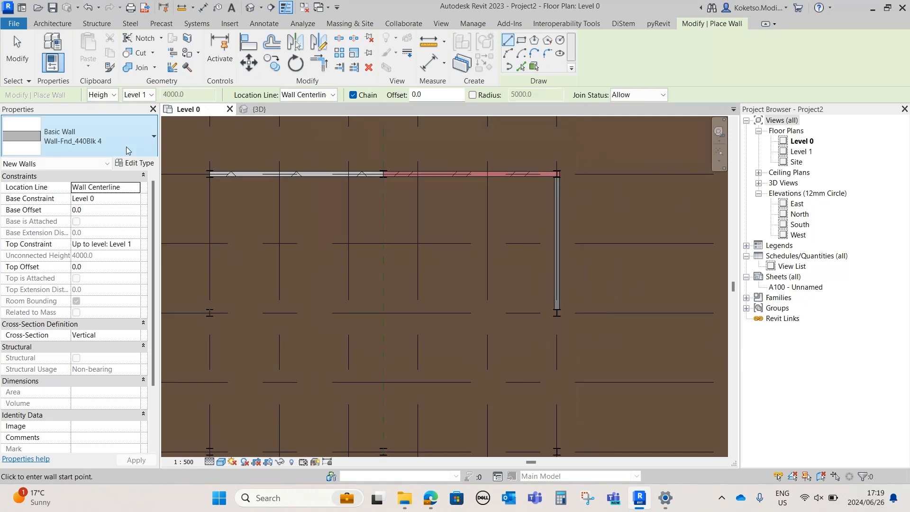
# Duplicate the brown brick wall type under its default name
pyautogui.click(134, 164)
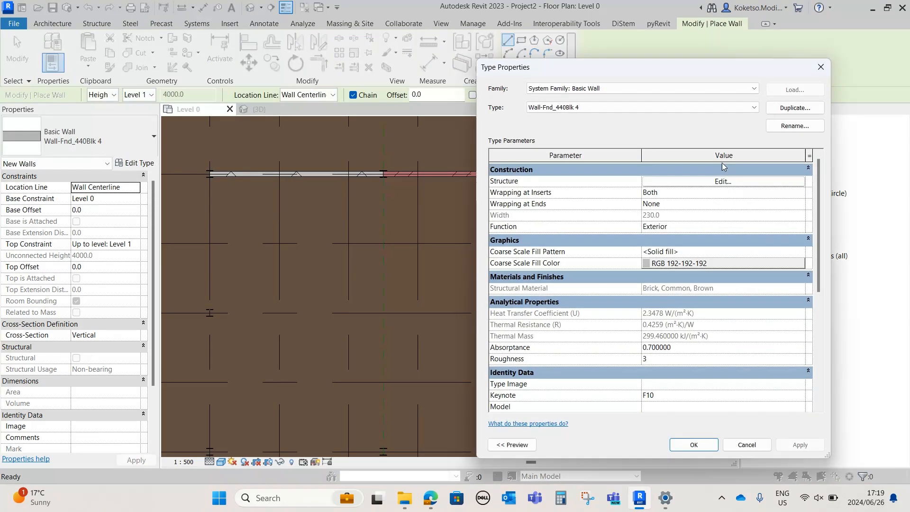
pyautogui.click(787, 109)
pyautogui.click(652, 285)
# Change the duplicated wall type's structure layer material to Brick, Common, Red from the material library
pyautogui.click(723, 181)
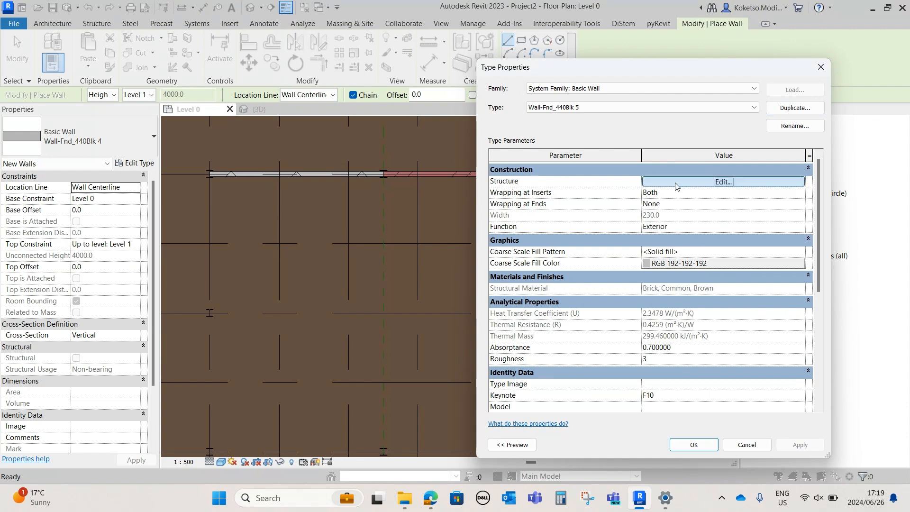
pyautogui.click(612, 189)
pyautogui.click(622, 189)
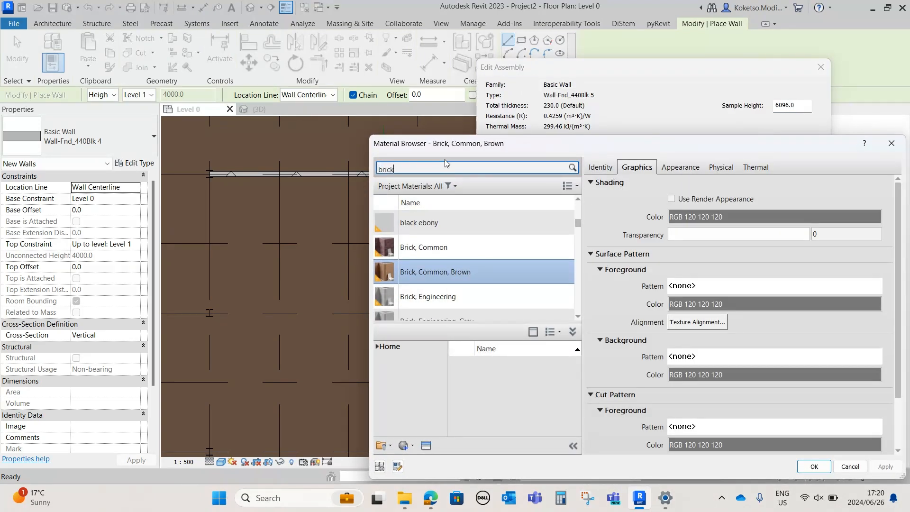
pyautogui.moveTo(576, 356); pyautogui.dragTo(576, 369)
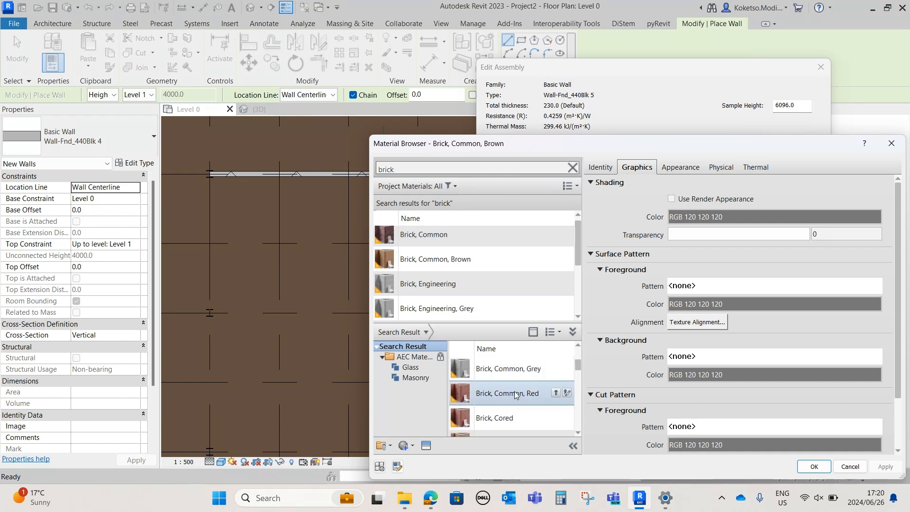
pyautogui.click(513, 394)
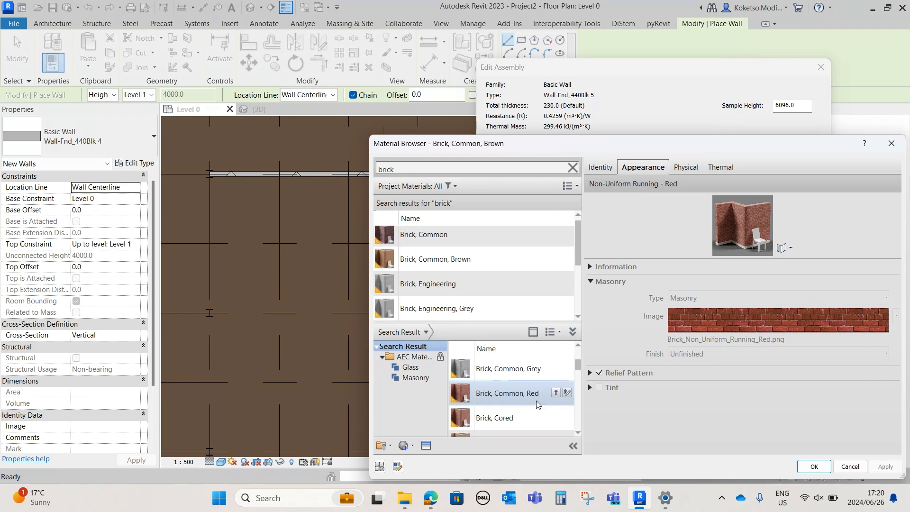
pyautogui.click(492, 423)
pyautogui.scroll(-1, 532, 432)
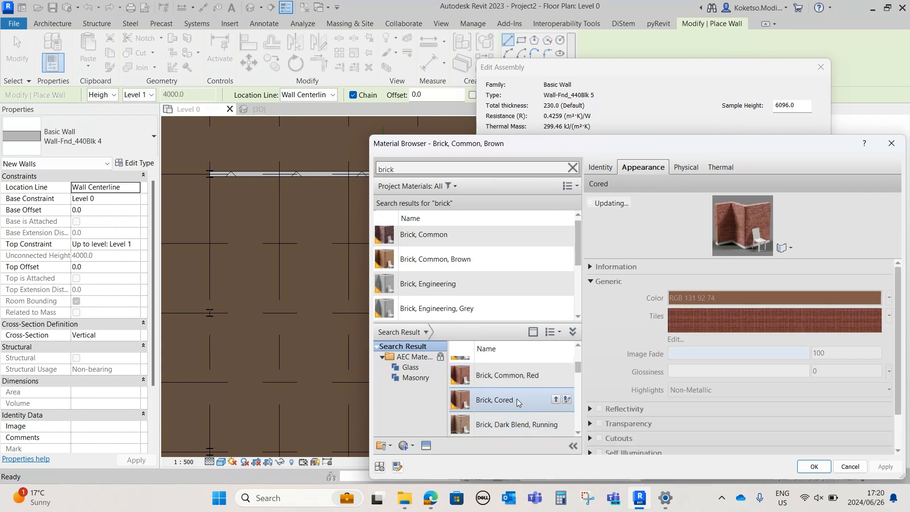
pyautogui.click(515, 375)
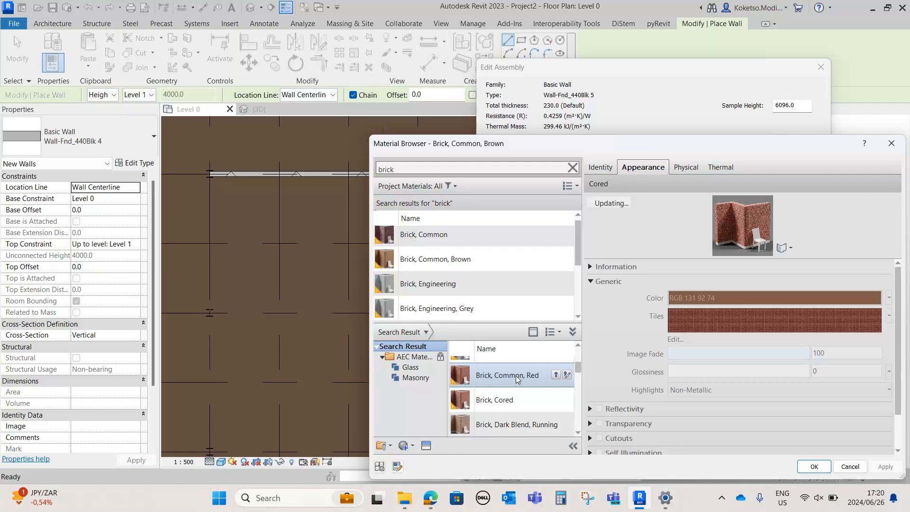
pyautogui.click(555, 375)
pyautogui.click(814, 466)
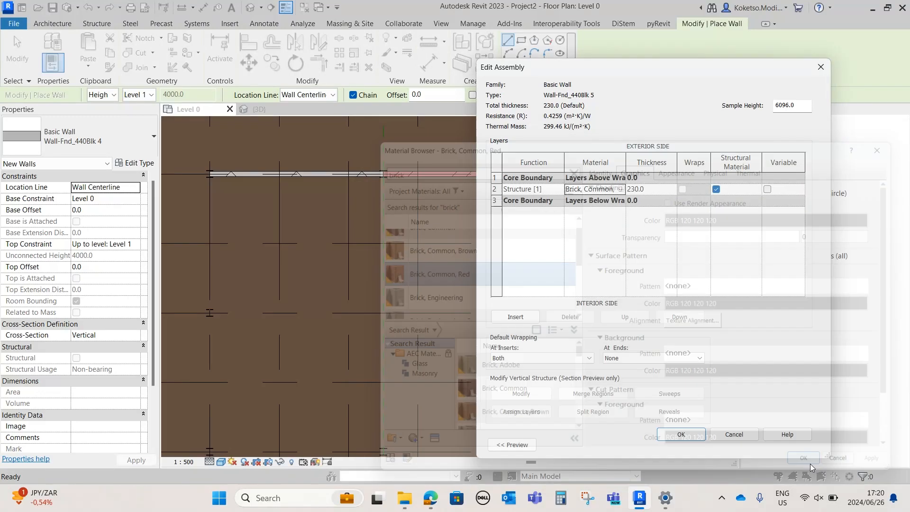
pyautogui.click(681, 430)
pyautogui.click(706, 449)
# Draw a red brick wall along grid 6 from the grid 9 column to the grid 7 column
pyautogui.scroll(-3, 568, 201)
pyautogui.scroll(4, 553, 295)
pyautogui.click(569, 265)
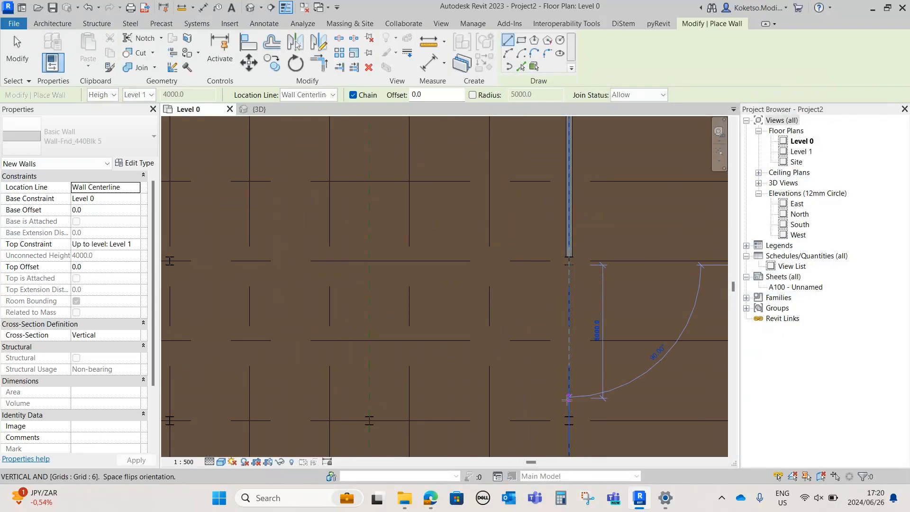
pyautogui.click(569, 421)
pyautogui.press('Escape')
pyautogui.scroll(-2, 528, 321)
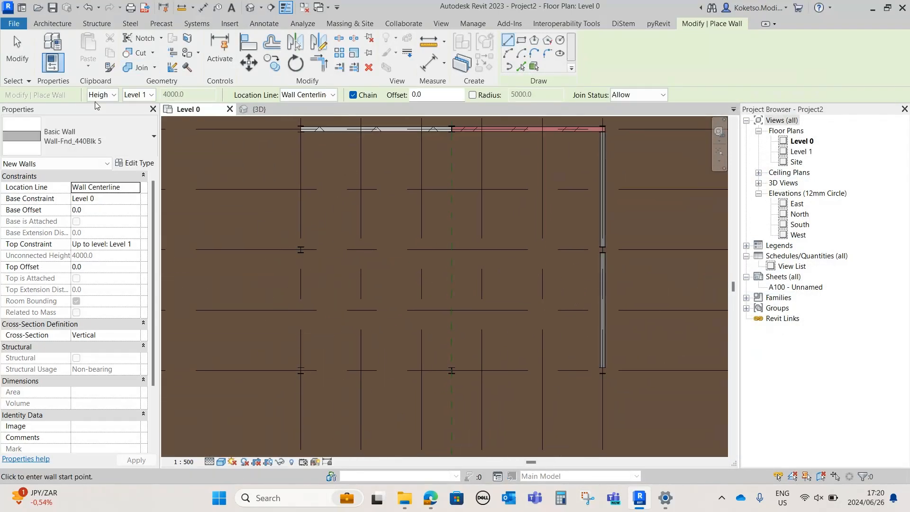
# Duplicate the red brick wall type under its default name and change the structure layer's material to Brick, Light Blend, Running
pyautogui.click(135, 163)
pyautogui.click(794, 108)
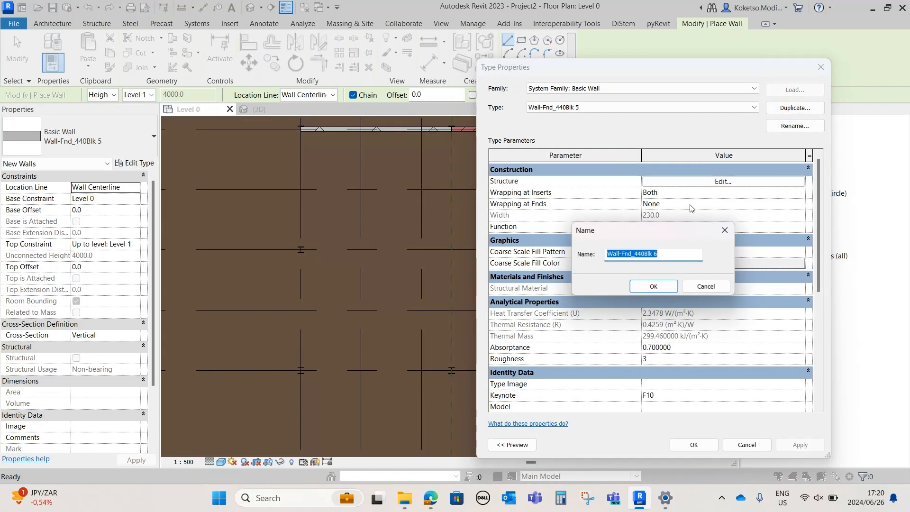
pyautogui.click(653, 285)
pyautogui.click(672, 182)
pyautogui.click(621, 189)
pyautogui.click(621, 189)
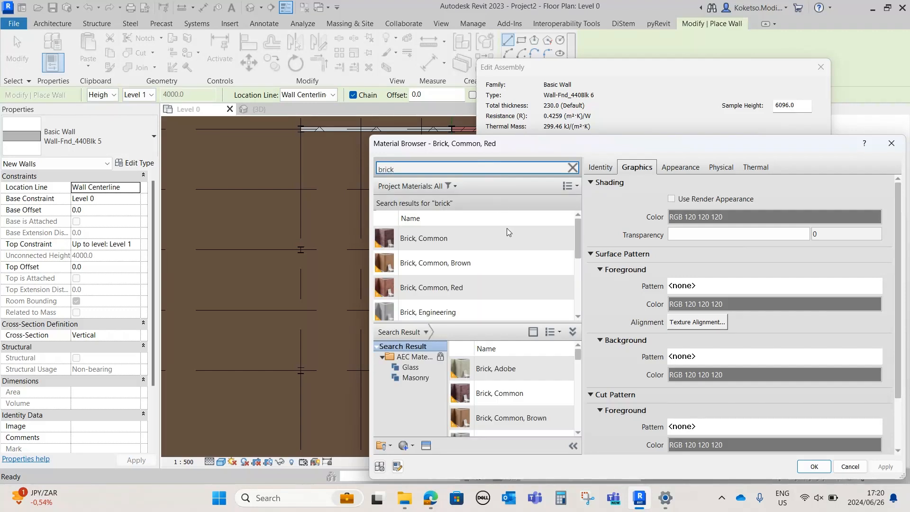
pyautogui.moveTo(545, 322); pyautogui.dragTo(545, 260)
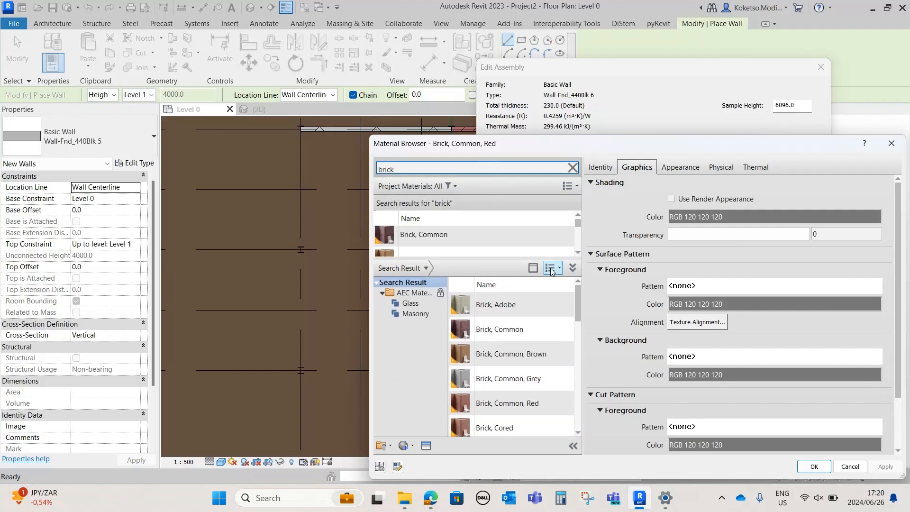
pyautogui.moveTo(578, 300); pyautogui.dragTo(581, 368)
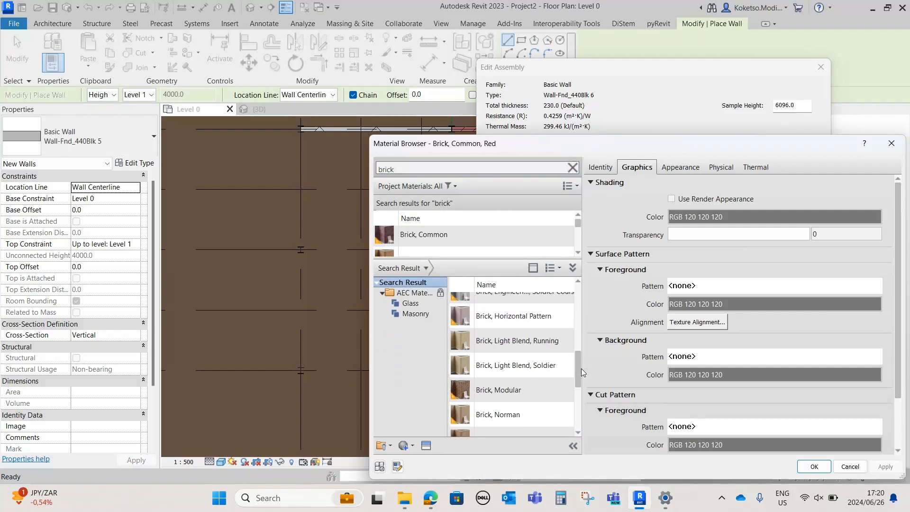
pyautogui.click(520, 339)
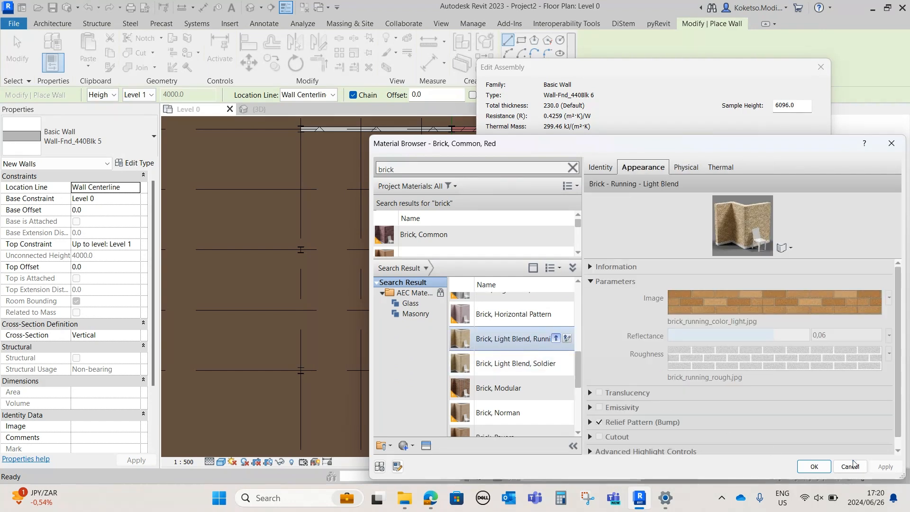
pyautogui.click(813, 466)
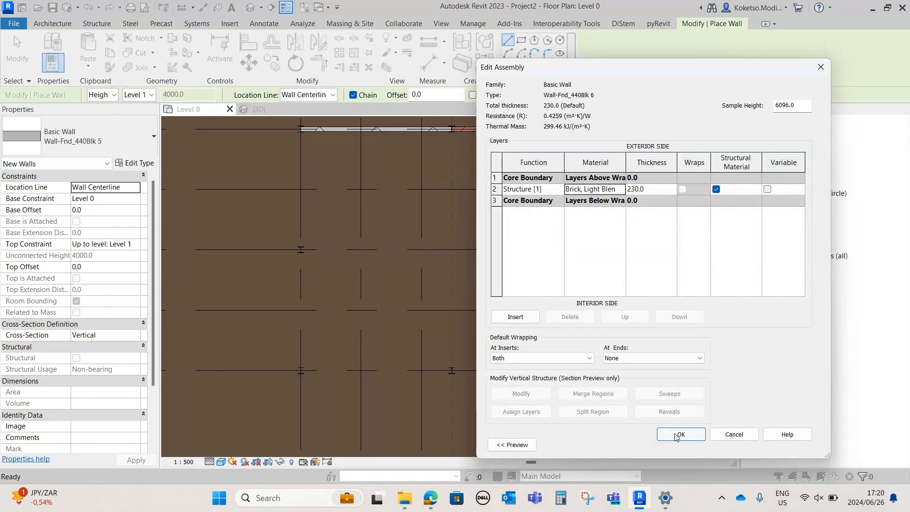
pyautogui.click(676, 435)
pyautogui.click(693, 442)
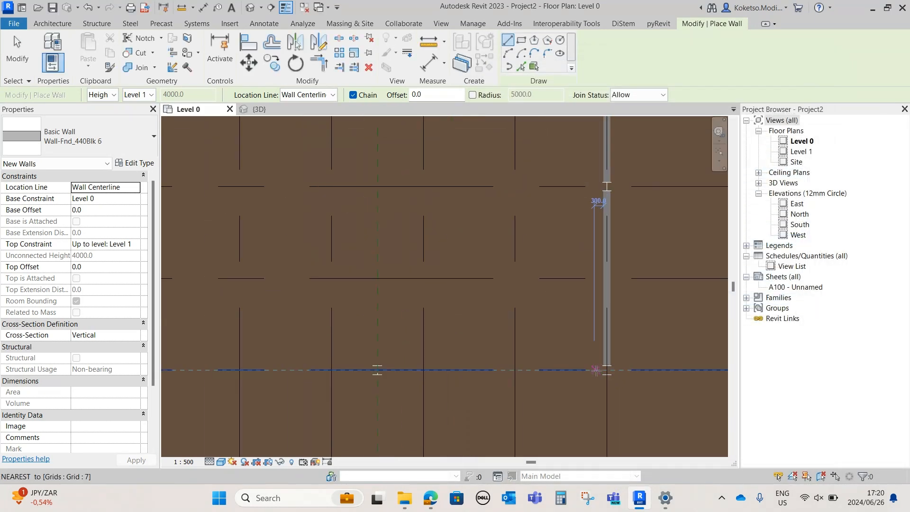
# Draw a light blend brick wall along grid 7 from the grid 6 column to the column on the reference plane
pyautogui.click(596, 369)
pyautogui.scroll(2, 602, 370)
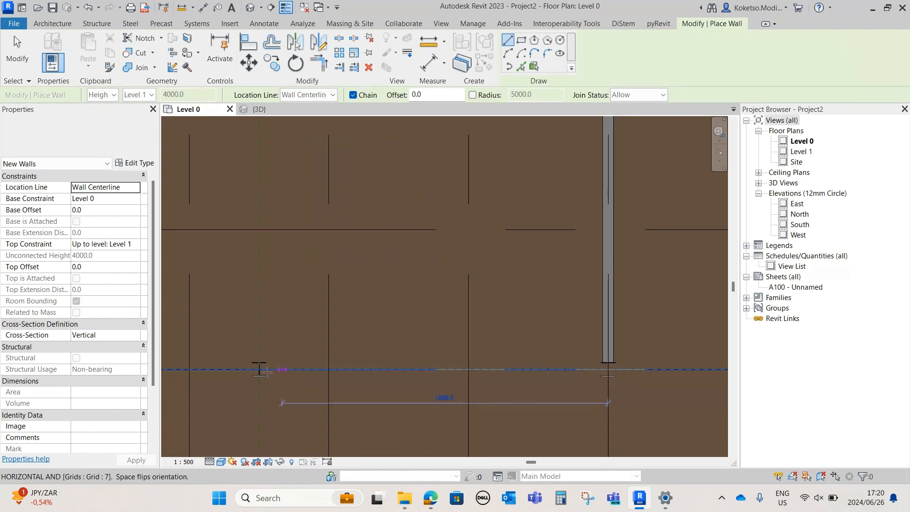
pyautogui.click(260, 371)
pyautogui.scroll(-3, 382, 357)
pyautogui.moveTo(287, 357); pyautogui.dragTo(349, 362, button='middle')
# Duplicate the light blend brick wall type under its default name
pyautogui.click(135, 163)
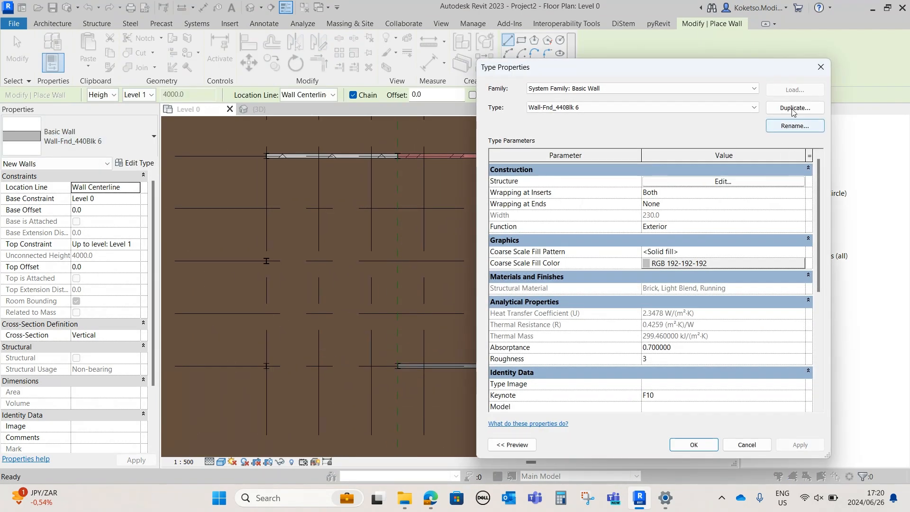
pyautogui.click(794, 107)
pyautogui.press('Return')
# Change the new wall type's structure layer material to Exposed Masonry from the material library
pyautogui.click(723, 181)
pyautogui.click(609, 192)
pyautogui.click(621, 189)
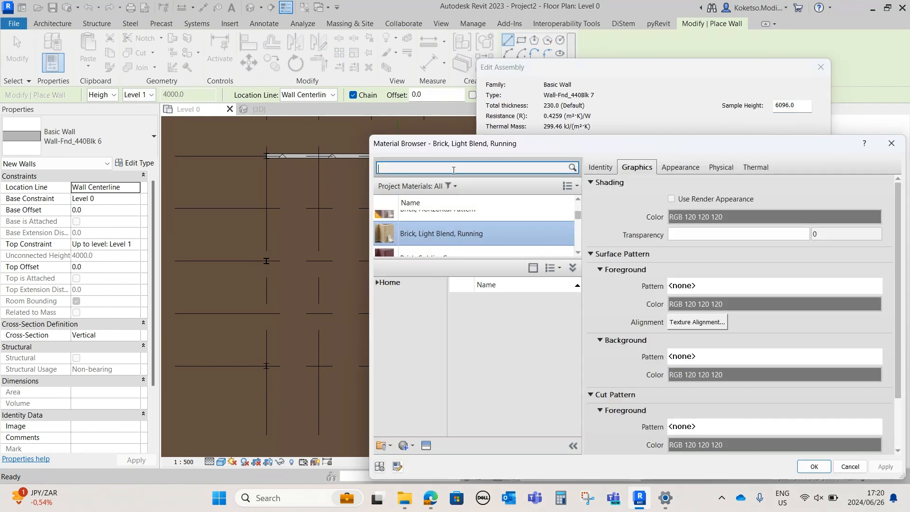
pyautogui.moveTo(578, 318); pyautogui.dragTo(573, 368)
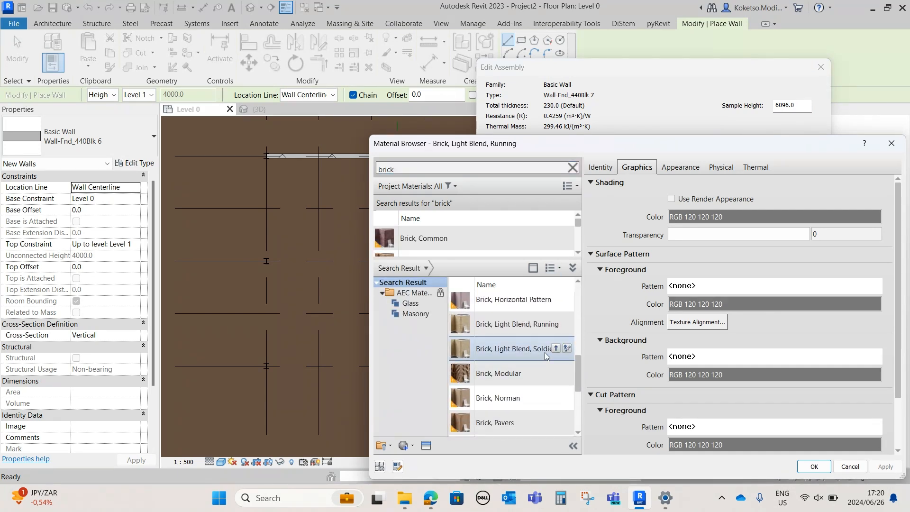
pyautogui.click(536, 350)
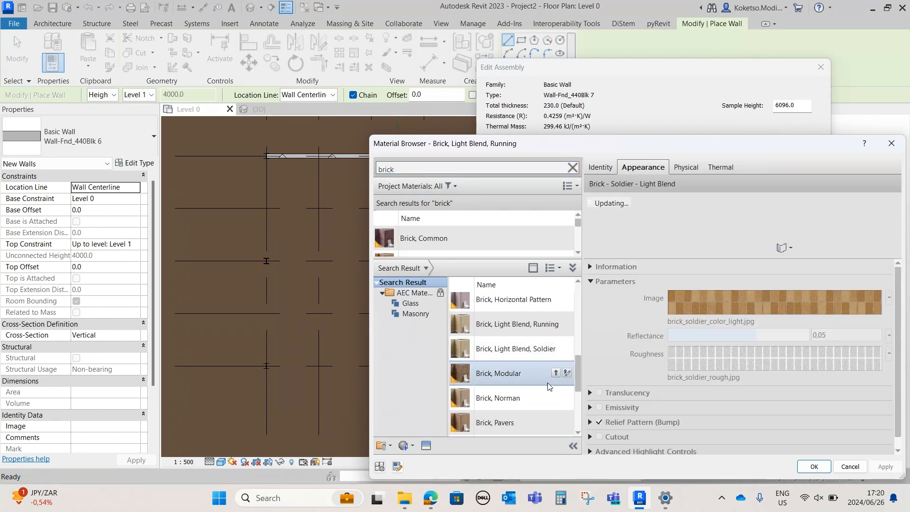
pyautogui.click(534, 395)
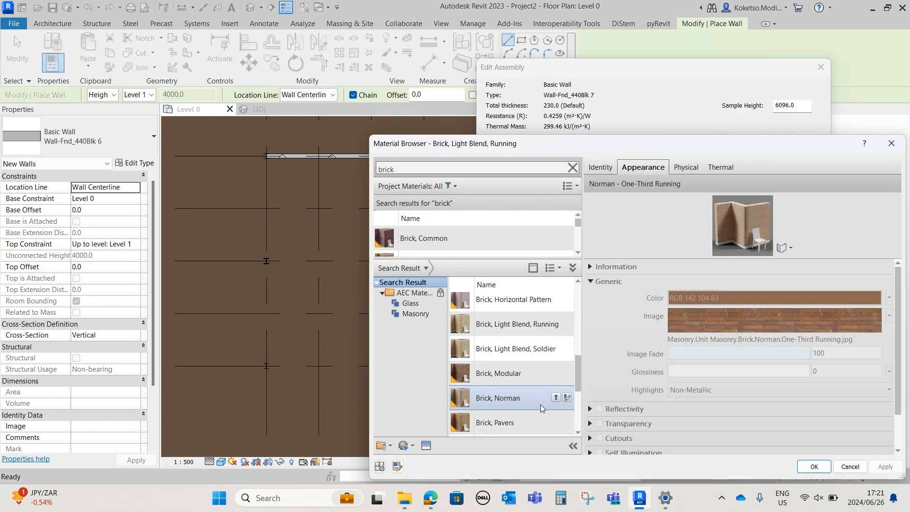
pyautogui.click(528, 421)
pyautogui.moveTo(578, 382); pyautogui.dragTo(582, 428)
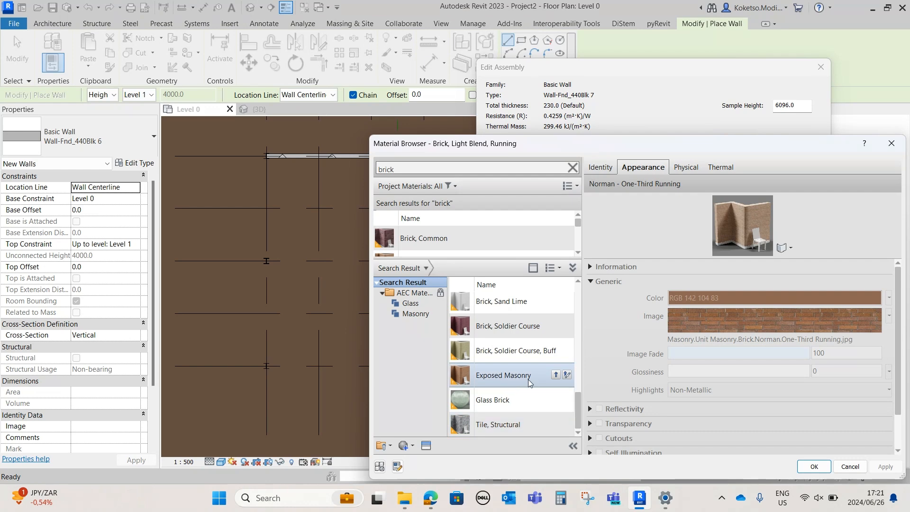
pyautogui.click(556, 374)
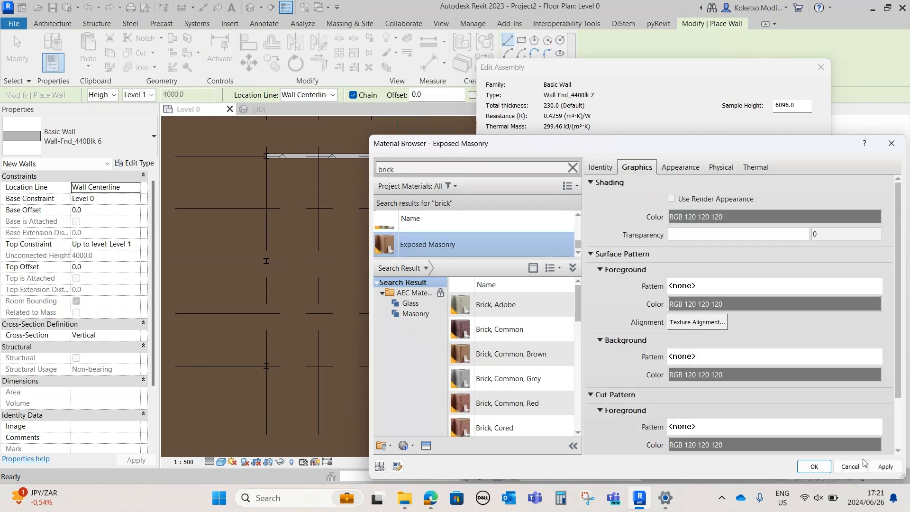
pyautogui.click(813, 466)
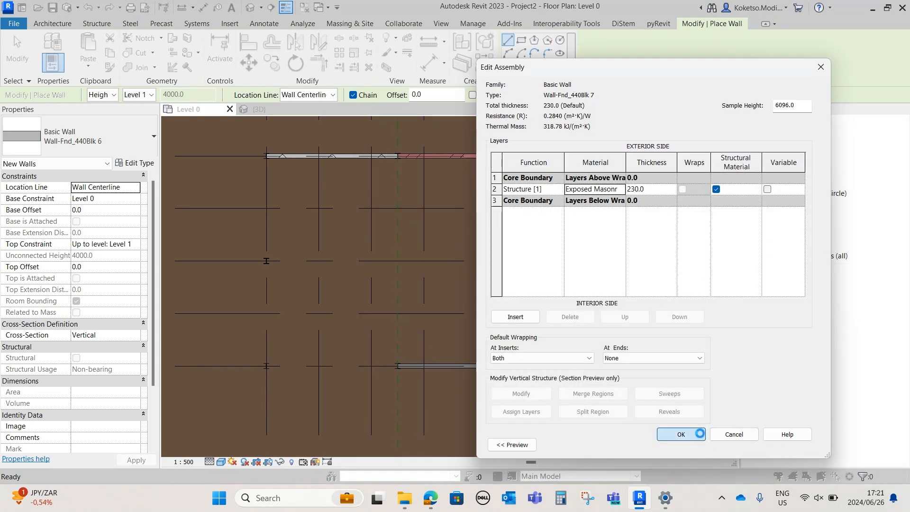
pyautogui.click(681, 434)
pyautogui.click(691, 496)
pyautogui.scroll(3, 584, 360)
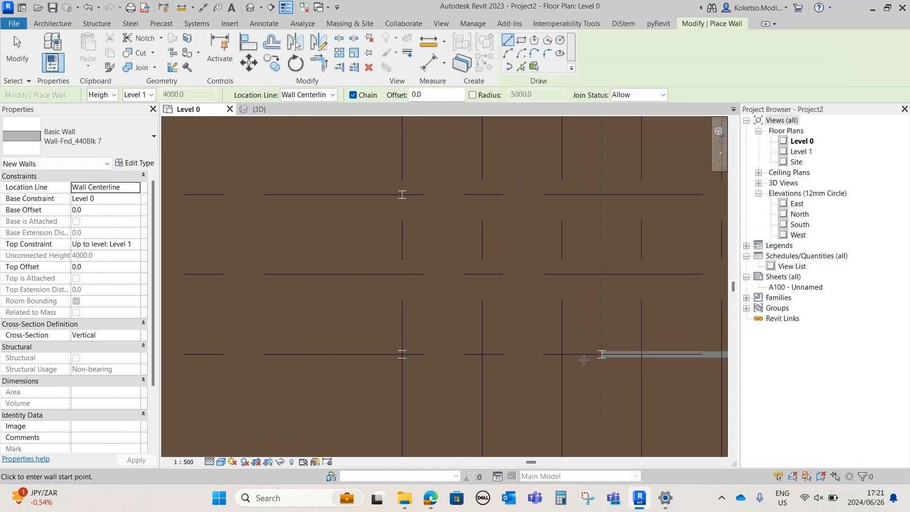
# Draw an exposed masonry wall along grid 7 from the column on the reference plane to the grid 1 column
pyautogui.click(602, 354)
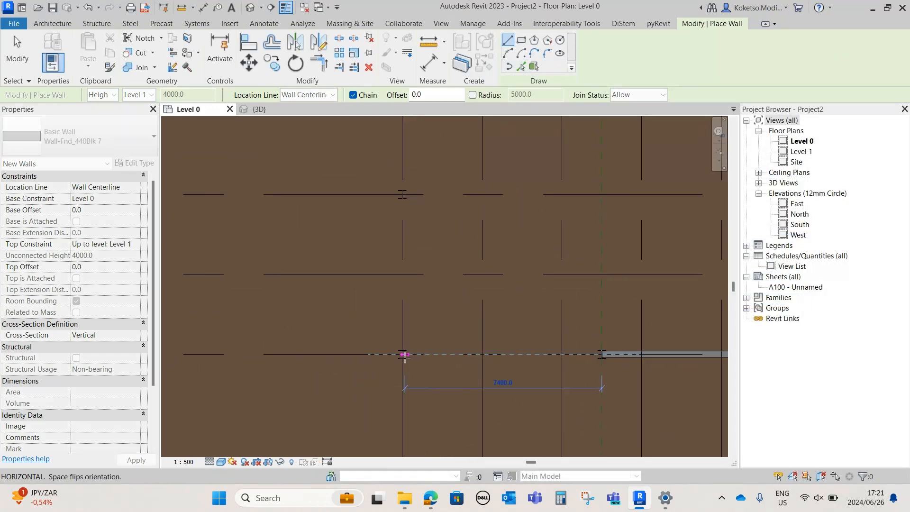
pyautogui.click(402, 354)
pyautogui.press('Escape')
pyautogui.scroll(-1, 418, 371)
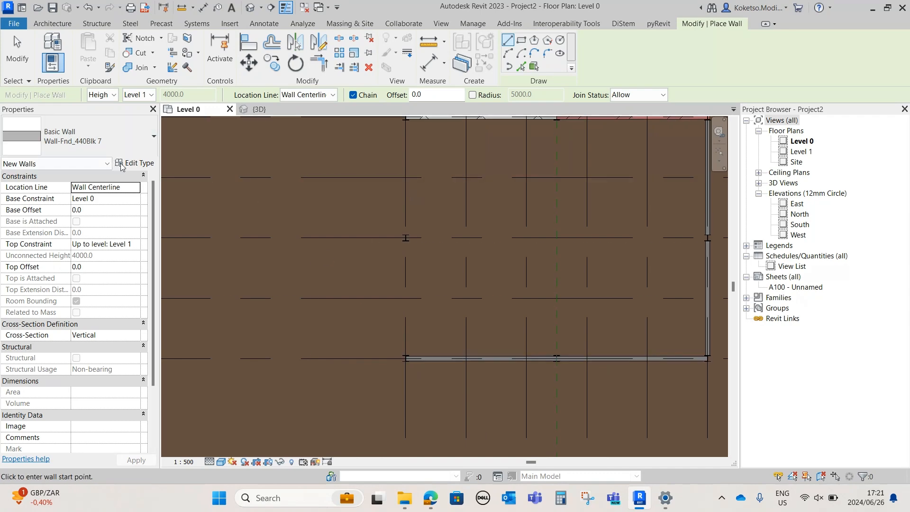
# Duplicate the exposed masonry wall type under its default name and change the structure layer's material to Concrete
pyautogui.click(135, 163)
pyautogui.click(795, 108)
pyautogui.click(652, 284)
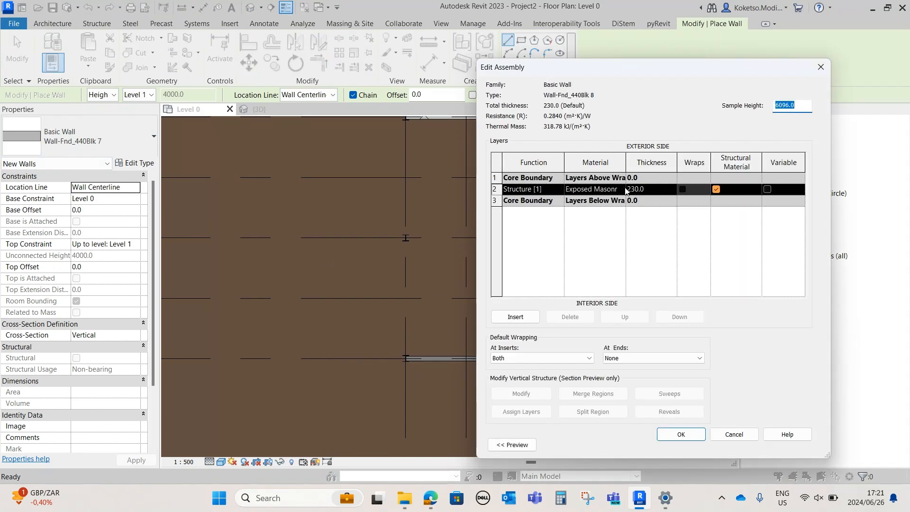
pyautogui.click(624, 190)
pyautogui.click(621, 189)
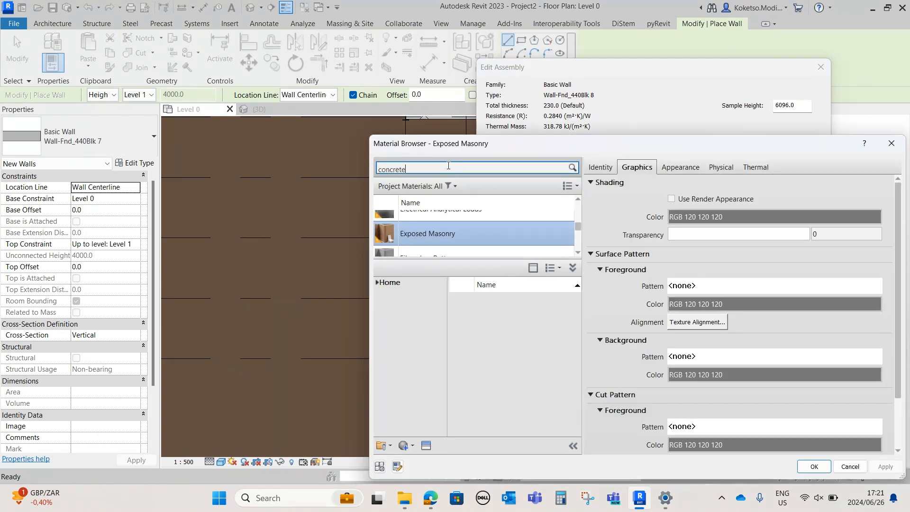
pyautogui.scroll(-3, 489, 248)
pyautogui.scroll(1, 469, 237)
pyautogui.click(454, 241)
pyautogui.scroll(-1, 454, 240)
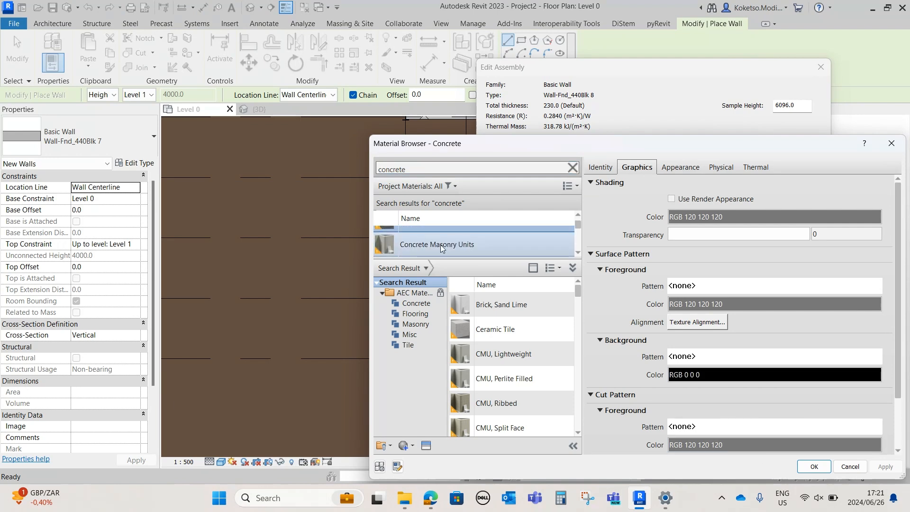
pyautogui.click(813, 466)
pyautogui.click(678, 433)
pyautogui.click(693, 442)
# Draw a concrete wall along grid 1 from the grid 7 column to the grid 9 column
pyautogui.scroll(3, 407, 344)
pyautogui.click(405, 359)
pyautogui.click(405, 241)
pyautogui.moveTo(430, 198); pyautogui.dragTo(419, 315, button='middle')
pyautogui.scroll(-3, 419, 316)
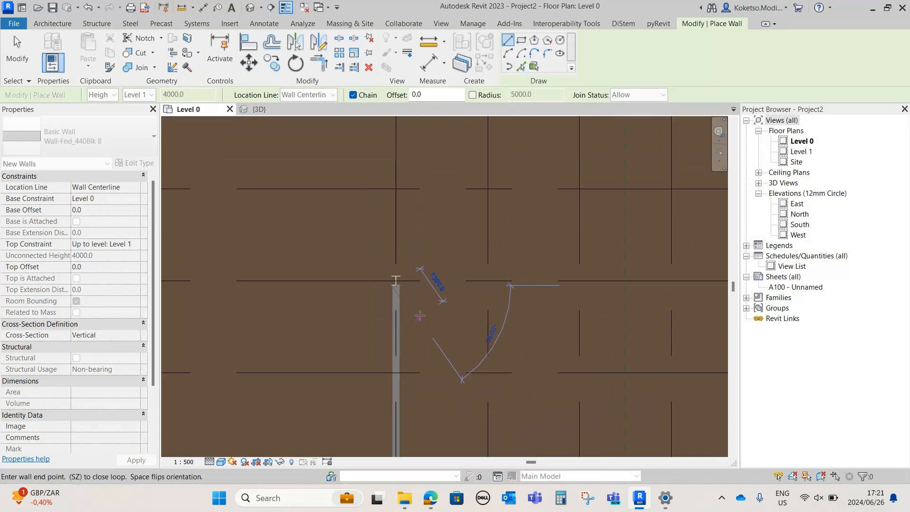
pyautogui.press('Escape')
# Duplicate the concrete wall type under its default name and change the structure layer's material to Brick, Adobe from the material library
pyautogui.click(136, 164)
pyautogui.click(789, 112)
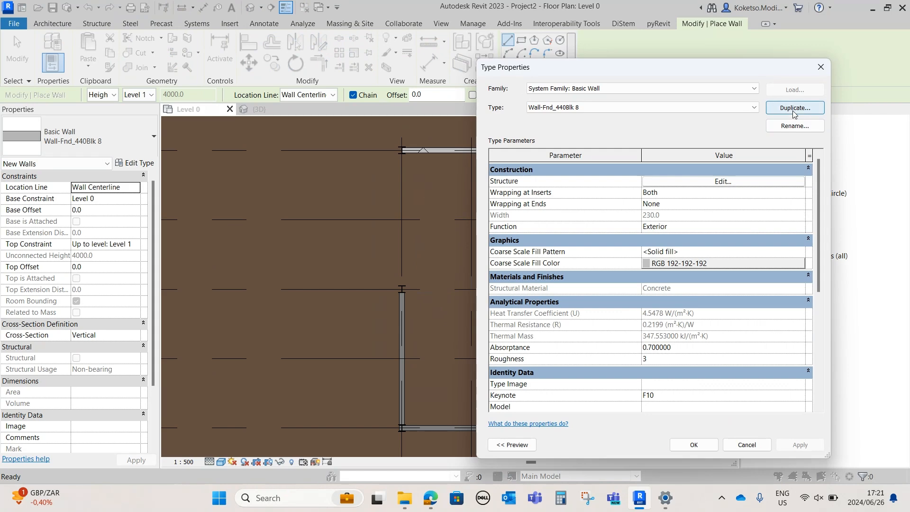
pyautogui.click(654, 284)
pyautogui.click(658, 183)
pyautogui.click(595, 190)
pyautogui.click(632, 190)
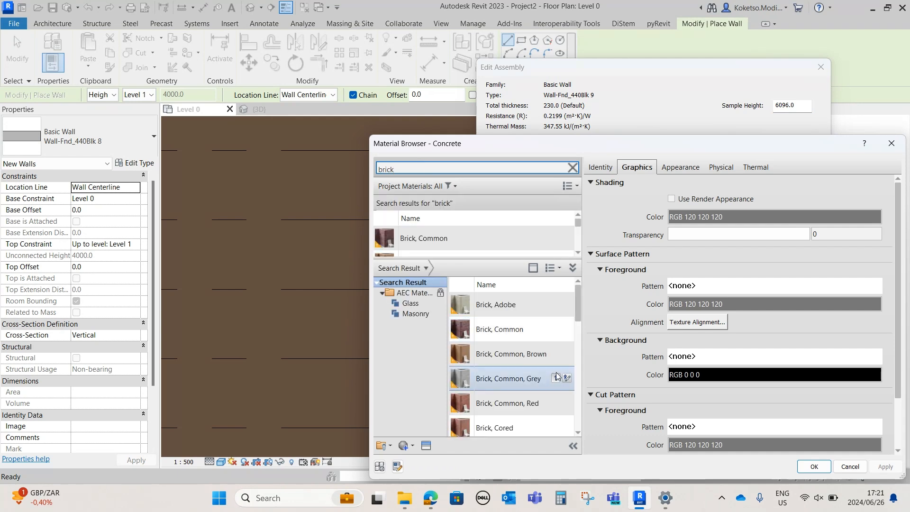
pyautogui.moveTo(566, 311)
pyautogui.click(514, 308)
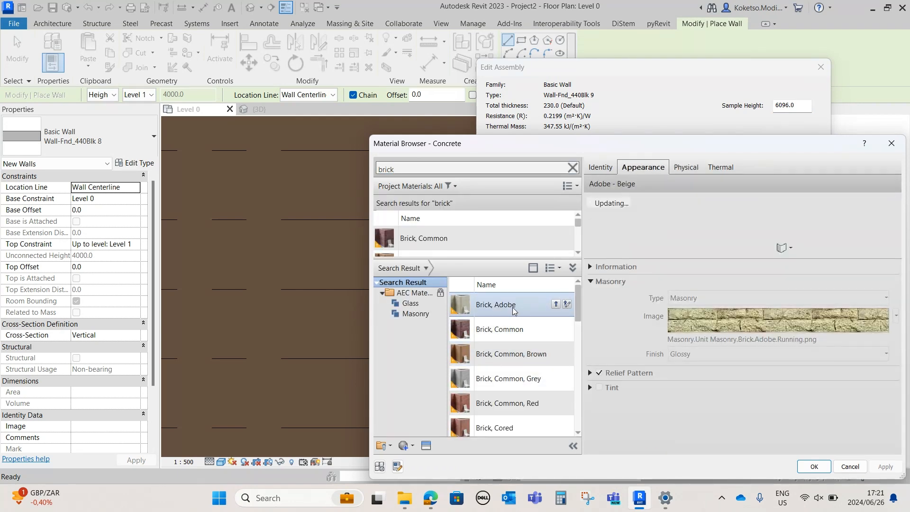
pyautogui.click(556, 305)
pyautogui.click(814, 467)
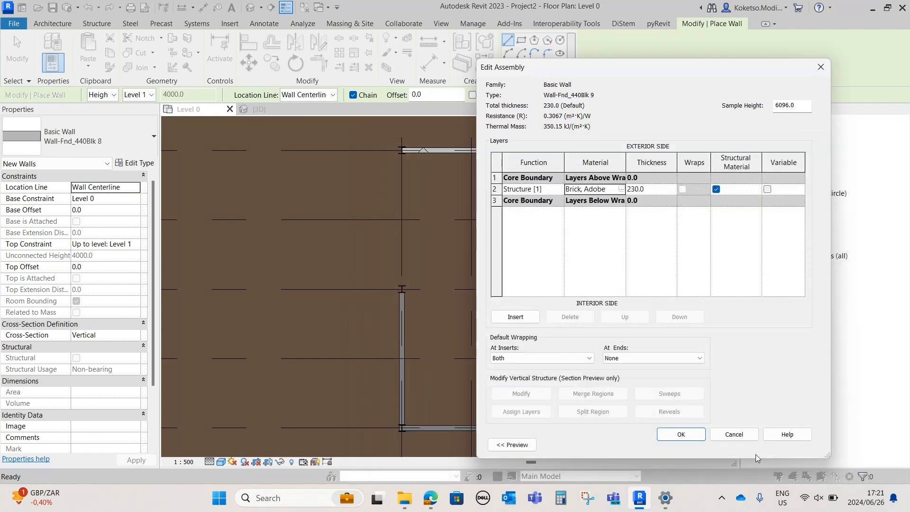
pyautogui.click(692, 439)
# Draw an adobe brick wall along grid 1 from the grid 9 column to the grid 11 column
pyautogui.click(746, 500)
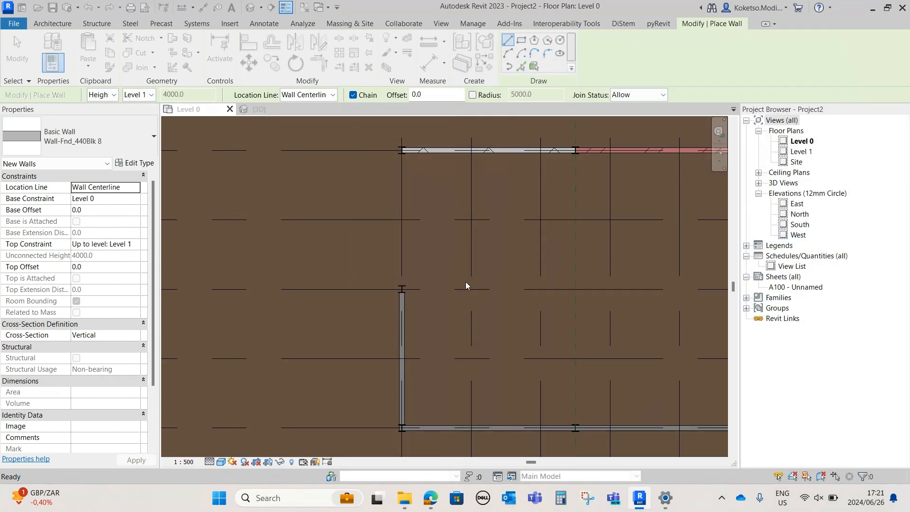
pyautogui.click(402, 285)
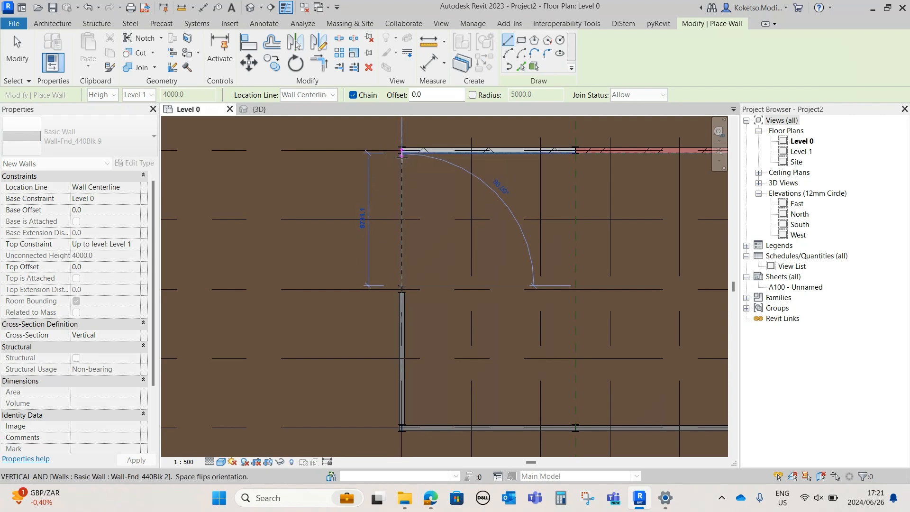
pyautogui.press('Escape')
pyautogui.press('Escape')
# Open the 3D view, set its visual style to Realistic and inspect the walls around the structure
pyautogui.click(259, 109)
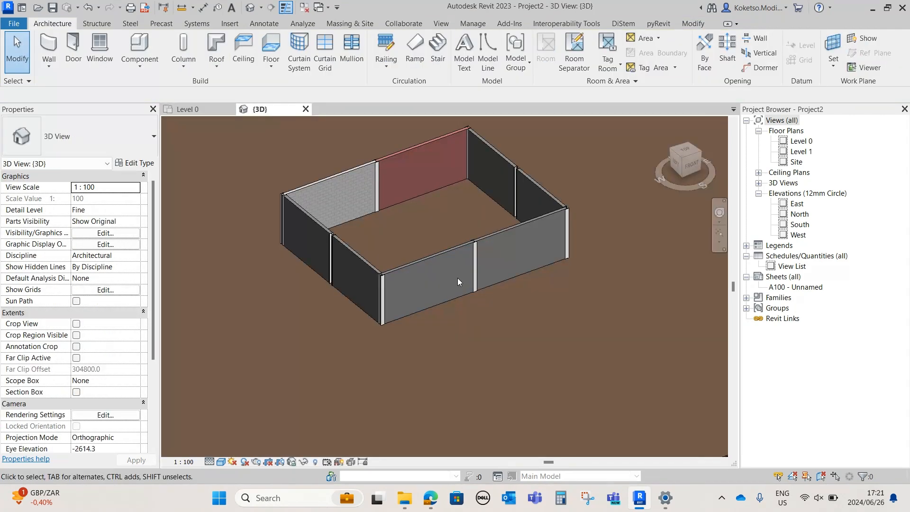
pyautogui.click(221, 462)
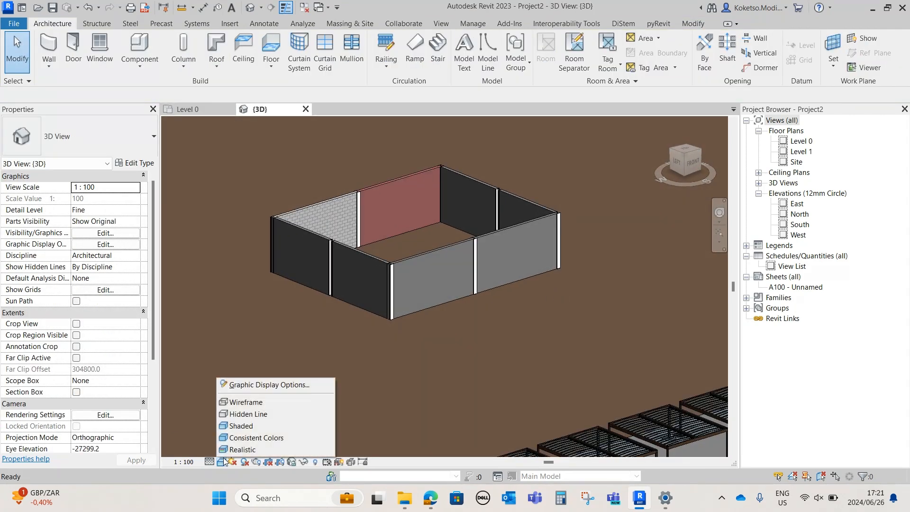
pyautogui.click(230, 451)
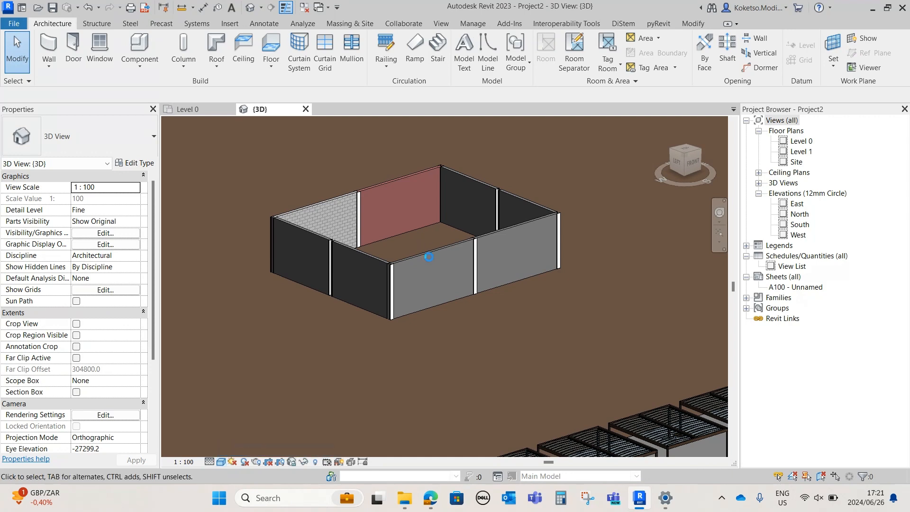
pyautogui.scroll(4, 429, 407)
pyautogui.keyDown('shift'); pyautogui.moveTo(429, 407); pyautogui.dragTo(335, 406, button='middle'); pyautogui.keyUp('shift')
pyautogui.scroll(-4, 341, 372)
pyautogui.keyDown('shift'); pyautogui.moveTo(342, 375); pyautogui.dragTo(478, 301, button='middle'); pyautogui.keyUp('shift')
# Select all eight walls between the steel columns and set their top offset to -1000
pyautogui.click(448, 336)
pyautogui.rightClick(235, 361)
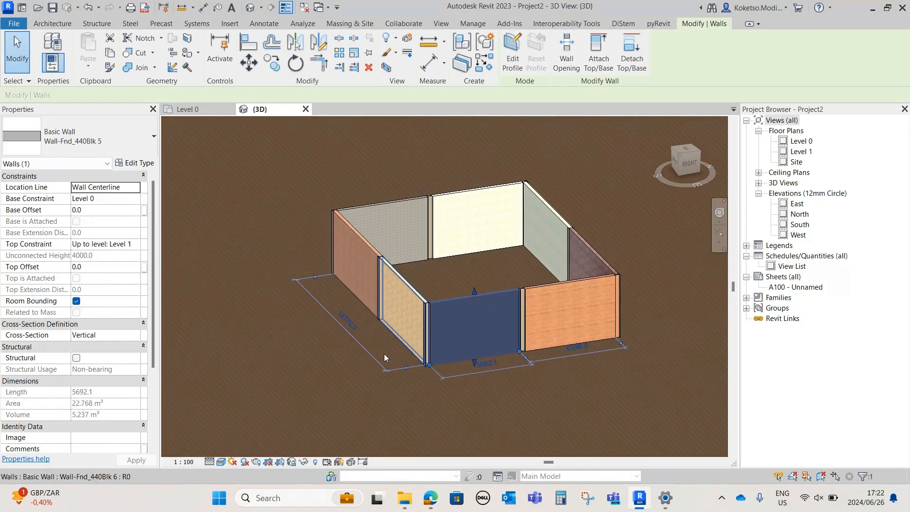
pyautogui.moveTo(284, 183)
pyautogui.click(434, 180)
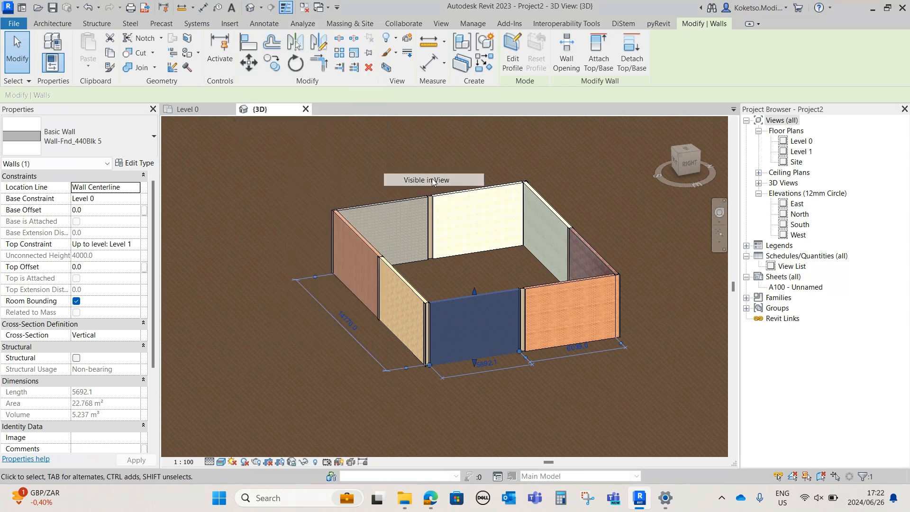
pyautogui.click(524, 283)
pyautogui.click(554, 283)
pyautogui.keyDown('ctrl'); pyautogui.click(476, 292); pyautogui.keyUp('ctrl')
pyautogui.keyDown('ctrl'); pyautogui.click(410, 285); pyautogui.keyUp('ctrl')
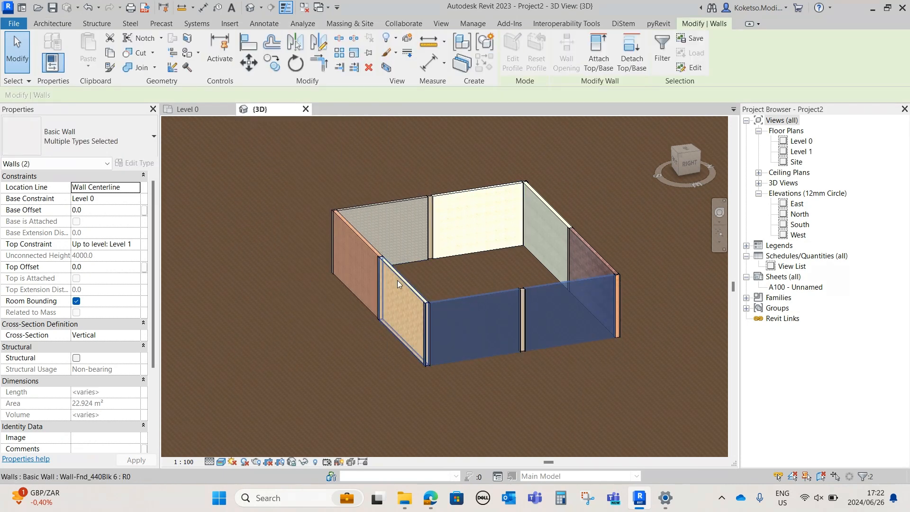
pyautogui.keyDown('ctrl'); pyautogui.click(363, 252); pyautogui.keyUp('ctrl')
pyautogui.keyDown('ctrl'); pyautogui.click(367, 209); pyautogui.keyUp('ctrl')
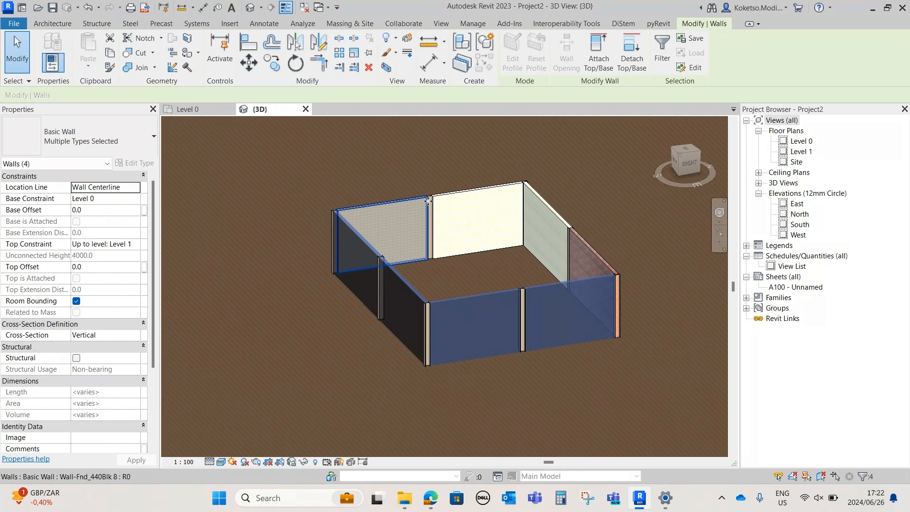
pyautogui.keyDown('ctrl'); pyautogui.click(480, 188); pyautogui.keyUp('ctrl')
pyautogui.keyDown('ctrl'); pyautogui.click(538, 194); pyautogui.keyUp('ctrl')
pyautogui.keyDown('ctrl'); pyautogui.click(589, 254); pyautogui.keyUp('ctrl')
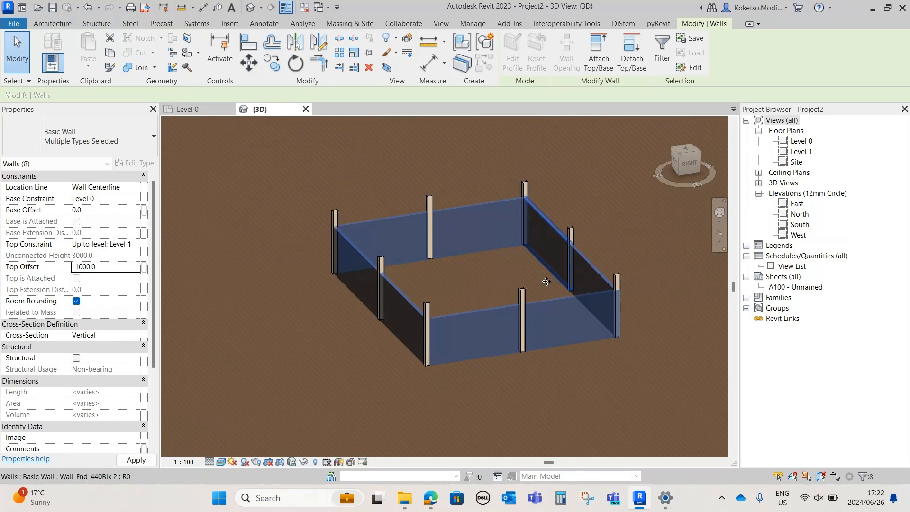
pyautogui.click(589, 361)
pyautogui.scroll(-3, 589, 362)
pyautogui.keyDown('shift'); pyautogui.moveTo(535, 373); pyautogui.dragTo(566, 358, button='middle'); pyautogui.keyUp('shift')
pyautogui.scroll(3, 536, 297)
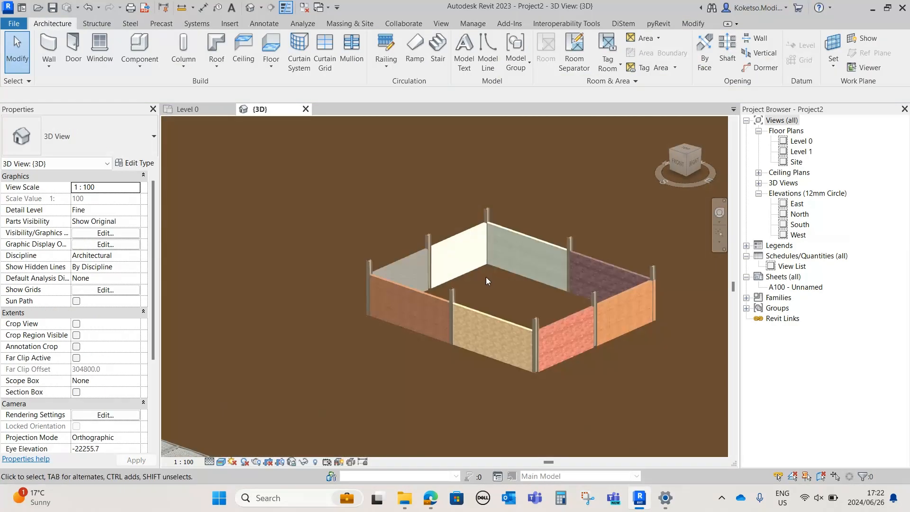
# In the Level 0 floor plan, draw a vertical section line beyond grid 6, looking towards the walled structure
pyautogui.click(216, 110)
pyautogui.scroll(-3, 472, 309)
pyautogui.moveTo(450, 294); pyautogui.dragTo(314, 264, button='middle')
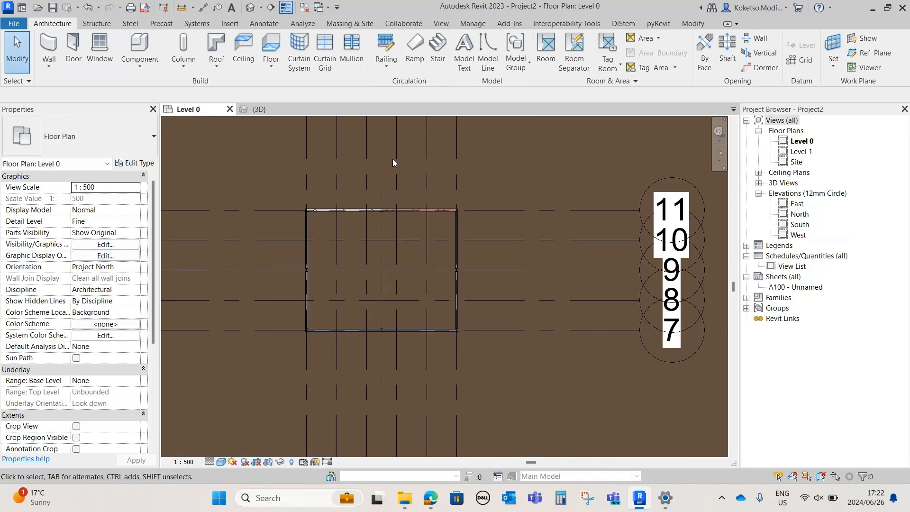
pyautogui.click(271, 9)
pyautogui.scroll(-2, 499, 393)
pyautogui.click(511, 400)
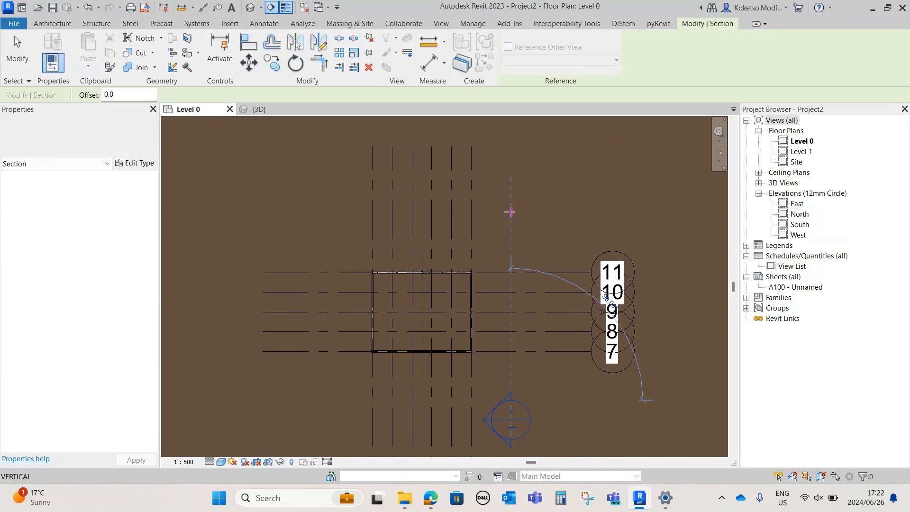
pyautogui.click(510, 212)
pyautogui.press('Escape')
pyautogui.press('Escape')
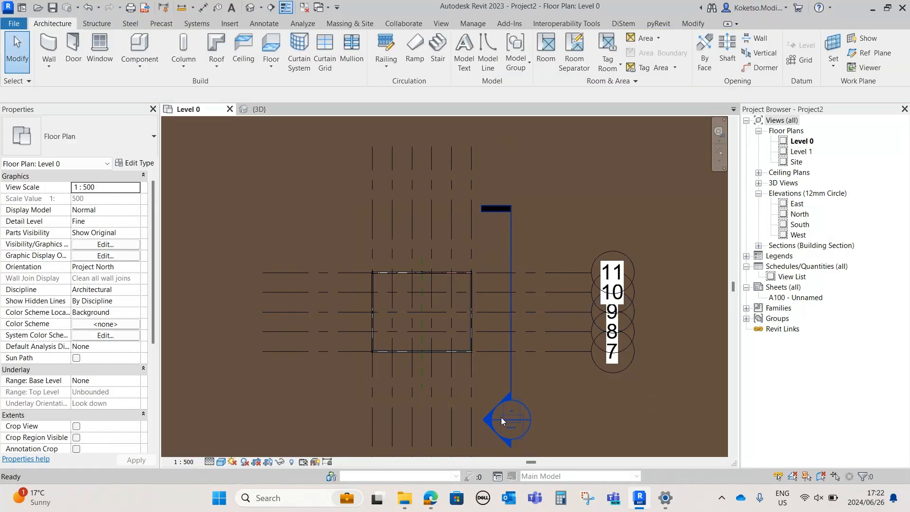
# Open the new section view and turn off both its visible crop region and its view cropping
pyautogui.doubleClick(501, 417)
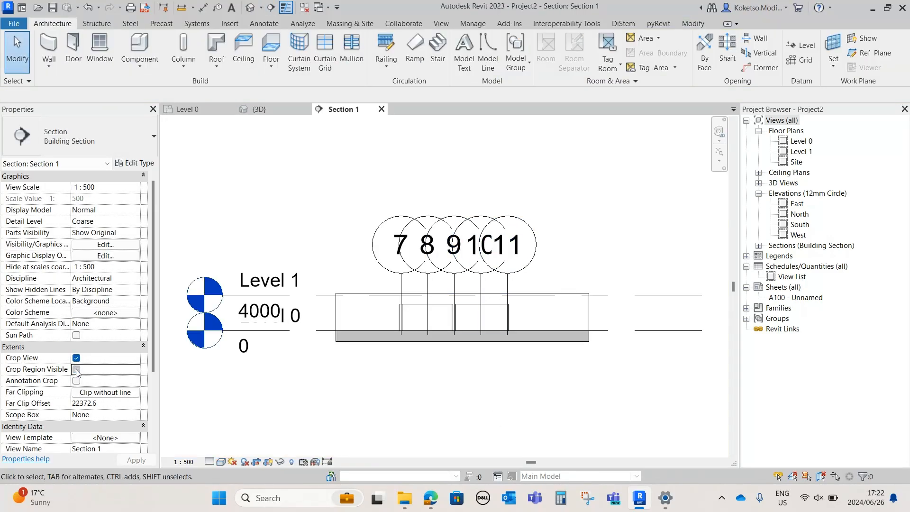
pyautogui.click(509, 286)
pyautogui.scroll(-1, 509, 285)
pyautogui.press('Escape')
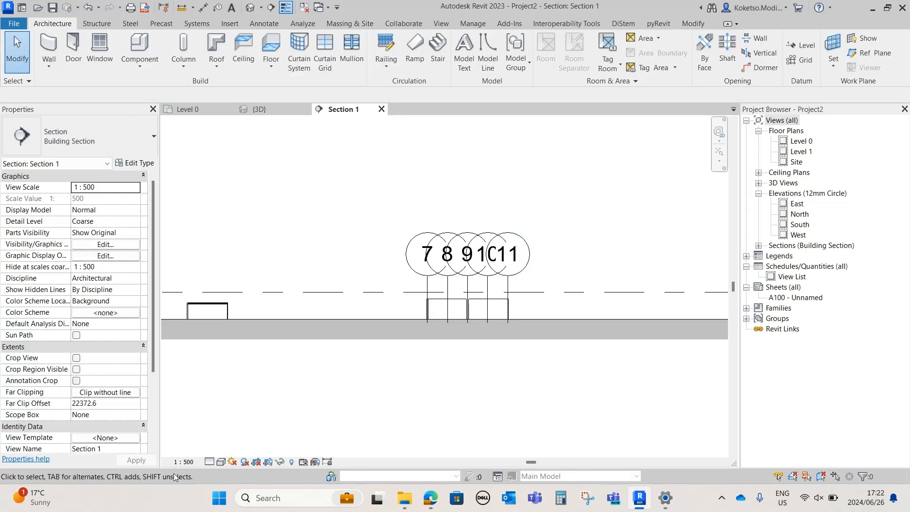
# Set the section view's scale to 1:50
pyautogui.click(183, 461)
pyautogui.click(192, 376)
pyautogui.scroll(3, 507, 285)
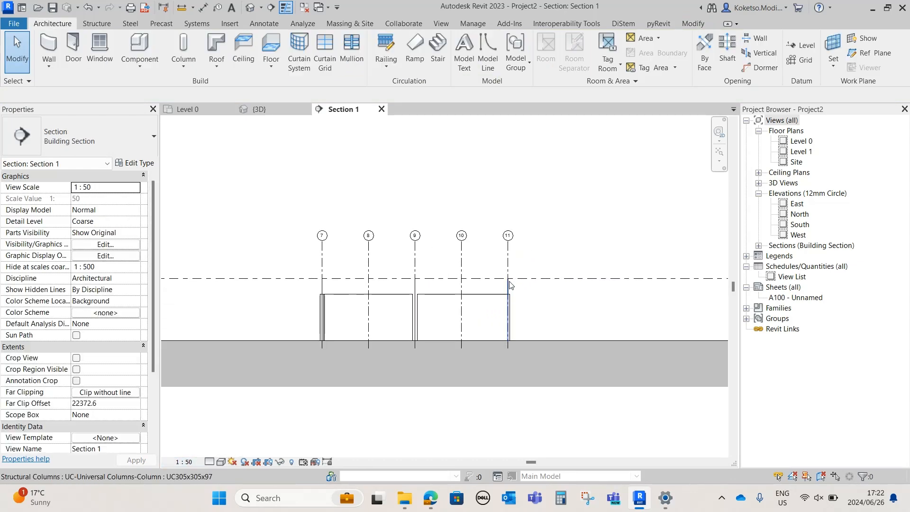
# Extend grids 7 to 11 well above Level 1 and down past the ground in the section view
pyautogui.click(507, 242)
pyautogui.moveTo(508, 242); pyautogui.dragTo(508, 142)
pyautogui.click(472, 326)
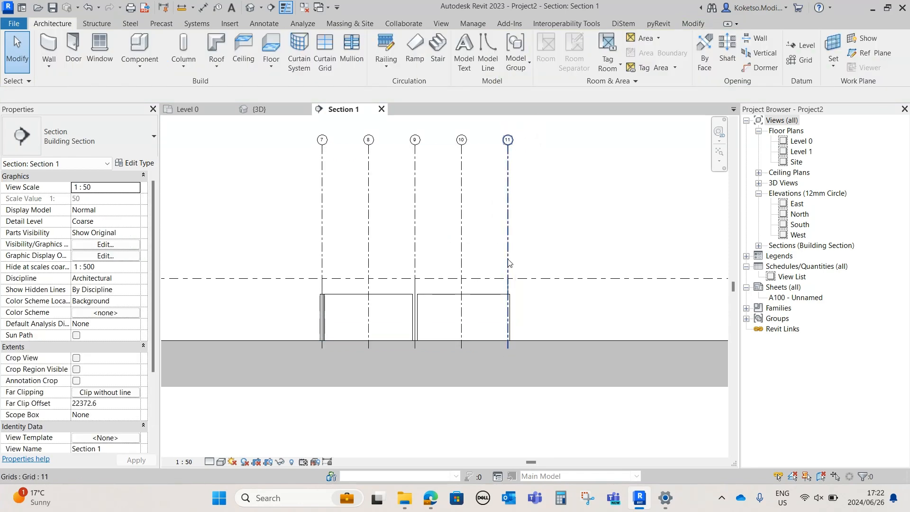
pyautogui.click(508, 339)
pyautogui.moveTo(507, 350); pyautogui.dragTo(508, 419)
pyautogui.click(397, 308)
# Set the section view's detail level to Fine
pyautogui.scroll(1, 346, 288)
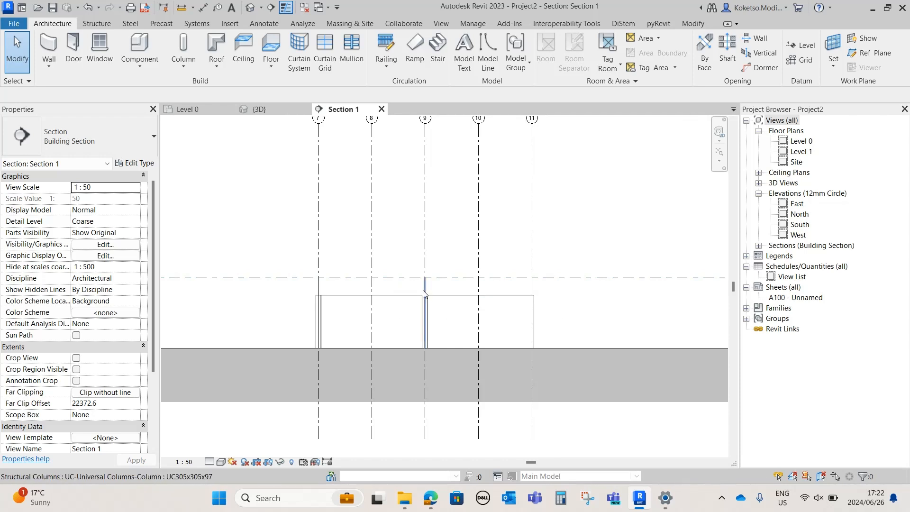
pyautogui.scroll(1, 429, 318)
pyautogui.click(210, 462)
pyautogui.click(215, 452)
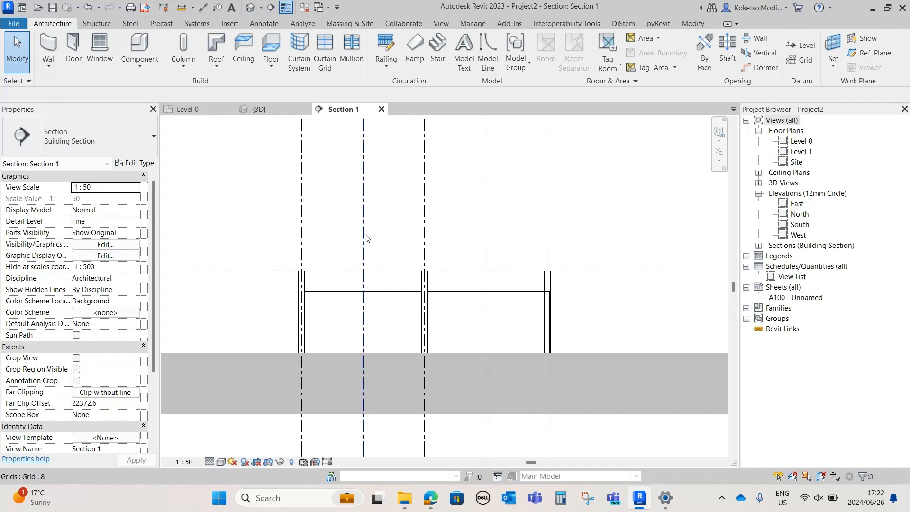
pyautogui.moveTo(474, 331); pyautogui.dragTo(467, 349, button='middle')
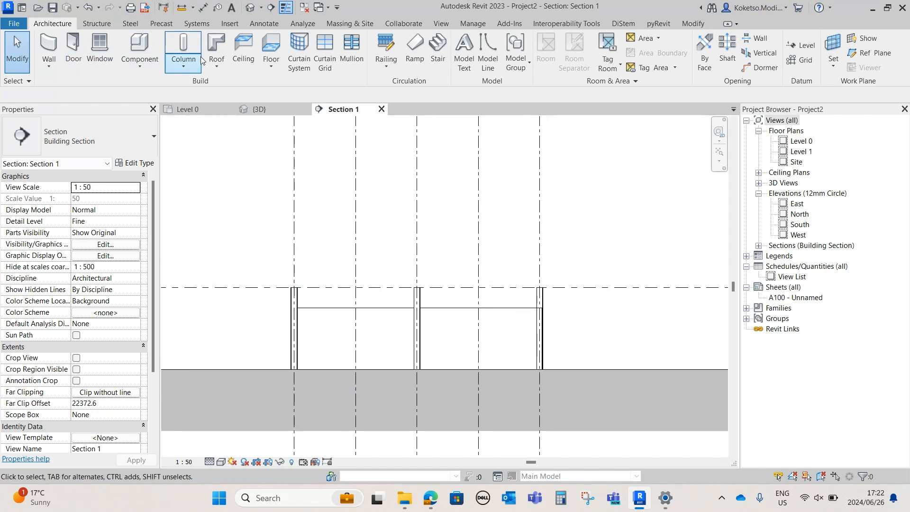
pyautogui.click(215, 65)
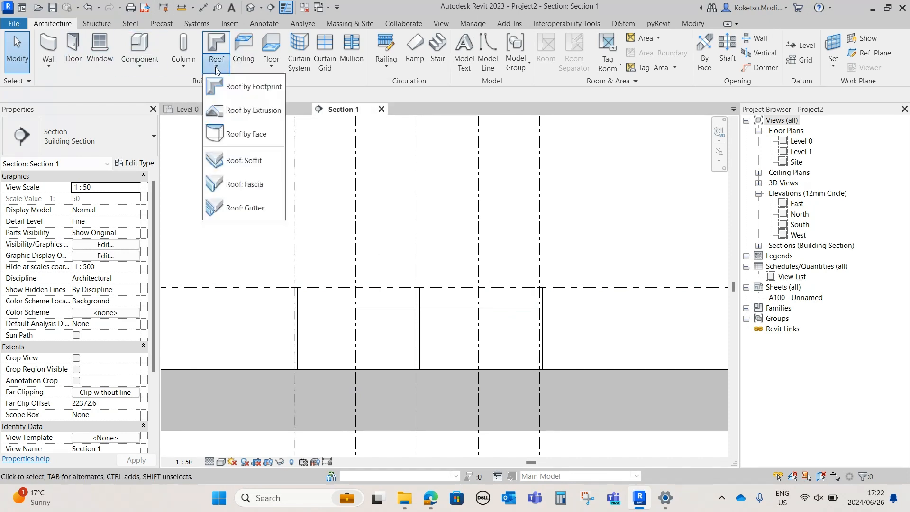
pyautogui.click(233, 115)
pyautogui.click(442, 246)
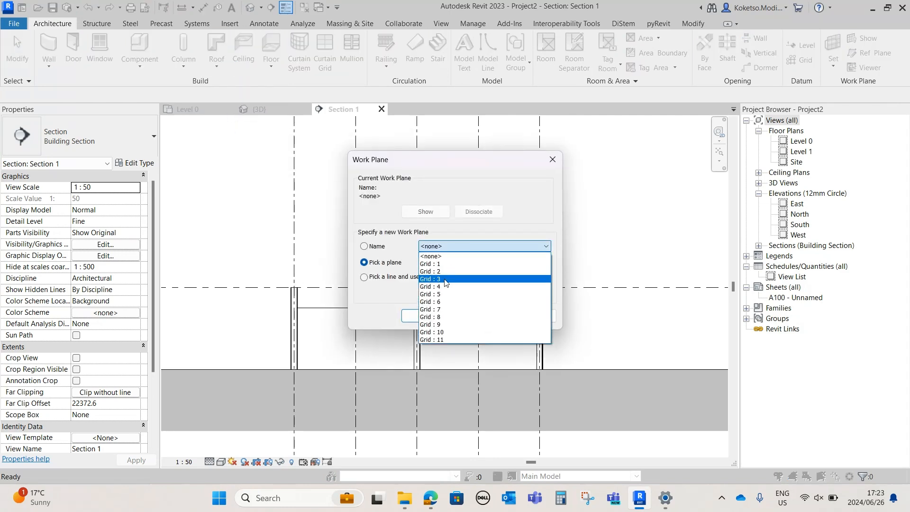
pyautogui.click(442, 247)
pyautogui.press('Escape')
# Return to the Level 0 floor plan and examine the grid numbering around the walled structure
pyautogui.click(209, 111)
pyautogui.scroll(2, 473, 331)
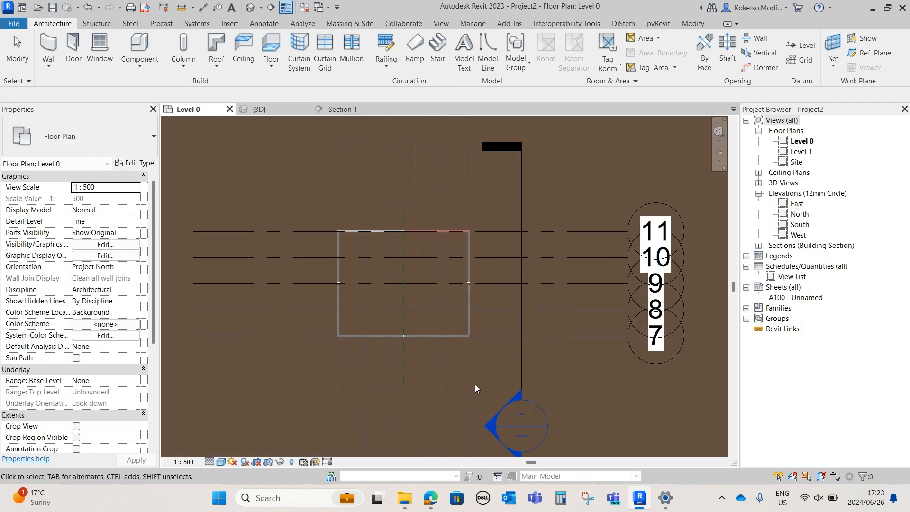
pyautogui.moveTo(476, 389); pyautogui.dragTo(474, 250, button='middle')
pyautogui.scroll(-2, 483, 434)
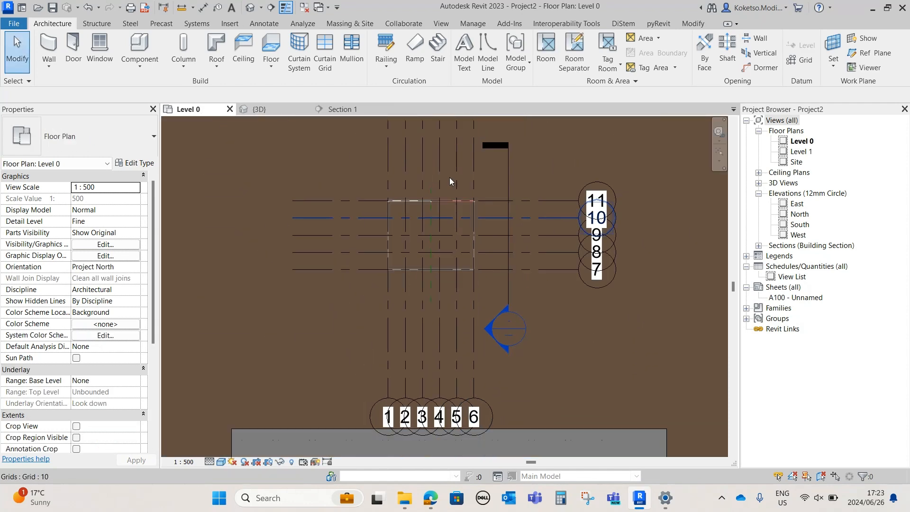
# Start a roof by extrusion in Section 1 on the Grid 6 work plane, with Level 1 as reference level
pyautogui.click(338, 109)
pyautogui.click(217, 66)
pyautogui.click(238, 110)
pyautogui.click(474, 247)
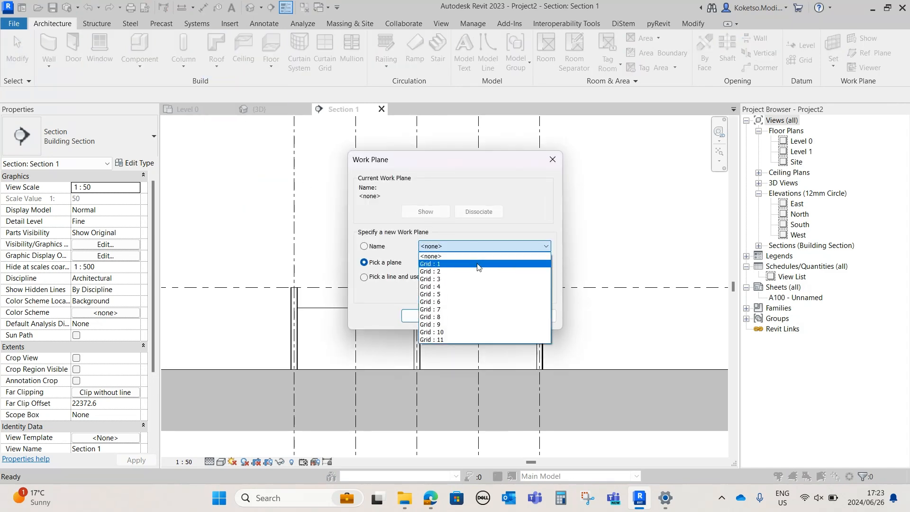
pyautogui.click(455, 301)
pyautogui.click(426, 315)
pyautogui.click(448, 228)
pyautogui.click(459, 269)
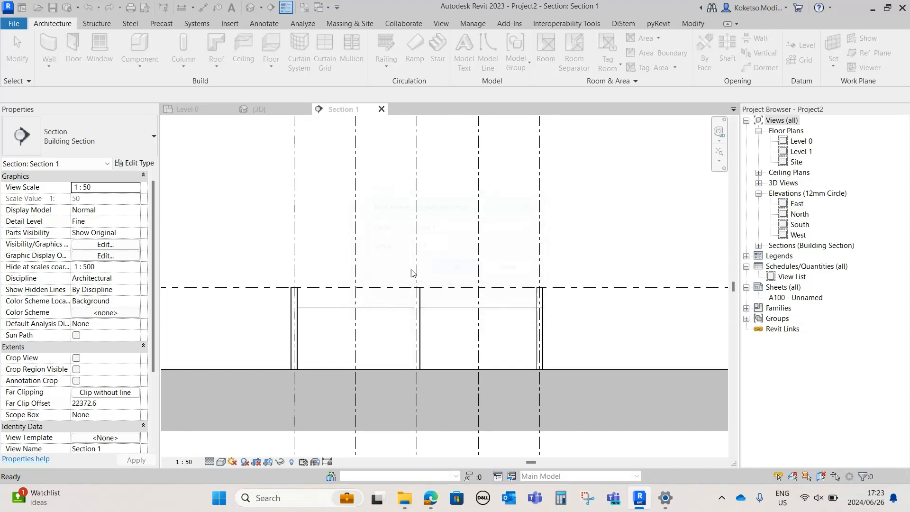
# Sketch a roof slope about 6804 mm long at 26° from the grid 7 column top to grid 9, and mirror it about grid 9
pyautogui.click(291, 287)
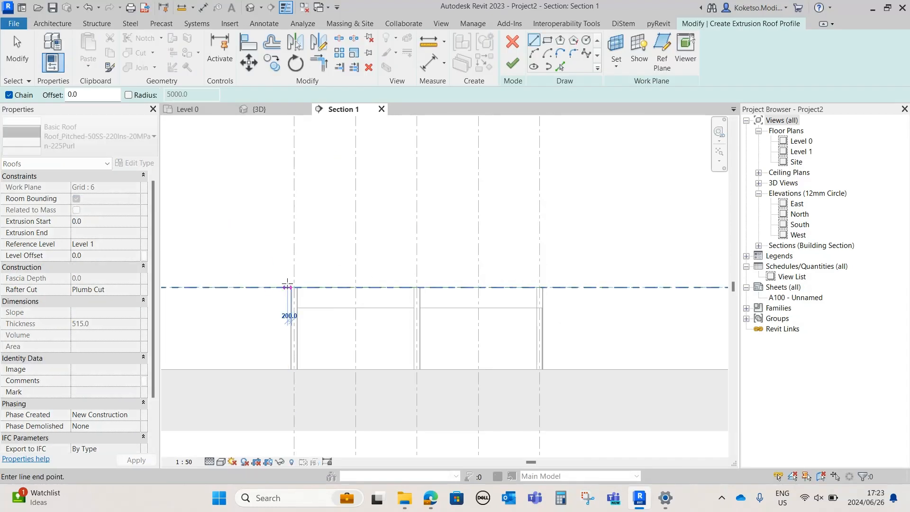
pyautogui.click(417, 228)
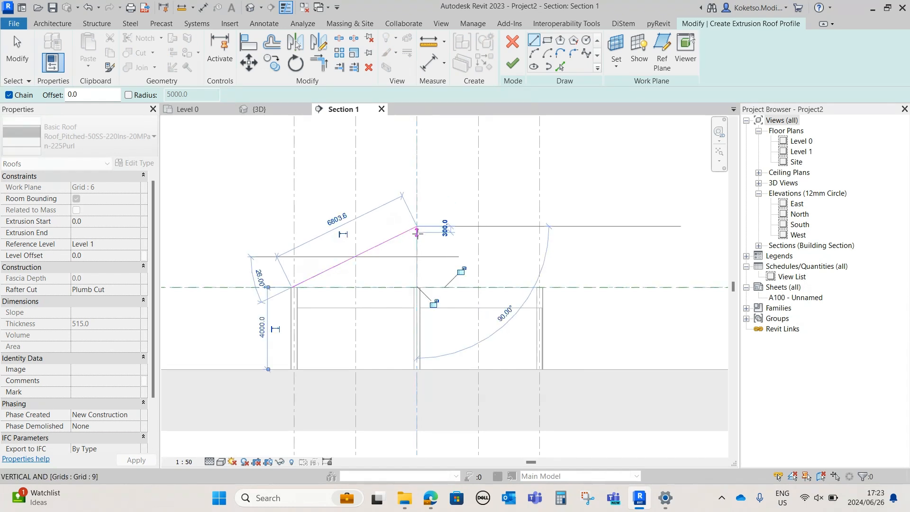
pyautogui.press('Escape')
pyautogui.press('Escape')
pyautogui.click(380, 244)
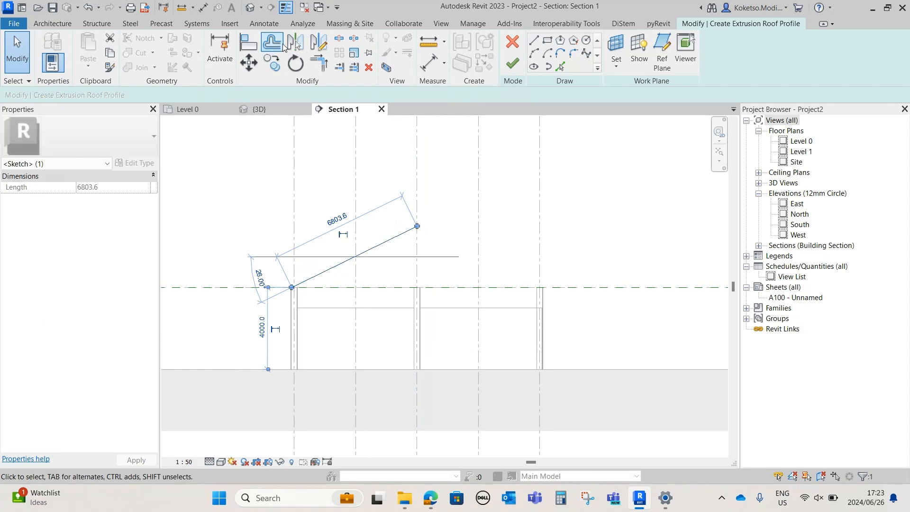
pyautogui.click(298, 44)
pyautogui.click(417, 204)
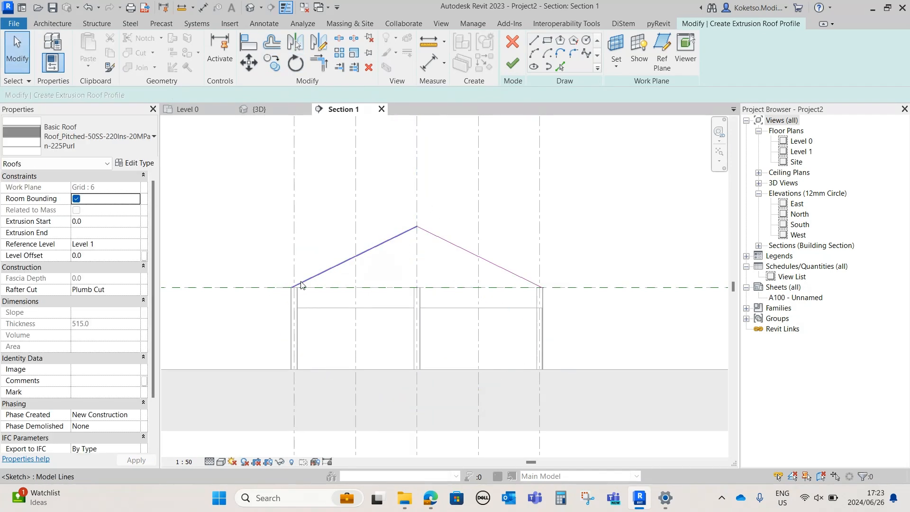
# Extend both roof slopes past the outer columns to form eaves, making each slope about 8500 mm long
pyautogui.moveTo(292, 287); pyautogui.dragTo(265, 302)
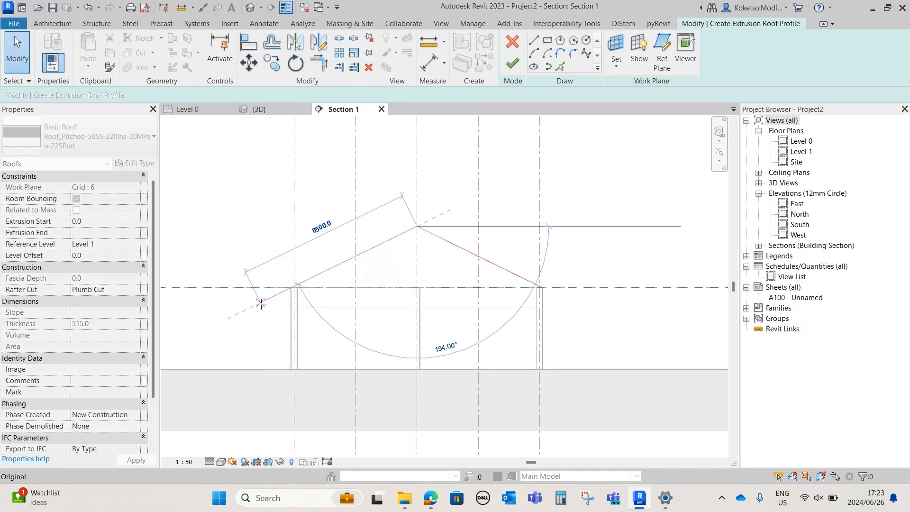
pyautogui.moveTo(539, 287); pyautogui.dragTo(569, 301)
pyautogui.click(400, 156)
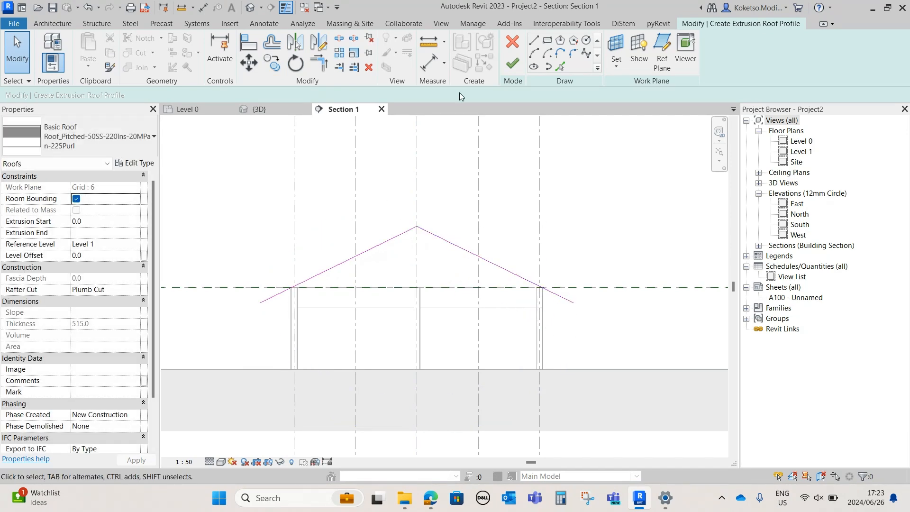
# Assign the Roof_Generic-125mm type, finish the extruded roof, and check it in the 3D view
pyautogui.click(95, 137)
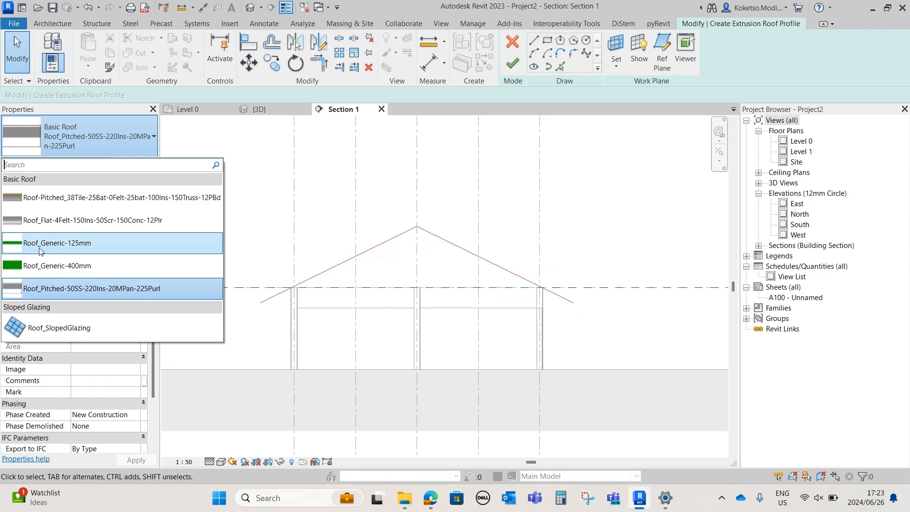
pyautogui.click(30, 244)
pyautogui.click(513, 64)
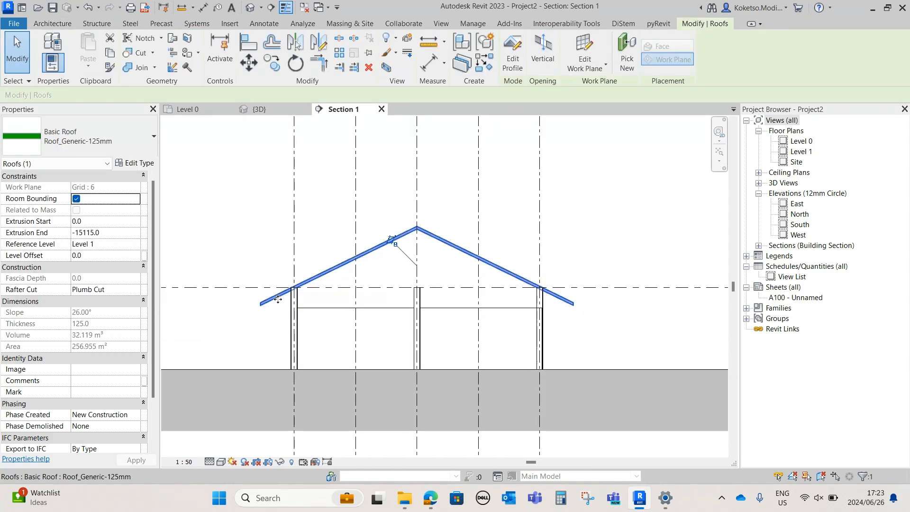
pyautogui.scroll(1, 333, 295)
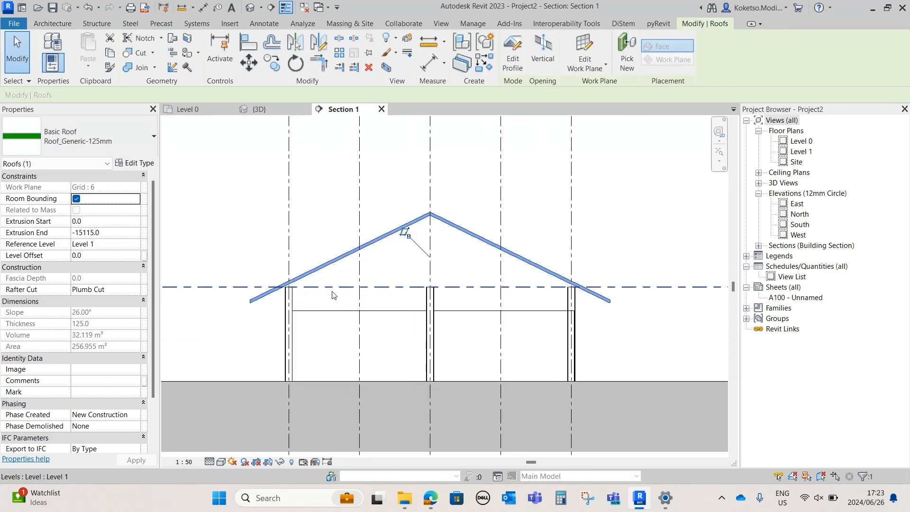
pyautogui.click(259, 109)
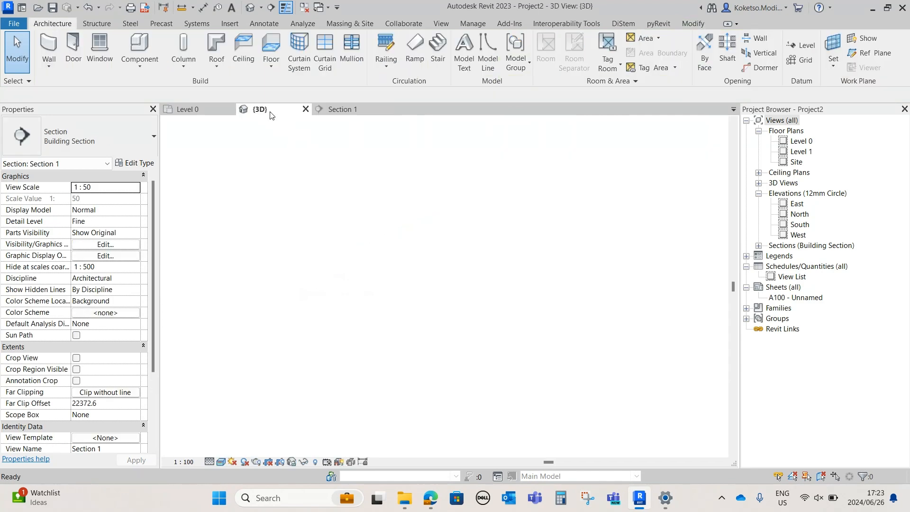
pyautogui.keyDown('shift'); pyautogui.moveTo(516, 354); pyautogui.dragTo(507, 400, button='middle'); pyautogui.keyUp('shift')
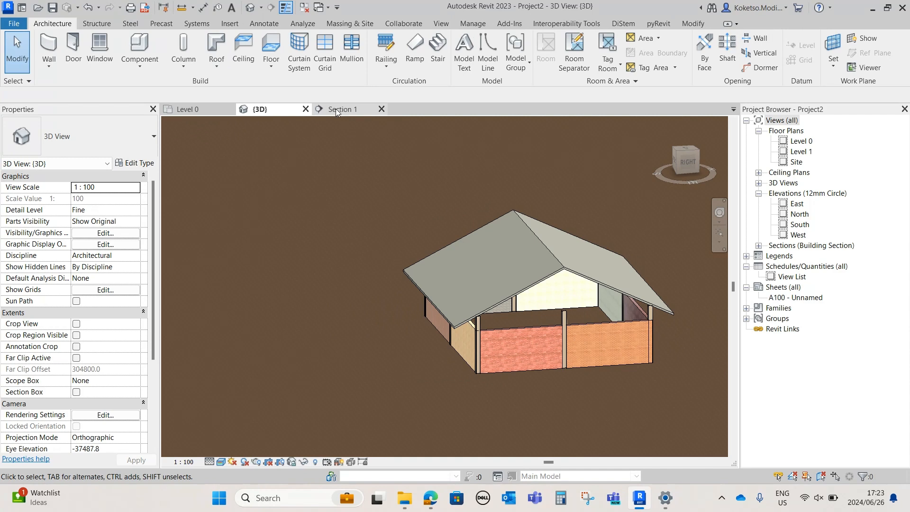
# Edit the profile of the wall between grids 7 and 9 in Section 1, drawing a 2000 mm high door outline from its base
pyautogui.click(336, 109)
pyautogui.scroll(4, 385, 354)
pyautogui.click(421, 141)
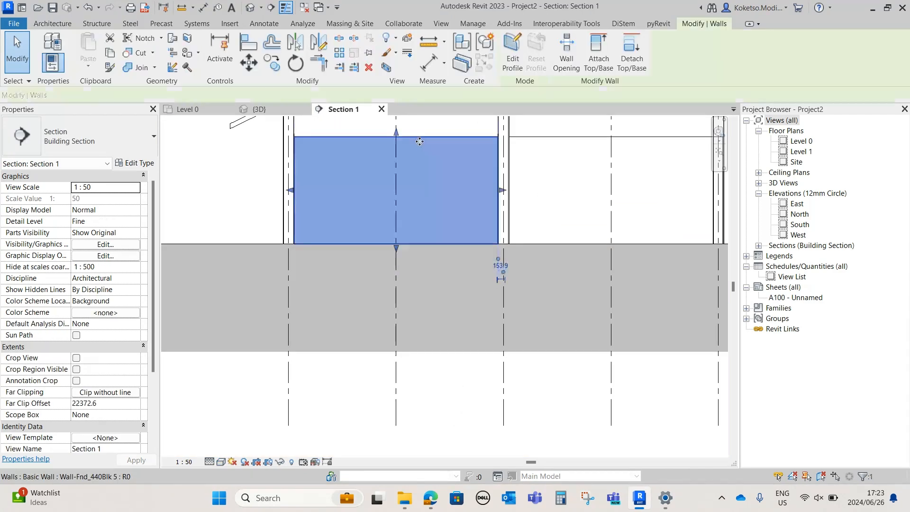
pyautogui.scroll(2, 379, 163)
pyautogui.click(511, 57)
pyautogui.click(534, 41)
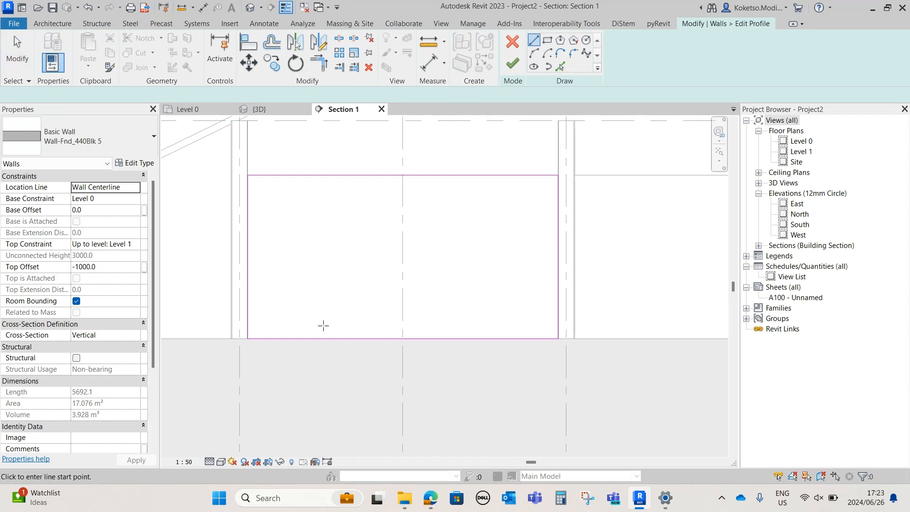
pyautogui.click(301, 338)
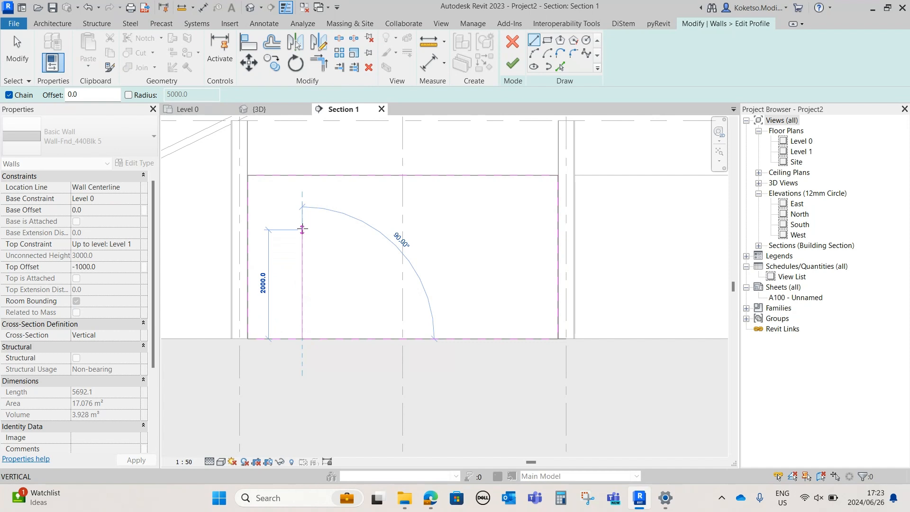
pyautogui.click(302, 229)
pyautogui.click(348, 230)
pyautogui.click(348, 338)
pyautogui.press('Escape')
pyautogui.press('Escape')
# Split out and delete the base segment between the door jambs, finish the wall profile, and check the opening in 3D
pyautogui.scroll(1, 316, 380)
pyautogui.scroll(1, 315, 377)
pyautogui.press('s')
pyautogui.press('l')
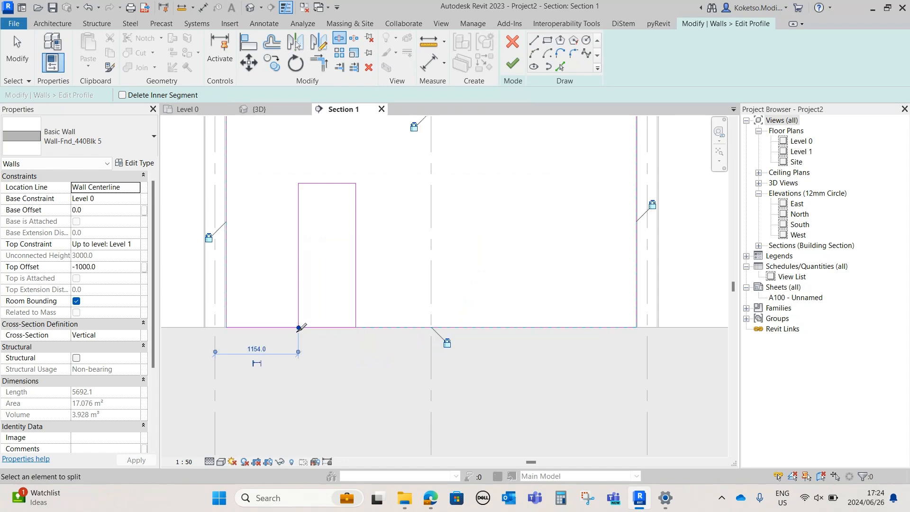
pyautogui.press('Escape')
pyautogui.click(317, 328)
pyautogui.click(371, 72)
pyautogui.scroll(-3, 330, 317)
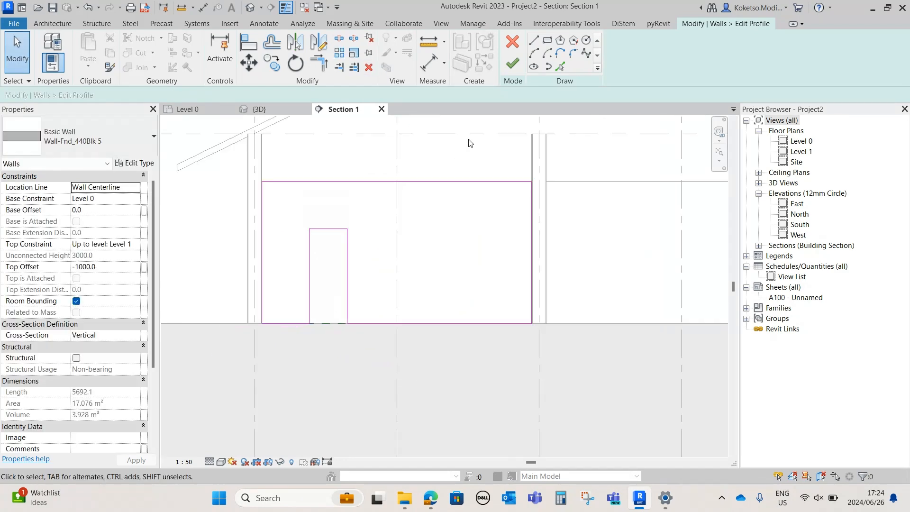
pyautogui.click(512, 44)
pyautogui.click(528, 262)
pyautogui.click(512, 63)
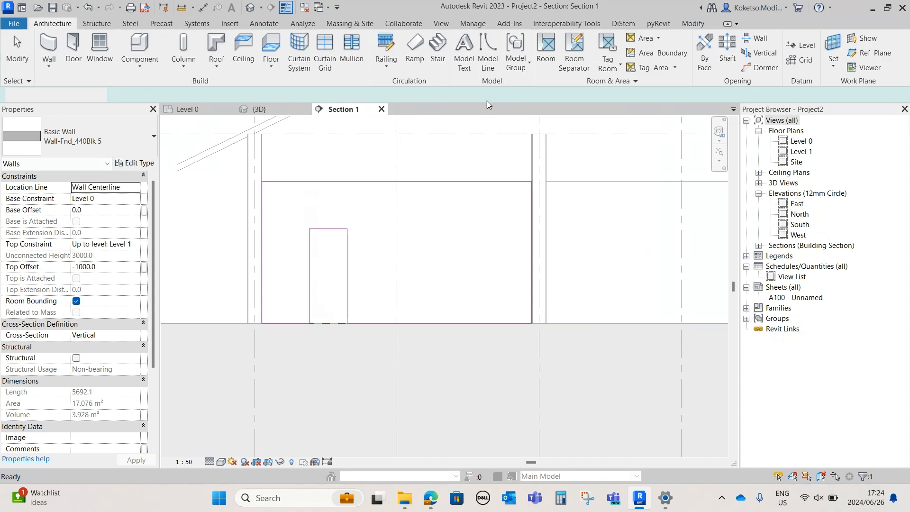
pyautogui.click(259, 109)
pyautogui.keyDown('shift'); pyautogui.moveTo(543, 392); pyautogui.dragTo(529, 413, button='middle'); pyautogui.keyUp('shift')
pyautogui.scroll(-1, 513, 343)
# Place a horizontal section line on the Level 0 plan just above grid 11, spanning the structure and looking toward it
pyautogui.click(203, 112)
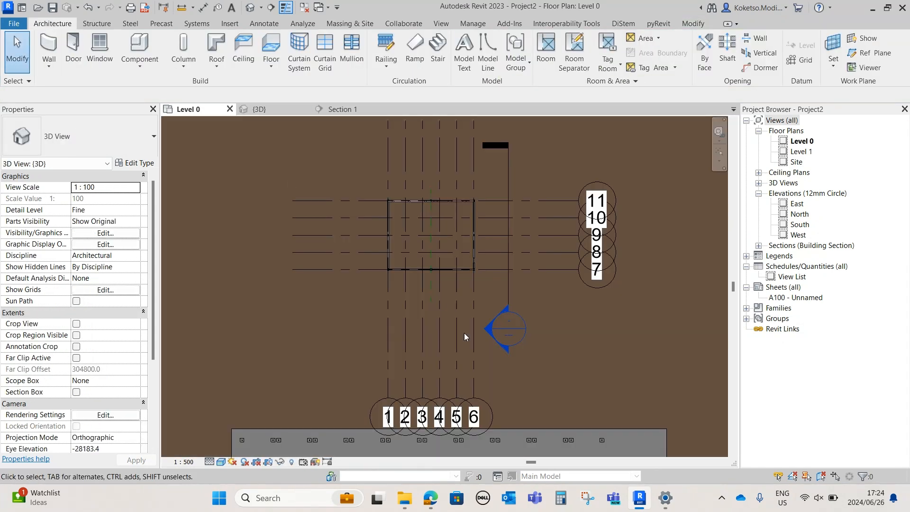
pyautogui.click(267, 8)
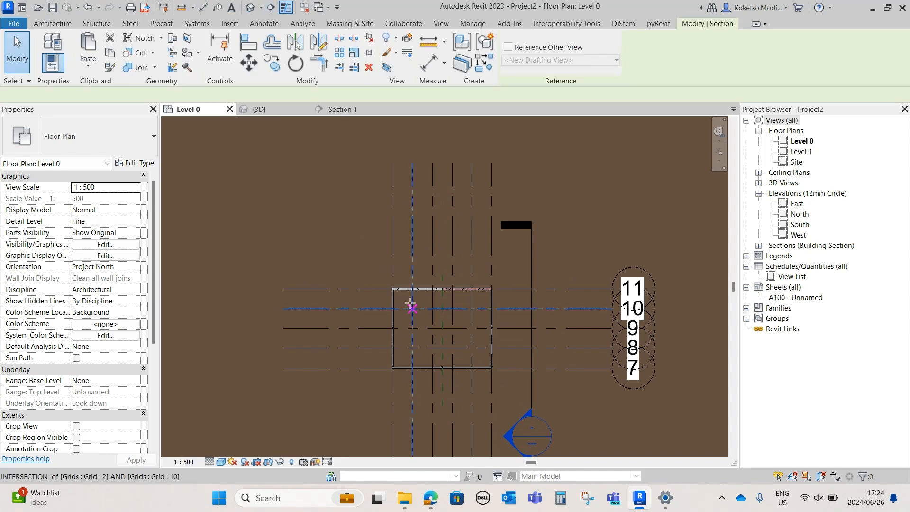
pyautogui.click(369, 258)
pyautogui.press('Escape')
pyautogui.click(519, 264)
pyautogui.click(354, 274)
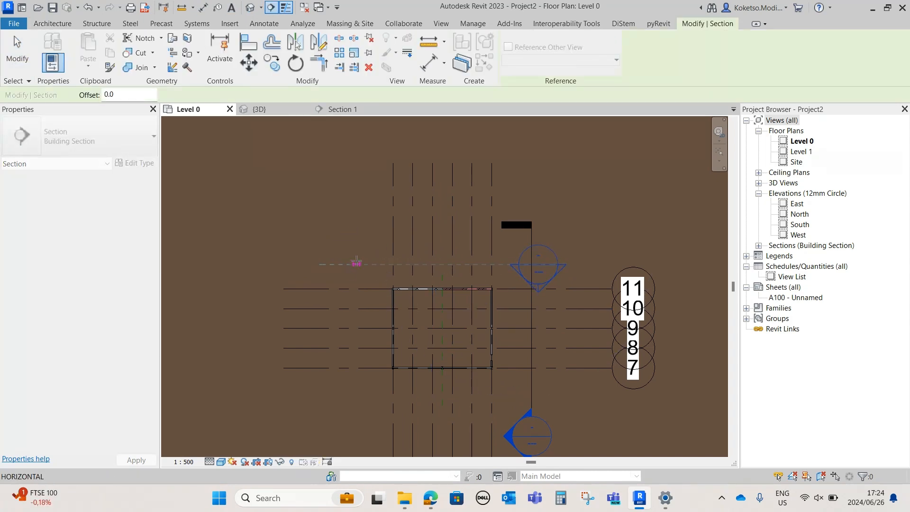
pyautogui.press('Escape')
pyautogui.scroll(-1, 417, 305)
pyautogui.press('Escape')
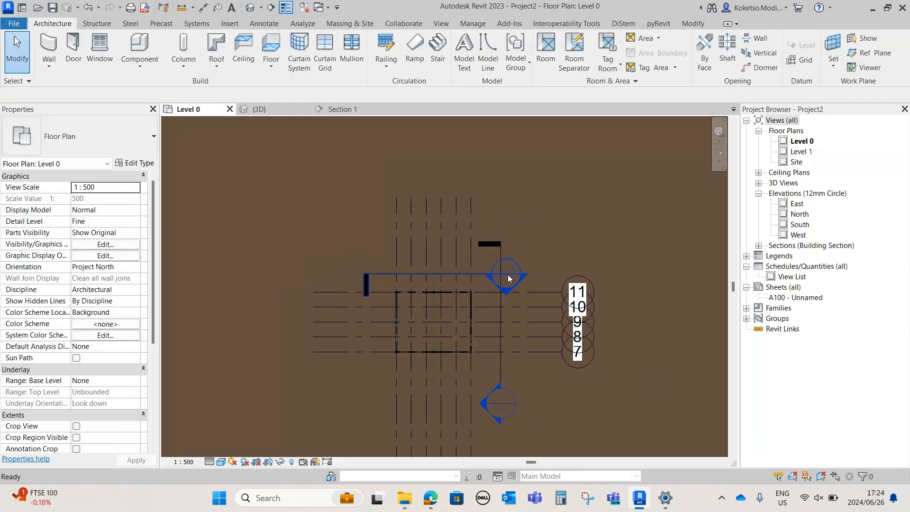
# Open the new section view and set its detail level to Fine and its scale to 1:50
pyautogui.doubleClick(507, 274)
pyautogui.scroll(5, 503, 269)
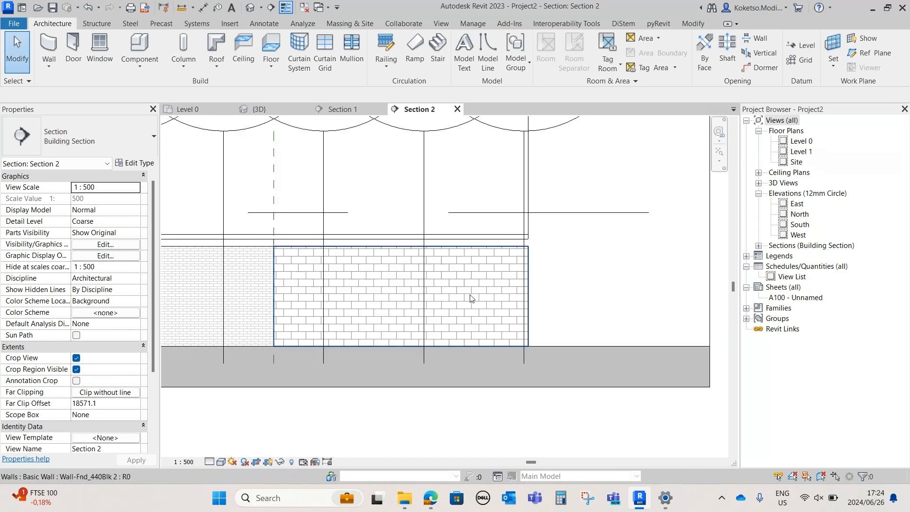
pyautogui.scroll(-3, 468, 294)
pyautogui.click(209, 462)
pyautogui.click(215, 503)
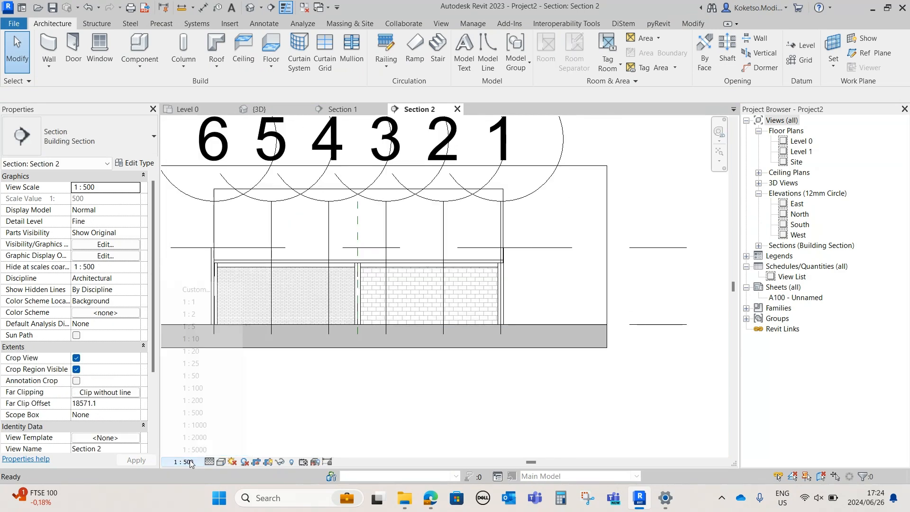
pyautogui.click(184, 462)
pyautogui.click(191, 375)
# Edit the profile of the block wall ending at grid 1, drawing a door outline 800 mm wide and 2000 mm high
pyautogui.scroll(2, 441, 314)
pyautogui.click(442, 314)
pyautogui.click(513, 53)
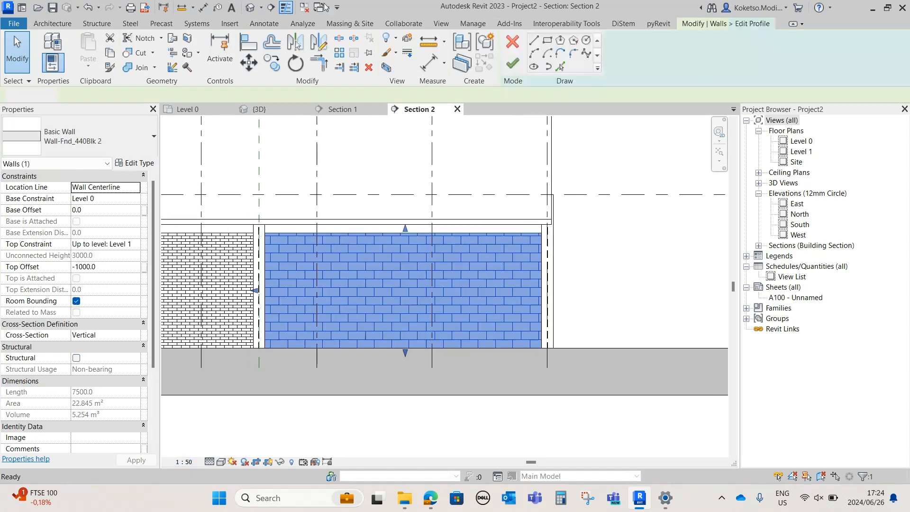
pyautogui.click(454, 349)
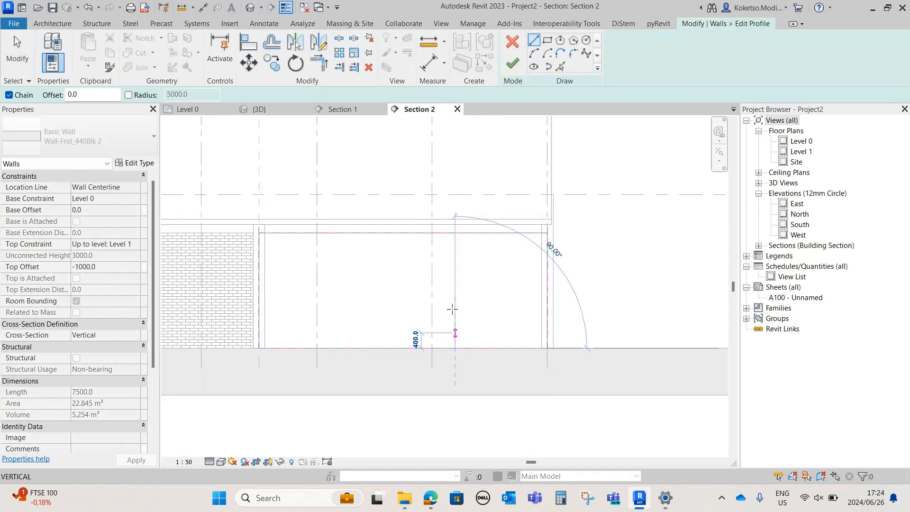
pyautogui.click(454, 271)
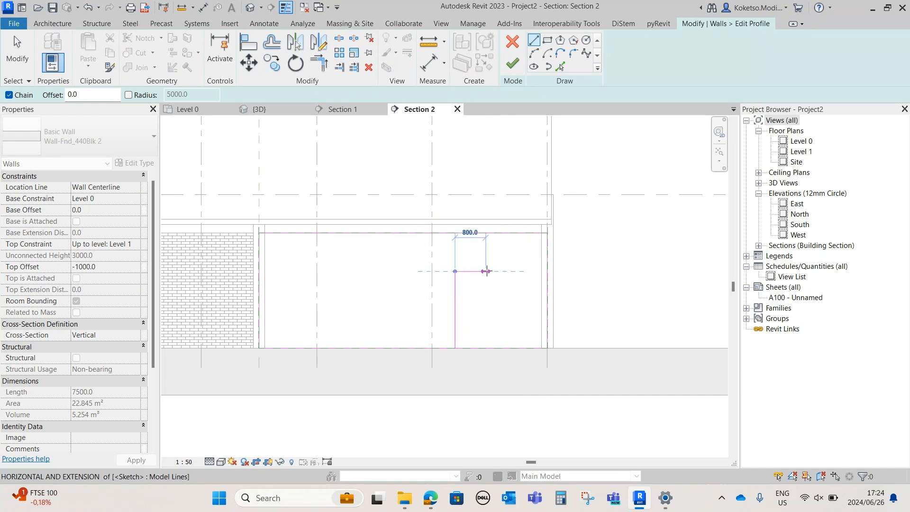
pyautogui.click(485, 271)
pyautogui.click(485, 348)
pyautogui.press('Escape')
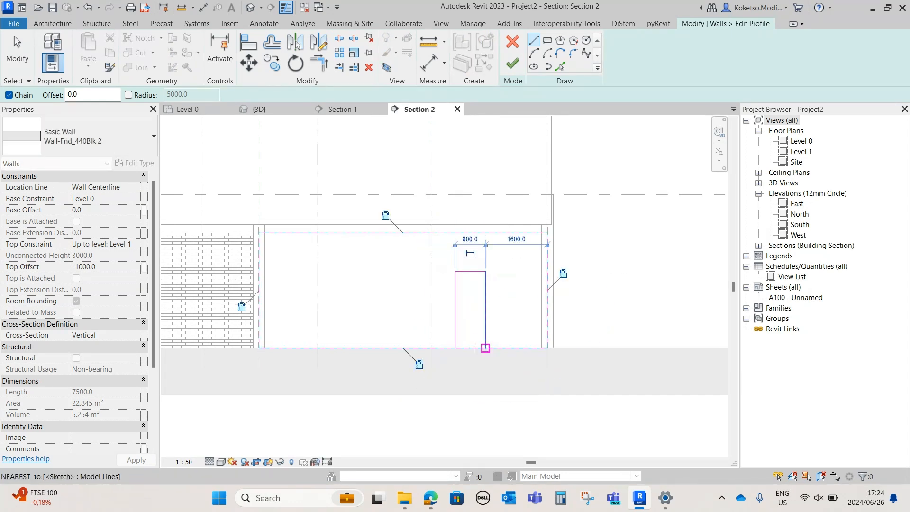
pyautogui.press('Escape')
# Split out and delete the base segment under the door outline, finish the profile, and check both wall openings in 3D
pyautogui.scroll(2, 473, 349)
pyautogui.click(441, 349)
pyautogui.press('Escape')
pyautogui.click(468, 349)
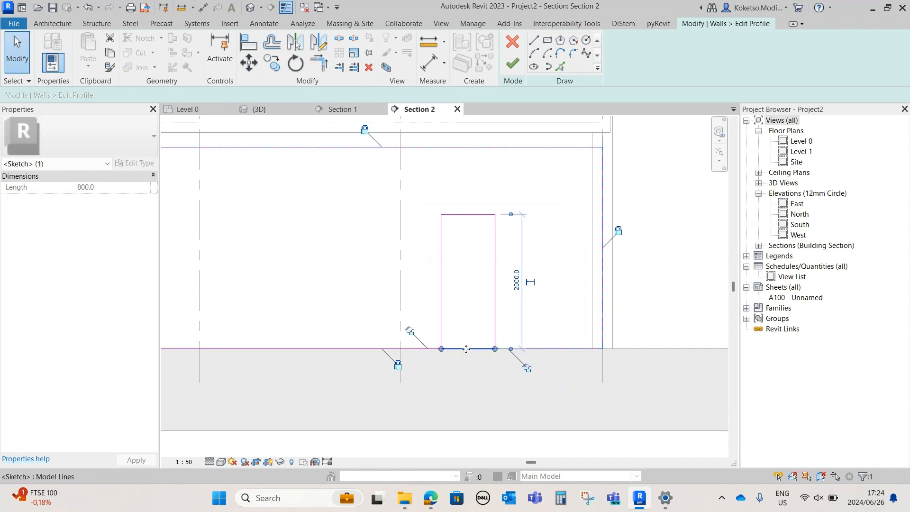
pyautogui.press('Delete')
pyautogui.click(513, 64)
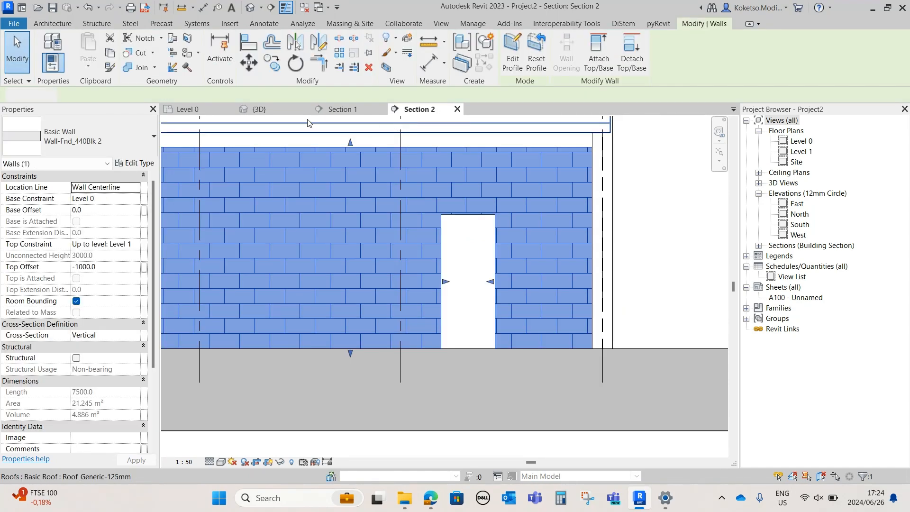
pyautogui.click(265, 110)
pyautogui.keyDown('shift'); pyautogui.moveTo(538, 340); pyautogui.dragTo(484, 329, button='middle'); pyautogui.keyUp('shift')
pyautogui.scroll(3, 484, 329)
pyautogui.keyDown('shift'); pyautogui.moveTo(485, 374); pyautogui.dragTo(535, 400, button='middle'); pyautogui.keyUp('shift')
pyautogui.scroll(-2, 469, 270)
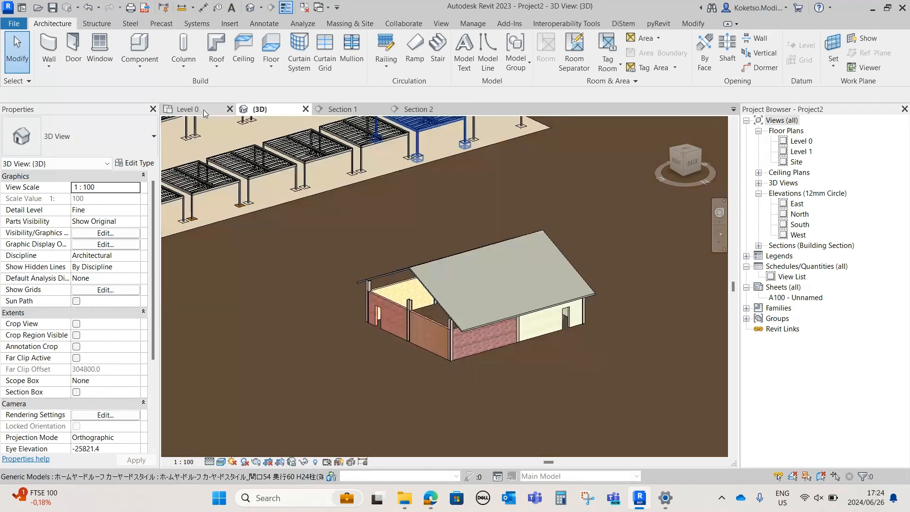
# Start a structural foundation slab on the Level 0 plan and sketch a rectangular boundary about 21000 by 17000 mm around the building
pyautogui.click(205, 110)
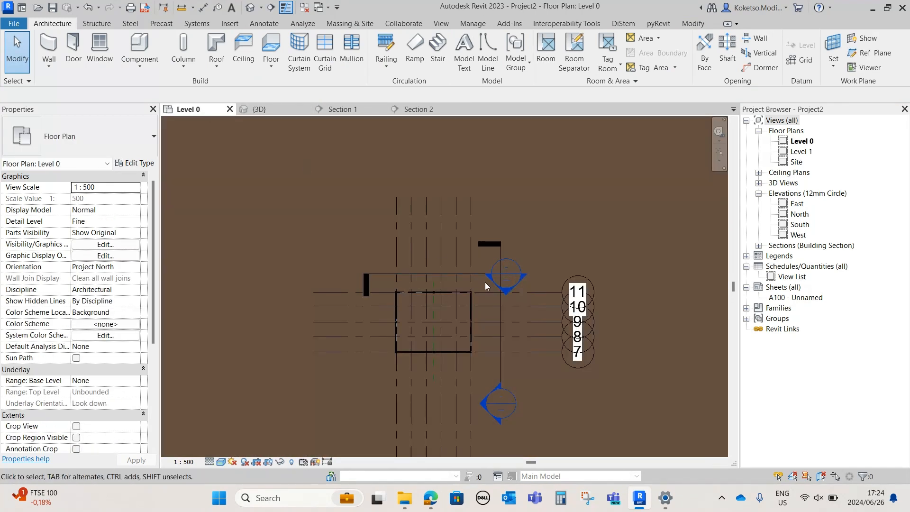
pyautogui.click(107, 23)
pyautogui.click(362, 47)
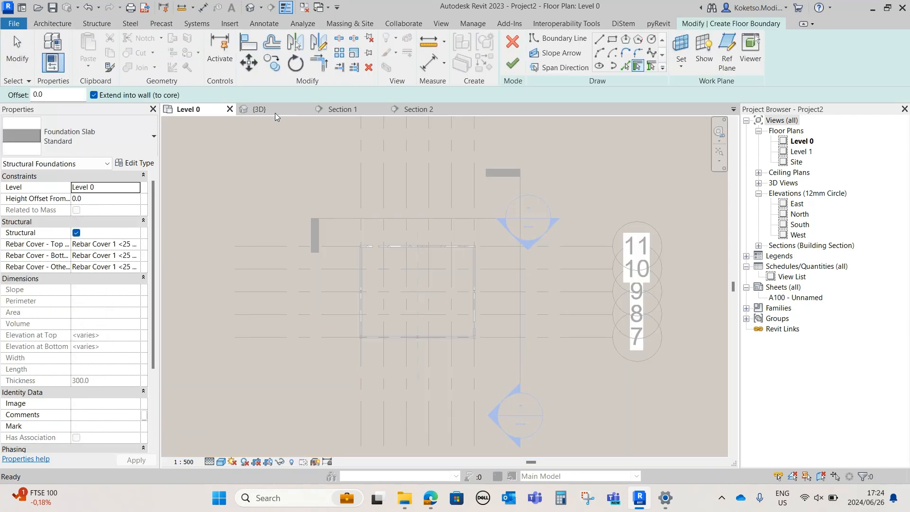
pyautogui.click(336, 231)
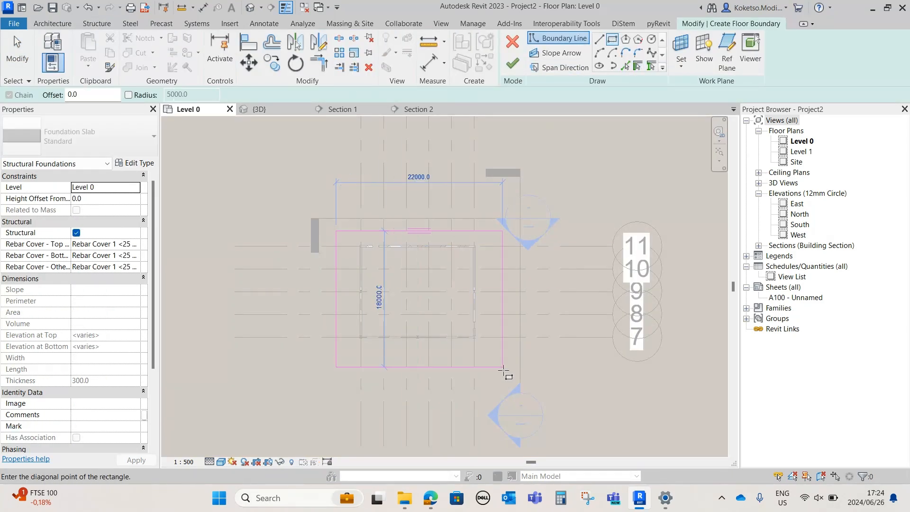
pyautogui.click(495, 360)
pyautogui.scroll(1, 454, 287)
pyautogui.press('Escape')
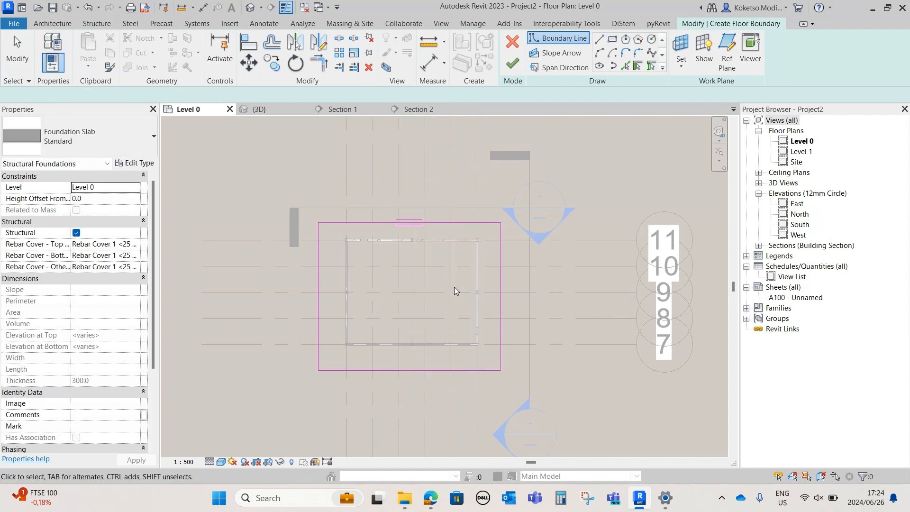
# Set the foundation slab type's structure layer thickness to 150 mm and finish the slab boundary
pyautogui.click(131, 163)
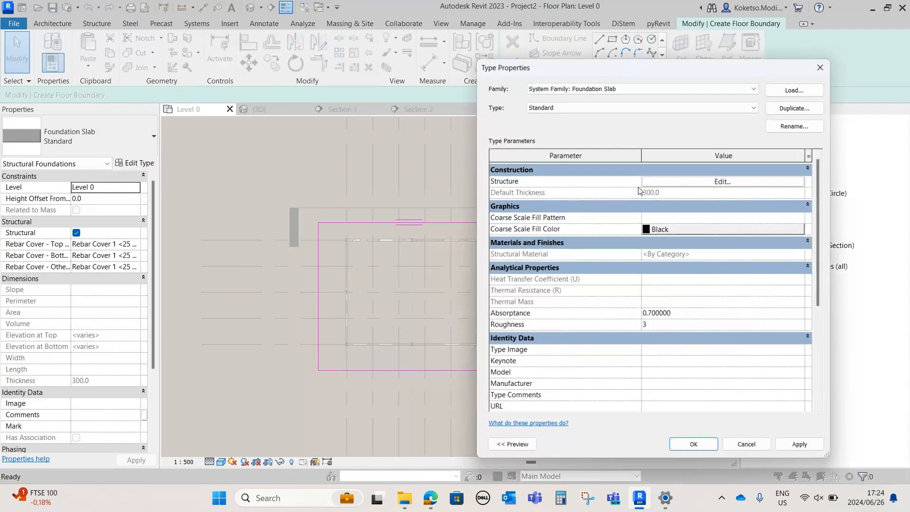
pyautogui.click(712, 182)
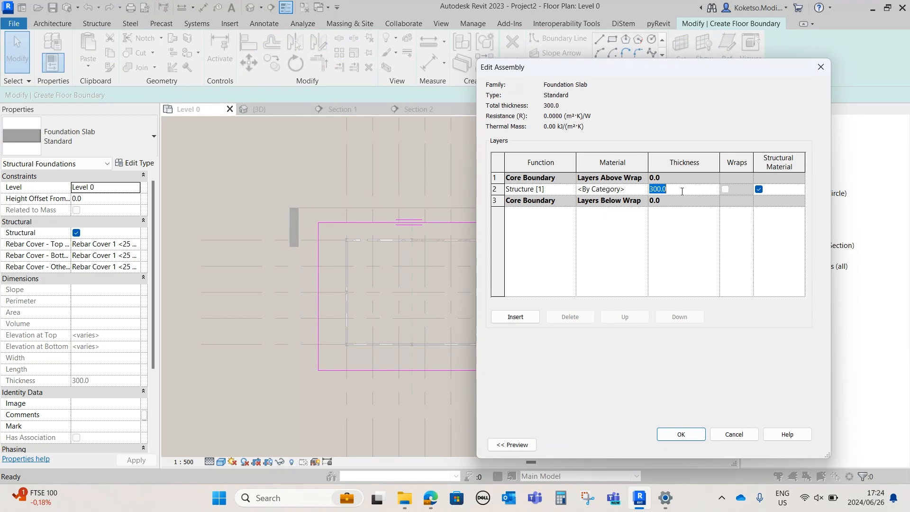
pyautogui.click(680, 434)
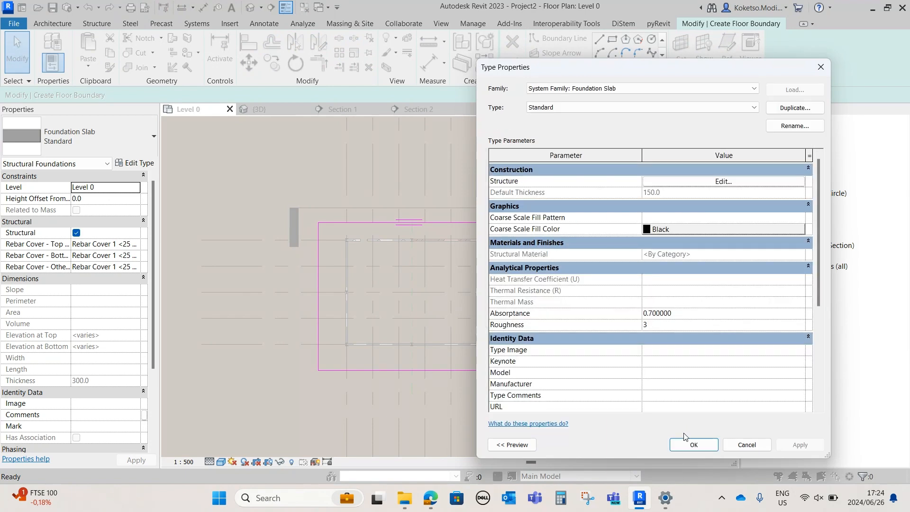
pyautogui.click(693, 445)
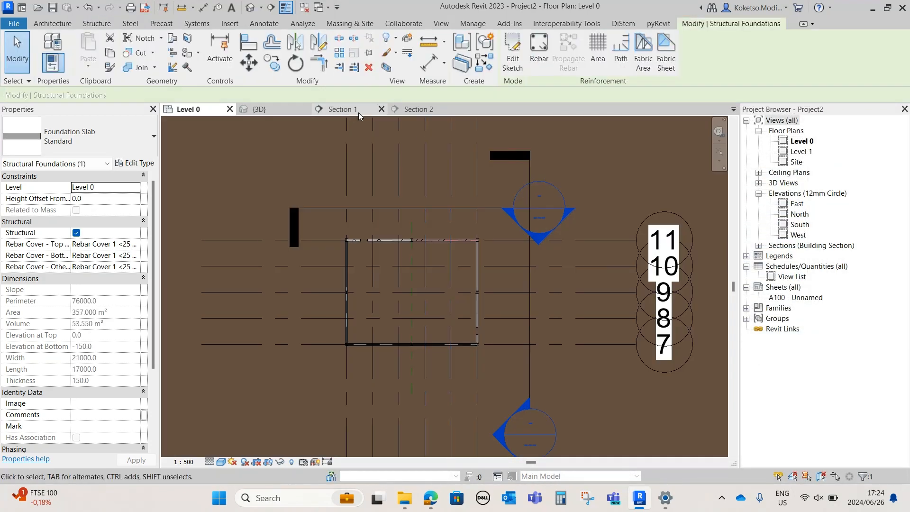
# Set the new foundation slab's height offset from level to 150 mm and view the result in 3D
pyautogui.click(116, 202)
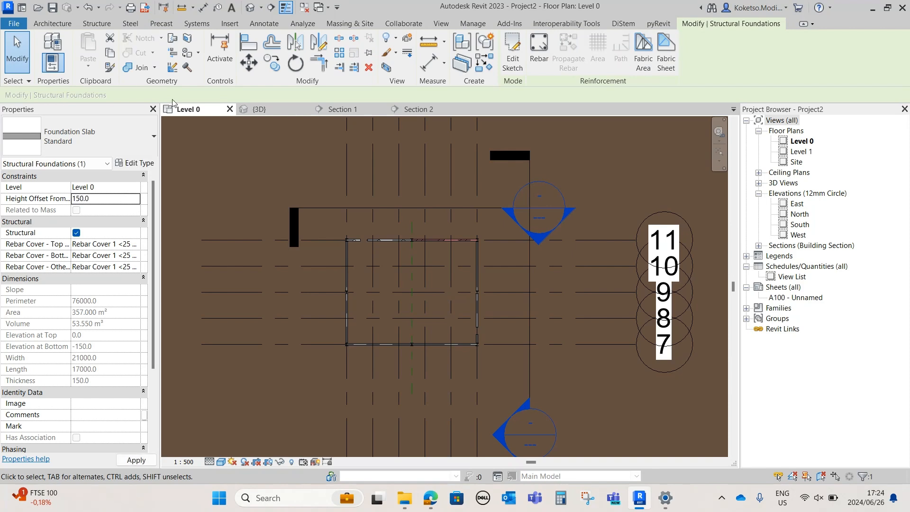
pyautogui.write('150')
pyautogui.click(260, 109)
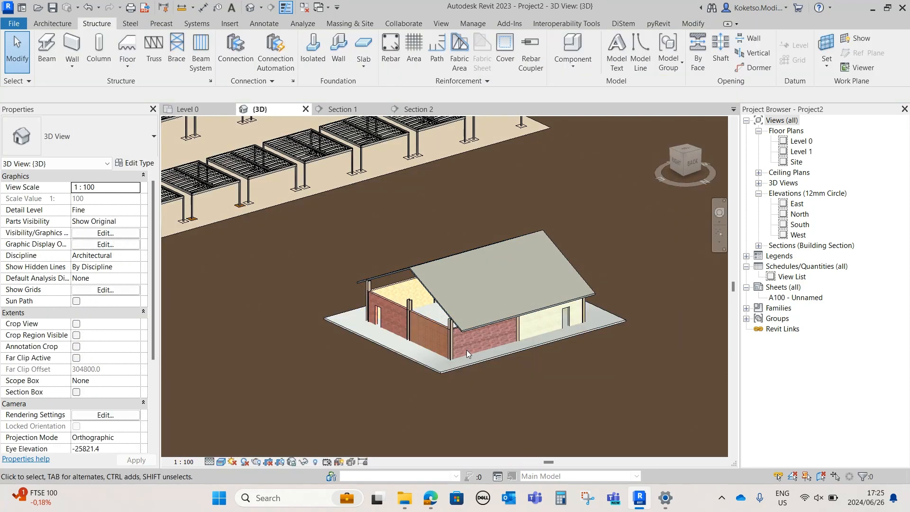
# Select all eight masonry walls around the building and set their base offset to 150 mm
pyautogui.click(467, 355)
pyautogui.moveTo(468, 355)
pyautogui.keyDown('shift'); pyautogui.mouseDown(button='middle')
pyautogui.moveTo(503, 353)
pyautogui.moveTo(475, 341)
pyautogui.mouseUp(button='middle'); pyautogui.keyUp('shift')
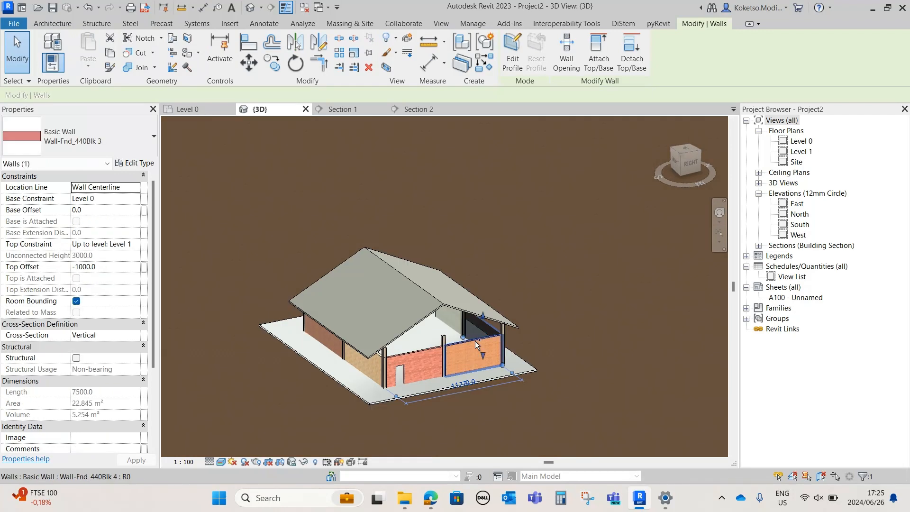
pyautogui.keyDown('ctrl'); pyautogui.click(411, 351); pyautogui.keyUp('ctrl')
pyautogui.keyDown('ctrl'); pyautogui.click(369, 379); pyautogui.keyUp('ctrl')
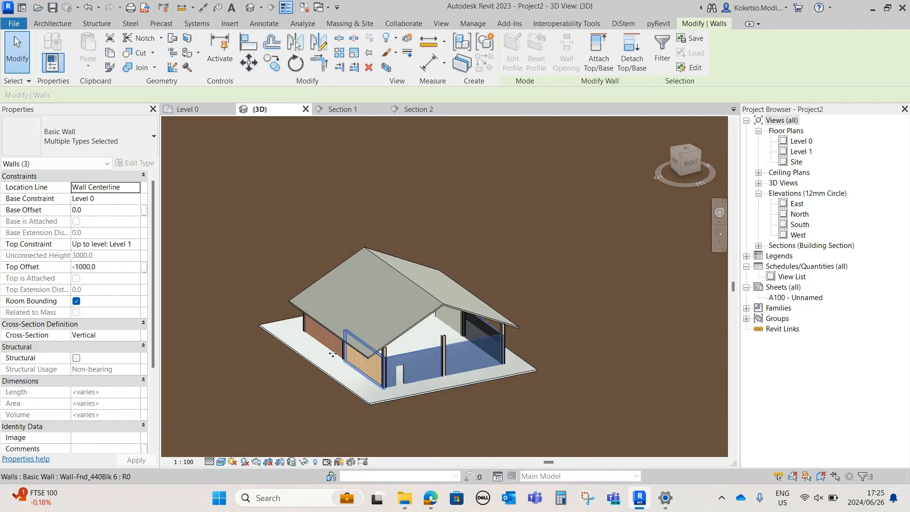
pyautogui.keyDown('ctrl'); pyautogui.click(335, 351); pyautogui.keyUp('ctrl')
pyautogui.keyDown('shift'); pyautogui.moveTo(518, 380); pyautogui.dragTo(454, 366, button='middle'); pyautogui.keyUp('shift')
pyautogui.keyDown('ctrl'); pyautogui.click(459, 360); pyautogui.keyUp('ctrl')
pyautogui.keyDown('shift'); pyautogui.moveTo(516, 391); pyautogui.dragTo(451, 402, button='middle'); pyautogui.keyUp('shift')
pyautogui.keyDown('ctrl'); pyautogui.click(472, 363); pyautogui.keyUp('ctrl')
pyautogui.keyDown('ctrl'); pyautogui.click(493, 328); pyautogui.keyUp('ctrl')
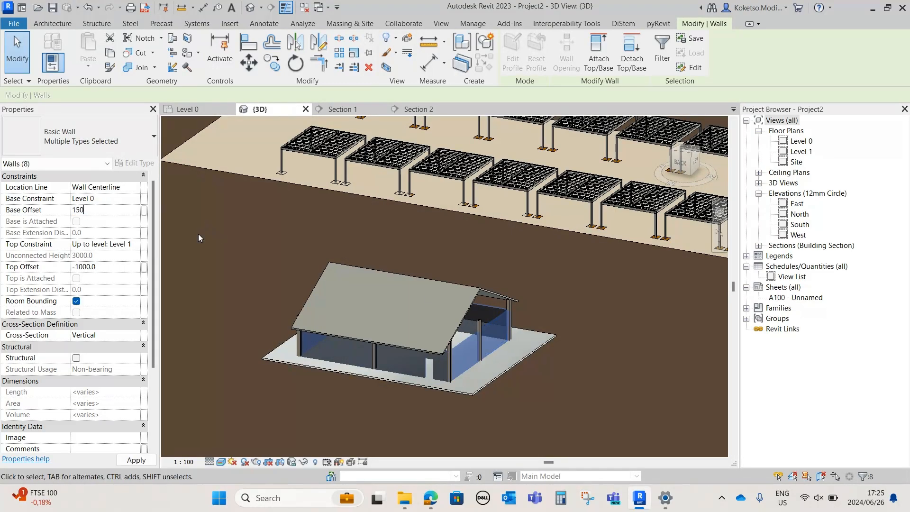
pyautogui.press('Escape')
pyautogui.keyDown('shift'); pyautogui.moveTo(364, 398); pyautogui.dragTo(626, 392, button='middle'); pyautogui.keyUp('shift')
pyautogui.scroll(-2, 610, 384)
pyautogui.scroll(-1, 624, 392)
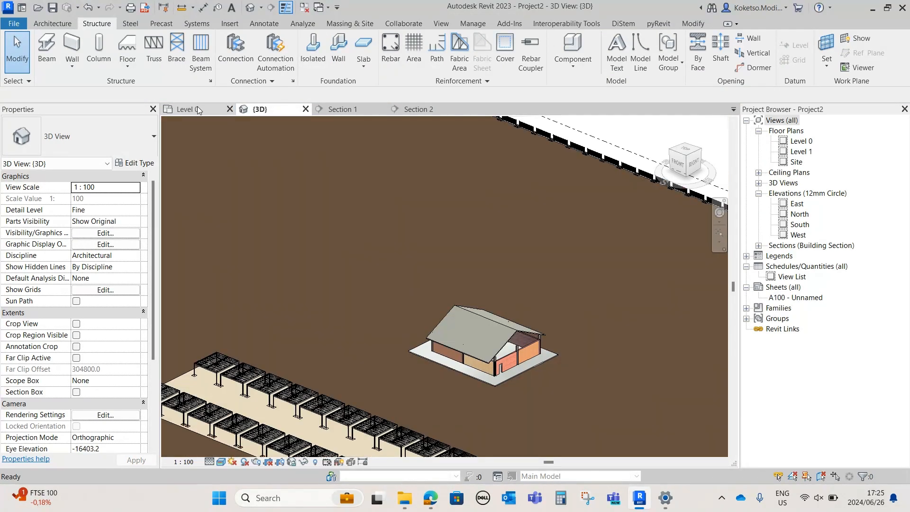
# Select all horizontal and vertical grids, 1 to 11, on the Level 0 plan and delete them
pyautogui.click(197, 110)
pyautogui.scroll(-5, 473, 282)
pyautogui.scroll(3, 473, 279)
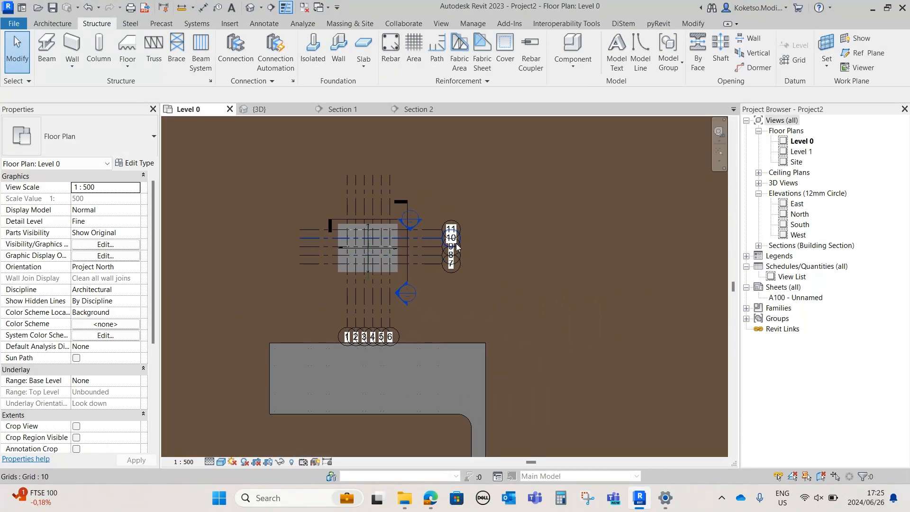
pyautogui.click(433, 230)
pyautogui.moveTo(440, 198); pyautogui.dragTo(431, 285)
pyautogui.moveTo(429, 322); pyautogui.dragTo(412, 349)
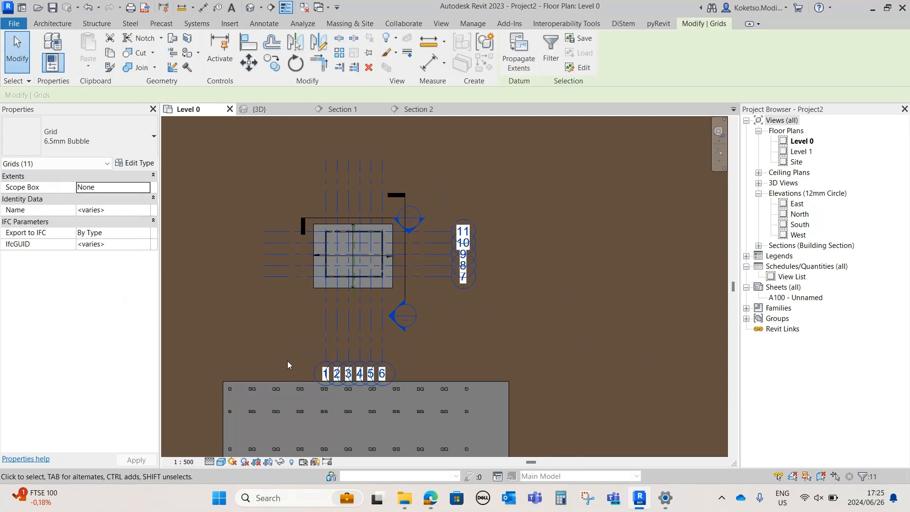
pyautogui.press('Delete')
# Delete both section lines beside the building together with their Section 1 and Section 2 views
pyautogui.click(406, 290)
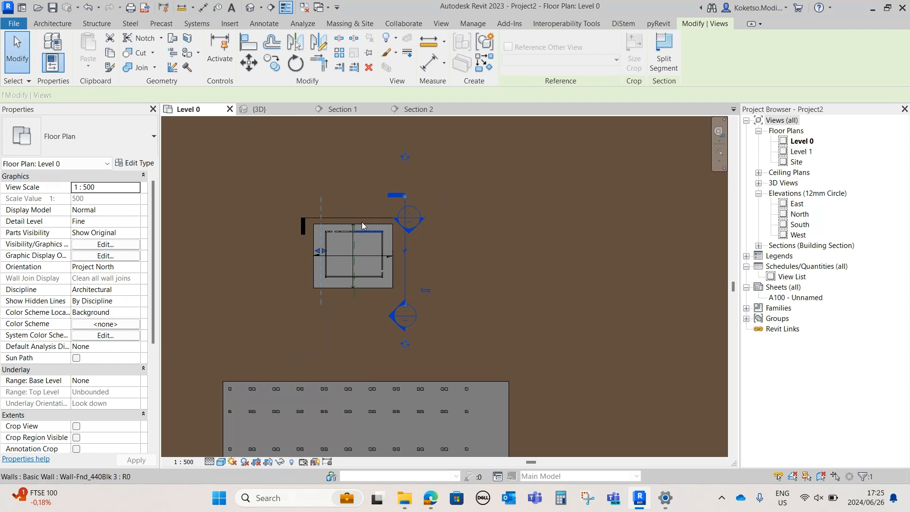
pyautogui.keyDown('ctrl'); pyautogui.click(350, 218); pyautogui.keyUp('ctrl')
pyautogui.press('Delete')
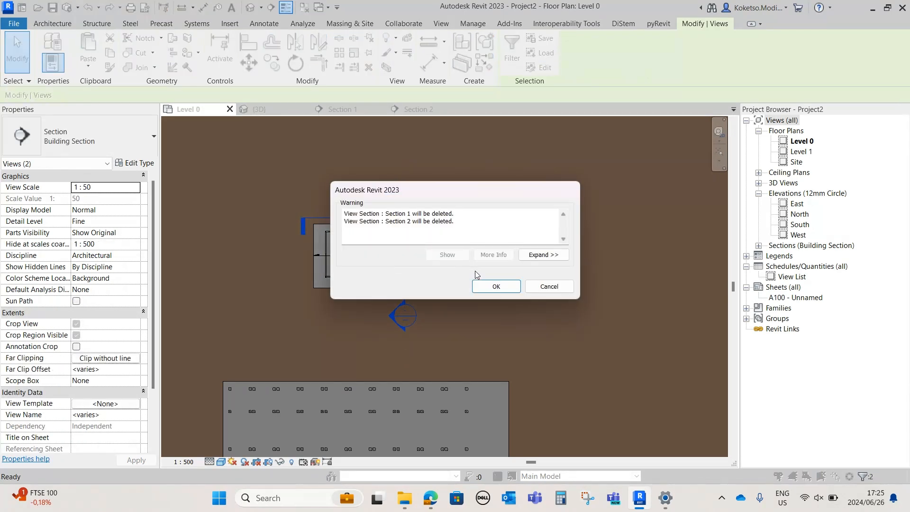
pyautogui.click(491, 286)
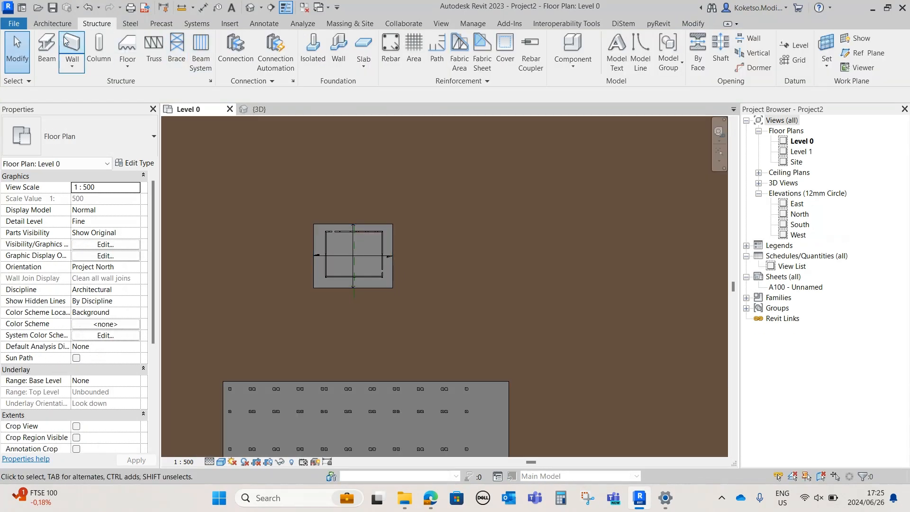
# Start a topography subregion and draw a line about 50000 mm up from the parking area's corner, then across above the building
pyautogui.click(349, 23)
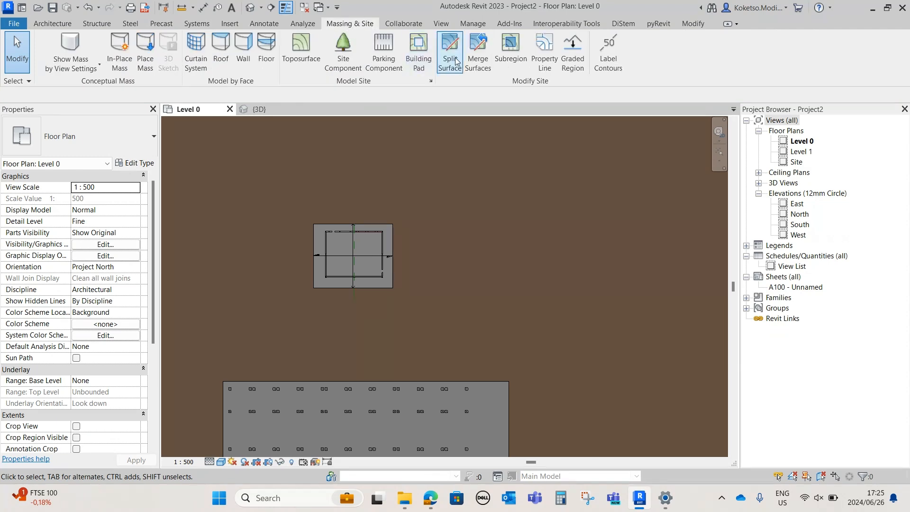
pyautogui.click(510, 50)
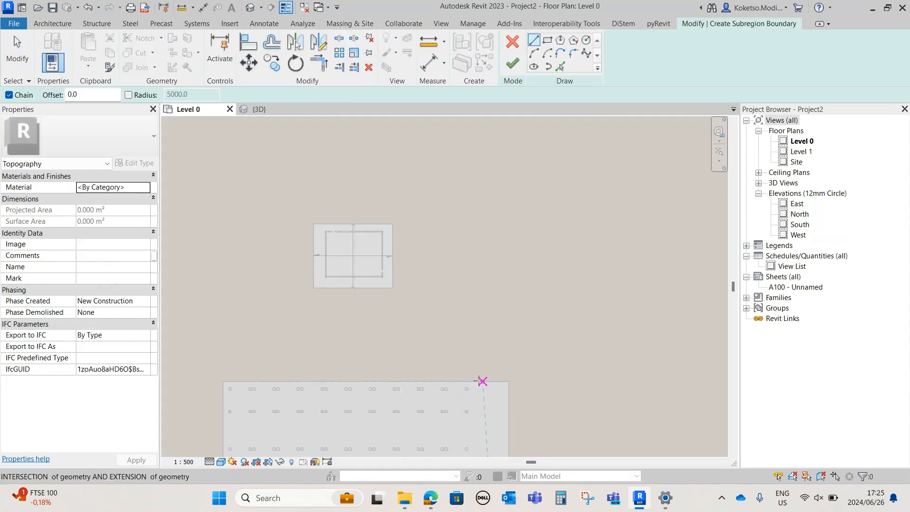
pyautogui.click(505, 381)
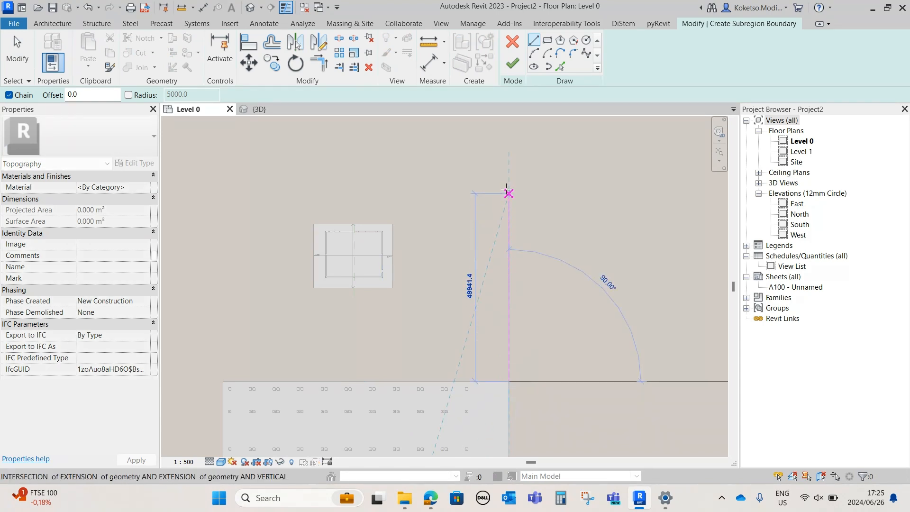
pyautogui.click(508, 192)
pyautogui.click(292, 192)
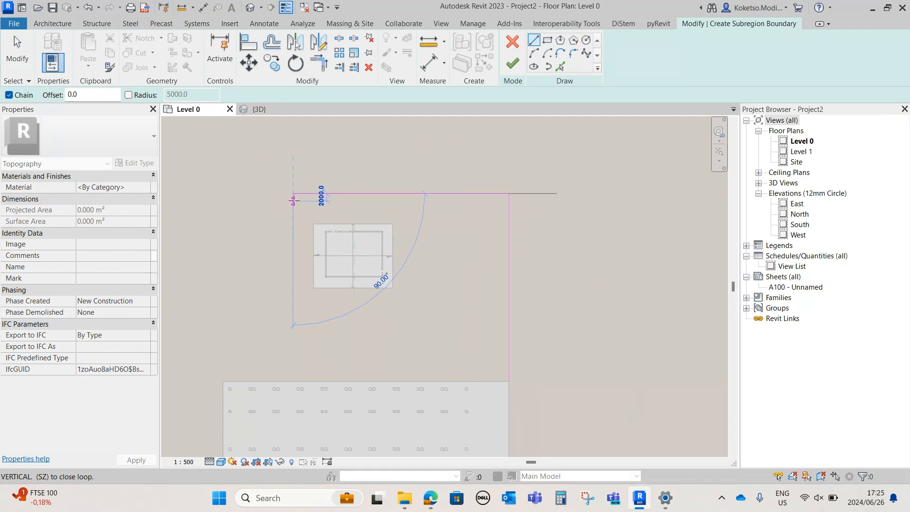
pyautogui.press('Escape')
pyautogui.press('Escape')
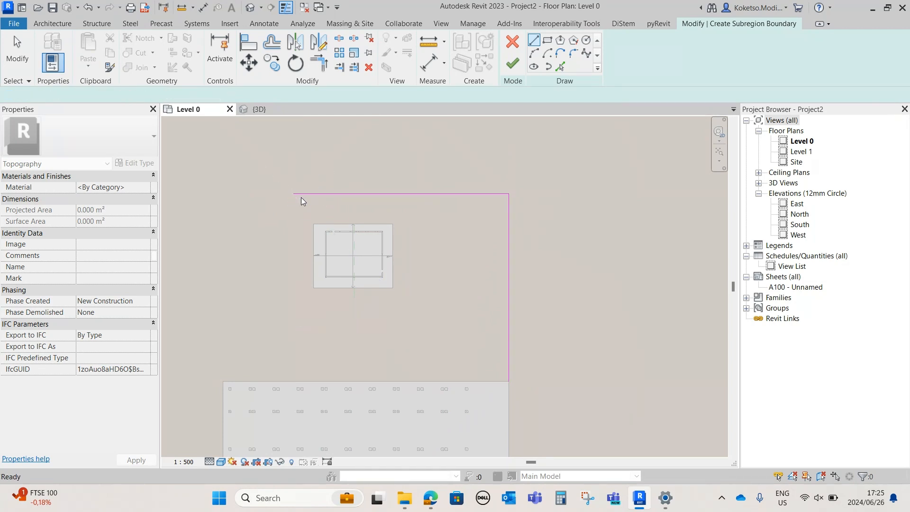
# Move the horizontal subregion line down, closer to the building slab
pyautogui.click(354, 195)
pyautogui.moveTo(381, 194)
pyautogui.mouseDown()
pyautogui.moveTo(382, 216)
pyautogui.moveTo(381, 209)
pyautogui.mouseUp()
pyautogui.press('Escape')
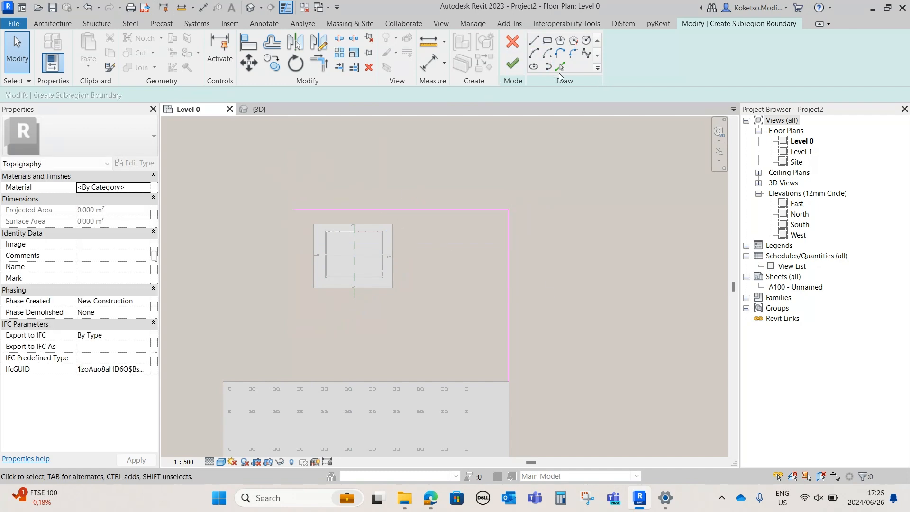
# Offset both subregion lines 1000 mm inward and close the path's end beyond the building with a short line
pyautogui.click(560, 67)
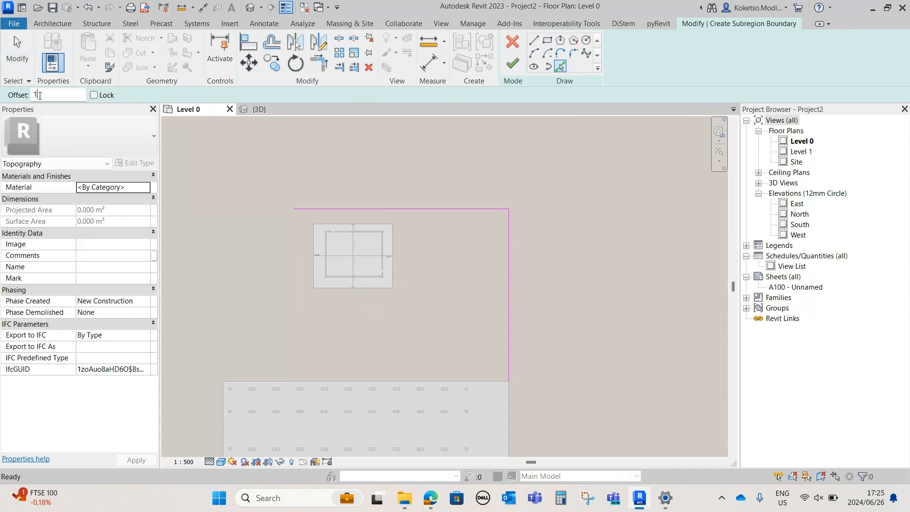
pyautogui.click(506, 323)
pyautogui.click(470, 212)
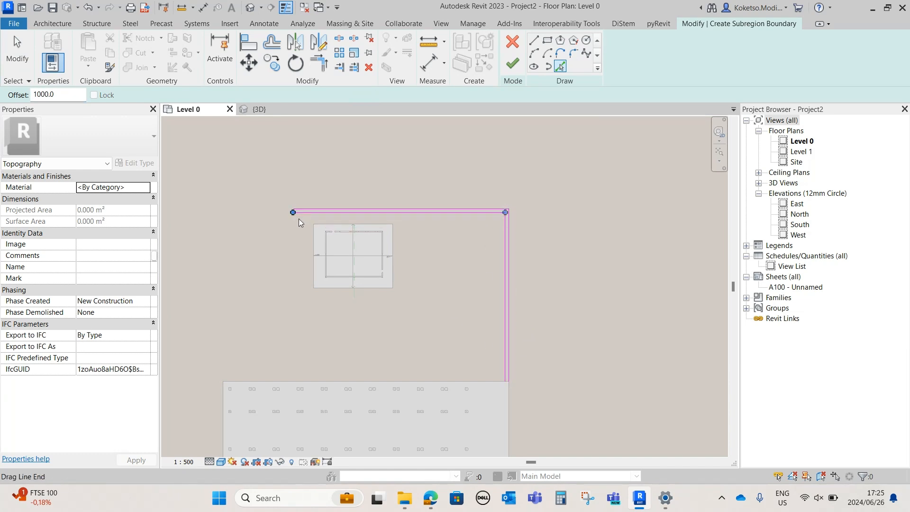
pyautogui.scroll(3, 299, 220)
pyautogui.press('l')
pyautogui.press('i')
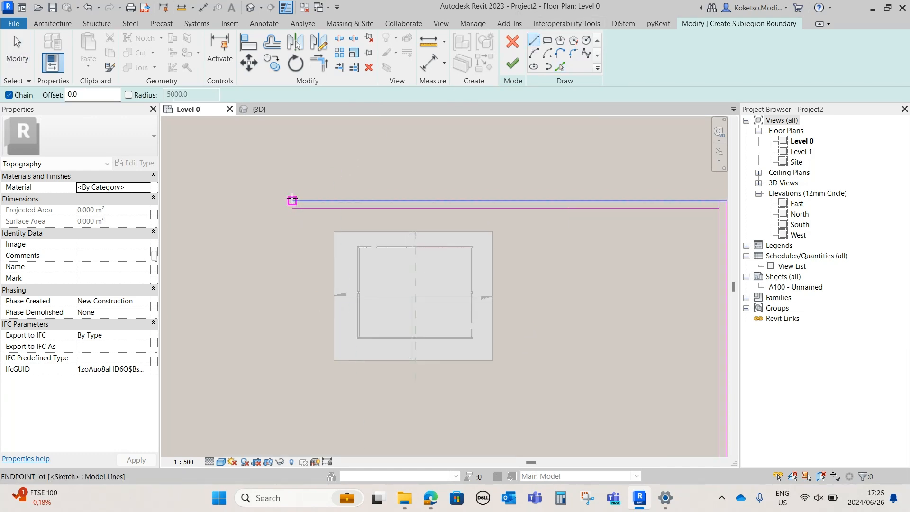
pyautogui.press('Escape')
pyautogui.press('Escape')
# Select all five subregion boundary lines and nudge them down so their open end overlaps the parking area
pyautogui.scroll(-3, 292, 205)
pyautogui.moveTo(554, 180)
pyautogui.mouseDown()
pyautogui.moveTo(281, 224)
pyautogui.moveTo(247, 216)
pyautogui.mouseUp()
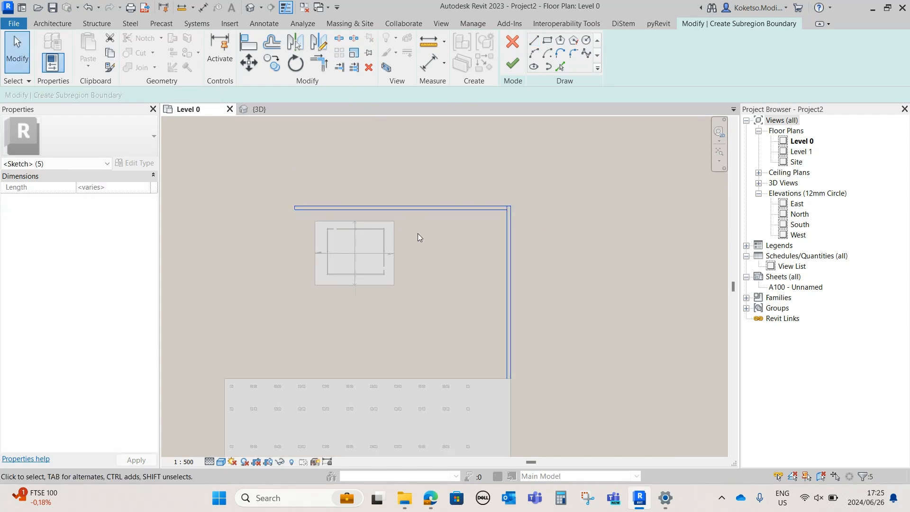
pyautogui.press('Down')
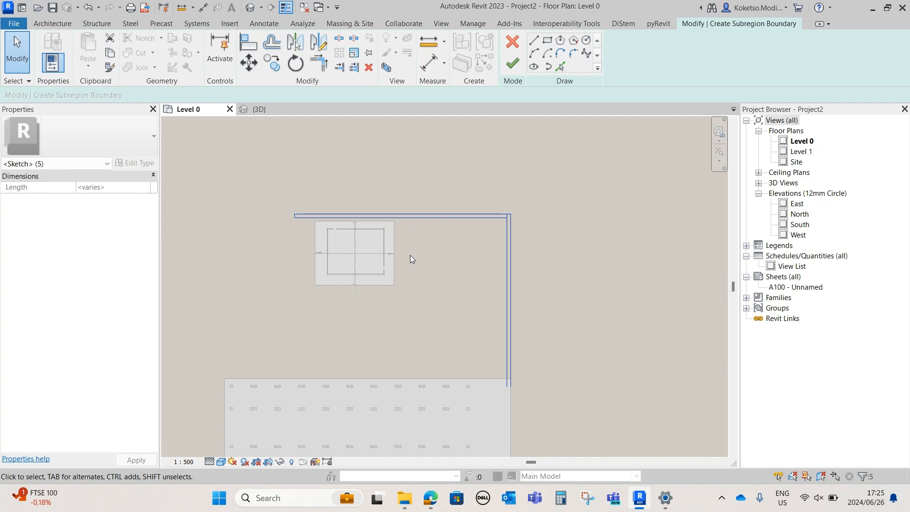
# Trim the two inner path lines to a clean corner
pyautogui.press('Escape')
pyautogui.scroll(1, 403, 253)
pyautogui.scroll(2, 513, 215)
pyautogui.click(325, 65)
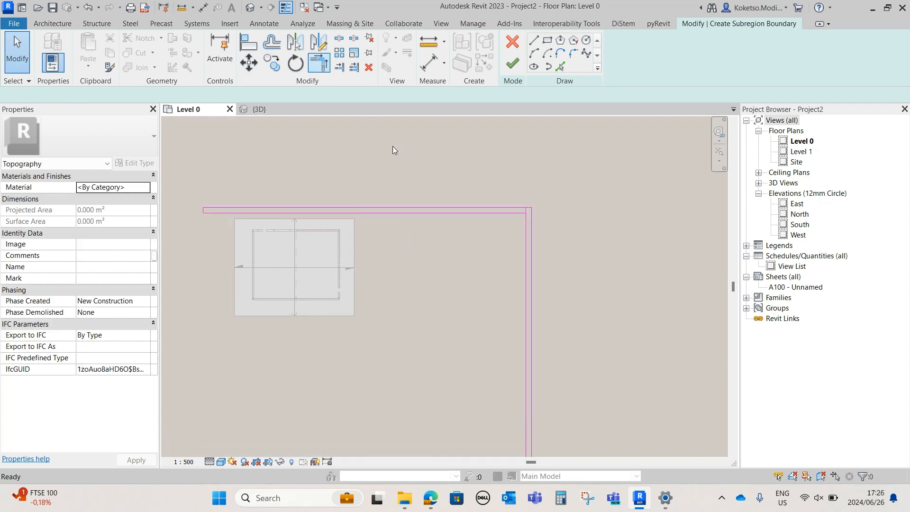
pyautogui.click(525, 252)
pyautogui.click(514, 214)
pyautogui.scroll(-4, 514, 255)
pyautogui.scroll(3, 512, 255)
pyautogui.press('Escape')
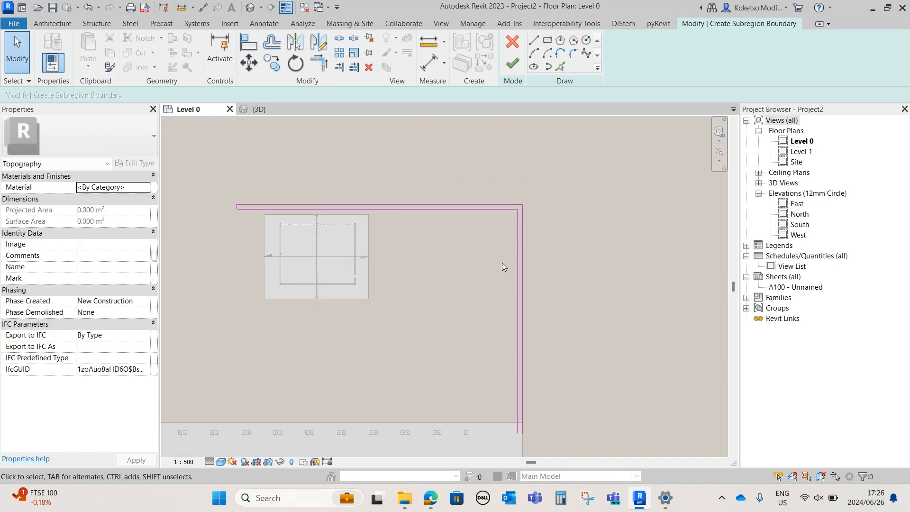
# Assign the Gravel material to the path subregion
pyautogui.moveTo(464, 269); pyautogui.dragTo(495, 273, button='middle')
pyautogui.scroll(1, 409, 241)
pyautogui.moveTo(408, 239); pyautogui.dragTo(379, 229, button='middle')
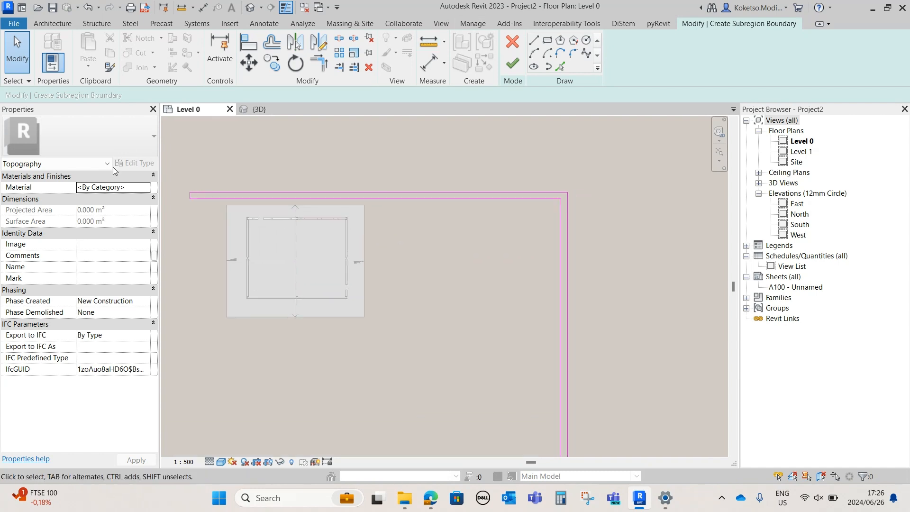
pyautogui.click(146, 187)
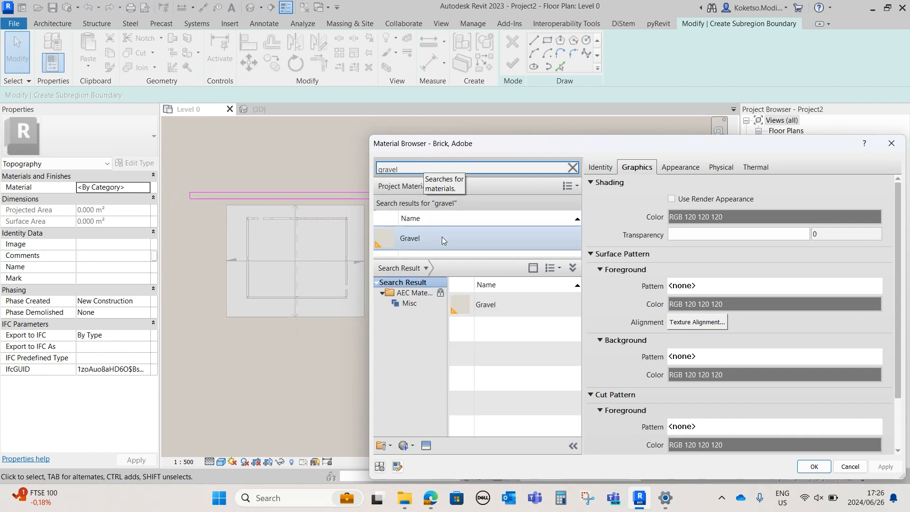
pyautogui.click(457, 239)
pyautogui.click(805, 467)
# Close the path's open end with a short line along the parking edge and trim the path's side lines to it
pyautogui.moveTo(576, 389); pyautogui.dragTo(553, 282, button='middle')
pyautogui.scroll(1, 534, 389)
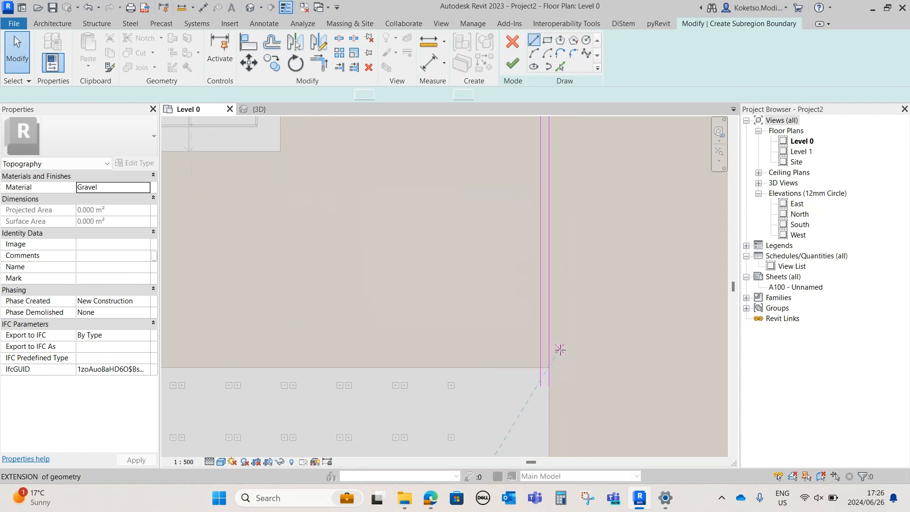
pyautogui.click(534, 41)
pyautogui.press('Escape')
pyautogui.press('Escape')
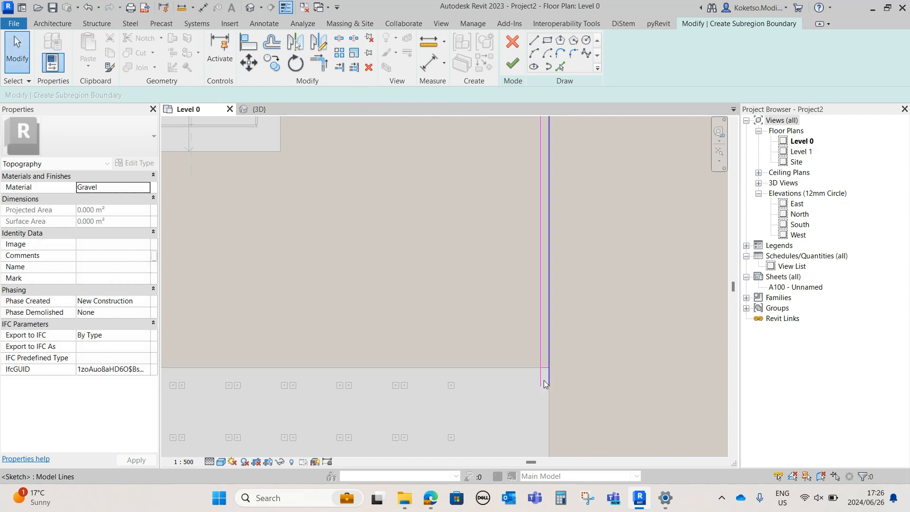
pyautogui.click(329, 70)
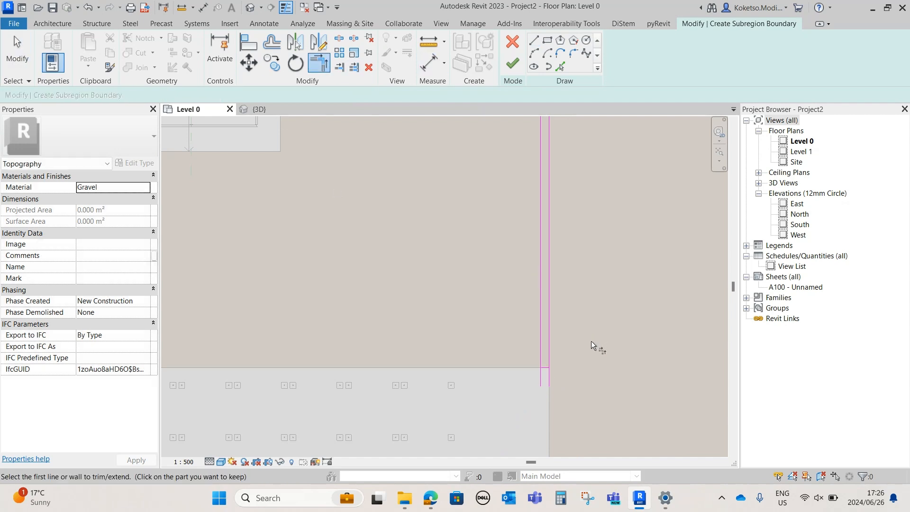
pyautogui.click(542, 363)
pyautogui.click(546, 368)
pyautogui.scroll(-2, 555, 371)
pyautogui.press('Escape')
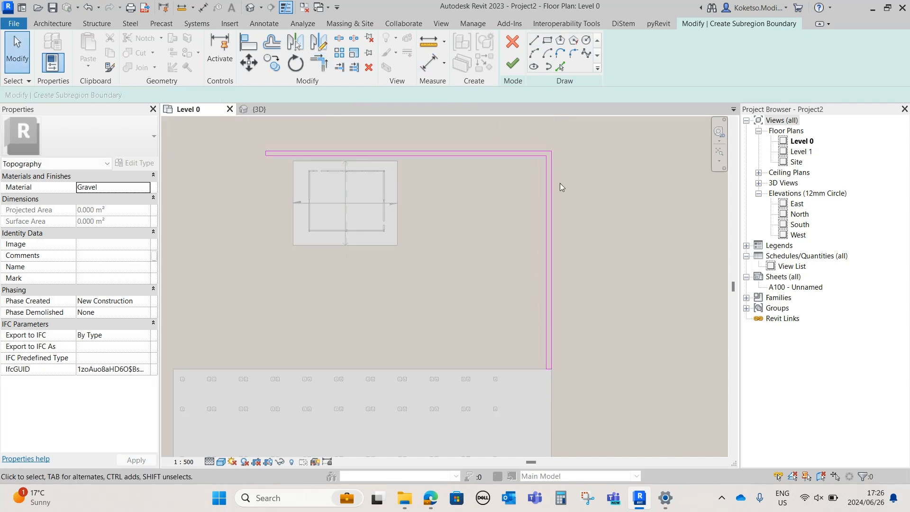
# Set the width of the path's vertical leg to 2000 mm by repositioning its inner boundary line
pyautogui.moveTo(510, 125); pyautogui.dragTo(514, 145, button='middle')
pyautogui.click(557, 238)
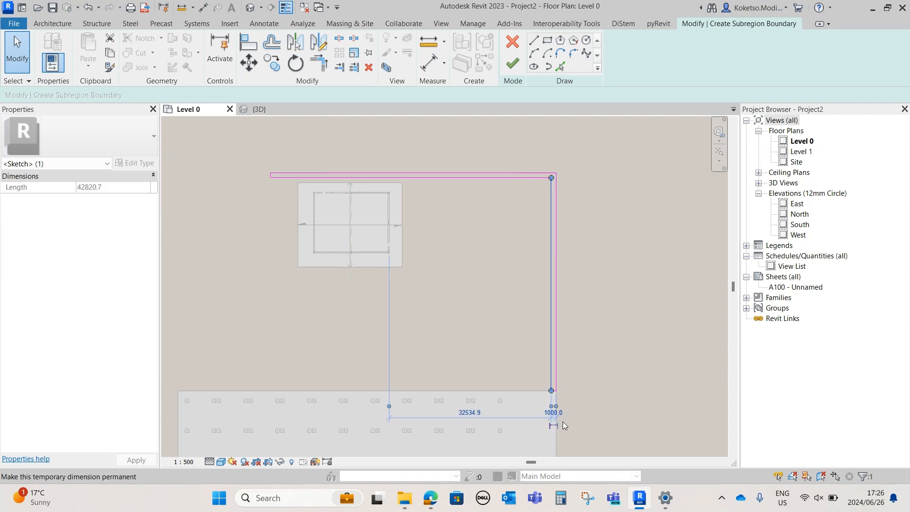
pyautogui.scroll(2, 559, 412)
pyautogui.click(557, 406)
pyautogui.write('2000')
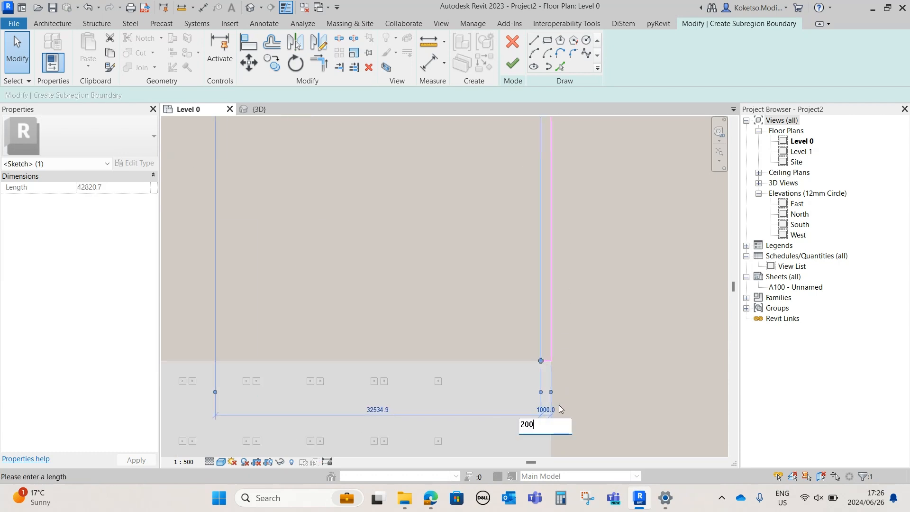
pyautogui.press('Return')
pyautogui.scroll(-2, 559, 404)
pyautogui.press('Escape')
# Set the width of the path's horizontal leg above the building to 2000 mm by moving its inner boundary line
pyautogui.scroll(1, 480, 198)
pyautogui.click(460, 201)
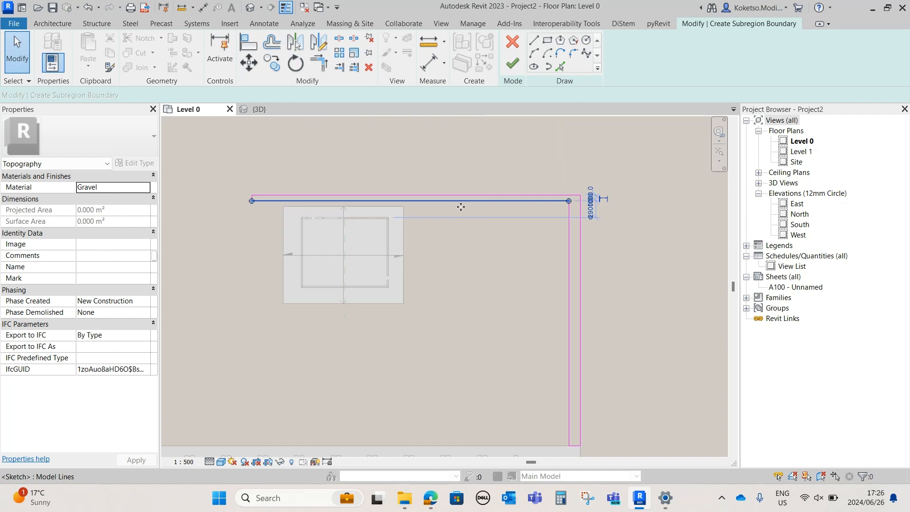
pyautogui.scroll(4, 598, 198)
pyautogui.scroll(1, 599, 195)
pyautogui.click(597, 194)
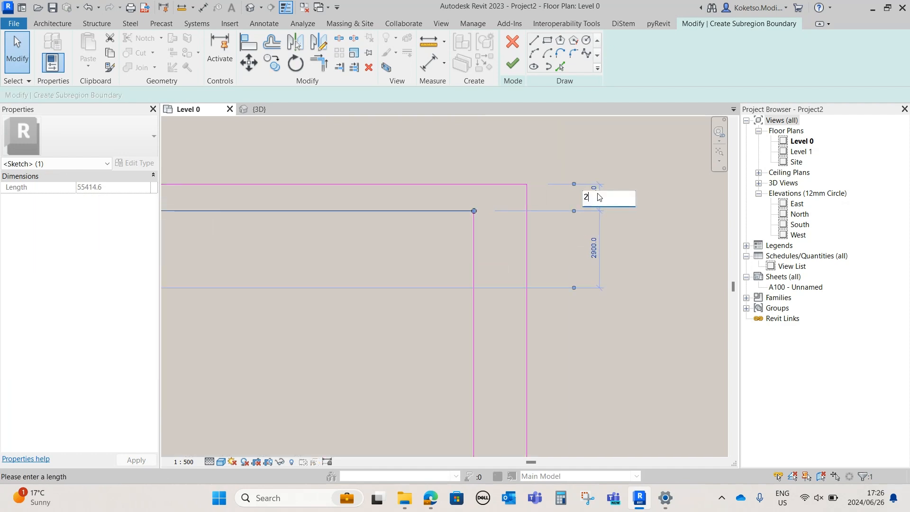
pyautogui.press('Return')
pyautogui.scroll(-3, 606, 217)
pyautogui.press('Escape')
# Nudge the three boundary lines of the path's horizontal leg up clear of the foundation slab and finish the subregion
pyautogui.moveTo(374, 233); pyautogui.dragTo(480, 202, button='middle')
pyautogui.scroll(-2, 479, 200)
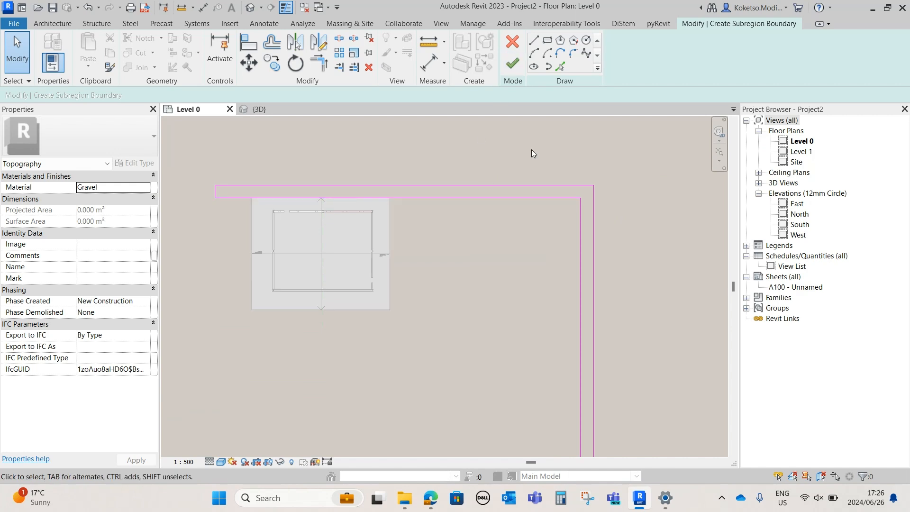
pyautogui.moveTo(531, 150); pyautogui.dragTo(475, 265)
pyautogui.moveTo(313, 157)
pyautogui.keyDown('ctrl'); pyautogui.mouseDown()
pyautogui.moveTo(198, 209)
pyautogui.moveTo(198, 225)
pyautogui.mouseUp(); pyautogui.keyUp('ctrl')
pyautogui.click(512, 63)
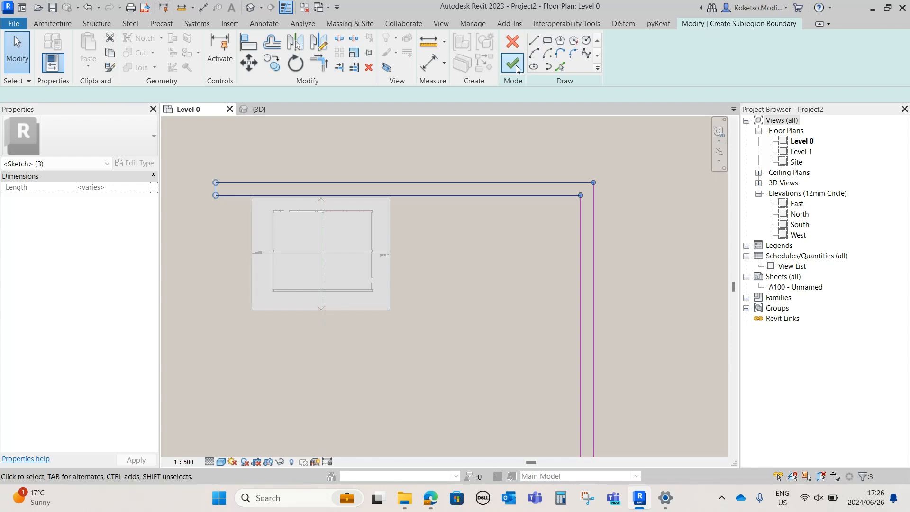
pyautogui.press('Escape')
pyautogui.click(266, 109)
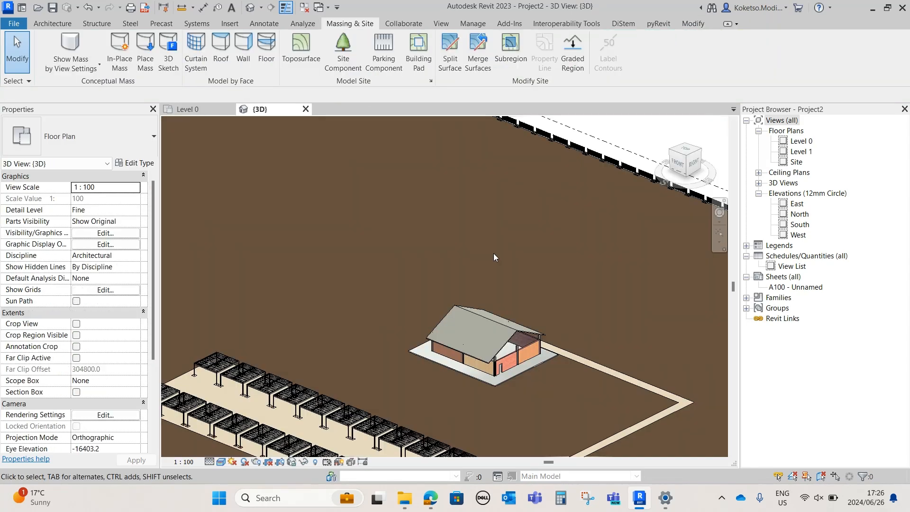
pyautogui.keyDown('shift'); pyautogui.moveTo(493, 253); pyautogui.dragTo(663, 313, button='middle'); pyautogui.keyUp('shift')
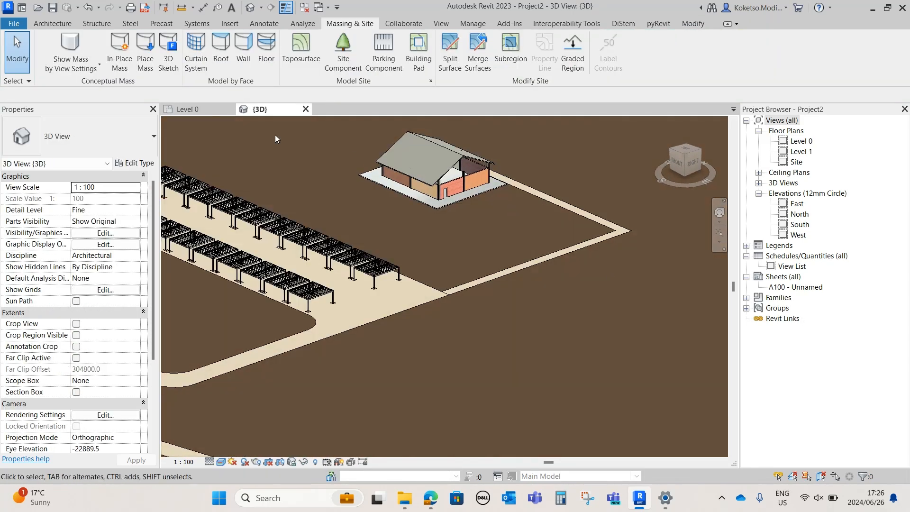
pyautogui.click(210, 110)
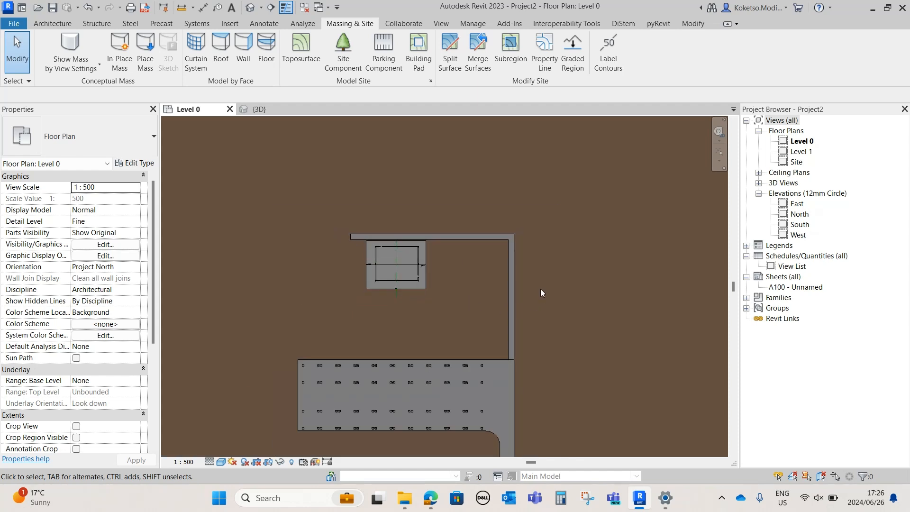
pyautogui.scroll(1, 519, 261)
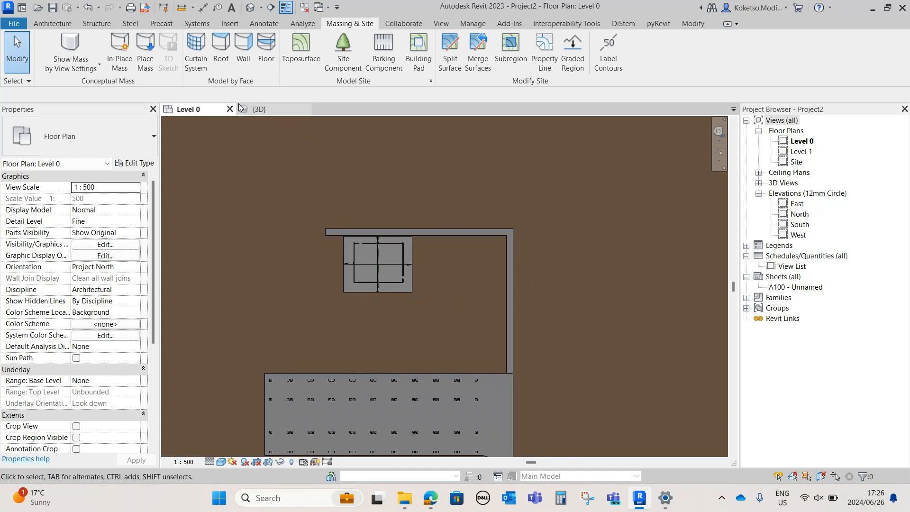
# Load the family HEDALM-BTH001-Site hute without 2 long side walls 7,40x2,50x2,40.rfa from the Downloads folder
pyautogui.click(44, 23)
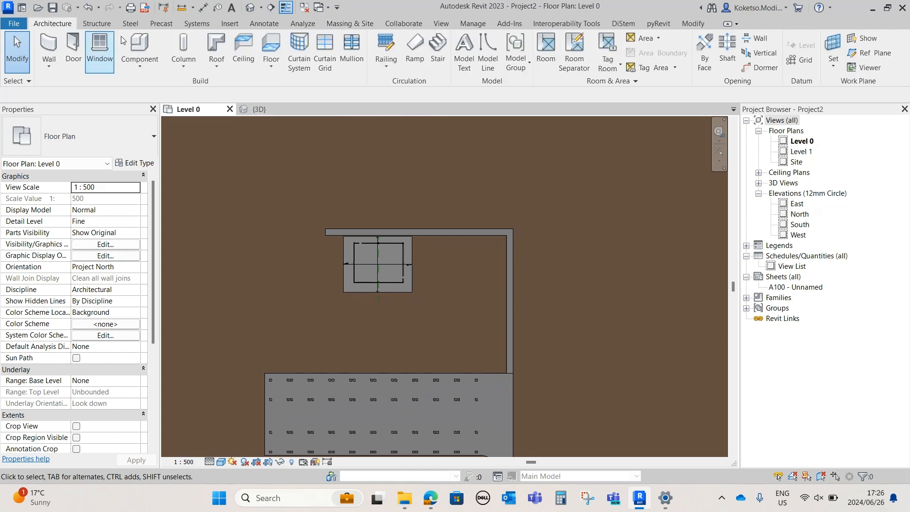
pyautogui.click(230, 24)
pyautogui.click(467, 52)
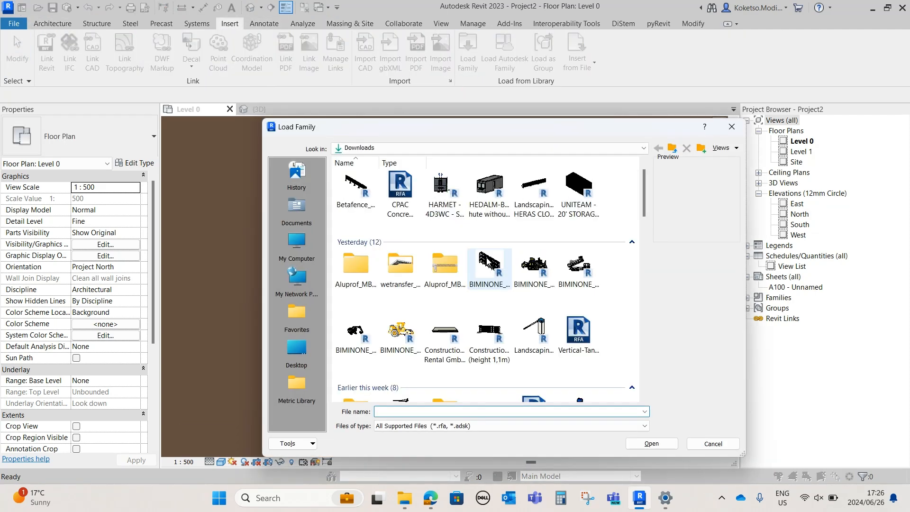
pyautogui.click(489, 192)
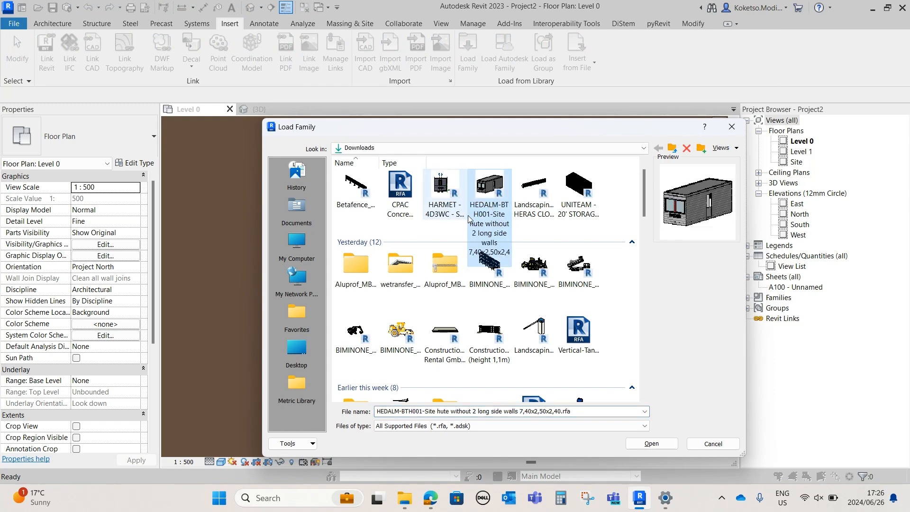
pyautogui.click(651, 444)
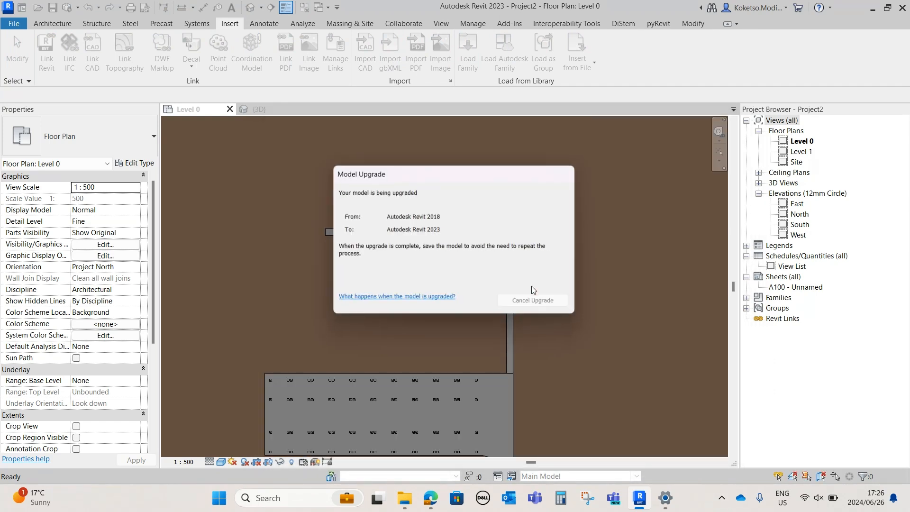
# Place four site huts in an aligned, evenly spaced row above the path's horizontal leg on Level 0
pyautogui.click(51, 24)
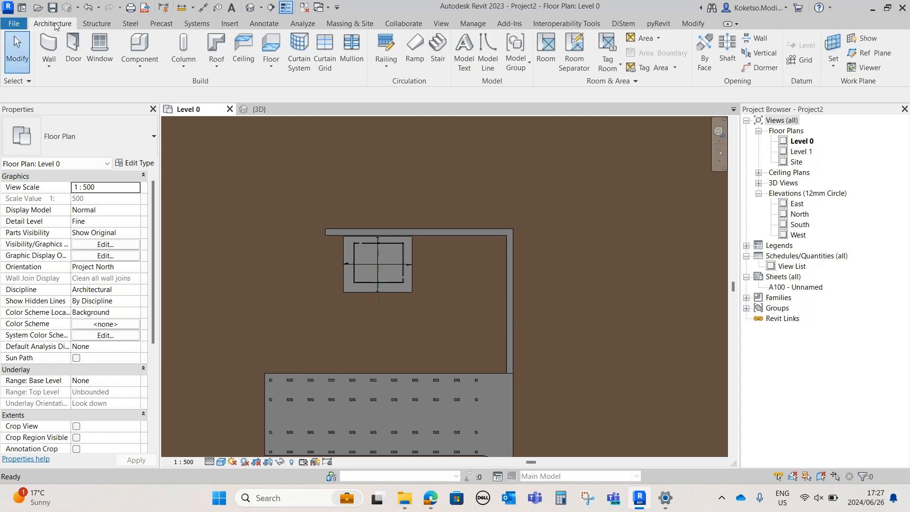
pyautogui.click(138, 47)
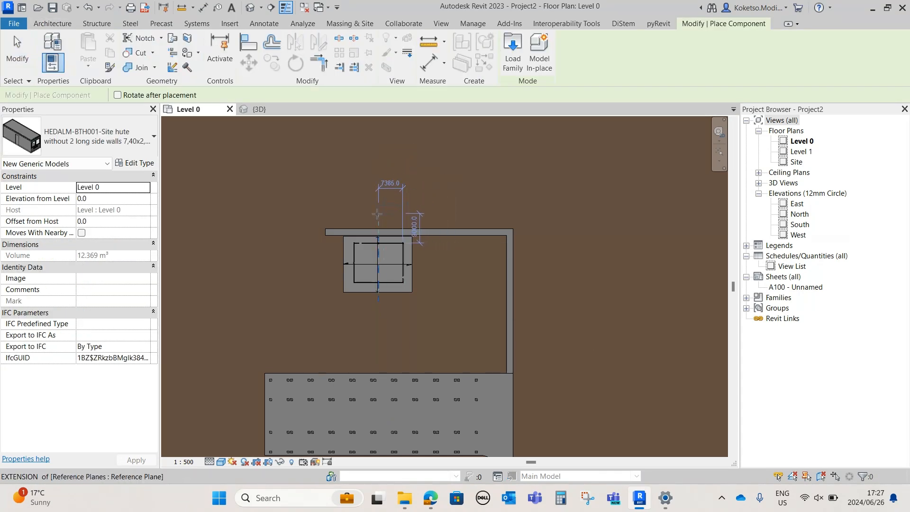
pyautogui.scroll(5, 356, 223)
pyautogui.scroll(-2, 304, 237)
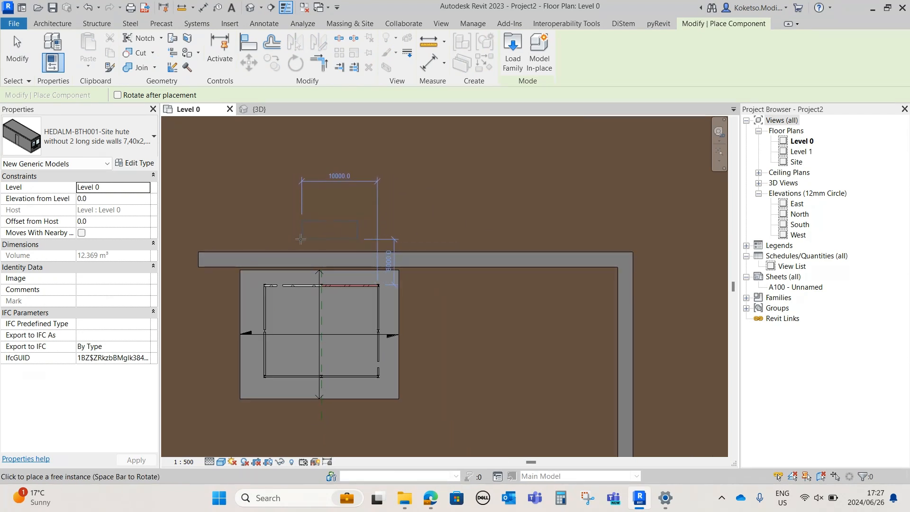
pyautogui.click(308, 239)
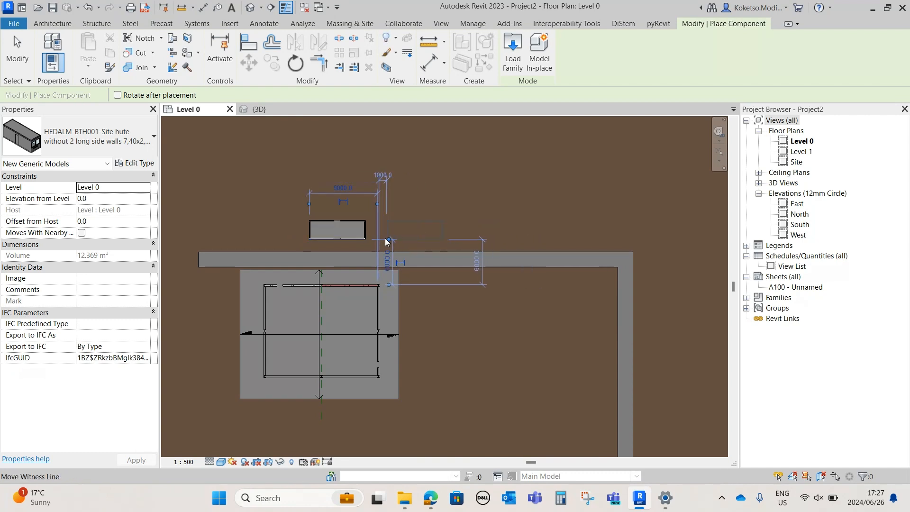
pyautogui.scroll(2, 385, 242)
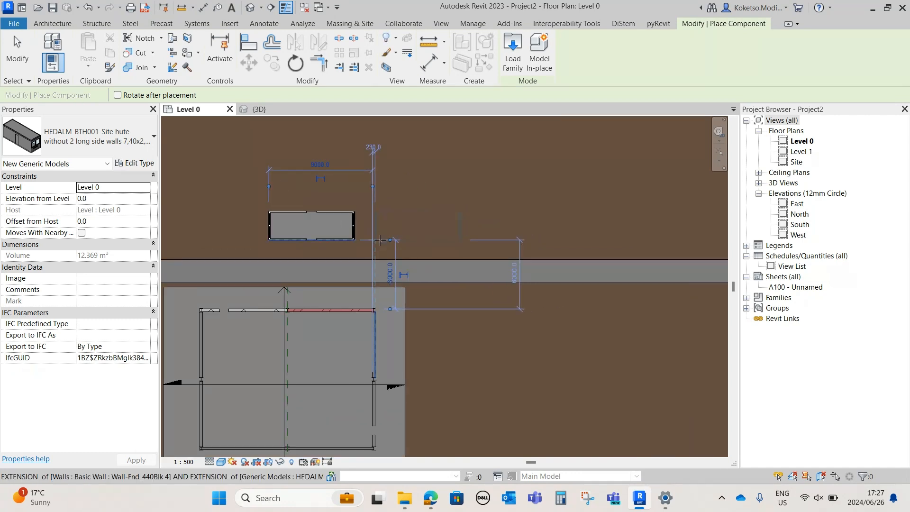
pyautogui.click(381, 240)
pyautogui.moveTo(503, 241); pyautogui.dragTo(433, 240, button='middle')
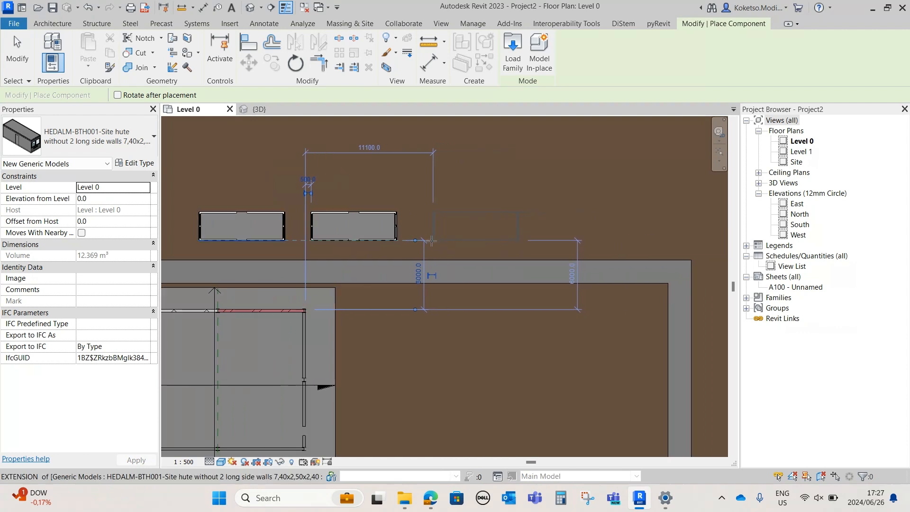
pyautogui.click(426, 240)
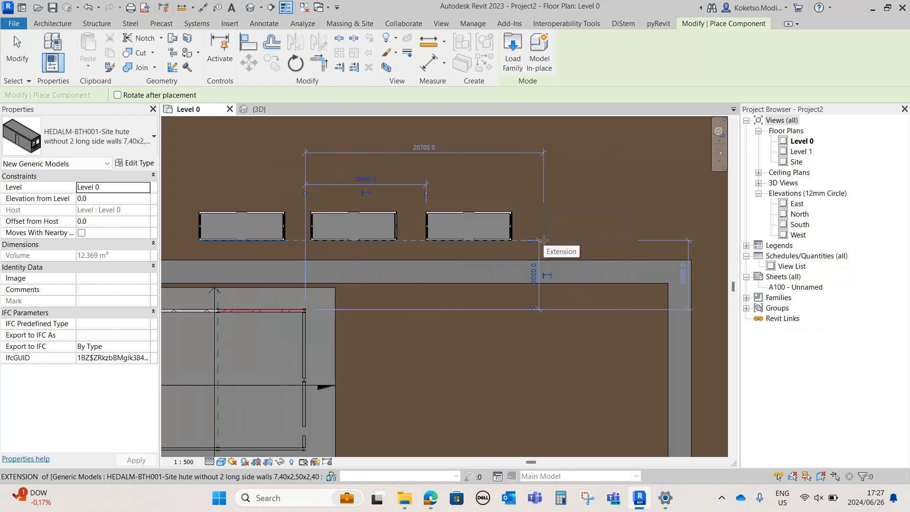
pyautogui.click(543, 241)
# Rotate the site hut upright and place four in an aligned column along the outer side of the path's vertical leg
pyautogui.moveTo(616, 249); pyautogui.dragTo(411, 203, button='middle')
pyautogui.scroll(-1, 409, 202)
pyautogui.press('space')
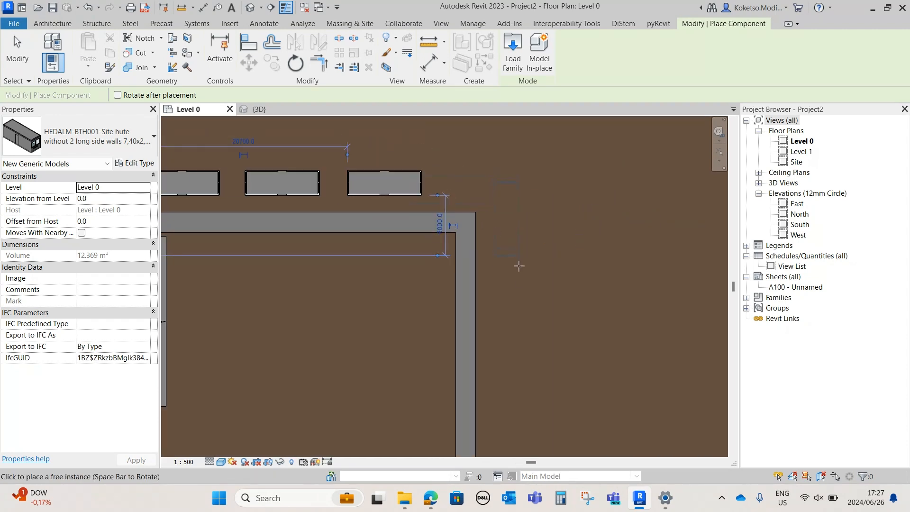
pyautogui.click(520, 287)
pyautogui.moveTo(528, 329); pyautogui.dragTo(536, 250, button='middle')
pyautogui.scroll(-1, 529, 314)
pyautogui.scroll(-1, 529, 301)
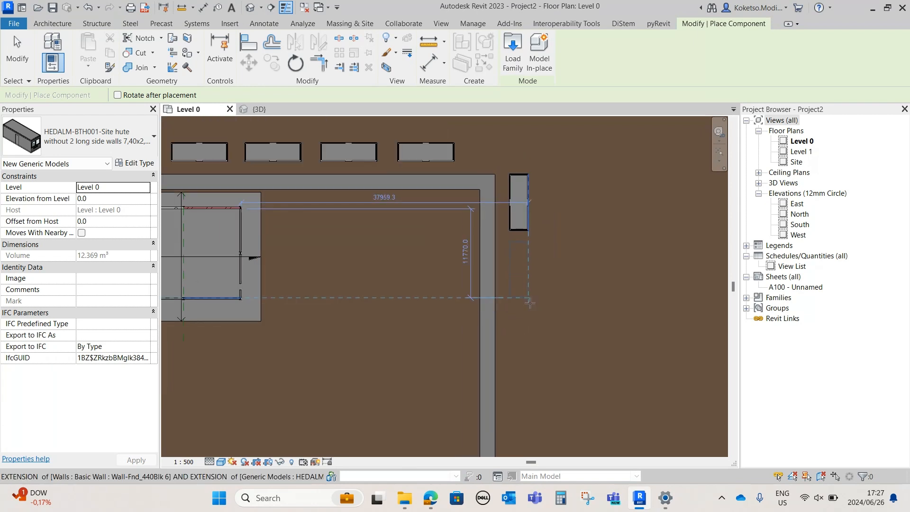
pyautogui.click(528, 299)
pyautogui.click(530, 369)
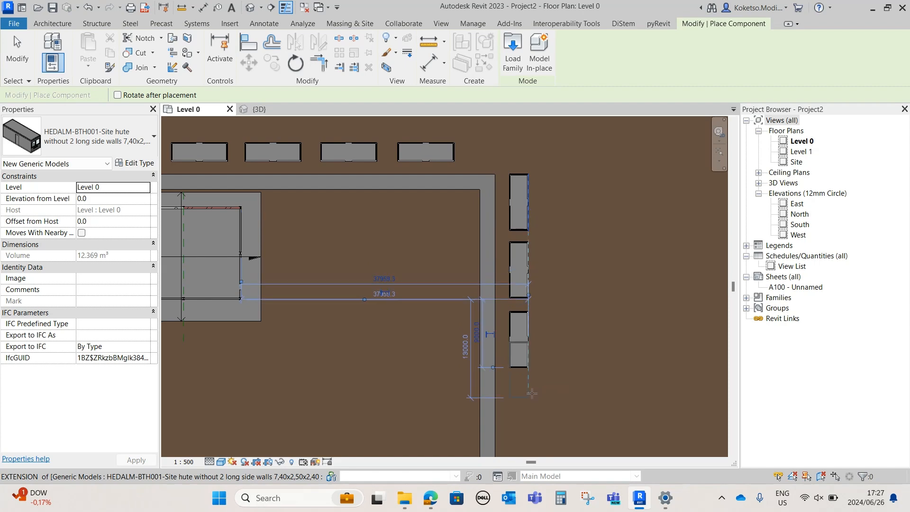
pyautogui.moveTo(532, 371); pyautogui.dragTo(522, 266, button='middle')
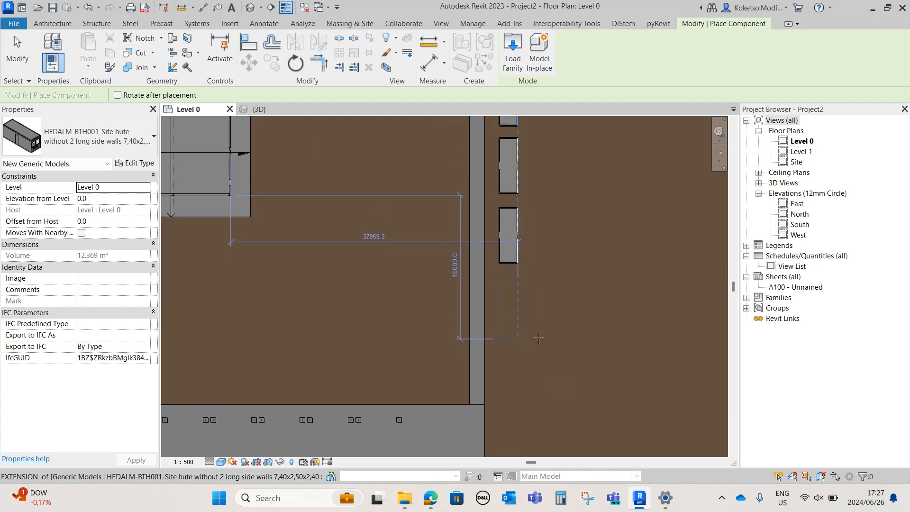
pyautogui.click(538, 337)
pyautogui.scroll(-4, 538, 337)
pyautogui.scroll(3, 531, 185)
pyautogui.moveTo(524, 179); pyautogui.dragTo(551, 246, button='middle')
pyautogui.press('Escape')
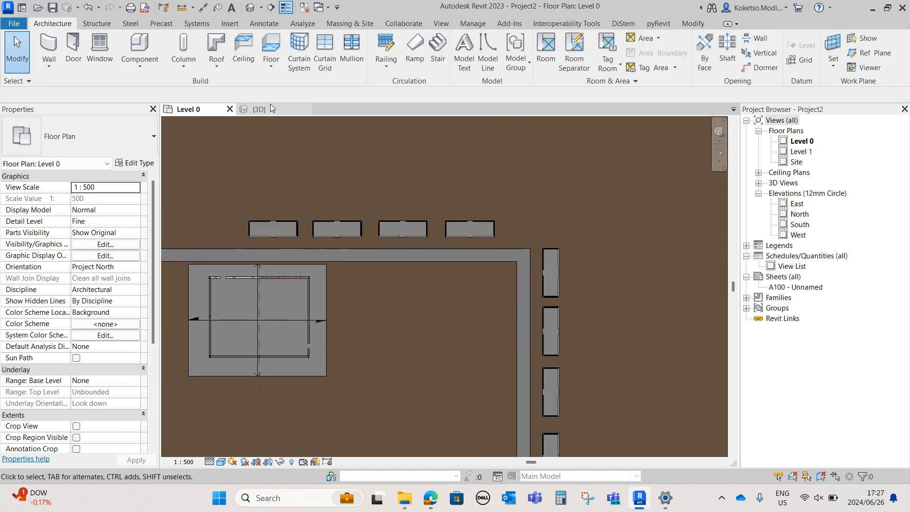
# Inspect the site huts around the path in the 3D view and return to the Level 0 plan
pyautogui.click(270, 109)
pyautogui.moveTo(511, 313); pyautogui.dragTo(586, 303, button='middle')
pyautogui.moveTo(585, 303); pyautogui.dragTo(551, 274, button='middle')
pyautogui.scroll(3, 513, 180)
pyautogui.click(419, 205)
pyautogui.keyDown('shift'); pyautogui.moveTo(489, 311); pyautogui.dragTo(448, 321, button='middle'); pyautogui.keyUp('shift')
pyautogui.press('Escape')
pyautogui.click(197, 109)
pyautogui.moveTo(429, 243); pyautogui.dragTo(502, 254, button='middle')
pyautogui.scroll(-1, 443, 276)
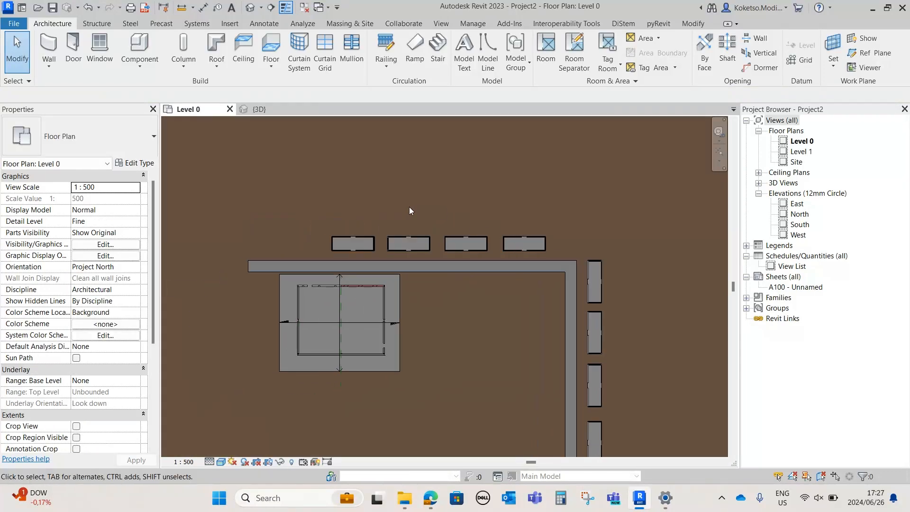
# Load the family HARMET - 4D3WC - SHOWER AND TOILET SIT HUT , 4SHOWER 3 WC - 9323220.rfa from the Downloads folder
pyautogui.click(229, 24)
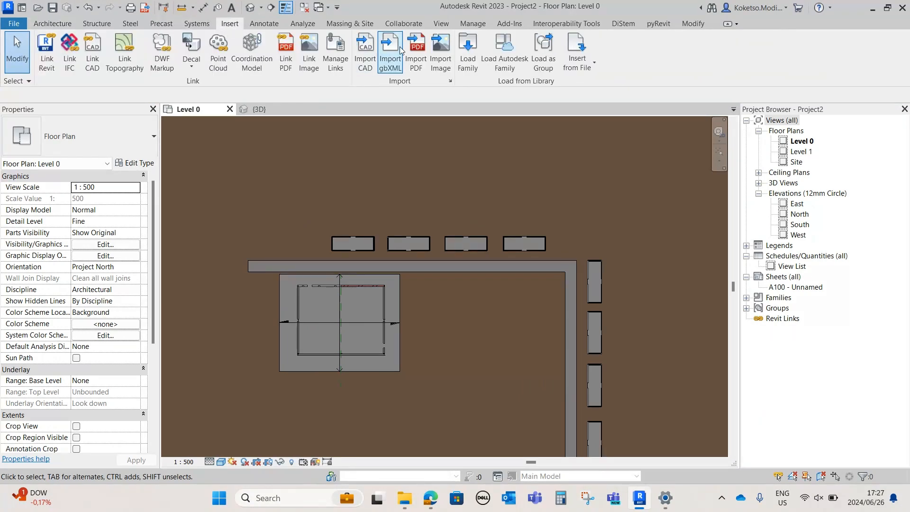
pyautogui.click(468, 52)
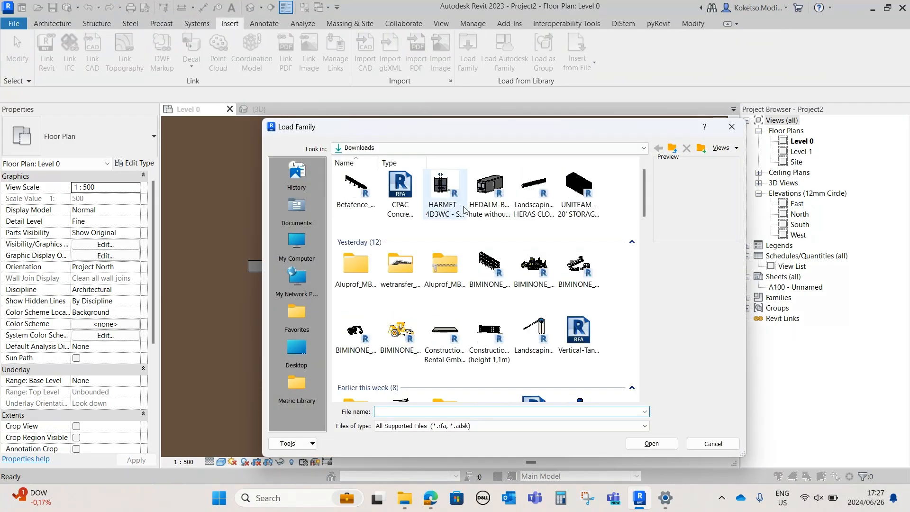
pyautogui.click(446, 203)
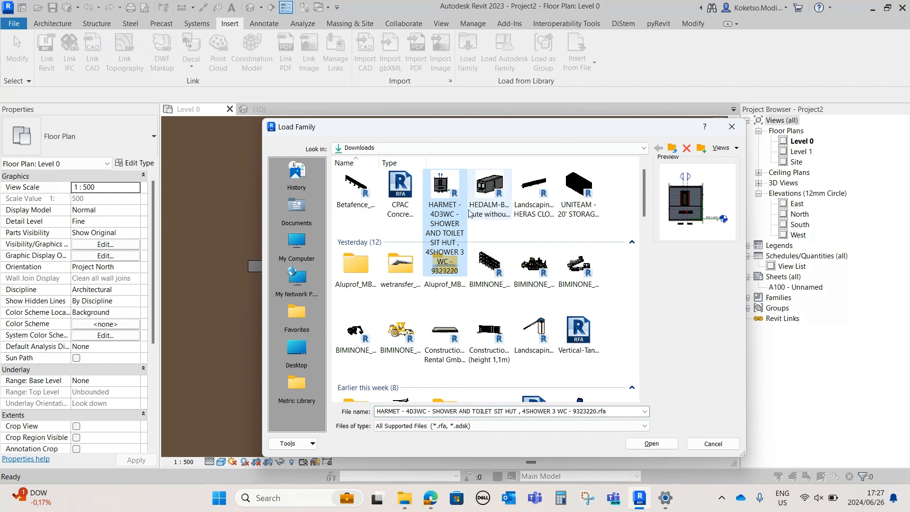
pyautogui.click(644, 444)
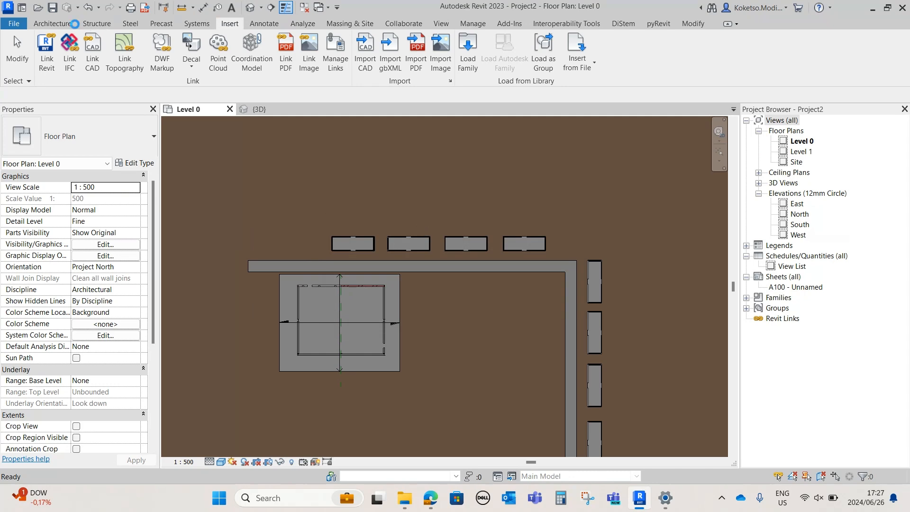
# Place one HARMET shower and toilet hut on Level 0 above the second site hut in the row
pyautogui.click(56, 24)
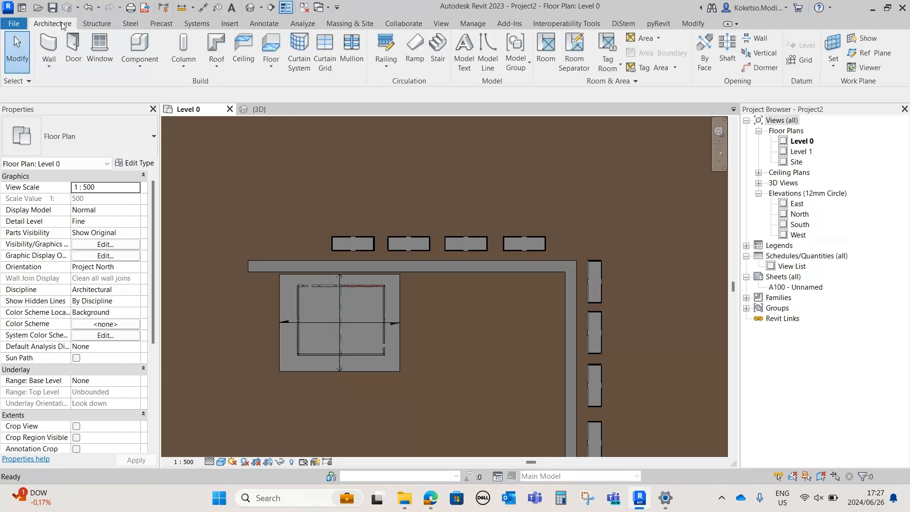
pyautogui.click(137, 51)
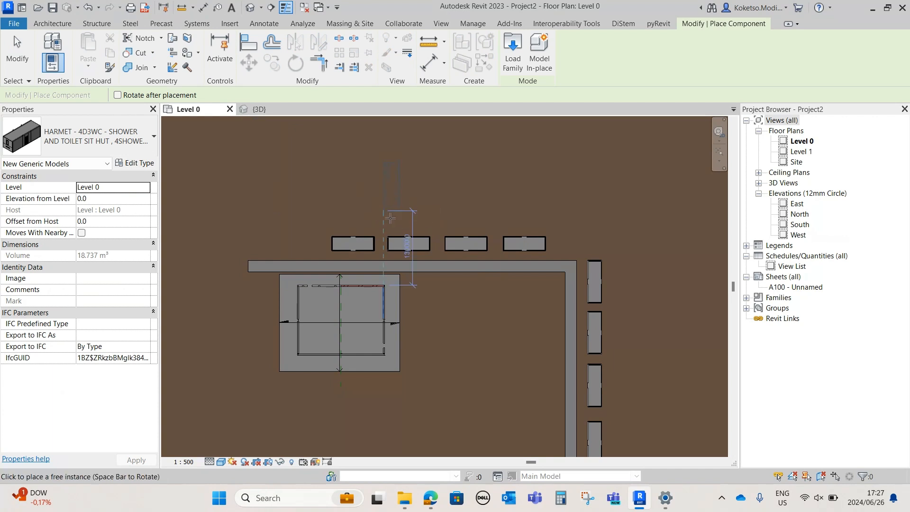
pyautogui.scroll(4, 418, 219)
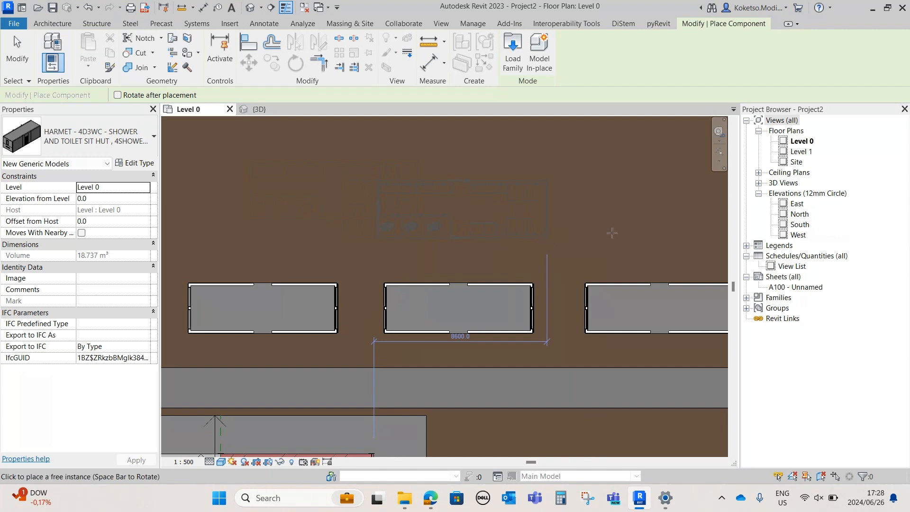
pyautogui.scroll(-2, 592, 231)
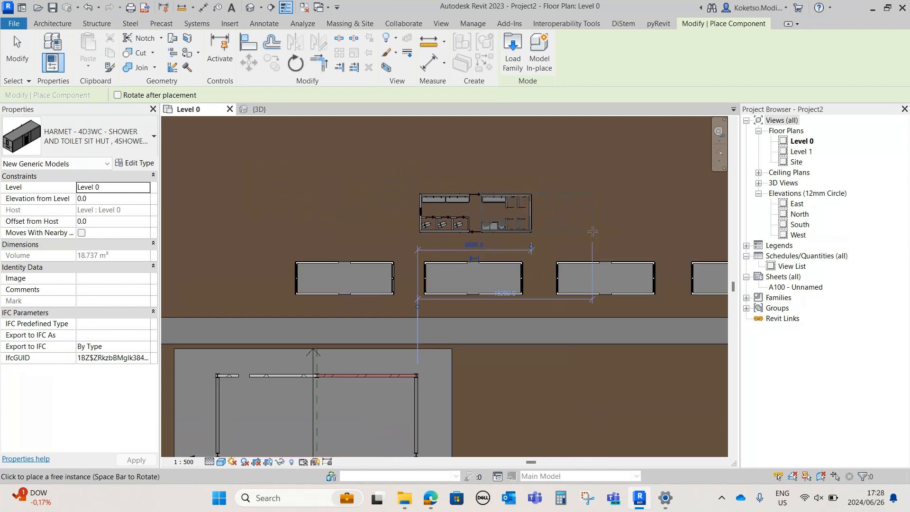
pyautogui.click(532, 226)
pyautogui.press('Escape')
pyautogui.press('Escape')
# Copy the shower and toilet hut horizontally to align with the third site hut in the row
pyautogui.click(525, 213)
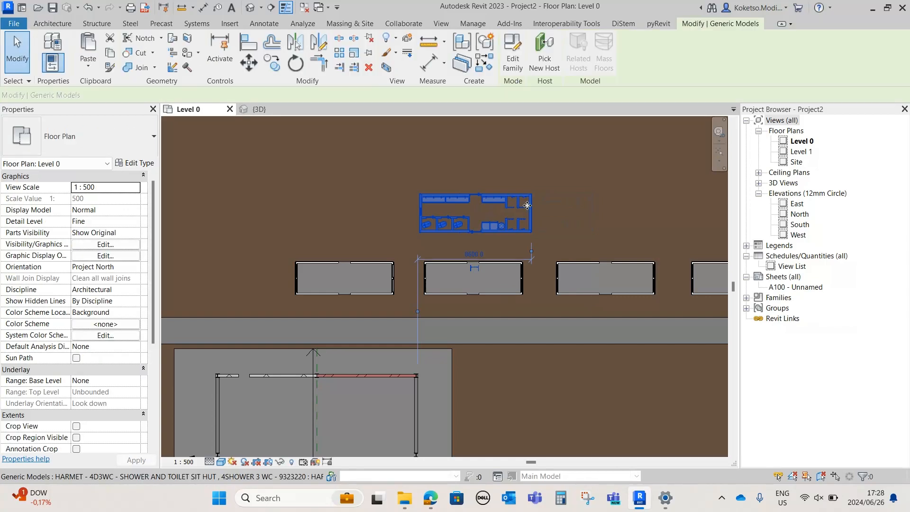
pyautogui.moveTo(525, 213); pyautogui.dragTo(481, 208, button='middle')
pyautogui.scroll(1, 481, 207)
pyautogui.press('c')
pyautogui.press('o')
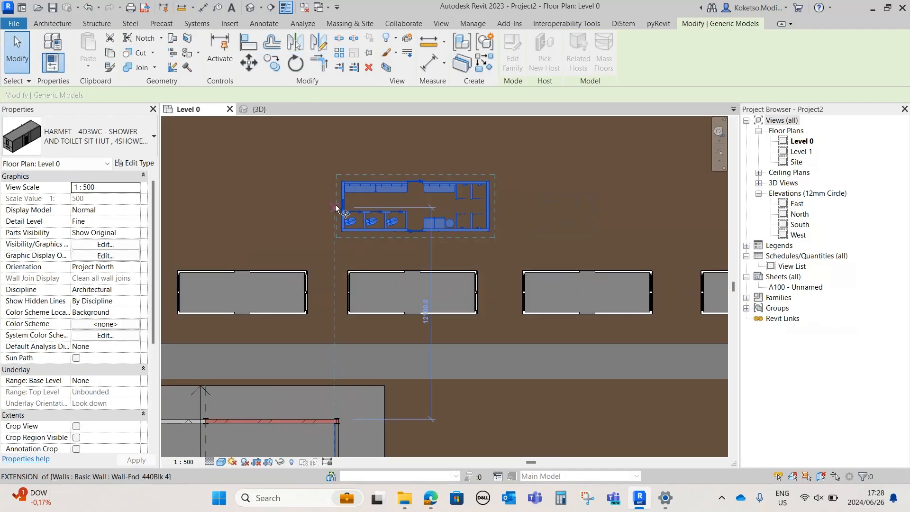
pyautogui.click(342, 206)
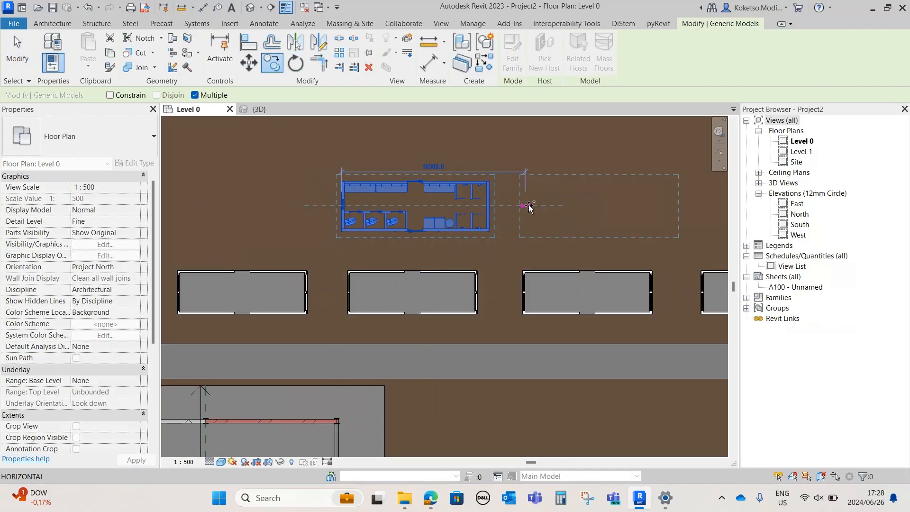
pyautogui.click(547, 238)
pyautogui.press('Escape')
pyautogui.press('Escape')
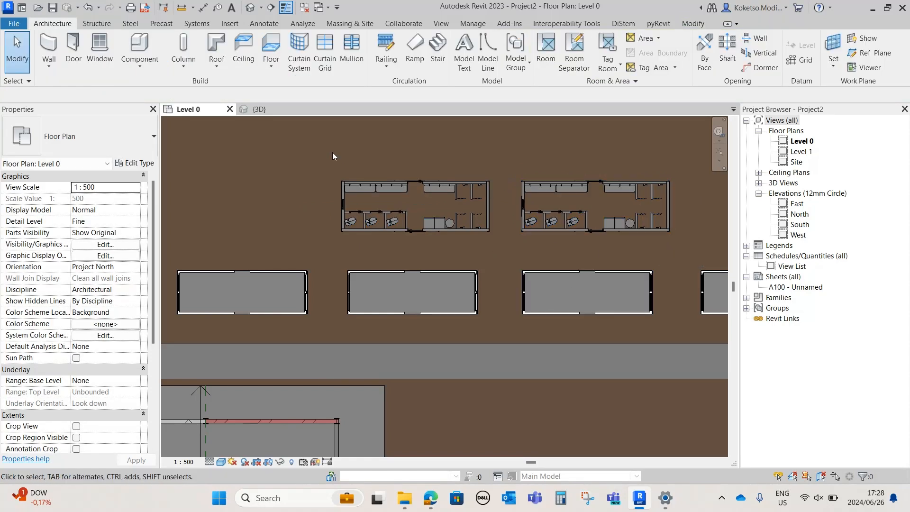
# Examine the two shower and toilet huts and their surroundings in the 3D view and return to the Level 0 plan
pyautogui.click(258, 109)
pyautogui.scroll(2, 436, 136)
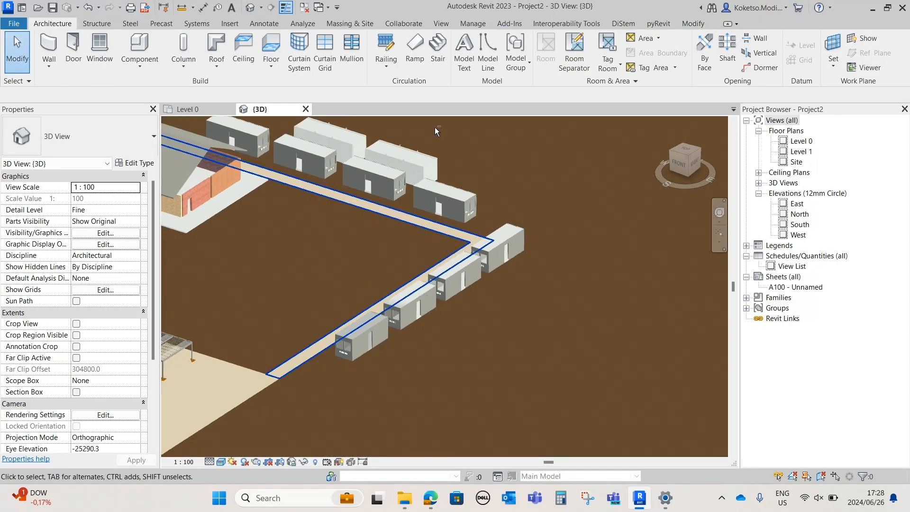
pyautogui.moveTo(431, 122); pyautogui.dragTo(430, 173, button='middle')
pyautogui.scroll(2, 430, 173)
pyautogui.keyDown('shift'); pyautogui.moveTo(491, 272); pyautogui.dragTo(331, 270, button='middle'); pyautogui.keyUp('shift')
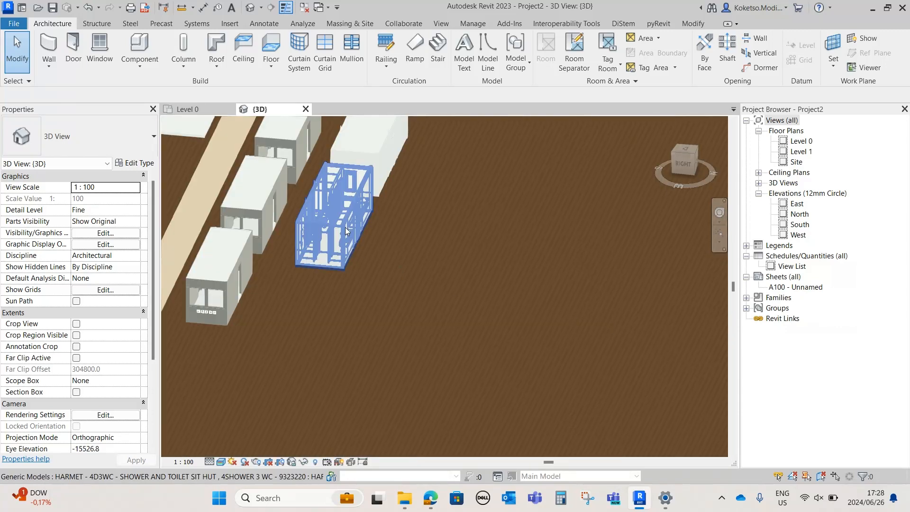
pyautogui.click(351, 230)
pyautogui.keyDown('shift'); pyautogui.moveTo(353, 231); pyautogui.dragTo(305, 222, button='middle'); pyautogui.keyUp('shift')
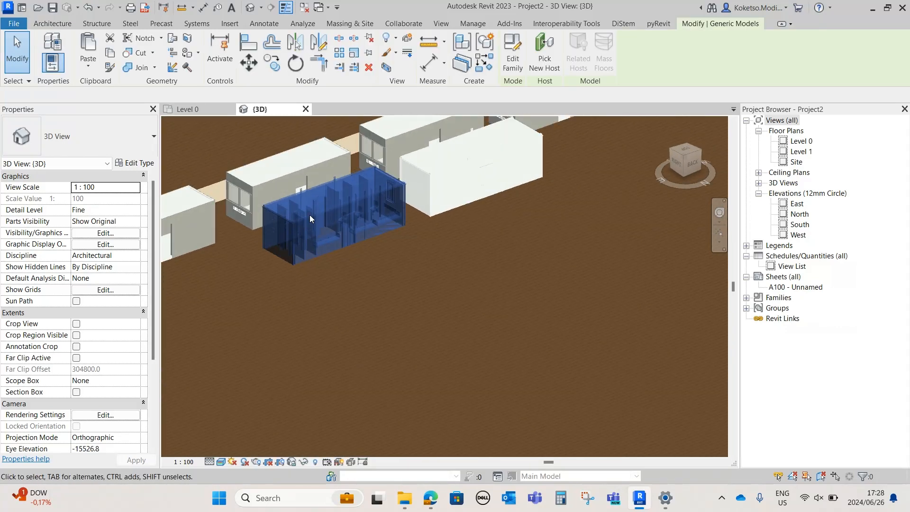
pyautogui.scroll(4, 329, 223)
pyautogui.scroll(-6, 391, 258)
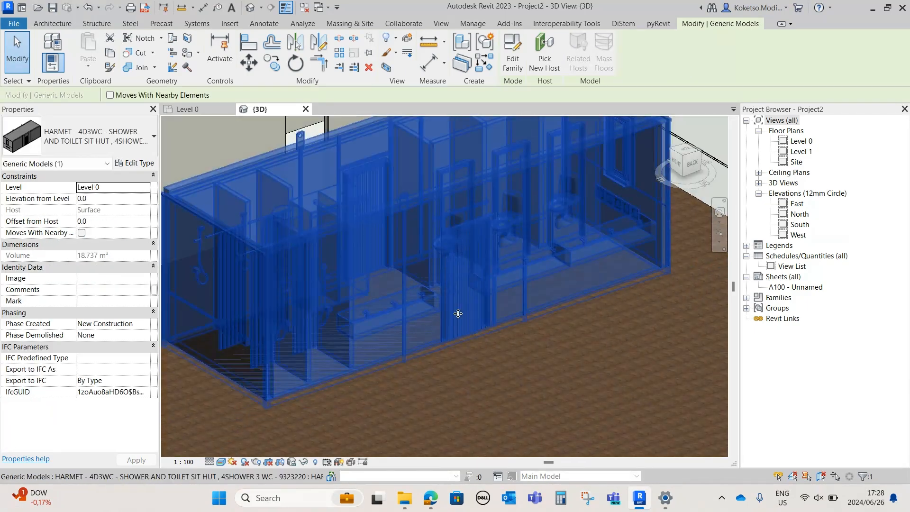
pyautogui.keyDown('shift'); pyautogui.moveTo(432, 332); pyautogui.dragTo(532, 257, button='middle'); pyautogui.keyUp('shift')
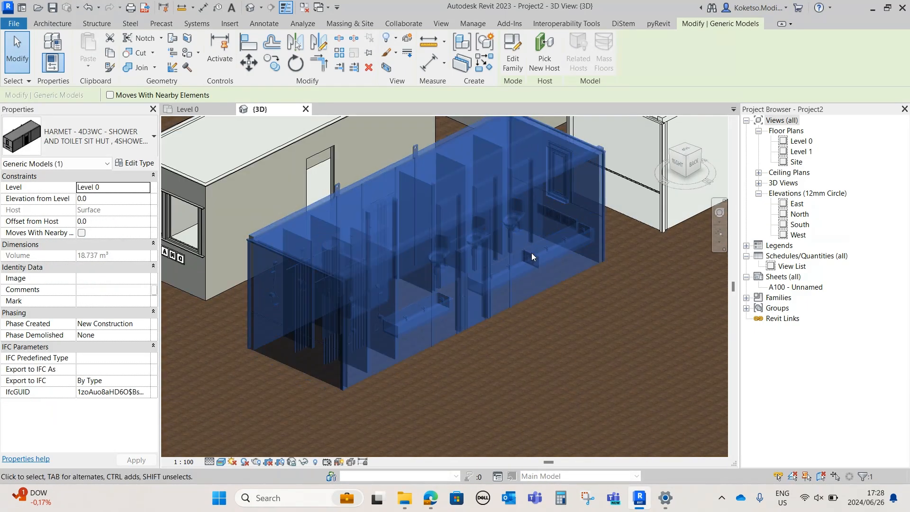
pyautogui.scroll(-1, 348, 342)
pyautogui.click(536, 321)
pyautogui.moveTo(536, 321); pyautogui.dragTo(401, 383, button='middle')
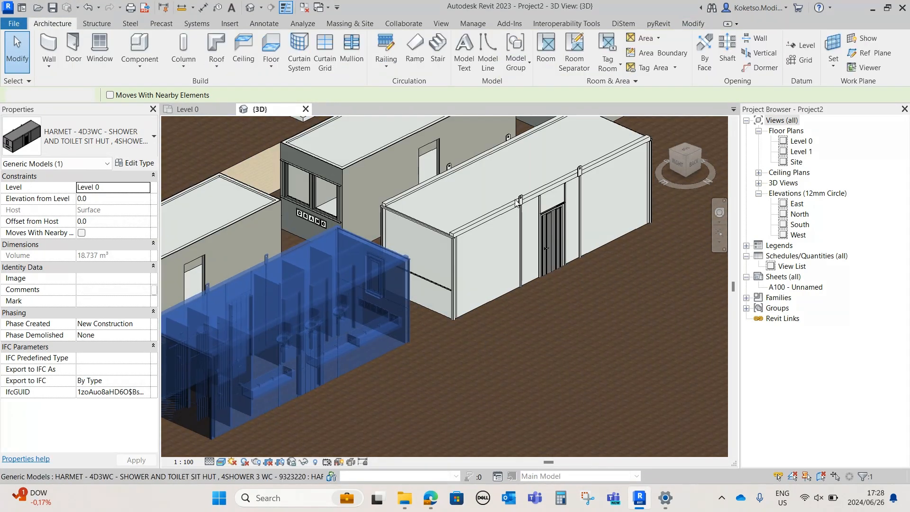
pyautogui.click(516, 203)
pyautogui.scroll(-5, 516, 202)
pyautogui.keyDown('shift'); pyautogui.moveTo(521, 285); pyautogui.dragTo(474, 357, button='middle'); pyautogui.keyUp('shift')
pyautogui.scroll(-2, 436, 347)
pyautogui.click(474, 356)
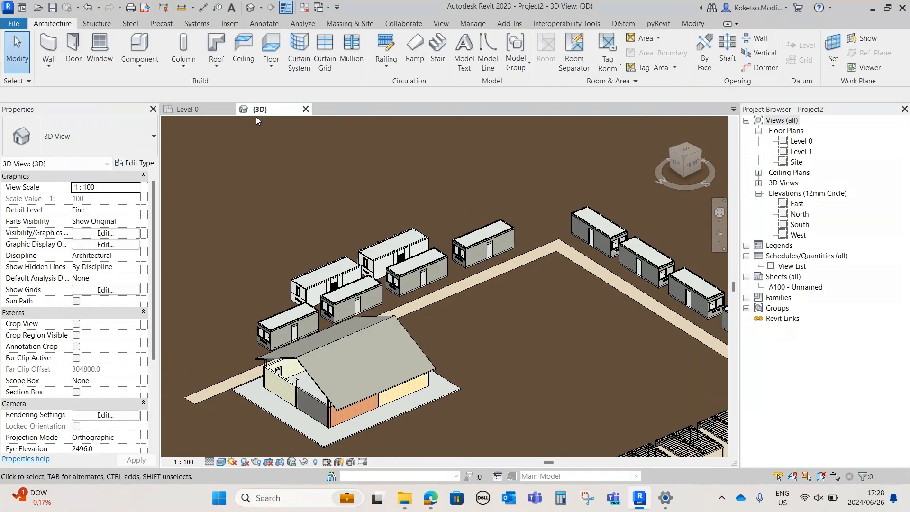
pyautogui.click(208, 109)
# Start a subregion with lines running up from the path's corner and about 33 m between the site and toilet huts
pyautogui.scroll(6, 490, 269)
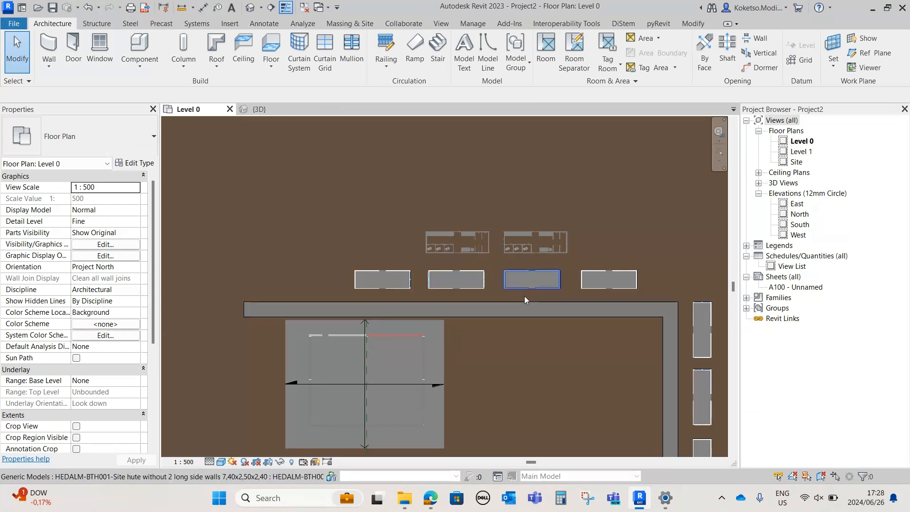
pyautogui.scroll(5, 436, 192)
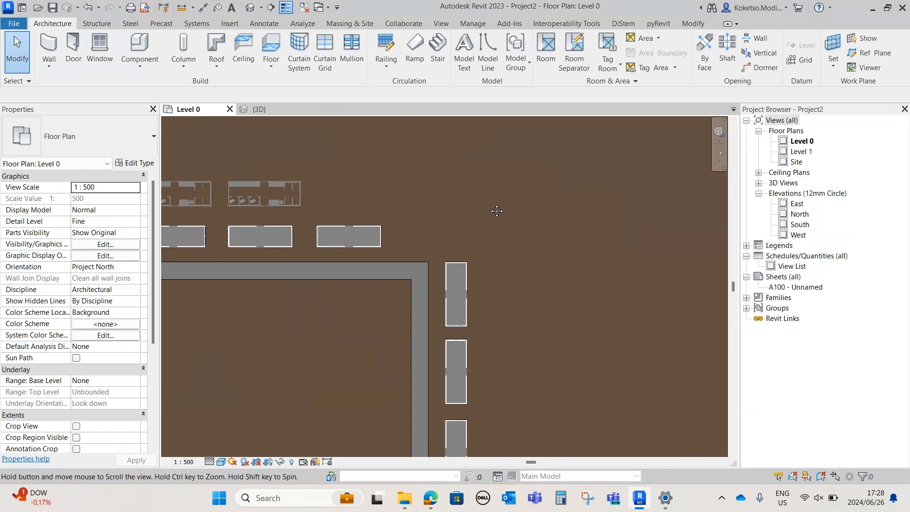
pyautogui.scroll(1, 462, 221)
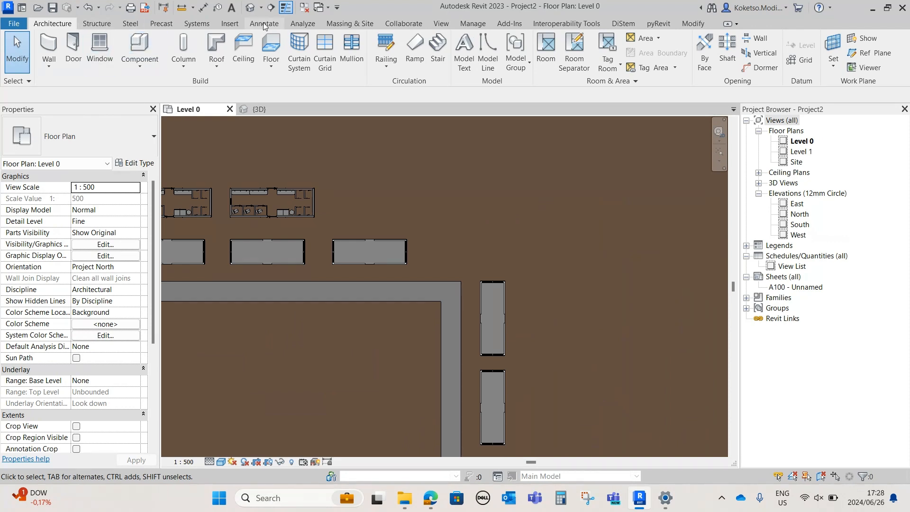
pyautogui.click(356, 24)
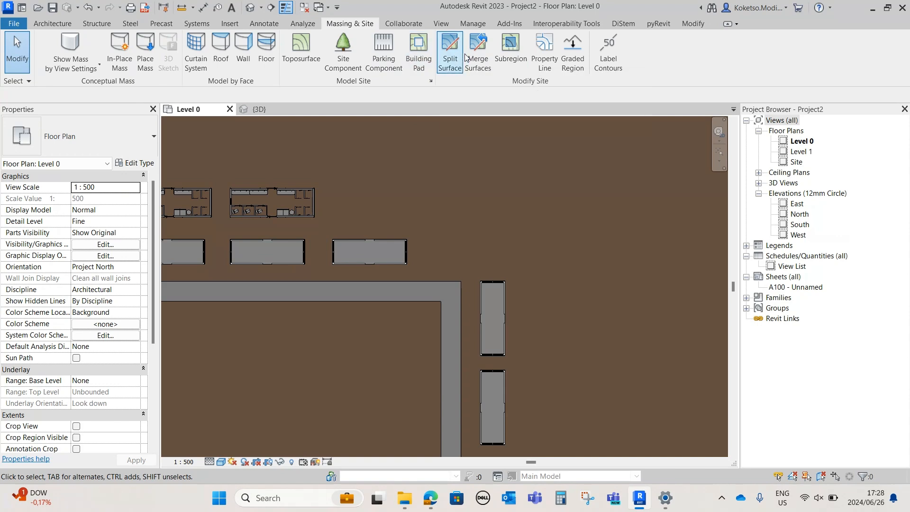
pyautogui.click(510, 47)
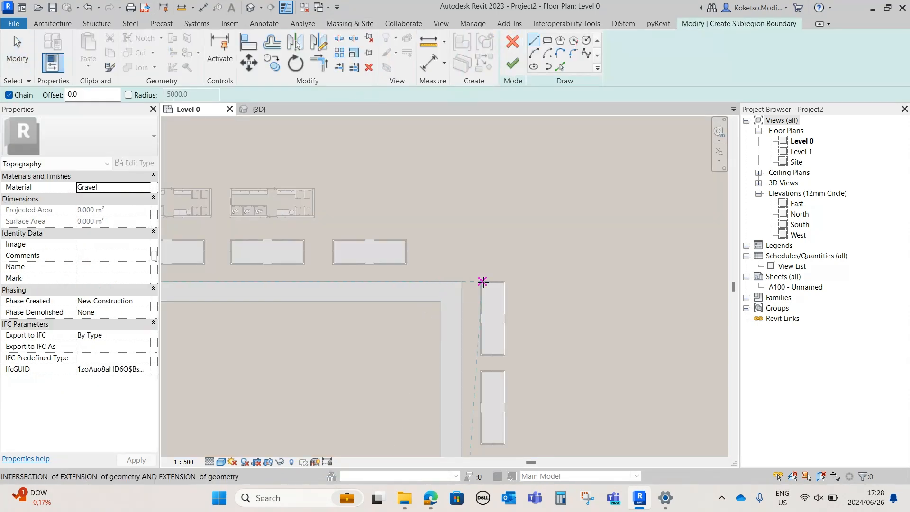
pyautogui.click(441, 282)
pyautogui.click(440, 231)
pyautogui.moveTo(264, 241); pyautogui.dragTo(488, 220, button='middle')
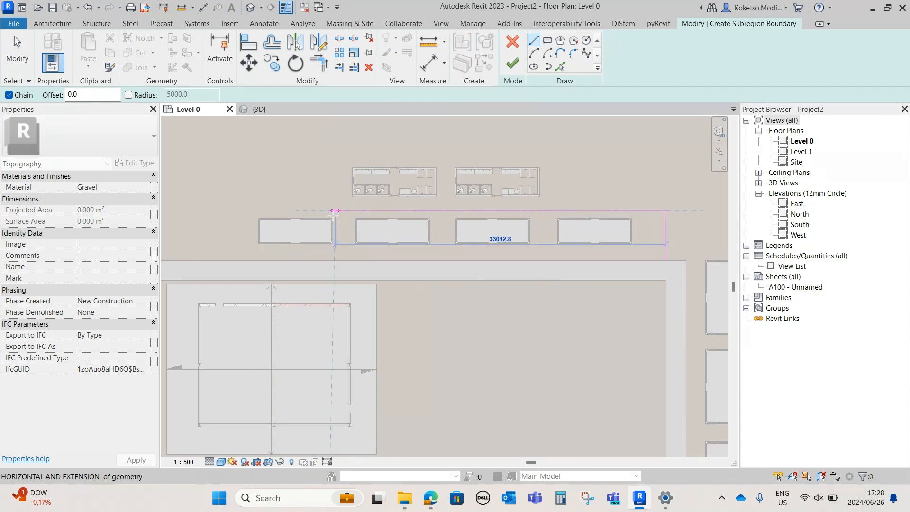
pyautogui.click(334, 213)
pyautogui.press('Escape')
pyautogui.press('Escape')
# Offset both subregion boundary lines 2000 mm outward to form the other side of the branch path
pyautogui.click(560, 66)
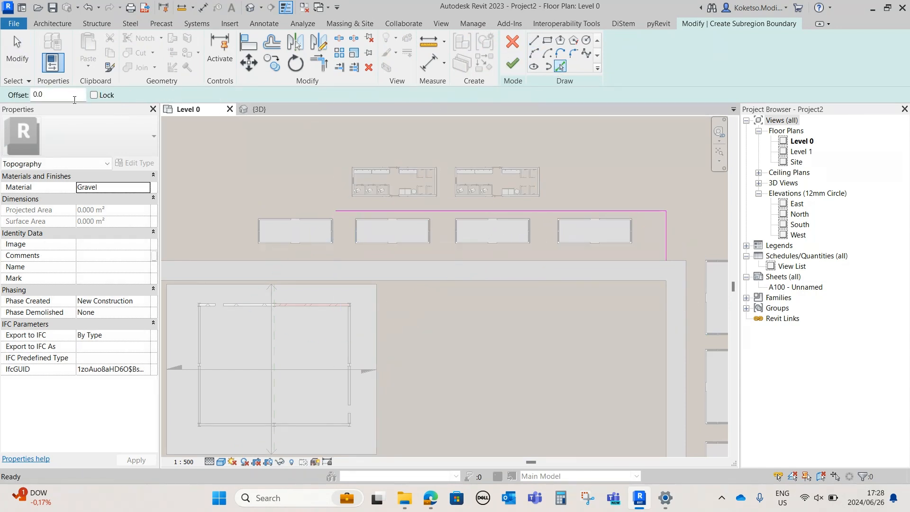
pyautogui.write('2000')
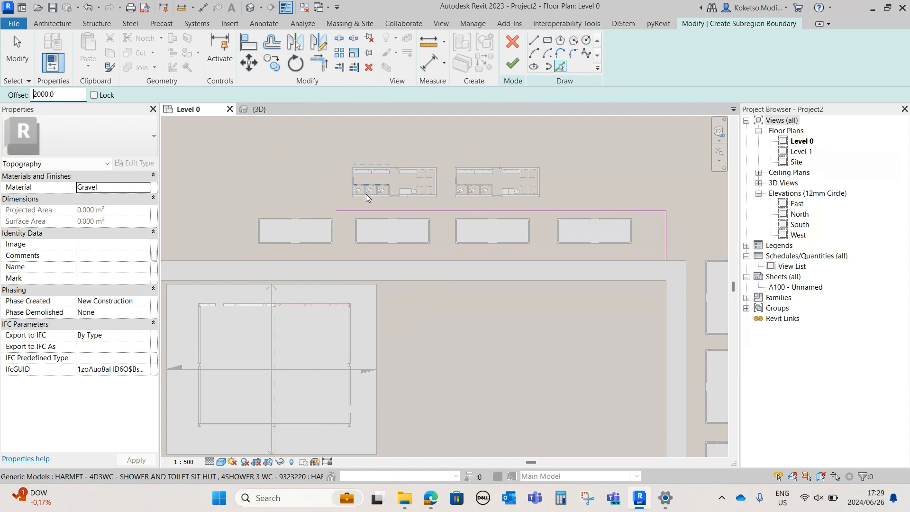
pyautogui.click(356, 209)
pyautogui.moveTo(556, 209); pyautogui.dragTo(422, 193, button='middle')
pyautogui.click(534, 208)
pyautogui.press('Escape')
pyautogui.press('Escape')
# Close the branch path's far end and sketch an 8000 by 7000 mm rectangle above the column of site huts
pyautogui.click(534, 40)
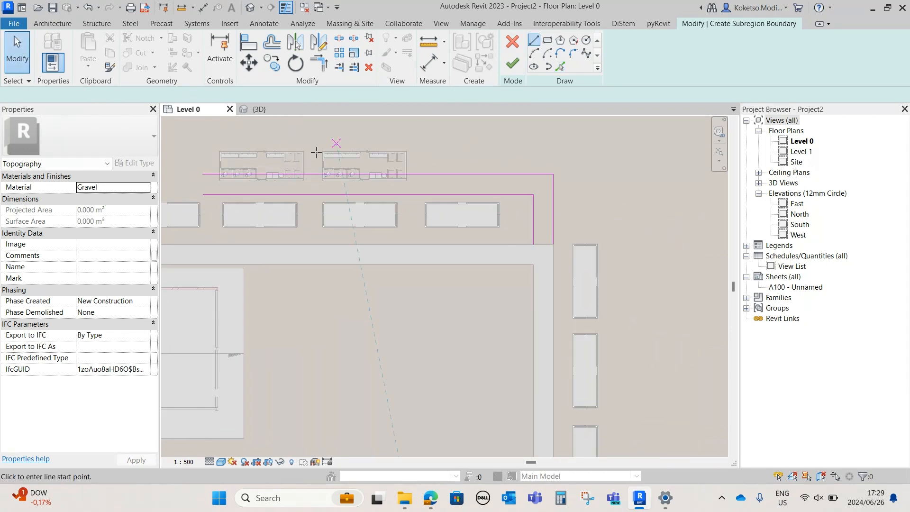
pyautogui.click(547, 40)
pyautogui.click(581, 164)
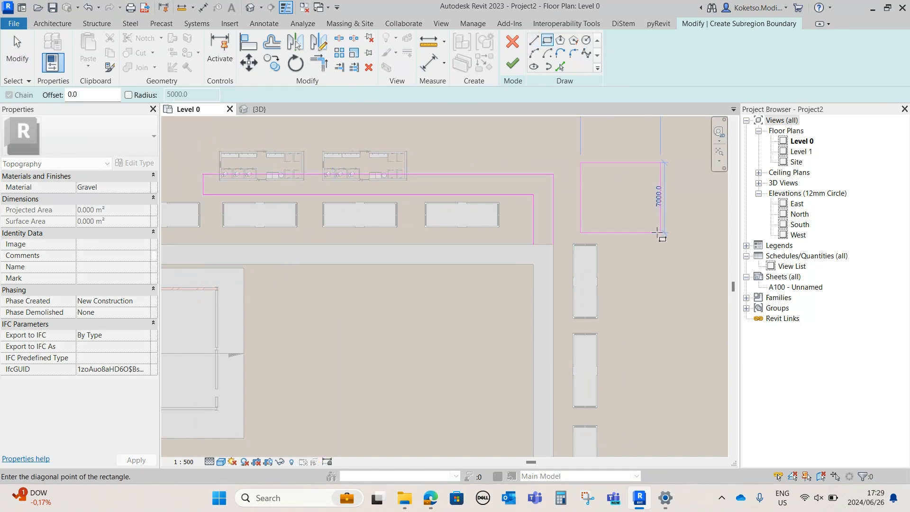
pyautogui.click(660, 233)
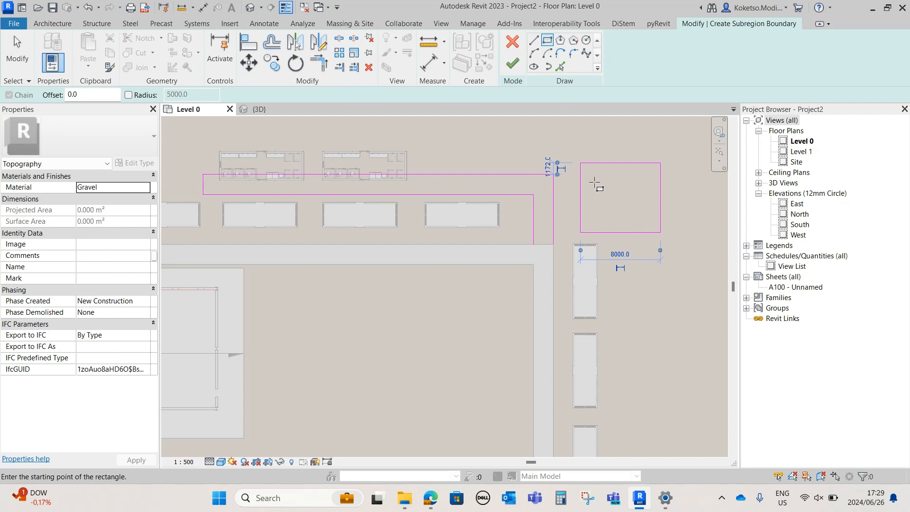
# Close the branch path's boundary with a line where it meets the existing path
pyautogui.scroll(2, 544, 232)
pyautogui.press('Escape')
pyautogui.click(534, 42)
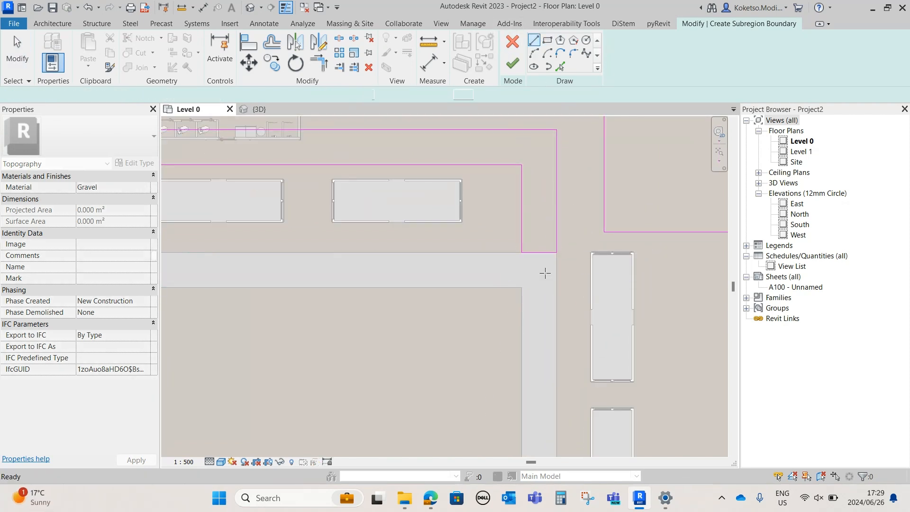
pyautogui.scroll(-2, 545, 273)
pyautogui.press('Escape')
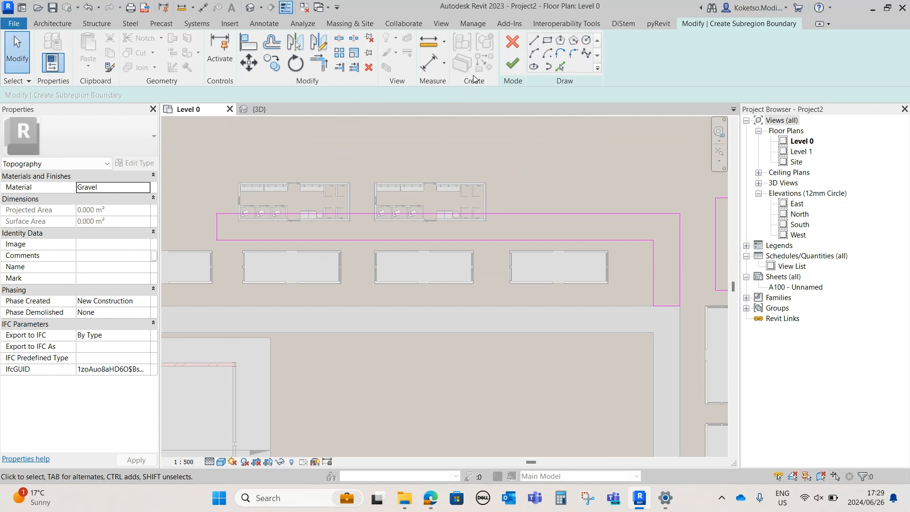
# Trim the corners of the branch path's boundary into a closed loop and finish the Gravel subregion
pyautogui.click(512, 63)
pyautogui.press('Escape')
pyautogui.click(315, 72)
pyautogui.click(218, 231)
pyautogui.click(223, 241)
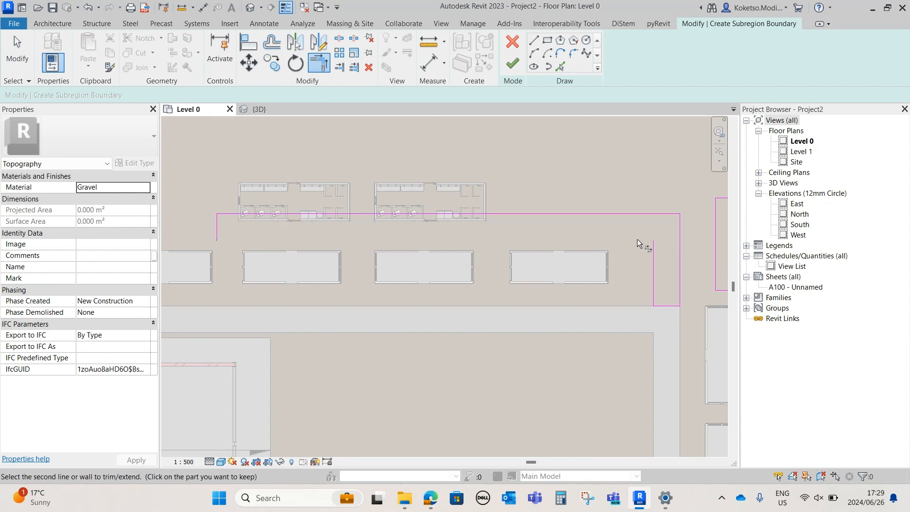
pyautogui.click(653, 246)
pyautogui.click(227, 241)
pyautogui.click(217, 226)
pyautogui.click(513, 63)
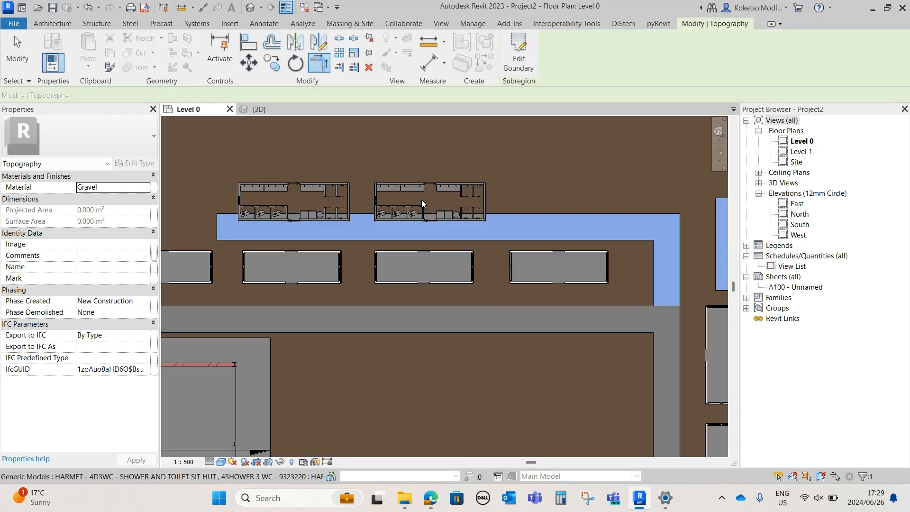
# Nudge both shower and toilet huts upward so they sit clear of the branch path's upper edge
pyautogui.press('Escape')
pyautogui.click(316, 192)
pyautogui.keyDown('ctrl'); pyautogui.click(317, 193); pyautogui.keyUp('ctrl')
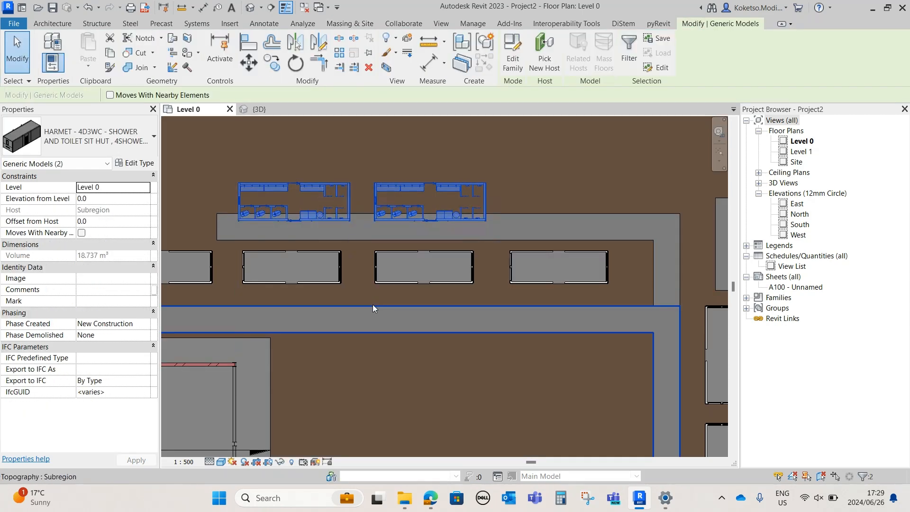
pyautogui.press('Up')
pyautogui.press('Up')
pyautogui.press('Up')
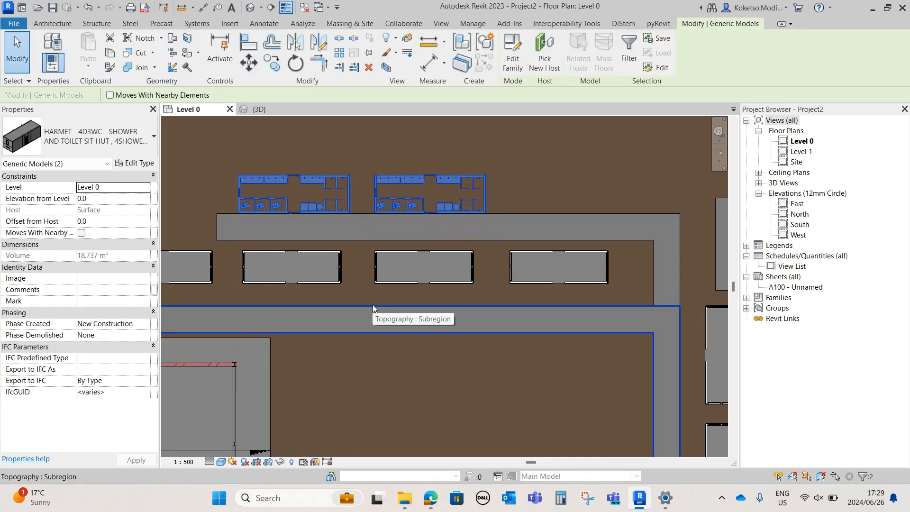
pyautogui.scroll(-2, 372, 304)
pyautogui.click(575, 269)
pyautogui.scroll(2, 574, 269)
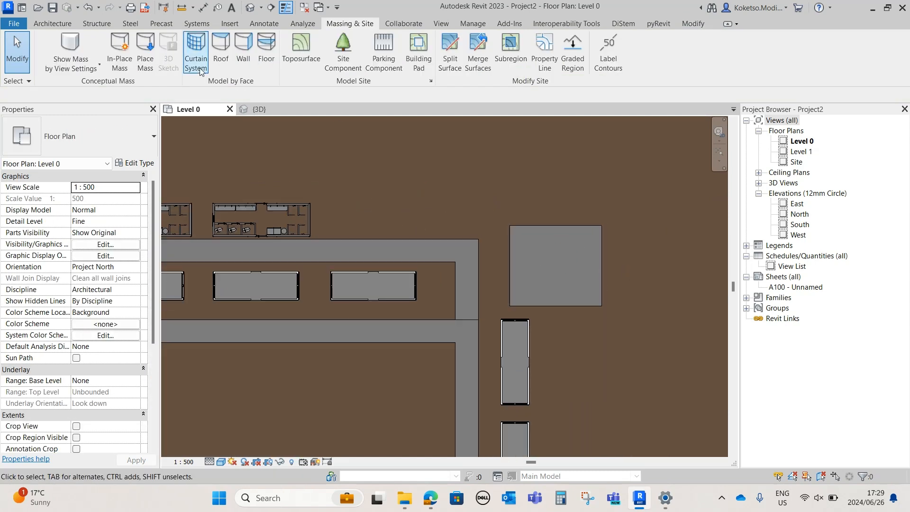
# Load the Vertical-Tank_Norwesco_2500-Gallon-Vertical-Tank-X-102 family from the Downloads folder
pyautogui.click(229, 24)
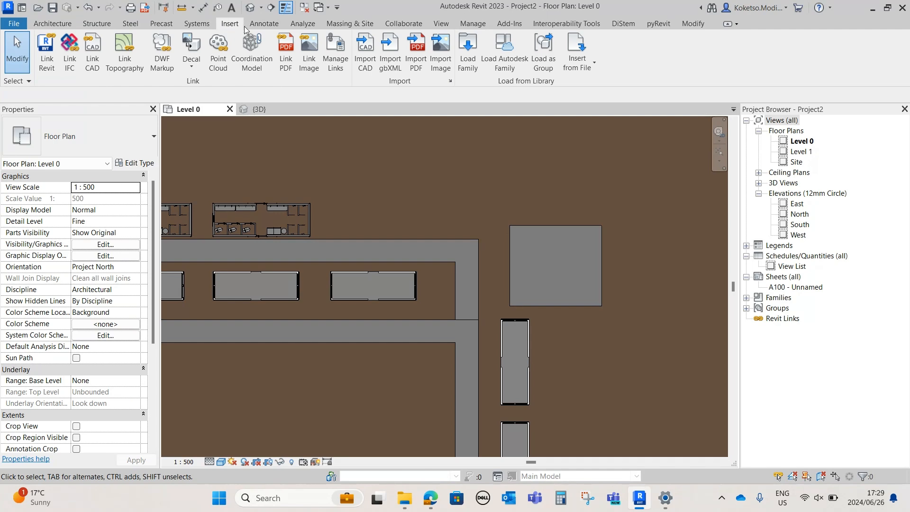
pyautogui.click(465, 60)
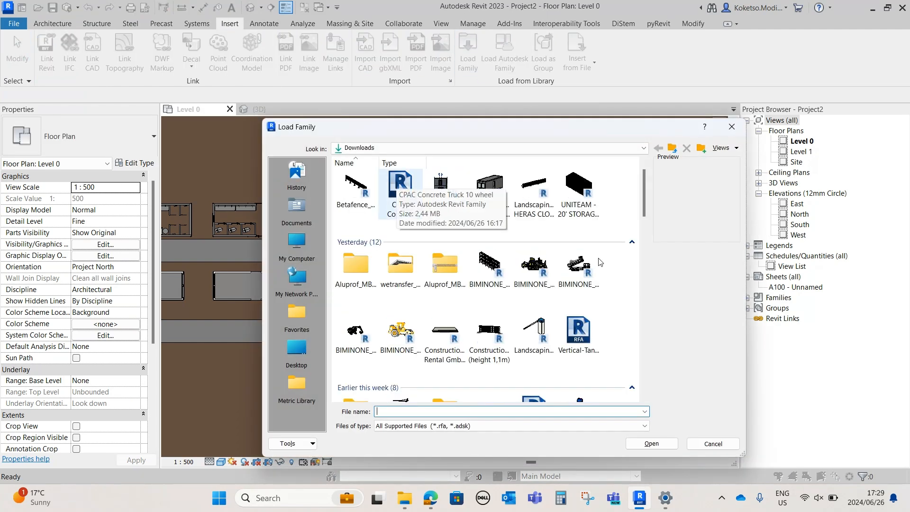
pyautogui.moveTo(639, 200); pyautogui.dragTo(640, 237)
pyautogui.click(355, 284)
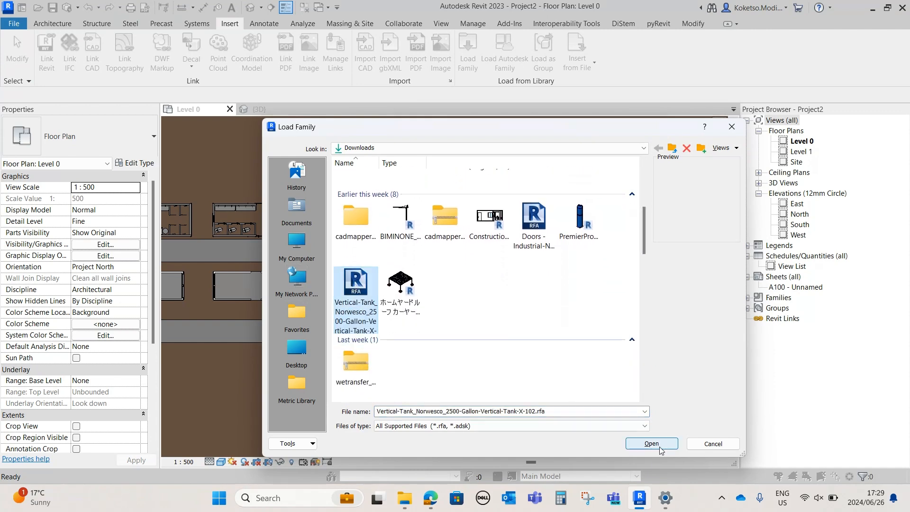
pyautogui.click(660, 448)
# Place one black 2500 Gallon Vertical Tank X 102 at the centre of the separate square gravel pad on Level 0
pyautogui.click(54, 27)
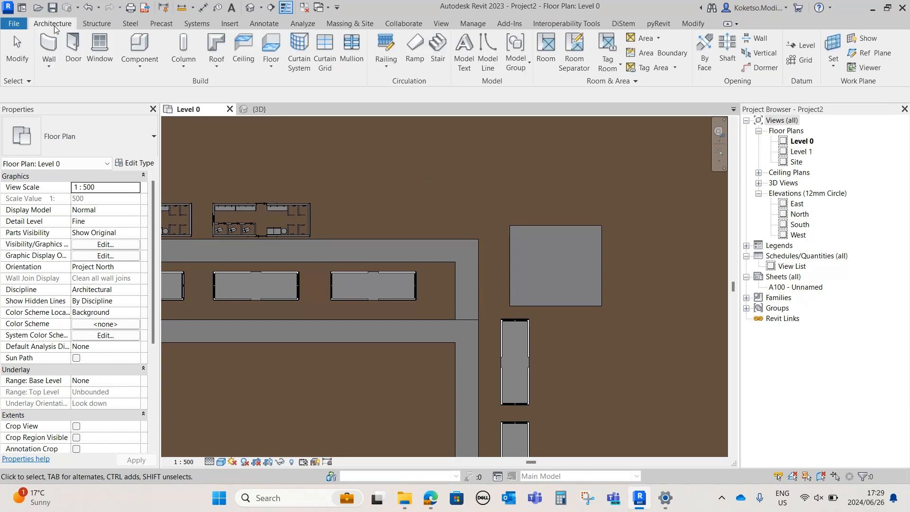
pyautogui.click(140, 47)
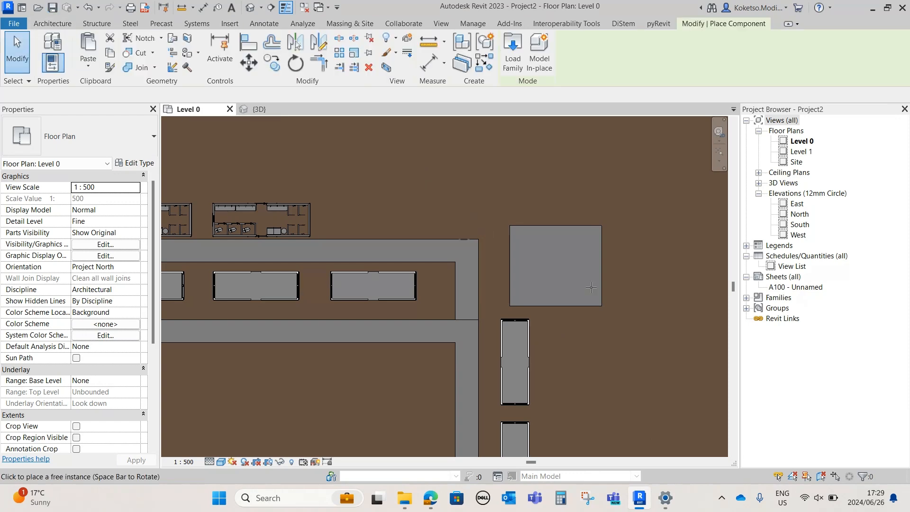
pyautogui.click(558, 270)
pyautogui.press('Escape')
pyautogui.press('Escape')
# Examine the tank on its gravel pad in 3D, along with the surrounding huts, building and carports
pyautogui.click(258, 109)
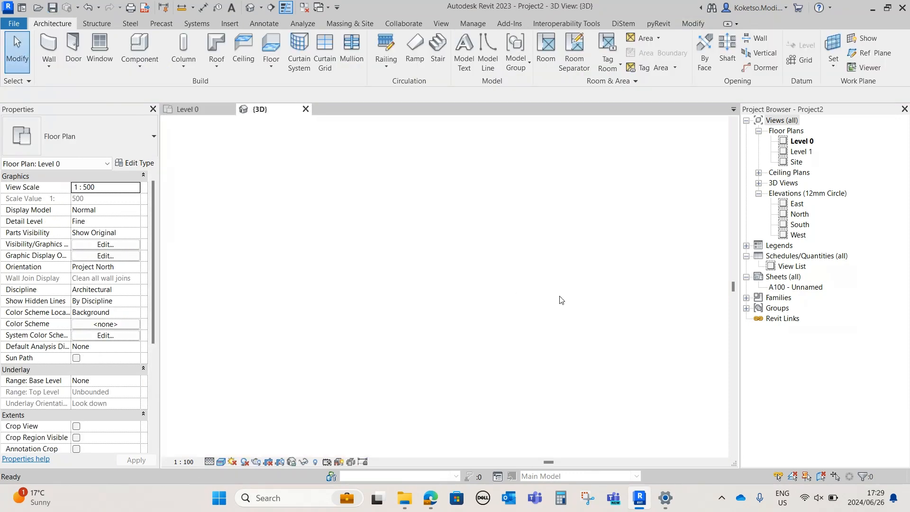
pyautogui.scroll(4, 599, 200)
pyautogui.click(561, 217)
pyautogui.keyDown('shift'); pyautogui.moveTo(601, 266); pyautogui.dragTo(449, 240, button='middle'); pyautogui.keyUp('shift')
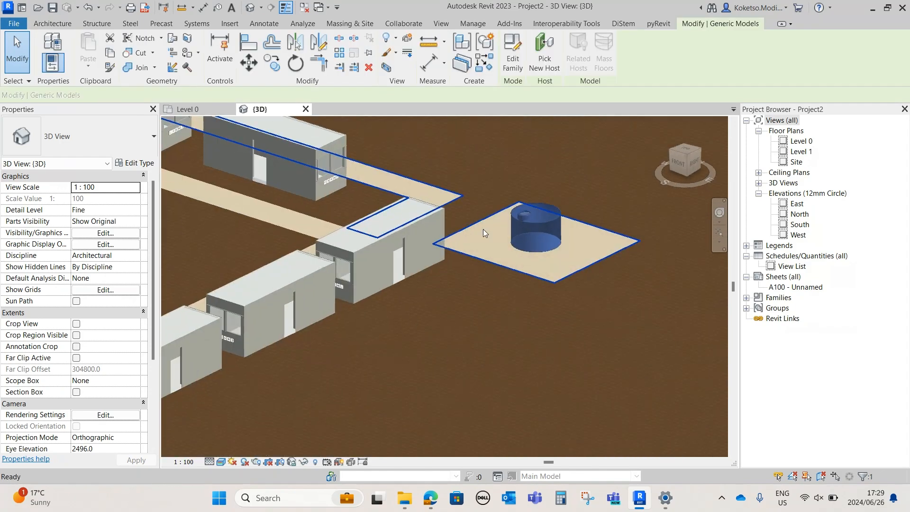
pyautogui.scroll(2, 530, 208)
pyautogui.keyDown('shift'); pyautogui.moveTo(625, 350); pyautogui.dragTo(608, 309, button='middle'); pyautogui.keyUp('shift')
pyautogui.click(607, 307)
pyautogui.keyDown('shift'); pyautogui.moveTo(587, 339); pyautogui.dragTo(534, 356, button='middle'); pyautogui.keyUp('shift')
pyautogui.scroll(-2, 536, 342)
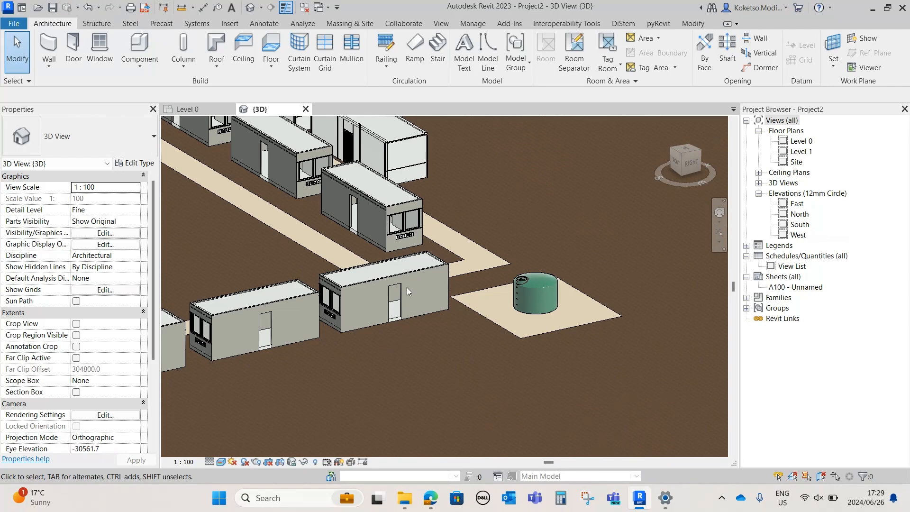
pyautogui.scroll(-3, 407, 286)
pyautogui.keyDown('shift'); pyautogui.moveTo(337, 332); pyautogui.dragTo(551, 300, button='middle'); pyautogui.keyUp('shift')
pyautogui.scroll(-4, 522, 295)
pyautogui.keyDown('shift'); pyautogui.moveTo(439, 314); pyautogui.dragTo(475, 218, button='middle'); pyautogui.keyUp('shift')
pyautogui.scroll(3, 532, 329)
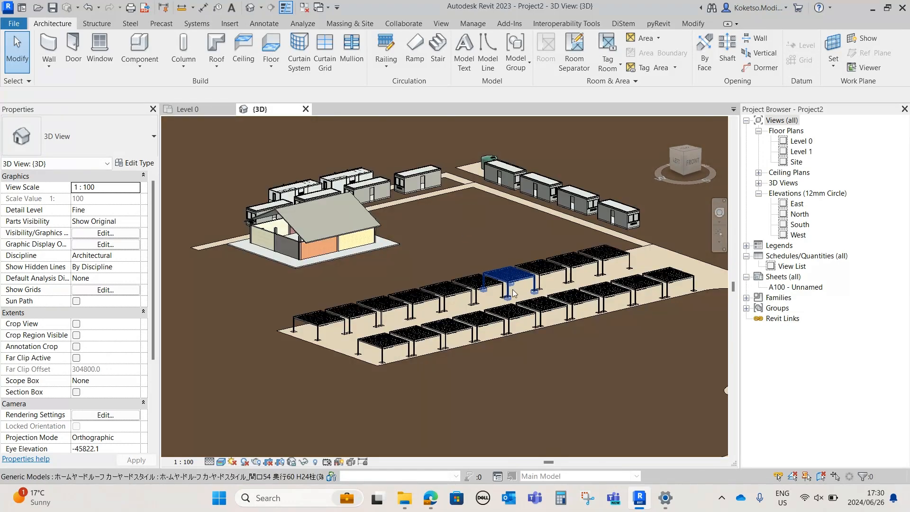
pyautogui.keyDown('shift'); pyautogui.moveTo(530, 277); pyautogui.dragTo(523, 292, button='middle'); pyautogui.keyUp('shift')
# Return to the Level 0 plan and load the Betafence_MtlMeshPnlFncngSym_NyloforMedium-BekafixSecure fence family from Downloads
pyautogui.click(203, 109)
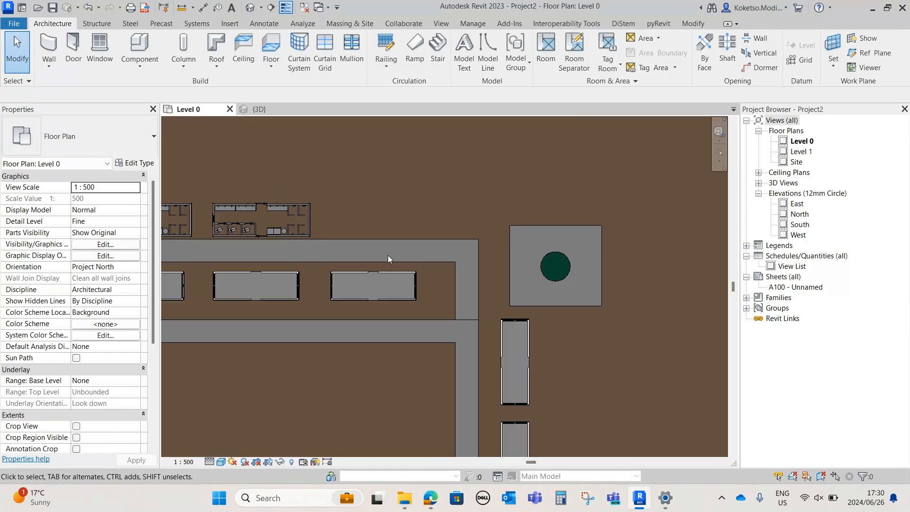
pyautogui.scroll(-1, 436, 293)
pyautogui.moveTo(437, 294); pyautogui.dragTo(508, 190, button='middle')
pyautogui.moveTo(479, 241); pyautogui.dragTo(488, 268, button='middle')
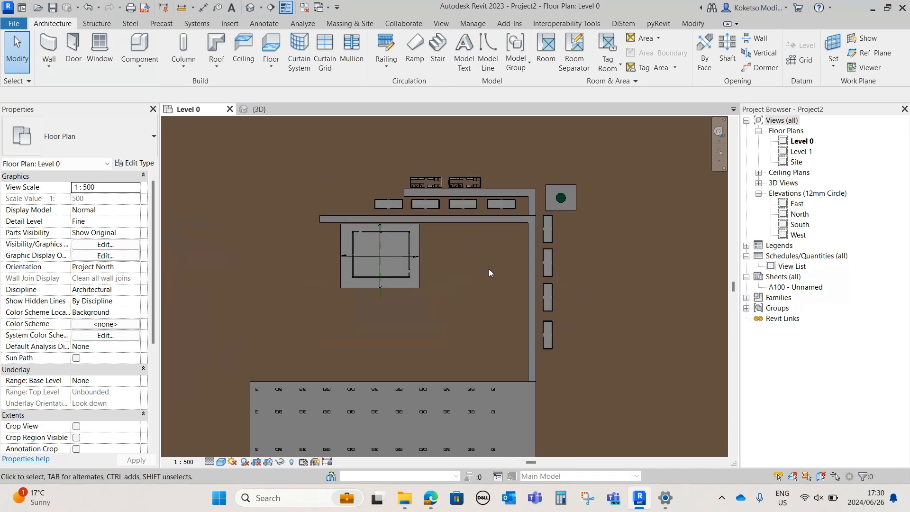
pyautogui.click(229, 23)
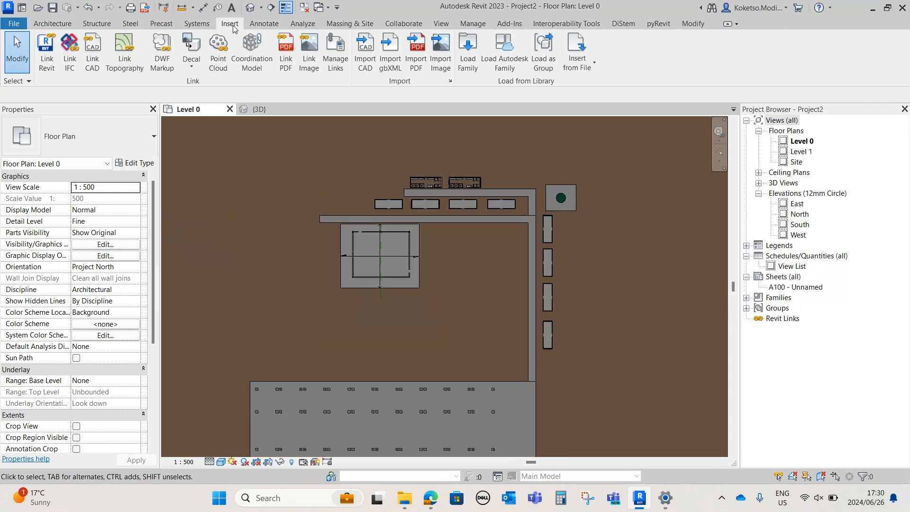
pyautogui.click(467, 52)
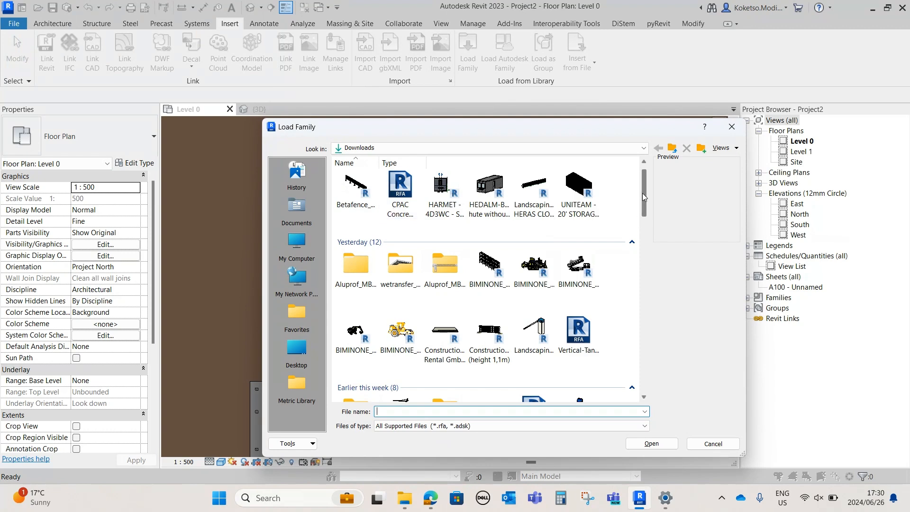
pyautogui.scroll(-2, 643, 197)
pyautogui.scroll(3, 643, 196)
pyautogui.click(357, 199)
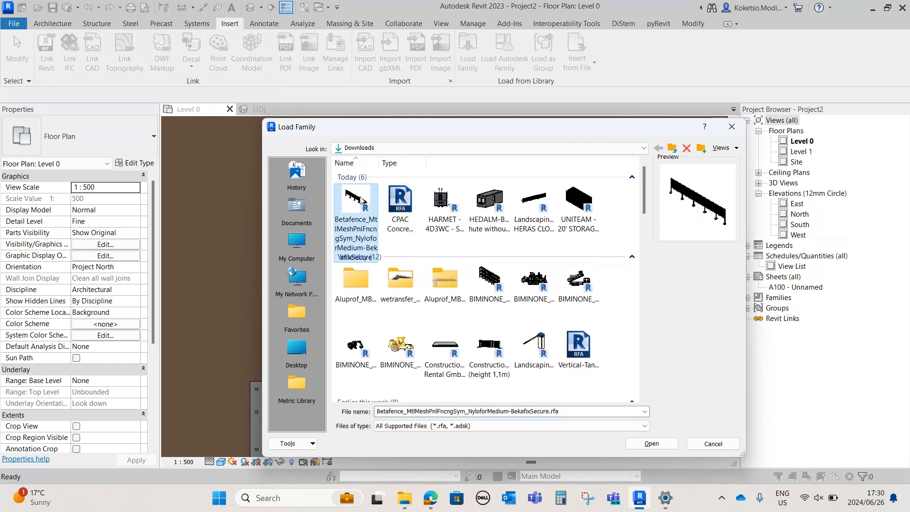
pyautogui.click(650, 443)
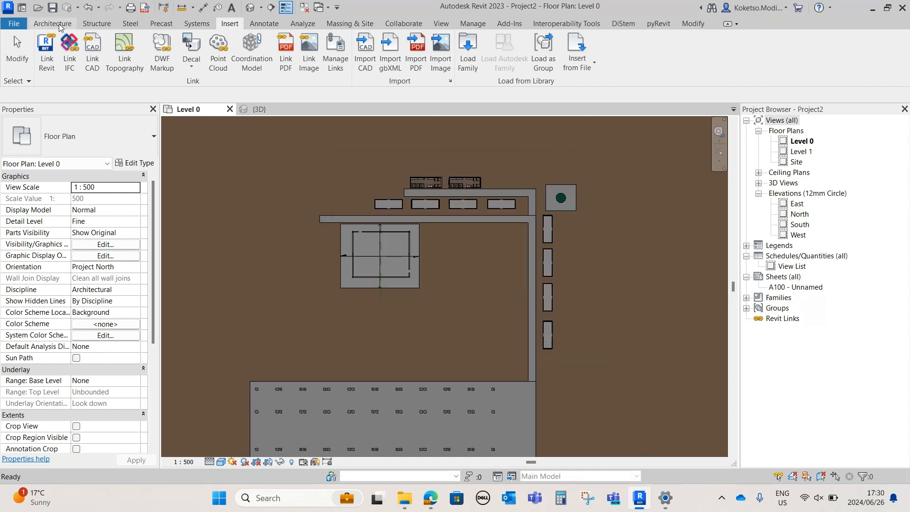
# Draw the 1800 Betafence fence between the huts and parking and up the compound's west side, leaving a gap by the gravel path's end
pyautogui.click(60, 24)
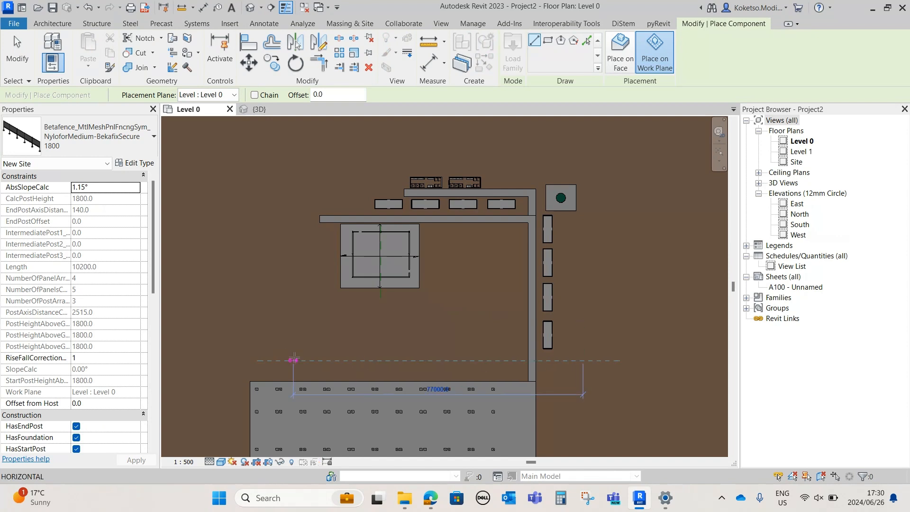
pyautogui.click(525, 364)
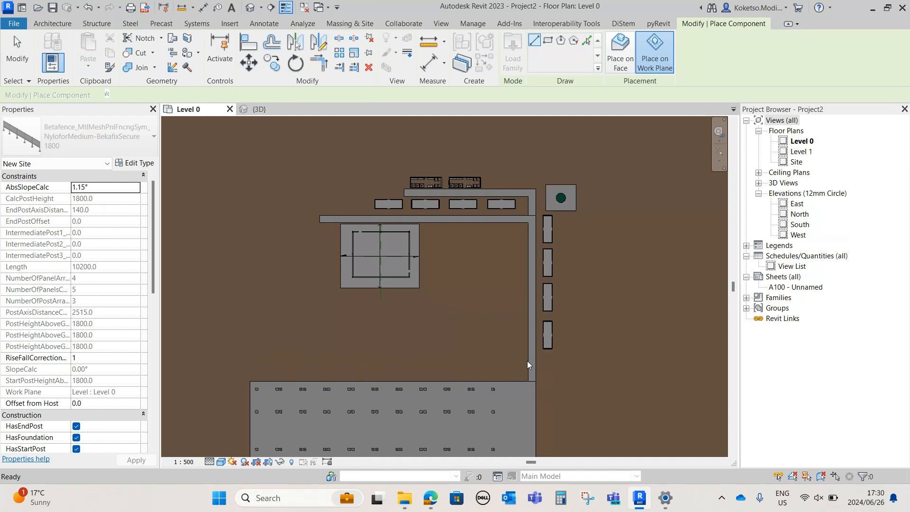
pyautogui.click(297, 360)
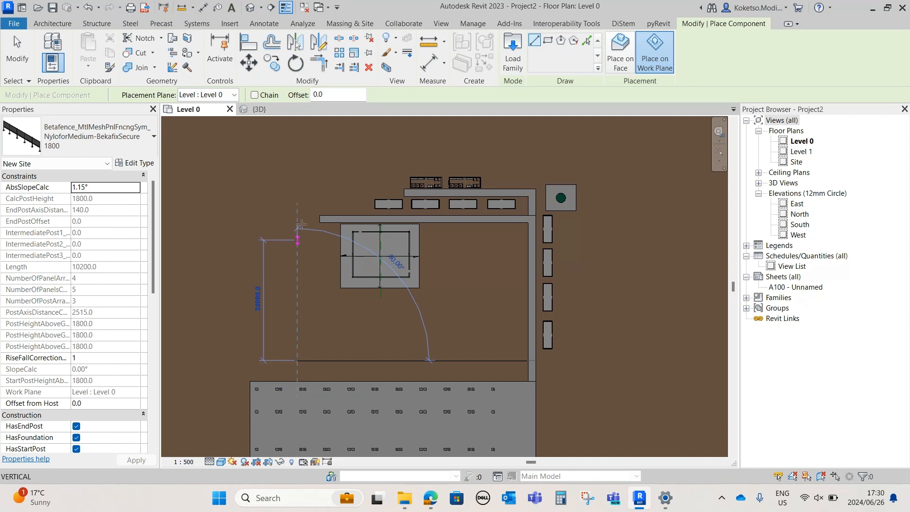
pyautogui.click(297, 225)
pyautogui.click(297, 224)
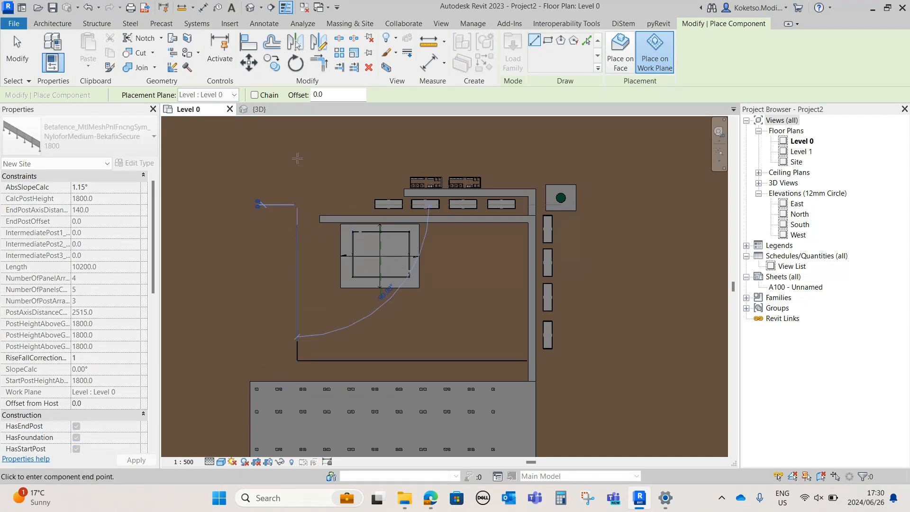
pyautogui.click(297, 141)
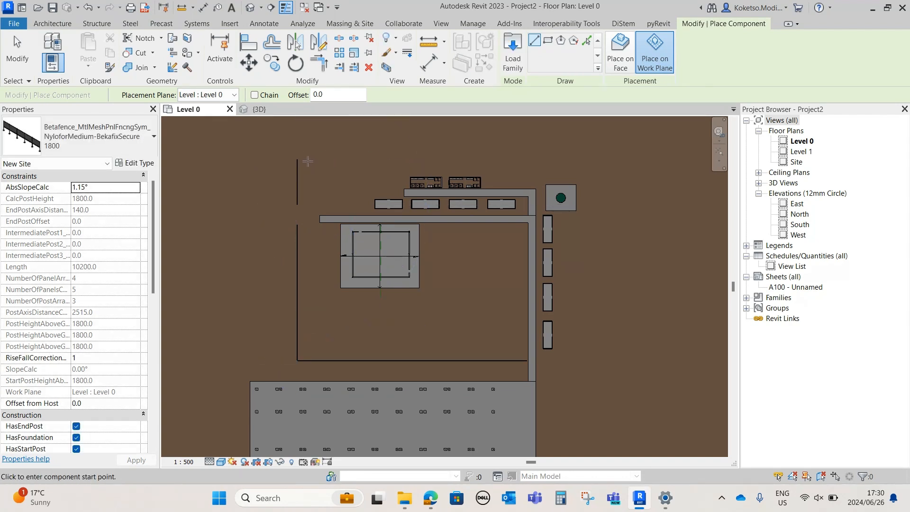
# Continue the fence along the compound's north side and down its east side, returning to the path beside the parking
pyautogui.click(297, 159)
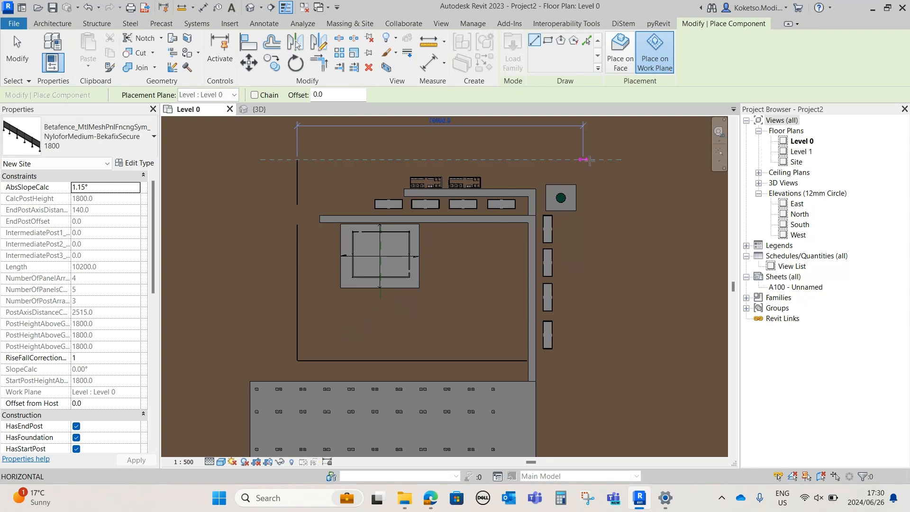
pyautogui.click(583, 160)
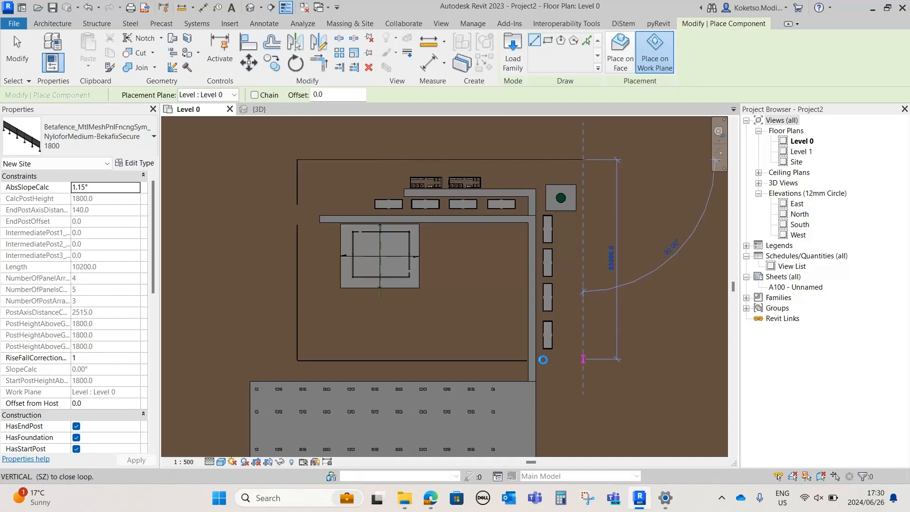
pyautogui.click(582, 359)
pyautogui.press('Escape')
pyautogui.press('Escape')
# Examine the fenced compound, parking and road layout across the whole site in 3D
pyautogui.click(257, 109)
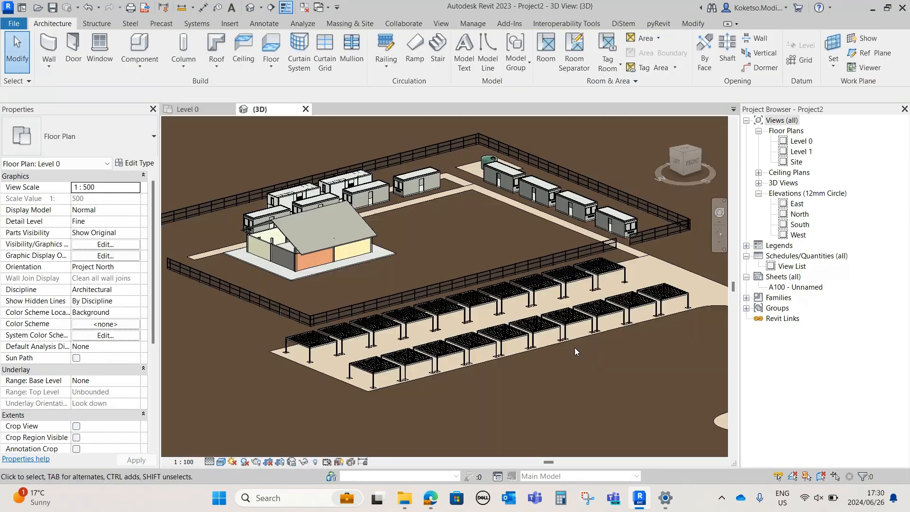
pyautogui.keyDown('shift'); pyautogui.moveTo(557, 290); pyautogui.dragTo(439, 354, button='middle'); pyautogui.keyUp('shift')
pyautogui.click(560, 321)
pyautogui.scroll(-5, 584, 354)
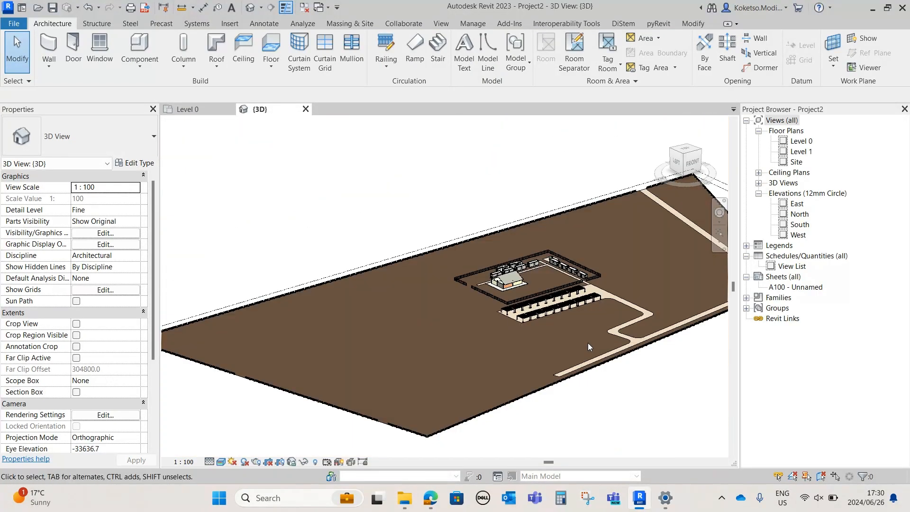
pyautogui.keyDown('shift'); pyautogui.moveTo(589, 345); pyautogui.dragTo(580, 340, button='middle'); pyautogui.keyUp('shift')
pyautogui.scroll(2, 598, 308)
pyautogui.moveTo(609, 305); pyautogui.dragTo(524, 251, button='middle')
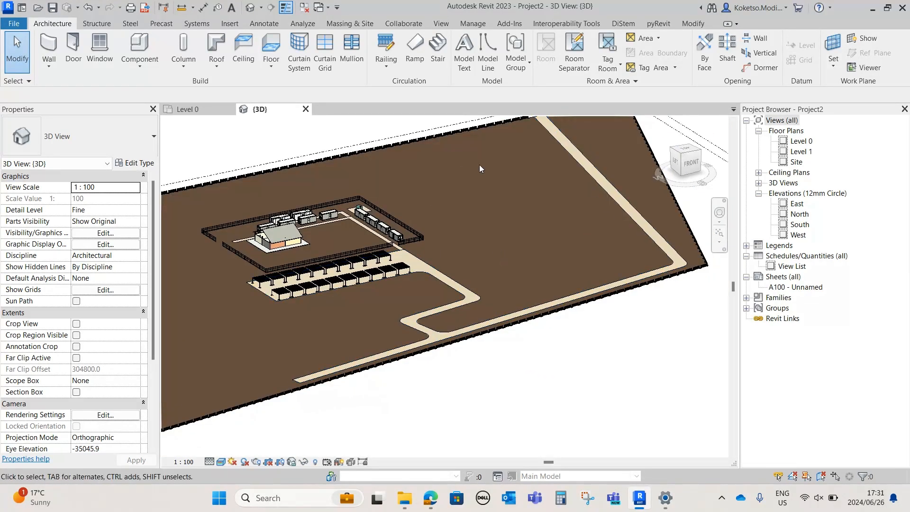
pyautogui.moveTo(505, 125); pyautogui.dragTo(513, 191, button='middle')
# Return to the Level 0 plan and load the Construction_Site-Construction_Zeppelin-Rental-GmbH_InSite-Container family from Downloads
pyautogui.click(185, 110)
pyautogui.scroll(5, 473, 259)
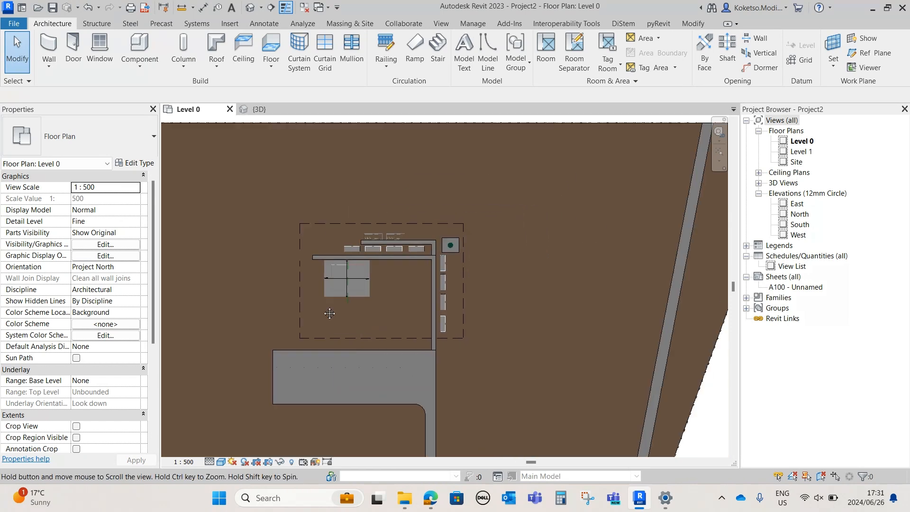
pyautogui.scroll(4, 531, 205)
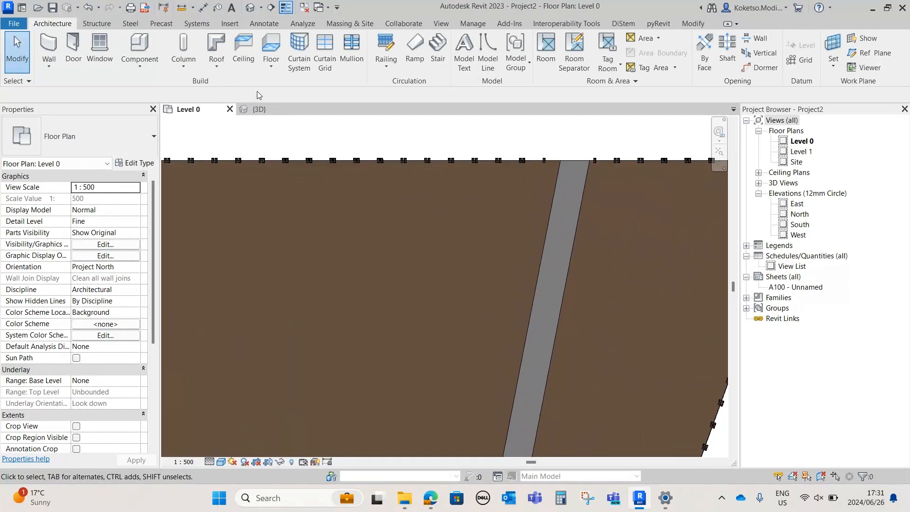
pyautogui.click(234, 27)
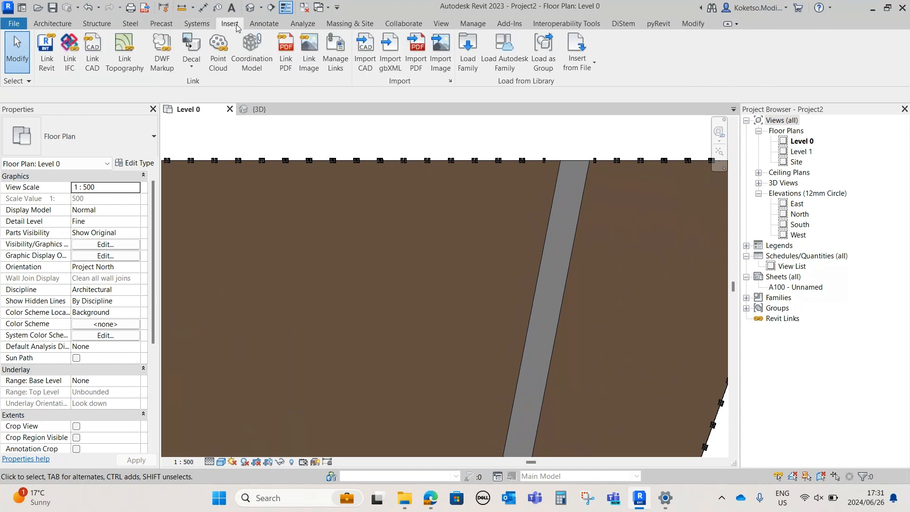
pyautogui.click(472, 61)
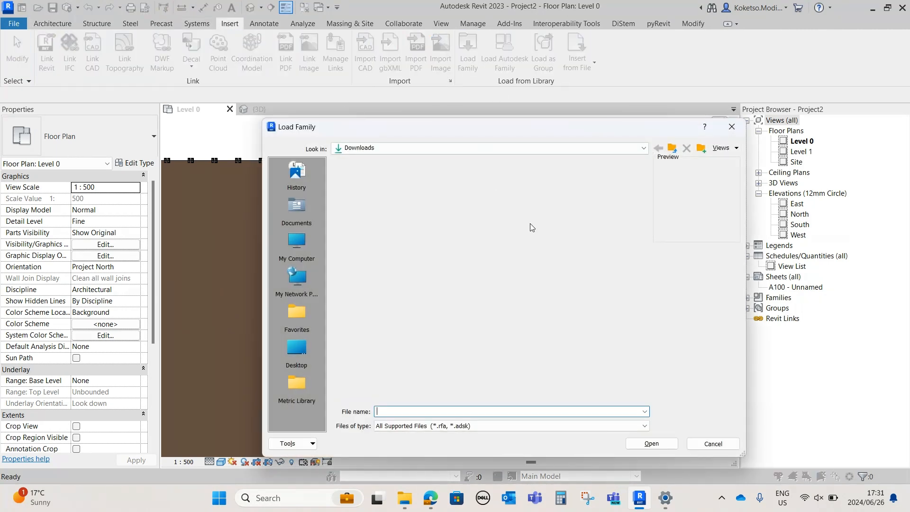
pyautogui.moveTo(642, 186); pyautogui.dragTo(644, 209)
pyautogui.click(489, 297)
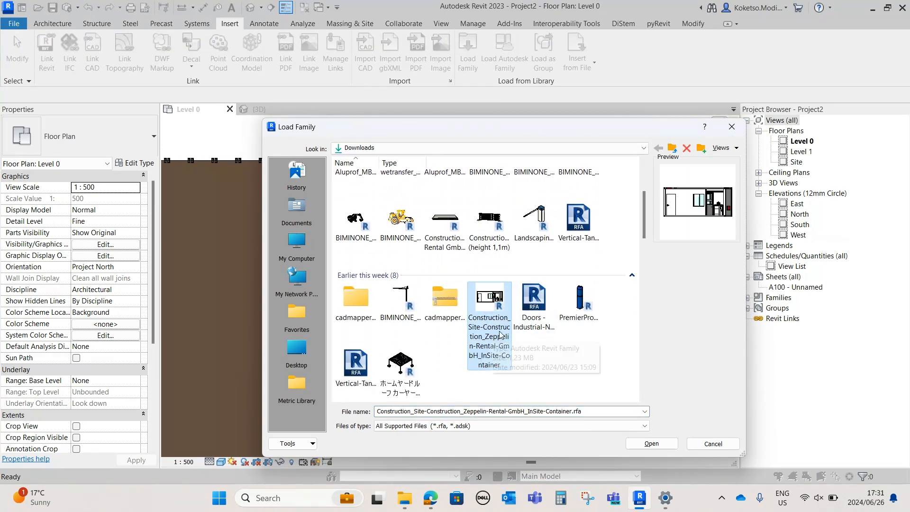
pyautogui.click(650, 444)
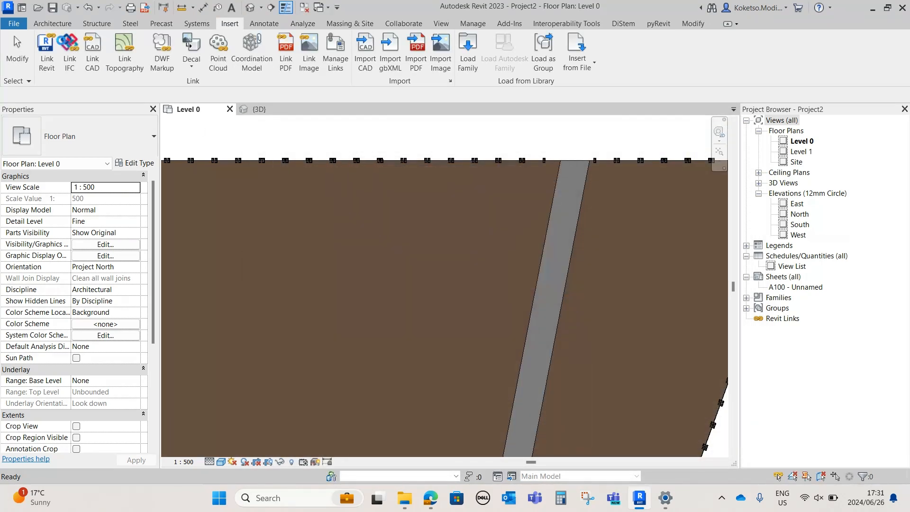
# Place the Zeppelin Rental InSite container beside the road, just inside the opening in the northern boundary fence
pyautogui.click(61, 23)
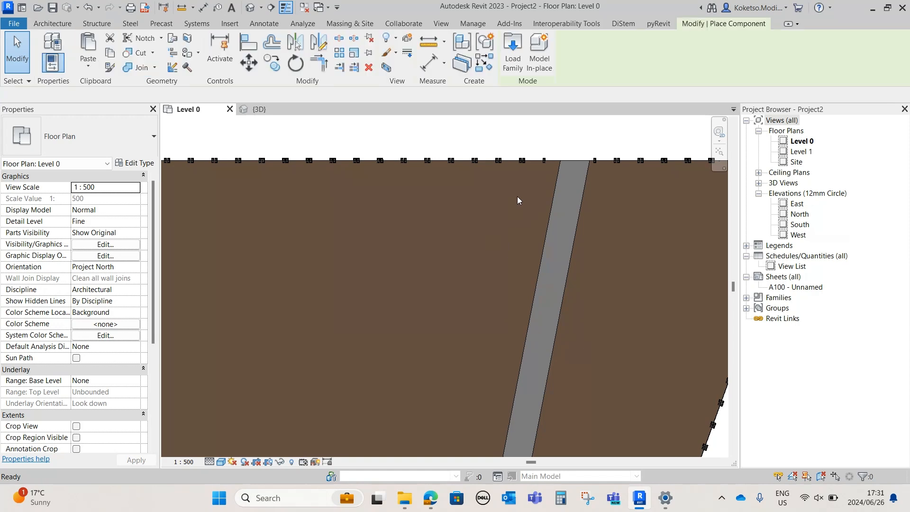
pyautogui.scroll(3, 516, 194)
pyautogui.click(552, 228)
# Select the entrance container in 3D and examine its layout and orientation to the road up close
pyautogui.click(263, 108)
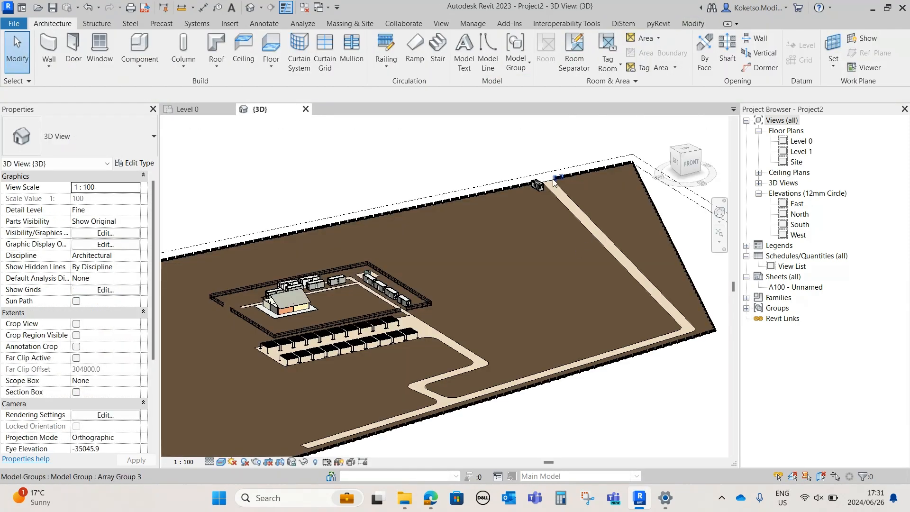
pyautogui.scroll(8, 550, 182)
pyautogui.click(507, 207)
pyautogui.keyDown('shift'); pyautogui.moveTo(494, 301); pyautogui.dragTo(437, 295, button='middle'); pyautogui.keyUp('shift')
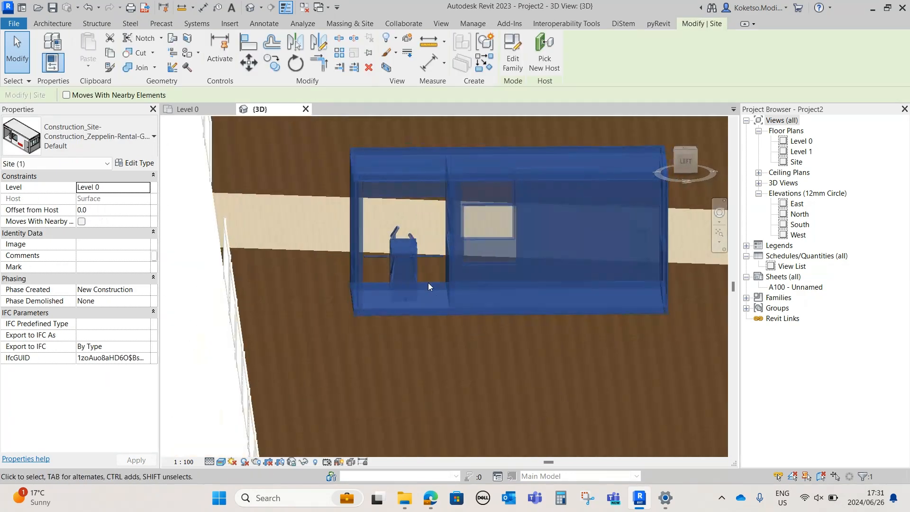
pyautogui.click(431, 268)
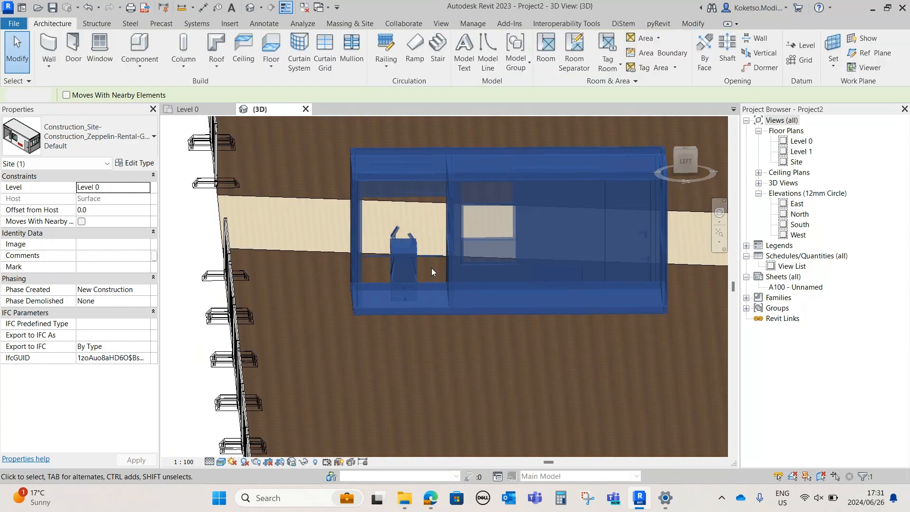
# Examine the entrance container's interior and openings from both long sides in 3D
pyautogui.scroll(3, 417, 260)
pyautogui.keyDown('shift'); pyautogui.moveTo(416, 328); pyautogui.dragTo(394, 374, button='middle'); pyautogui.keyUp('shift')
pyautogui.scroll(-3, 411, 262)
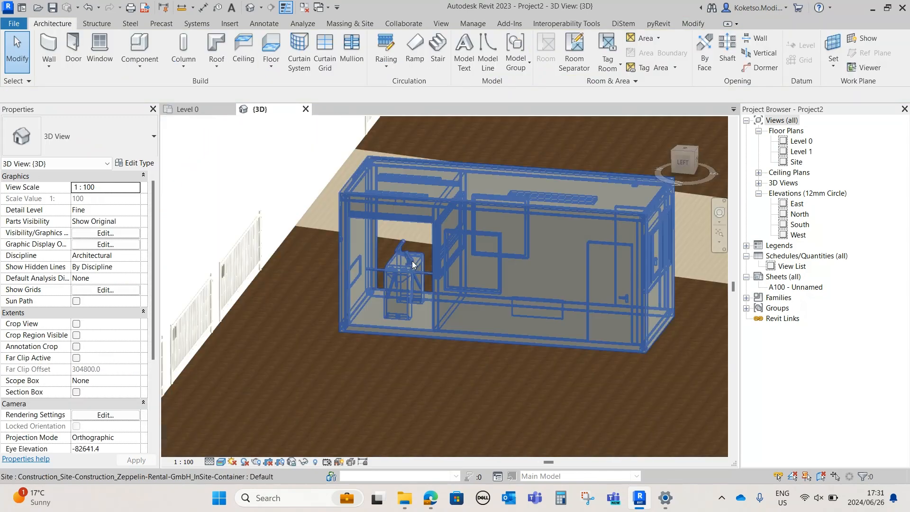
pyautogui.click(474, 273)
pyautogui.keyDown('shift'); pyautogui.moveTo(683, 348); pyautogui.dragTo(421, 365, button='middle'); pyautogui.keyUp('shift')
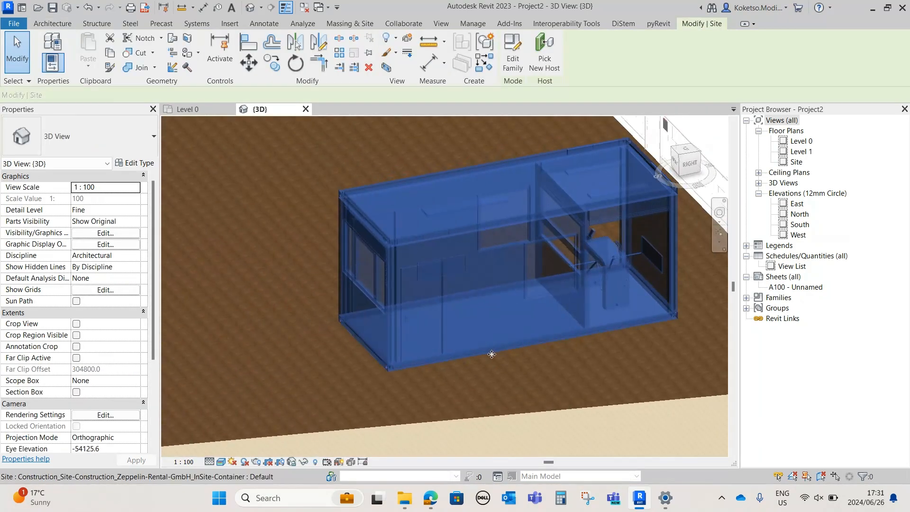
pyautogui.scroll(-3, 571, 310)
pyautogui.click(604, 351)
pyautogui.keyDown('shift'); pyautogui.moveTo(604, 351); pyautogui.dragTo(678, 373, button='middle'); pyautogui.keyUp('shift')
pyautogui.scroll(-2, 607, 331)
pyautogui.keyDown('shift'); pyautogui.moveTo(608, 332); pyautogui.dragTo(650, 373, button='middle'); pyautogui.keyUp('shift')
# Return to the Level 0 plan and load the Landscaping_Gates_ELKA_Barrier-TOLL family from Downloads
pyautogui.click(199, 110)
pyautogui.moveTo(565, 144); pyautogui.dragTo(442, 192, button='middle')
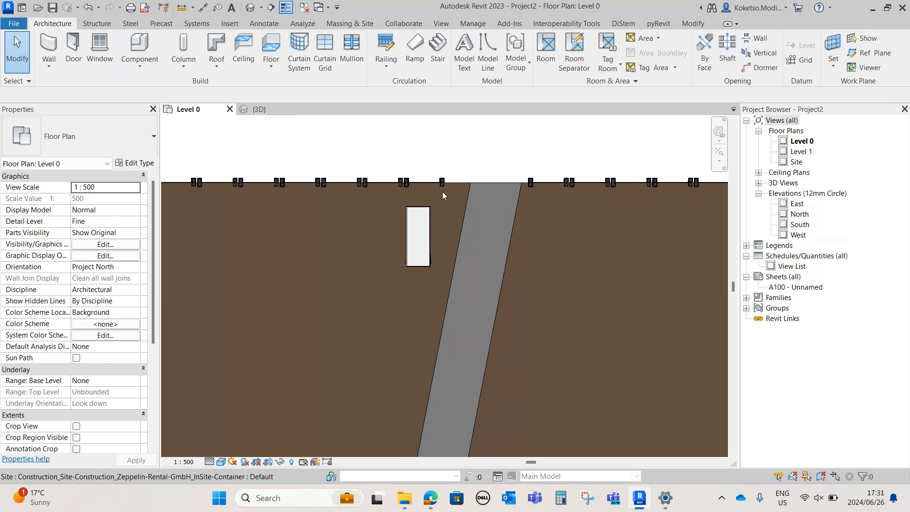
pyautogui.scroll(2, 466, 163)
pyautogui.click(228, 26)
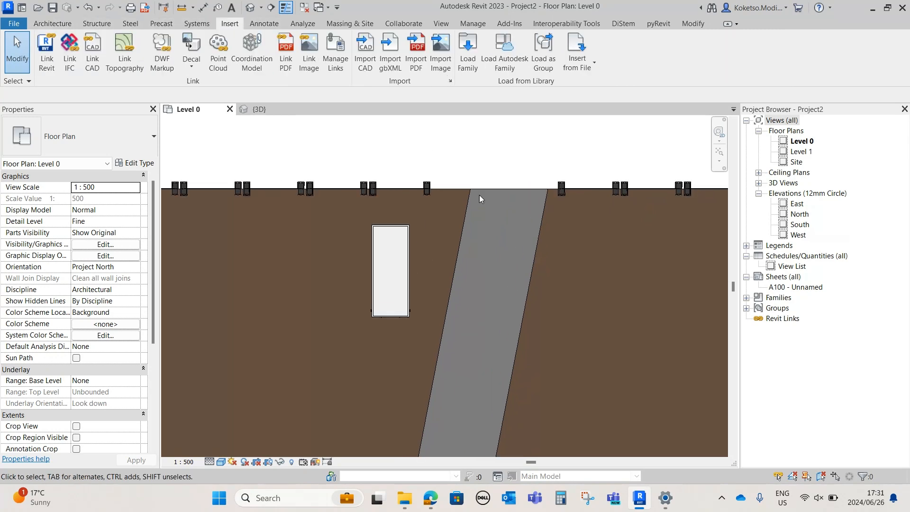
pyautogui.click(468, 59)
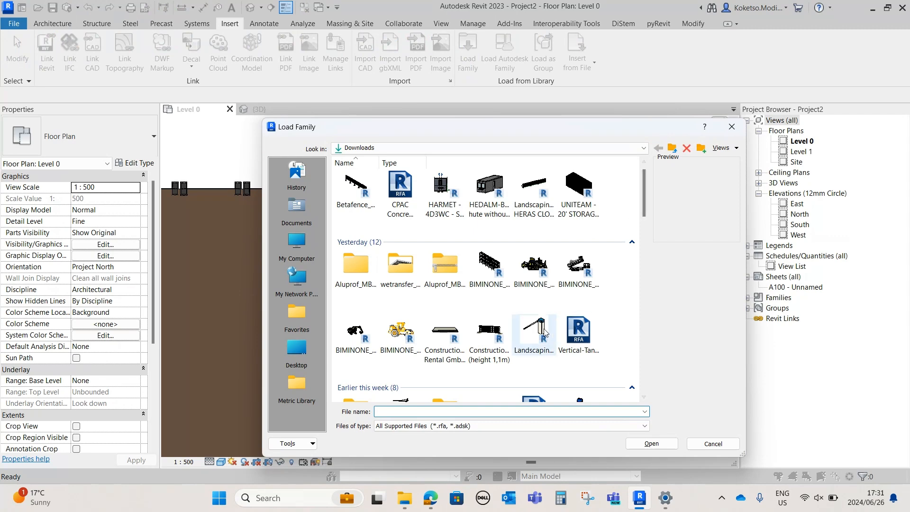
pyautogui.click(535, 334)
pyautogui.click(651, 444)
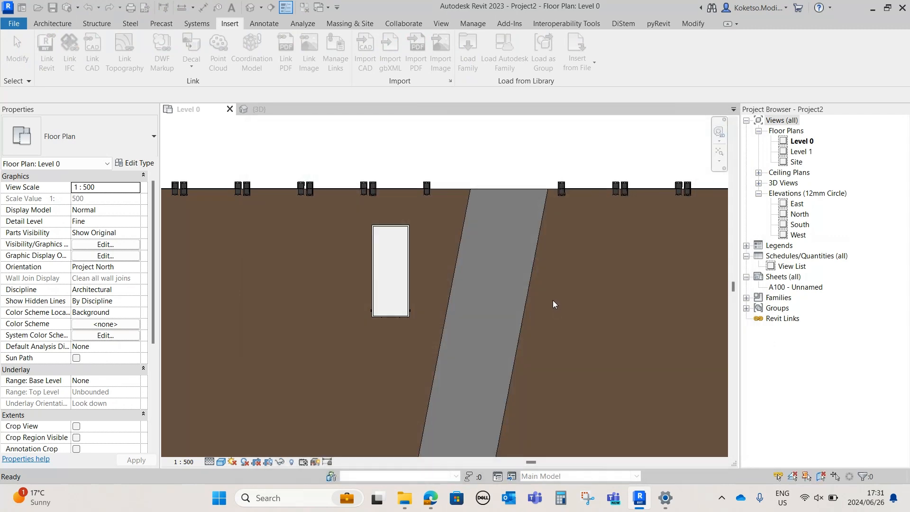
# Place a Barrier T - 1500mm toll barrier at the road's eastern edge in the northern fence opening
pyautogui.click(52, 24)
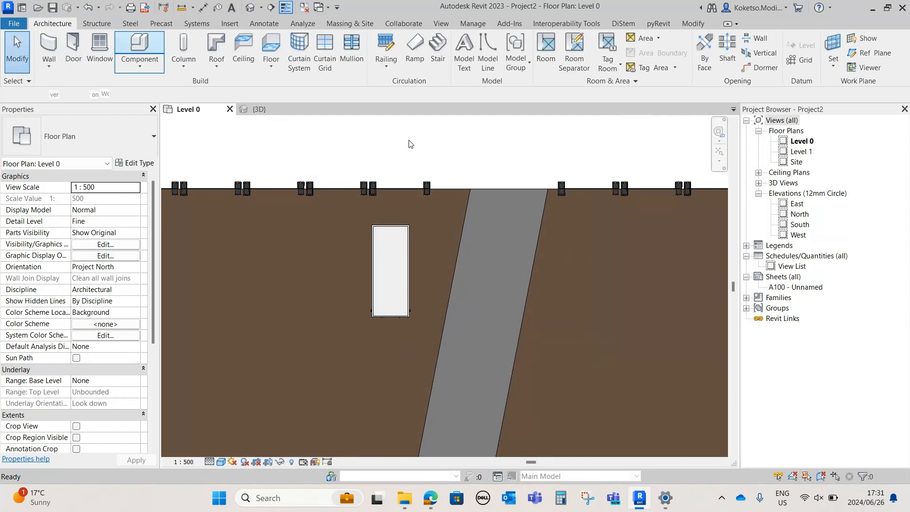
pyautogui.click(139, 47)
pyautogui.scroll(4, 507, 191)
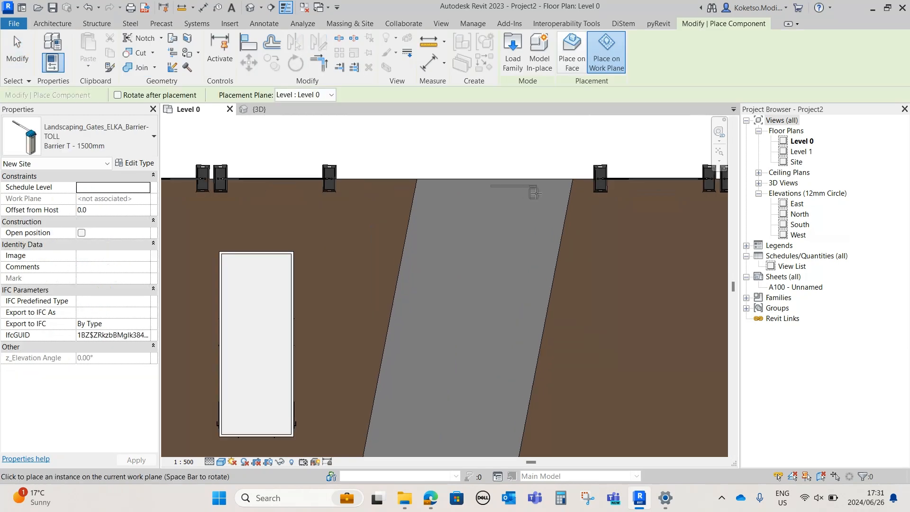
pyautogui.click(548, 189)
pyautogui.press('Escape')
pyautogui.press('Escape')
# Set the toll barrier type's effective boom length to 4000 mm
pyautogui.click(549, 191)
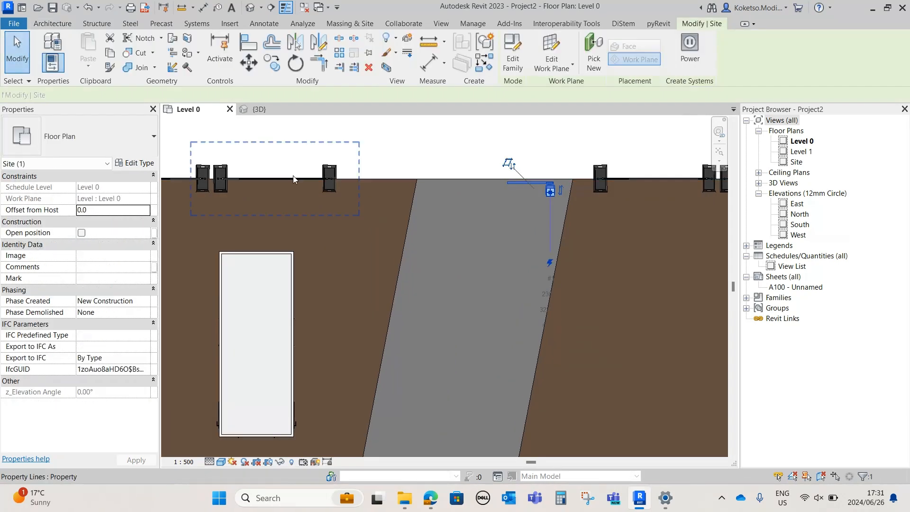
pyautogui.click(136, 164)
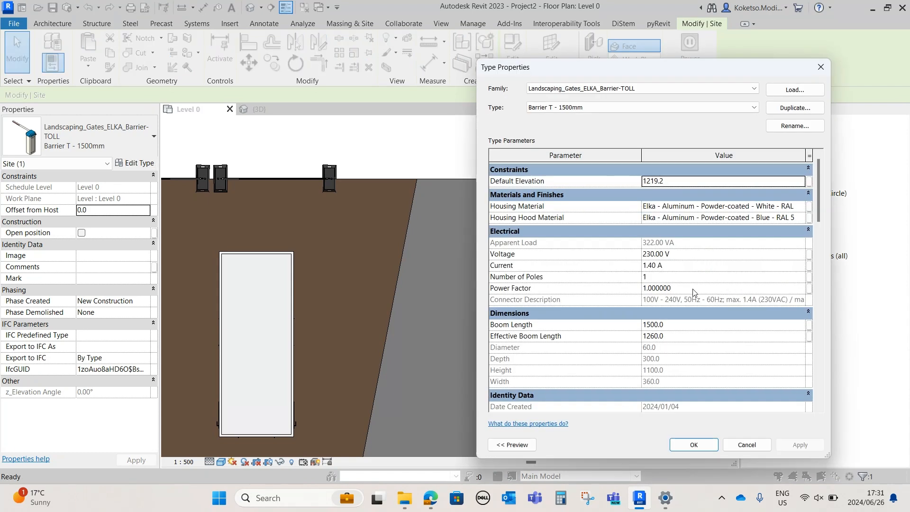
pyautogui.click(682, 337)
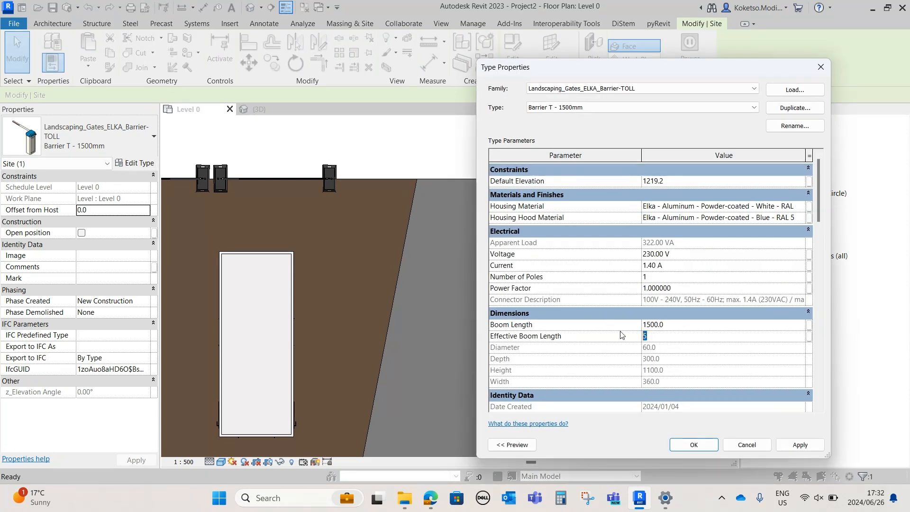
pyautogui.click(781, 444)
pyautogui.click(693, 444)
# Set the toll barrier type's boom length to 4000 mm
pyautogui.click(135, 164)
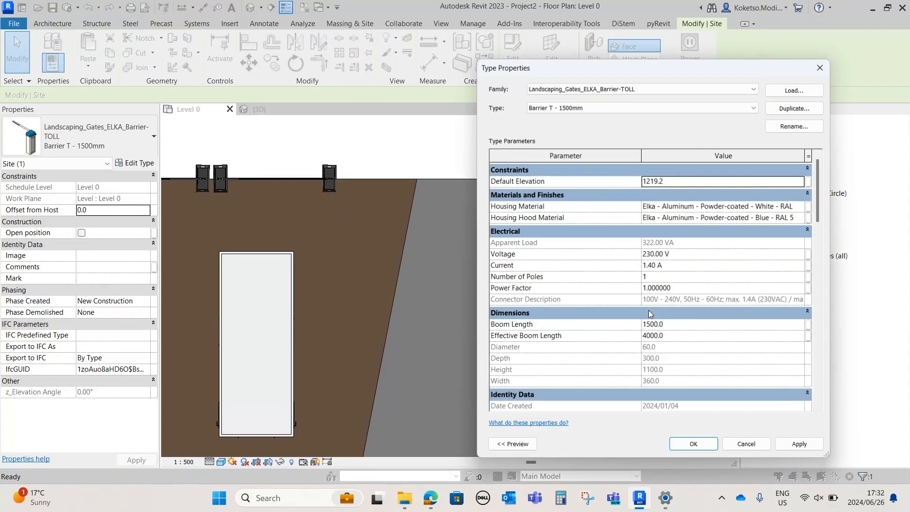
pyautogui.click(680, 326)
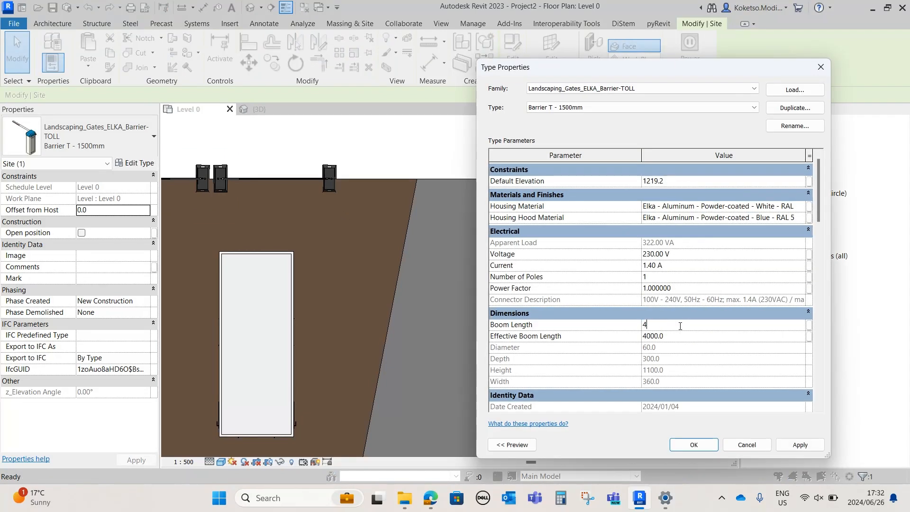
pyautogui.write('4000')
pyautogui.click(800, 445)
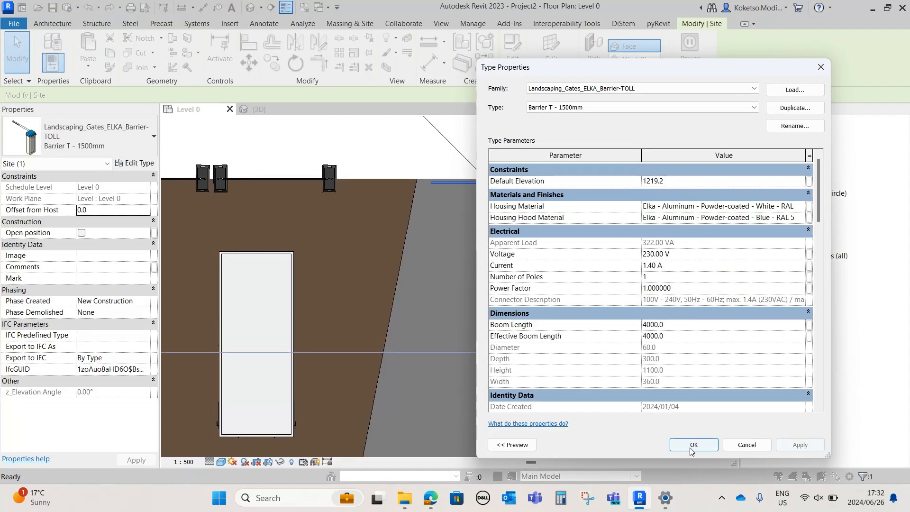
pyautogui.click(693, 445)
pyautogui.click(437, 165)
# Examine in 3D how the toll barrier's boom spans the road at the site entrance
pyautogui.click(256, 110)
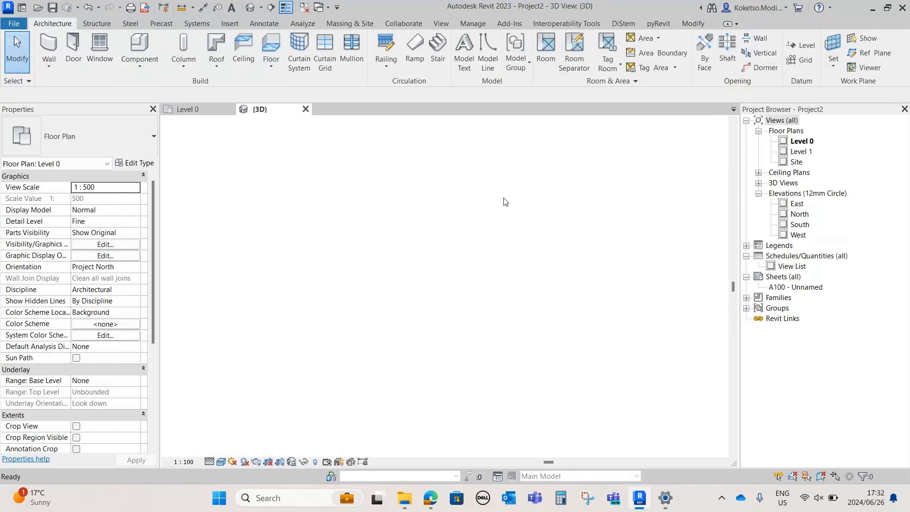
pyautogui.scroll(2, 575, 259)
pyautogui.moveTo(601, 317); pyautogui.dragTo(220, 261, button='middle')
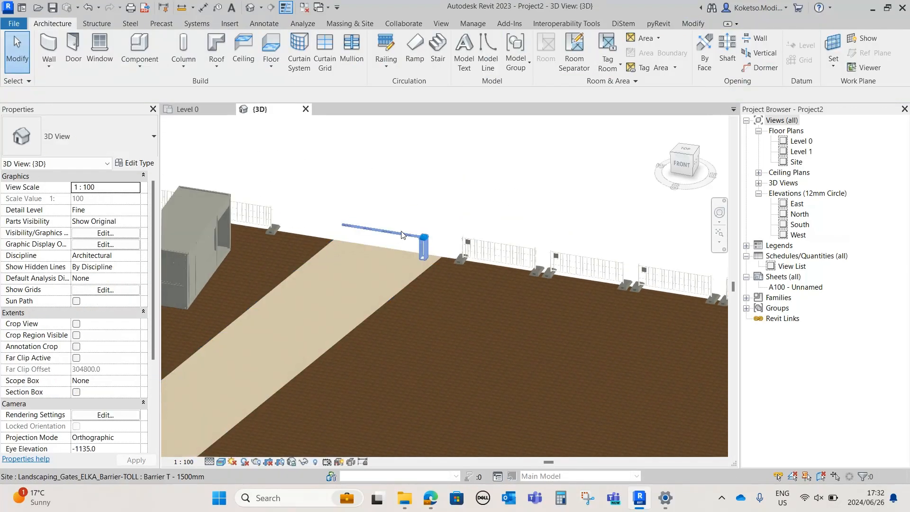
pyautogui.scroll(3, 401, 236)
pyautogui.click(458, 245)
pyautogui.keyDown('shift'); pyautogui.moveTo(459, 247); pyautogui.dragTo(353, 290, button='middle'); pyautogui.keyUp('shift')
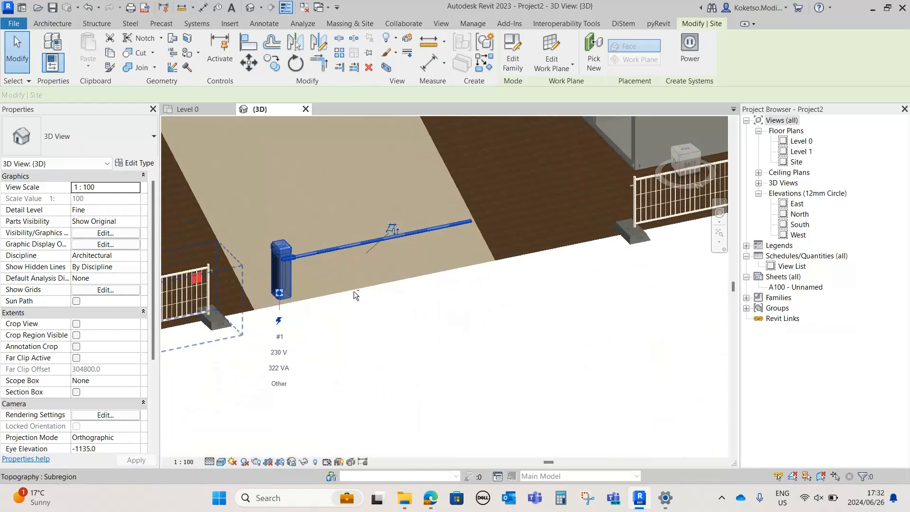
pyautogui.press('Escape')
pyautogui.keyDown('shift'); pyautogui.moveTo(424, 309); pyautogui.dragTo(622, 384, button='middle'); pyautogui.keyUp('shift')
pyautogui.scroll(-1, 530, 323)
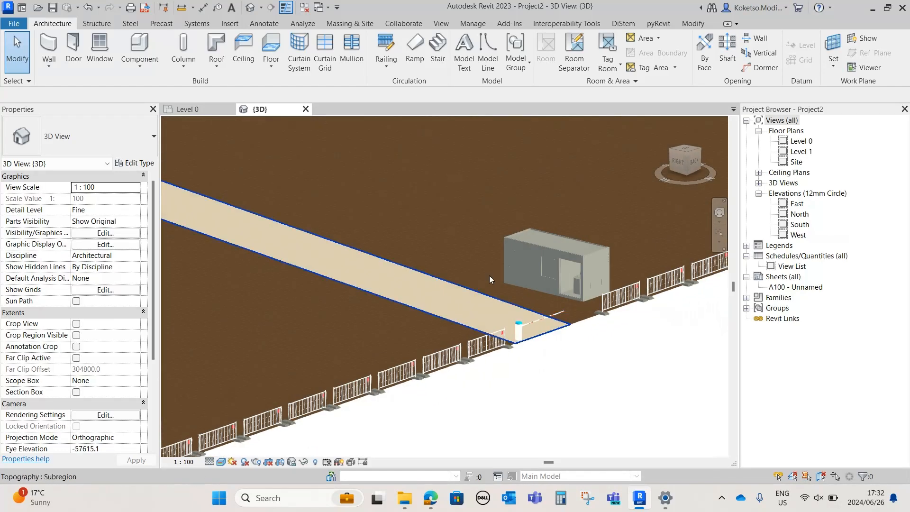
# In the Level 0 plan, extend the western end of the gravel path north of the building to the compound's western fence line
pyautogui.click(205, 112)
pyautogui.scroll(-6, 562, 275)
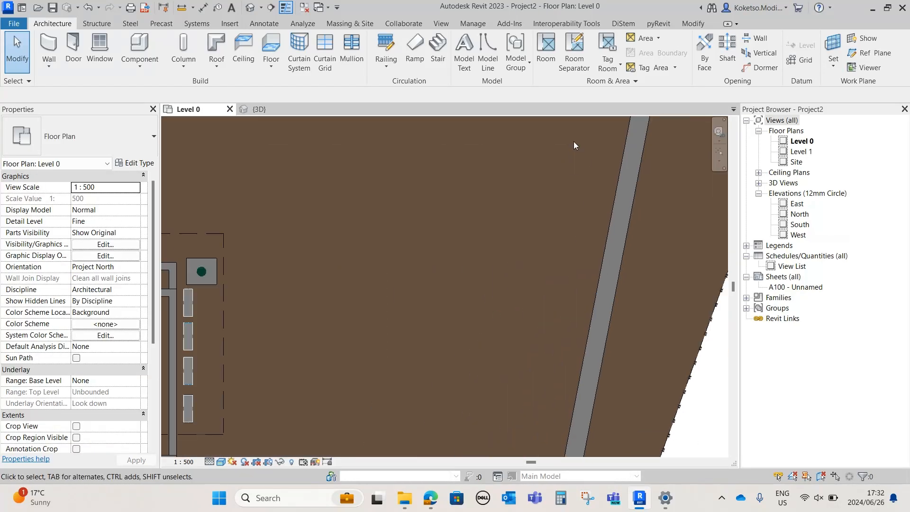
pyautogui.scroll(-3, 559, 169)
pyautogui.scroll(2, 613, 288)
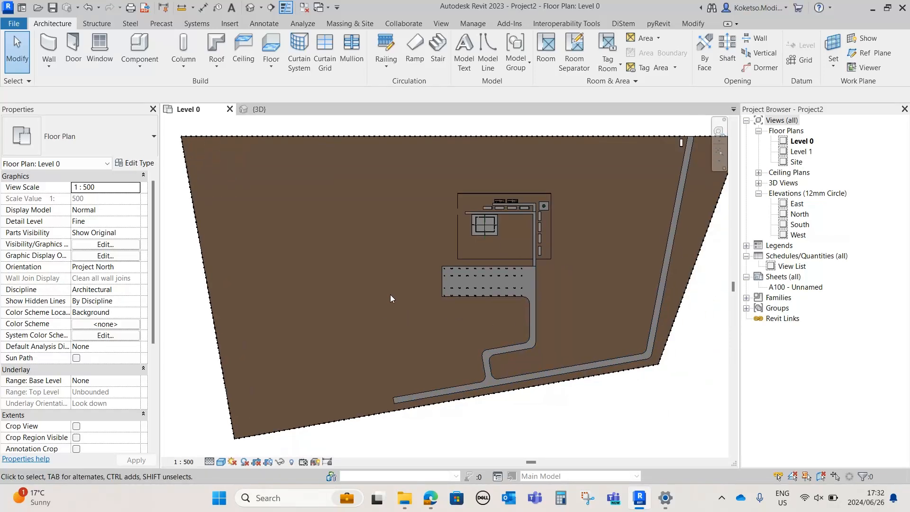
pyautogui.scroll(4, 455, 220)
pyautogui.click(488, 188)
pyautogui.scroll(2, 487, 188)
pyautogui.click(518, 56)
pyautogui.click(491, 194)
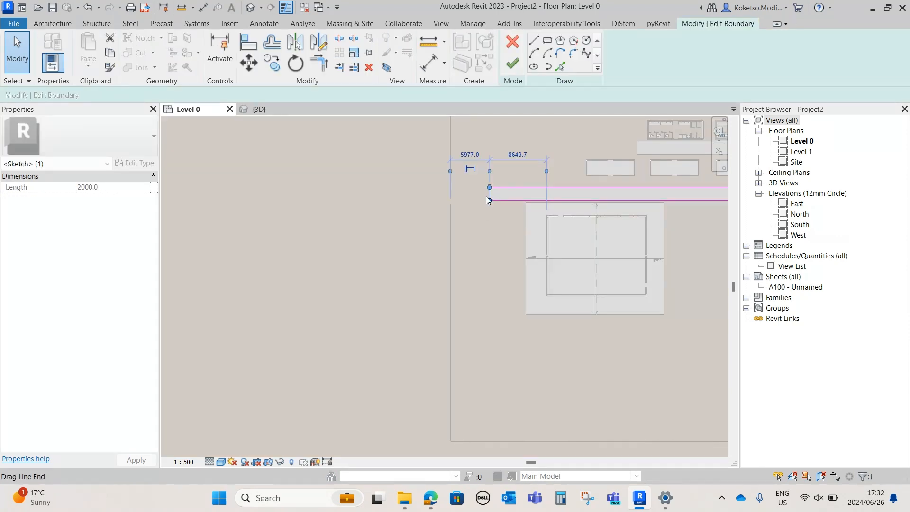
pyautogui.scroll(3, 493, 196)
pyautogui.moveTo(493, 196); pyautogui.dragTo(404, 196, button='middle')
pyautogui.moveTo(404, 193); pyautogui.dragTo(404, 193)
pyautogui.press('Escape')
pyautogui.click(512, 64)
pyautogui.scroll(-6, 464, 212)
pyautogui.press('Escape')
pyautogui.scroll(-3, 439, 303)
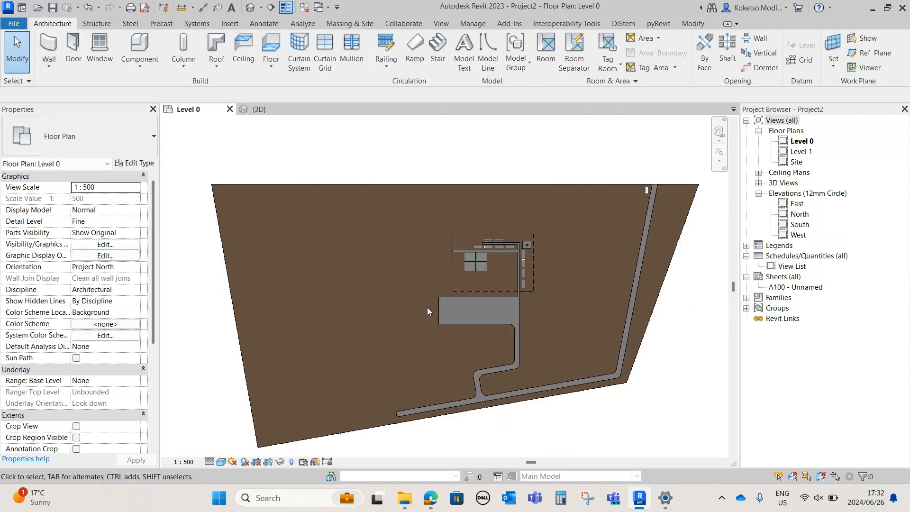
pyautogui.moveTo(389, 335); pyautogui.dragTo(448, 294, button='middle')
pyautogui.scroll(1, 447, 294)
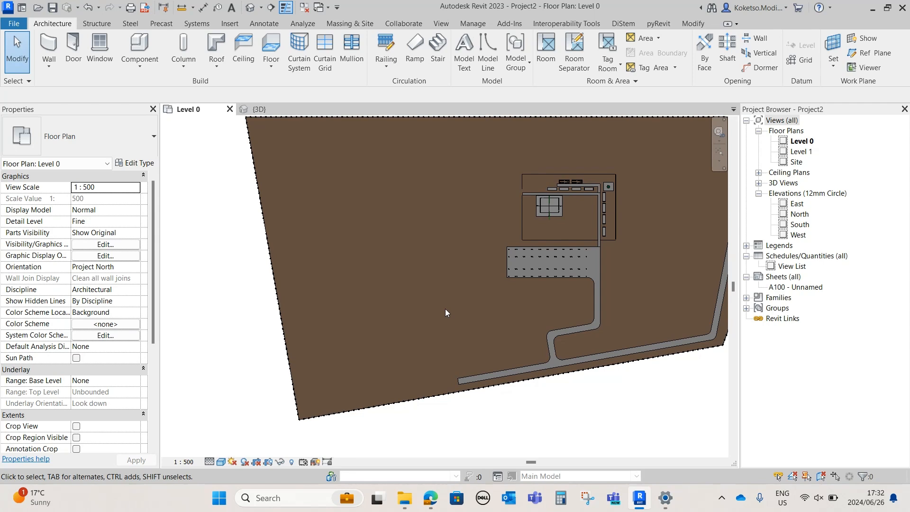
# Draw a north-south grid line on the open ground west of the fenced compound
pyautogui.moveTo(407, 267); pyautogui.dragTo(351, 282, button='middle')
pyautogui.scroll(-1, 324, 297)
pyautogui.scroll(2, 323, 299)
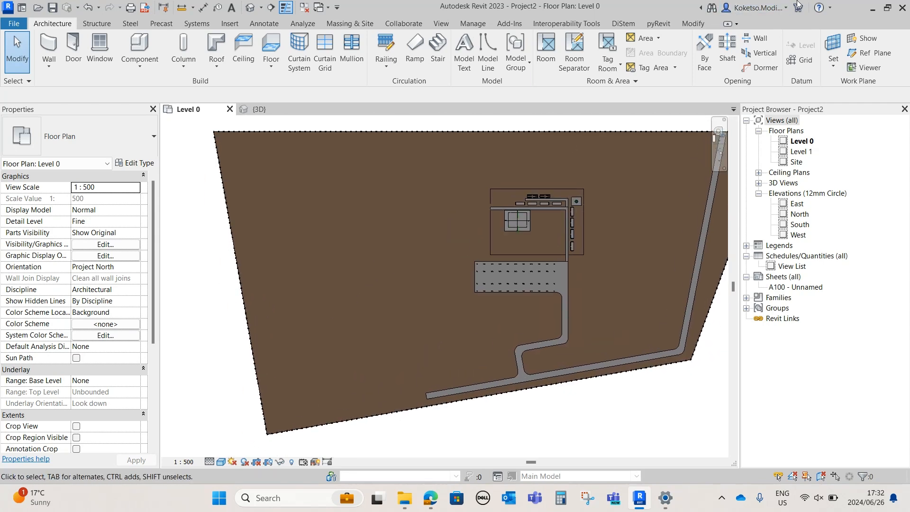
pyautogui.click(804, 60)
pyautogui.scroll(1, 294, 227)
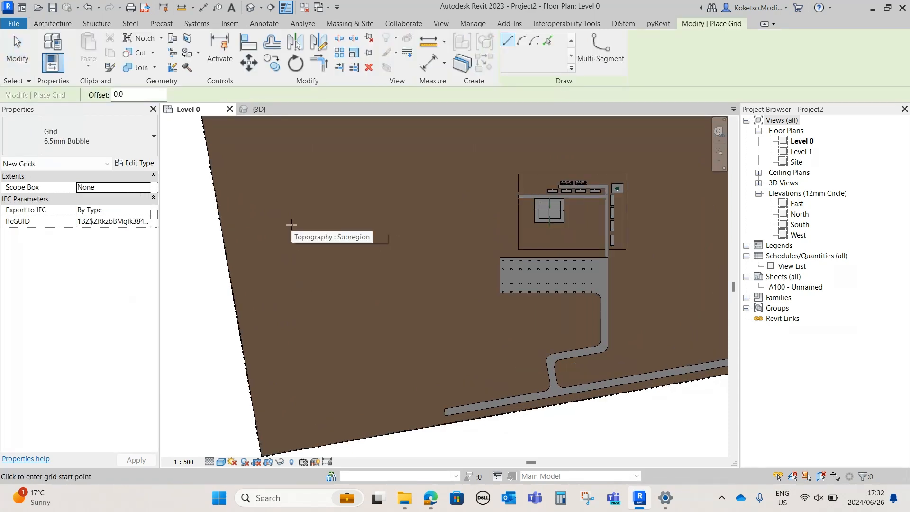
pyautogui.click(312, 218)
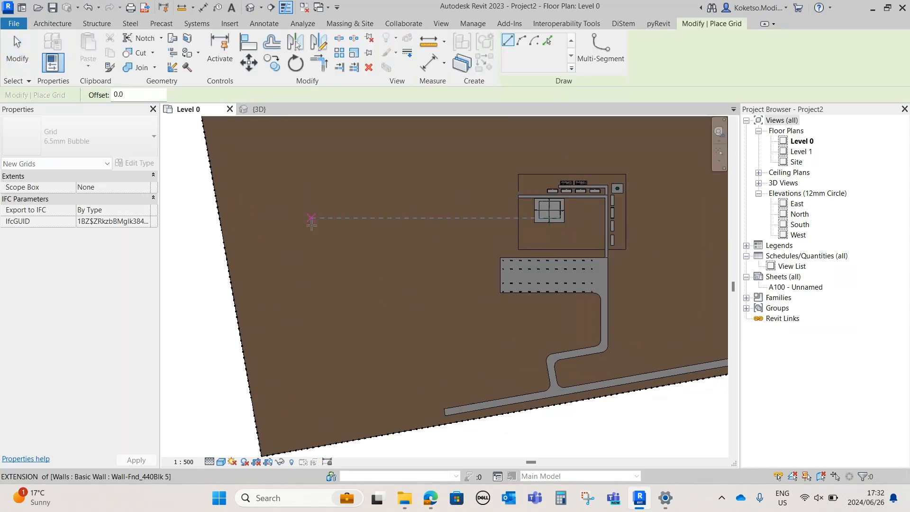
pyautogui.click(311, 367)
pyautogui.scroll(1, 332, 265)
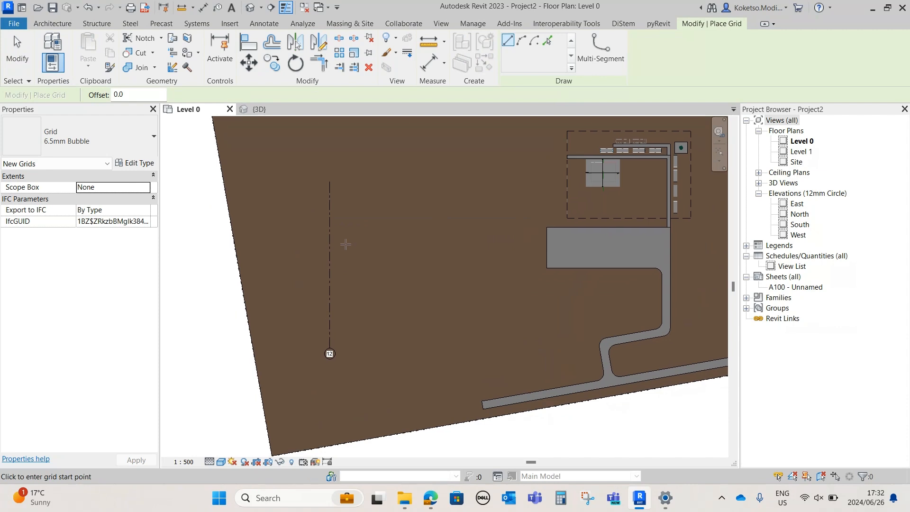
# Add nine more north-south grid lines eastward from grid 12 by picking lines at a 5000 mm offset
pyautogui.scroll(1, 337, 265)
pyautogui.click(548, 41)
pyautogui.moveTo(112, 94); pyautogui.dragTo(132, 95)
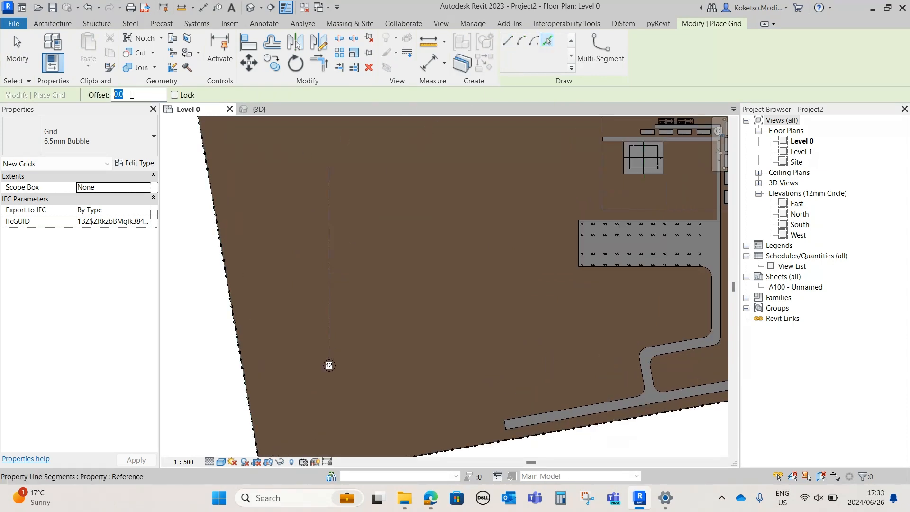
pyautogui.write('5000')
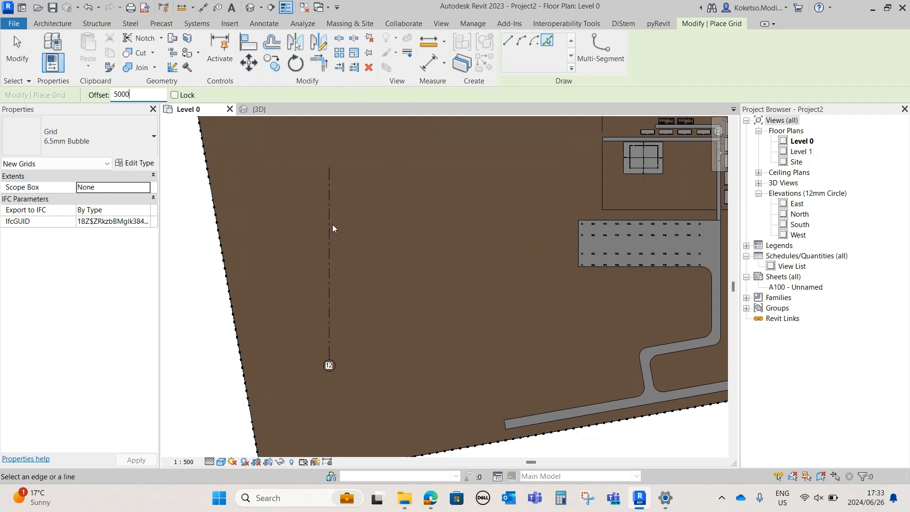
pyautogui.click(329, 222)
pyautogui.click(339, 236)
pyautogui.scroll(1, 360, 266)
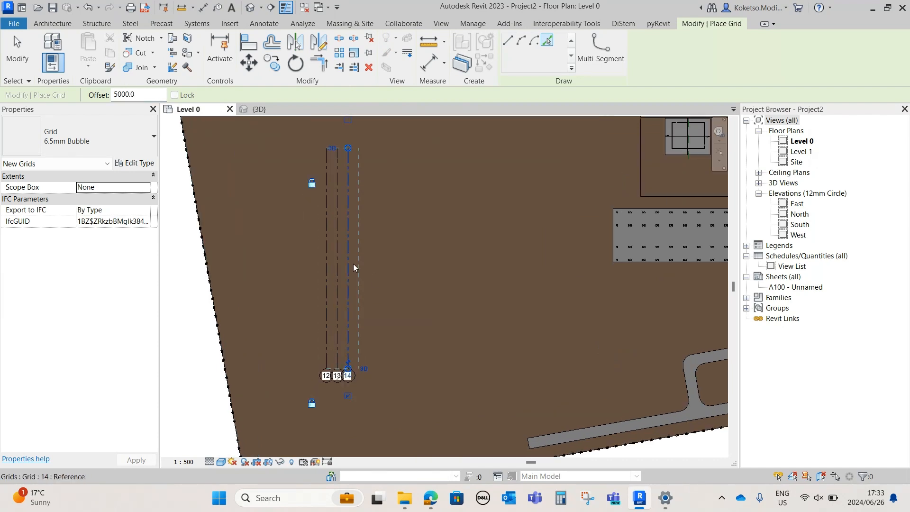
pyautogui.click(352, 268)
pyautogui.click(363, 267)
pyautogui.click(374, 267)
pyautogui.click(385, 269)
pyautogui.click(396, 269)
pyautogui.click(409, 269)
pyautogui.click(416, 268)
# Draw an east-west grid line crossing the lower ends of grids 12 to 21
pyautogui.click(516, 43)
pyautogui.click(443, 262)
pyautogui.click(282, 338)
pyautogui.click(496, 338)
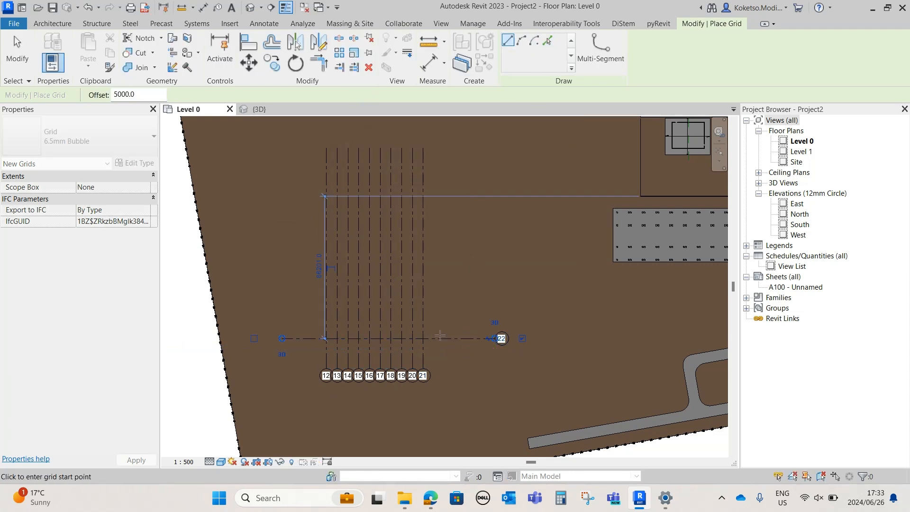
# Add nine more east-west grid lines northward from grid 22 by picking lines at a 5000 mm offset
pyautogui.click(547, 41)
pyautogui.click(143, 94)
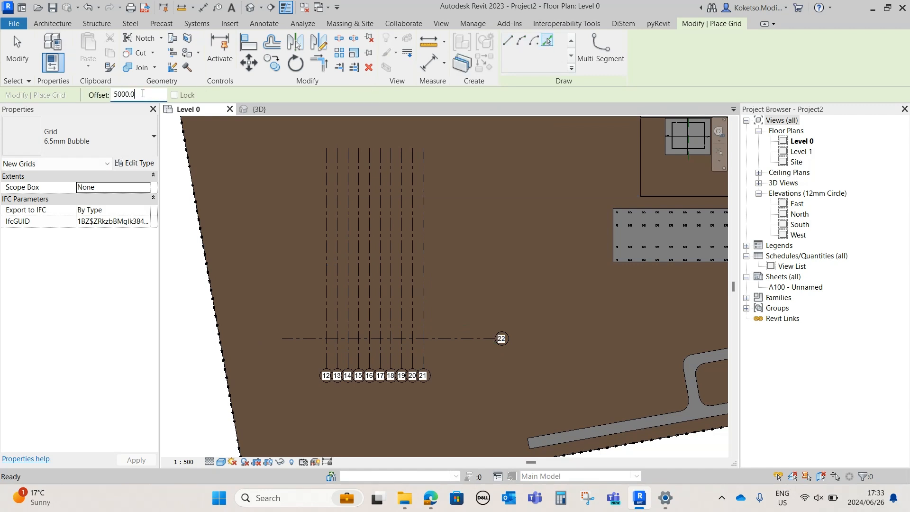
pyautogui.click(441, 338)
pyautogui.click(439, 326)
pyautogui.click(435, 316)
pyautogui.click(436, 305)
pyautogui.click(434, 295)
pyautogui.click(434, 284)
pyautogui.click(434, 271)
pyautogui.click(436, 263)
pyautogui.click(434, 251)
pyautogui.press('Escape')
pyautogui.press('Escape')
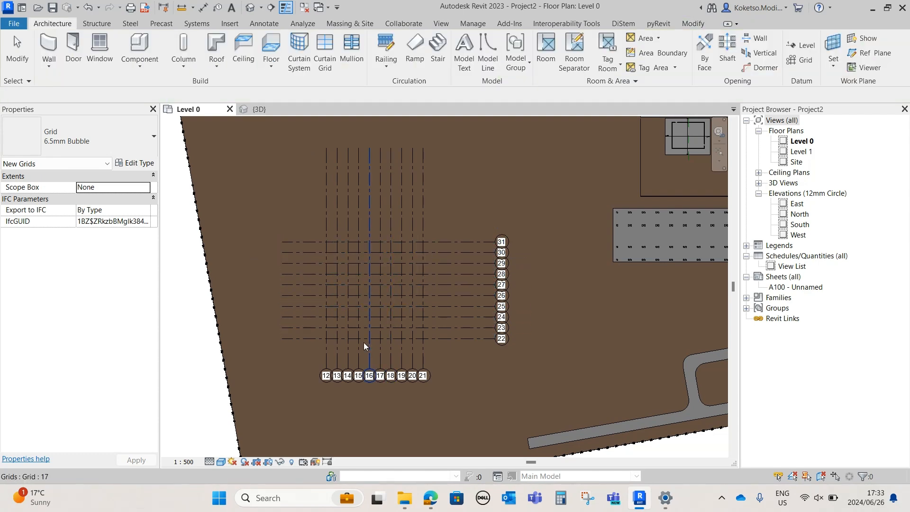
# Sketch a rectangular building pad boundary of about 55000 by 56000 mm around all the intersections of grids 12-21 and 22-31
pyautogui.moveTo(386, 361); pyautogui.dragTo(385, 331, button='middle')
pyautogui.scroll(4, 375, 308)
pyautogui.moveTo(417, 277); pyautogui.dragTo(483, 300, button='middle')
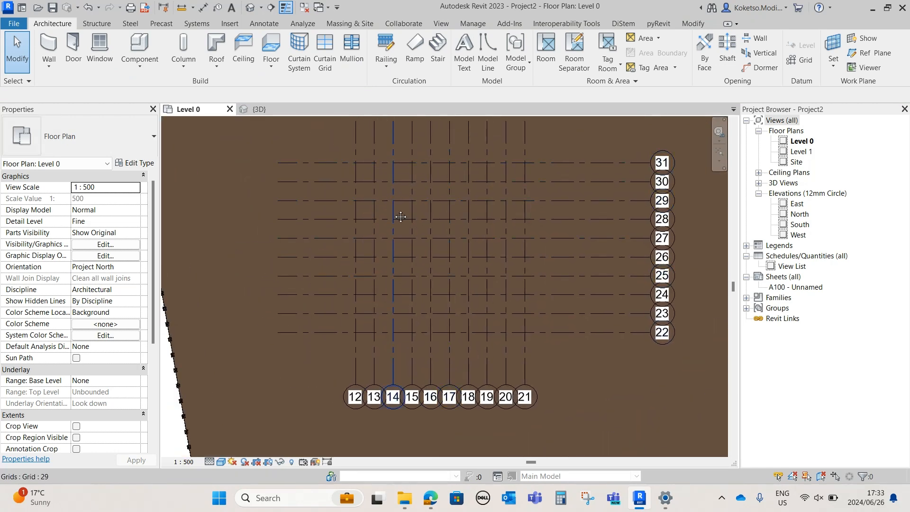
pyautogui.moveTo(387, 202); pyautogui.dragTo(406, 236, button='middle')
pyautogui.scroll(-3, 398, 194)
pyautogui.scroll(1, 504, 240)
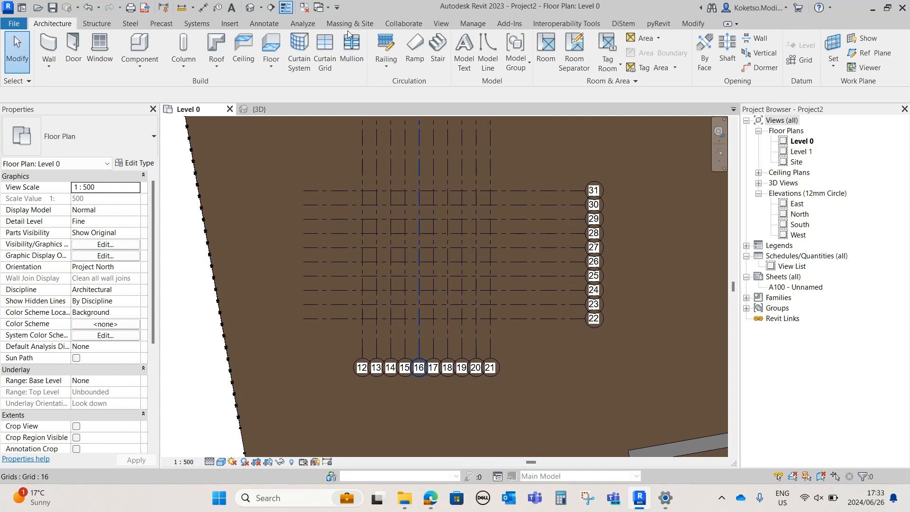
pyautogui.click(368, 23)
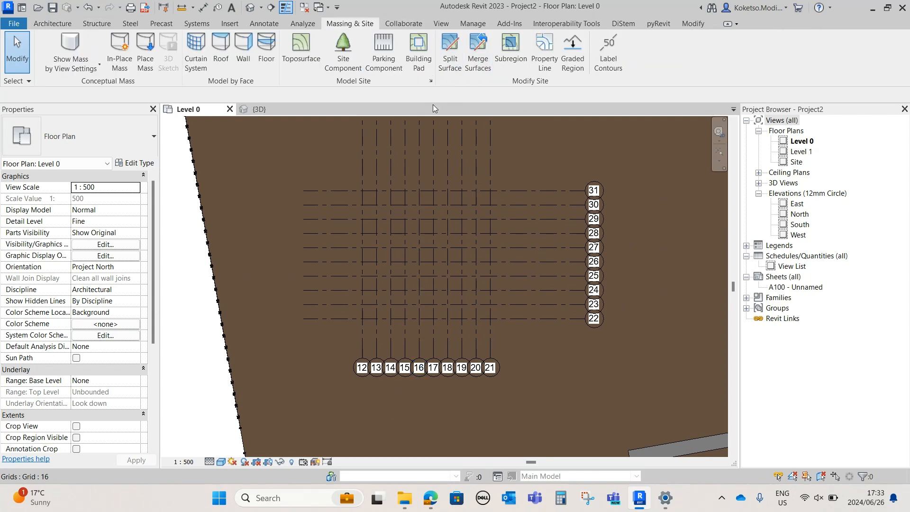
pyautogui.scroll(-1, 435, 154)
pyautogui.moveTo(548, 204); pyautogui.dragTo(433, 276, button='middle')
pyautogui.scroll(1, 334, 299)
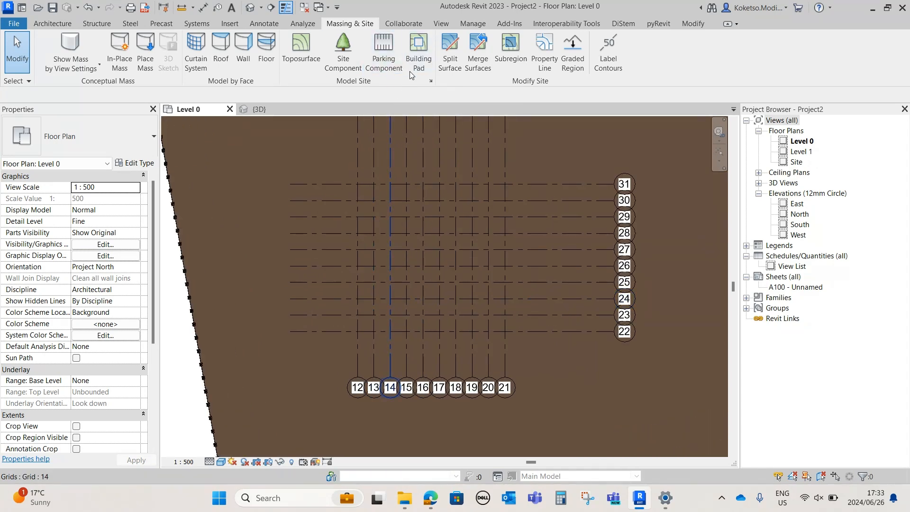
pyautogui.click(414, 46)
pyautogui.click(610, 40)
pyautogui.click(341, 170)
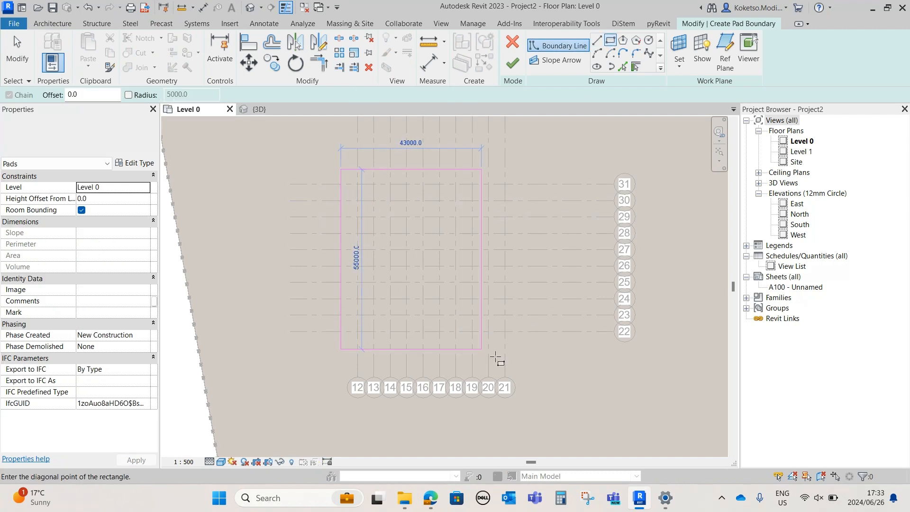
pyautogui.click(520, 354)
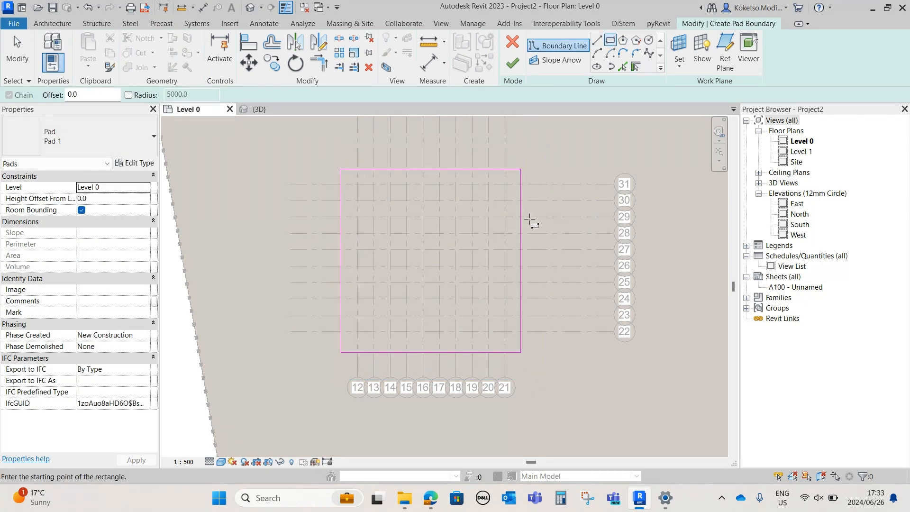
# Add aligned dimensions from the pad boundary's east, north and south edges to grids 21, 31 and 22
pyautogui.press('Escape')
pyautogui.click(521, 216)
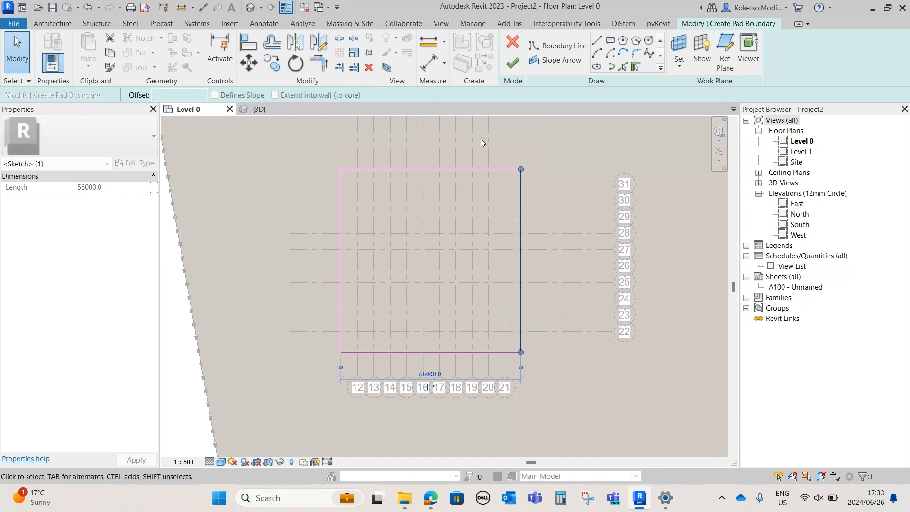
pyautogui.click(202, 7)
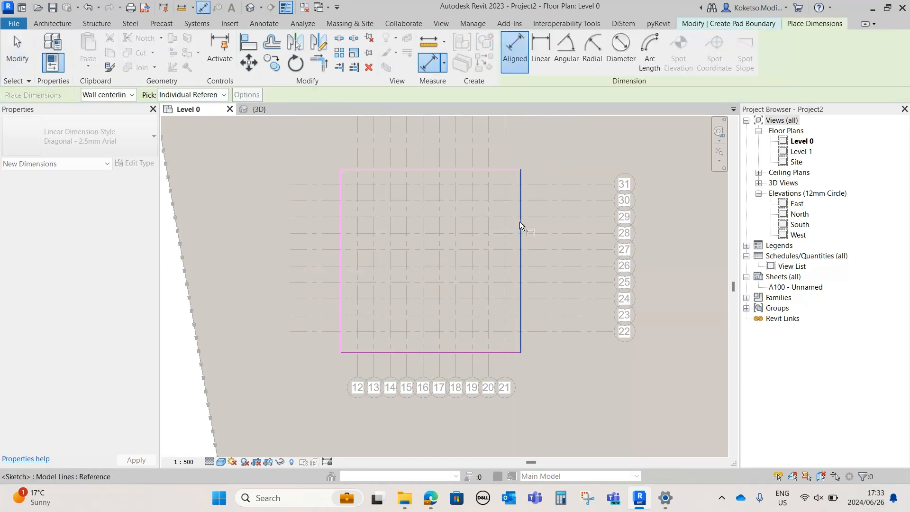
pyautogui.click(506, 221)
pyautogui.click(528, 144)
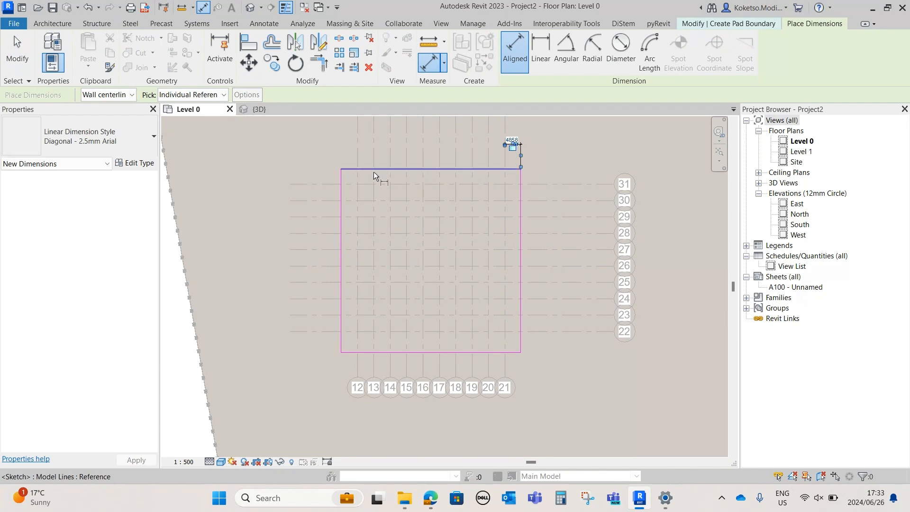
pyautogui.click(364, 173)
pyautogui.click(332, 141)
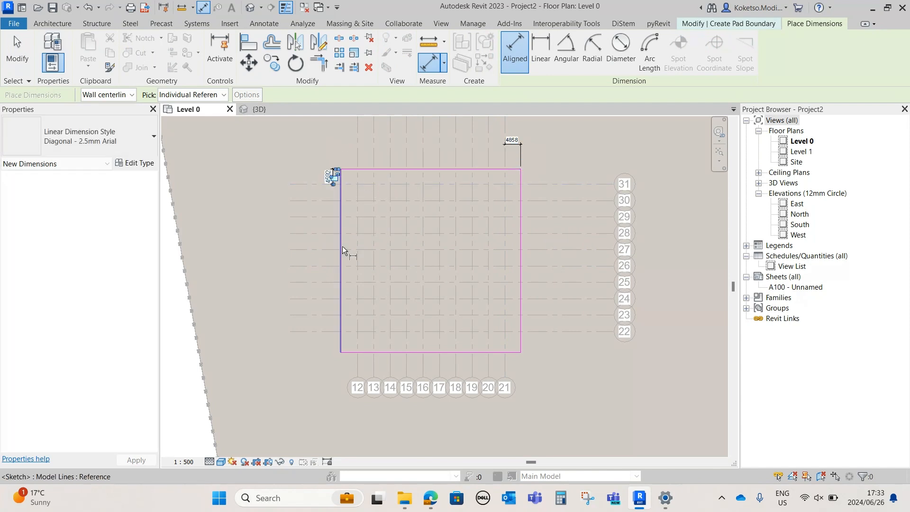
pyautogui.click(365, 354)
pyautogui.click(317, 332)
pyautogui.click(315, 342)
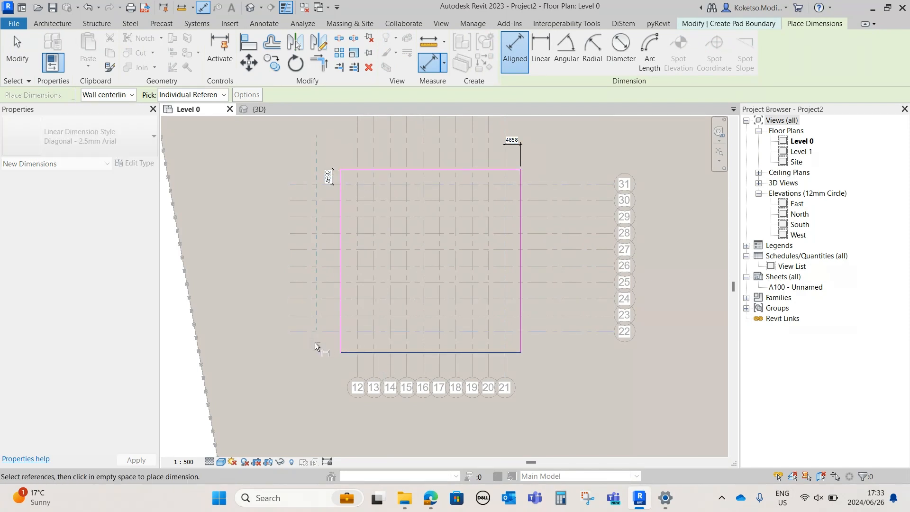
pyautogui.press('Escape')
pyautogui.press('Escape')
# Set the pad boundary's east edge 2000 mm from grid 21 and its north edge 2000 mm from grid 31
pyautogui.click(520, 193)
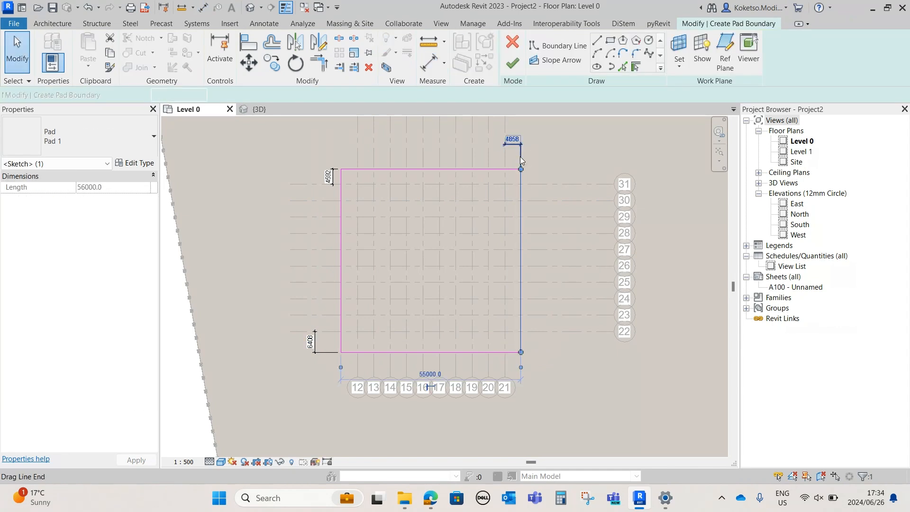
pyautogui.click(516, 139)
pyautogui.write('2000')
pyautogui.press('Return')
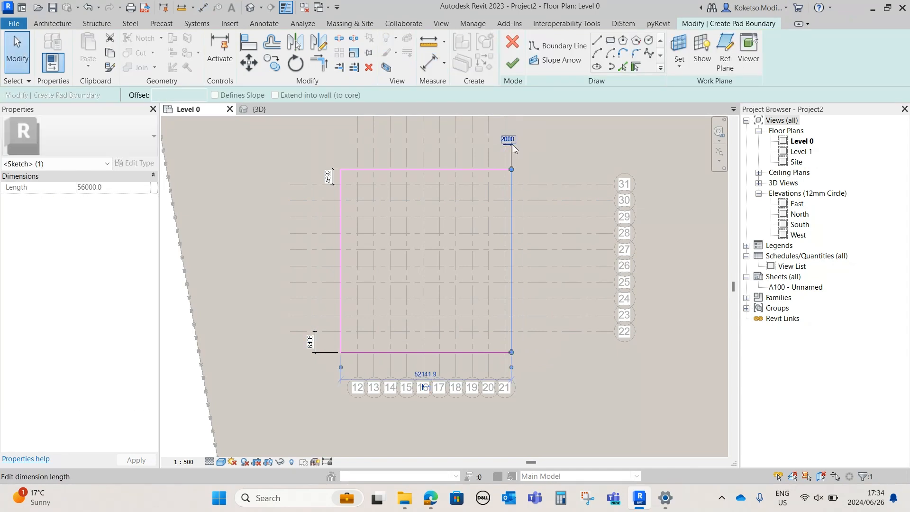
pyautogui.click(349, 169)
pyautogui.click(332, 178)
pyautogui.write('1')
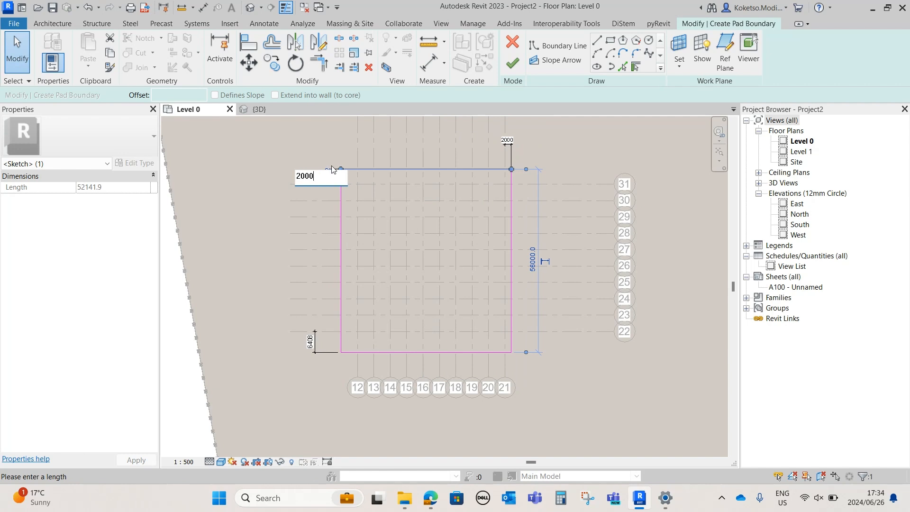
pyautogui.write('000')
pyautogui.press('Return')
# Set the pad boundary's south edge 2000 mm from grid 22
pyautogui.click(361, 352)
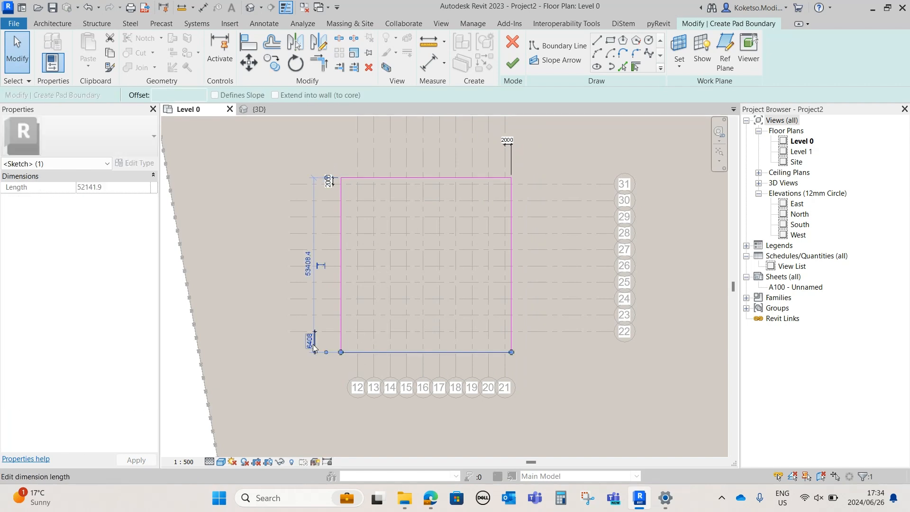
pyautogui.click(313, 345)
pyautogui.write('2')
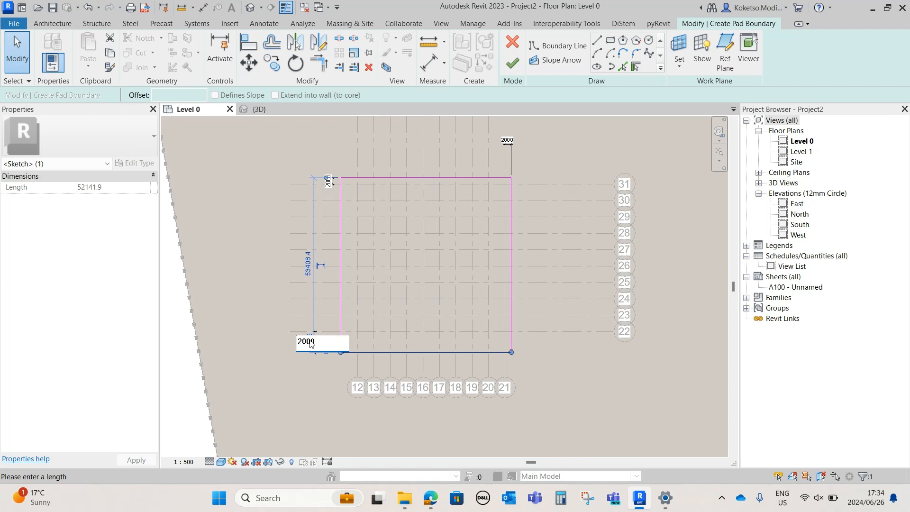
pyautogui.write('000')
pyautogui.press('Return')
pyautogui.press('Escape')
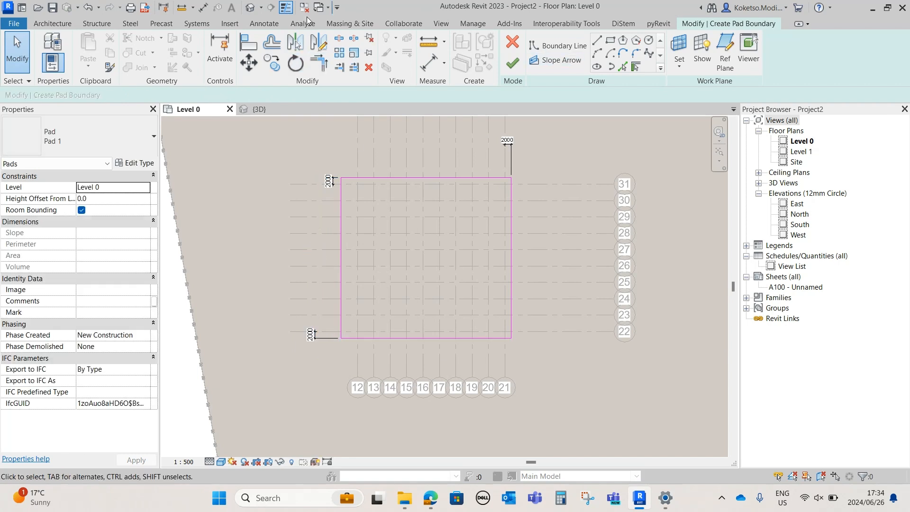
# Dimension the pad boundary's west edge to grid 12 and set that distance to 2000 mm
pyautogui.click(202, 8)
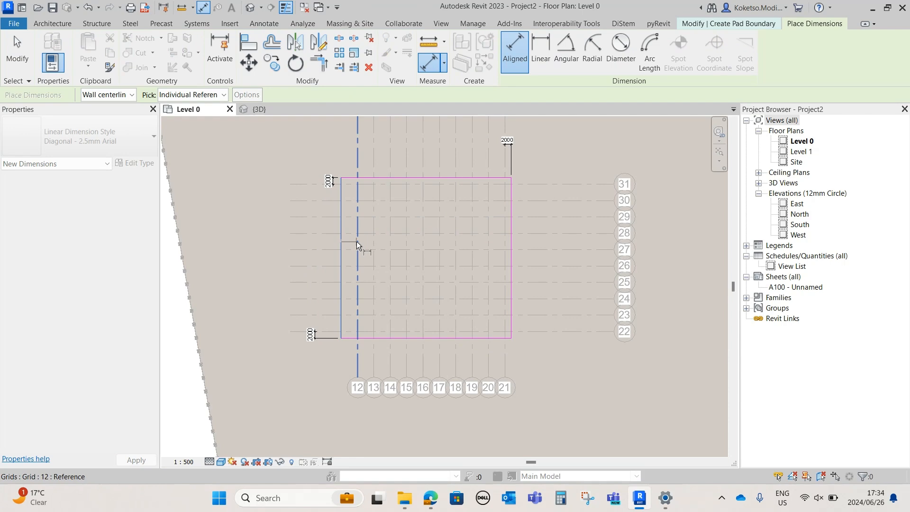
pyautogui.press('Escape')
pyautogui.press('Escape')
pyautogui.click(340, 259)
pyautogui.click(348, 236)
pyautogui.write('2000')
pyautogui.press('Return')
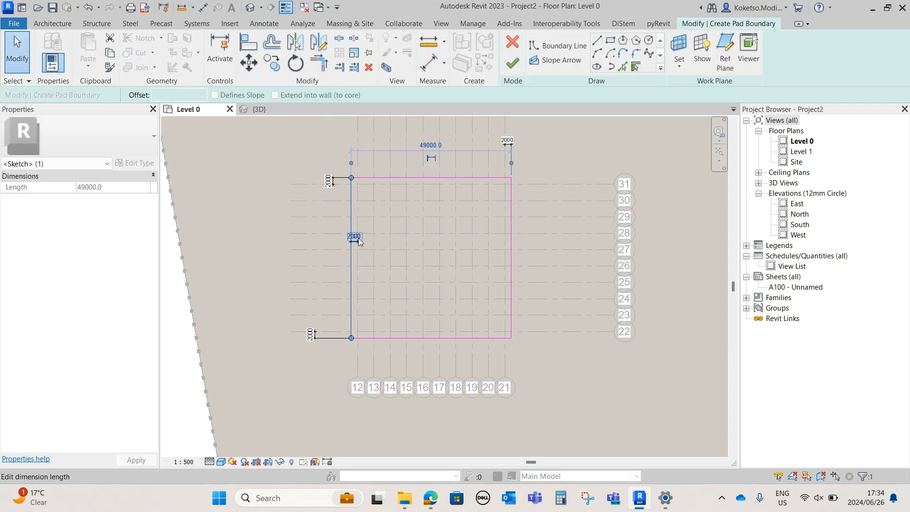
pyautogui.press('Escape')
# Finish the building pad sketch and set the pad's height offset from Level 0 to -500 mm
pyautogui.click(512, 64)
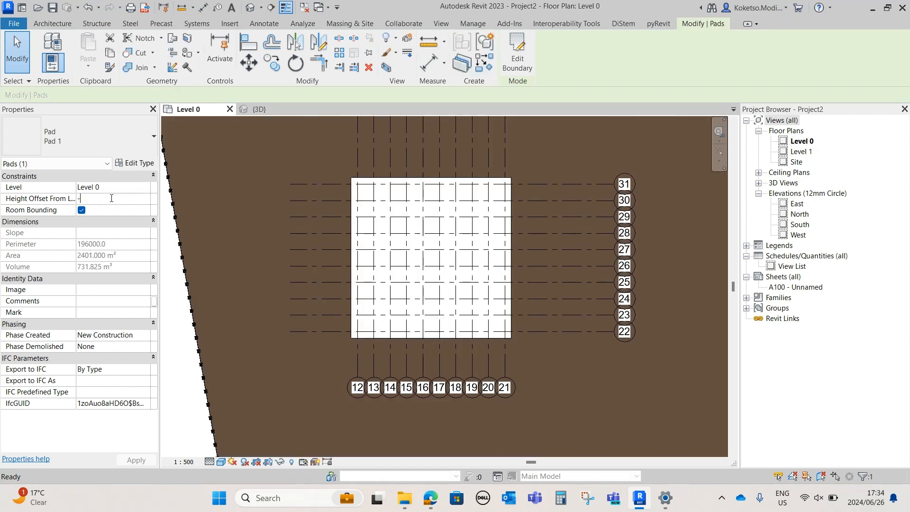
pyautogui.click(111, 199)
pyautogui.write('-500')
pyautogui.press('Return')
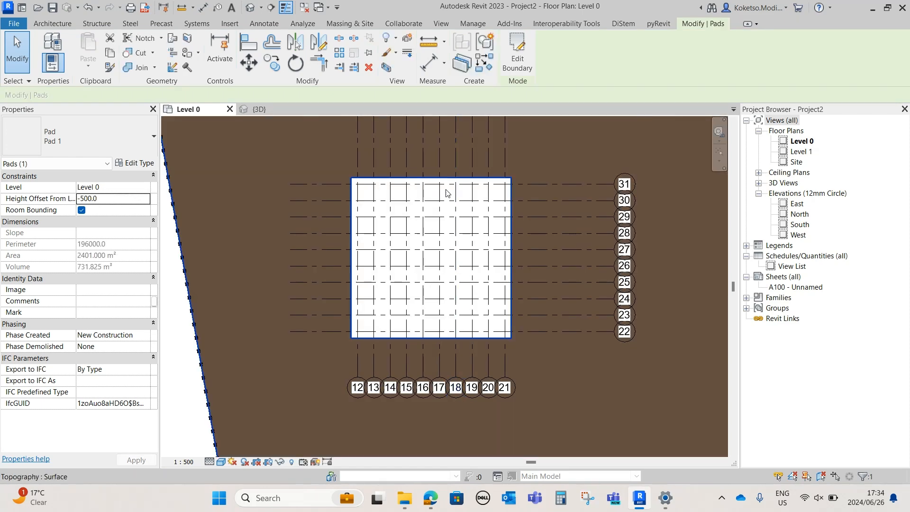
# Examine in 3D how the building pad is recessed into the terrain, and return to the Level 0 plan
pyautogui.click(257, 110)
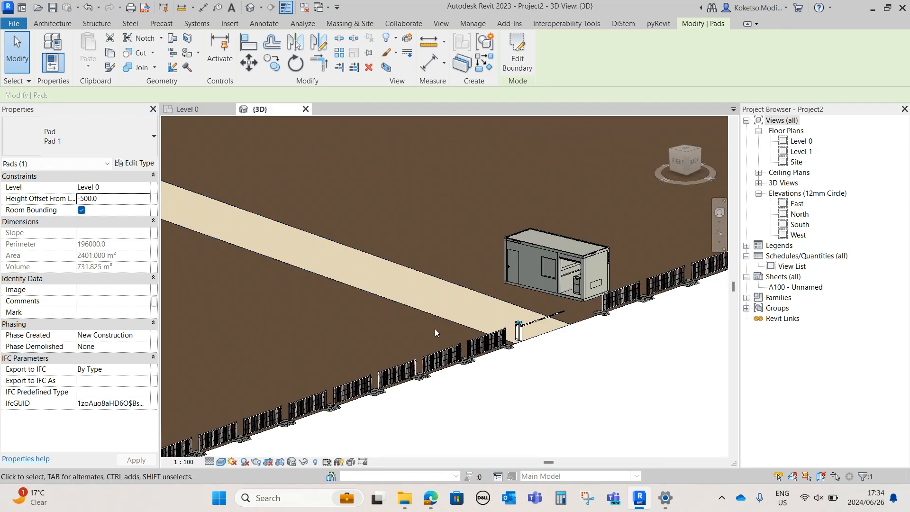
pyautogui.scroll(5, 384, 252)
pyautogui.keyDown('shift'); pyautogui.moveTo(384, 253); pyautogui.dragTo(370, 345, button='middle'); pyautogui.keyUp('shift')
pyautogui.scroll(4, 375, 342)
pyautogui.click(406, 326)
pyautogui.scroll(8, 412, 264)
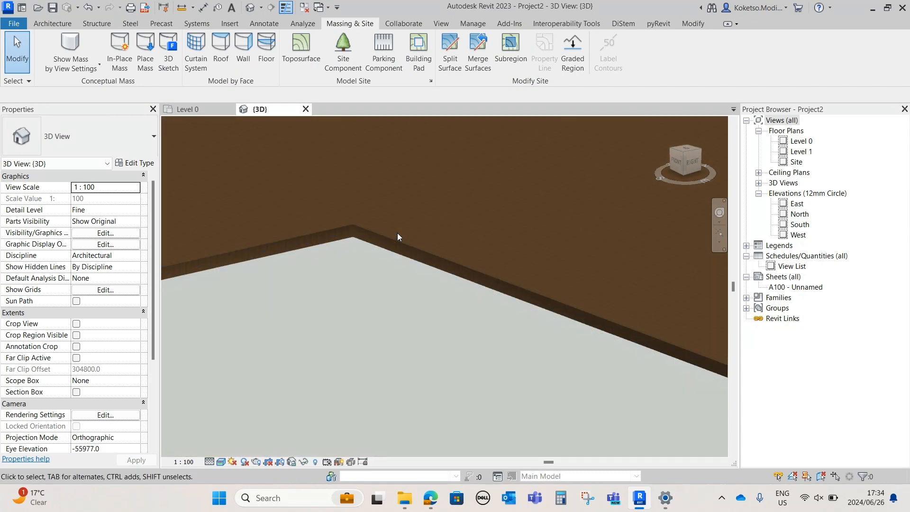
pyautogui.scroll(-6, 369, 240)
pyautogui.keyDown('shift'); pyautogui.moveTo(386, 232); pyautogui.dragTo(211, 77, button='middle'); pyautogui.keyUp('shift')
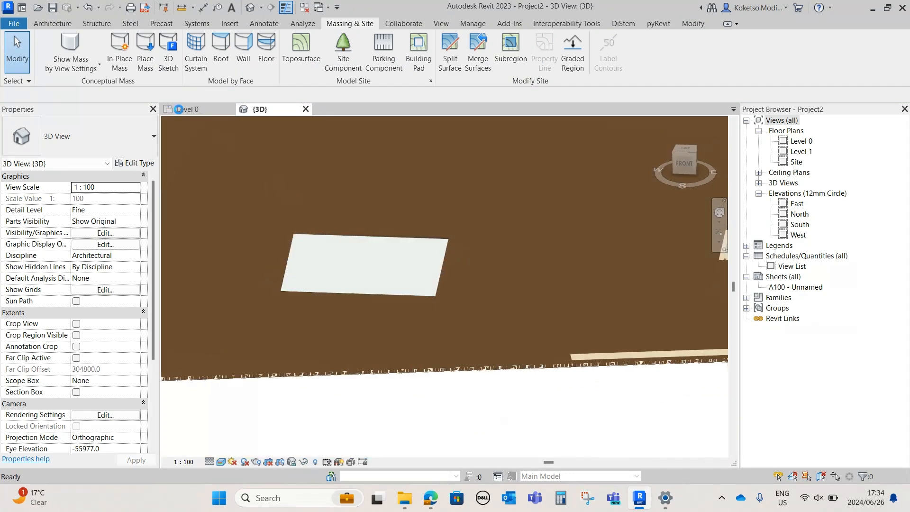
pyautogui.click(178, 109)
pyautogui.moveTo(257, 133); pyautogui.dragTo(227, 140, button='middle')
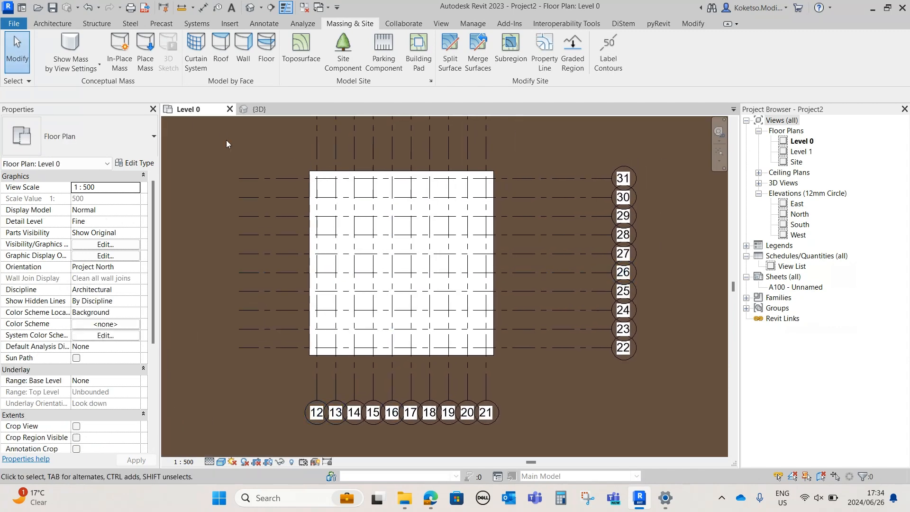
# Load the Concrete Rectangular structural column family from the Autodesk library and choose its 600 x 750mm type for placement
pyautogui.click(68, 23)
pyautogui.click(230, 24)
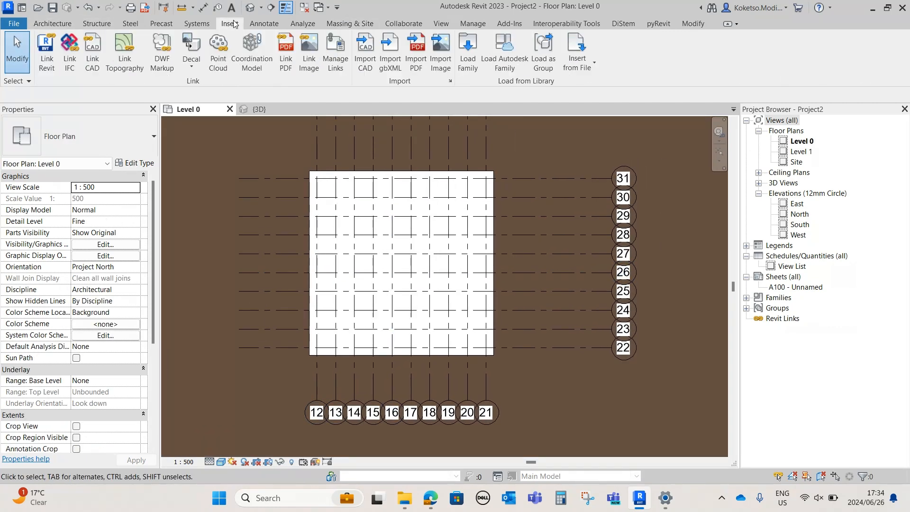
pyautogui.click(502, 52)
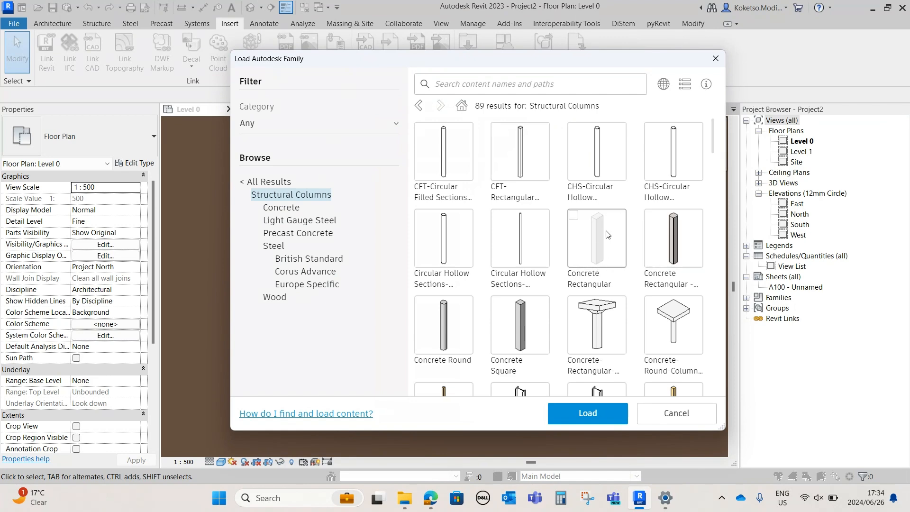
pyautogui.click(572, 220)
pyautogui.click(589, 416)
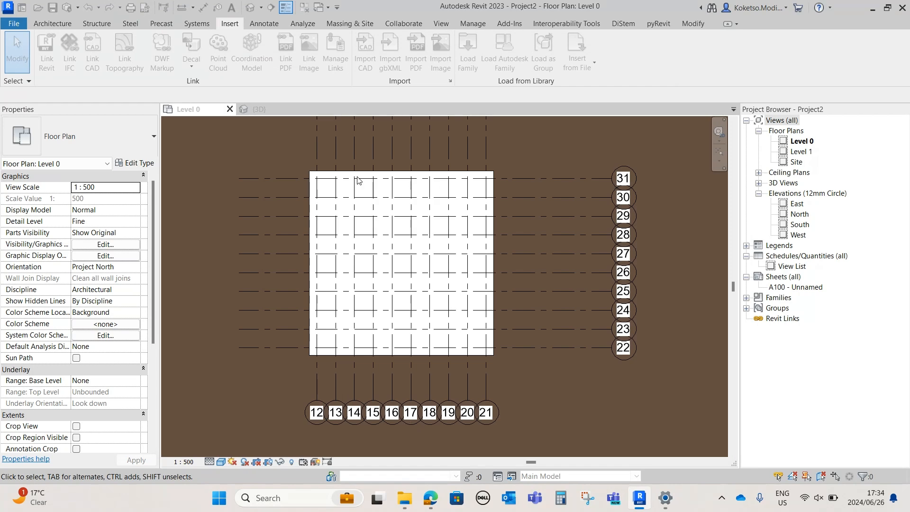
pyautogui.click(96, 23)
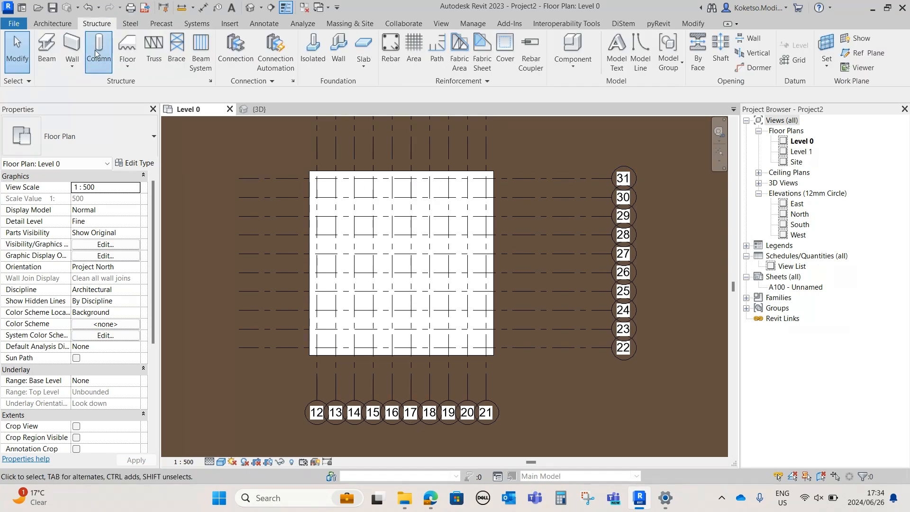
pyautogui.click(97, 50)
pyautogui.click(113, 143)
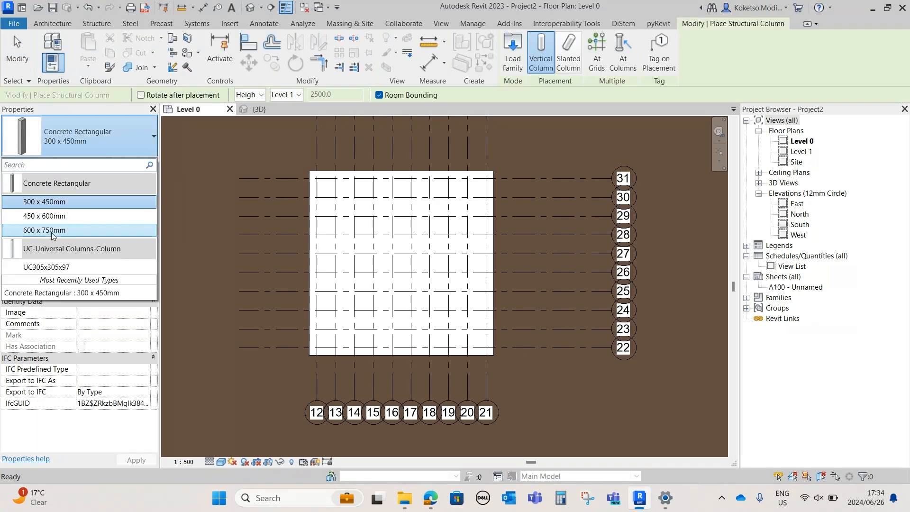
pyautogui.click(53, 231)
# Try a single column at the intersection of grids 12 and 31, and delete it
pyautogui.scroll(5, 311, 184)
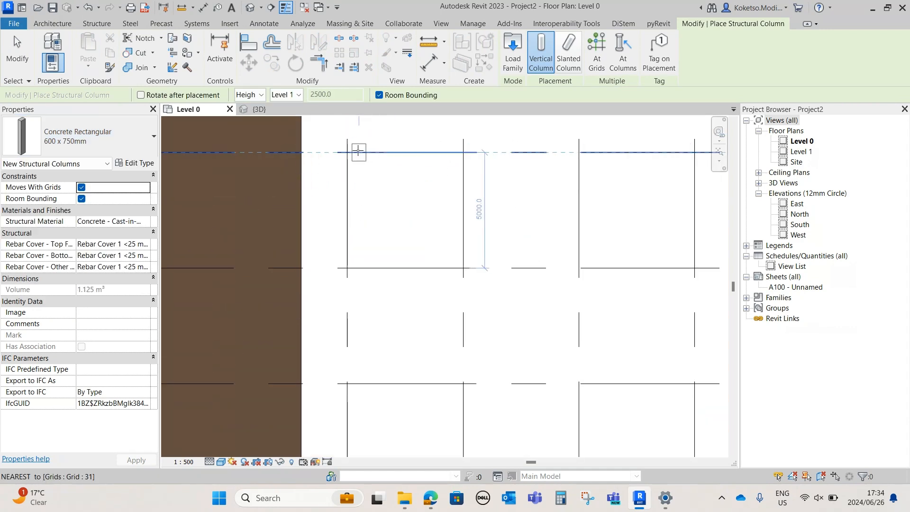
pyautogui.click(347, 153)
pyautogui.scroll(-3, 366, 179)
pyautogui.press('Escape')
pyautogui.click(358, 167)
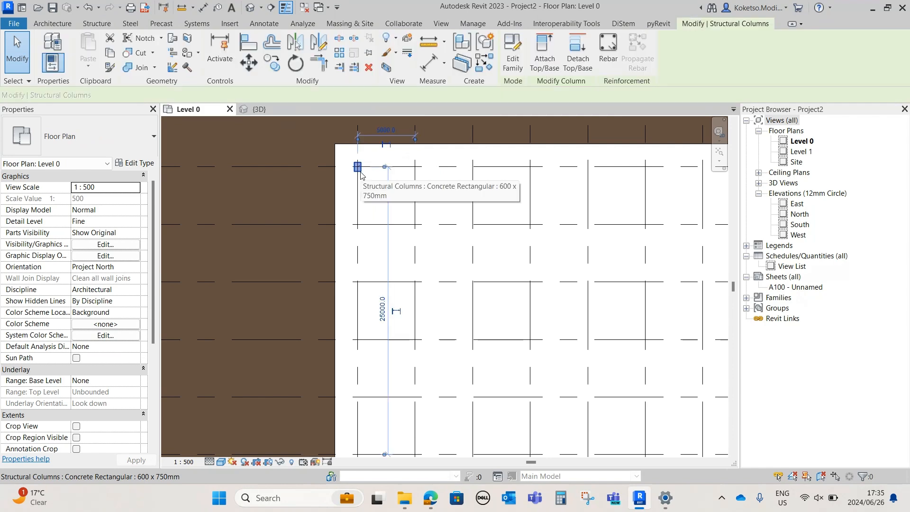
pyautogui.press('Delete')
# Place 600 x 750mm concrete columns at all intersections of grids 12 to 21 with grids 22 to 31
pyautogui.click(97, 52)
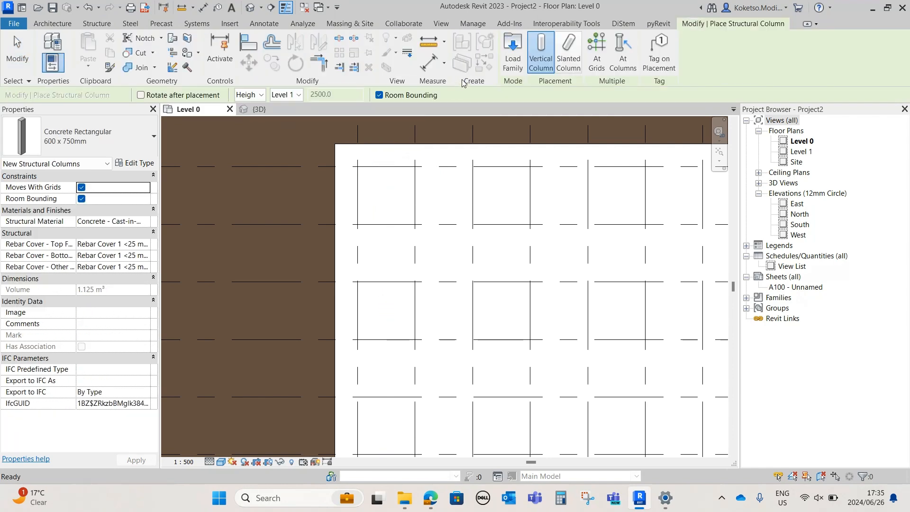
pyautogui.click(597, 54)
pyautogui.scroll(-6, 516, 214)
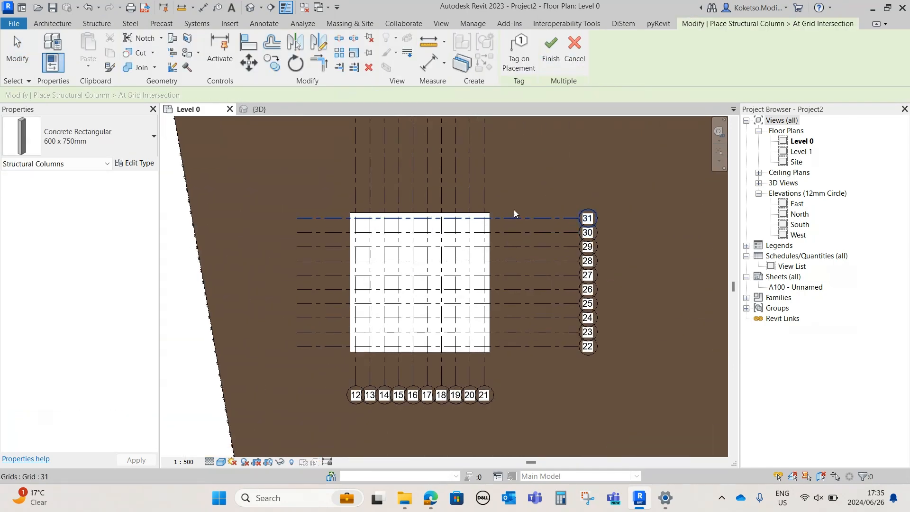
pyautogui.moveTo(515, 213); pyautogui.dragTo(287, 386)
pyautogui.click(543, 56)
pyautogui.scroll(2, 391, 254)
pyautogui.scroll(2, 379, 256)
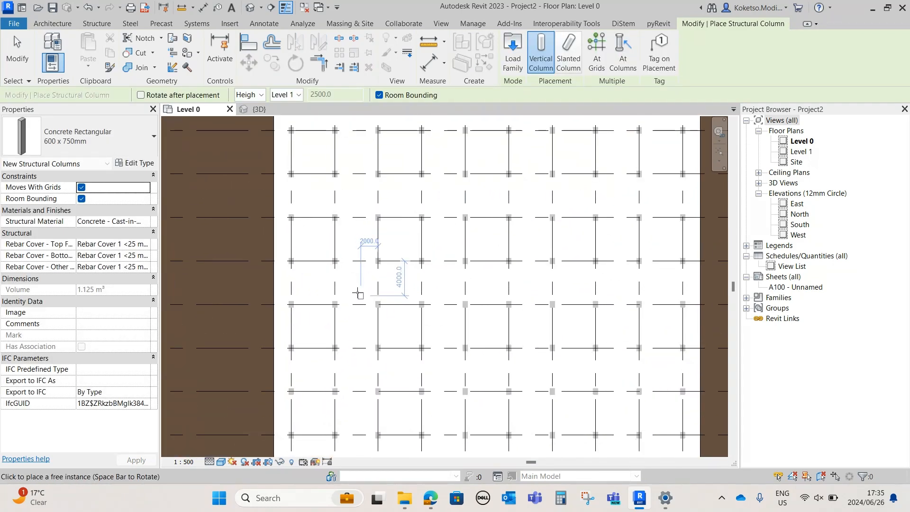
pyautogui.press('Escape')
pyautogui.press('Escape')
# Examine the placed columns in 3D, check the South elevation, and return to the Level 0 plan
pyautogui.click(258, 109)
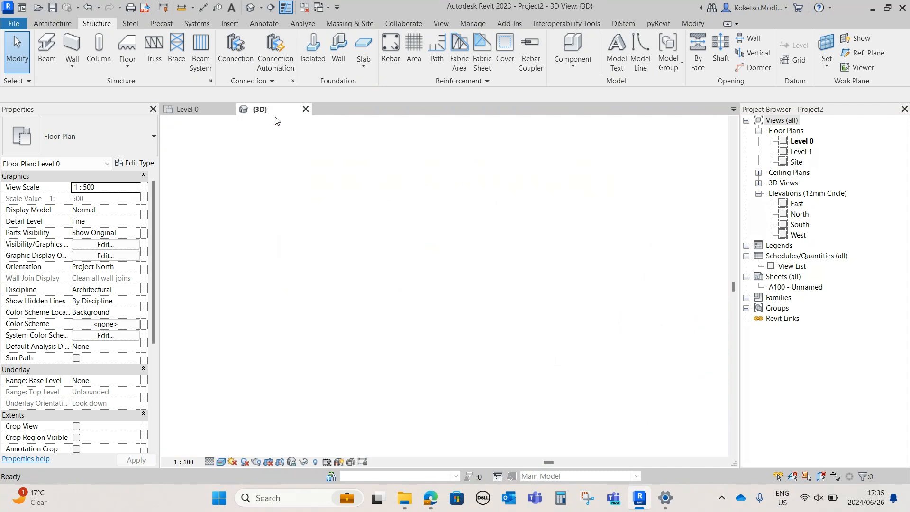
pyautogui.keyDown('shift'); pyautogui.moveTo(428, 325); pyautogui.dragTo(474, 327, button='middle'); pyautogui.keyUp('shift')
pyautogui.click(198, 110)
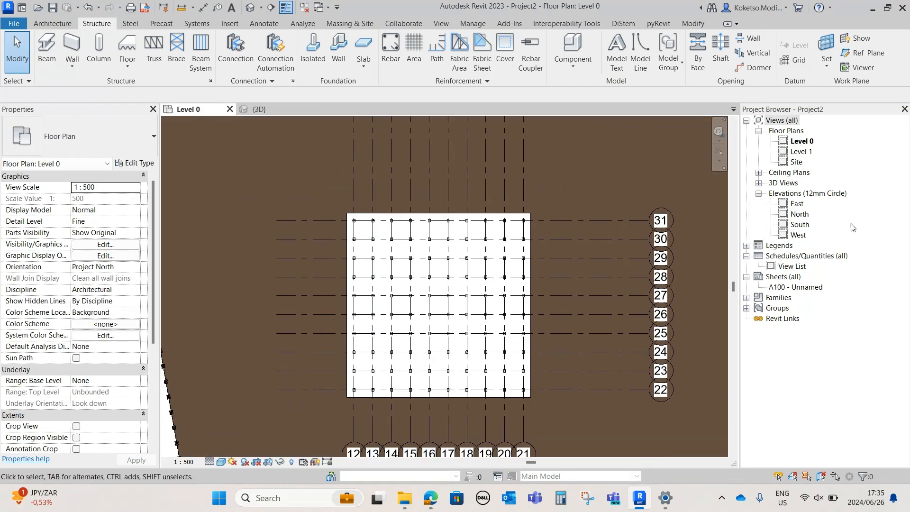
pyautogui.click(800, 224)
pyautogui.doubleClick(800, 224)
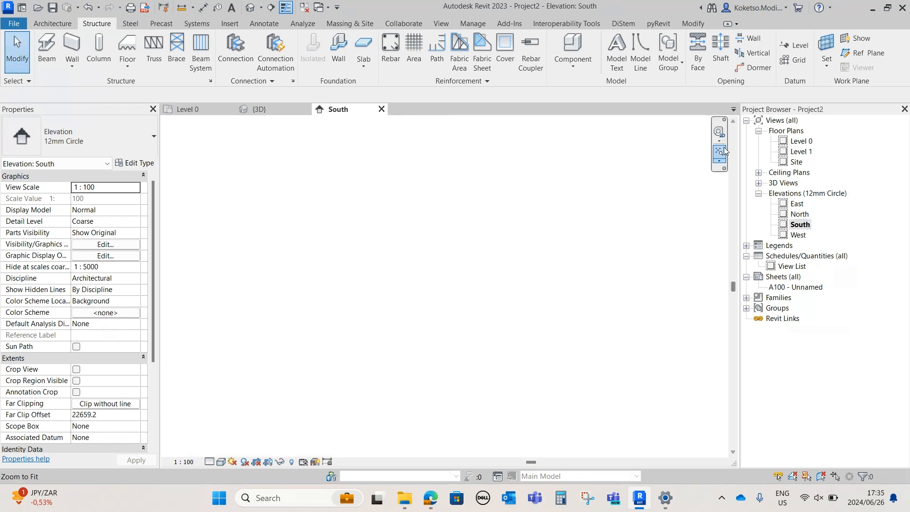
pyautogui.click(187, 109)
pyautogui.scroll(-8, 388, 243)
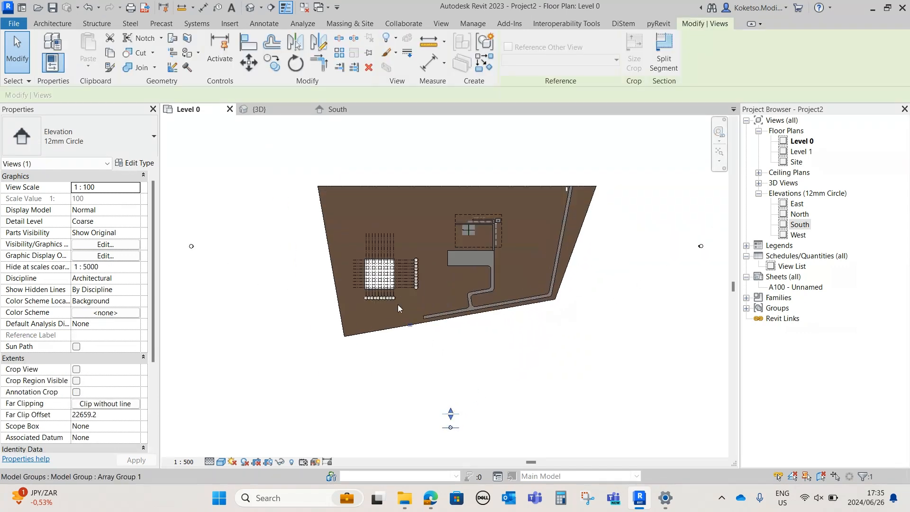
# Cut a west-facing building section just east of the pad, spanning all its column rows, and open the section view
pyautogui.scroll(5, 407, 249)
pyautogui.click(270, 7)
pyautogui.scroll(2, 424, 219)
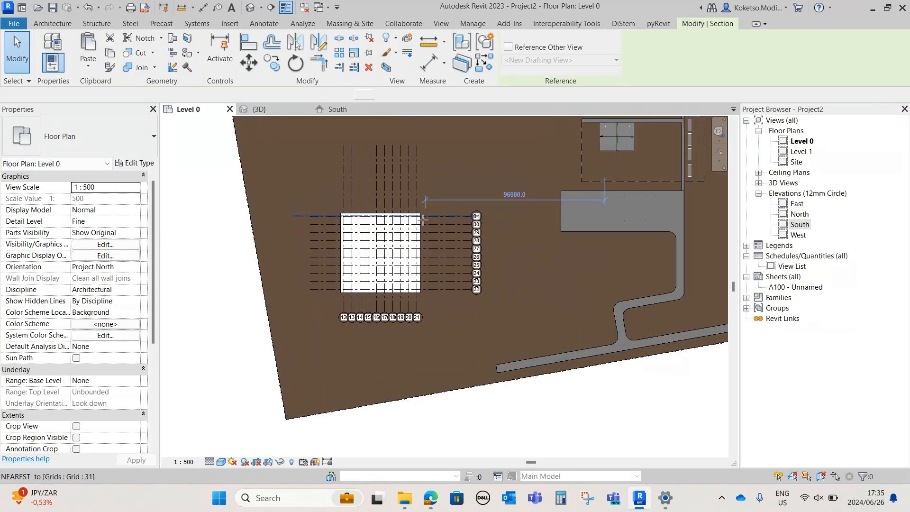
pyautogui.click(444, 356)
pyautogui.click(441, 190)
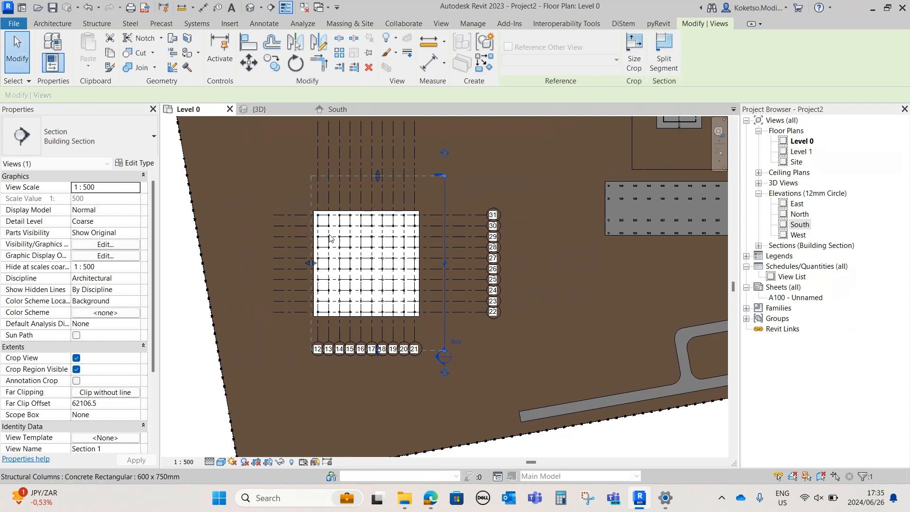
pyautogui.press('Escape')
pyautogui.doubleClick(443, 361)
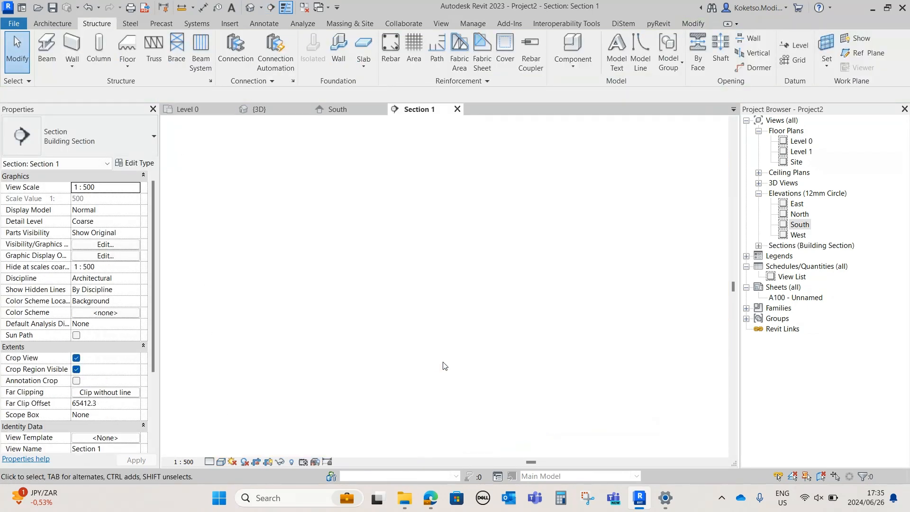
# Turn off the section's crop view and visible crop region, and set its view scale to 1:100
pyautogui.click(77, 369)
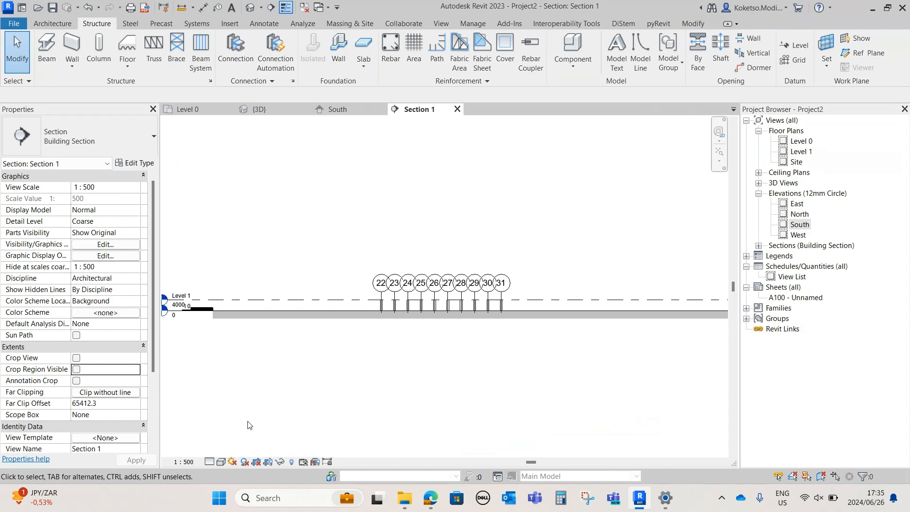
pyautogui.click(184, 461)
pyautogui.click(193, 388)
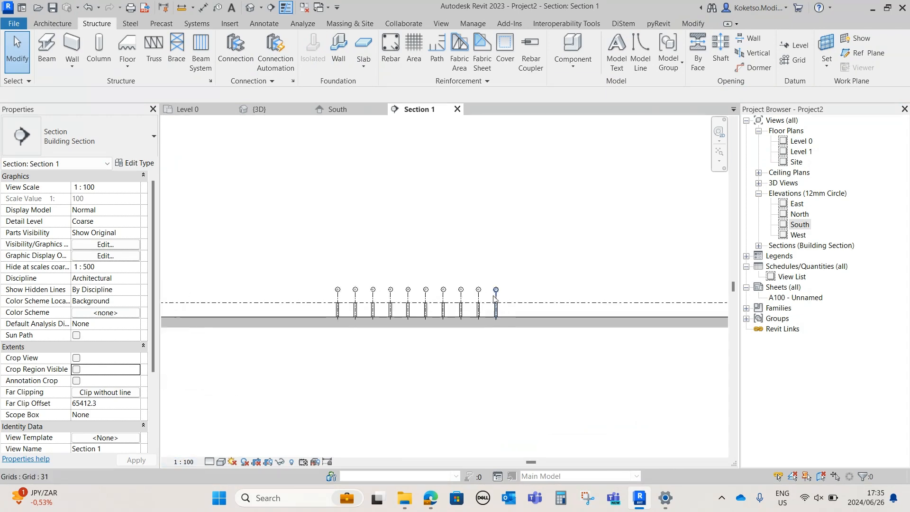
# Raise the heads of grids 22 to 30 well above Level 1 in the section
pyautogui.click(495, 291)
pyautogui.scroll(3, 493, 286)
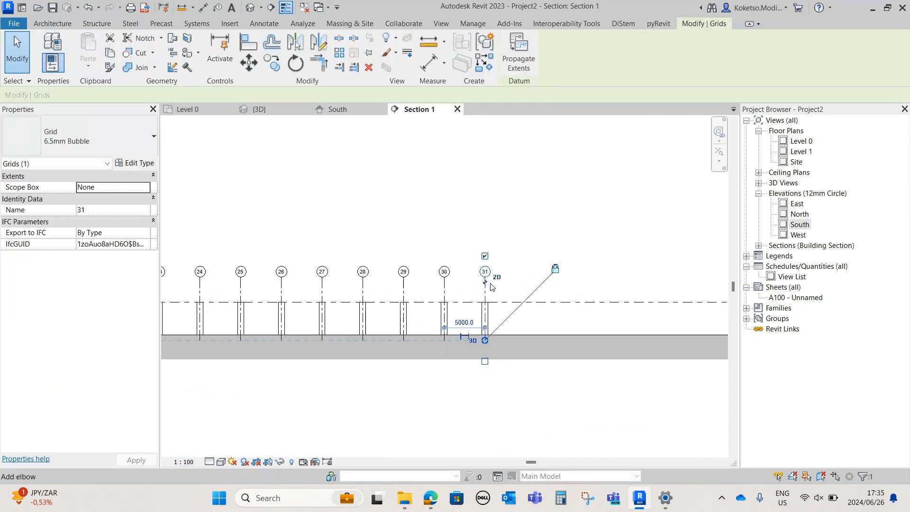
pyautogui.moveTo(487, 248); pyautogui.dragTo(487, 218)
pyautogui.scroll(-3, 489, 259)
pyautogui.click(471, 281)
pyautogui.click(459, 301)
pyautogui.moveTo(460, 292); pyautogui.dragTo(460, 193)
pyautogui.moveTo(465, 202); pyautogui.dragTo(465, 257, button='middle')
pyautogui.scroll(-2, 464, 261)
pyautogui.moveTo(461, 254); pyautogui.dragTo(462, 141)
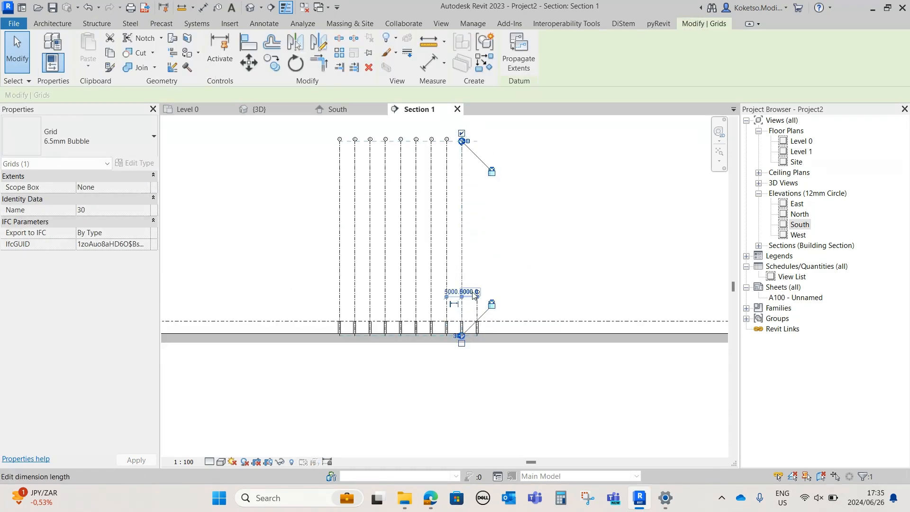
# Raise the head of grid 31 to align with the other grid heads
pyautogui.click(478, 312)
pyautogui.scroll(4, 479, 295)
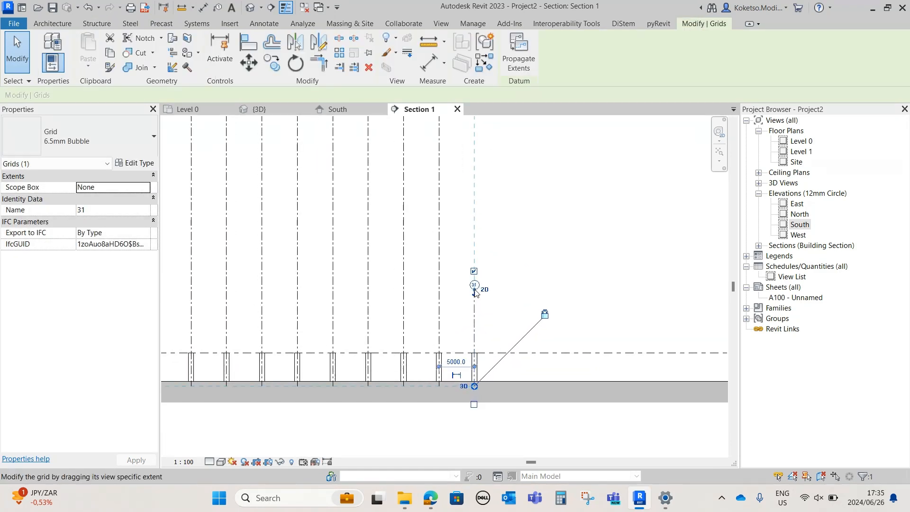
pyautogui.moveTo(483, 263); pyautogui.dragTo(472, 343, button='middle')
pyautogui.scroll(-2, 472, 342)
pyautogui.moveTo(472, 339); pyautogui.dragTo(478, 156)
pyautogui.click(477, 275)
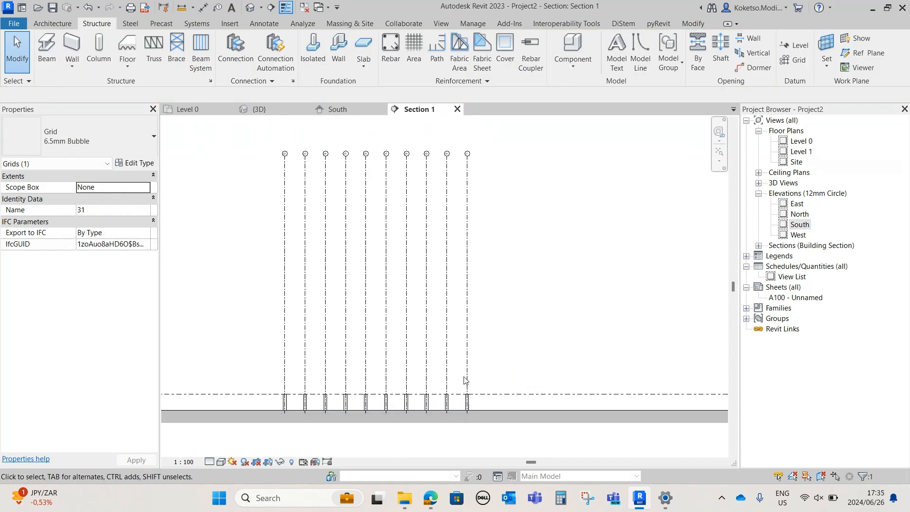
# Extend the lower ends of grids 22 to 31 well below the ground in the section
pyautogui.moveTo(467, 351); pyautogui.dragTo(481, 259, button='middle')
pyautogui.click(482, 262)
pyautogui.moveTo(480, 321); pyautogui.dragTo(480, 366)
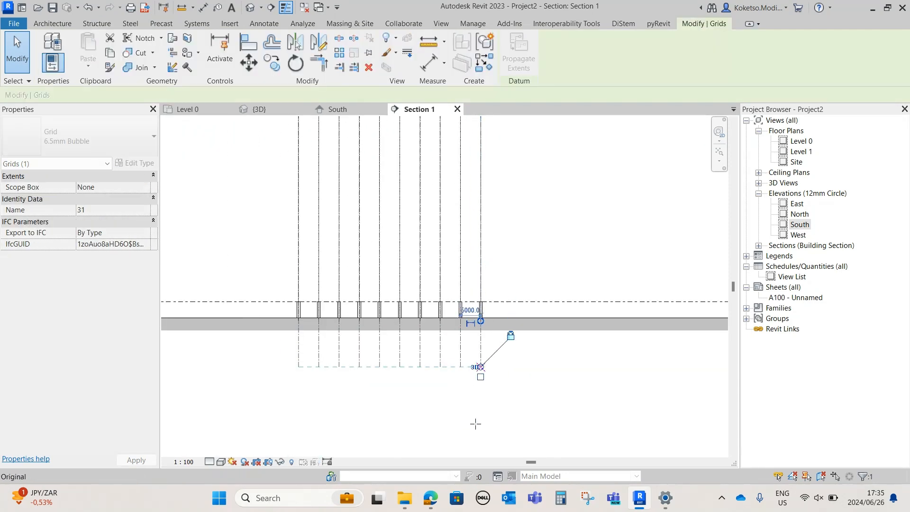
pyautogui.moveTo(480, 431); pyautogui.dragTo(480, 491)
pyautogui.scroll(-2, 478, 382)
# Add seven levels above Level 1, each picked at a 4000 mm offset from the level below
pyautogui.click(294, 319)
pyautogui.moveTo(262, 294); pyautogui.dragTo(322, 254, button='middle')
pyautogui.scroll(1, 321, 256)
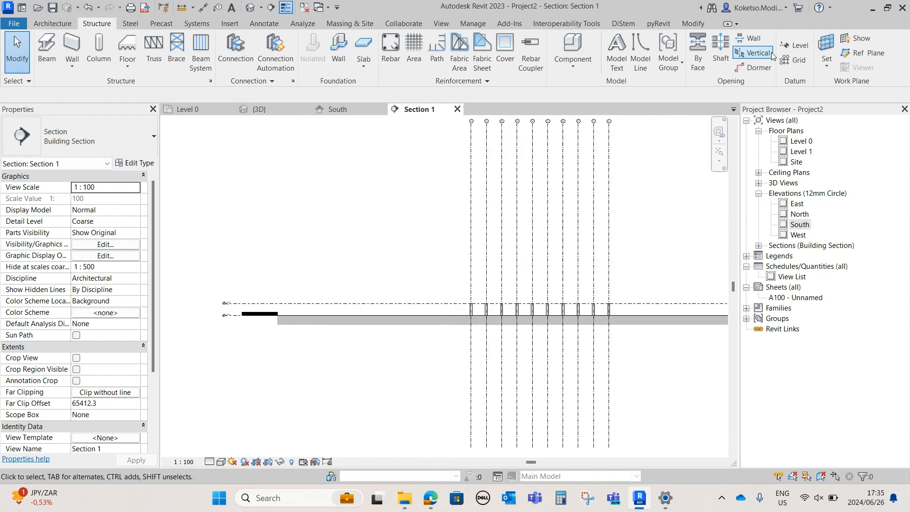
pyautogui.click(794, 45)
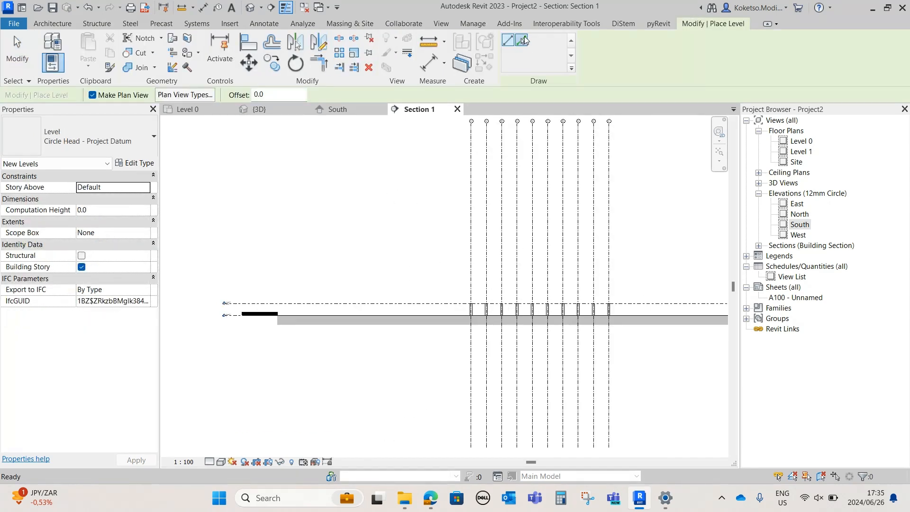
pyautogui.click(260, 94)
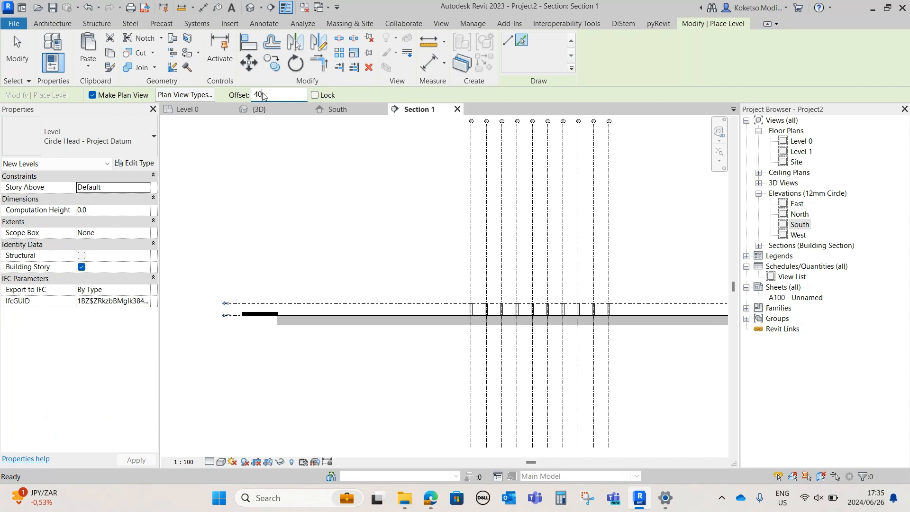
pyautogui.click(339, 303)
pyautogui.click(336, 291)
pyautogui.click(292, 278)
pyautogui.click(292, 267)
pyautogui.click(292, 254)
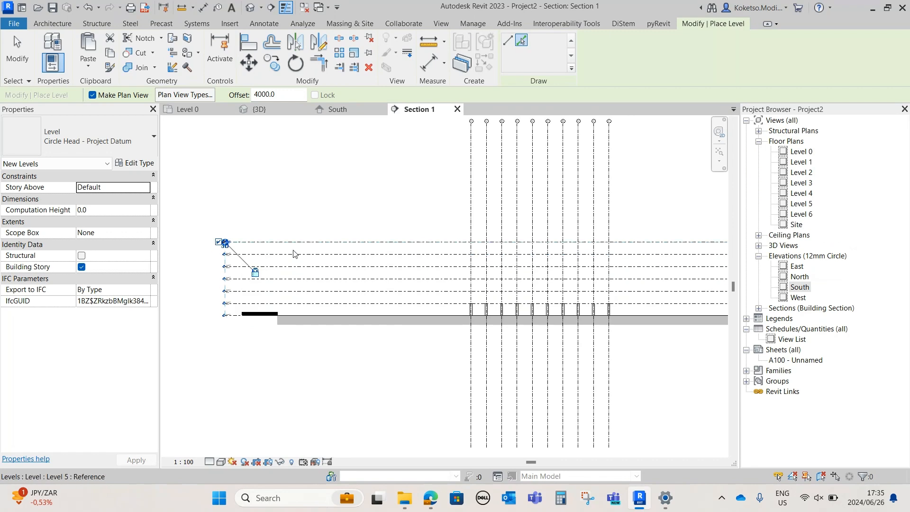
pyautogui.click(292, 241)
pyautogui.click(280, 229)
# Add three more levels above Level 8 at 4000 mm offsets
pyautogui.scroll(4, 259, 213)
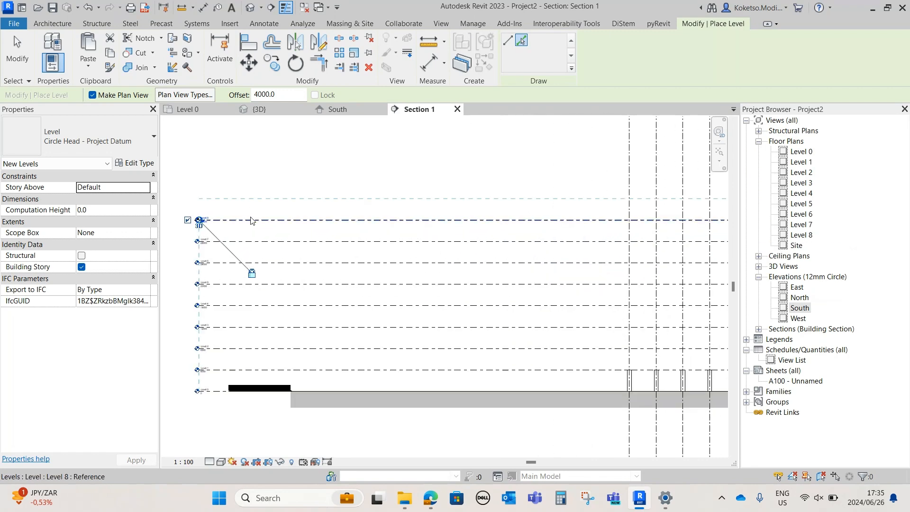
pyautogui.click(251, 219)
pyautogui.scroll(4, 276, 205)
pyautogui.moveTo(228, 191); pyautogui.dragTo(272, 280, button='middle')
pyautogui.click(273, 222)
pyautogui.click(268, 183)
# Try to offset another level 4000 mm from Level 11, and undo the misplaced level
pyautogui.scroll(-1, 270, 183)
pyautogui.scroll(-1, 275, 275)
pyautogui.click(278, 257)
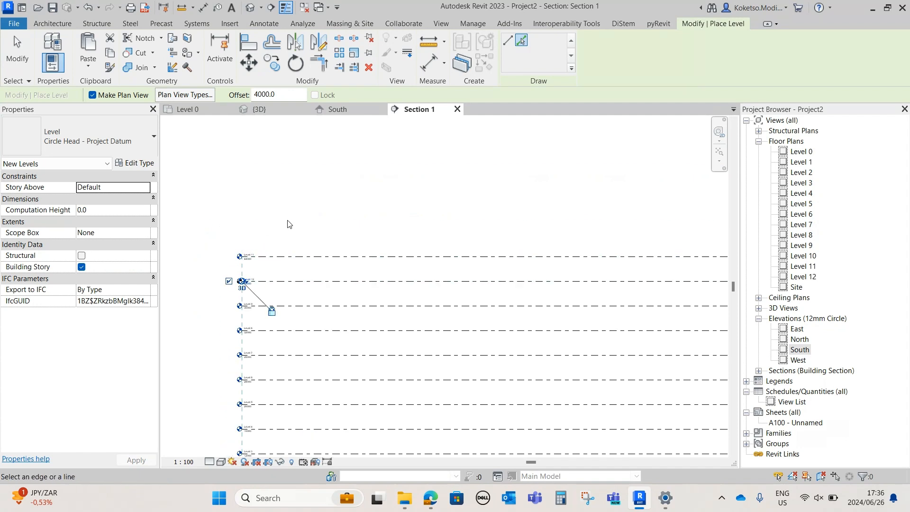
pyautogui.hotkey('ctrl', 'z')
# Add four levels above Level 11 at 4000 mm offsets, undoing any misplaced one, and end level placement
pyautogui.click(522, 41)
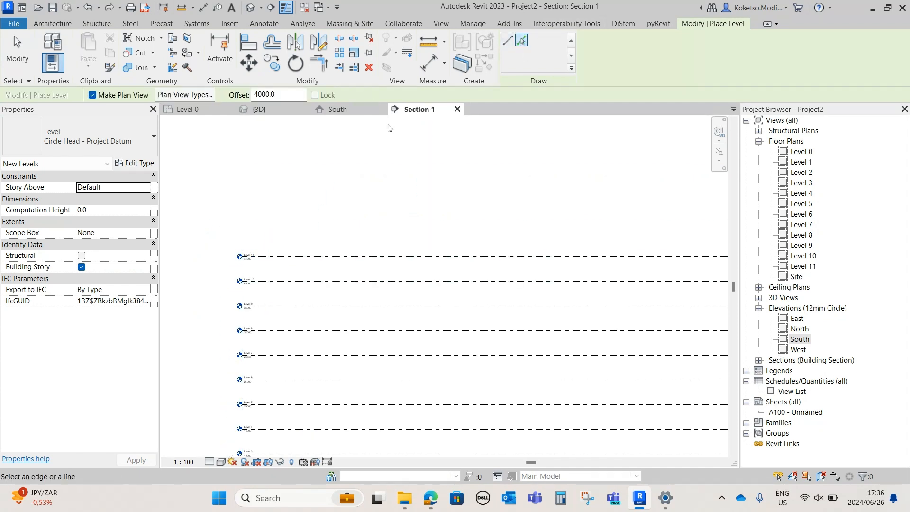
pyautogui.click(302, 259)
pyautogui.scroll(1, 290, 232)
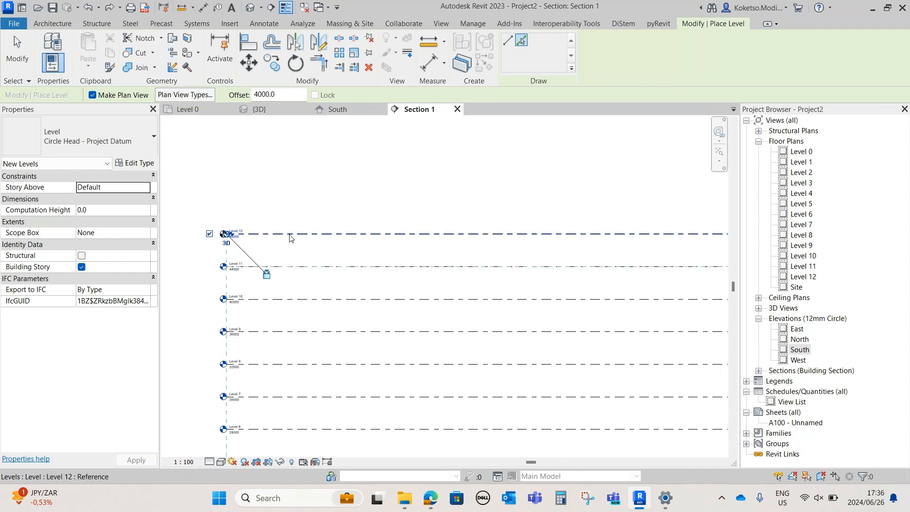
pyautogui.click(291, 236)
pyautogui.hotkey('ctrl', 'z')
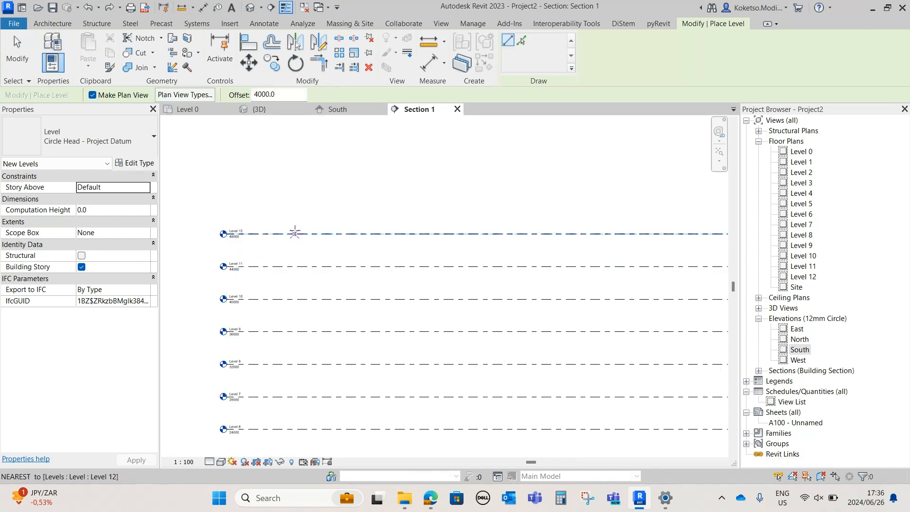
pyautogui.click(522, 41)
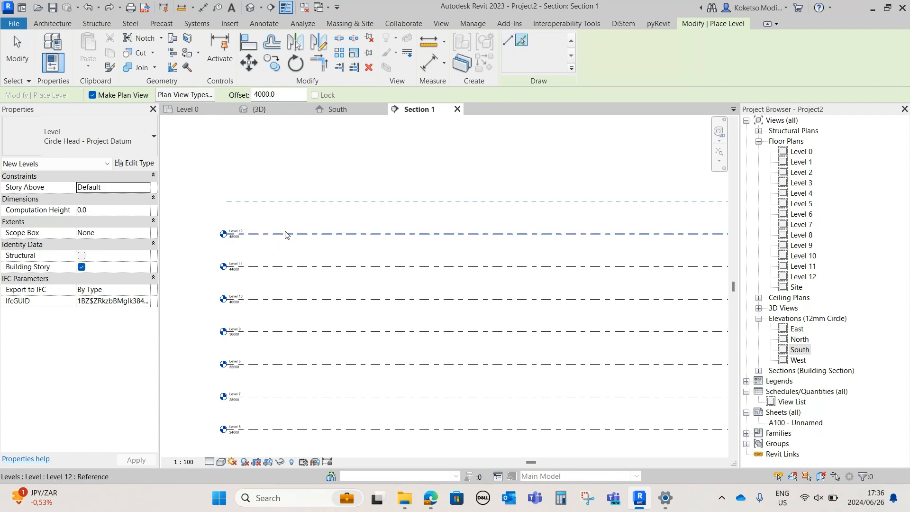
pyautogui.click(287, 234)
pyautogui.click(273, 202)
pyautogui.click(264, 170)
pyautogui.press('Escape')
pyautogui.press('Escape')
pyautogui.scroll(-4, 303, 197)
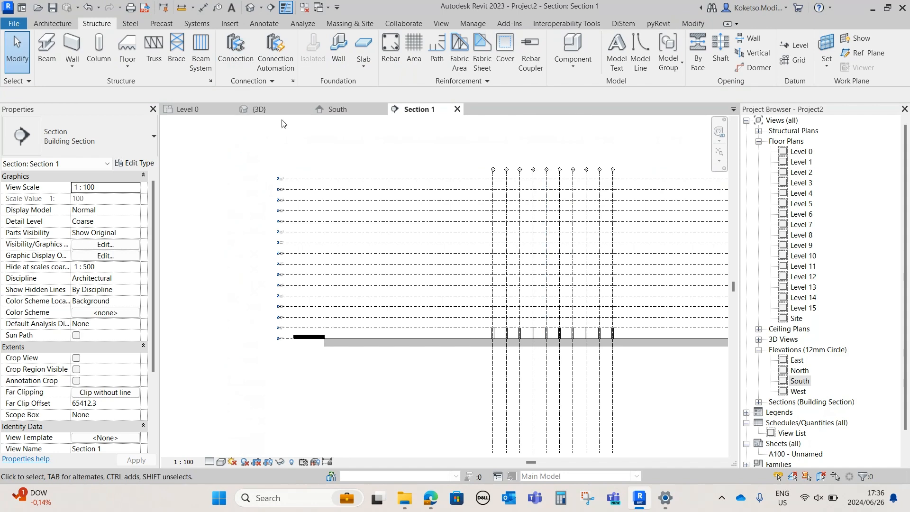
# Start a structural floor on the Level 1 floor plan and duplicate its type Floor-Grnd-Susp_65Scr-80Ins-100Blk-75PC
pyautogui.click(198, 108)
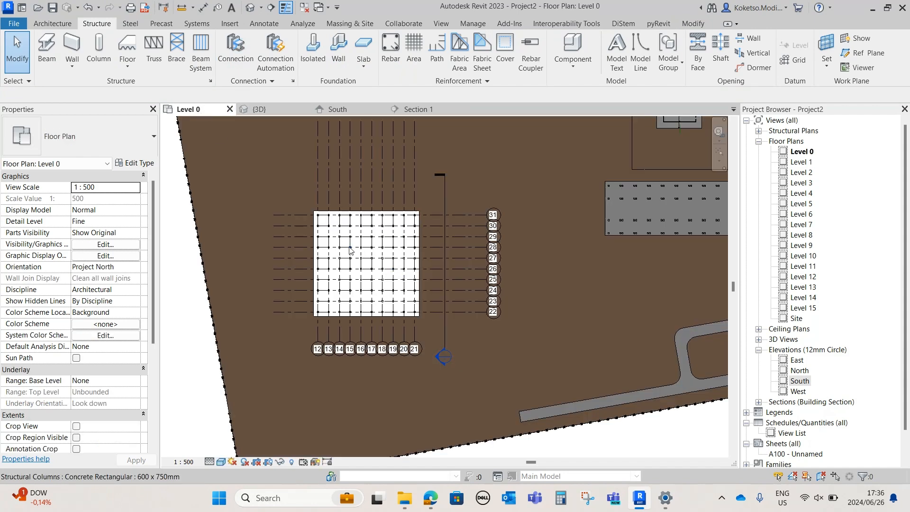
pyautogui.doubleClick(800, 162)
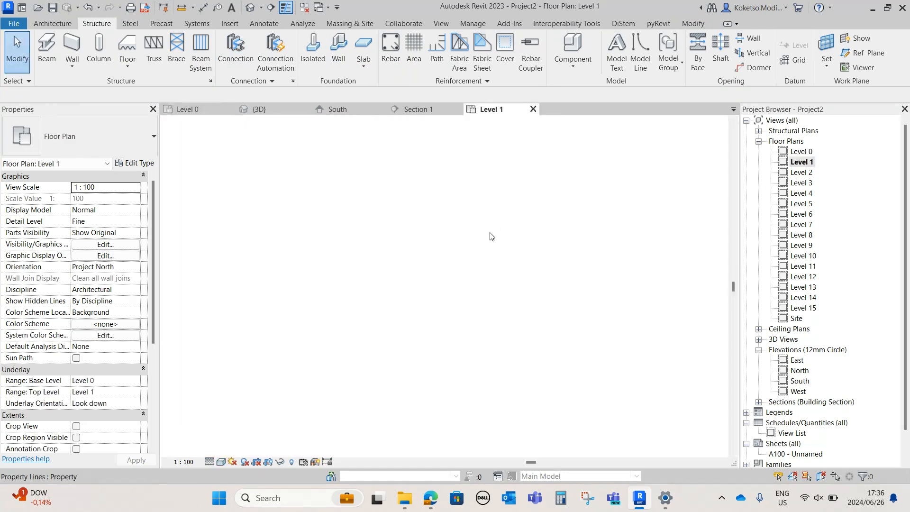
pyautogui.scroll(6, 343, 314)
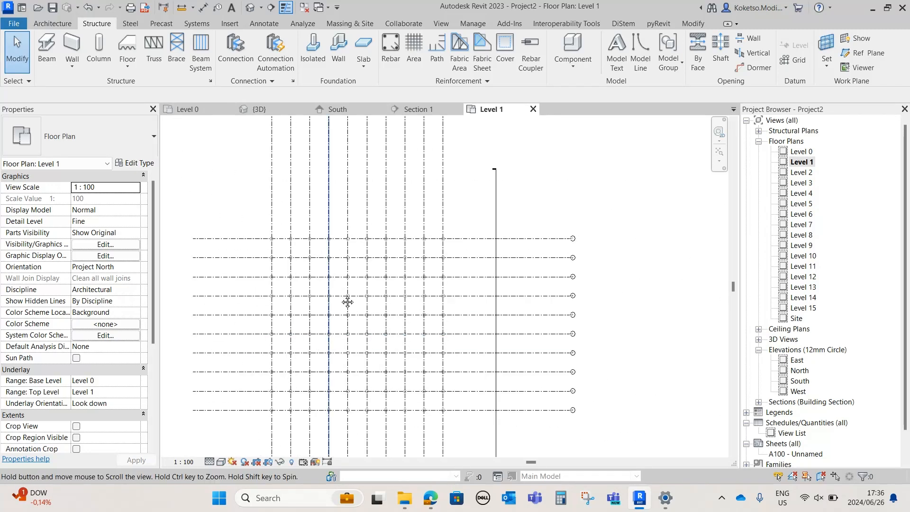
pyautogui.moveTo(343, 315); pyautogui.dragTo(359, 280, button='middle')
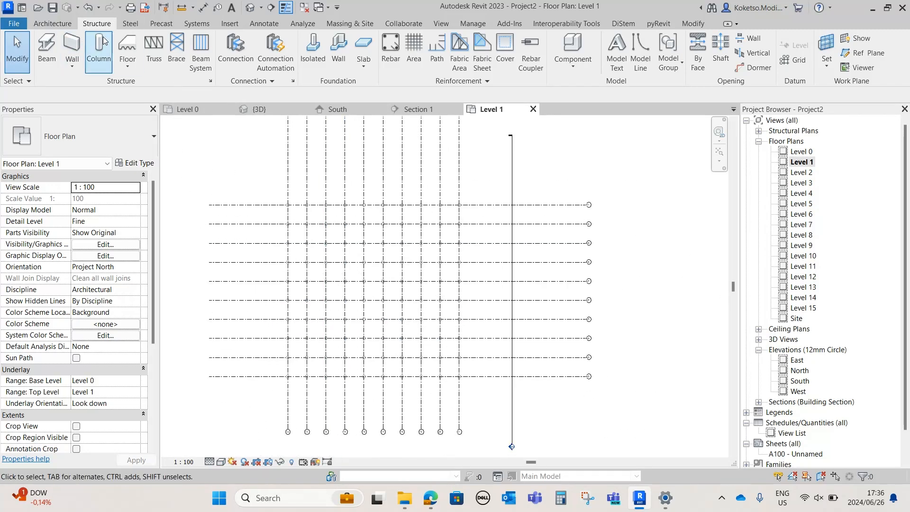
pyautogui.click(127, 47)
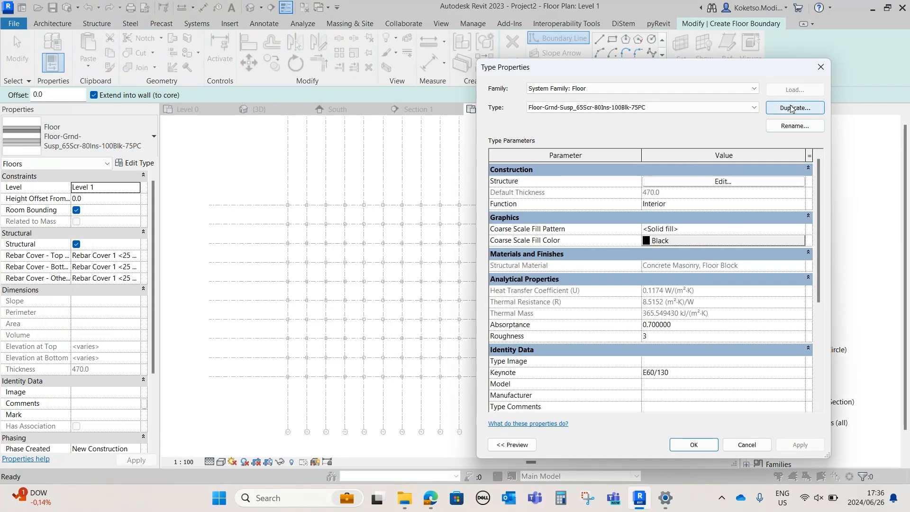
pyautogui.click(791, 108)
pyautogui.click(658, 287)
# Reduce the duplicated floor type's assembly to the single precast concrete structure layer and set its thickness to 200 mm
pyautogui.click(661, 182)
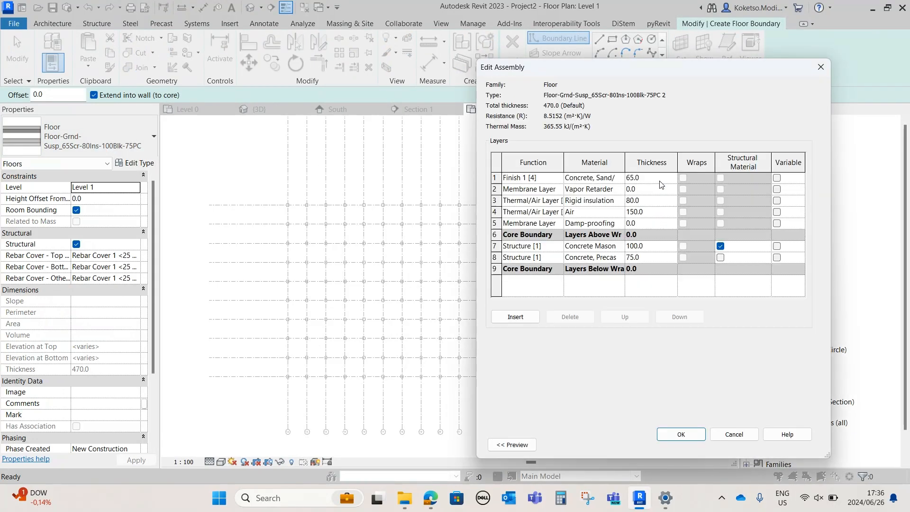
pyautogui.click(569, 316)
pyautogui.click(569, 317)
pyautogui.click(570, 317)
pyautogui.click(569, 317)
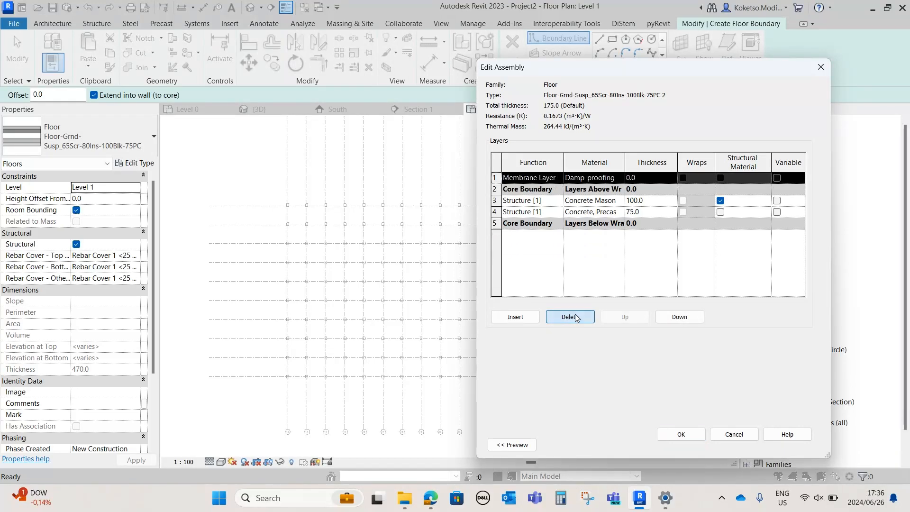
pyautogui.click(570, 317)
pyautogui.click(569, 315)
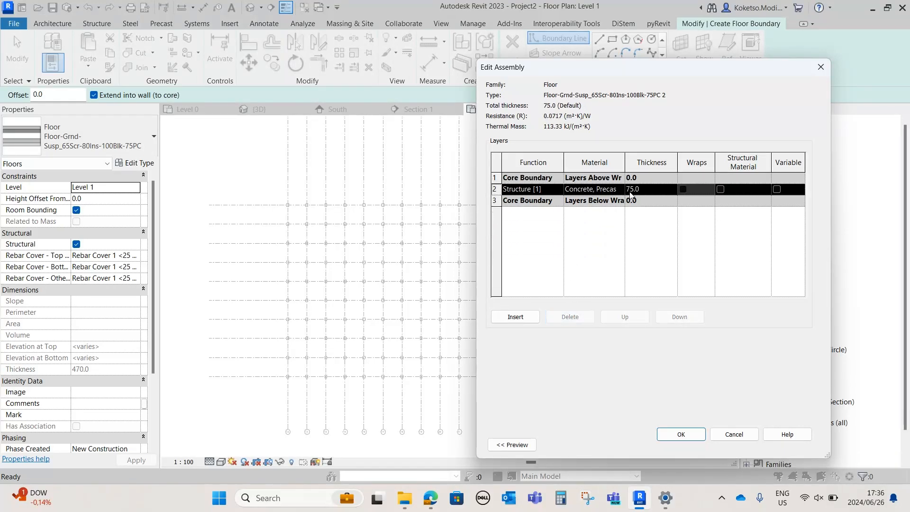
pyautogui.click(651, 189)
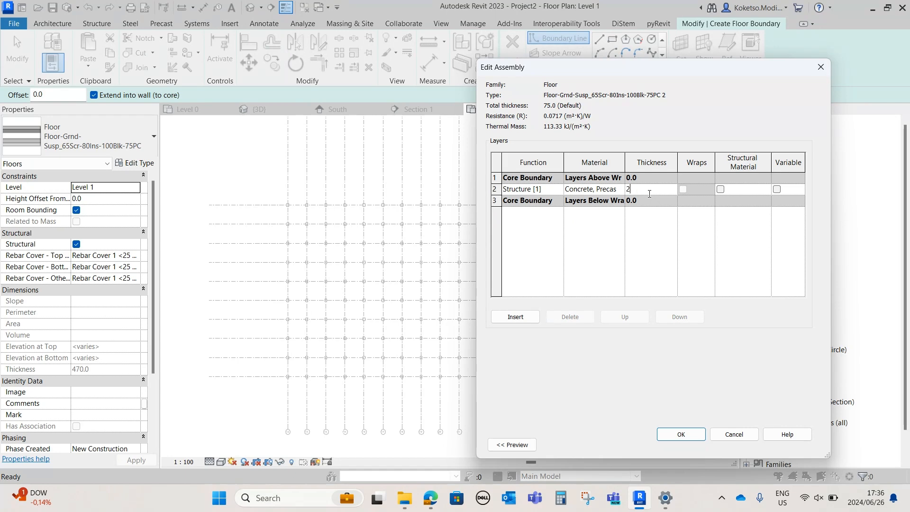
pyautogui.click(680, 434)
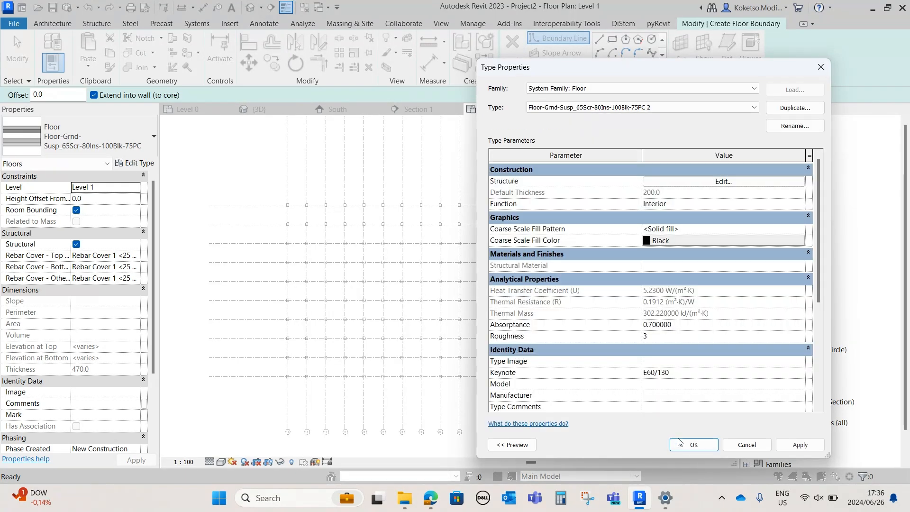
pyautogui.click(692, 498)
# Sketch a rectangular floor boundary enclosing all the columns on the grid
pyautogui.click(612, 39)
pyautogui.click(270, 190)
pyautogui.click(475, 395)
# Align the four floor boundary edges with the outer faces of the outermost columns
pyautogui.scroll(4, 467, 383)
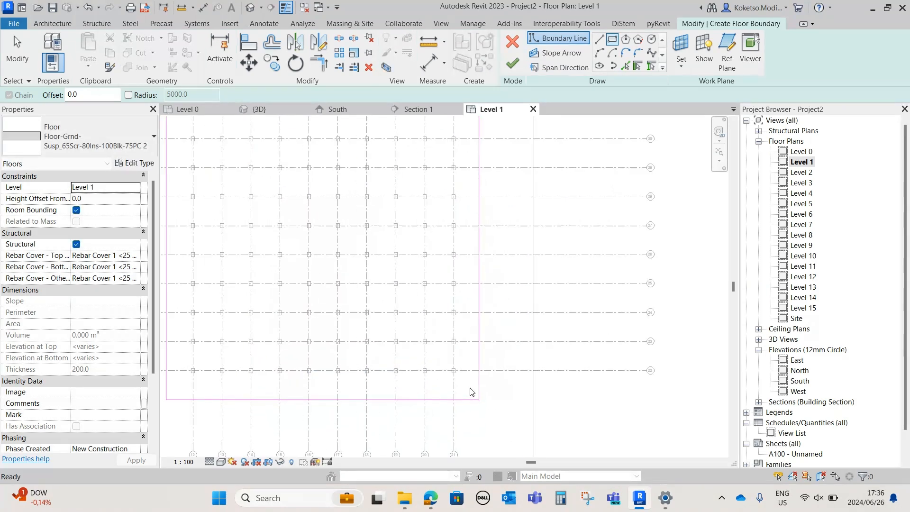
pyautogui.press('a')
pyautogui.press('l')
pyautogui.scroll(8, 456, 375)
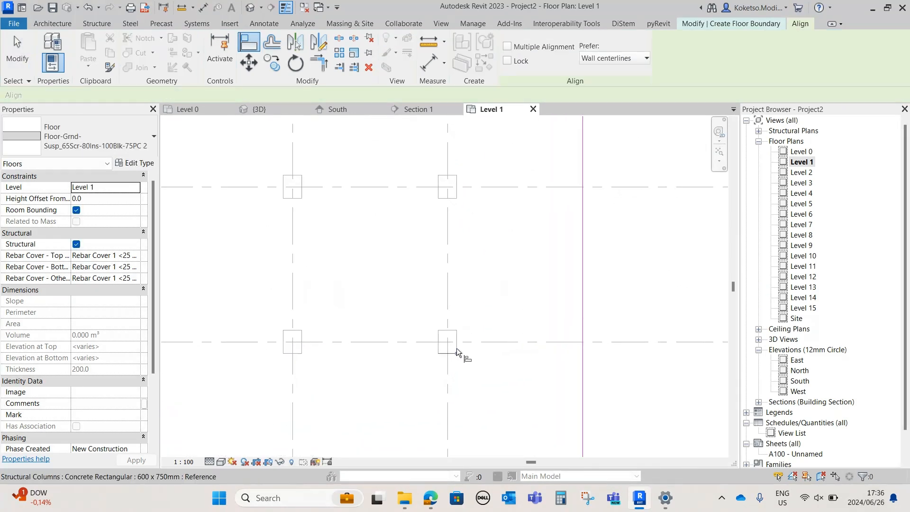
pyautogui.scroll(3, 459, 353)
pyautogui.click(457, 348)
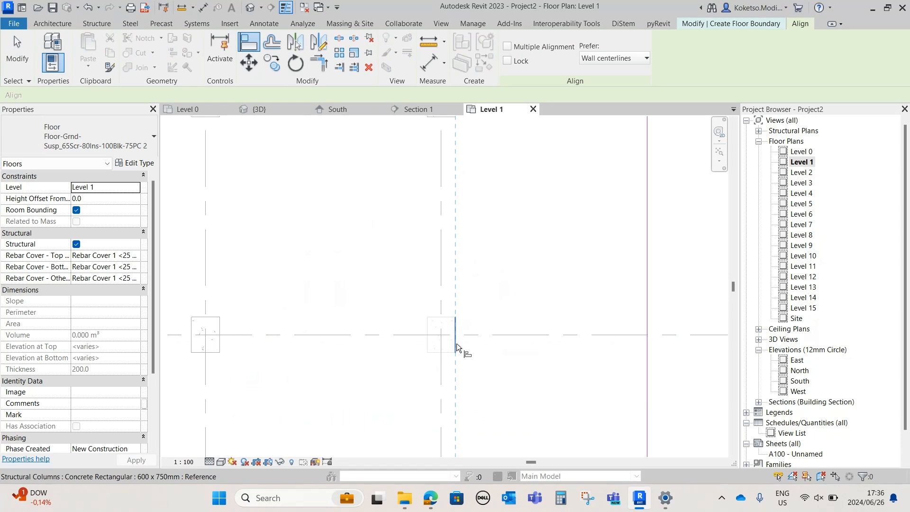
pyautogui.click(648, 368)
pyautogui.scroll(-8, 524, 294)
pyautogui.scroll(8, 345, 326)
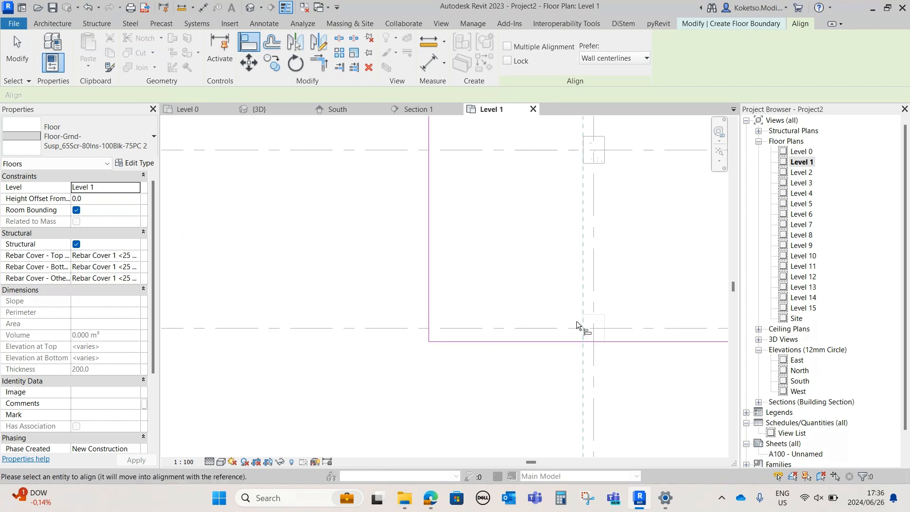
pyautogui.scroll(-6, 429, 359)
pyautogui.scroll(6, 378, 269)
pyautogui.click(341, 318)
pyautogui.scroll(-5, 339, 303)
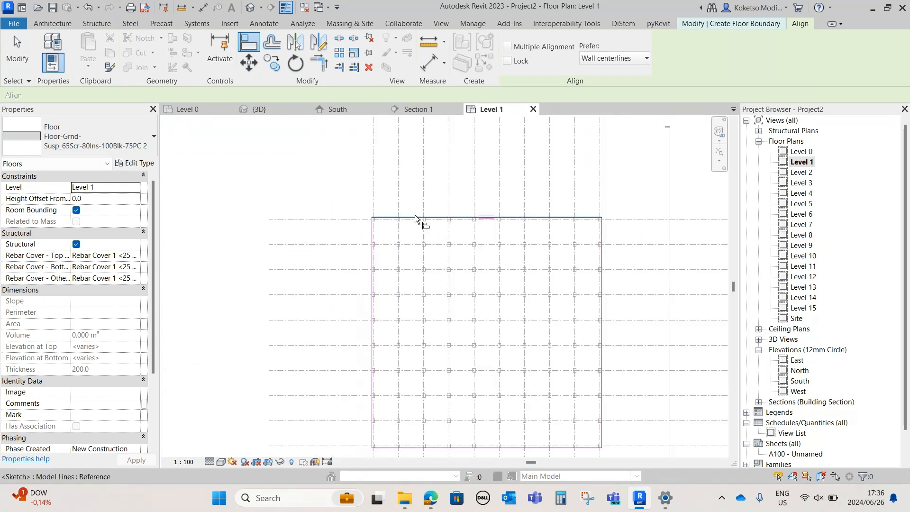
# End the alignment, finish the Level 1 floor sketch and deselect the floor
pyautogui.press('Escape')
pyautogui.press('Escape')
pyautogui.click(512, 63)
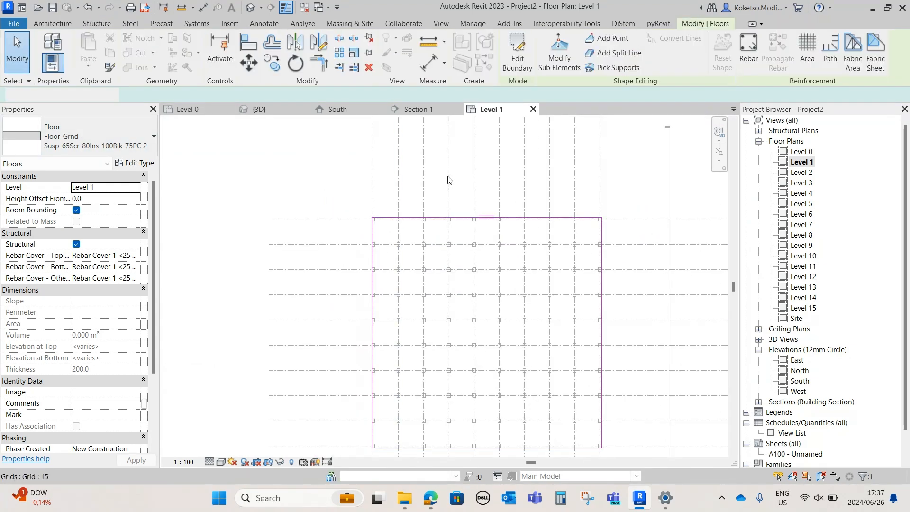
pyautogui.press('Escape')
# In the 3D view, select all instances of the 600 x 750mm concrete column and set their base offset to -500 mm
pyautogui.click(259, 109)
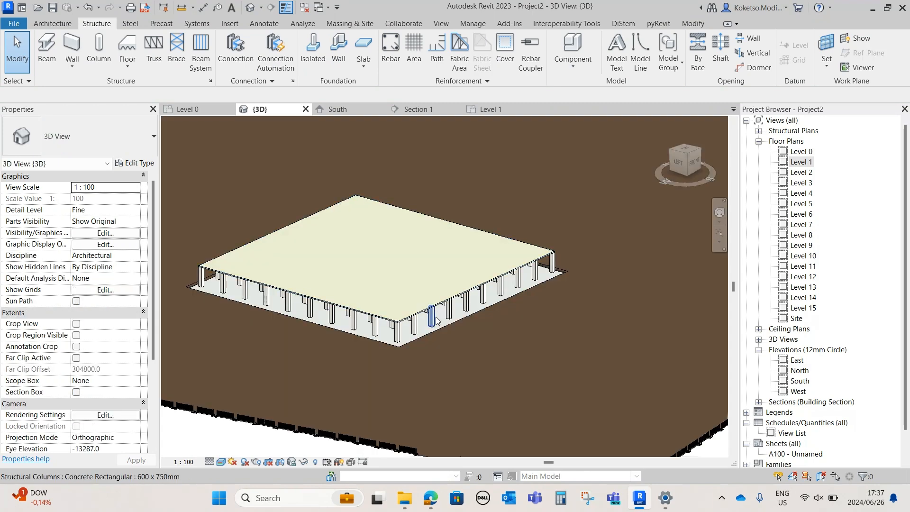
pyautogui.moveTo(486, 354); pyautogui.dragTo(545, 373, button='middle')
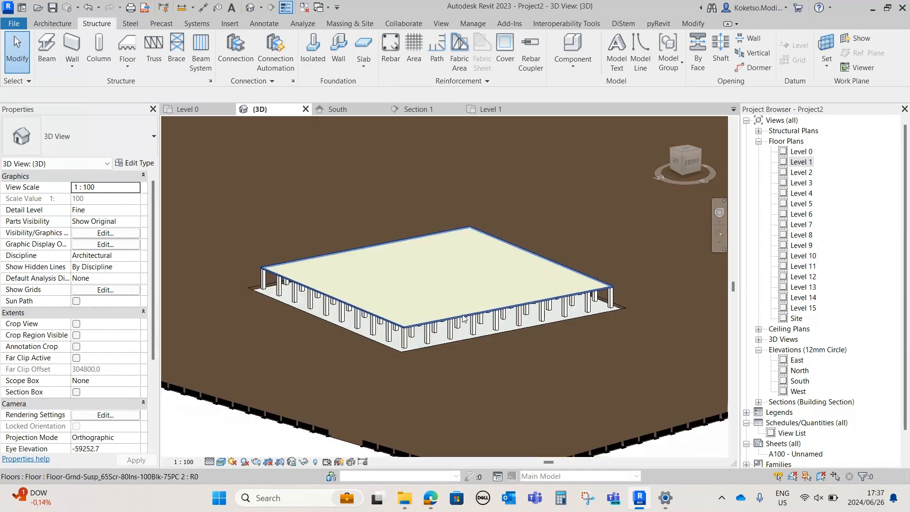
pyautogui.click(405, 340)
pyautogui.scroll(-3, 426, 327)
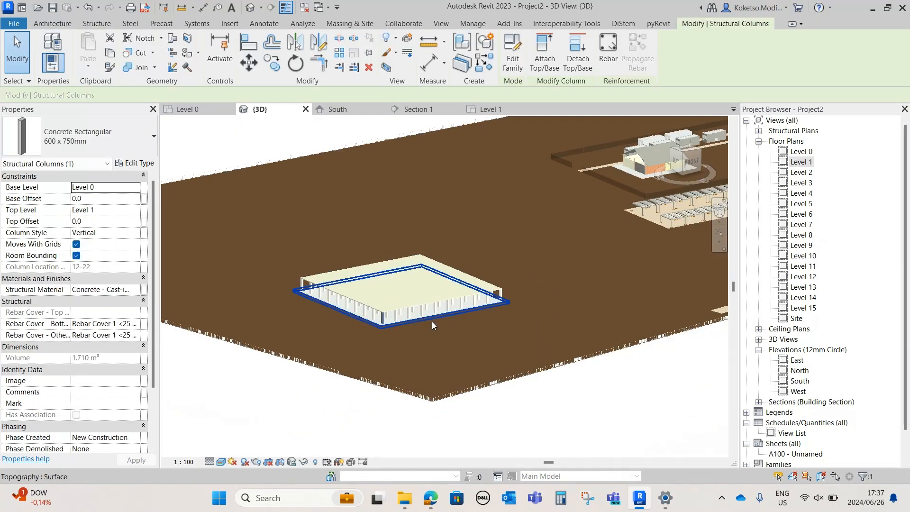
pyautogui.rightClick(274, 420)
pyautogui.moveTo(360, 237)
pyautogui.click(449, 240)
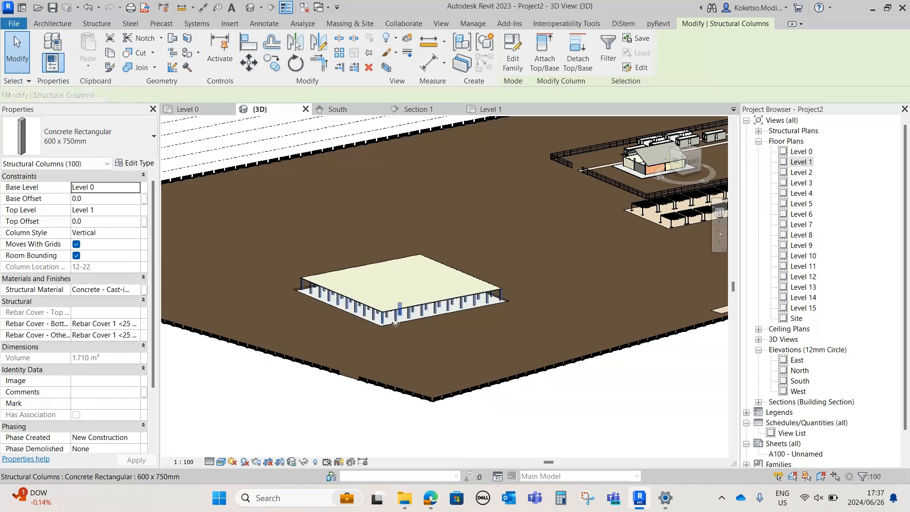
pyautogui.scroll(2, 393, 333)
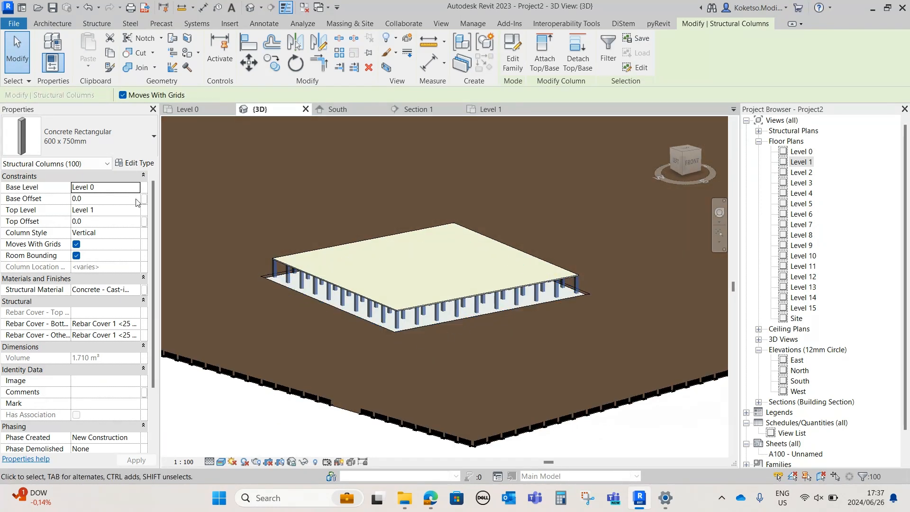
pyautogui.click(108, 201)
pyautogui.click(107, 198)
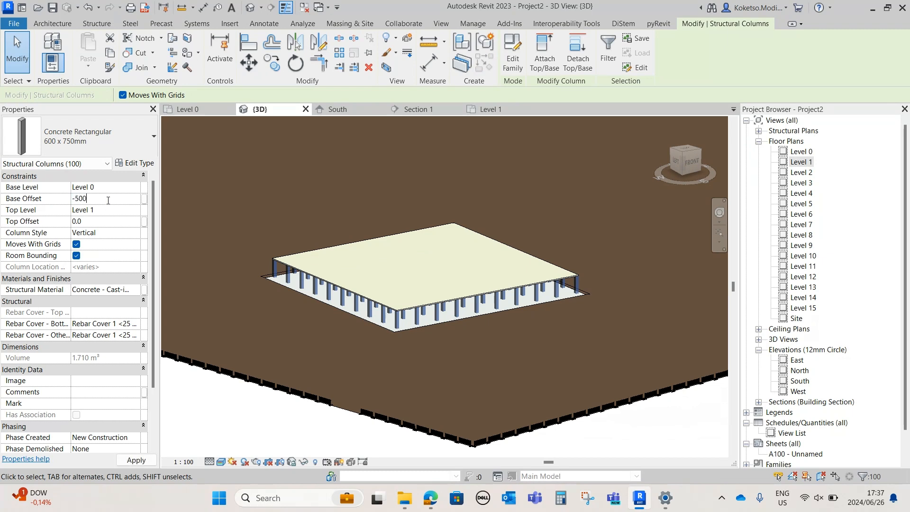
# Copy the selected columns to the clipboard and paste them aligned to Level 1
pyautogui.click(109, 55)
pyautogui.click(95, 70)
pyautogui.click(118, 109)
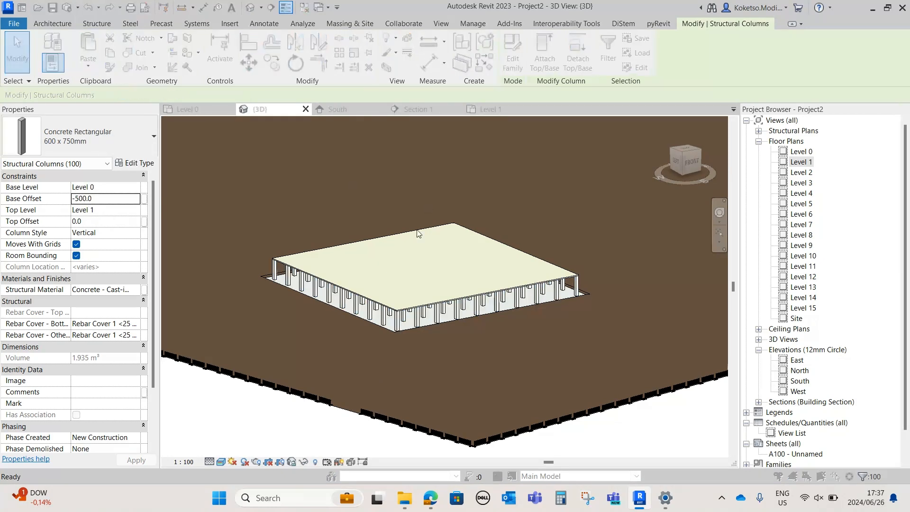
pyautogui.click(403, 177)
pyautogui.click(444, 326)
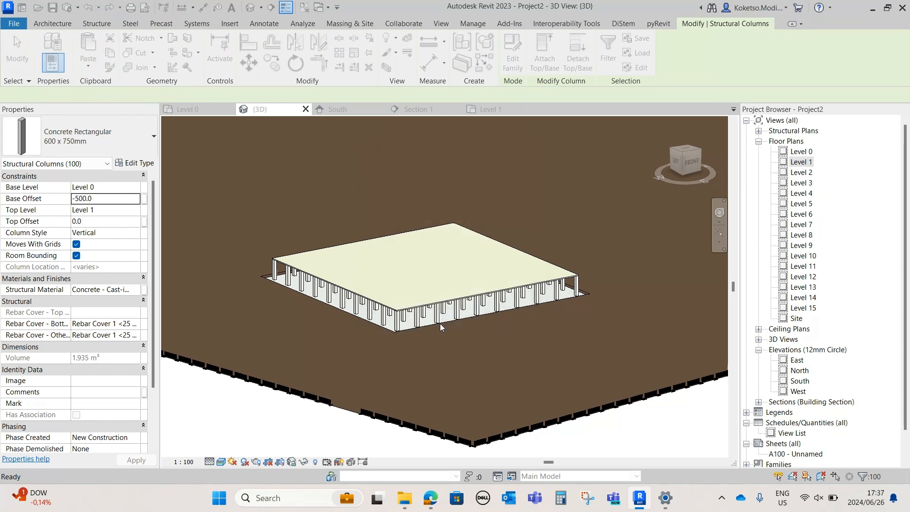
# Set the pasted columns' base level to Level 1, top level to Level 2 and base offset to 0
pyautogui.click(136, 192)
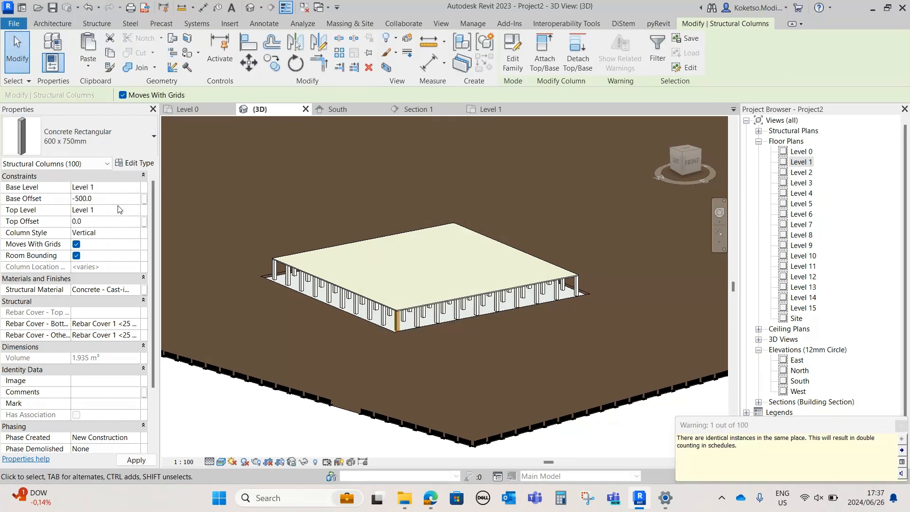
pyautogui.click(138, 211)
pyautogui.click(124, 236)
pyautogui.click(117, 198)
pyautogui.write('0')
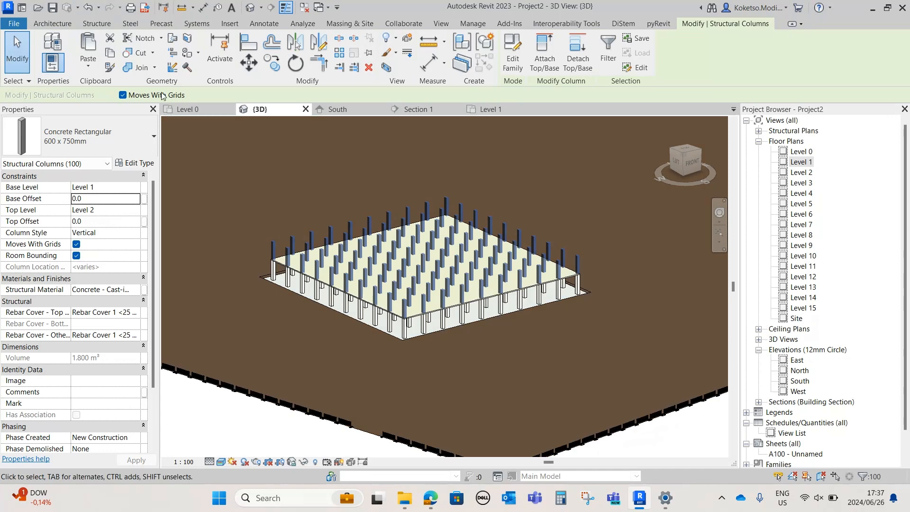
# Paste the copied columns aligned to Level 3 through Level 15 and clear the selection
pyautogui.click(92, 67)
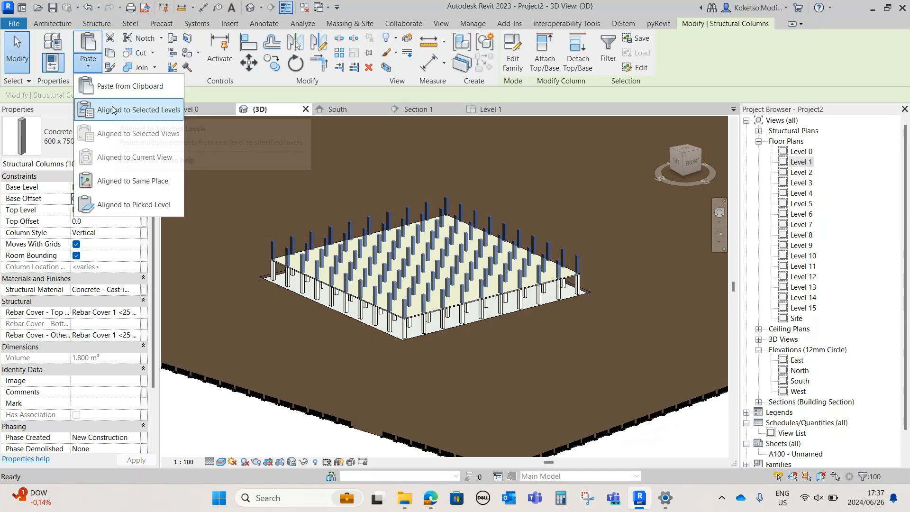
pyautogui.click(109, 108)
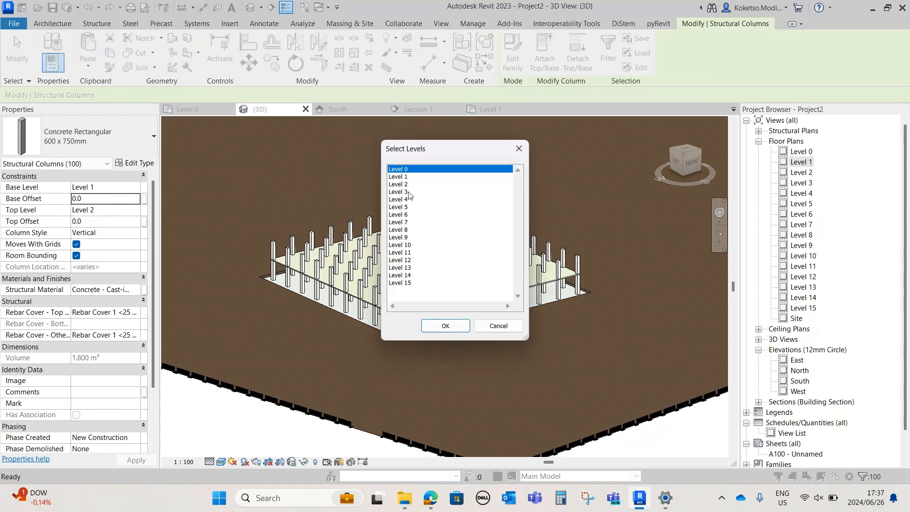
pyautogui.click(408, 191)
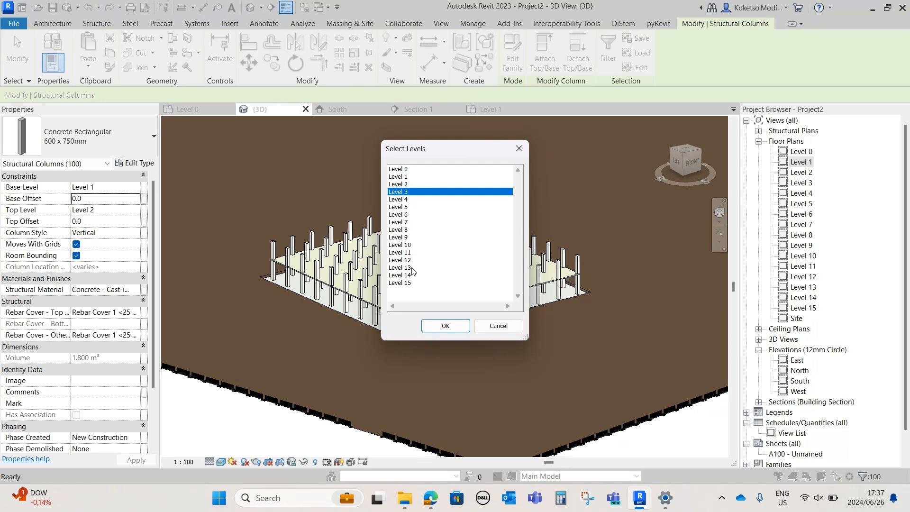
pyautogui.keyDown('shift'); pyautogui.click(411, 282); pyautogui.keyUp('shift')
pyautogui.click(445, 325)
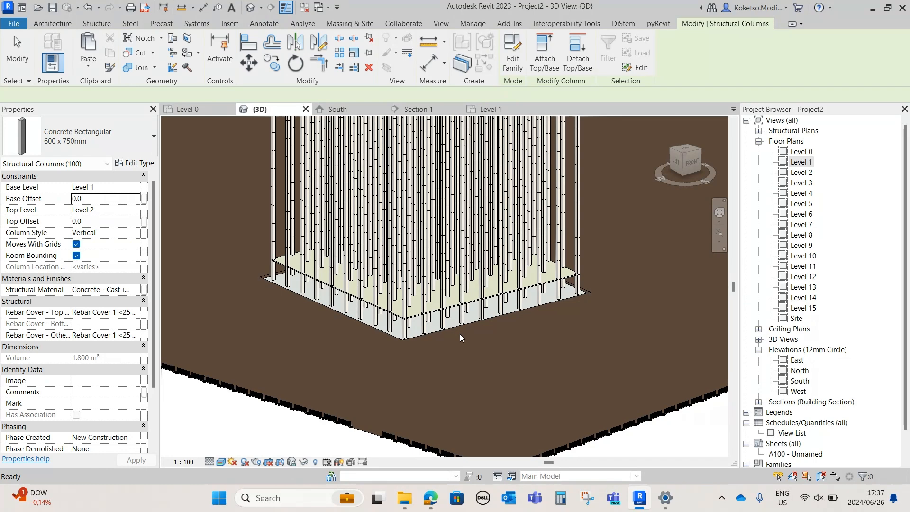
pyautogui.scroll(-2, 461, 328)
pyautogui.moveTo(462, 328); pyautogui.dragTo(478, 382, button='middle')
pyautogui.click(450, 422)
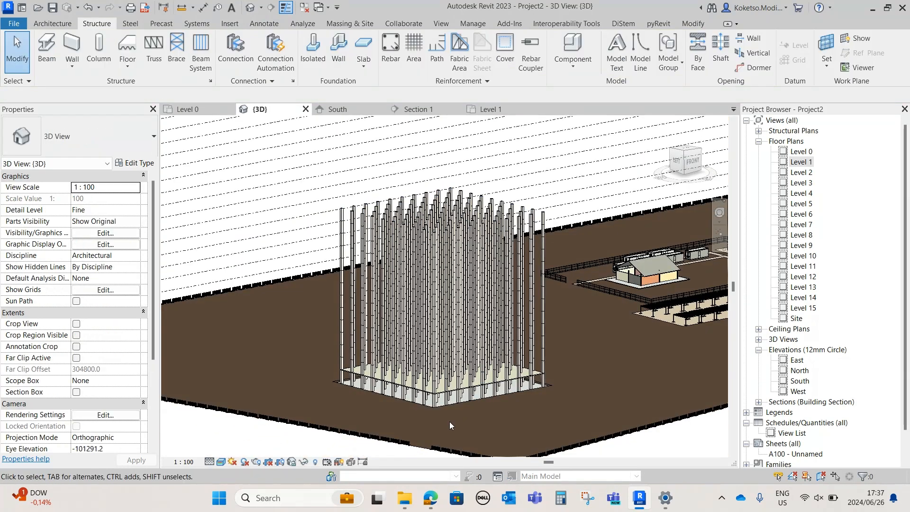
# Copy the Level 1 floor slab and paste it aligned to Level 2 through Level 13
pyautogui.scroll(1, 448, 421)
pyautogui.click(441, 383)
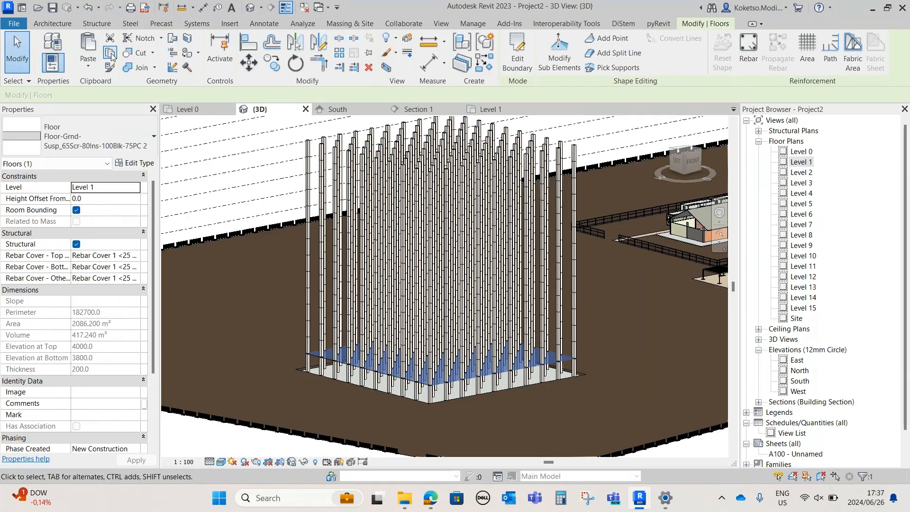
pyautogui.click(88, 66)
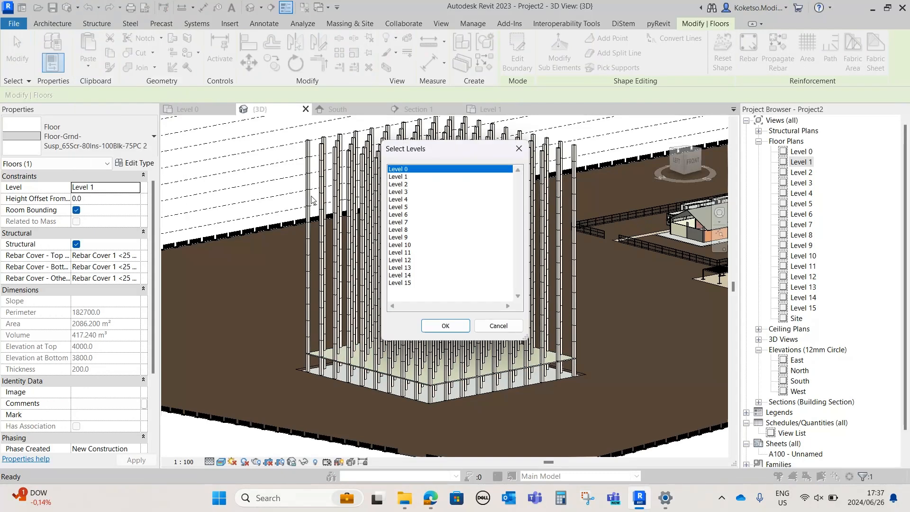
pyautogui.click(408, 185)
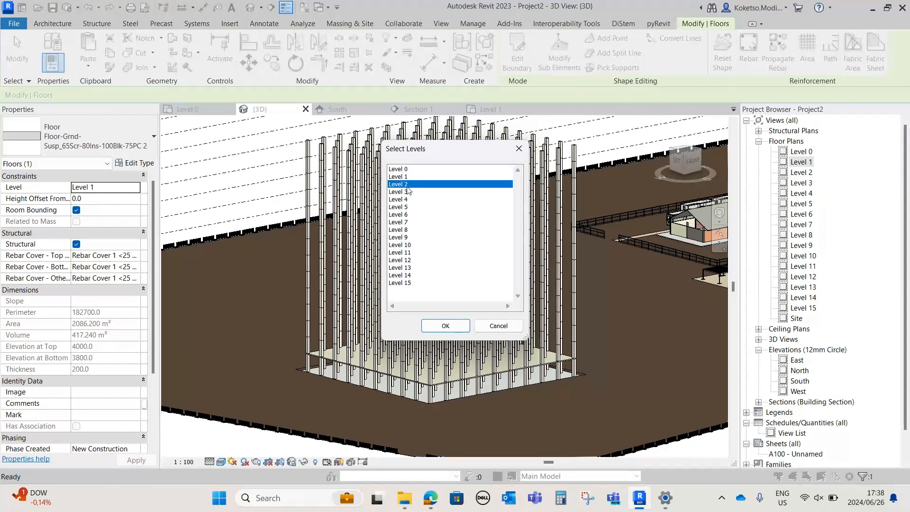
pyautogui.keyDown('shift'); pyautogui.click(412, 268); pyautogui.keyUp('shift')
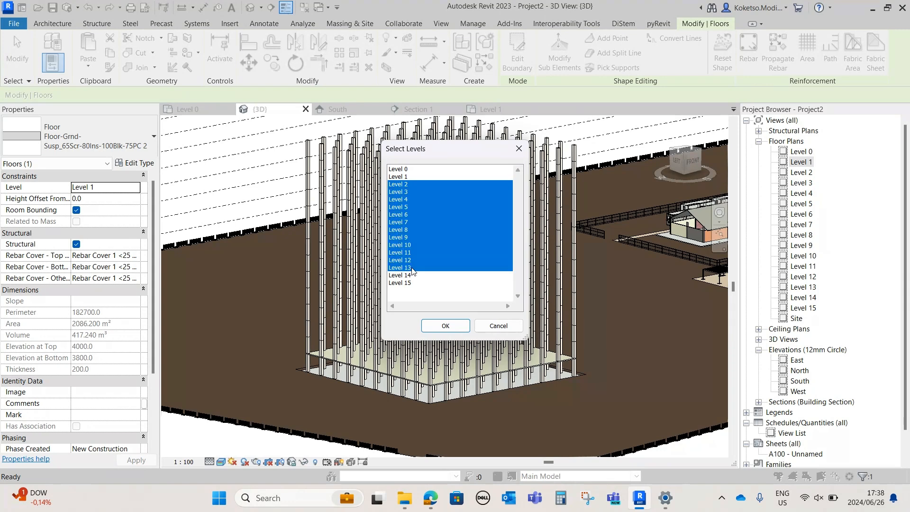
pyautogui.click(444, 326)
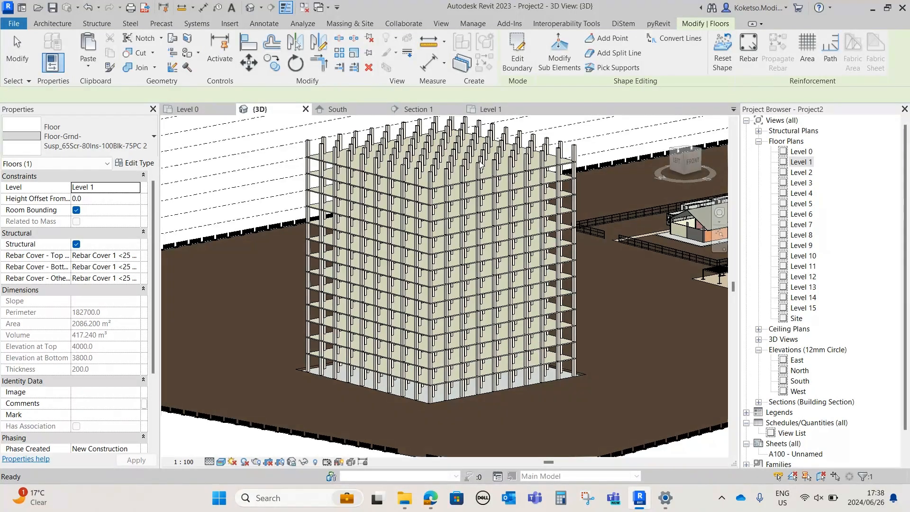
pyautogui.press('Escape')
pyautogui.keyDown('shift'); pyautogui.moveTo(508, 308); pyautogui.dragTo(455, 305, button='middle'); pyautogui.keyUp('shift')
pyautogui.scroll(-2, 417, 276)
pyautogui.keyDown('shift'); pyautogui.moveTo(417, 276); pyautogui.dragTo(533, 319, button='middle'); pyautogui.keyUp('shift')
pyautogui.scroll(-2, 510, 300)
pyautogui.scroll(2, 479, 324)
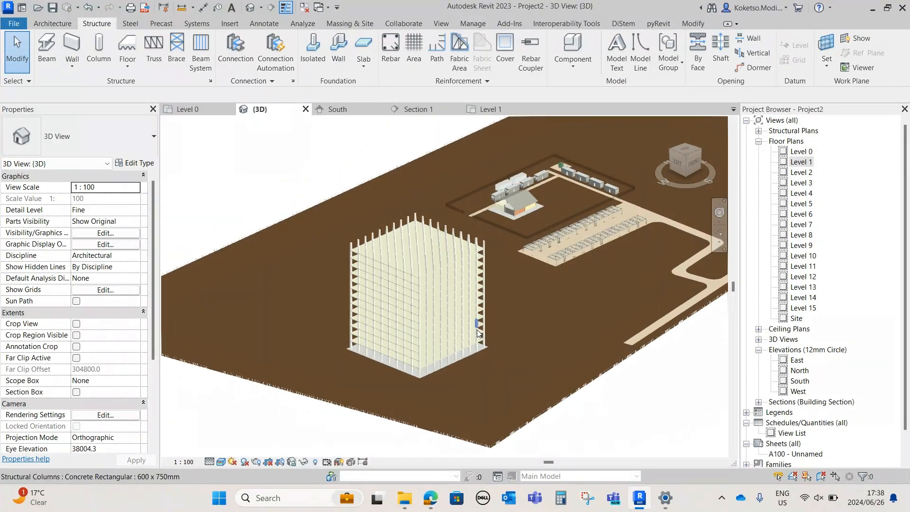
# On the Level 0 plan, draw crossing vertical and horizontal detail lines just outside the pad's north-east corner
pyautogui.click(188, 108)
pyautogui.scroll(5, 443, 186)
pyautogui.press('d')
pyautogui.press('l')
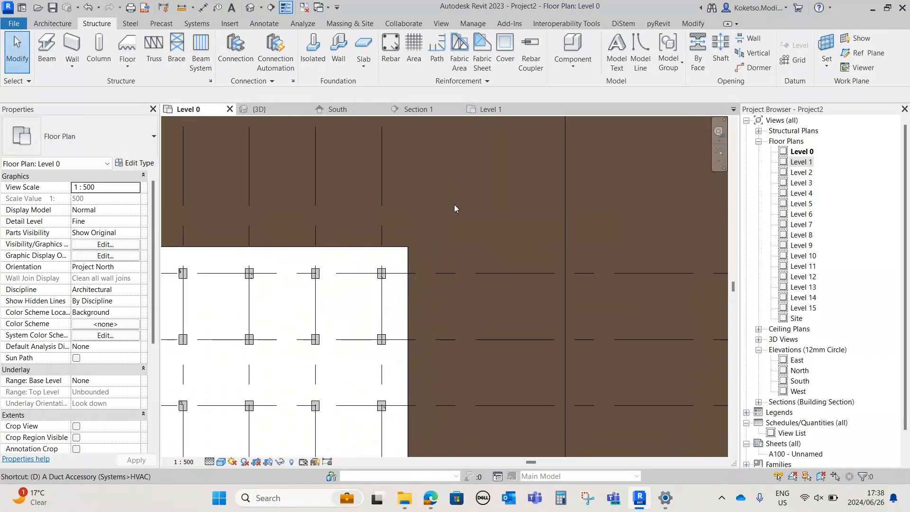
pyautogui.scroll(2, 431, 230)
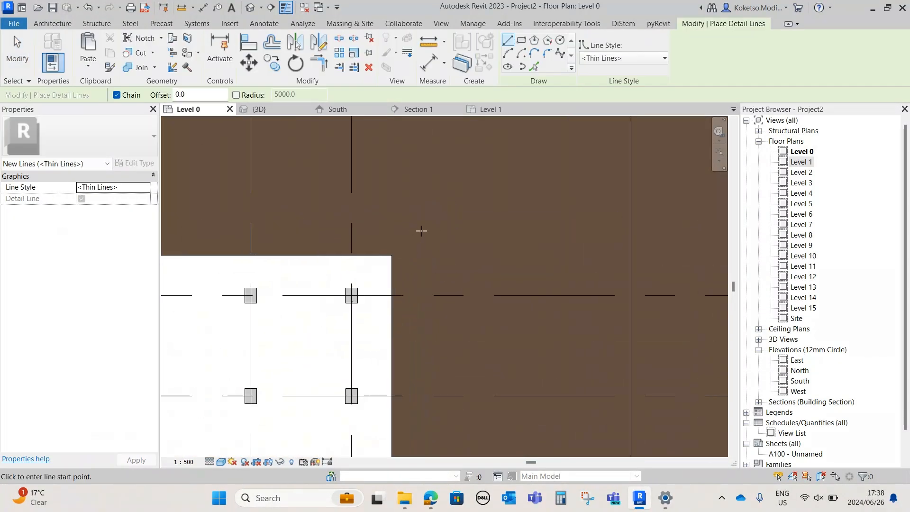
pyautogui.click(441, 183)
pyautogui.click(439, 312)
pyautogui.press('Escape')
pyautogui.click(388, 253)
pyautogui.click(516, 255)
pyautogui.press('Escape')
# Add a 45-degree diagonal detail line from the cross's intersection towards the pad
pyautogui.click(440, 253)
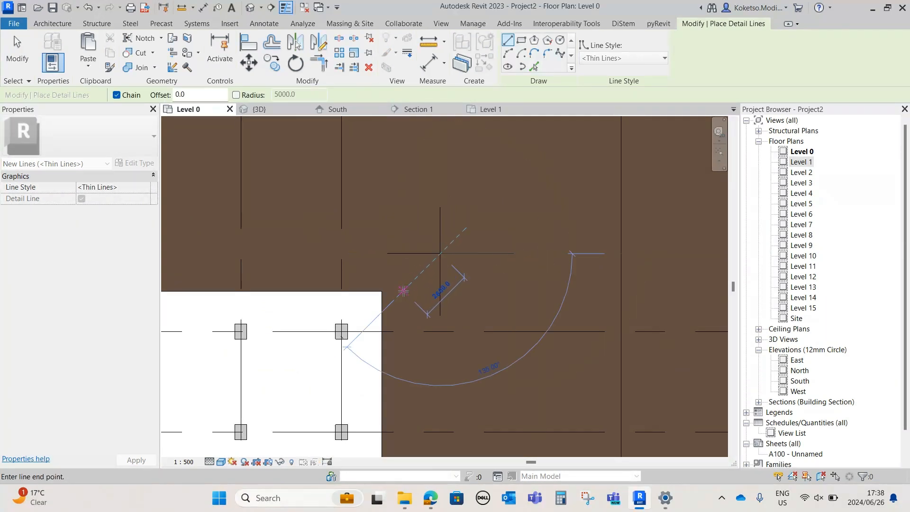
pyautogui.click(400, 293)
pyautogui.press('Escape')
pyautogui.press('Escape')
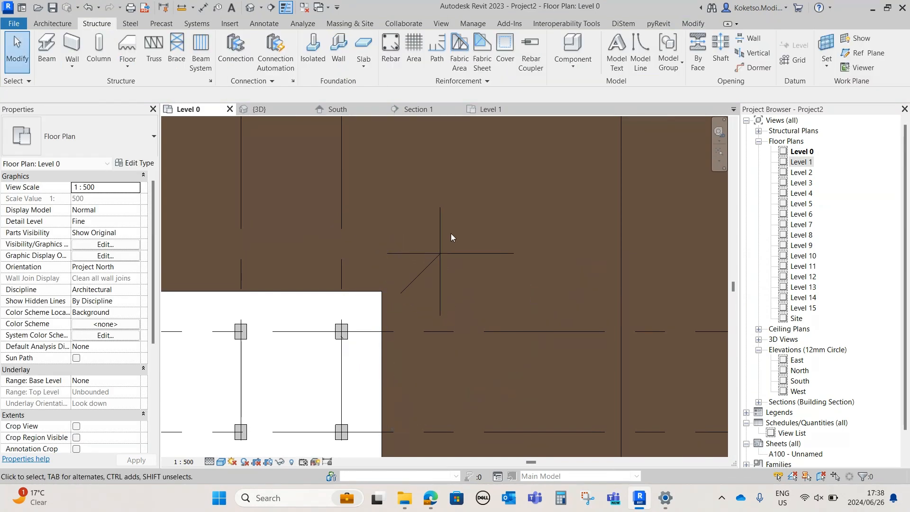
# Copy the three marker lines with Multiple enabled, placing the first copy outside the pad's south-west corner
pyautogui.scroll(-2, 491, 205)
pyautogui.click(428, 267)
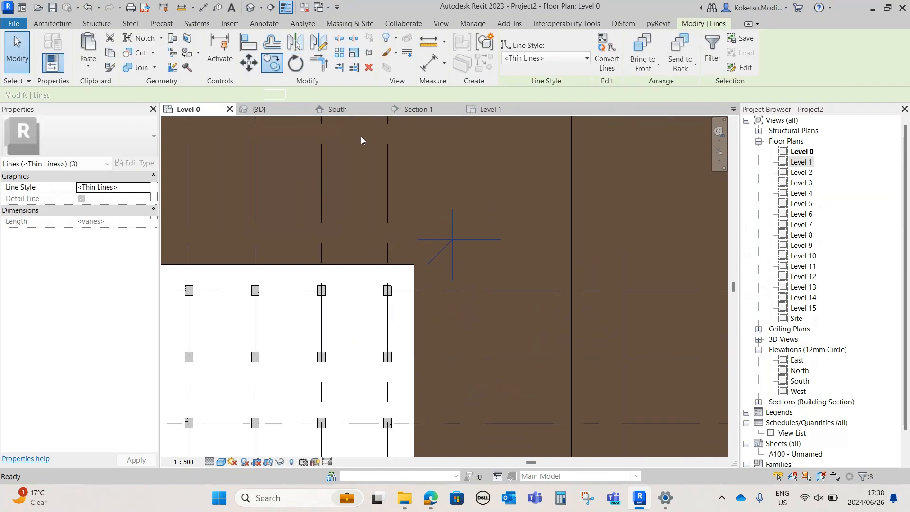
pyautogui.click(453, 241)
pyautogui.scroll(-5, 462, 214)
pyautogui.moveTo(319, 401); pyautogui.dragTo(365, 306, button='middle')
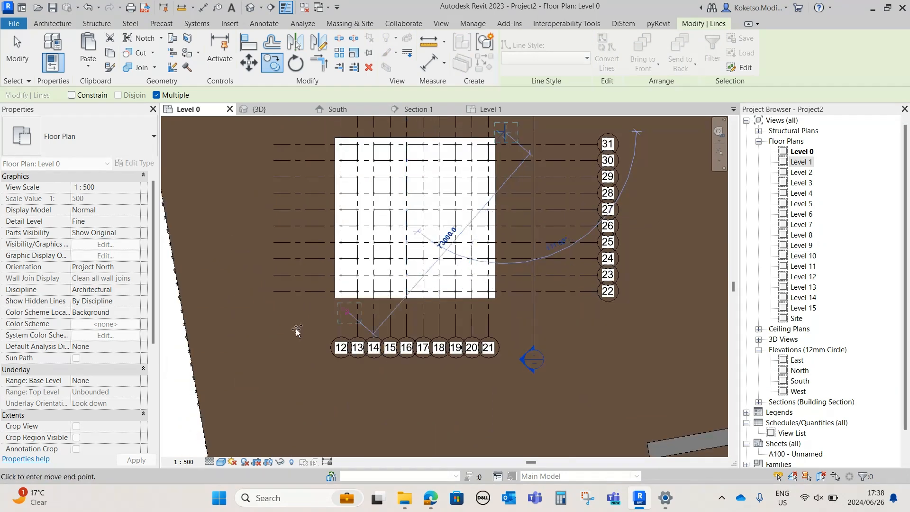
pyautogui.scroll(4, 365, 308)
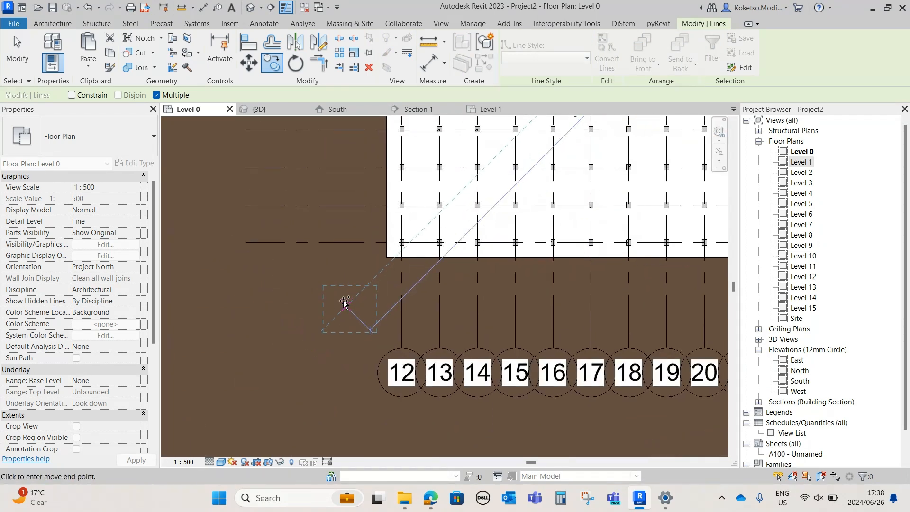
pyautogui.click(345, 302)
# Place another copy of the marker lines beside the pad's east edge near grid 26 and finish copying
pyautogui.scroll(-4, 345, 301)
pyautogui.moveTo(526, 288); pyautogui.dragTo(383, 362, button='middle')
pyautogui.scroll(-1, 382, 362)
pyautogui.scroll(4, 465, 269)
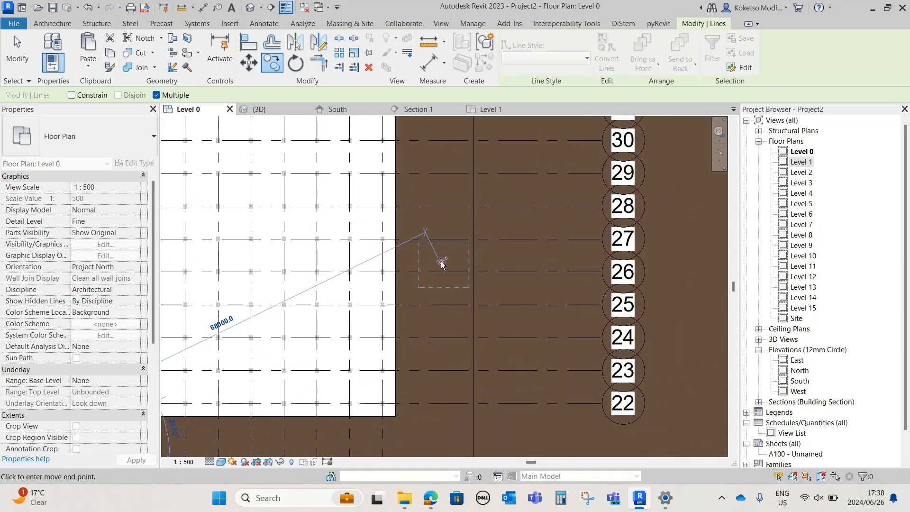
pyautogui.click(437, 252)
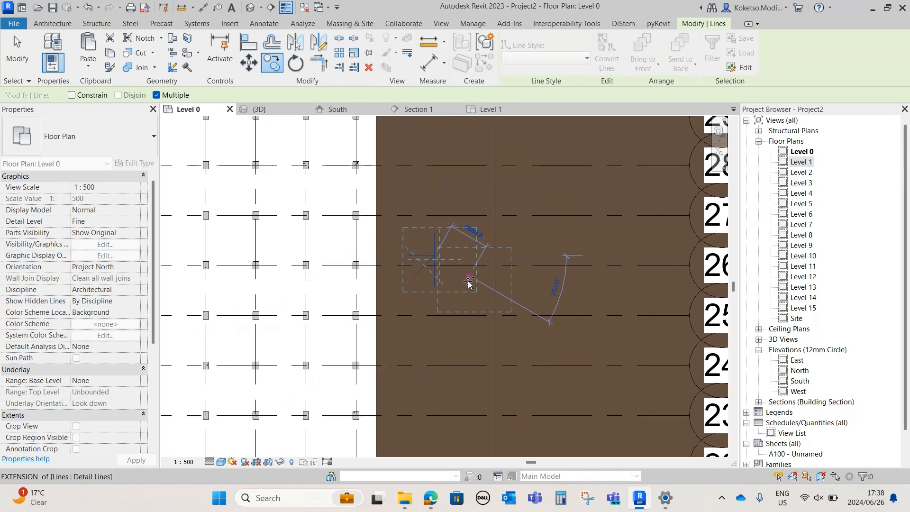
pyautogui.scroll(-5, 485, 278)
pyautogui.press('Escape')
pyautogui.press('Escape')
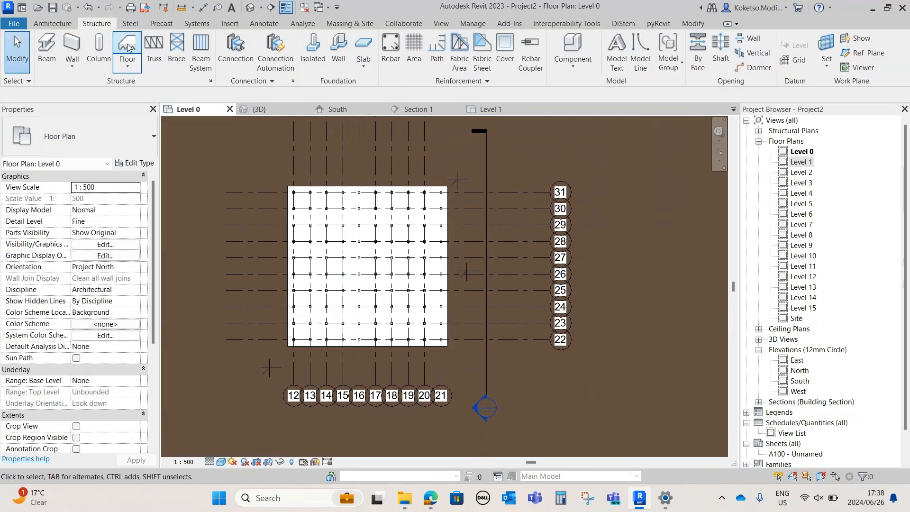
# Load the BIMINONE_TowerCraneLuffingSmall family from the Downloads folder
pyautogui.click(232, 25)
pyautogui.click(462, 69)
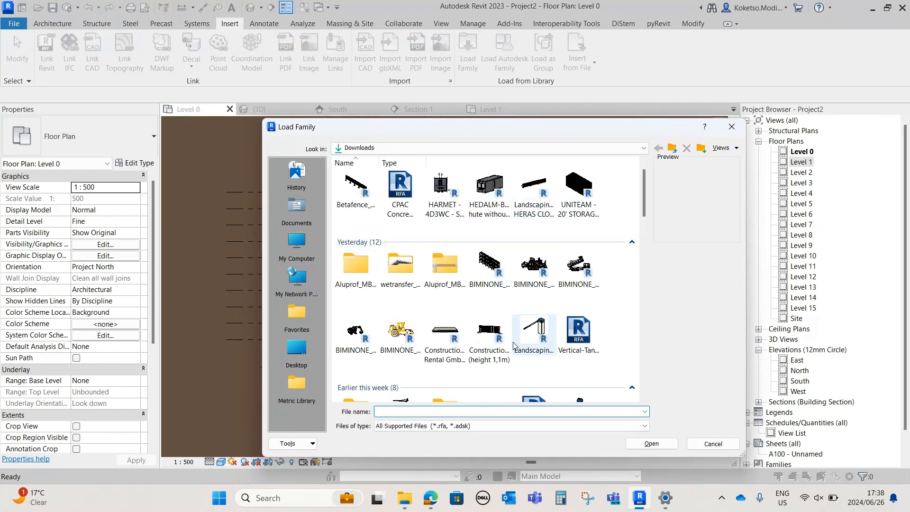
pyautogui.moveTo(643, 195); pyautogui.dragTo(644, 214)
pyautogui.click(400, 318)
pyautogui.doubleClick(401, 334)
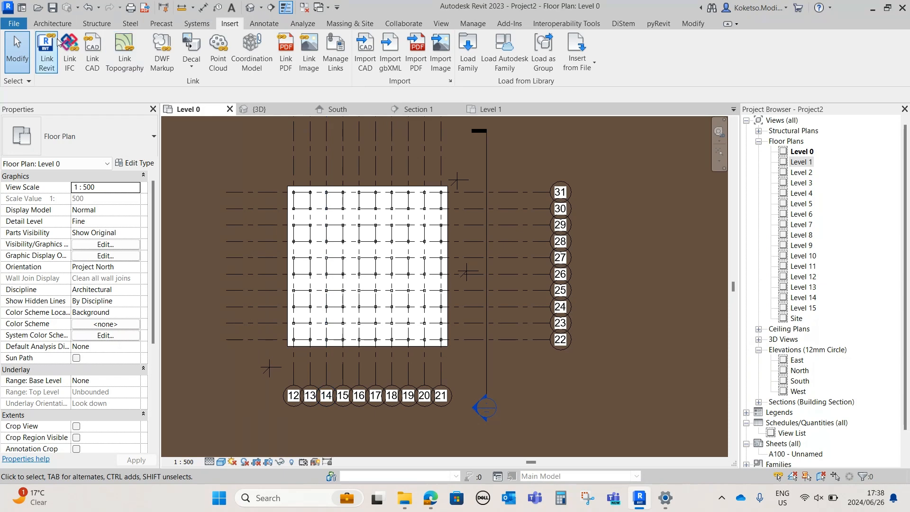
# Place a TowerCraneLuffingSmall on the north-east marker, rotated so its jib runs diagonally across the building
pyautogui.click(52, 23)
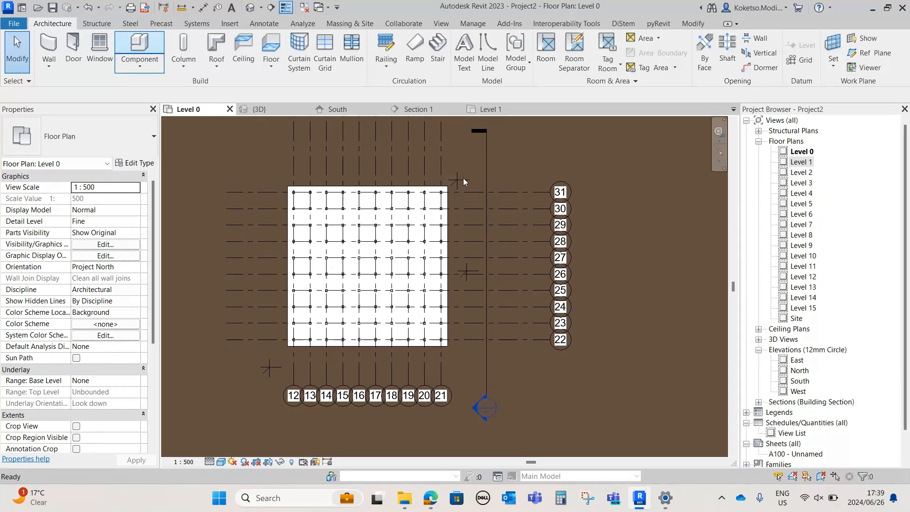
pyautogui.scroll(3, 462, 177)
pyautogui.press('c')
pyautogui.press('m')
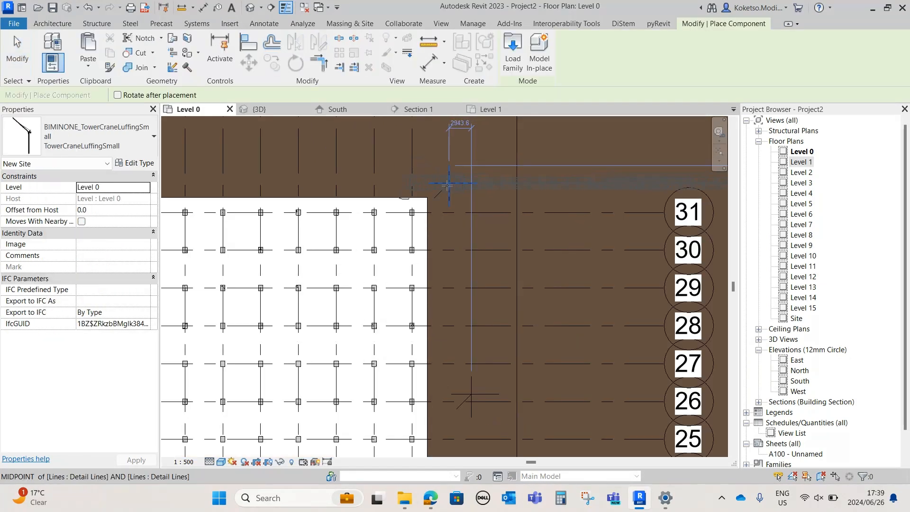
pyautogui.scroll(2, 459, 184)
pyautogui.press('space')
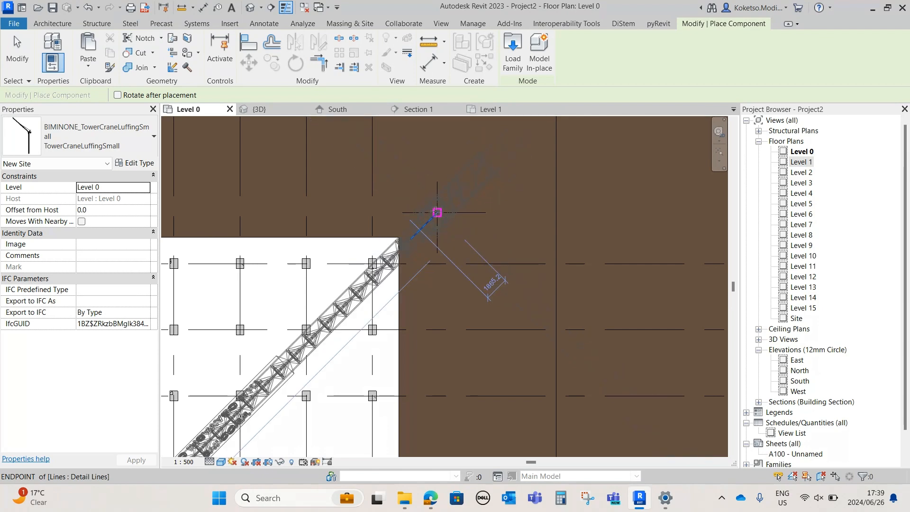
# Place a second tower crane at the marker near grid 26, with its jib rotated diagonally away from the building
pyautogui.scroll(-5, 437, 213)
pyautogui.scroll(3, 478, 360)
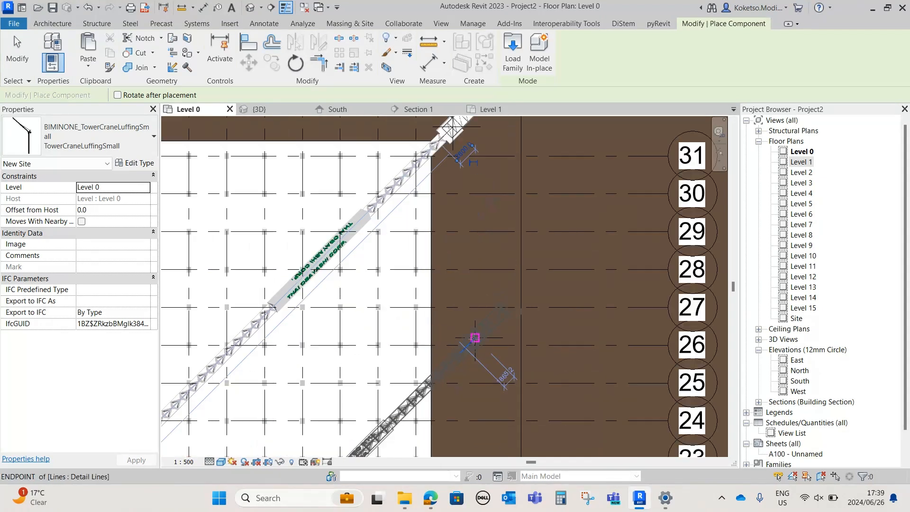
pyautogui.press('space')
pyautogui.press('space')
pyautogui.press('space')
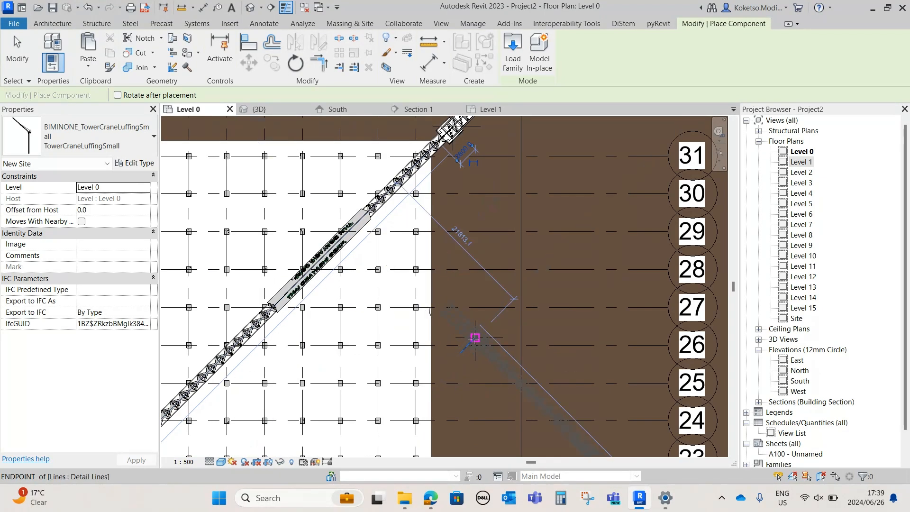
pyautogui.click(490, 323)
# Place a third tower crane at the south-west marker, its jib pointing north-west, and end component placement
pyautogui.scroll(-4, 490, 323)
pyautogui.scroll(2, 322, 351)
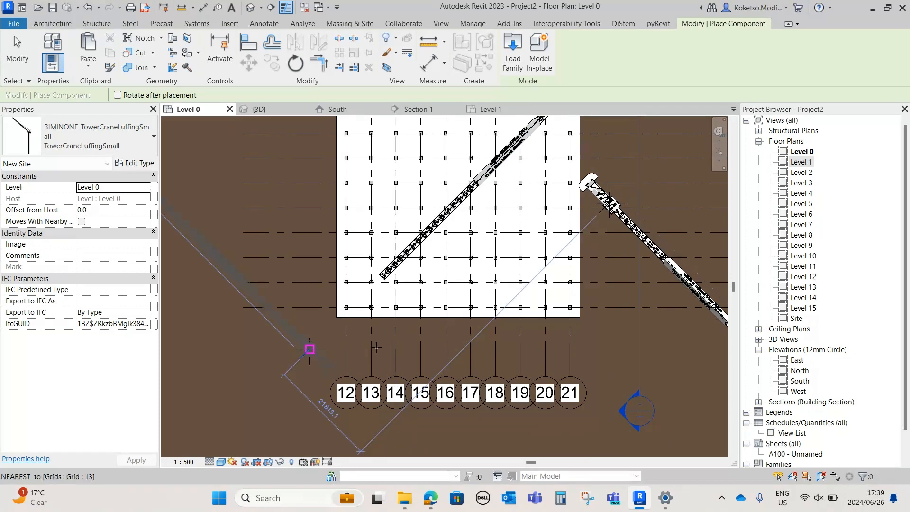
pyautogui.click(376, 348)
pyautogui.scroll(-2, 376, 348)
pyautogui.press('Escape')
pyautogui.press('Escape')
# Examine the three tower cranes around the building and the overall site in the 3D view
pyautogui.click(284, 110)
pyautogui.keyDown('shift'); pyautogui.moveTo(443, 325); pyautogui.dragTo(425, 435, button='middle'); pyautogui.keyUp('shift')
pyautogui.scroll(4, 585, 325)
pyautogui.moveTo(410, 152); pyautogui.dragTo(404, 345, button='middle')
pyautogui.scroll(1, 404, 347)
pyautogui.scroll(1, 404, 348)
pyautogui.moveTo(489, 335); pyautogui.dragTo(448, 237, button='middle')
pyautogui.scroll(-4, 448, 220)
pyautogui.scroll(2, 542, 340)
pyautogui.scroll(-4, 556, 306)
pyautogui.moveTo(330, 413); pyautogui.dragTo(448, 364, button='middle')
pyautogui.scroll(2, 385, 322)
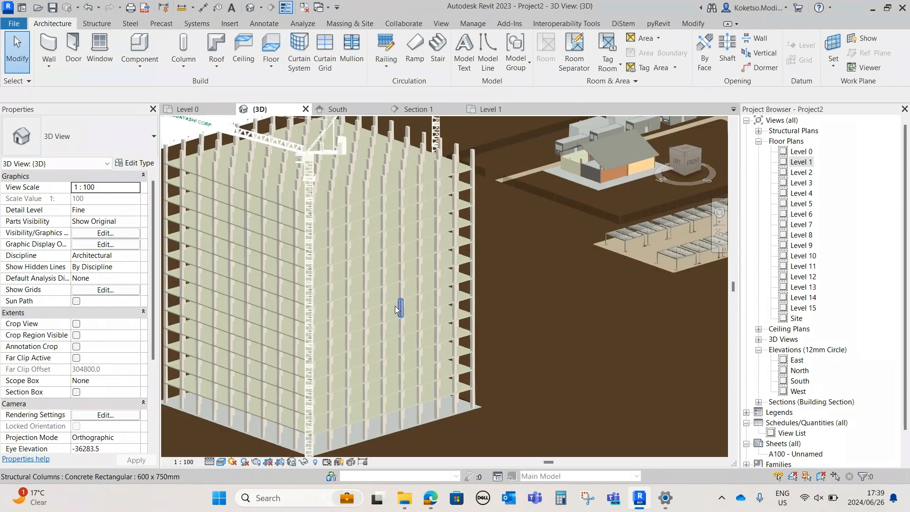
pyautogui.scroll(-3, 397, 311)
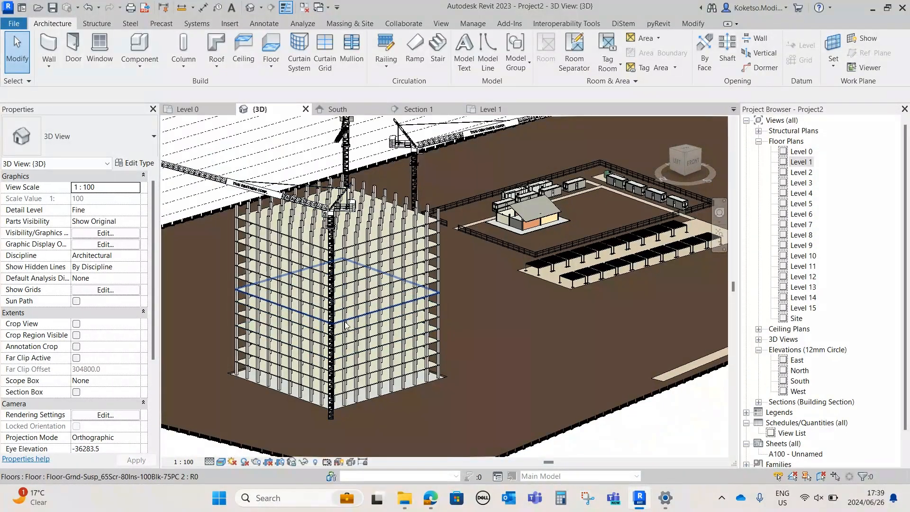
pyautogui.scroll(-3, 469, 393)
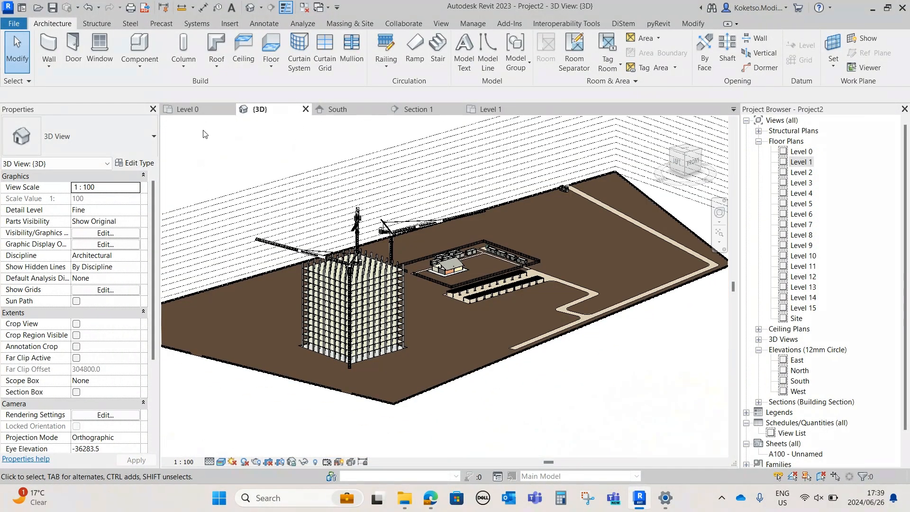
# On Level 0, start a topography subregion and sketch a line inward from the west fence gap, perpendicular to the boundary
pyautogui.click(198, 114)
pyautogui.scroll(-4, 289, 244)
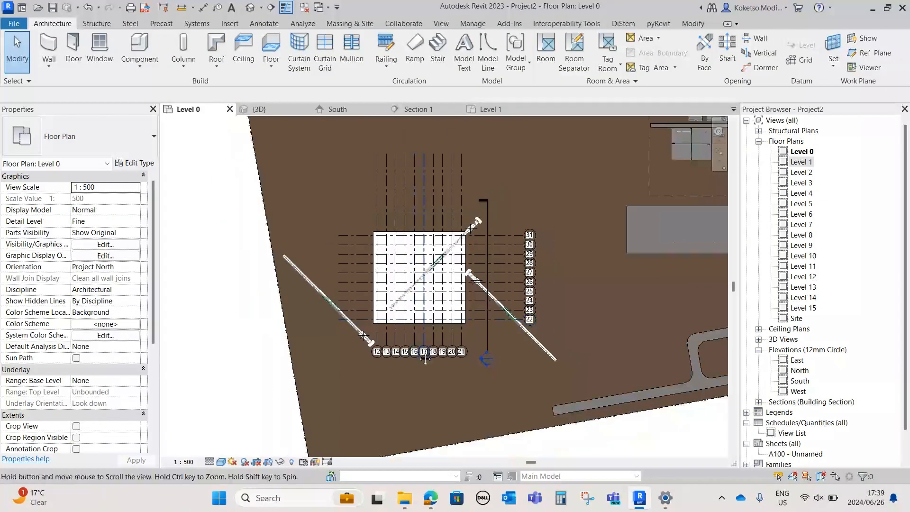
pyautogui.scroll(6, 289, 242)
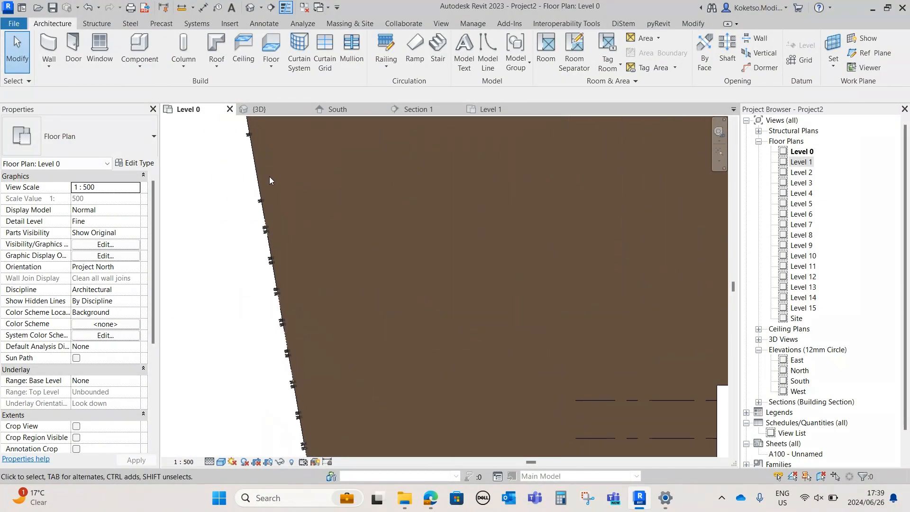
pyautogui.scroll(-2, 234, 249)
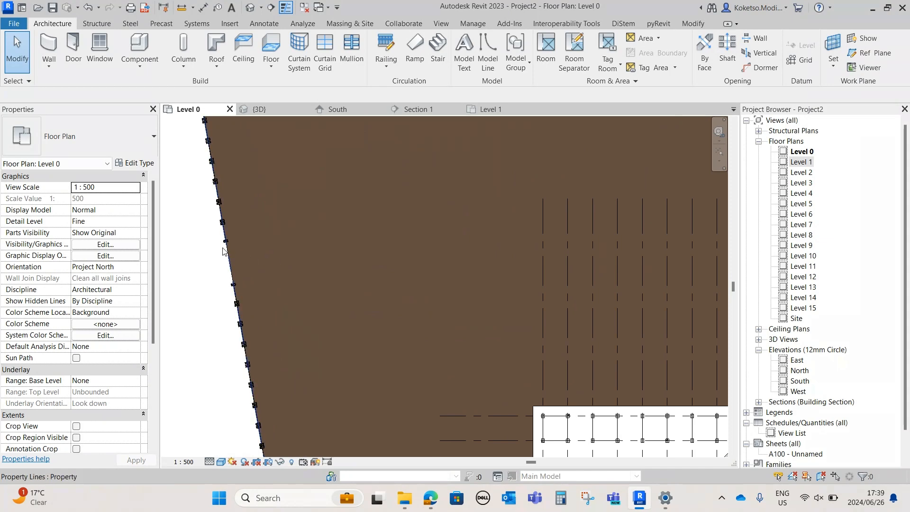
pyautogui.scroll(1, 227, 142)
pyautogui.click(332, 23)
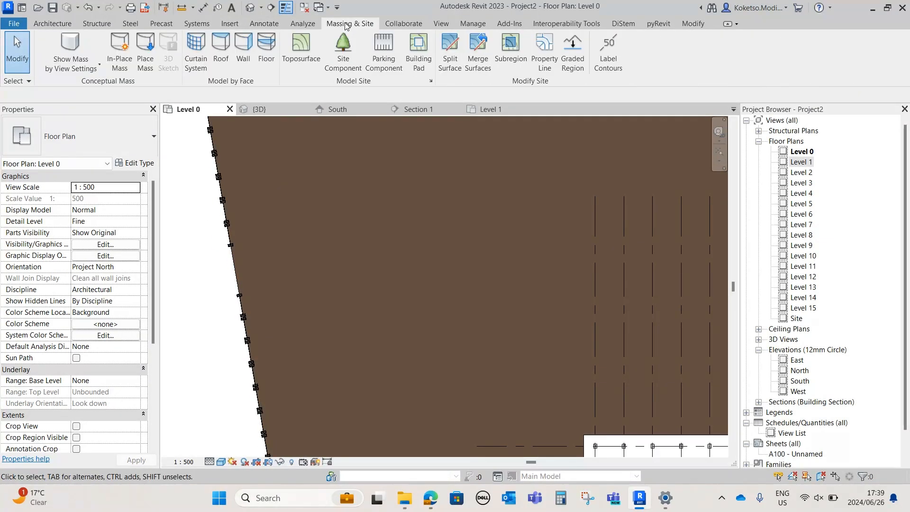
pyautogui.click(498, 56)
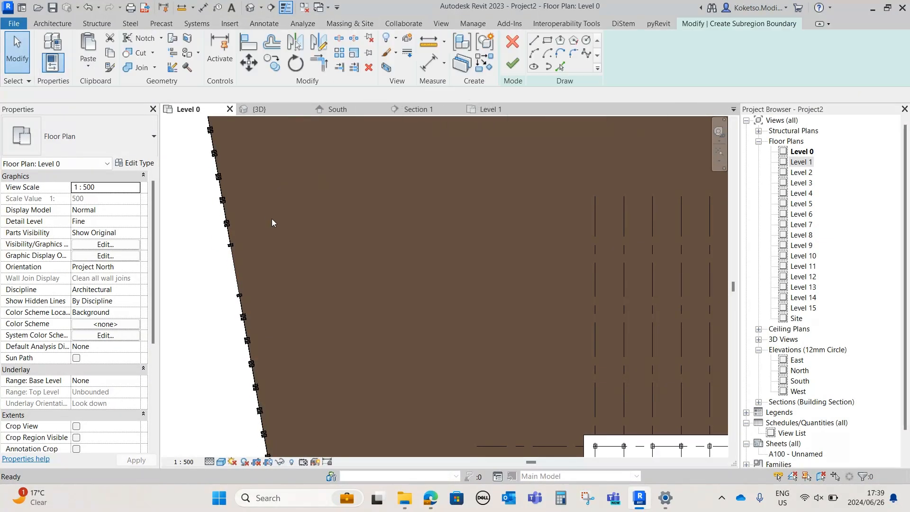
pyautogui.click(232, 248)
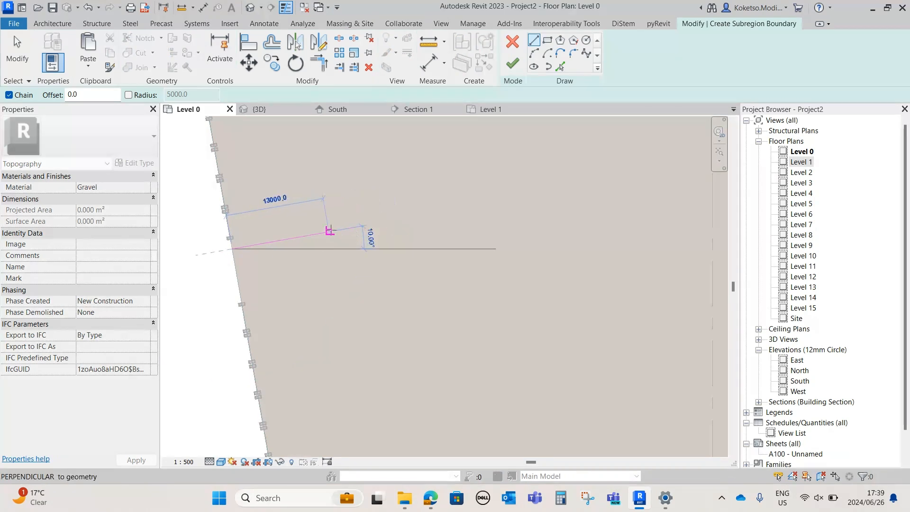
pyautogui.click(393, 226)
pyautogui.press('Escape')
# Copy the northern access-road line parallel to itself at a 5000 offset, towards the south side of the west fence gap
pyautogui.click(239, 295)
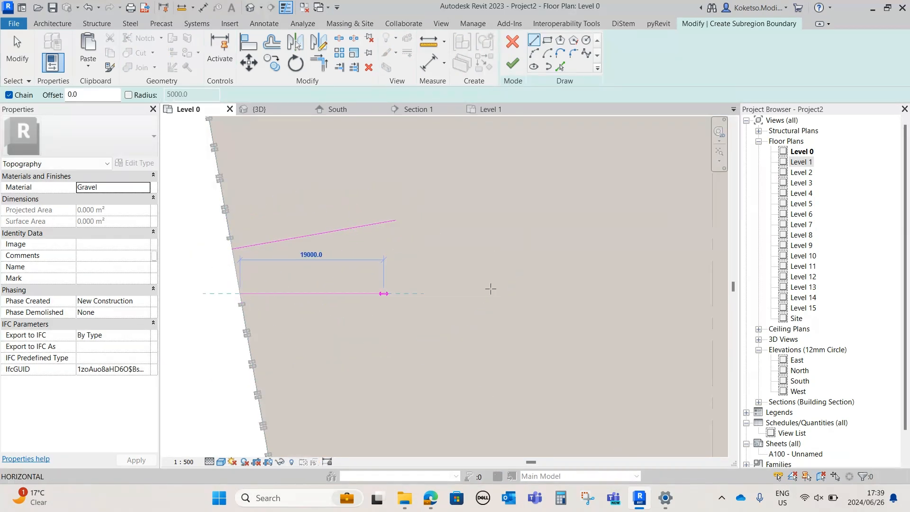
pyautogui.click(560, 66)
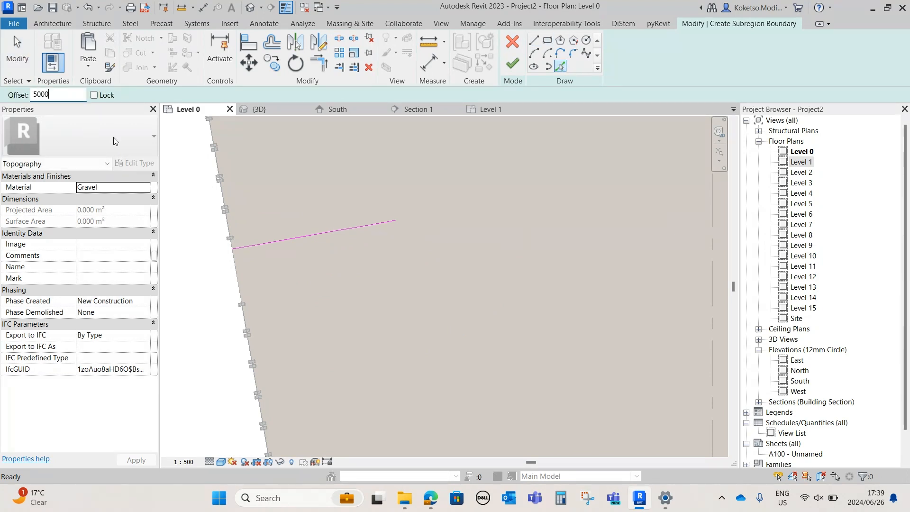
pyautogui.click(286, 240)
pyautogui.scroll(-2, 318, 250)
pyautogui.scroll(2, 365, 213)
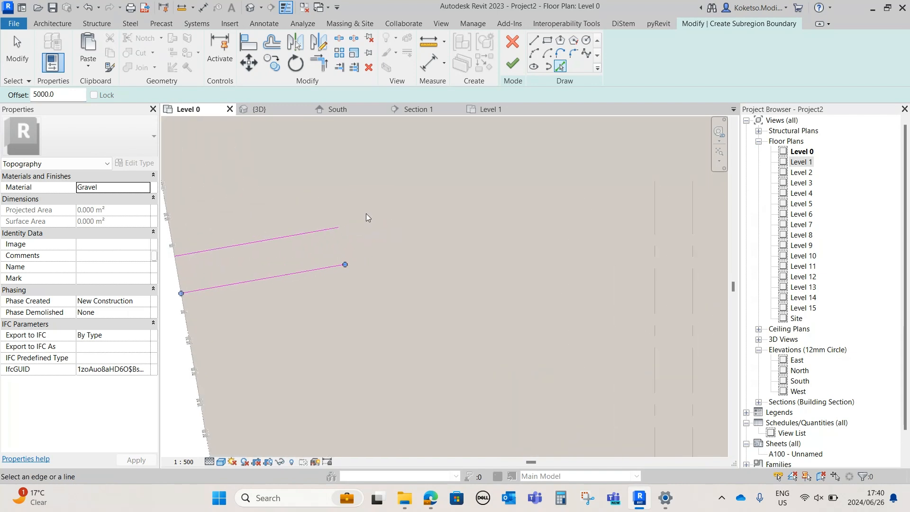
# Draw a short end line across the inner end of the northern strip and trim both parallel lines to it
pyautogui.click(533, 39)
pyautogui.click(338, 228)
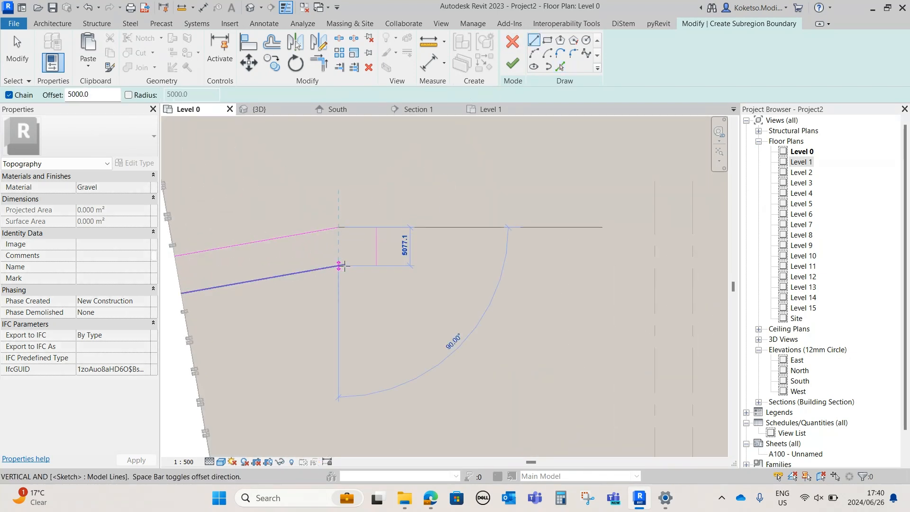
pyautogui.press('Escape')
pyautogui.press('Escape')
pyautogui.press('t')
pyautogui.press('r')
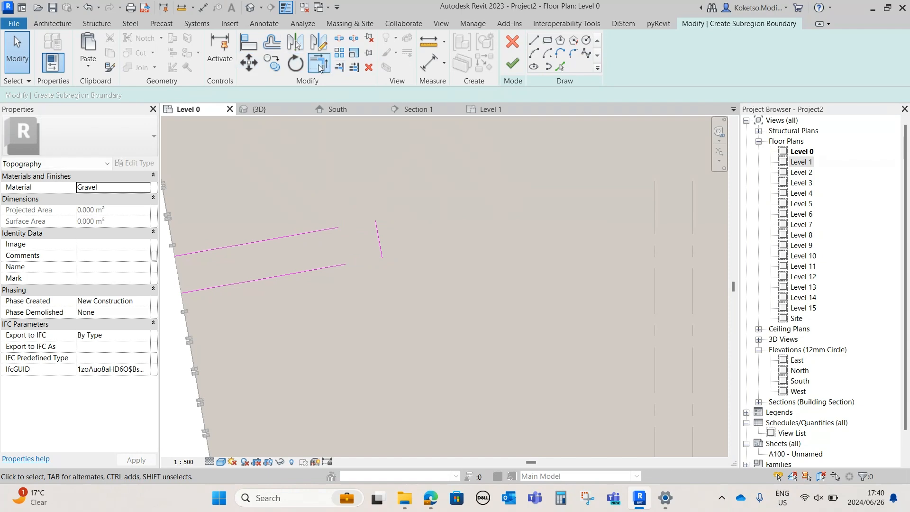
pyautogui.click(333, 228)
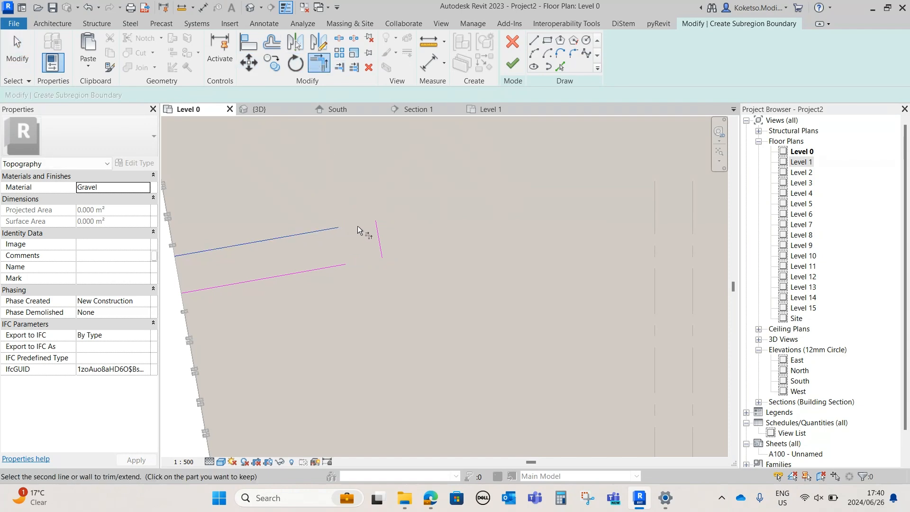
pyautogui.click(347, 270)
# Sketch a line inward from the southern gap in the west fence, perpendicular to the site boundary
pyautogui.scroll(-3, 372, 234)
pyautogui.press('Escape')
pyautogui.press('l')
pyautogui.press('i')
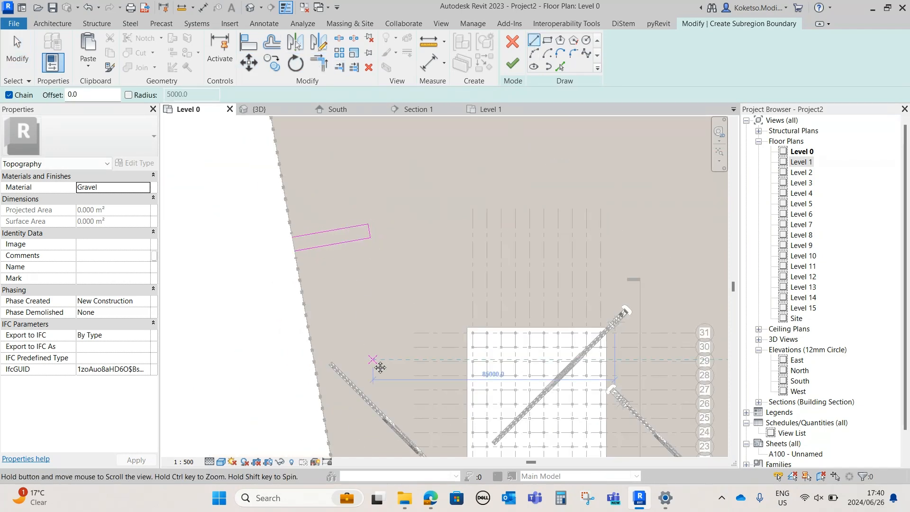
pyautogui.moveTo(373, 360); pyautogui.dragTo(378, 113, button='middle')
pyautogui.scroll(3, 359, 342)
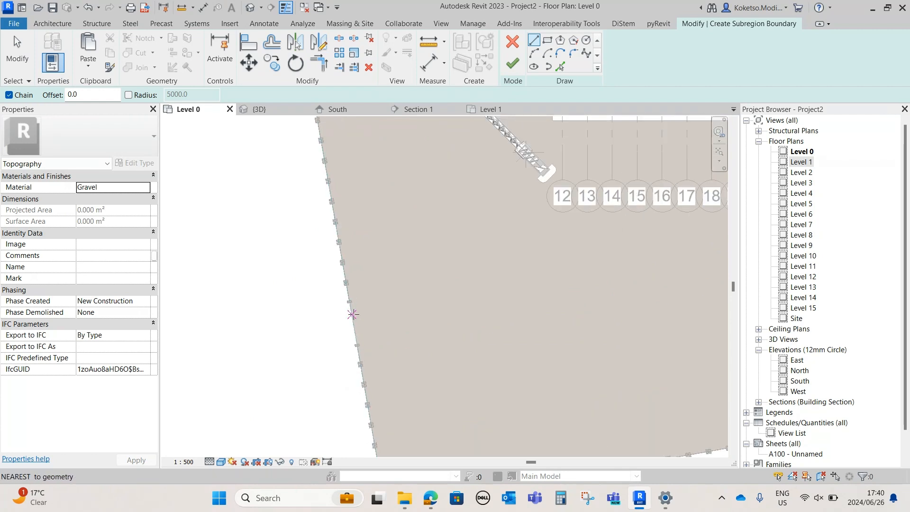
pyautogui.click(352, 312)
pyautogui.click(482, 288)
pyautogui.press('Escape')
# Copy the southern gap's line parallel to itself on its south side with a 5000 offset
pyautogui.click(560, 68)
pyautogui.moveTo(65, 95); pyautogui.dragTo(24, 95)
pyautogui.write('500.0')
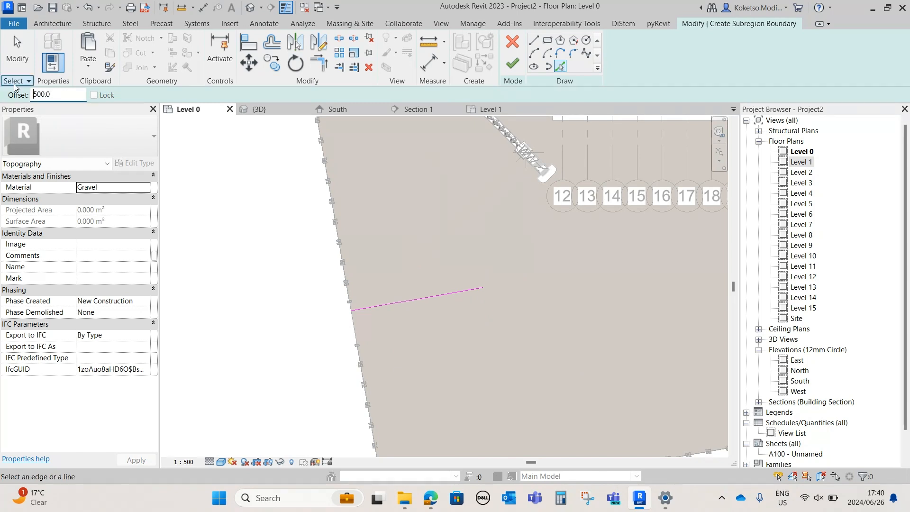
pyautogui.write('0')
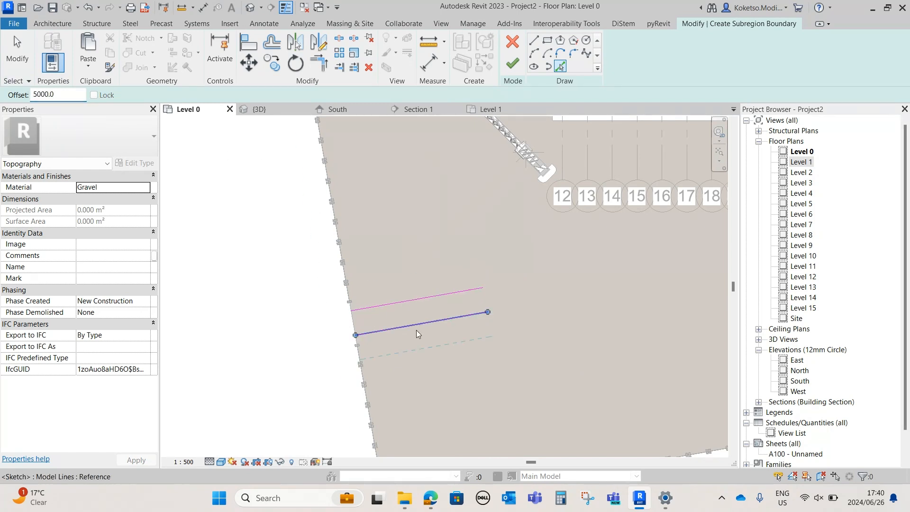
# Draw an end line across the inner end of the southern strip and trim both parallel lines to it
pyautogui.scroll(2, 398, 322)
pyautogui.click(534, 43)
pyautogui.click(503, 273)
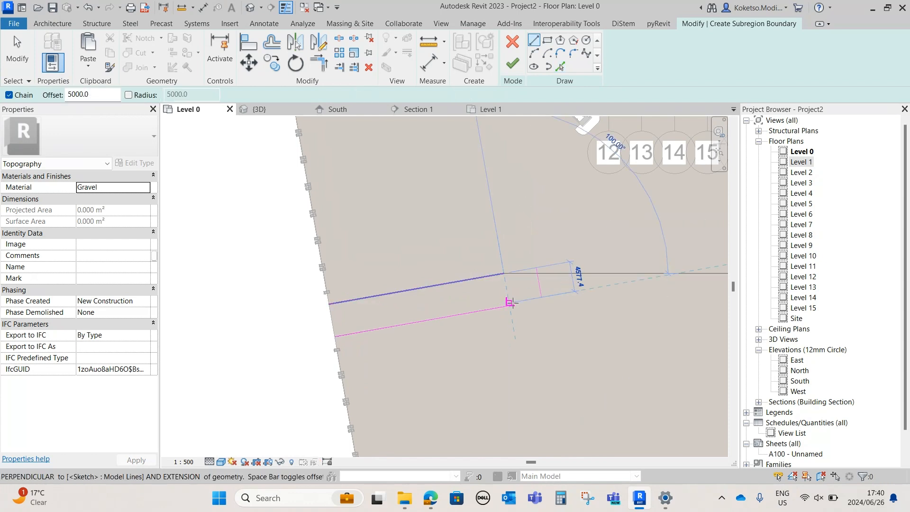
pyautogui.click(510, 305)
pyautogui.press('t')
pyautogui.press('r')
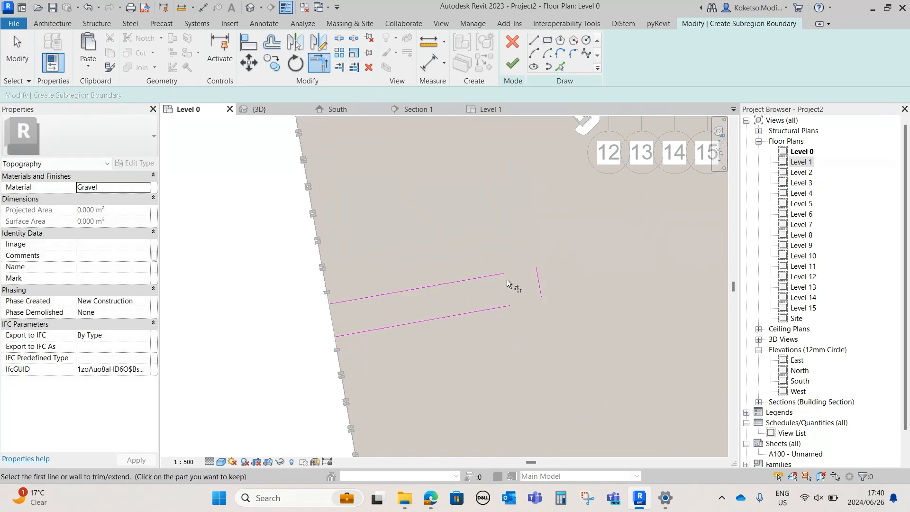
pyautogui.click(540, 296)
pyautogui.scroll(-3, 418, 303)
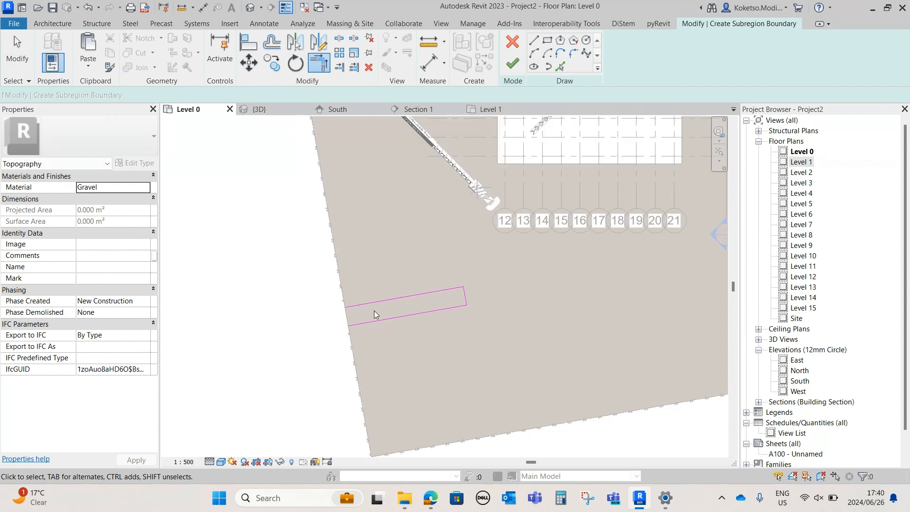
# Close the southern strip along the west boundary with a zero-offset line between its two fence-side endpoints
pyautogui.scroll(3, 426, 285)
pyautogui.press('Escape')
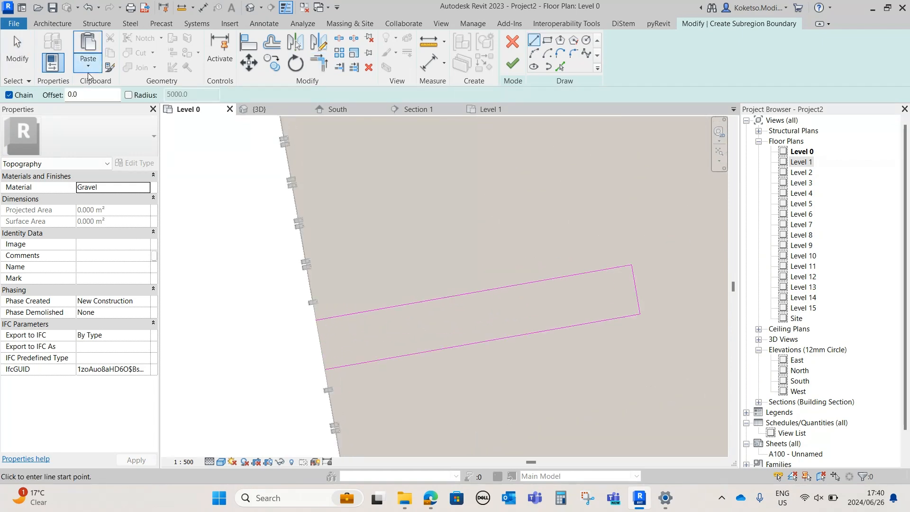
pyautogui.click(316, 320)
pyautogui.click(325, 369)
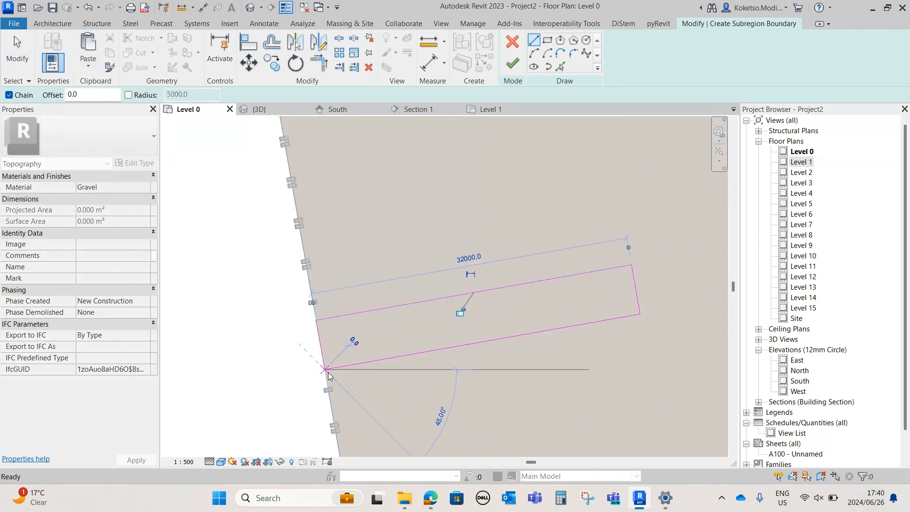
# Close the northern strip along the west boundary between its fence-side endpoints and finish the gravel subregion
pyautogui.scroll(-5, 334, 385)
pyautogui.scroll(4, 333, 226)
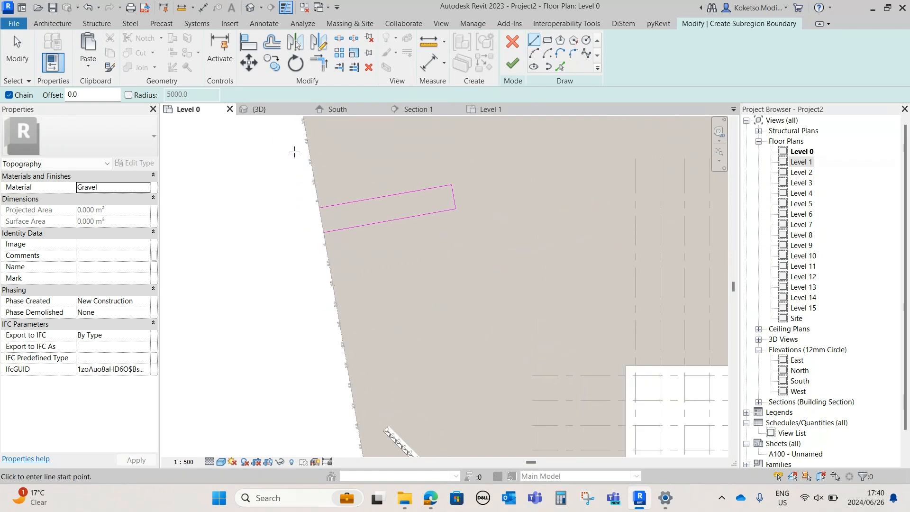
pyautogui.click(321, 218)
pyautogui.click(328, 259)
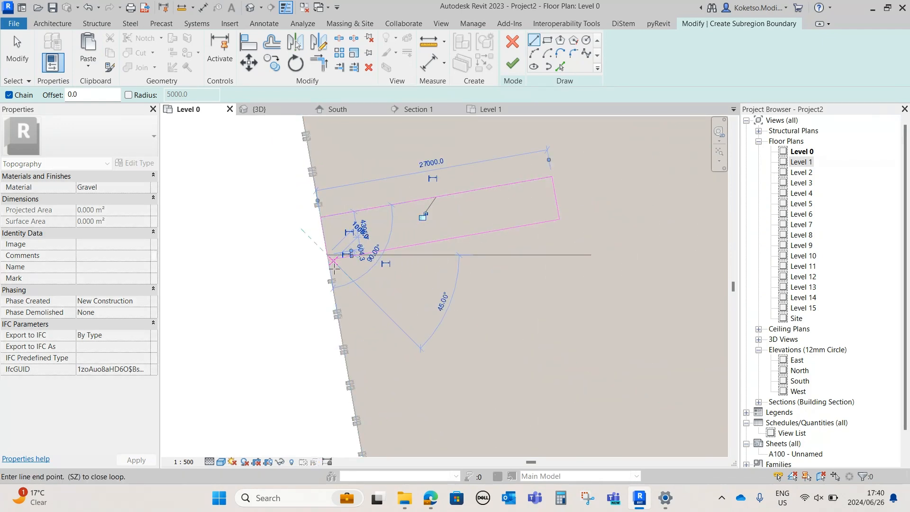
pyautogui.press('Escape')
pyautogui.click(331, 259)
pyautogui.click(327, 256)
pyautogui.moveTo(328, 258); pyautogui.dragTo(328, 260)
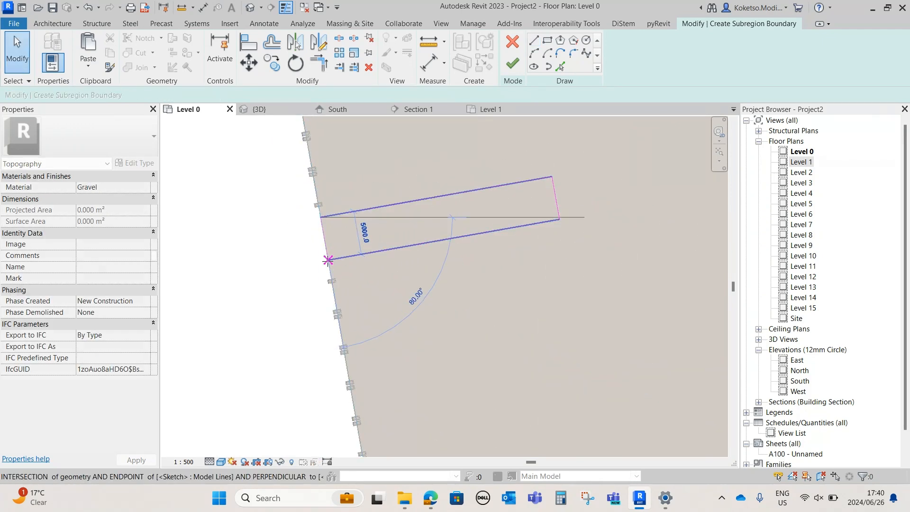
pyautogui.click(512, 63)
pyautogui.scroll(-6, 400, 266)
pyautogui.press('Escape')
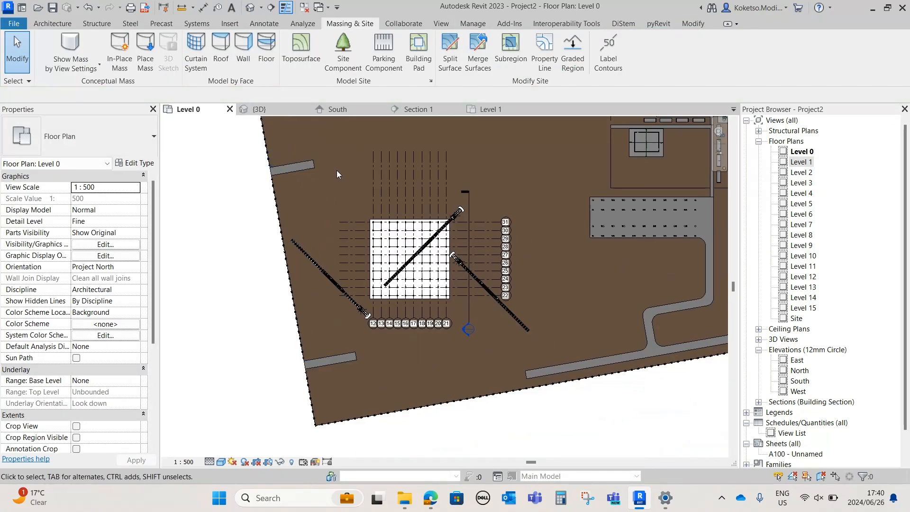
# Examine the two access strips at the west fence gaps and the overall site layout in plan
pyautogui.scroll(-3, 343, 380)
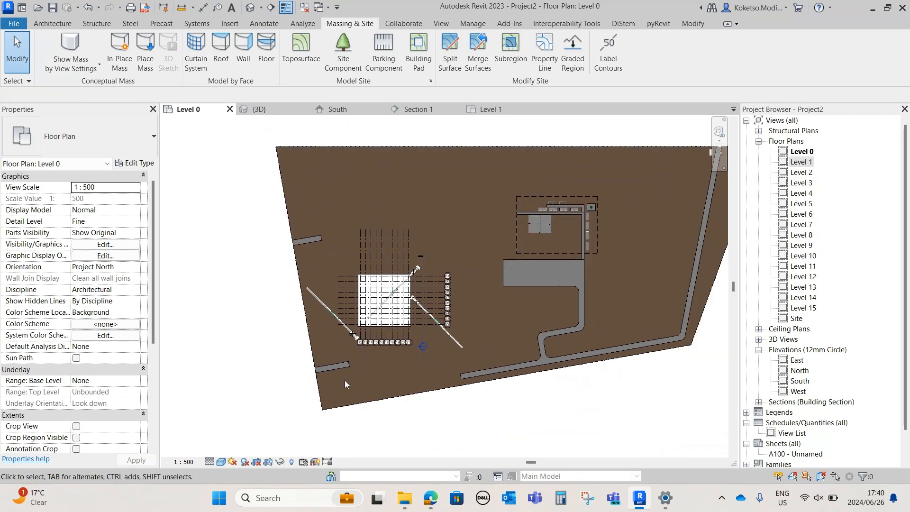
pyautogui.scroll(2, 350, 386)
pyautogui.moveTo(361, 386); pyautogui.dragTo(353, 382, button='middle')
pyautogui.moveTo(538, 336); pyautogui.dragTo(453, 352, button='middle')
pyautogui.scroll(-1, 453, 352)
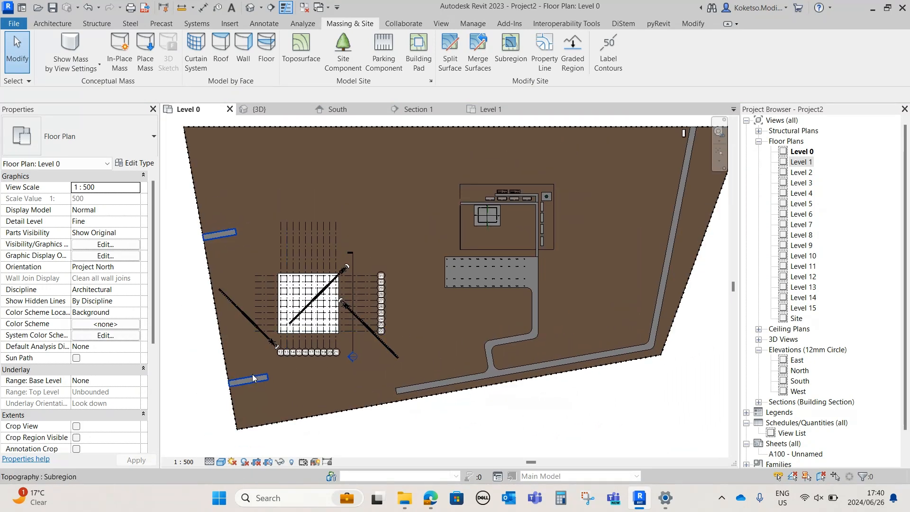
pyautogui.scroll(3, 258, 377)
pyautogui.moveTo(308, 364); pyautogui.dragTo(379, 327, button='middle')
pyautogui.scroll(2, 374, 333)
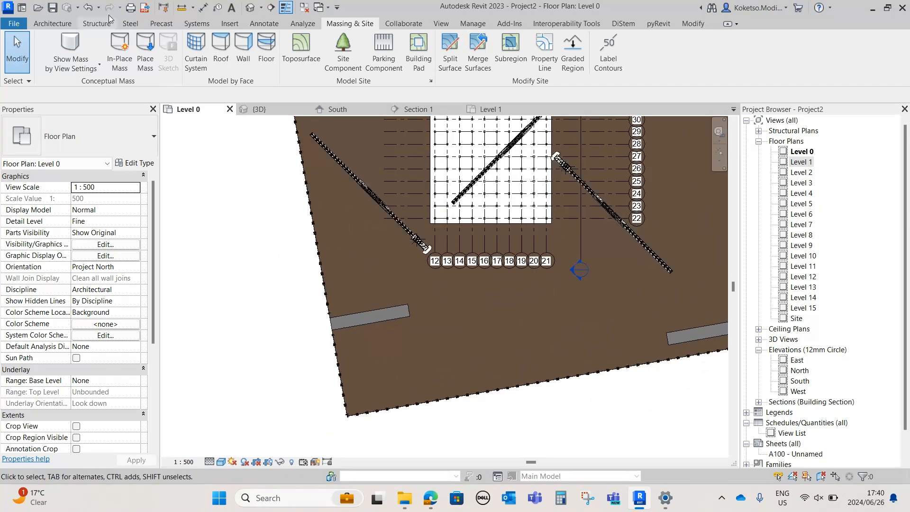
# Load the BIMINONE_MediumLongReachExcavator family from the Downloads folder
pyautogui.click(44, 24)
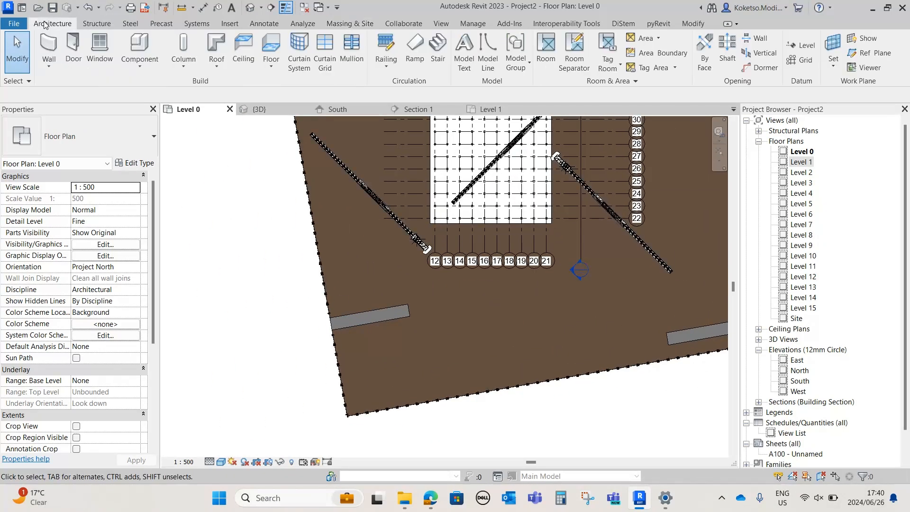
pyautogui.click(230, 23)
pyautogui.click(468, 54)
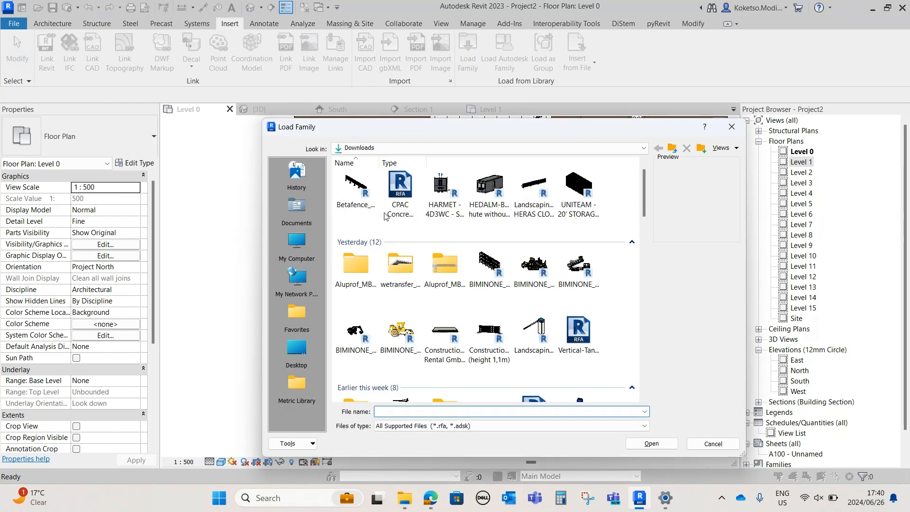
pyautogui.moveTo(642, 203)
pyautogui.mouseDown()
pyautogui.moveTo(640, 232)
pyautogui.moveTo(638, 219)
pyautogui.mouseUp()
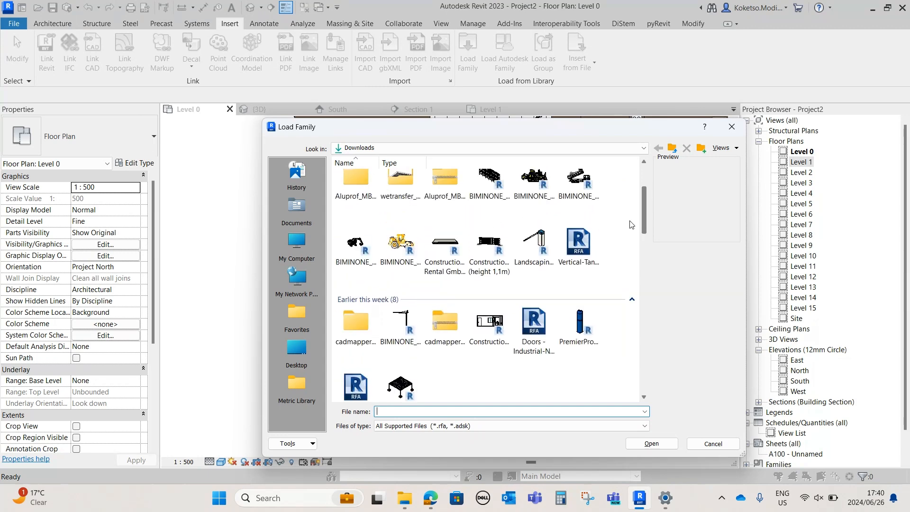
pyautogui.click(357, 244)
pyautogui.click(651, 443)
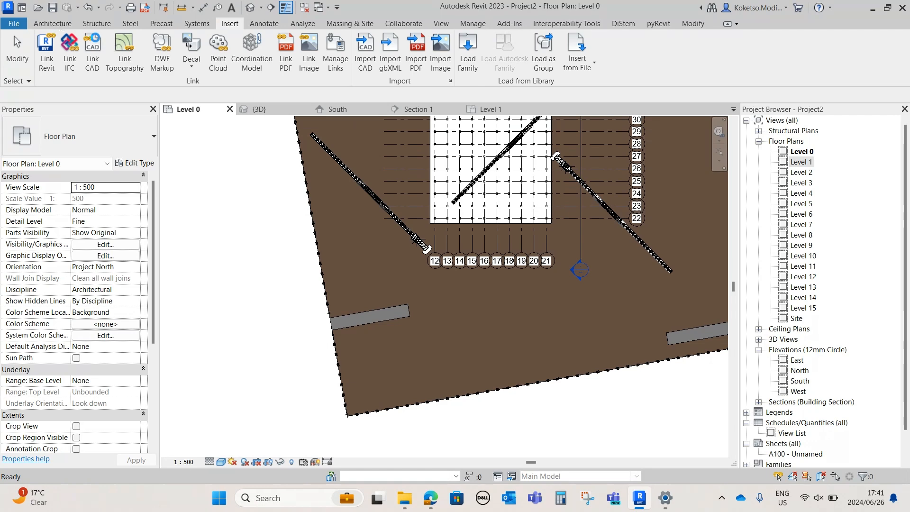
# Place one yellow medium long-reach excavator on Level 0, south of the building and east of the southern access strip
pyautogui.click(61, 26)
pyautogui.click(141, 45)
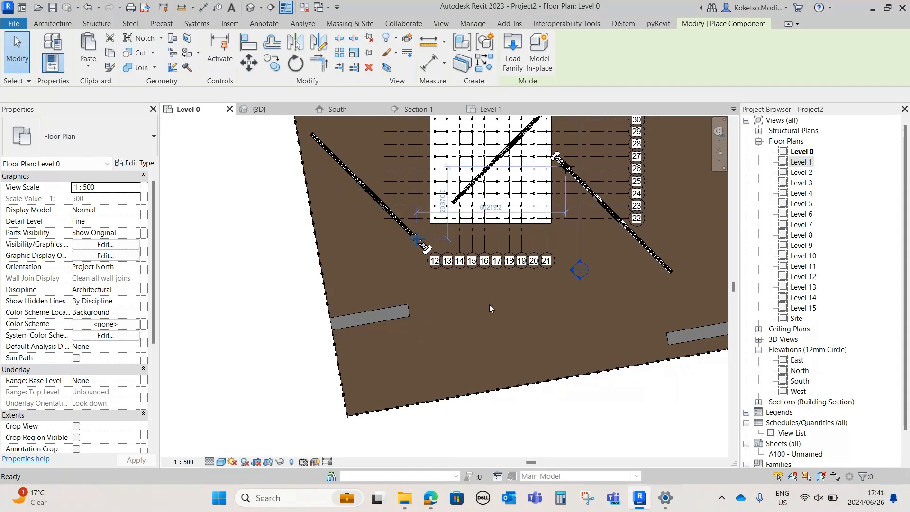
pyautogui.scroll(3, 489, 304)
pyautogui.moveTo(461, 328); pyautogui.dragTo(477, 79, button='middle')
pyautogui.moveTo(513, 387); pyautogui.dragTo(493, 218, button='middle')
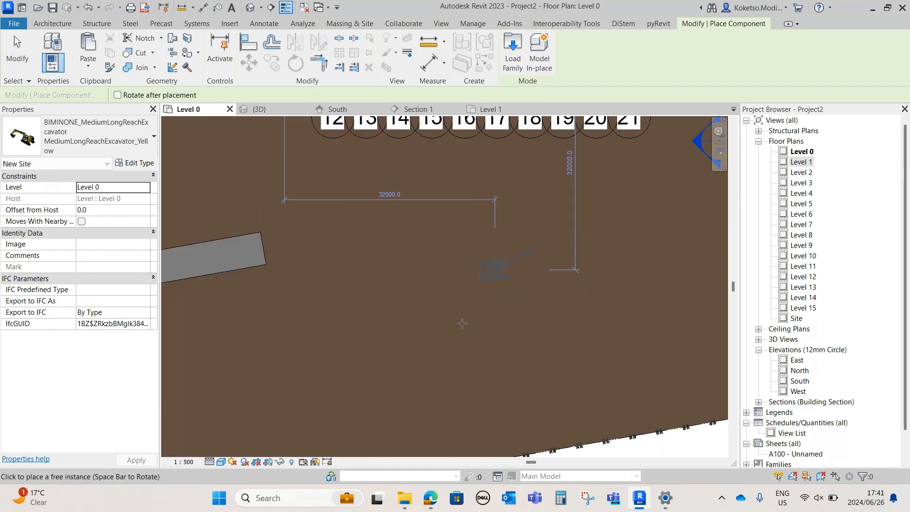
pyautogui.click(482, 342)
pyautogui.press('Escape')
pyautogui.press('Escape')
# Load the BIMINONE_Medium-10WheelsDumpTruck.rfa family from the Downloads folder
pyautogui.scroll(-5, 482, 340)
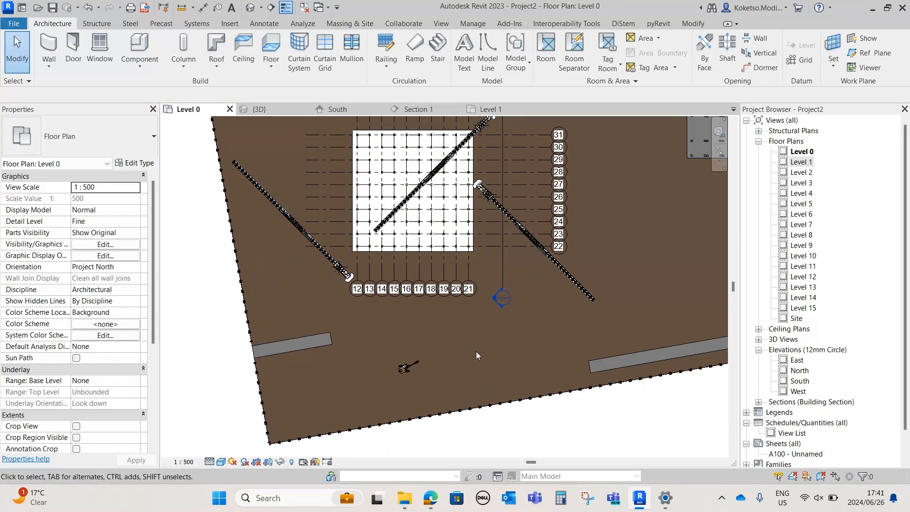
pyautogui.moveTo(422, 362); pyautogui.dragTo(455, 488, button='middle')
pyautogui.scroll(-1, 446, 355)
pyautogui.moveTo(427, 263); pyautogui.dragTo(425, 268, button='middle')
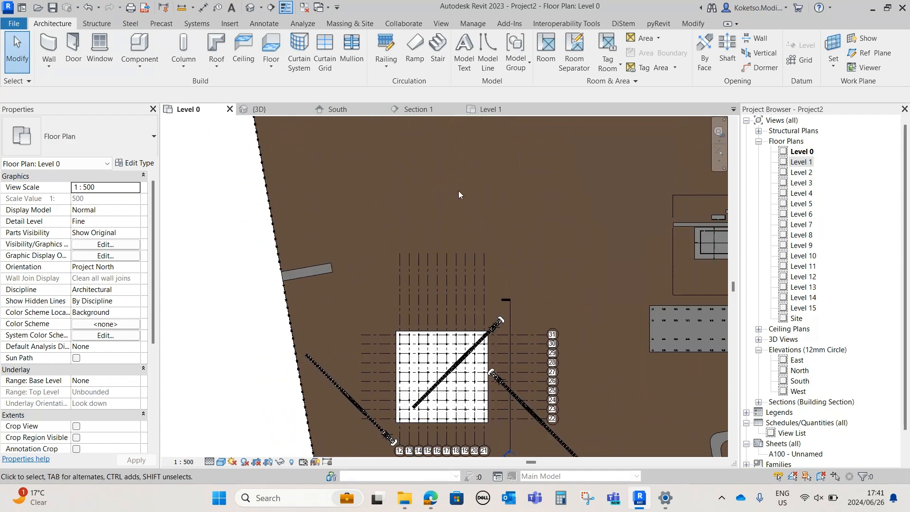
pyautogui.moveTo(465, 380); pyautogui.dragTo(465, 281, button='middle')
pyautogui.scroll(2, 460, 280)
pyautogui.click(231, 23)
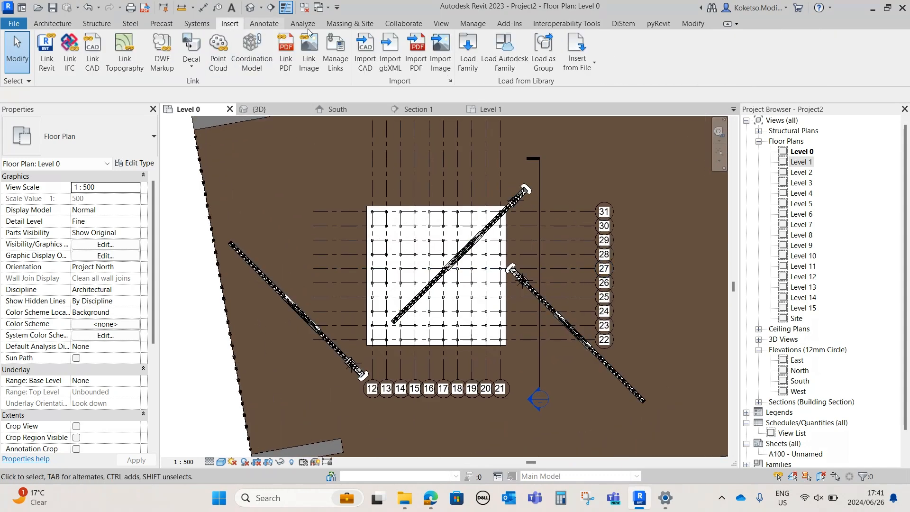
pyautogui.click(468, 52)
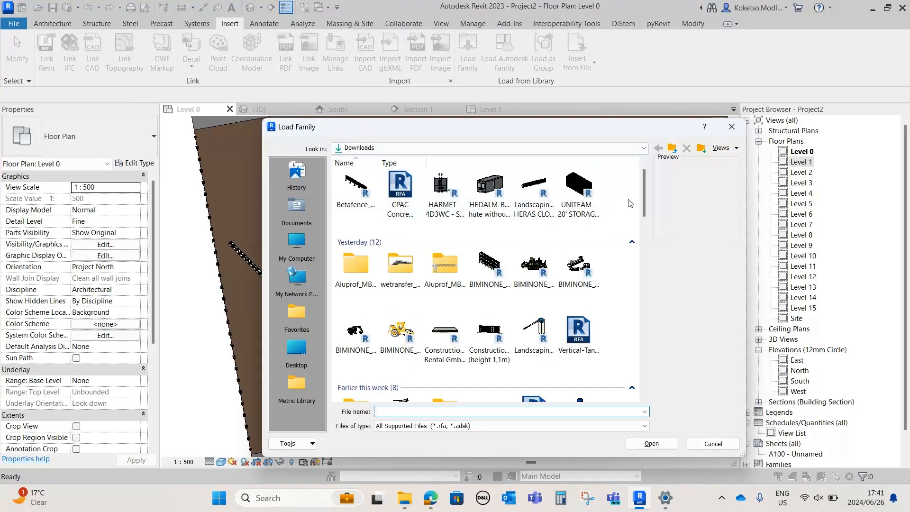
pyautogui.scroll(-1, 640, 202)
pyautogui.click(579, 219)
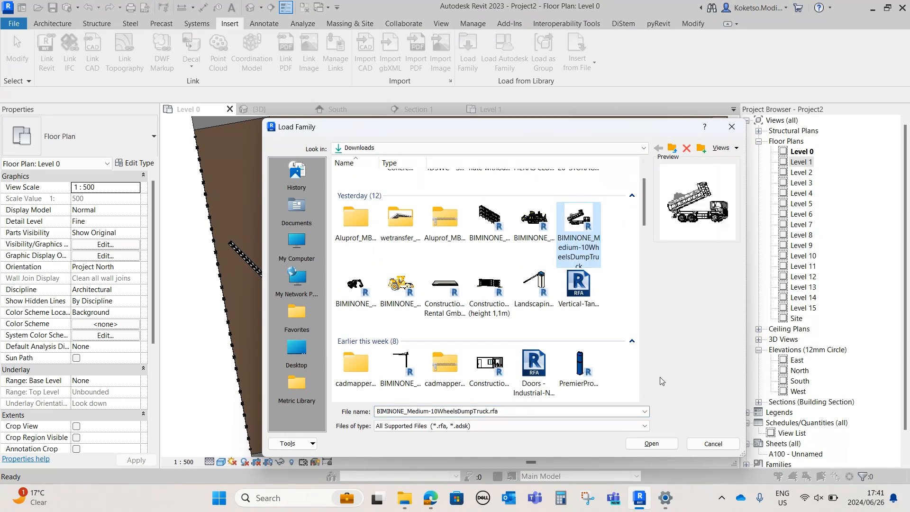
pyautogui.click(645, 443)
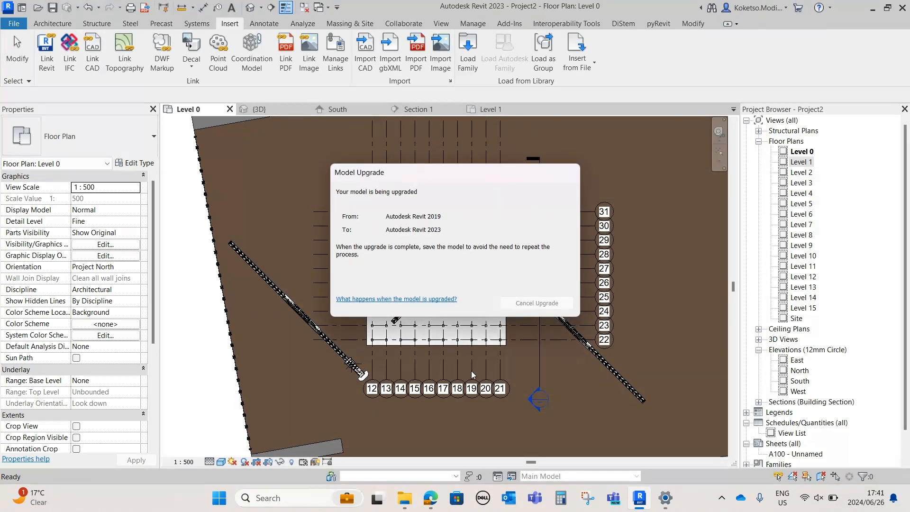
pyautogui.moveTo(497, 400); pyautogui.dragTo(464, 252, button='middle')
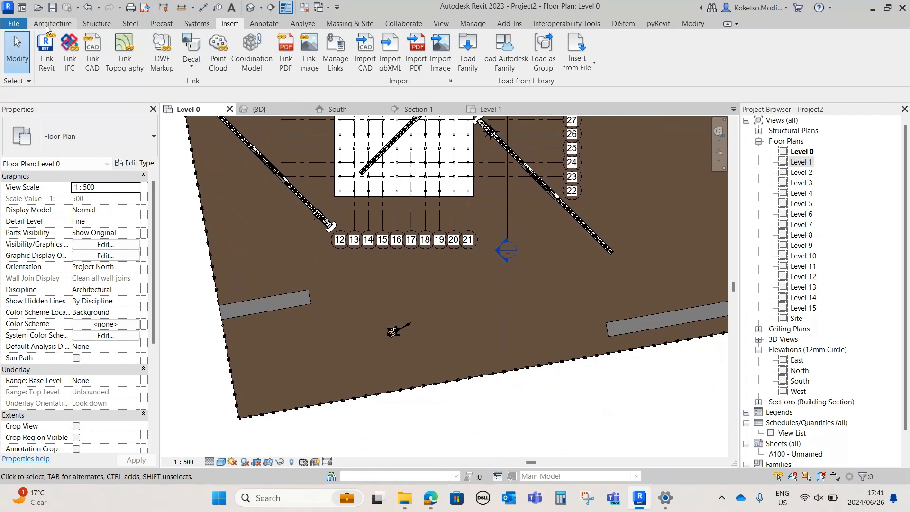
# Place one white medium 10-wheel dump truck on Level 0, south of the building near the section marker, and check it in 3D
pyautogui.click(71, 25)
pyautogui.click(110, 49)
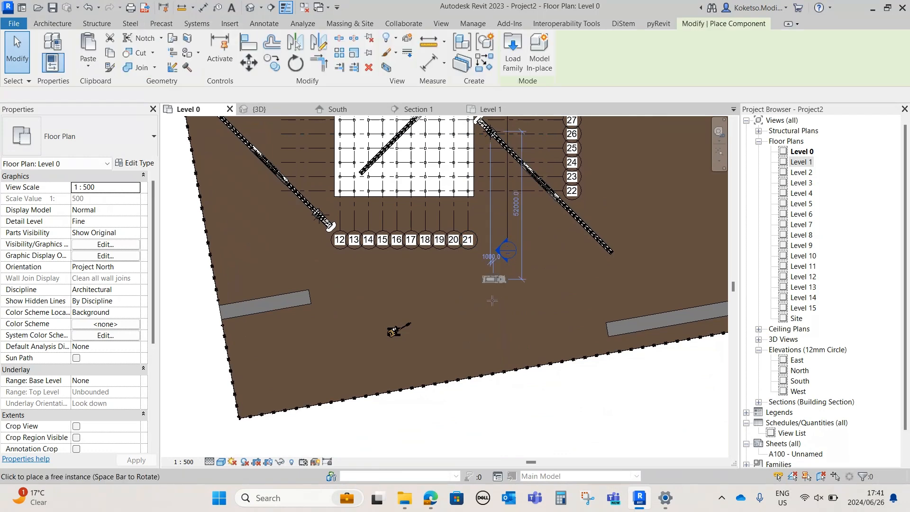
pyautogui.scroll(5, 493, 299)
pyautogui.click(506, 326)
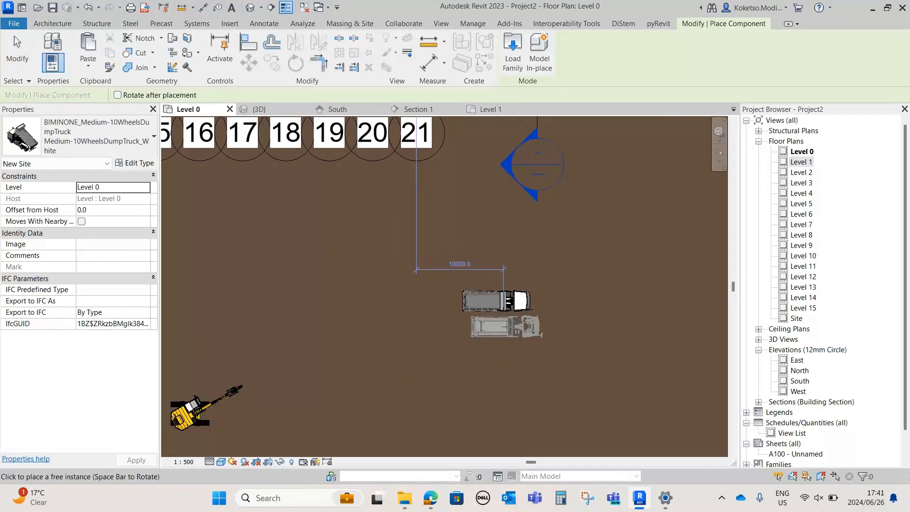
pyautogui.press('Escape')
pyautogui.press('Escape')
pyautogui.click(261, 110)
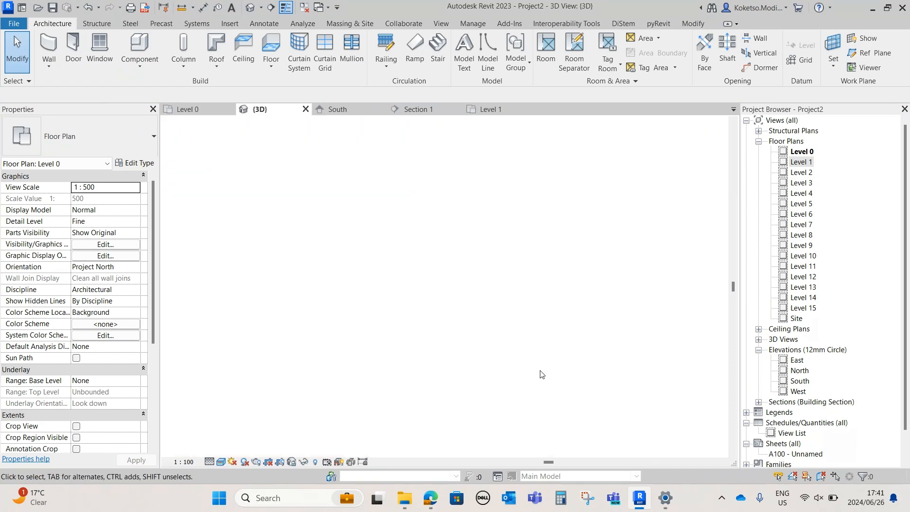
pyautogui.scroll(8, 455, 361)
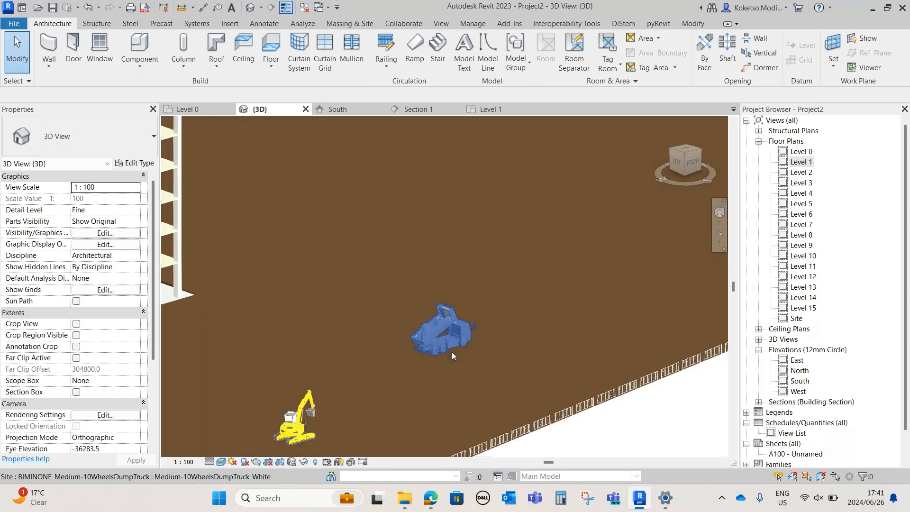
pyautogui.click(484, 311)
pyautogui.keyDown('shift'); pyautogui.moveTo(485, 310); pyautogui.dragTo(472, 368, button='middle'); pyautogui.keyUp('shift')
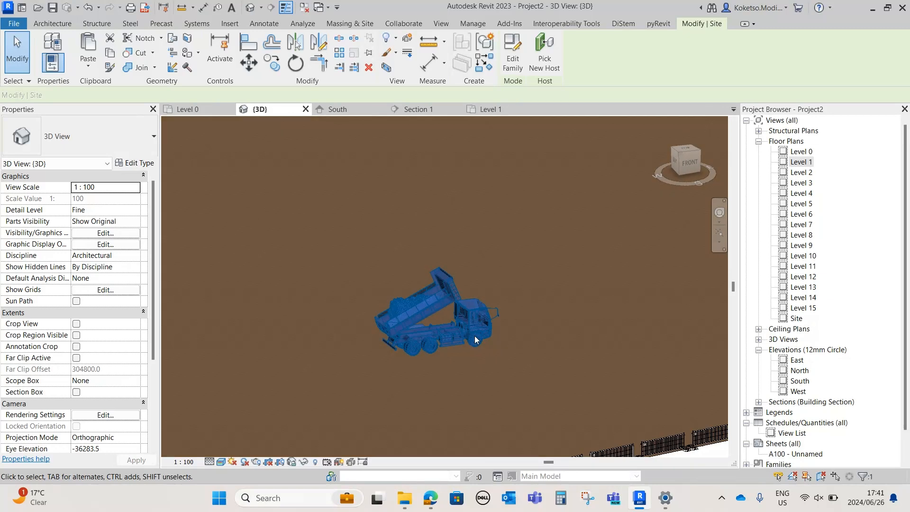
pyautogui.click(522, 345)
pyautogui.scroll(-3, 522, 345)
# Load the BIMINONE_VibratoryPadfootCompactor.rfa family from the Downloads folder into the Level 0 plan
pyautogui.click(194, 109)
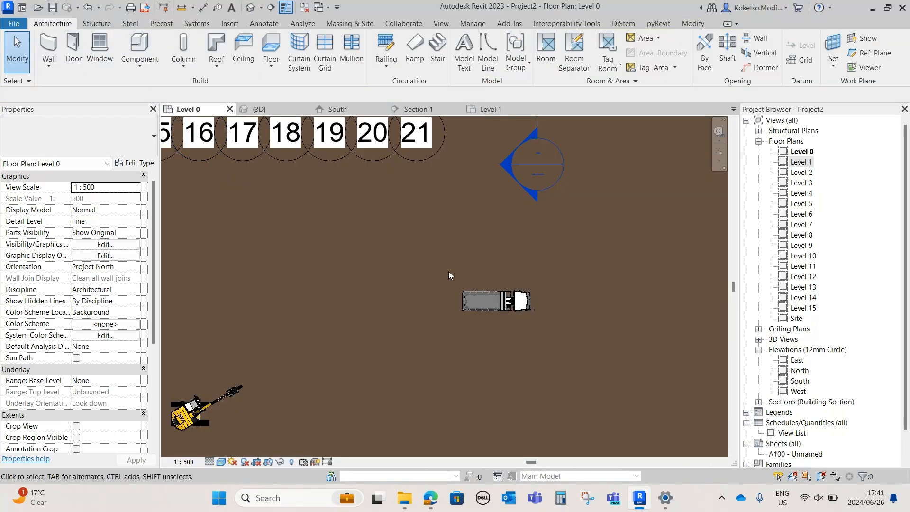
pyautogui.scroll(-5, 451, 273)
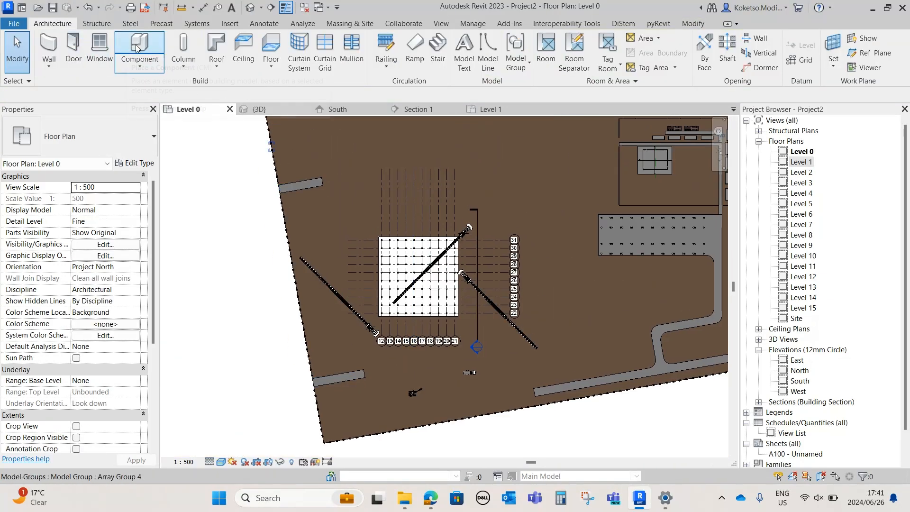
pyautogui.click(229, 24)
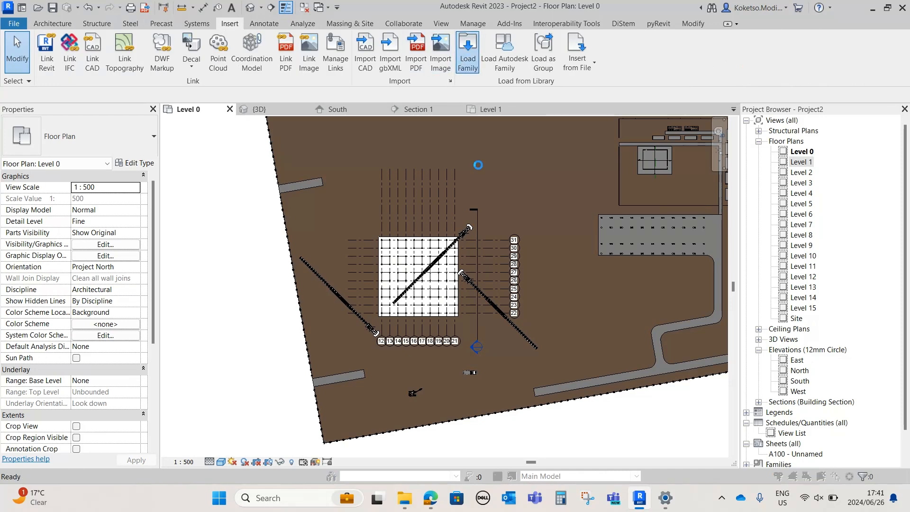
pyautogui.click(467, 53)
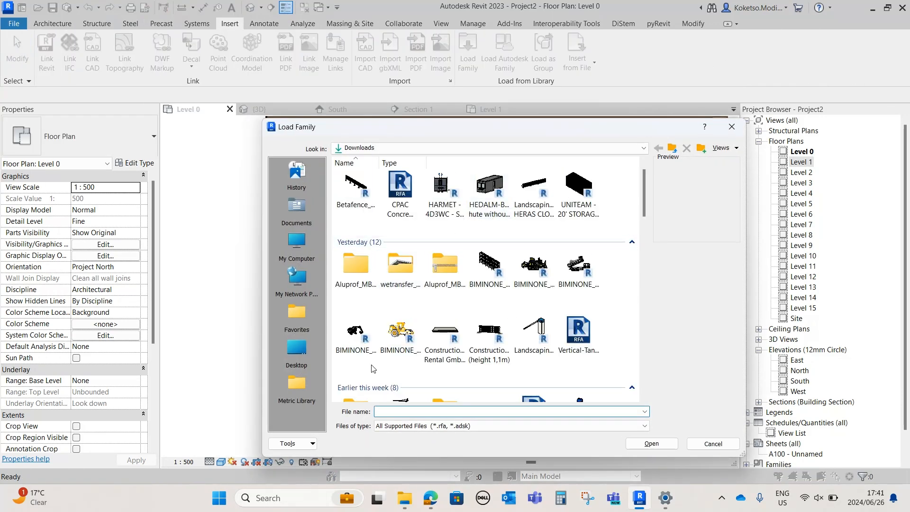
pyautogui.click(397, 331)
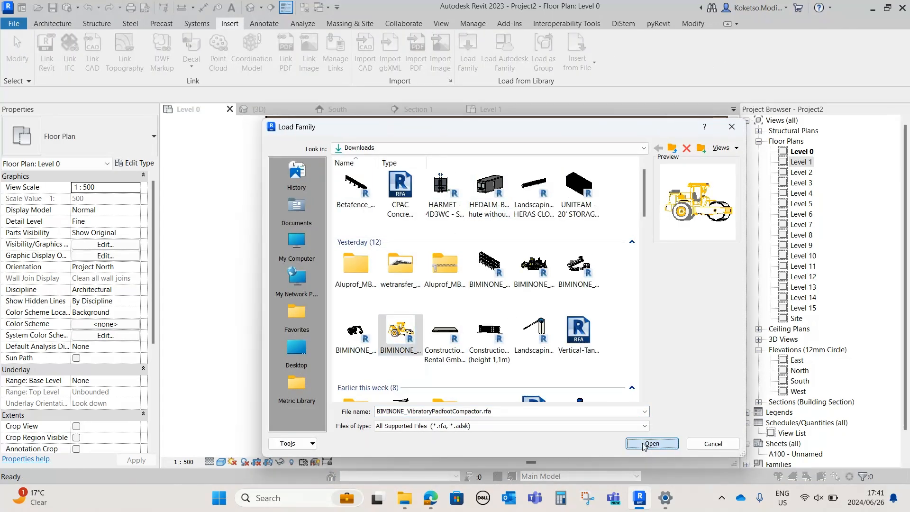
pyautogui.click(650, 444)
# Place one yellow vibratory padfoot compactor on Level 0, northwest of the building beside the gridlines' north ends, and check it in 3D
pyautogui.moveTo(356, 184); pyautogui.dragTo(384, 247, button='middle')
pyautogui.scroll(1, 406, 234)
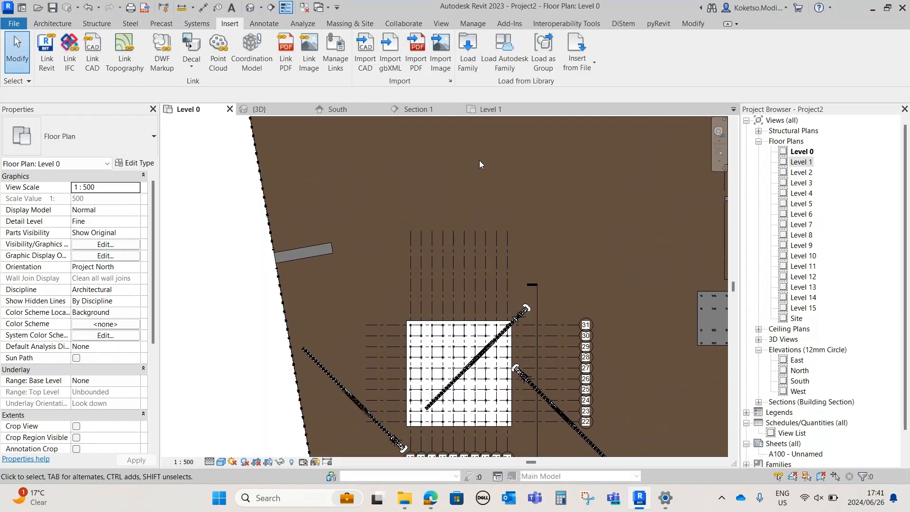
pyautogui.click(51, 24)
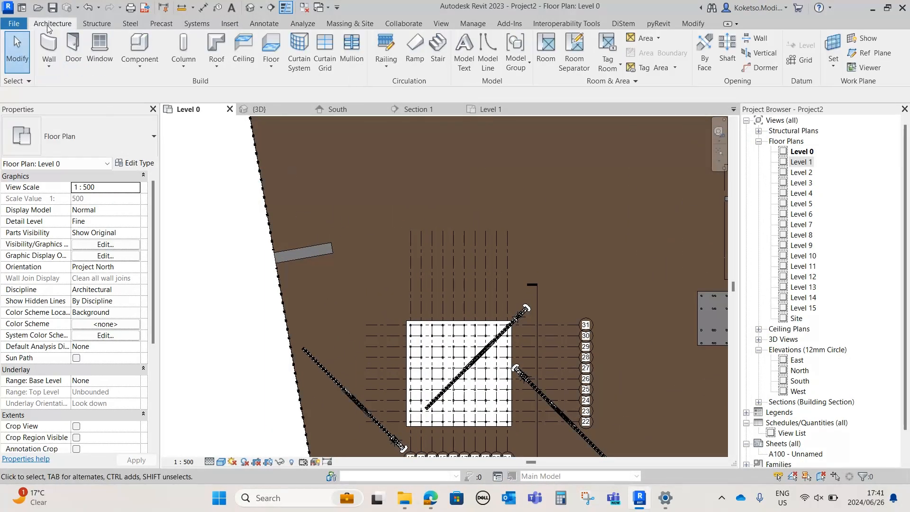
pyautogui.click(132, 52)
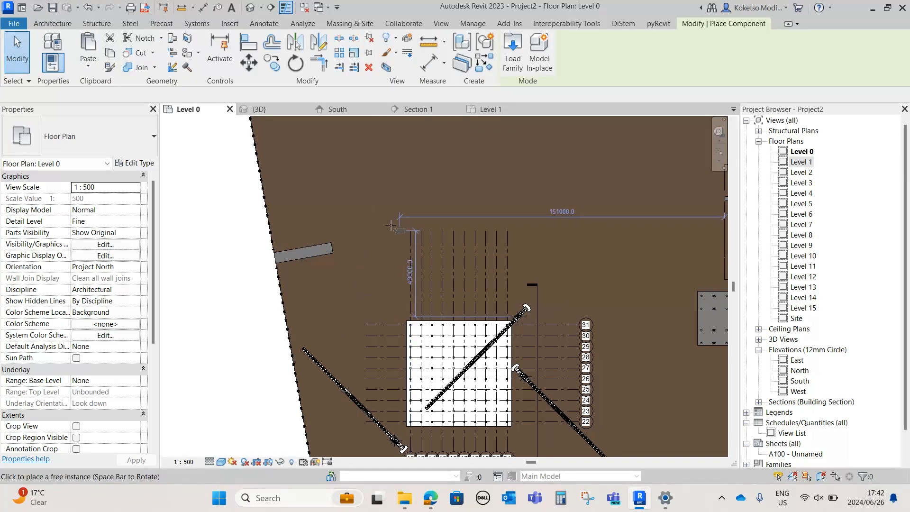
pyautogui.scroll(4, 391, 225)
pyautogui.click(409, 245)
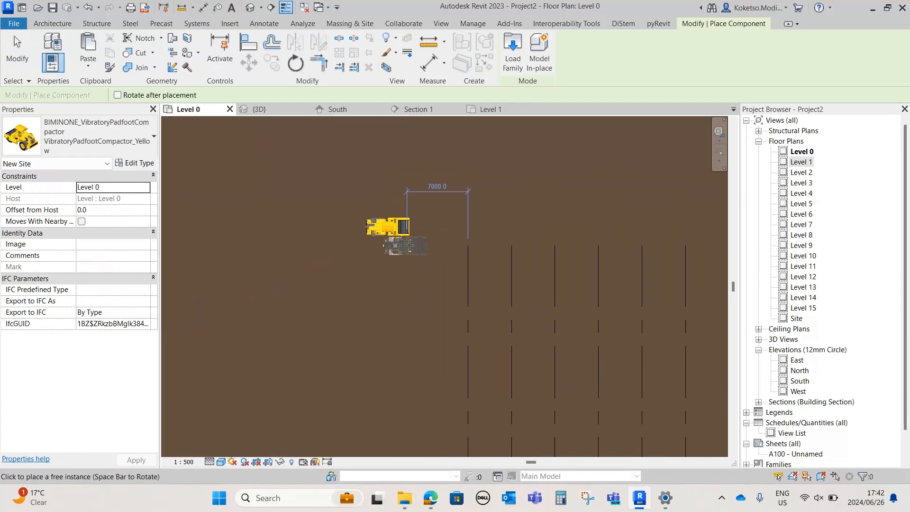
pyautogui.press('Escape')
pyautogui.press('Escape')
pyautogui.click(260, 109)
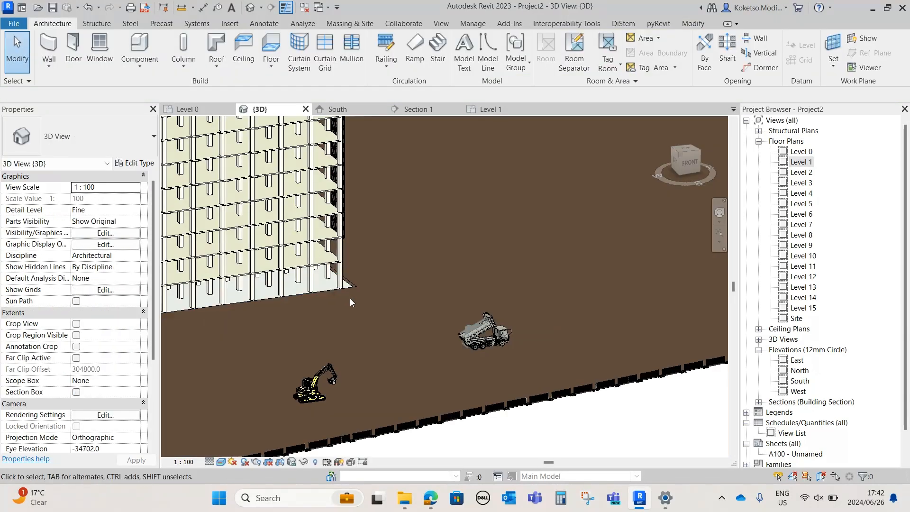
pyautogui.keyDown('shift'); pyautogui.moveTo(349, 298); pyautogui.dragTo(256, 260, button='middle'); pyautogui.keyUp('shift')
pyautogui.scroll(2, 257, 261)
pyautogui.scroll(-2, 285, 263)
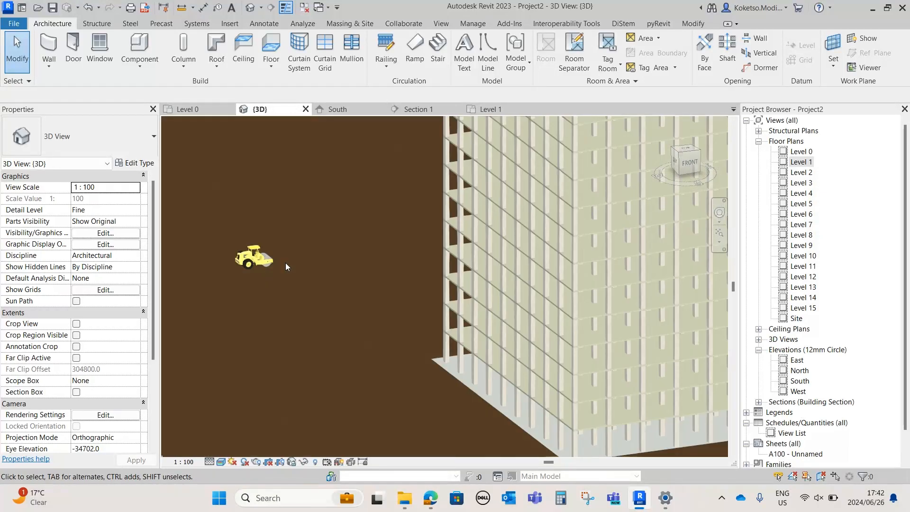
# Load the CPAC Concrete Truck 10 wheel family from the Downloads folder
pyautogui.click(187, 109)
pyautogui.click(230, 24)
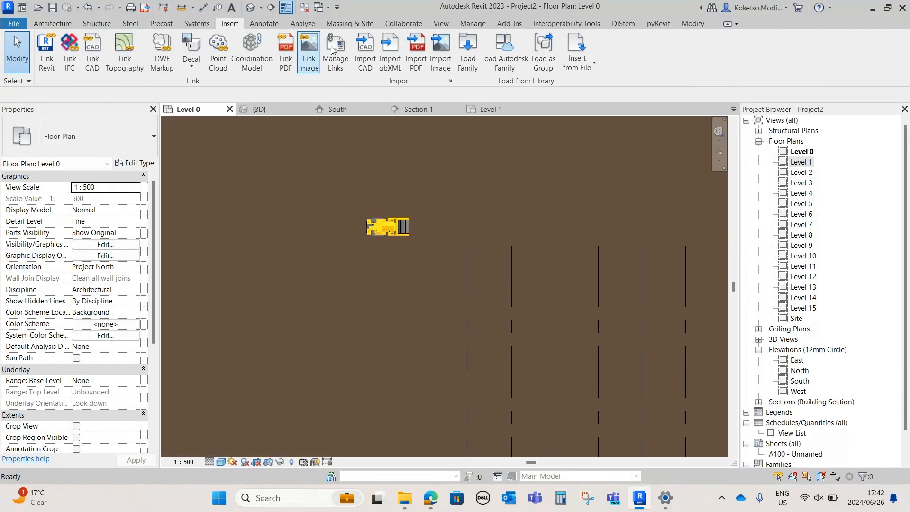
pyautogui.click(468, 56)
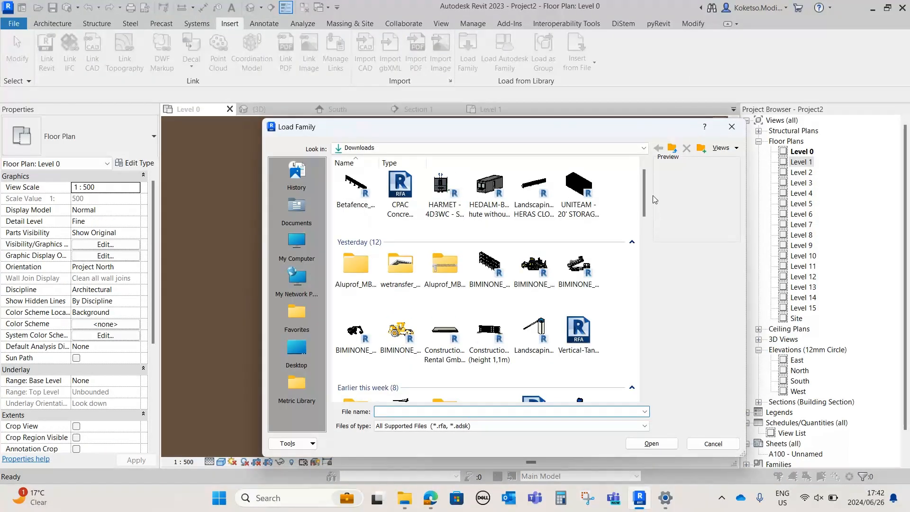
pyautogui.scroll(-1, 644, 195)
pyautogui.moveTo(644, 196); pyautogui.dragTo(644, 191)
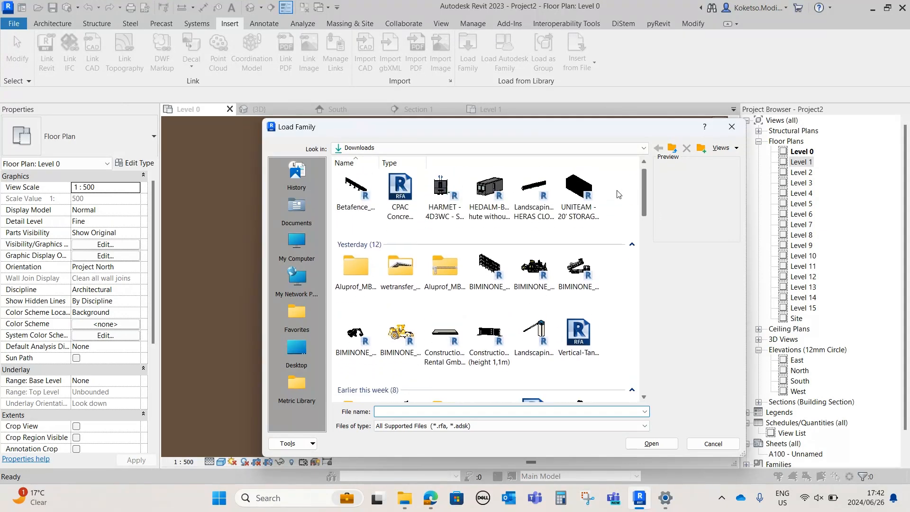
pyautogui.click(382, 196)
pyautogui.click(651, 443)
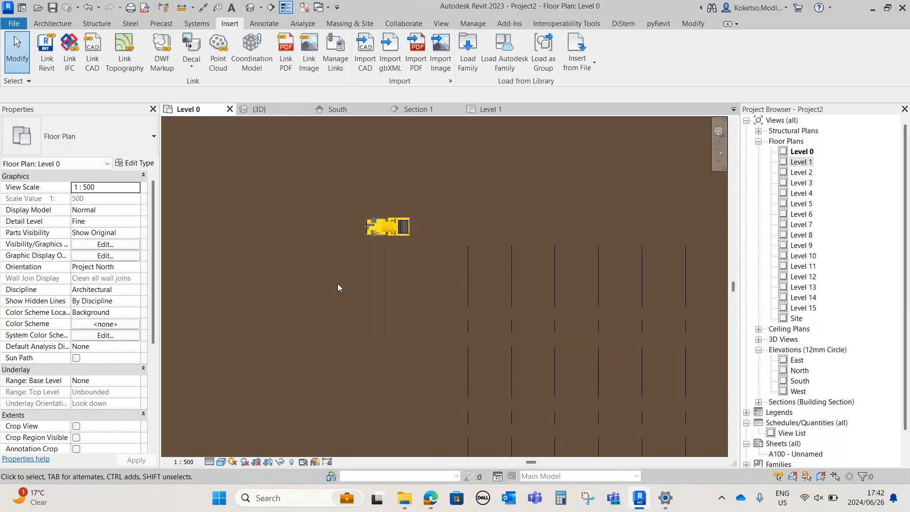
# Place one CPAC concrete truck on the Level 0 work plane, facing west on the southern road just east of the junction
pyautogui.scroll(-3, 303, 231)
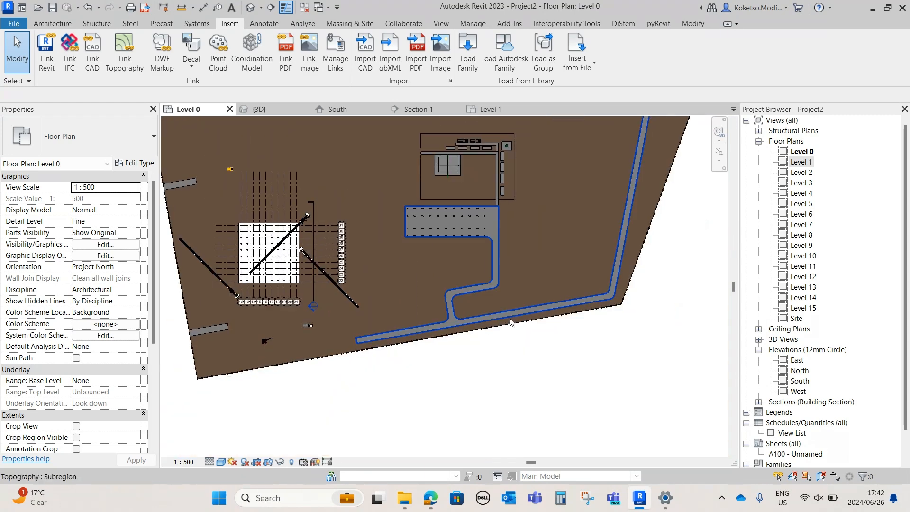
pyautogui.click(51, 24)
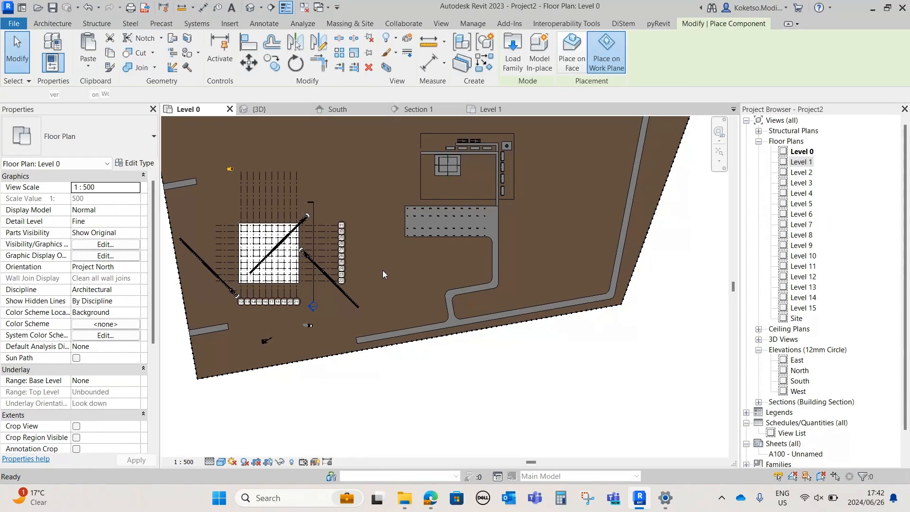
pyautogui.scroll(5, 470, 310)
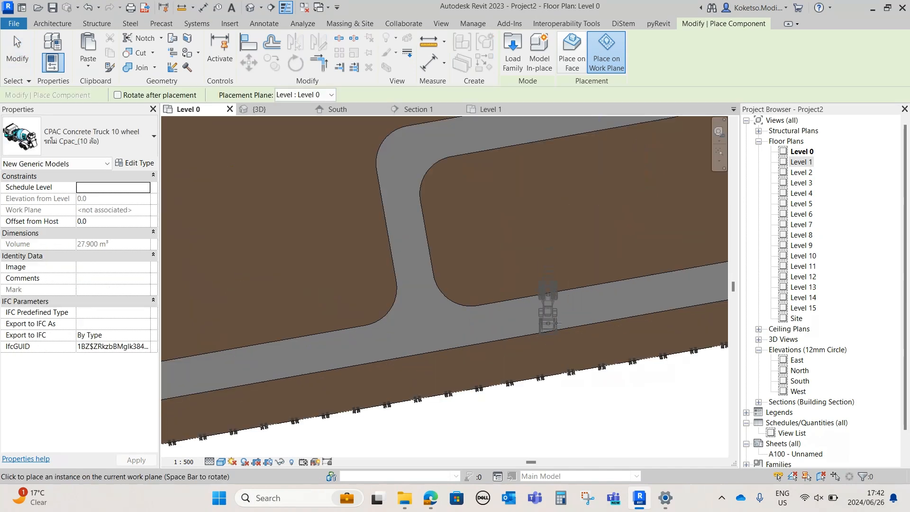
pyautogui.scroll(3, 455, 280)
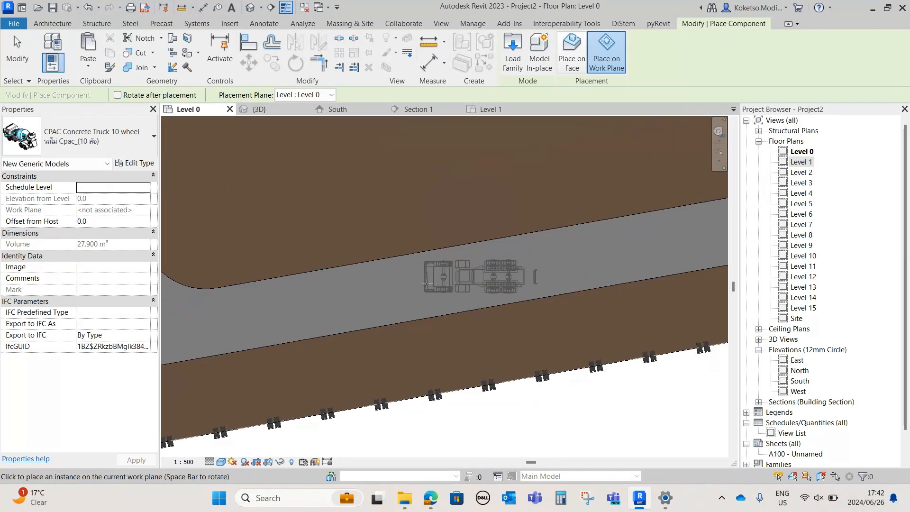
pyautogui.click(427, 283)
pyautogui.scroll(2, 493, 289)
pyautogui.press('Escape')
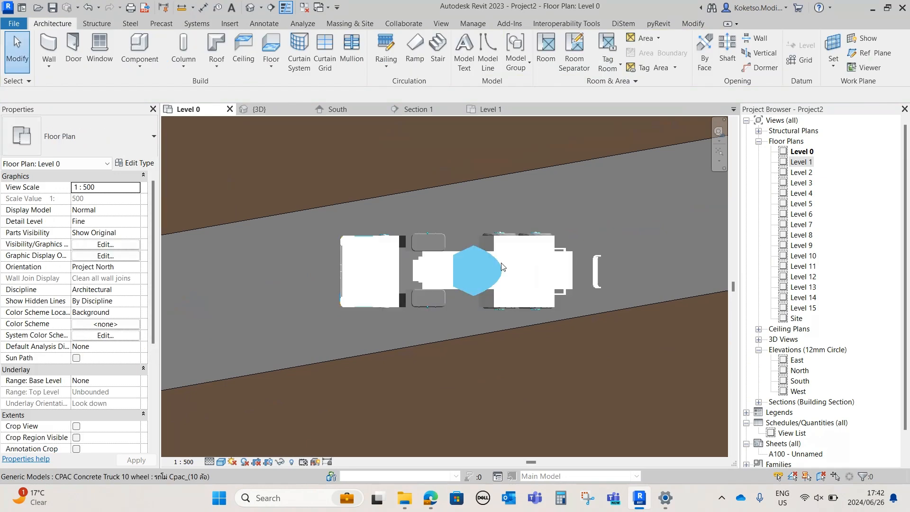
# Rotate the concrete truck 10° counterclockwise to align it with the sloping southern road
pyautogui.click(503, 262)
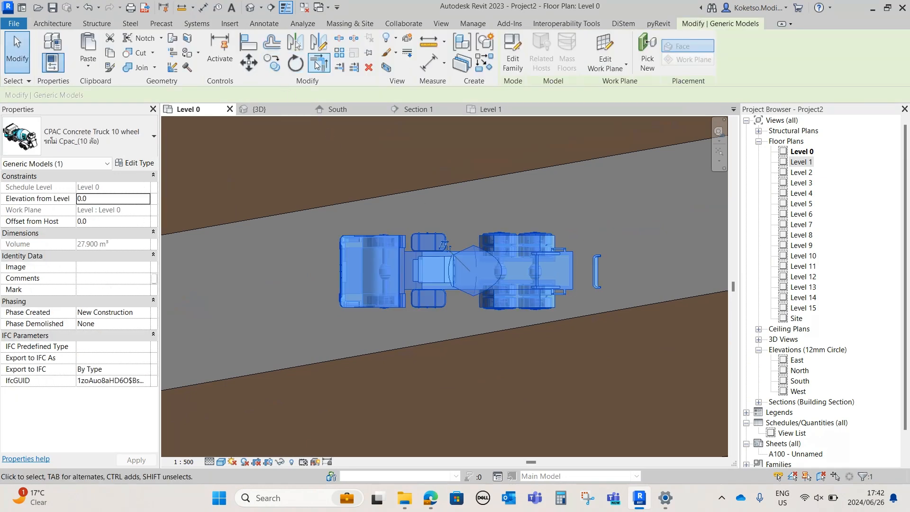
pyautogui.click(635, 273)
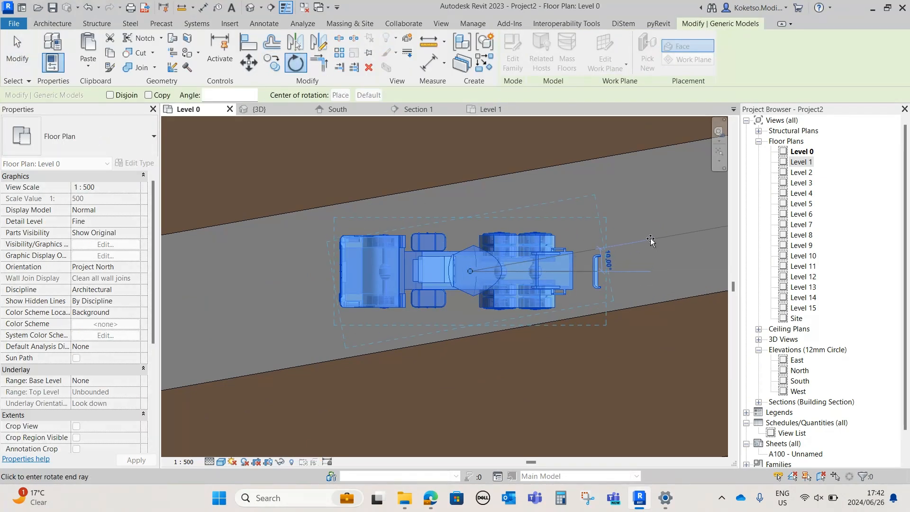
pyautogui.click(653, 242)
pyautogui.press('Escape')
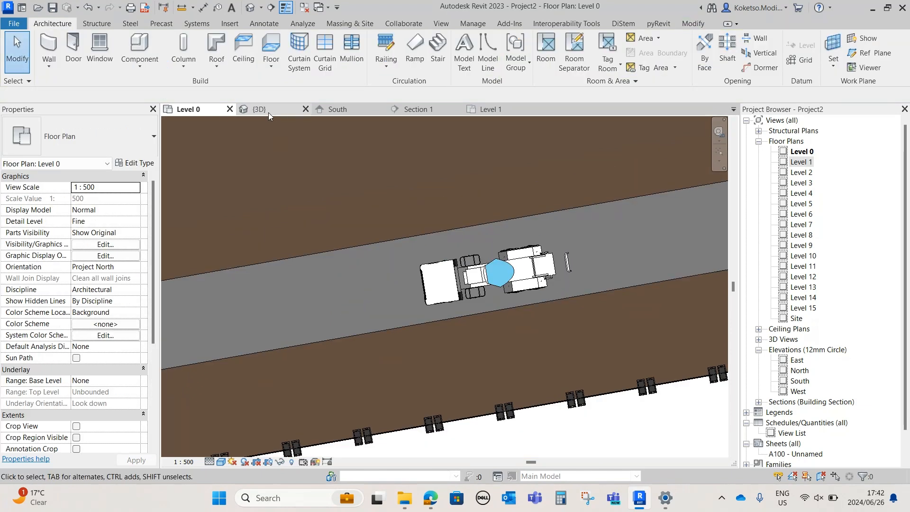
# Examine the concrete truck on the road and the placed vehicles across the whole site in 3D
pyautogui.click(268, 110)
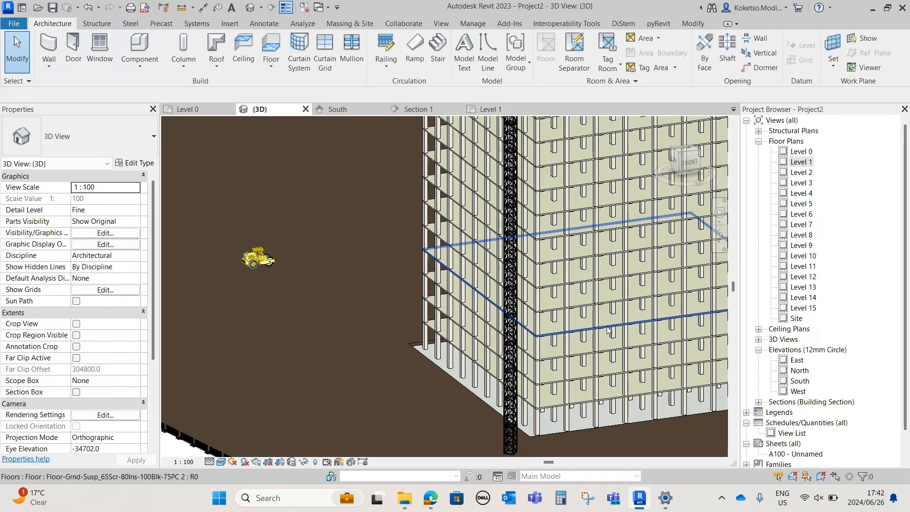
pyautogui.scroll(-5, 601, 231)
pyautogui.scroll(4, 601, 231)
pyautogui.moveTo(601, 230); pyautogui.dragTo(348, 232, button='middle')
pyautogui.scroll(2, 375, 208)
pyautogui.click(383, 199)
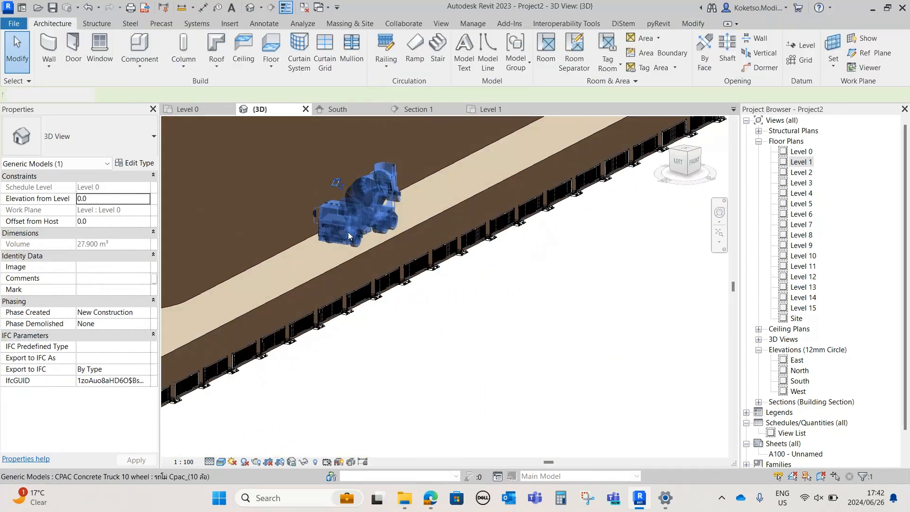
pyautogui.click(451, 290)
pyautogui.keyDown('shift'); pyautogui.moveTo(451, 290); pyautogui.dragTo(455, 305, button='middle'); pyautogui.keyUp('shift')
pyautogui.scroll(-2, 452, 304)
pyautogui.scroll(-4, 543, 291)
pyautogui.keyDown('shift'); pyautogui.moveTo(545, 292); pyautogui.dragTo(300, 307, button='middle'); pyautogui.keyUp('shift')
pyautogui.scroll(4, 511, 277)
pyautogui.scroll(-5, 530, 313)
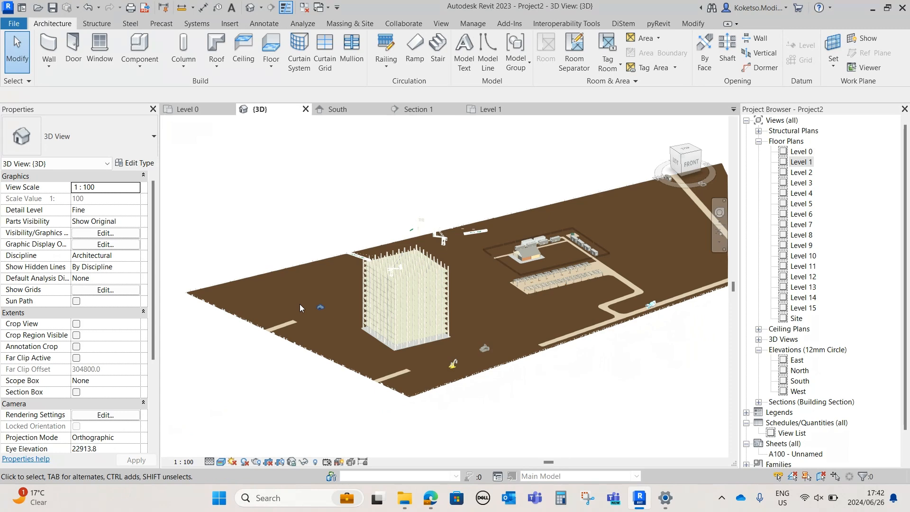
# Load the BMW M3, BMW X6 and Land Rover Discovery 4 car families together from the Downloads folder
pyautogui.click(180, 109)
pyautogui.click(230, 24)
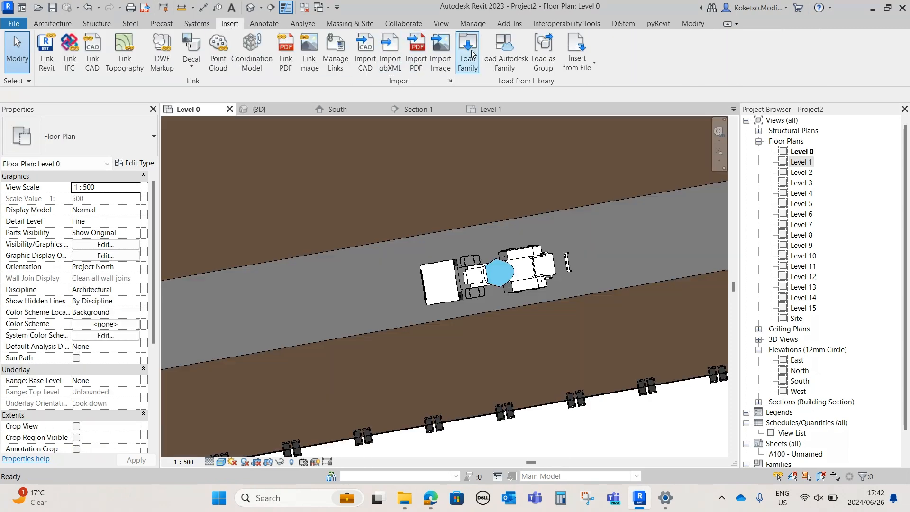
pyautogui.click(467, 52)
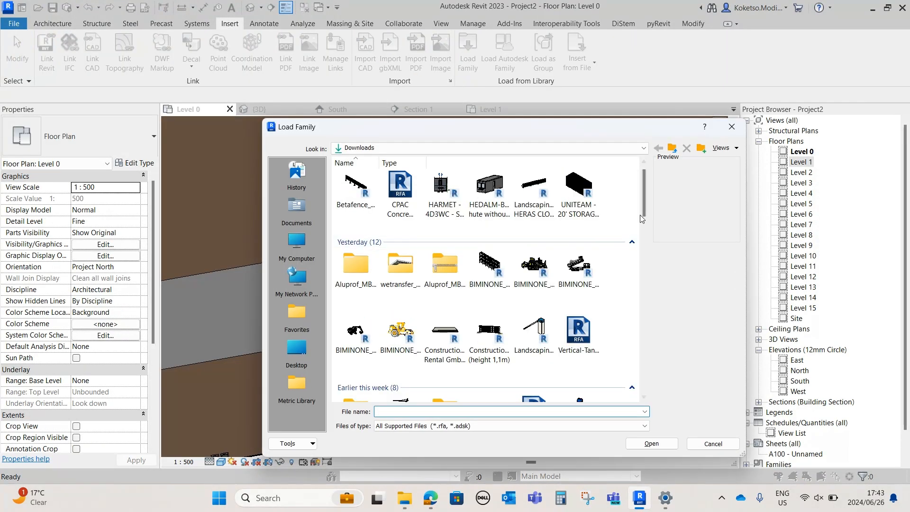
pyautogui.moveTo(644, 197); pyautogui.dragTo(642, 320)
pyautogui.click(357, 265)
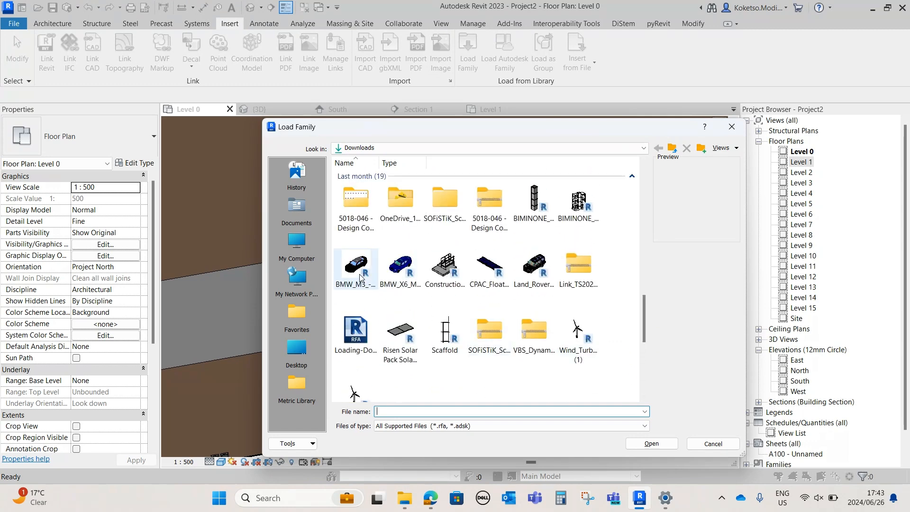
pyautogui.click(395, 271)
pyautogui.click(534, 268)
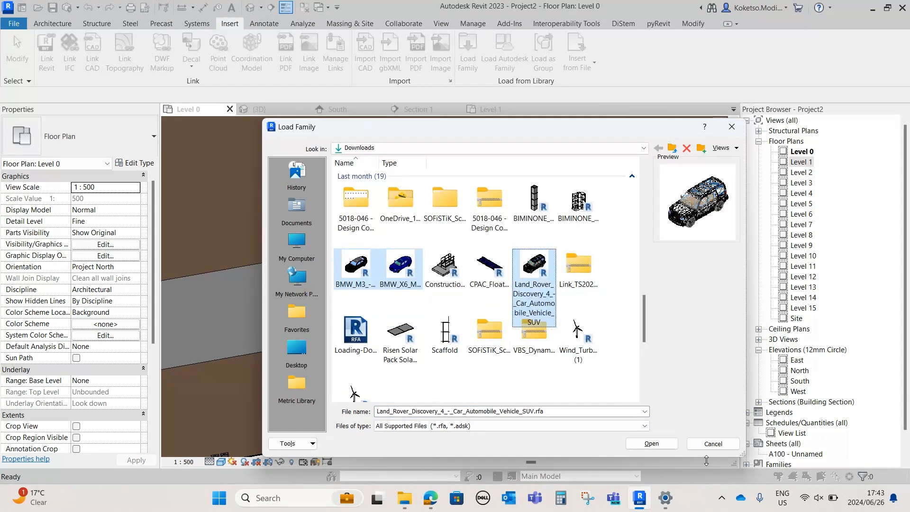
pyautogui.click(651, 443)
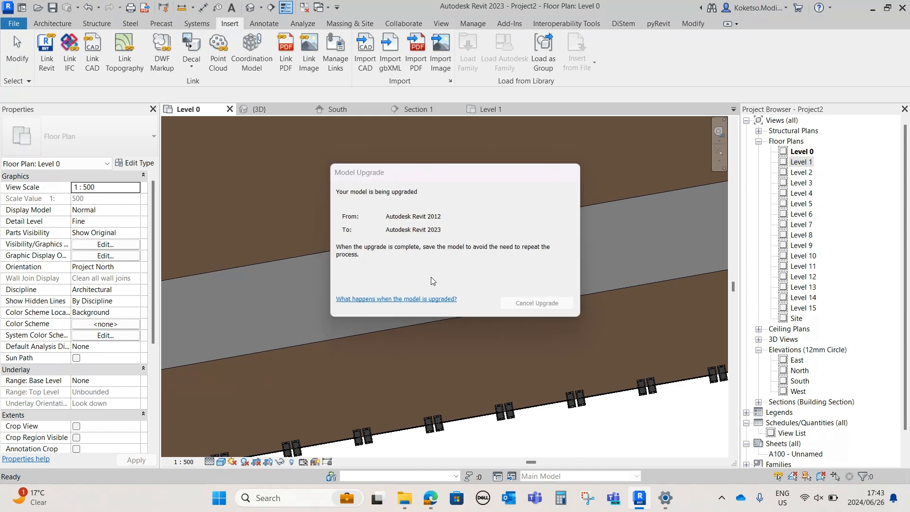
pyautogui.hotkey('alt', 'Tab')
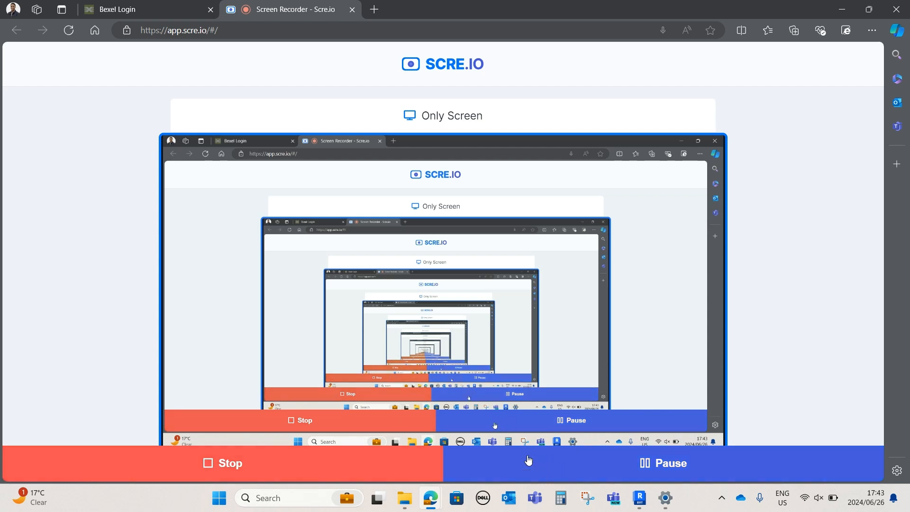
pyautogui.click(634, 509)
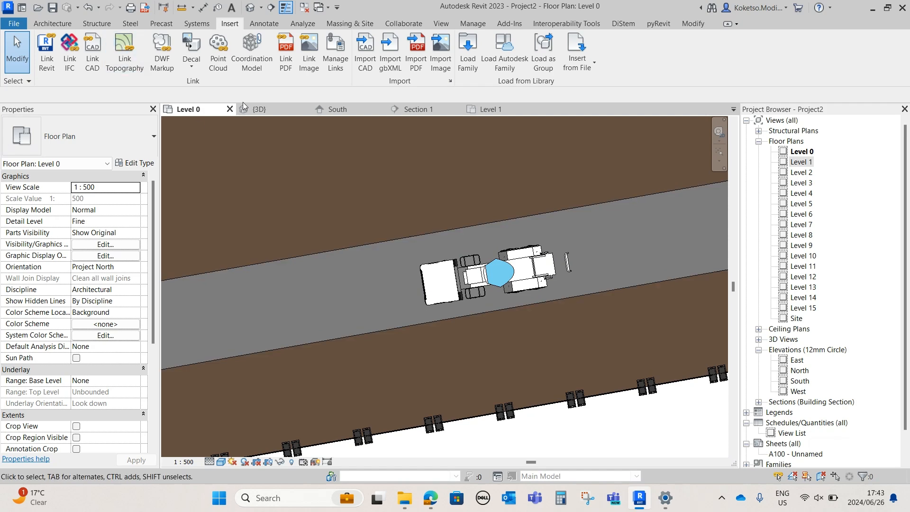
# Place a BMW X6 on Level 0 under the westernmost carport of the parking area's southern row, facing north
pyautogui.click(52, 24)
pyautogui.click(139, 43)
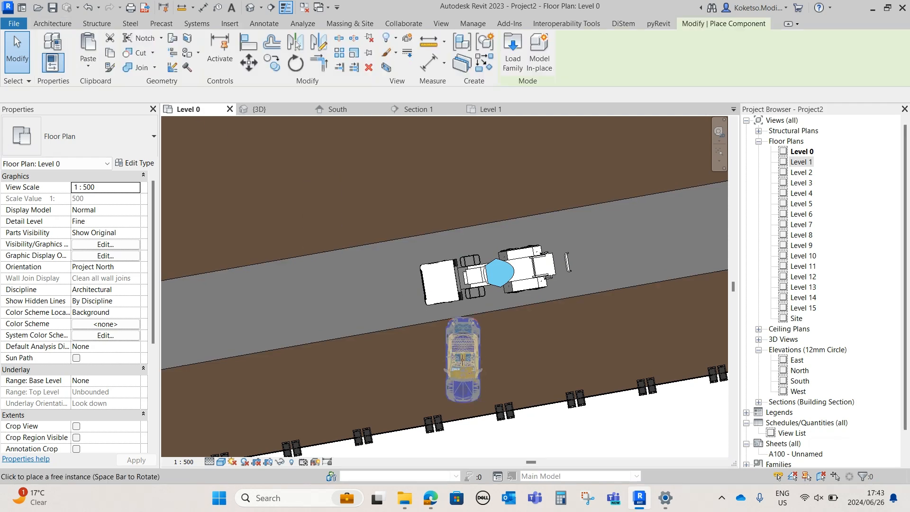
pyautogui.scroll(-5, 489, 241)
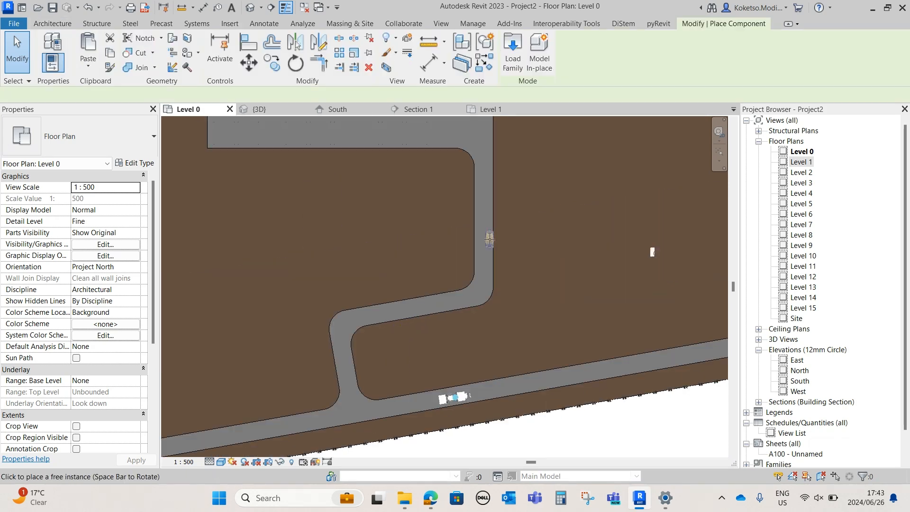
pyautogui.moveTo(498, 244); pyautogui.dragTo(612, 405, button='middle')
pyautogui.scroll(4, 289, 291)
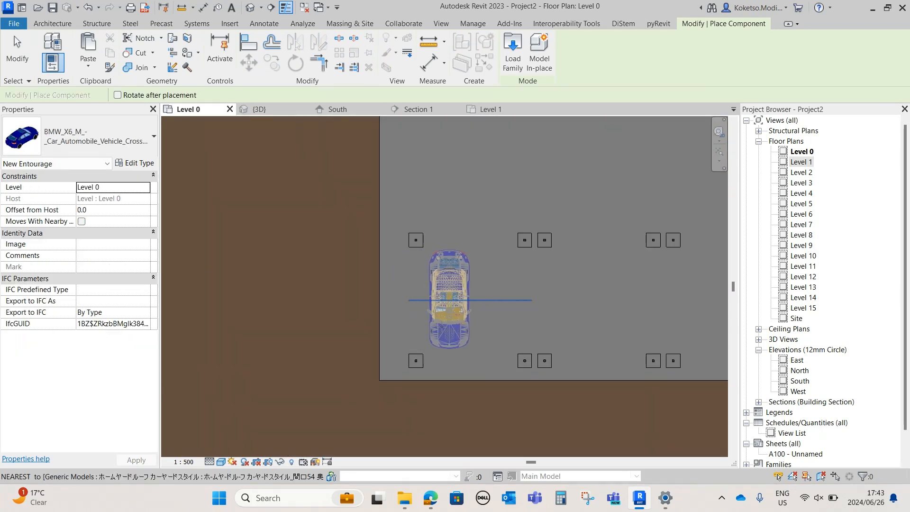
pyautogui.click(435, 309)
# Place a BMW M3 2010 Coupe on Level 0 under the westernmost carport of the parking area's northern row
pyautogui.click(66, 141)
pyautogui.scroll(2, 64, 243)
pyautogui.scroll(-1, 62, 246)
pyautogui.click(61, 216)
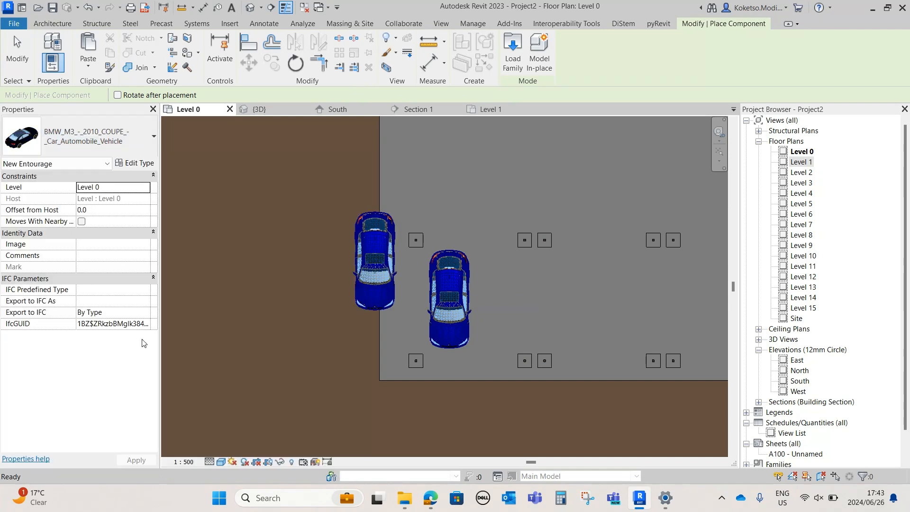
pyautogui.scroll(-4, 340, 405)
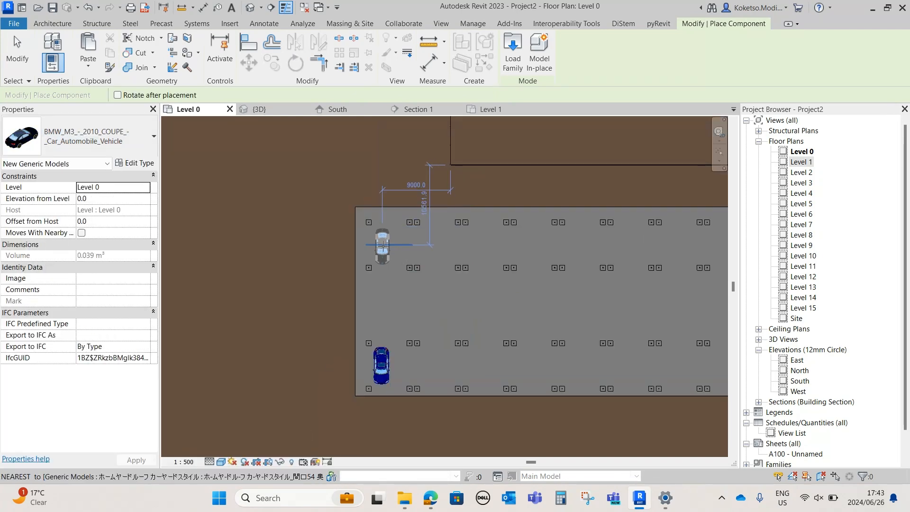
pyautogui.click(401, 268)
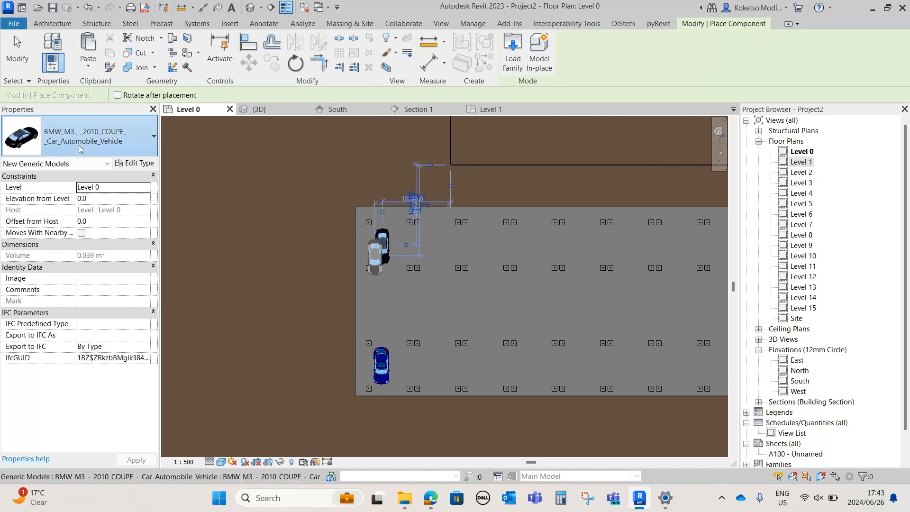
# Place a Land Rover Discovery 4 on the access road just south of the parking area's east end
pyautogui.click(79, 141)
pyautogui.scroll(-6, 61, 268)
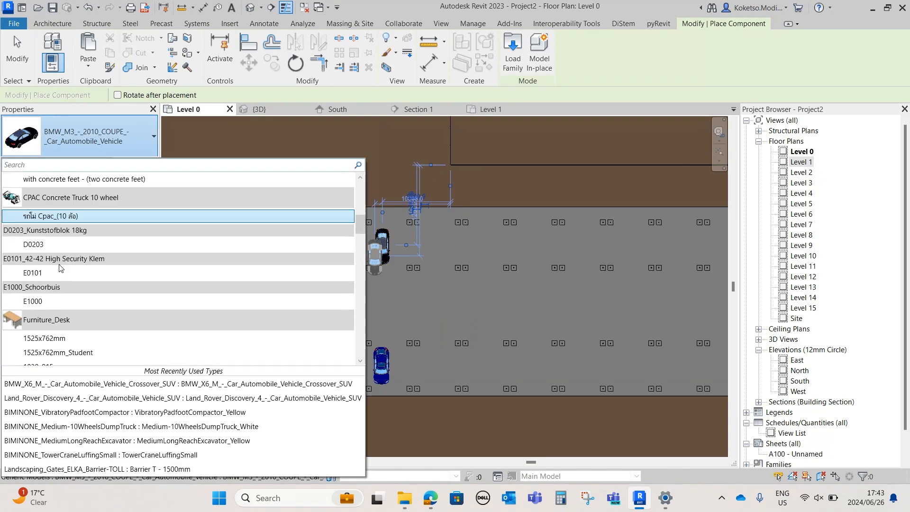
pyautogui.scroll(-12, 60, 268)
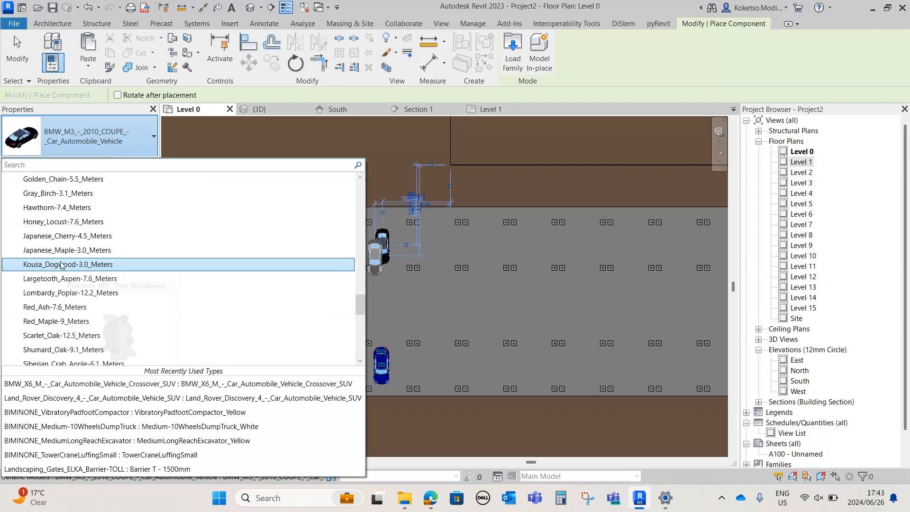
pyautogui.scroll(3, 61, 267)
pyautogui.scroll(8, 61, 267)
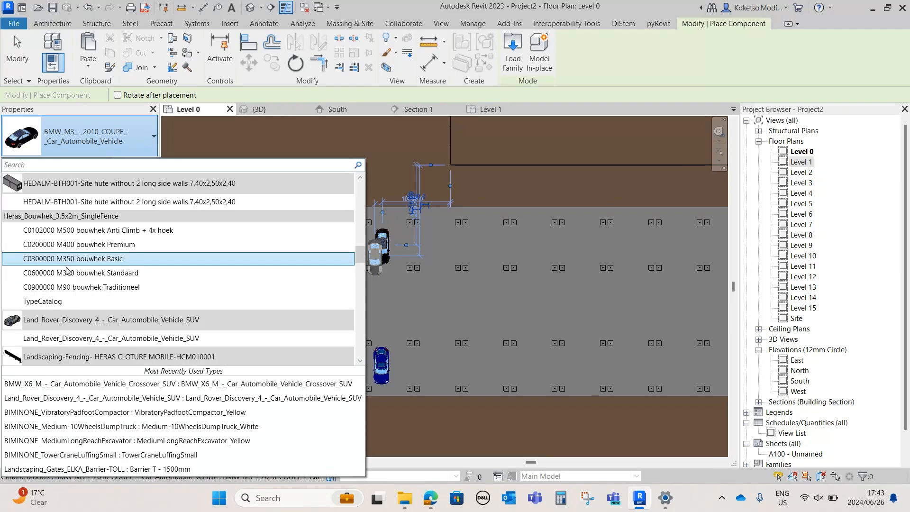
pyautogui.click(53, 339)
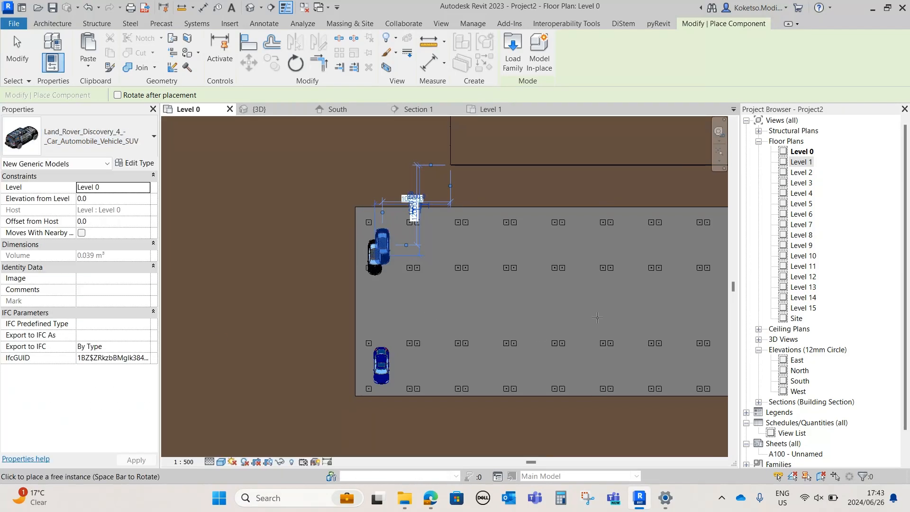
pyautogui.scroll(-4, 597, 328)
pyautogui.moveTo(596, 329); pyautogui.dragTo(402, 255, button='middle')
pyautogui.scroll(1, 390, 256)
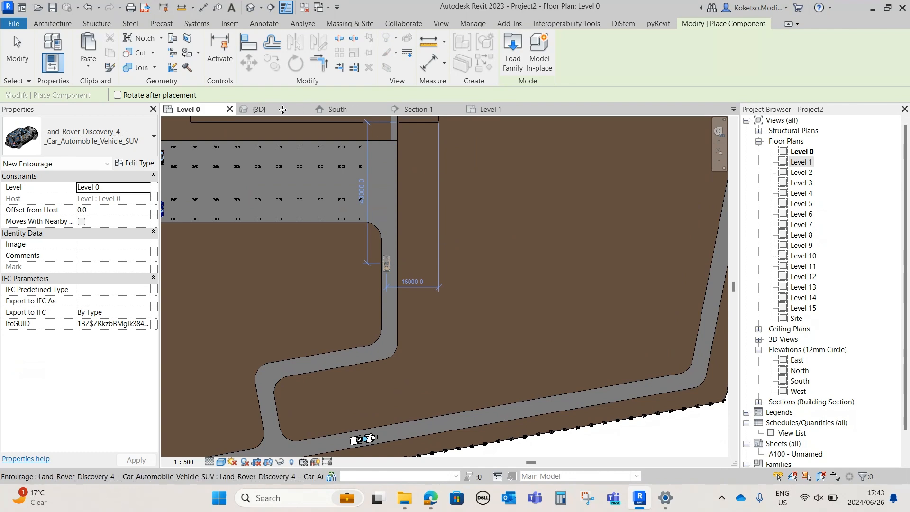
pyautogui.press('Escape')
# Examine the placed cars on the access road and under the carports, and the surrounding site, in 3D
pyautogui.click(280, 109)
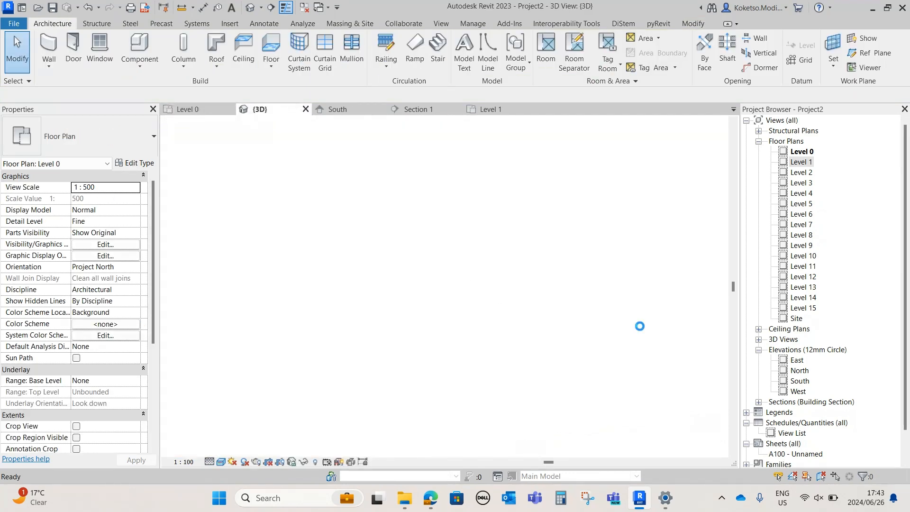
pyautogui.moveTo(641, 328); pyautogui.dragTo(548, 296, button='middle')
pyautogui.scroll(4, 541, 295)
pyautogui.moveTo(558, 371); pyautogui.dragTo(406, 257, button='middle')
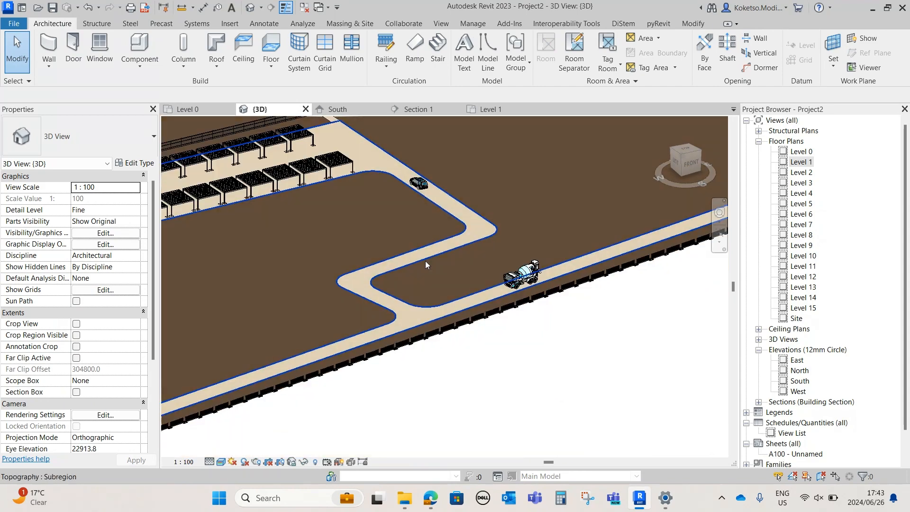
pyautogui.scroll(2, 528, 275)
pyautogui.moveTo(369, 166); pyautogui.dragTo(567, 340, button='middle')
pyautogui.moveTo(382, 318); pyautogui.dragTo(733, 233, button='middle')
pyautogui.scroll(2, 476, 273)
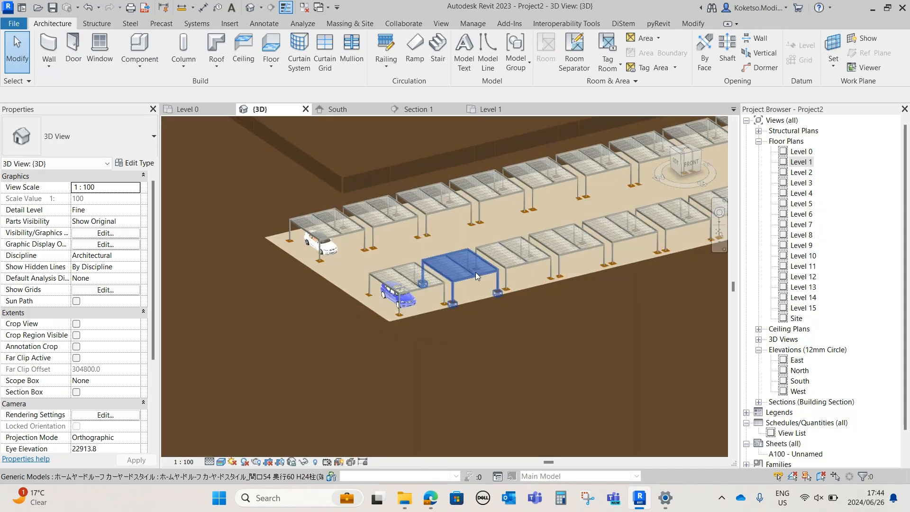
pyautogui.scroll(1, 476, 273)
pyautogui.click(390, 291)
pyautogui.moveTo(398, 360)
pyautogui.keyDown('shift'); pyautogui.mouseDown(button='middle')
pyautogui.moveTo(365, 317)
pyautogui.moveTo(400, 346)
pyautogui.mouseUp(button='middle'); pyautogui.keyUp('shift')
pyautogui.scroll(2, 402, 306)
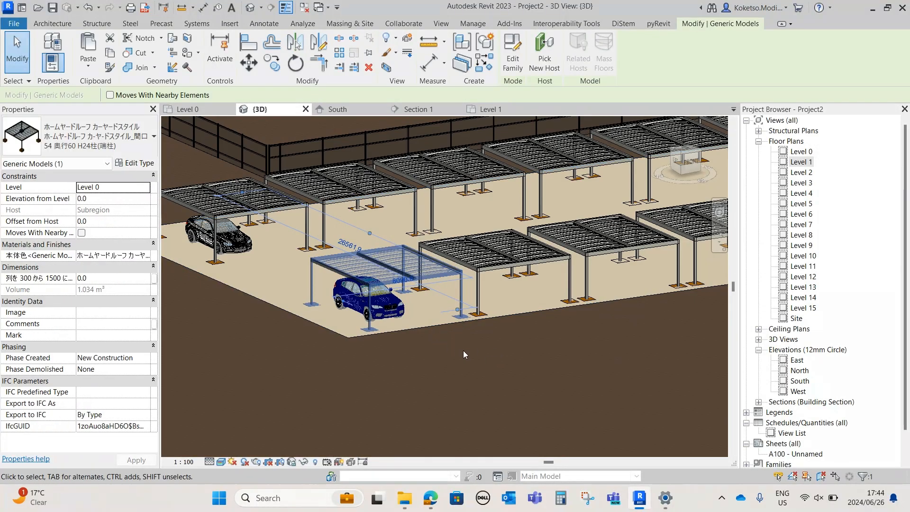
pyautogui.click(463, 354)
pyautogui.scroll(-5, 533, 292)
pyautogui.moveTo(489, 316); pyautogui.dragTo(545, 303, button='middle')
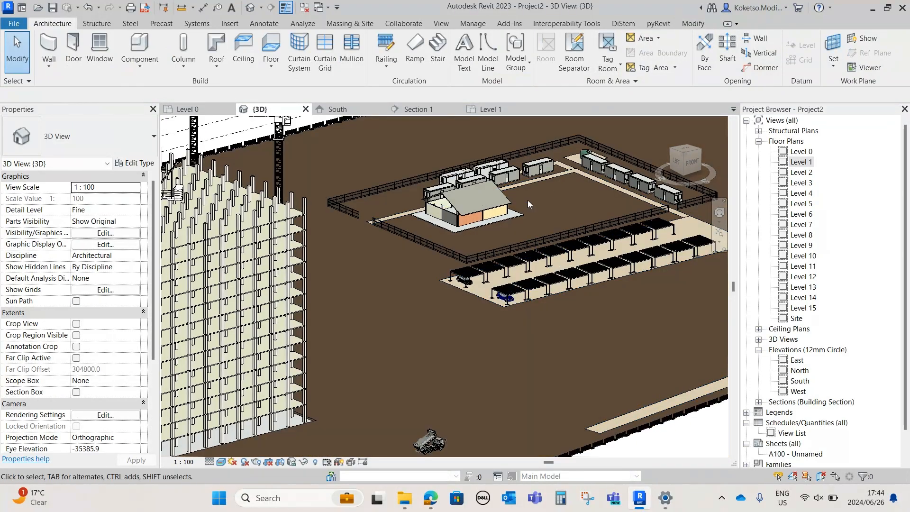
pyautogui.scroll(-4, 528, 200)
pyautogui.keyDown('shift'); pyautogui.moveTo(491, 235); pyautogui.dragTo(453, 329, button='middle'); pyautogui.keyUp('shift')
pyautogui.moveTo(411, 264); pyautogui.dragTo(600, 282, button='middle')
# Load the BIMINONE 3-storey scaffolding family from the Downloads folder with the Level 0 plan open
pyautogui.click(187, 110)
pyautogui.scroll(-5, 395, 251)
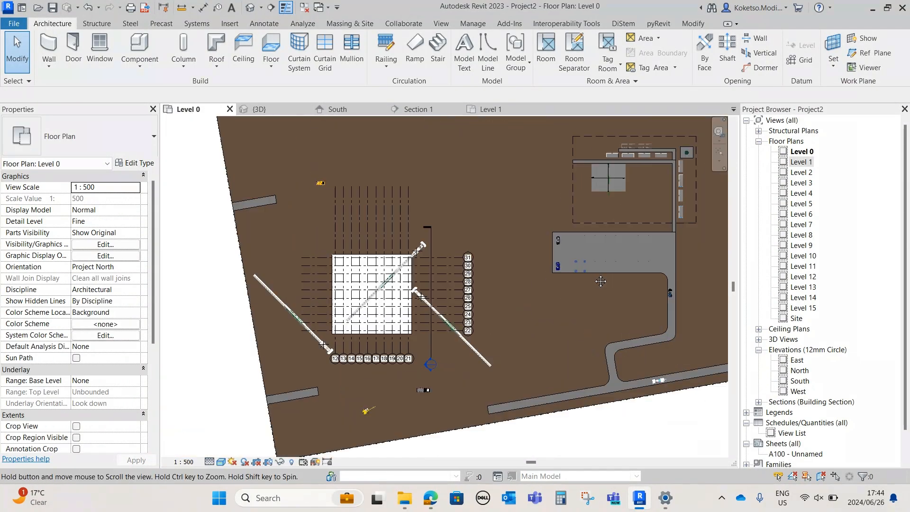
pyautogui.scroll(-1, 445, 350)
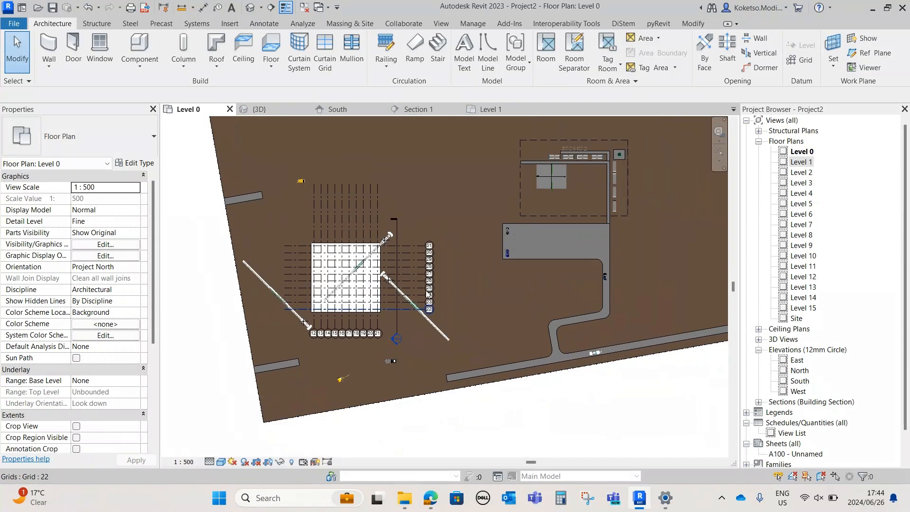
pyautogui.click(231, 24)
pyautogui.click(466, 53)
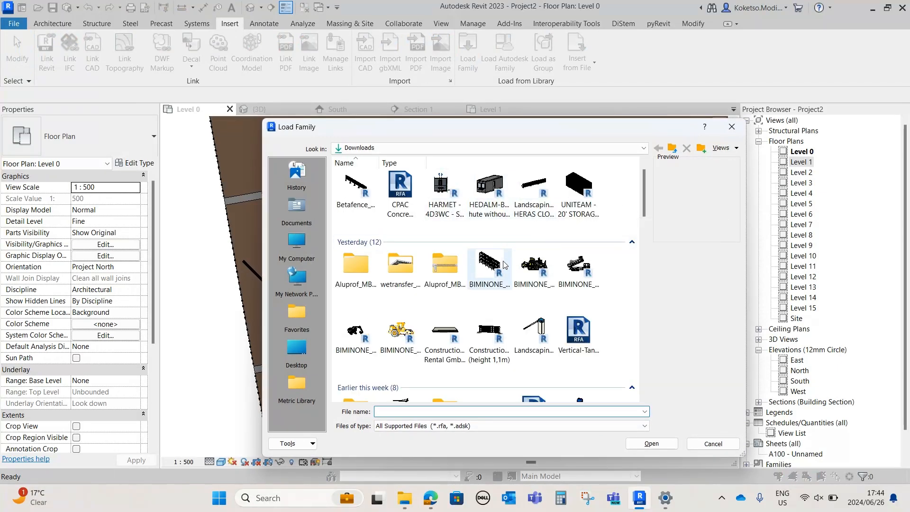
pyautogui.click(490, 268)
pyautogui.click(651, 443)
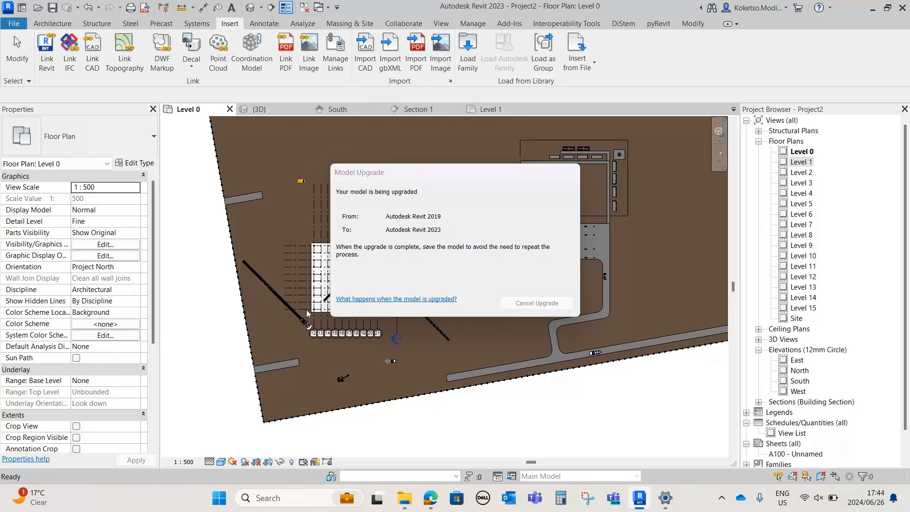
# Place the 3-storey scaffolding on the Level 0 work plane along the building's south side, drawing its line from grid 14 to grid 20
pyautogui.scroll(8, 334, 319)
pyautogui.click(52, 23)
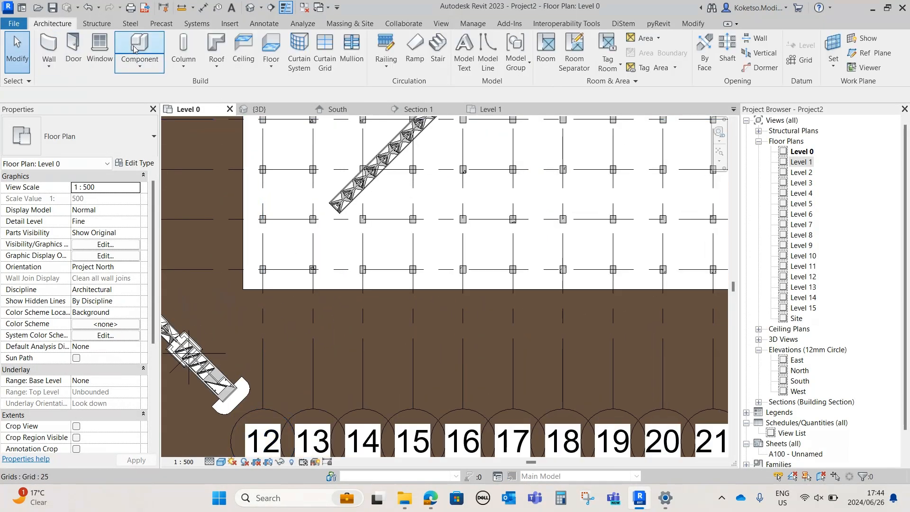
pyautogui.click(363, 304)
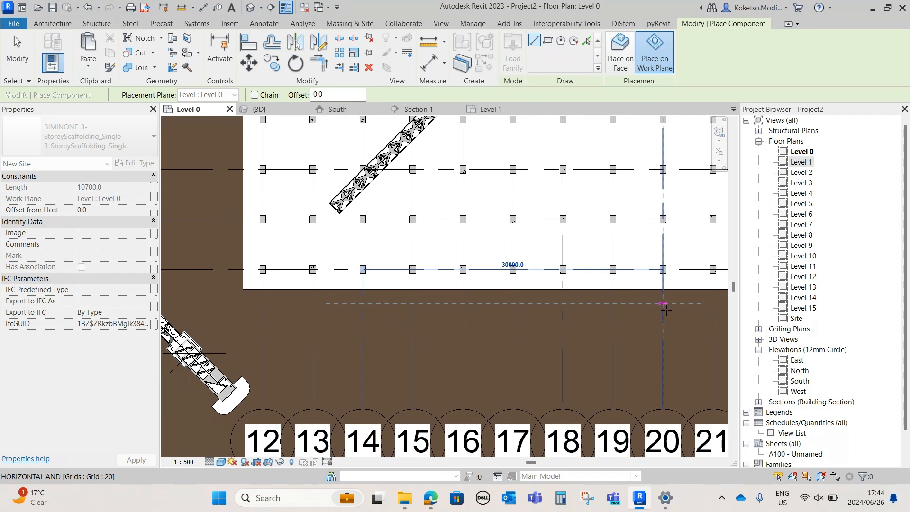
pyautogui.click(665, 313)
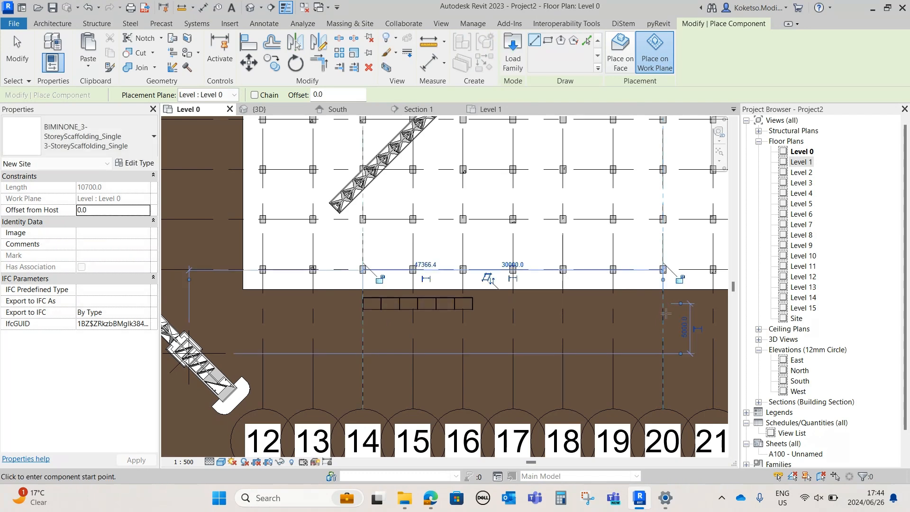
pyautogui.press('Escape')
pyautogui.press('Escape')
# Mirror a copy of the scaffolding about grid 17 along the building's south side
pyautogui.click(383, 297)
pyautogui.moveTo(383, 297); pyautogui.dragTo(287, 273, button='middle')
pyautogui.press('m')
pyautogui.press('m')
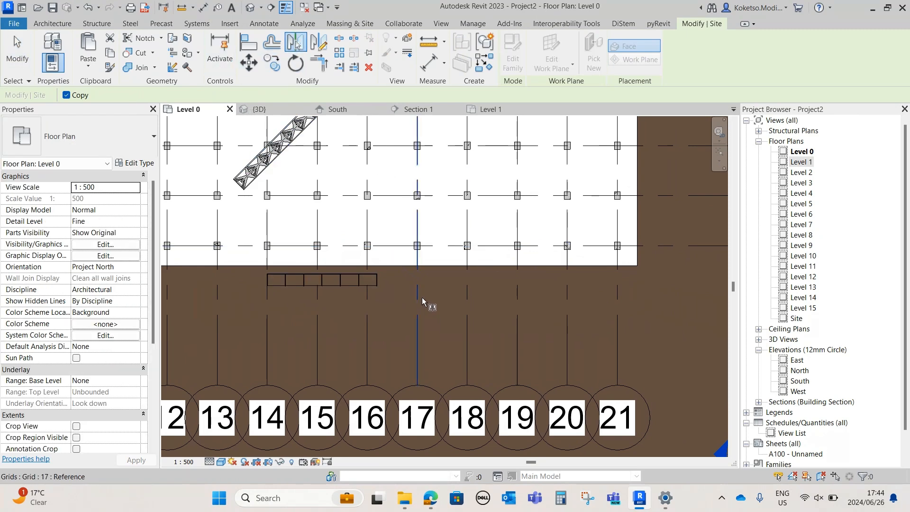
pyautogui.click(521, 297)
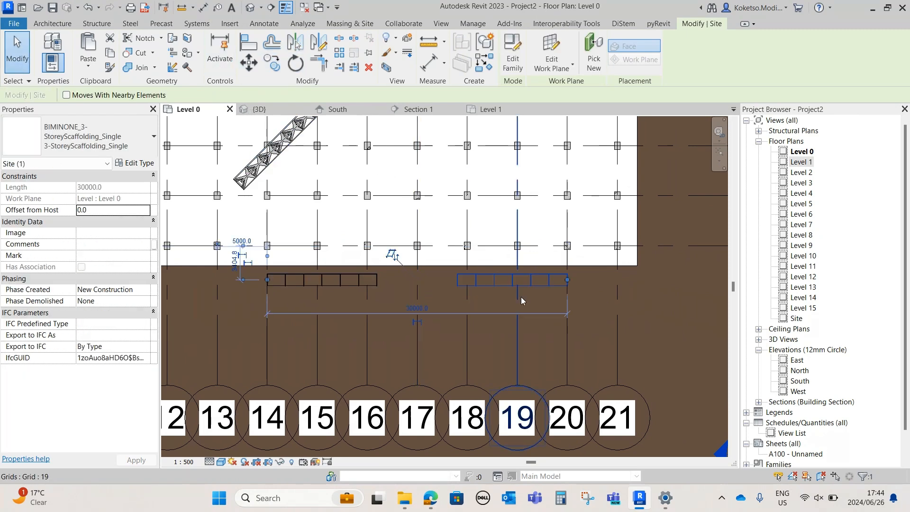
pyautogui.press('Escape')
# Examine both scaffolding units against the building's south face and the nearby construction vehicles in 3D
pyautogui.hotkey('ctrl', 'Tab')
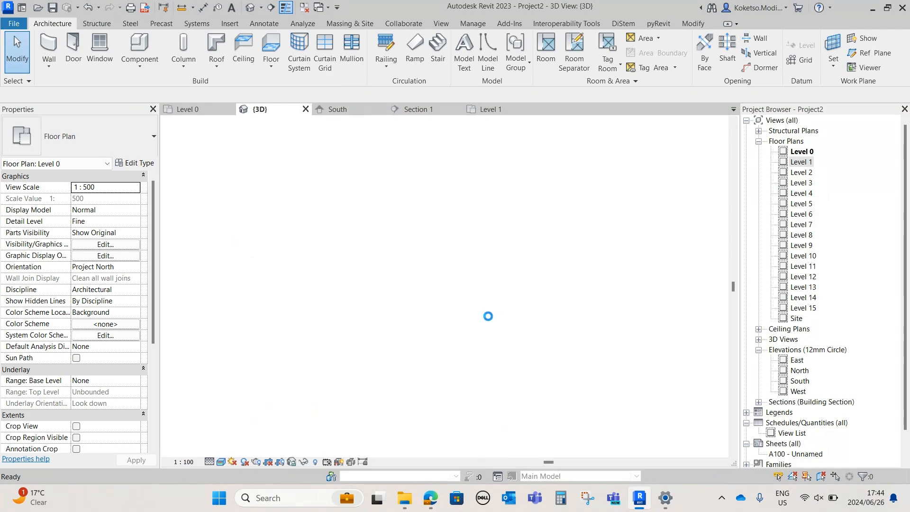
pyautogui.scroll(6, 578, 271)
pyautogui.click(587, 251)
pyautogui.scroll(3, 661, 210)
pyautogui.keyDown('shift'); pyautogui.moveTo(646, 305); pyautogui.dragTo(460, 283, button='middle'); pyautogui.keyUp('shift')
pyautogui.scroll(-4, 460, 283)
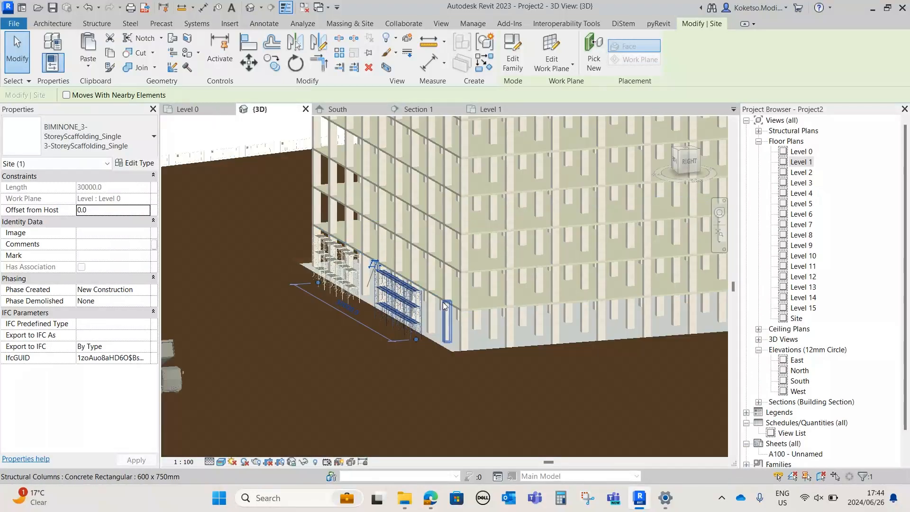
pyautogui.click(415, 360)
pyautogui.keyDown('shift'); pyautogui.moveTo(415, 361); pyautogui.dragTo(616, 351, button='middle'); pyautogui.keyUp('shift')
pyautogui.scroll(-3, 408, 342)
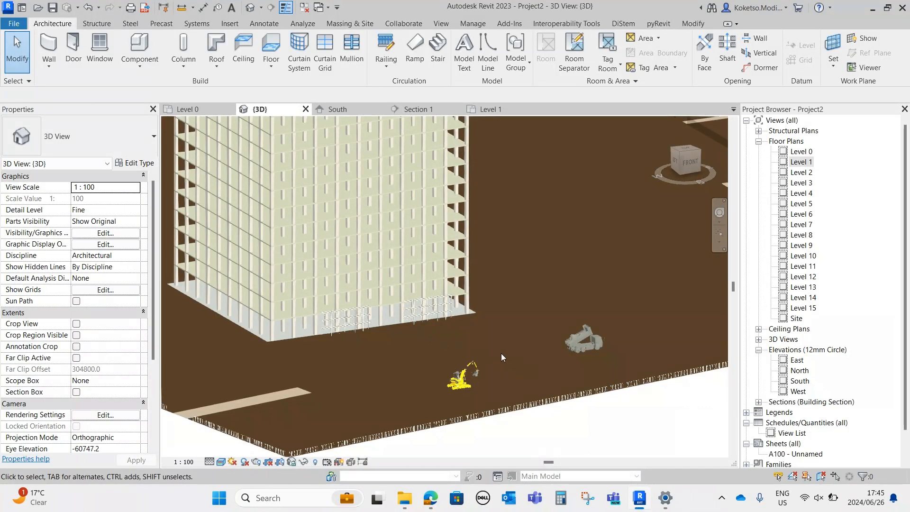
pyautogui.keyDown('shift'); pyautogui.moveTo(499, 353); pyautogui.dragTo(535, 349, button='middle'); pyautogui.keyUp('shift')
pyautogui.scroll(-2, 493, 334)
pyautogui.click(182, 109)
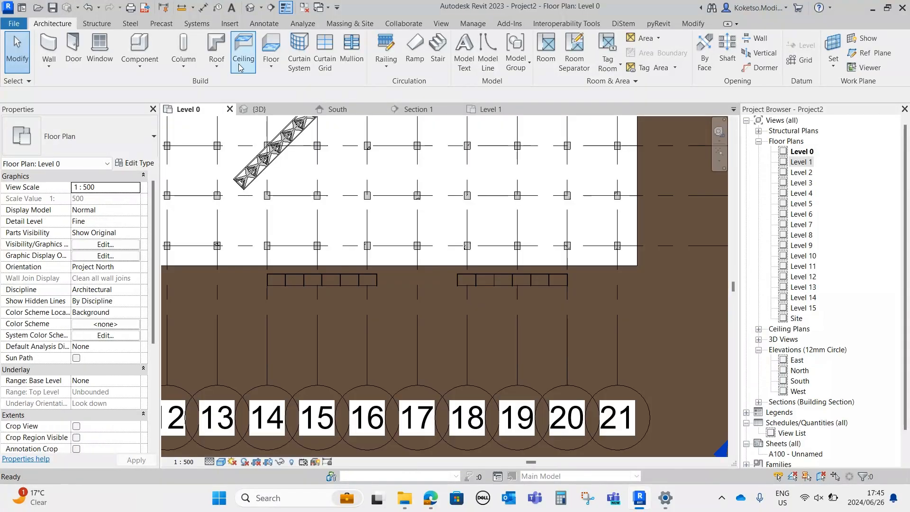
pyautogui.click(230, 24)
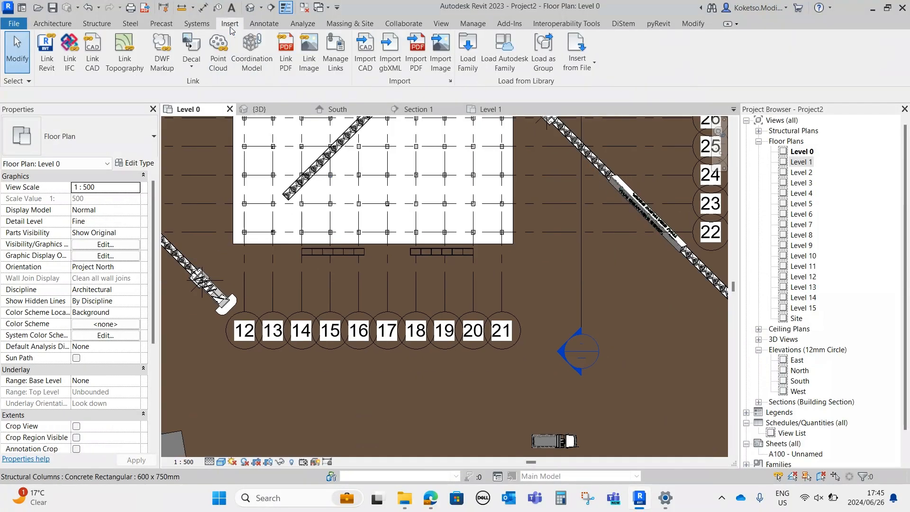
pyautogui.click(467, 51)
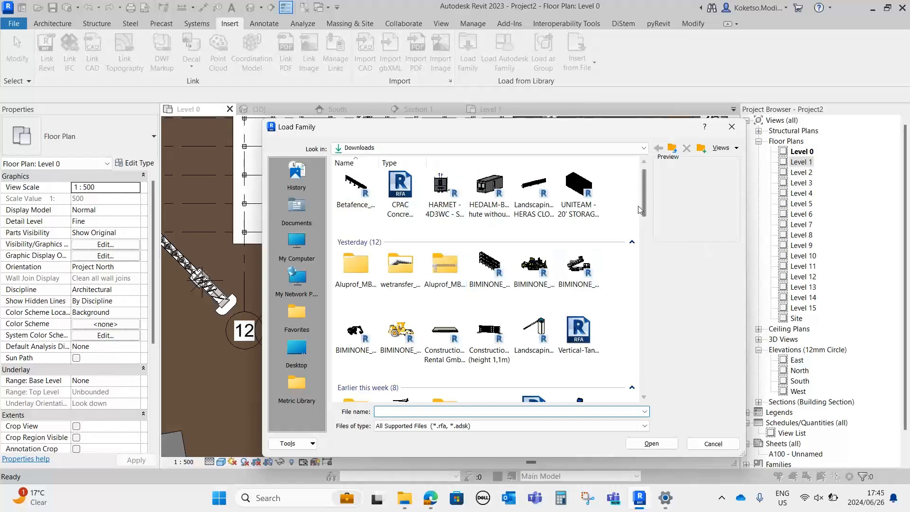
pyautogui.moveTo(643, 188); pyautogui.dragTo(645, 244)
pyautogui.click(732, 126)
pyautogui.scroll(-3, 319, 285)
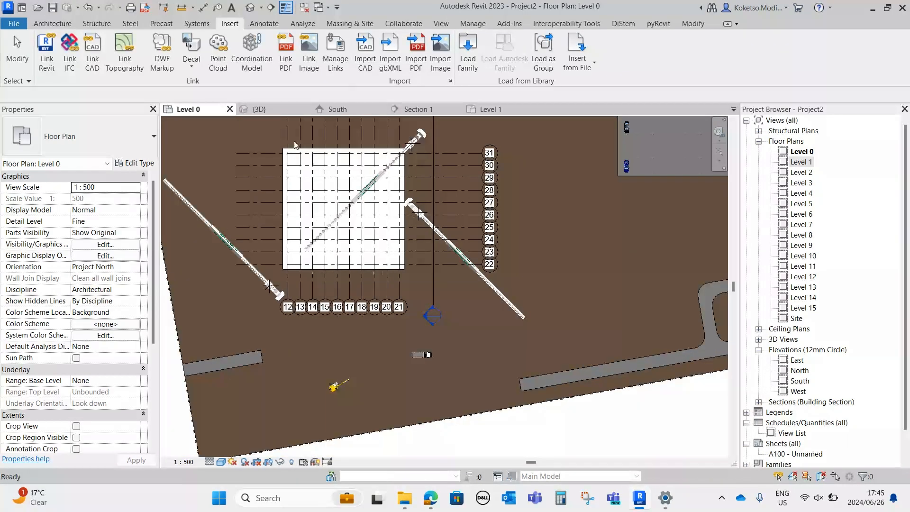
# Open the 3D view and close the Properties palette and Project Browser to enlarge the drawing area
pyautogui.click(260, 112)
pyautogui.click(153, 109)
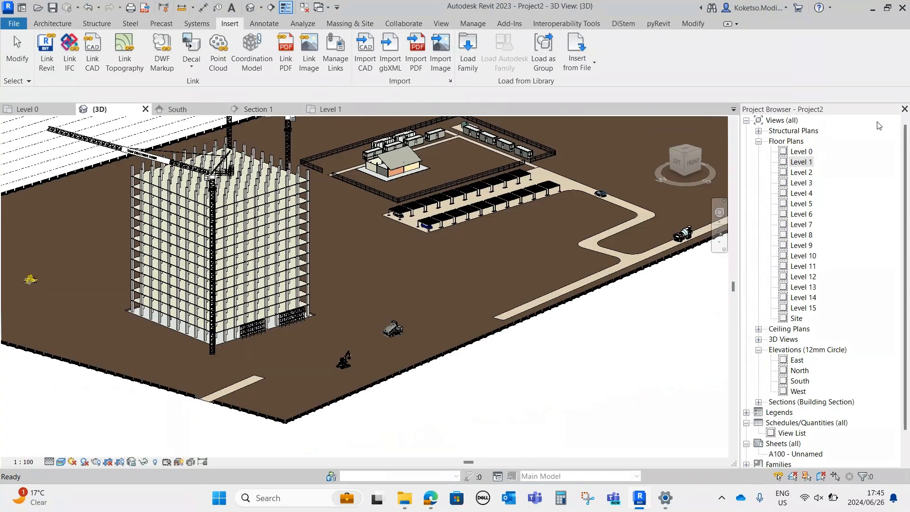
pyautogui.click(905, 109)
pyautogui.scroll(-3, 507, 268)
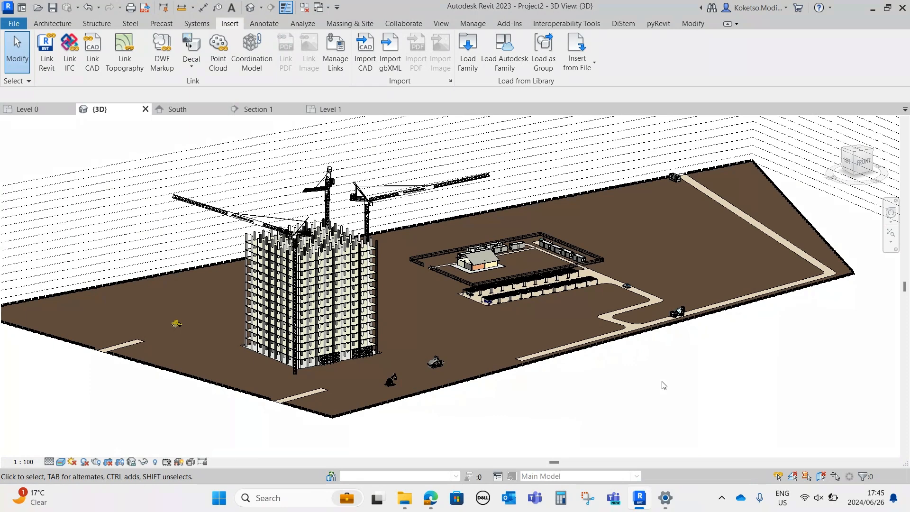
# Examine the fenced site as a whole in 3D from several angles, including the building, cranes, compound and roads
pyautogui.keyDown('shift'); pyautogui.moveTo(716, 365); pyautogui.dragTo(564, 345, button='middle'); pyautogui.keyUp('shift')
pyautogui.scroll(1, 563, 344)
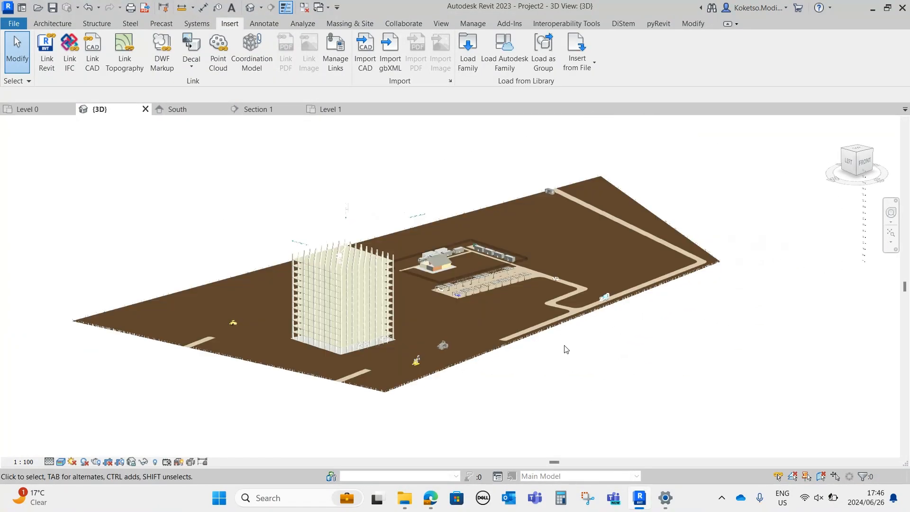
pyautogui.scroll(2, 511, 344)
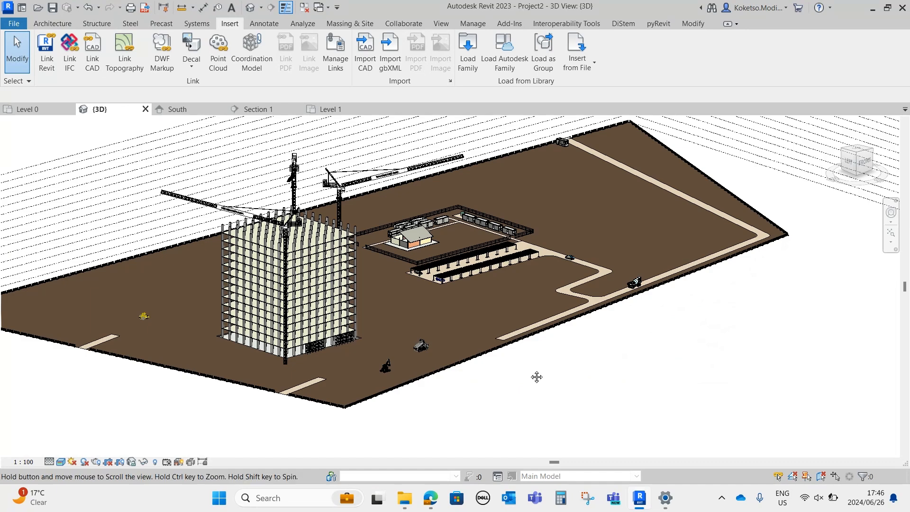
pyautogui.moveTo(525, 370); pyautogui.dragTo(539, 385, button='middle')
pyautogui.keyDown('shift'); pyautogui.moveTo(622, 348); pyautogui.dragTo(624, 335, button='middle'); pyautogui.keyUp('shift')
pyautogui.keyDown('shift'); pyautogui.moveTo(384, 379); pyautogui.dragTo(562, 346, button='middle'); pyautogui.keyUp('shift')
pyautogui.keyDown('shift'); pyautogui.moveTo(592, 383); pyautogui.dragTo(621, 437, button='middle'); pyautogui.keyUp('shift')
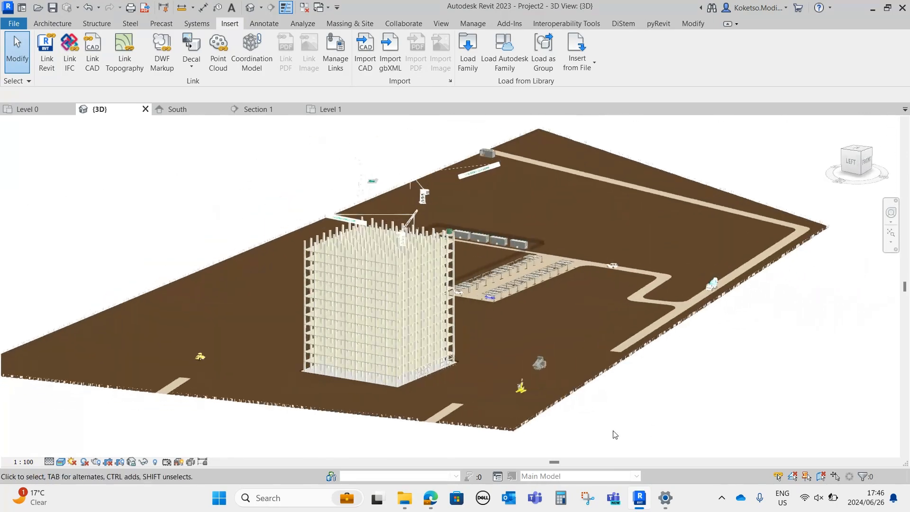
pyautogui.scroll(2, 365, 326)
pyautogui.keyDown('shift'); pyautogui.moveTo(359, 325); pyautogui.dragTo(340, 358, button='middle'); pyautogui.keyUp('shift')
pyautogui.scroll(-3, 339, 358)
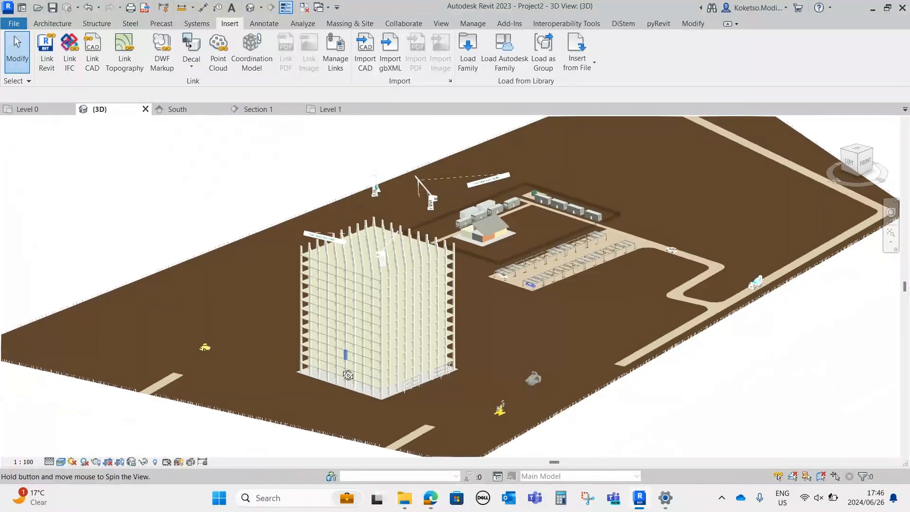
pyautogui.scroll(-2, 351, 363)
pyautogui.keyDown('shift'); pyautogui.moveTo(557, 349); pyautogui.dragTo(546, 364, button='middle'); pyautogui.keyUp('shift')
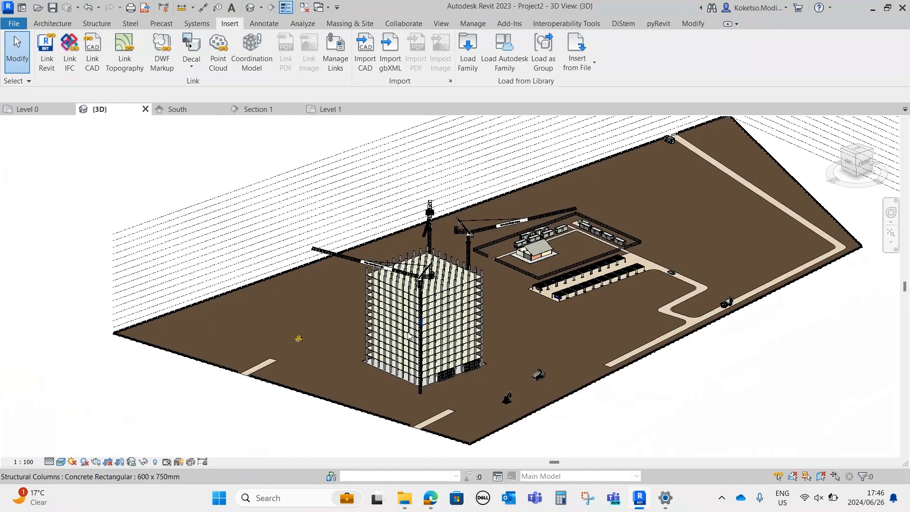
# Inspect the multi-storey concrete building and its tower cranes up close, selecting a top-storey corner column
pyautogui.scroll(3, 403, 330)
pyautogui.click(339, 239)
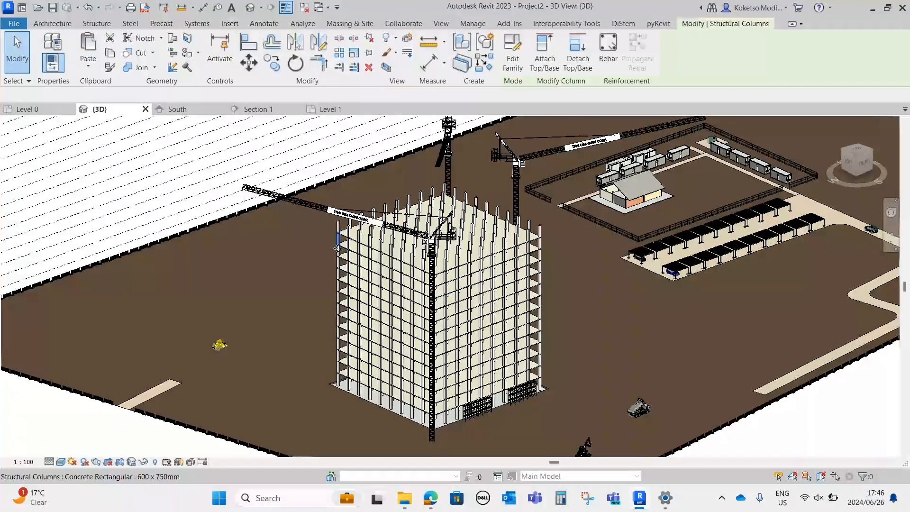
pyautogui.keyDown('shift'); pyautogui.moveTo(338, 239); pyautogui.dragTo(453, 289, button='middle'); pyautogui.keyUp('shift')
pyautogui.moveTo(491, 344); pyautogui.dragTo(439, 313, button='middle')
pyautogui.keyDown('shift'); pyautogui.moveTo(532, 332); pyautogui.dragTo(453, 346, button='middle'); pyautogui.keyUp('shift')
pyautogui.scroll(-2, 454, 345)
pyautogui.moveTo(539, 385); pyautogui.dragTo(503, 330, button='middle')
# Examine the site entrance at the far boundary, including the guardhouse, boom barrier, access road and perimeter fence
pyautogui.scroll(3, 618, 268)
pyautogui.scroll(1, 617, 268)
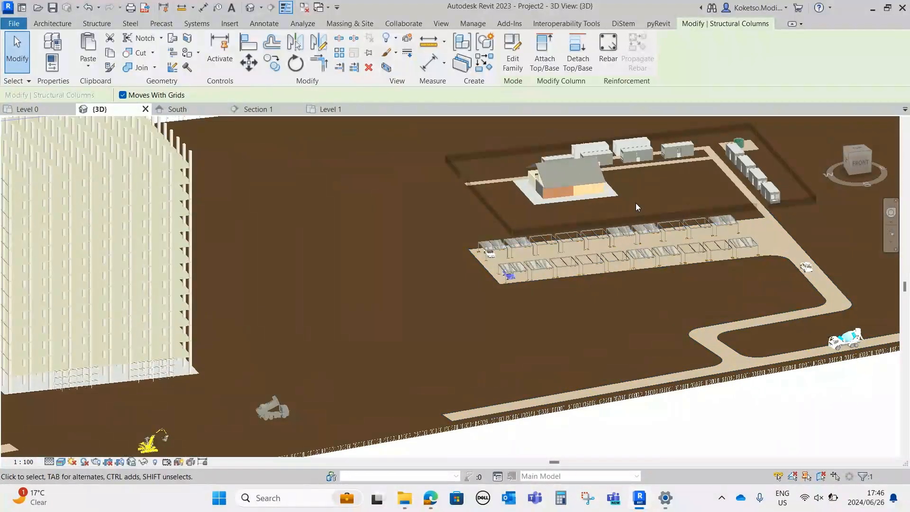
pyautogui.scroll(2, 635, 204)
pyautogui.moveTo(635, 204); pyautogui.dragTo(451, 284, button='middle')
pyautogui.scroll(-4, 451, 284)
pyautogui.moveTo(661, 220); pyautogui.dragTo(414, 261, button='middle')
pyautogui.scroll(2, 619, 179)
pyautogui.scroll(4, 619, 176)
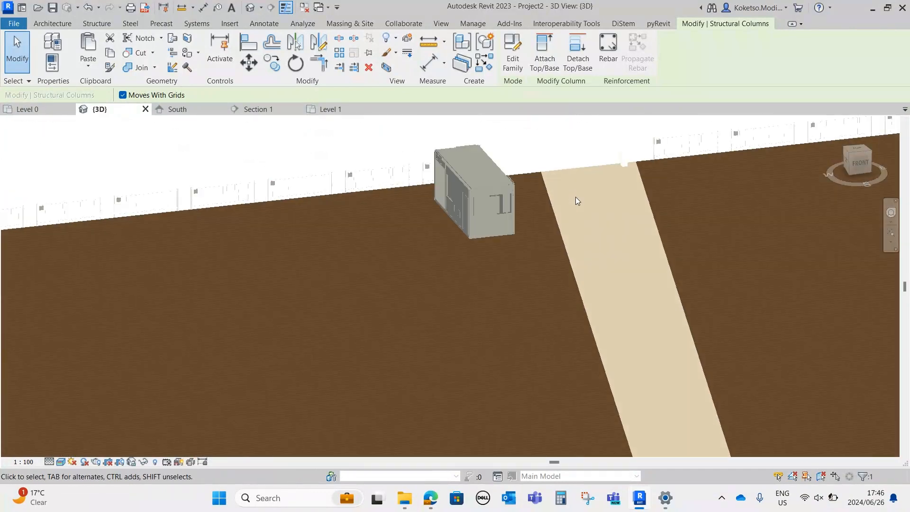
pyautogui.scroll(-6, 656, 154)
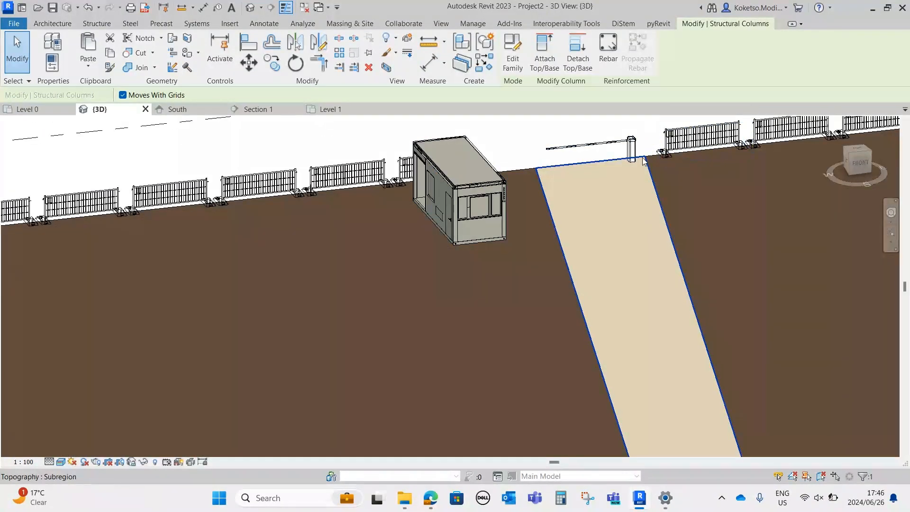
pyautogui.scroll(3, 430, 196)
pyautogui.scroll(3, 402, 206)
pyautogui.scroll(-3, 402, 207)
pyautogui.scroll(-5, 630, 201)
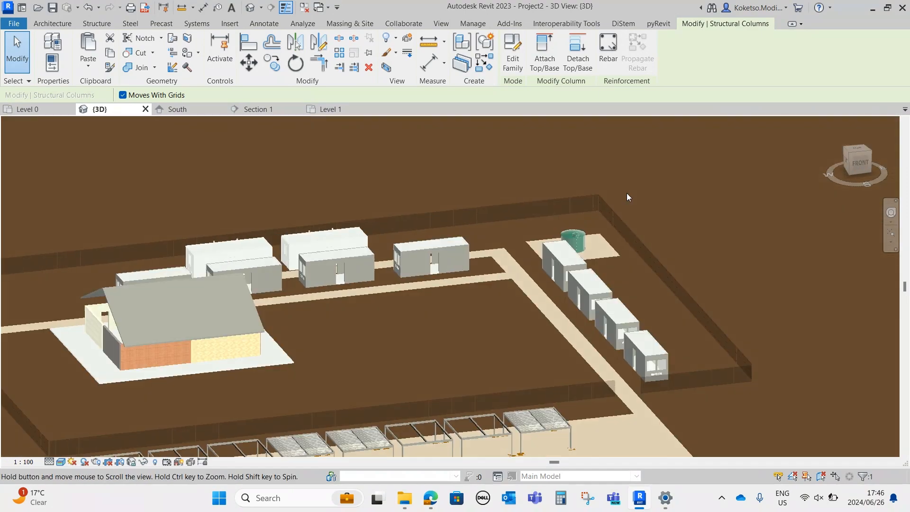
# Inspect the fenced compound with its site offices and house, the covered parking bays with parked cars, and the access road
pyautogui.scroll(1, 584, 234)
pyautogui.moveTo(451, 261); pyautogui.dragTo(610, 121, button='middle')
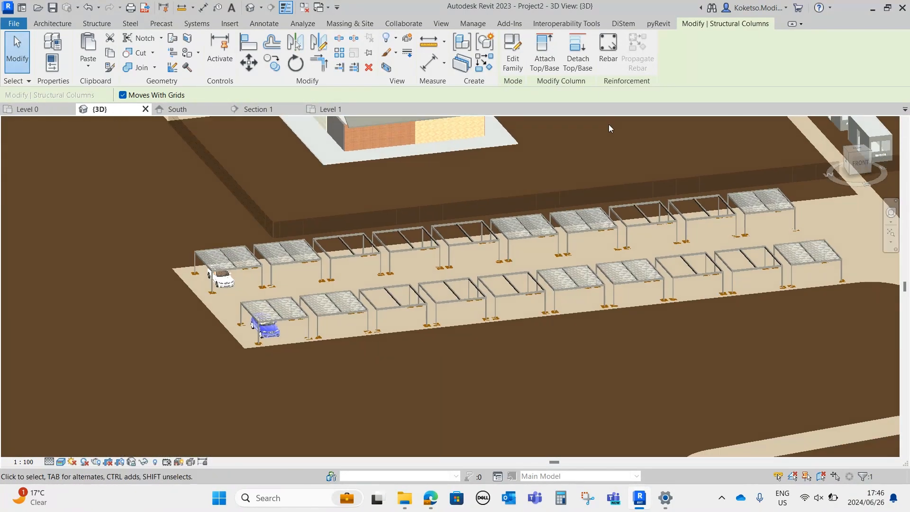
pyautogui.scroll(-2, 610, 122)
pyautogui.scroll(-4, 547, 254)
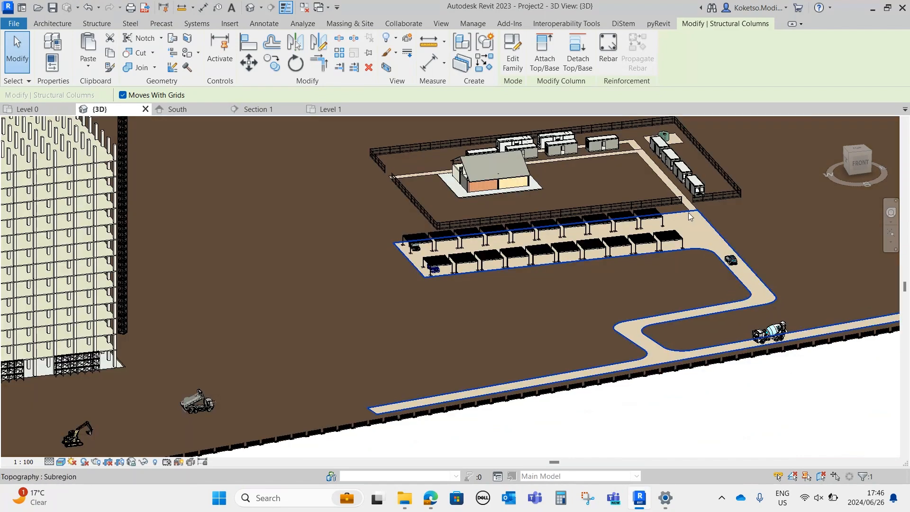
pyautogui.scroll(4, 503, 190)
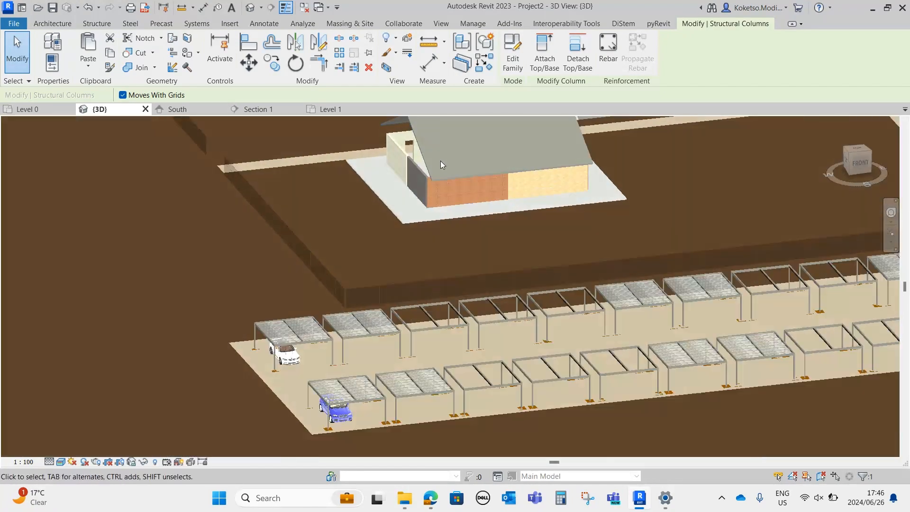
pyautogui.scroll(-3, 451, 230)
pyautogui.moveTo(593, 366); pyautogui.dragTo(518, 199, button='middle')
pyautogui.scroll(-1, 519, 209)
pyautogui.scroll(-2, 677, 244)
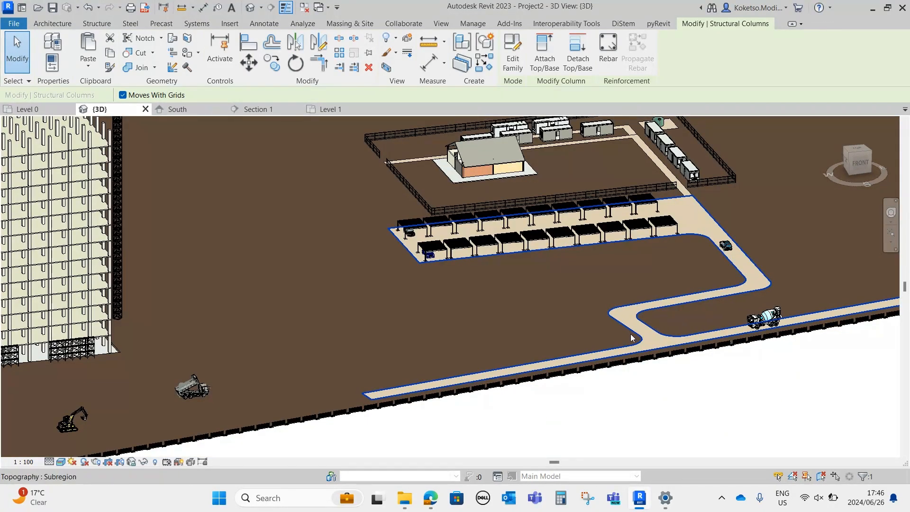
pyautogui.scroll(-2, 607, 315)
pyautogui.scroll(-1, 676, 279)
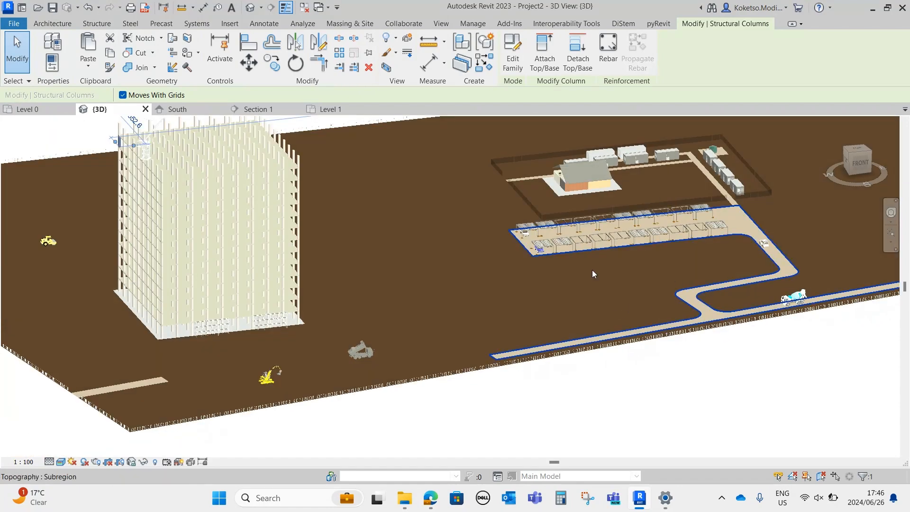
# Examine the dump truck, excavator and scaffolding beside the building, and the short road strips at the site's western boundary
pyautogui.moveTo(315, 325); pyautogui.dragTo(422, 322, button='middle')
pyautogui.scroll(4, 534, 305)
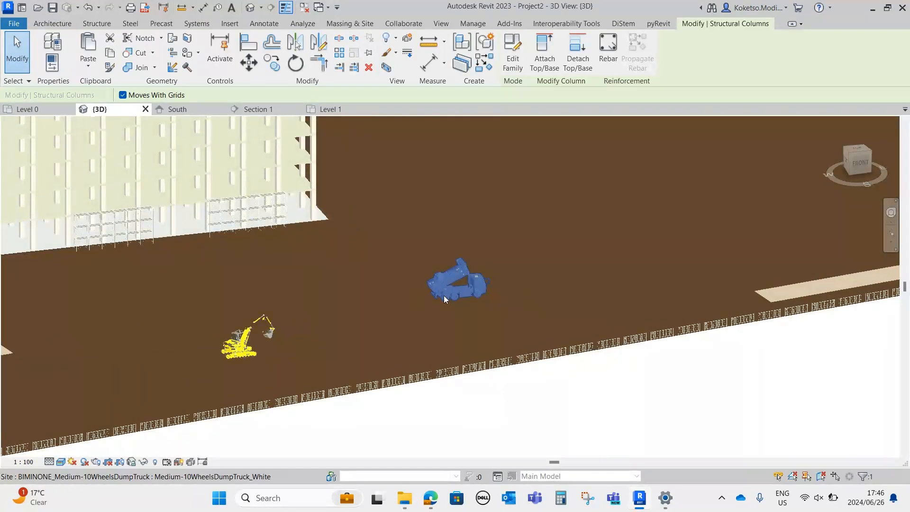
pyautogui.scroll(-3, 313, 326)
pyautogui.moveTo(287, 293); pyautogui.dragTo(552, 301, button='middle')
pyautogui.scroll(2, 497, 284)
pyautogui.moveTo(447, 315); pyautogui.dragTo(540, 436, button='middle')
pyautogui.scroll(-1, 456, 282)
pyautogui.moveTo(388, 320); pyautogui.dragTo(659, 320, button='middle')
pyautogui.scroll(-3, 440, 248)
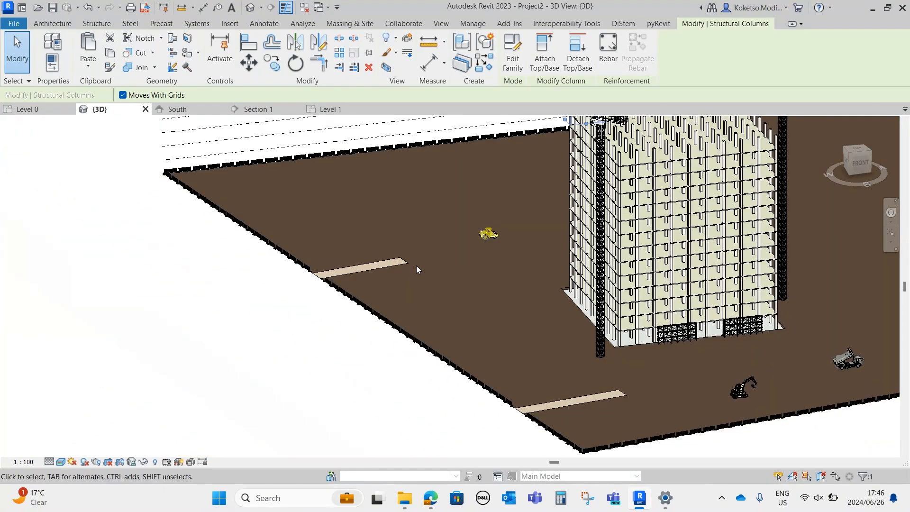
# Clear the selection and review the completed construction site in an overall 3D view
pyautogui.click(382, 269)
pyautogui.keyDown('shift'); pyautogui.moveTo(479, 336); pyautogui.dragTo(575, 319, button='middle'); pyautogui.keyUp('shift')
pyautogui.press('Escape')
pyautogui.scroll(1, 442, 306)
pyautogui.moveTo(442, 306); pyautogui.dragTo(440, 328, button='middle')
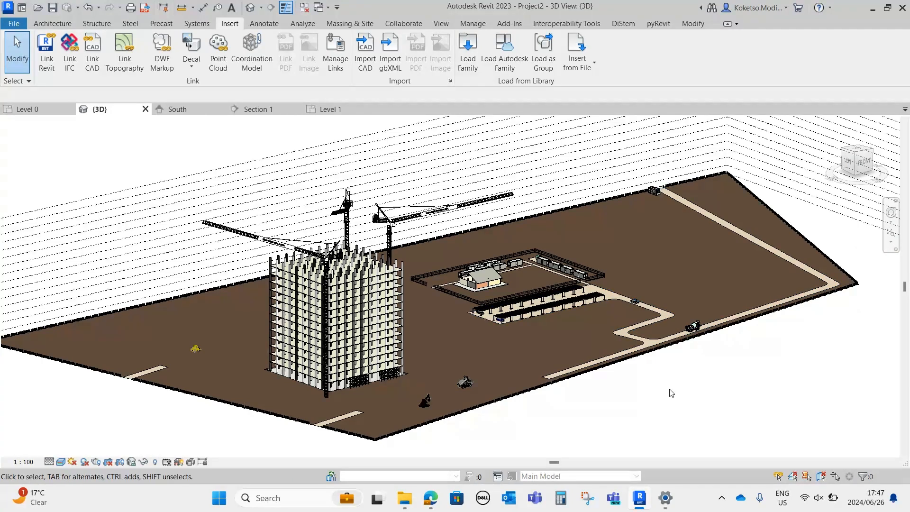
pyautogui.moveTo(668, 392); pyautogui.dragTo(647, 362, button='middle')
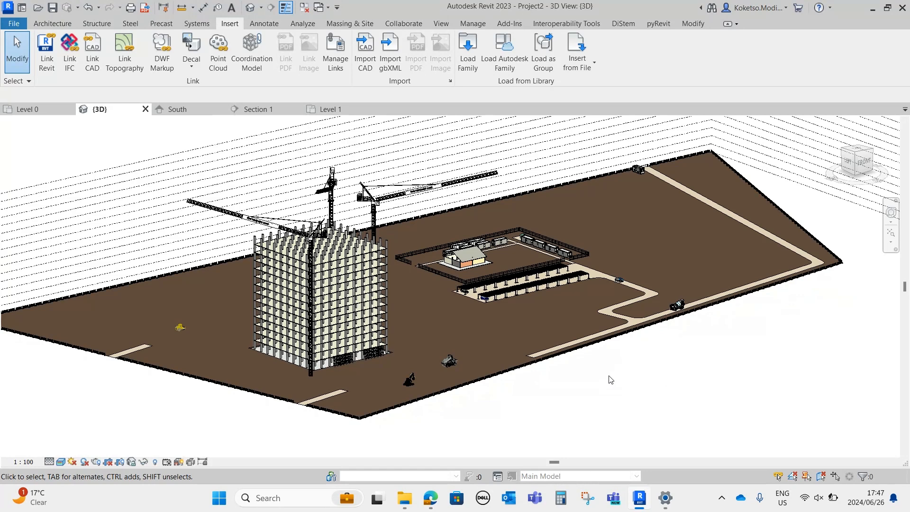
pyautogui.scroll(-1, 608, 380)
pyautogui.scroll(1, 609, 379)
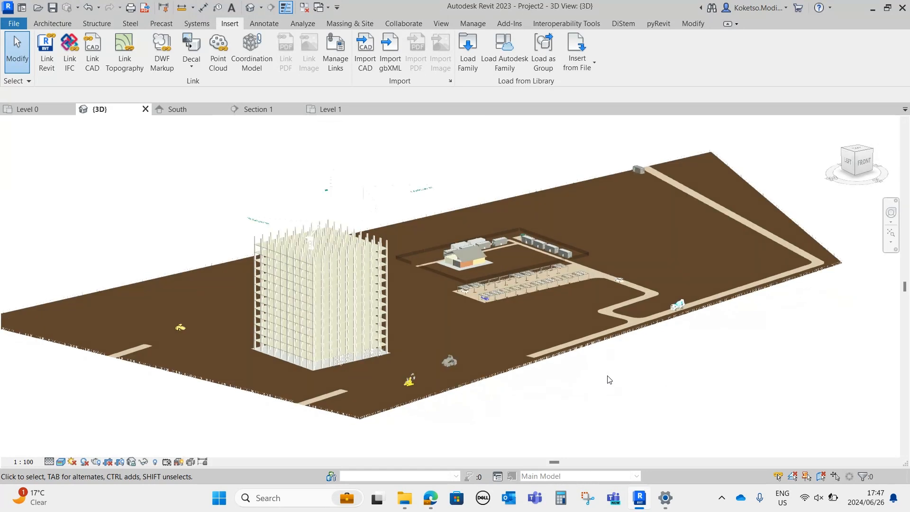
pyautogui.scroll(1, 609, 380)
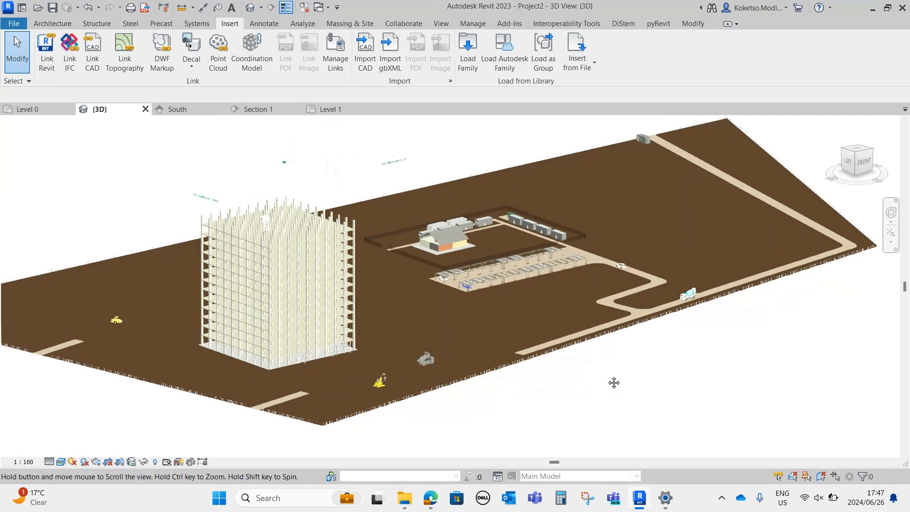